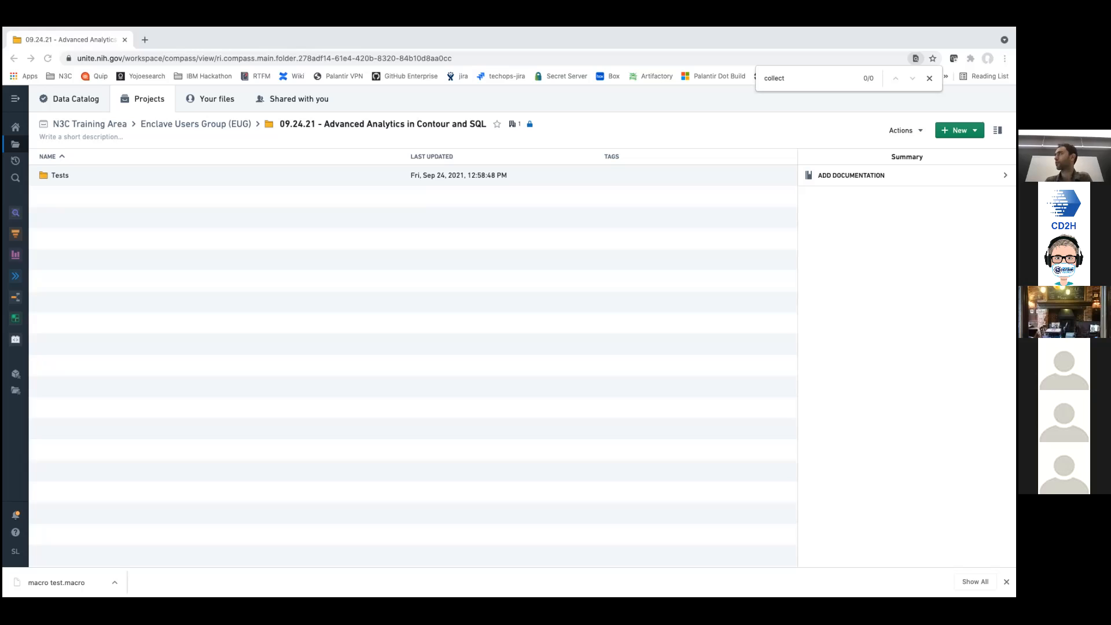
click(713, 410)
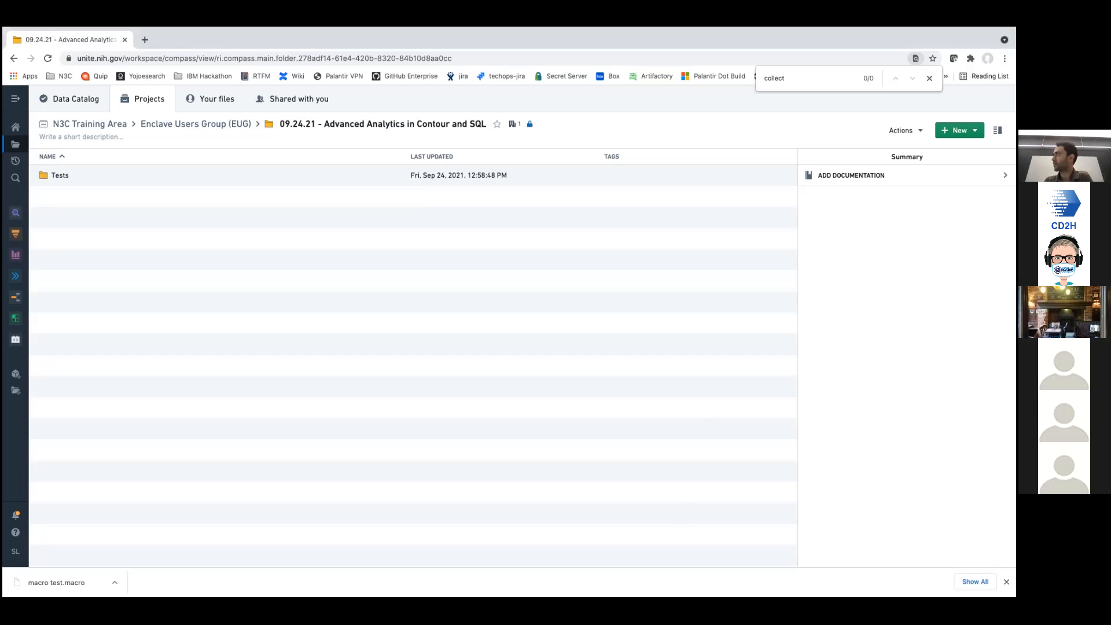
click(959, 130)
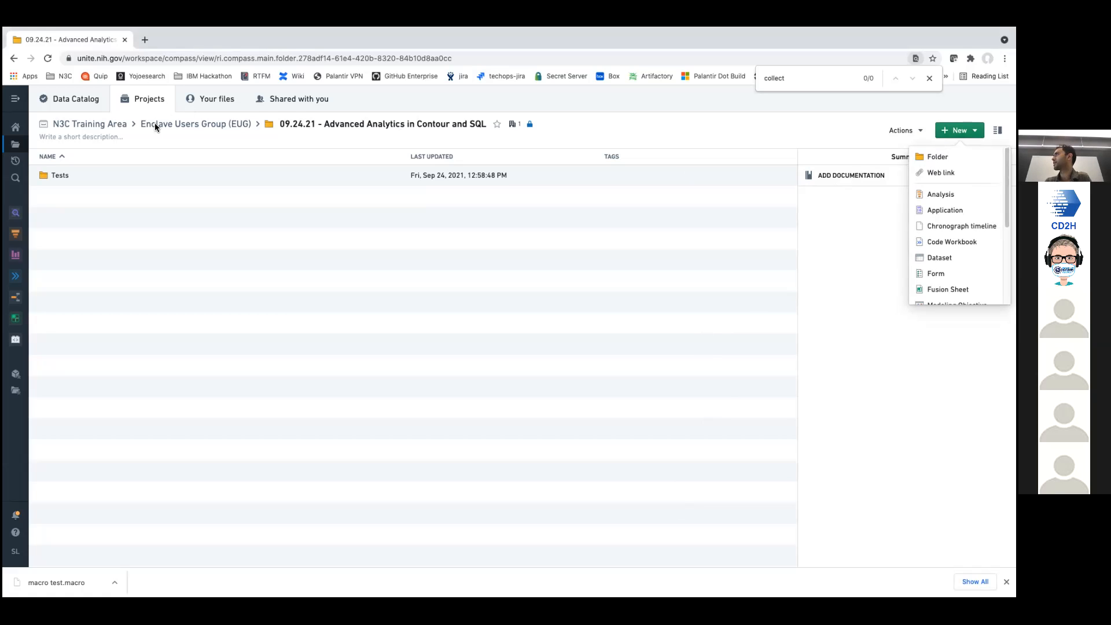
click(189, 236)
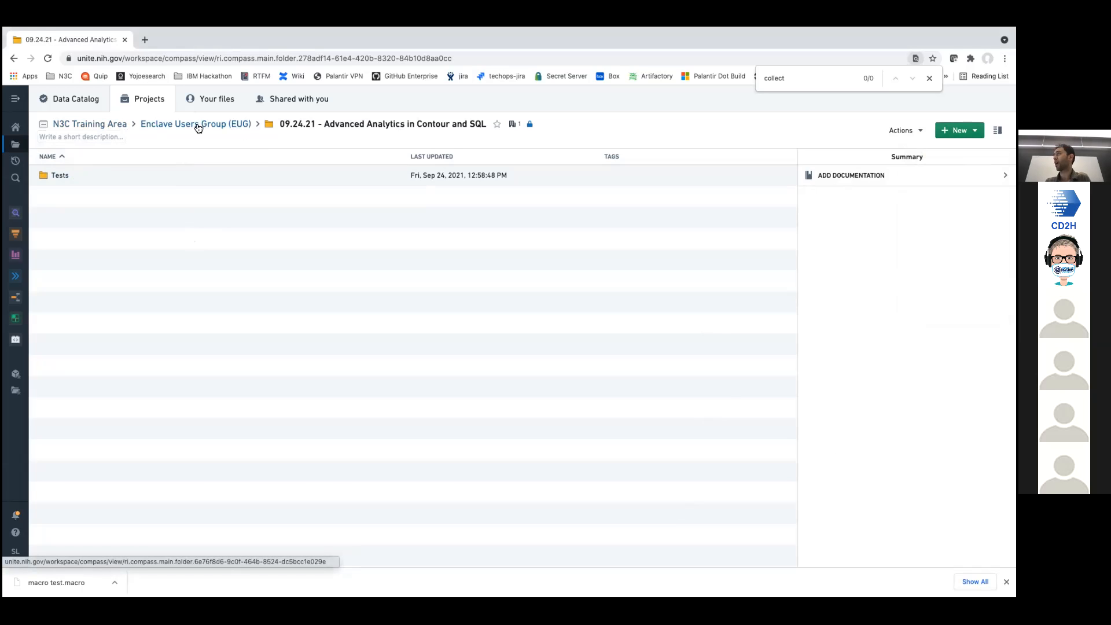
- Go through Enclave Users Group (EUG) to the "09.24.21 - Advanced Analytics in Contour and SQL" folder and create a new analysis there
click(229, 128)
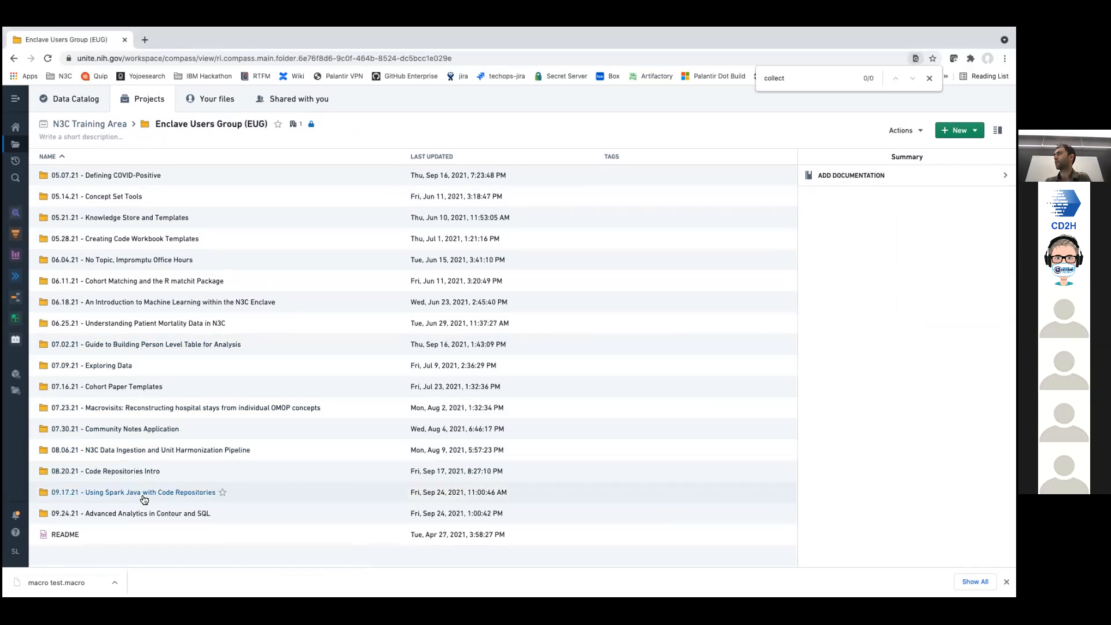
click(150, 514)
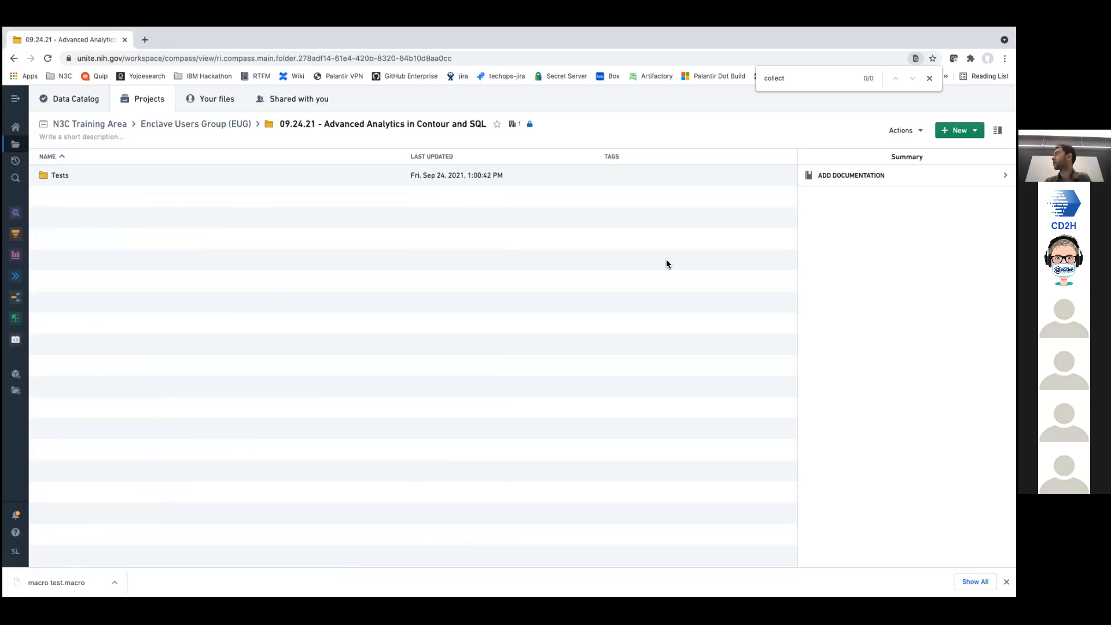
click(959, 130)
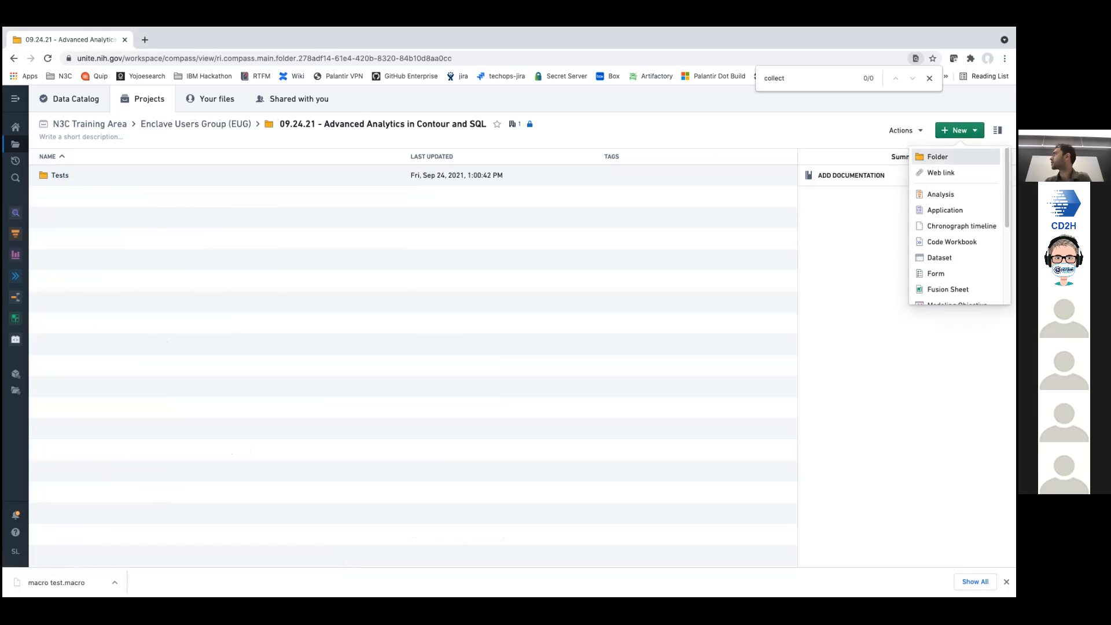
click(940, 194)
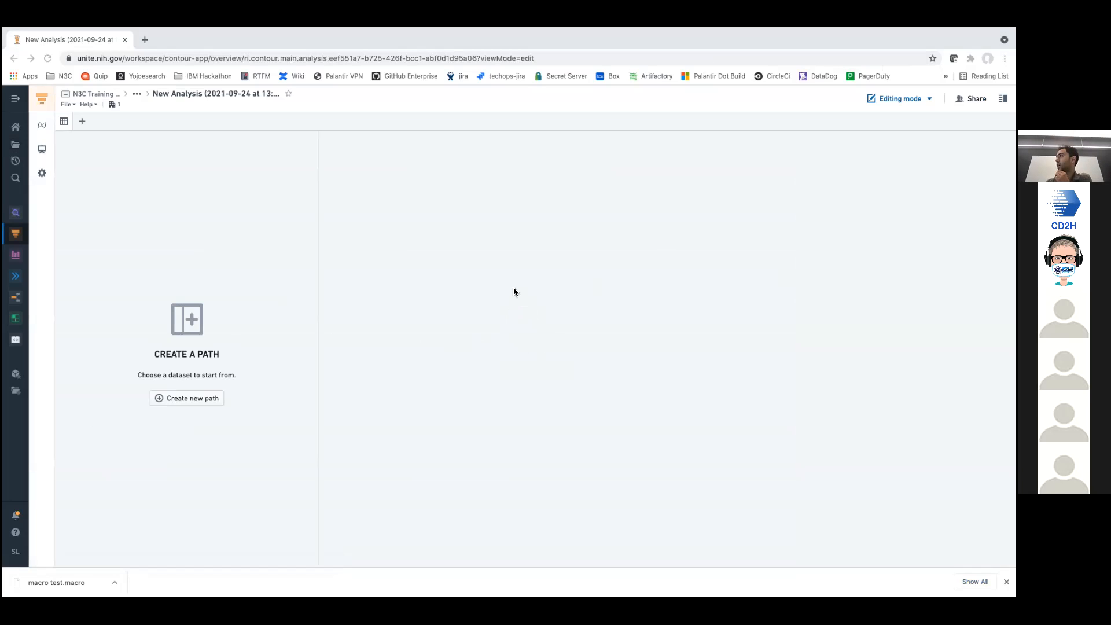
- Rename the new analysis to "EUG Advanced Contour Example"
click(238, 93)
text(EU)
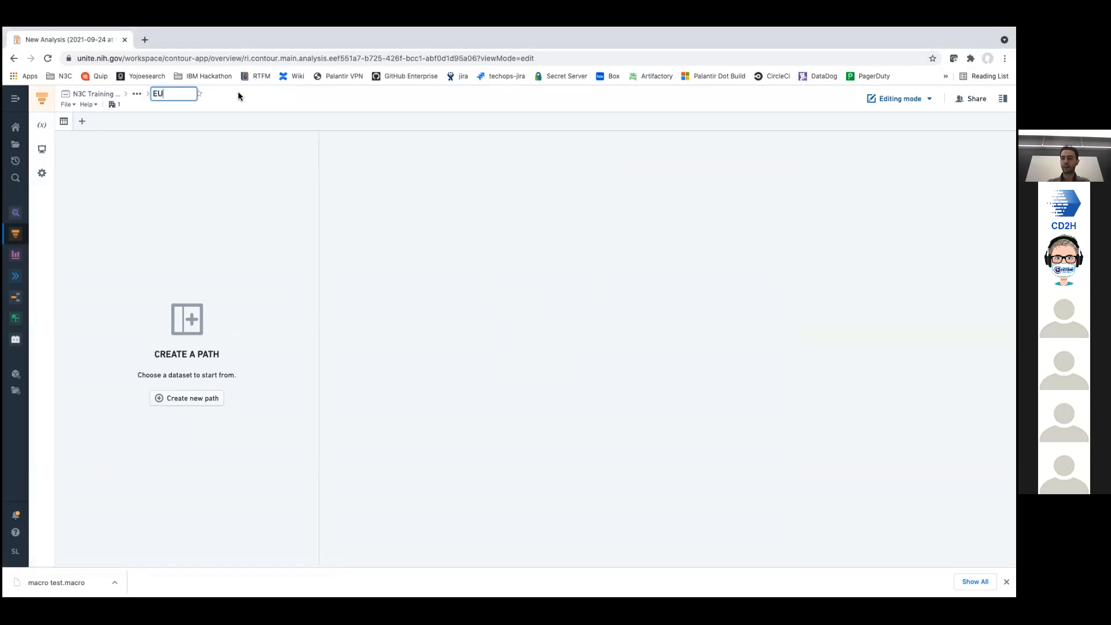
text(G Advance)
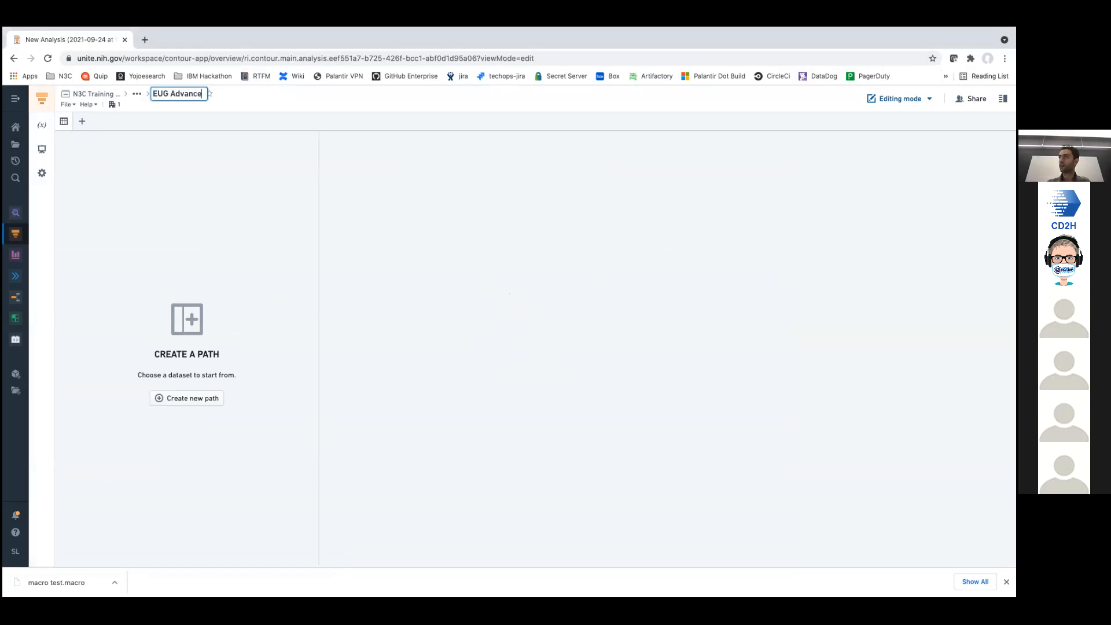
text(d Contour Examp;e)
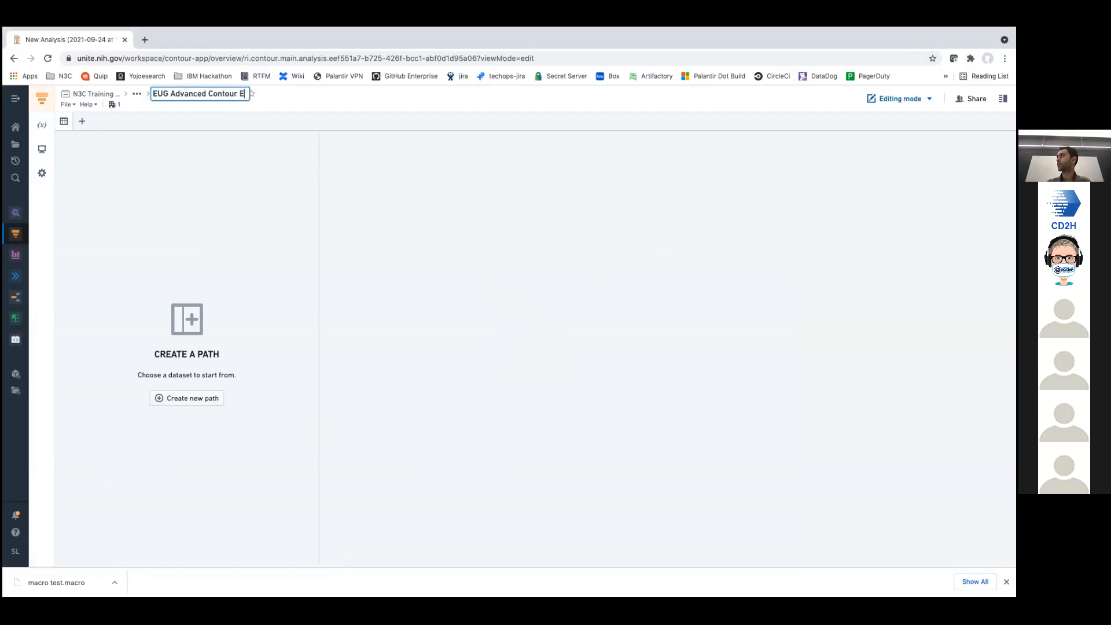
key(BackSpace)
key(BackSpace)
text(le)
key(Return)
- Create a new path from the visit_occurrence dataset in the Data Catalog's Synthea Notional Data collection
click(192, 397)
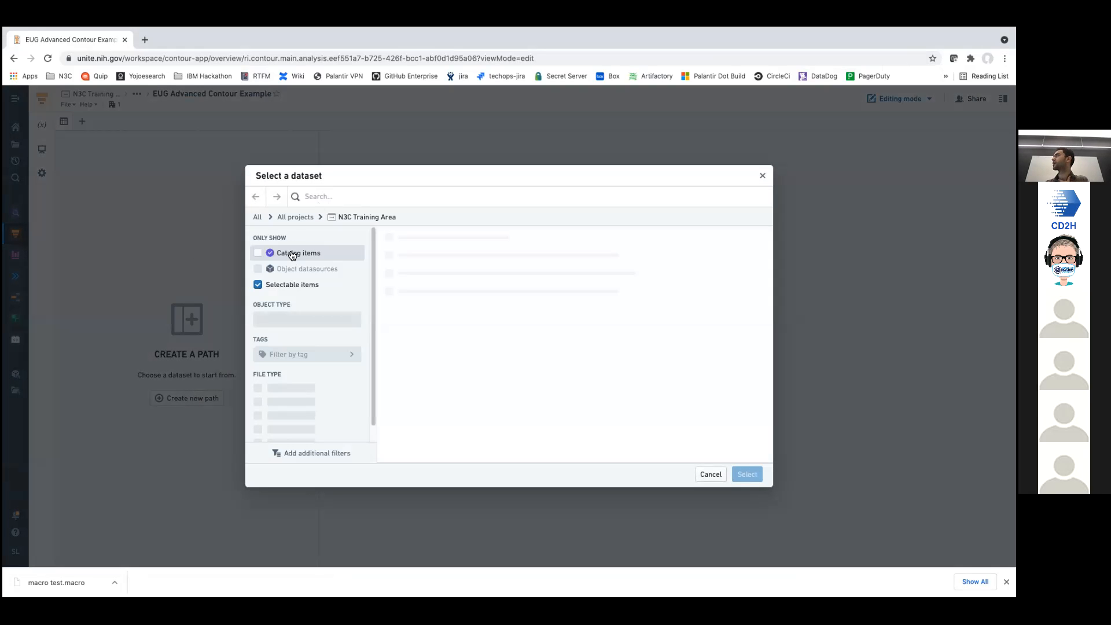
click(258, 218)
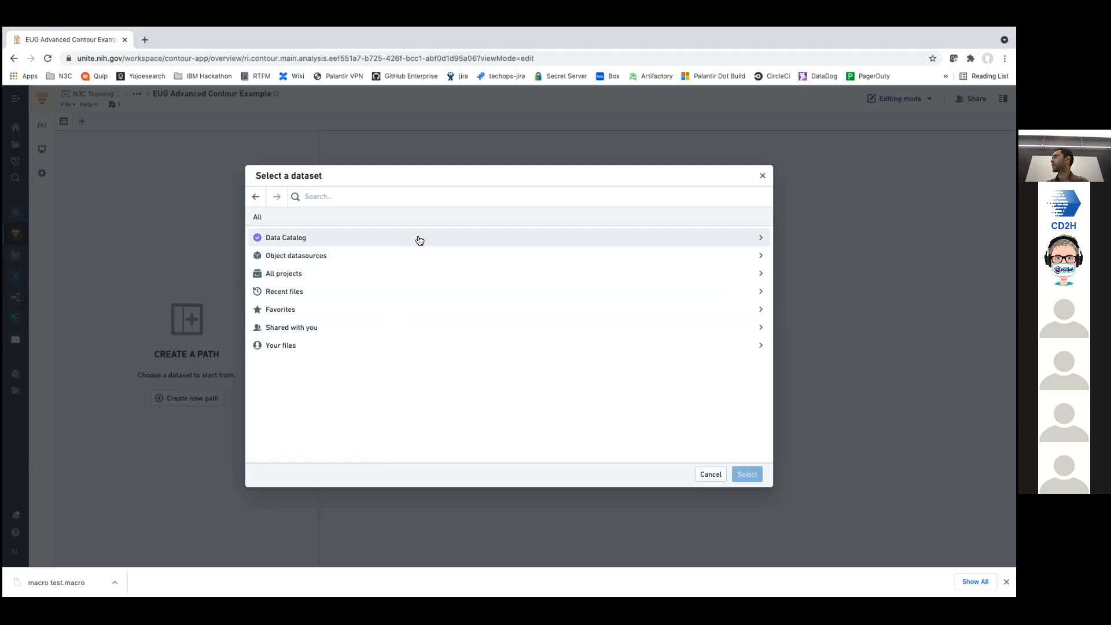
click(420, 240)
scroll(333, 364, down, 2)
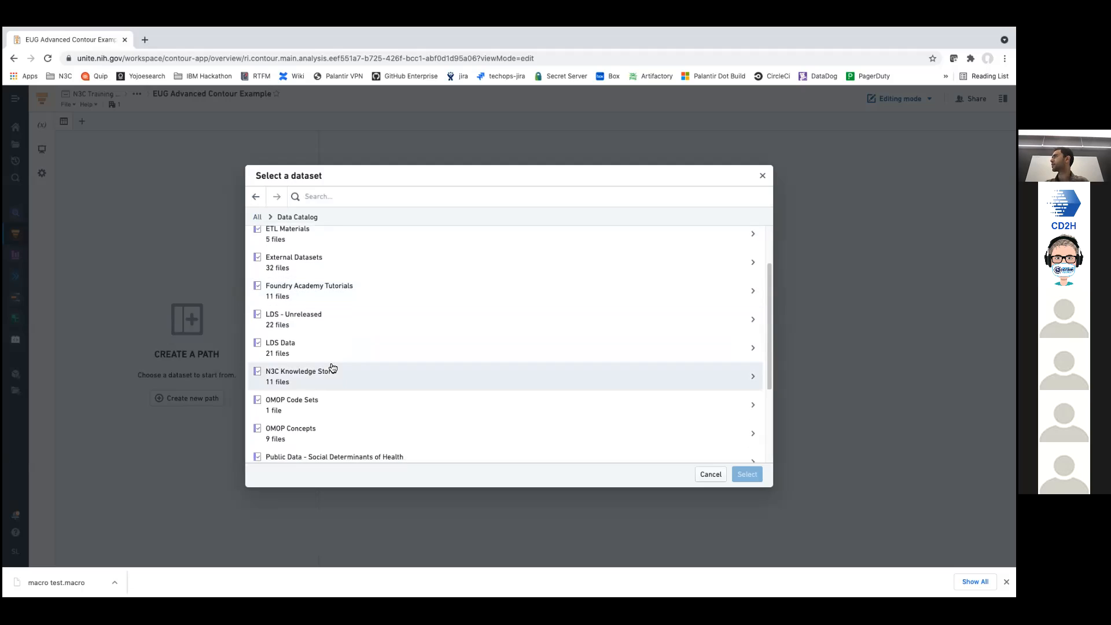
scroll(333, 368, down, 3)
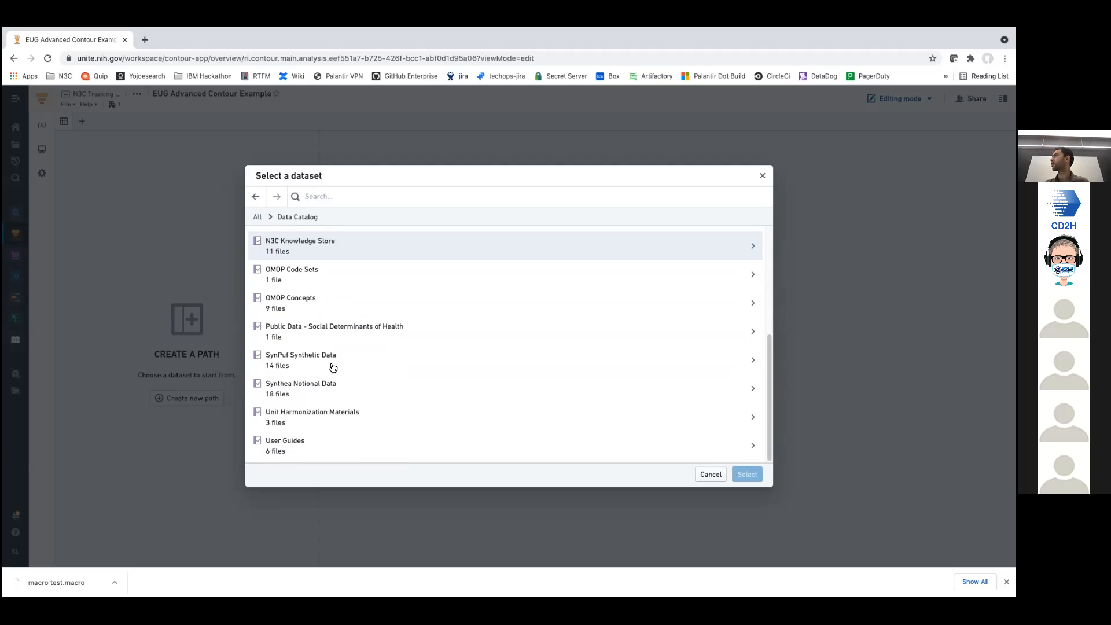
click(384, 392)
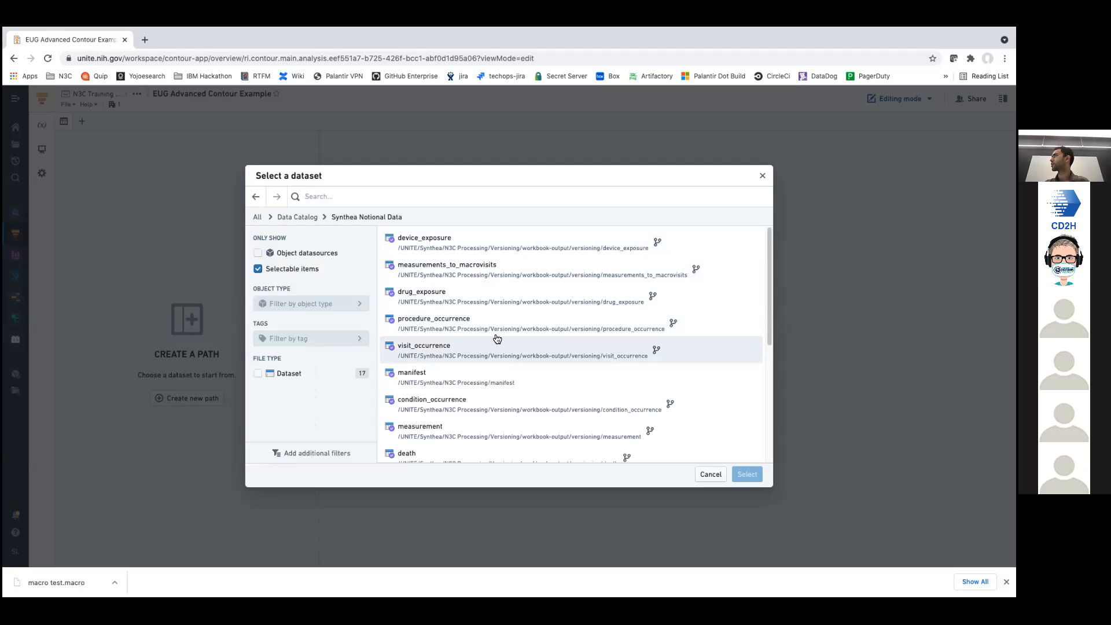
click(484, 359)
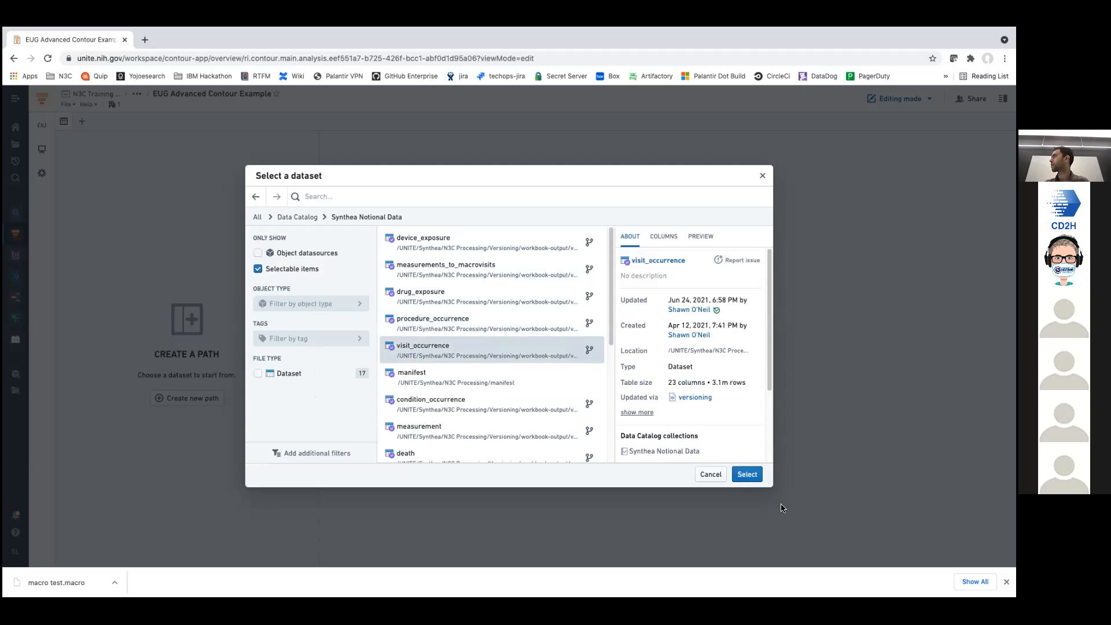
click(751, 474)
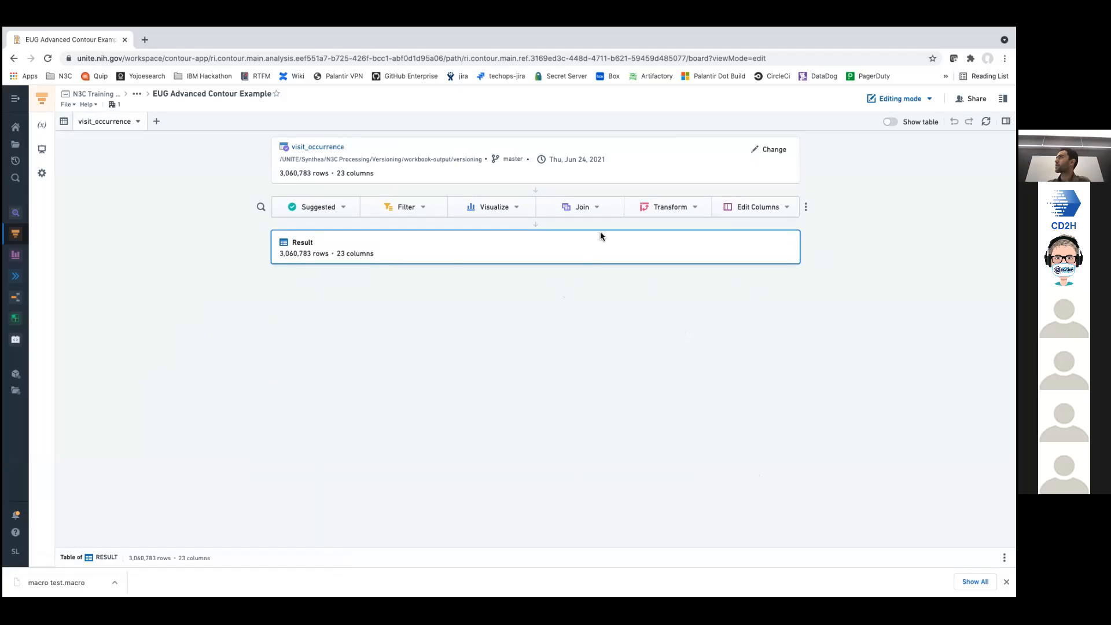
- Add a Table board to the visit_occurrence path to preview the dataset's rows
click(524, 209)
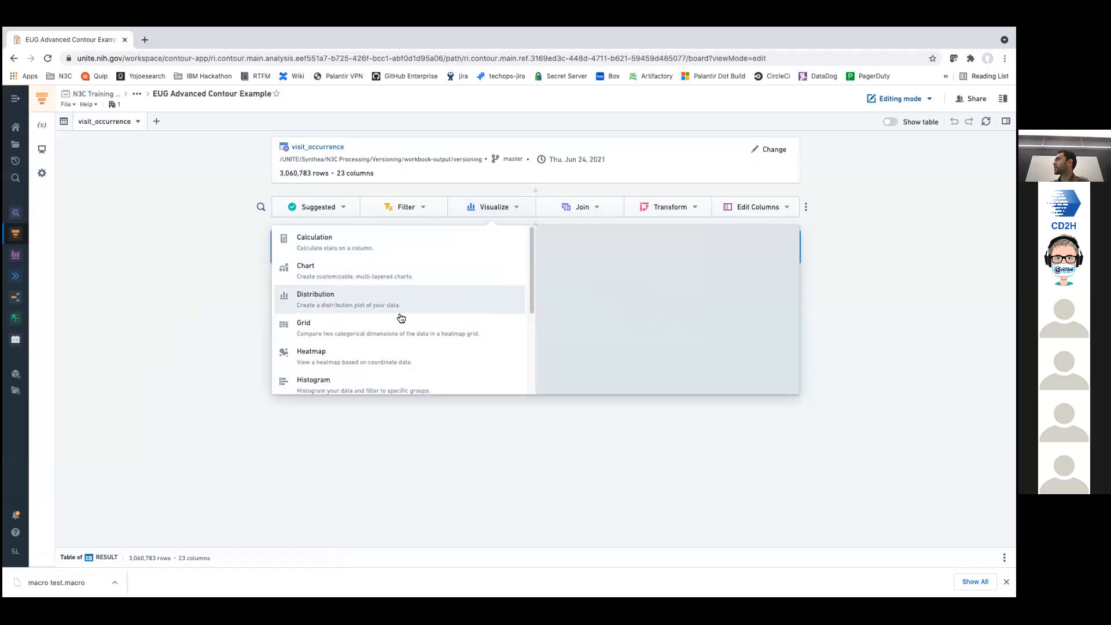
scroll(401, 317, down, 1)
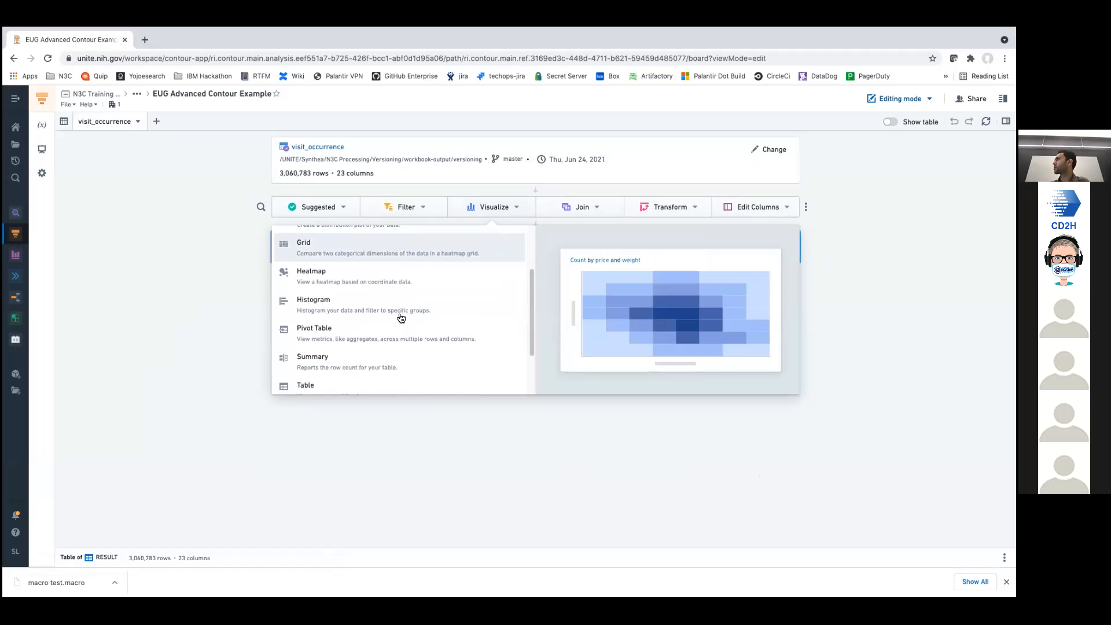
click(359, 386)
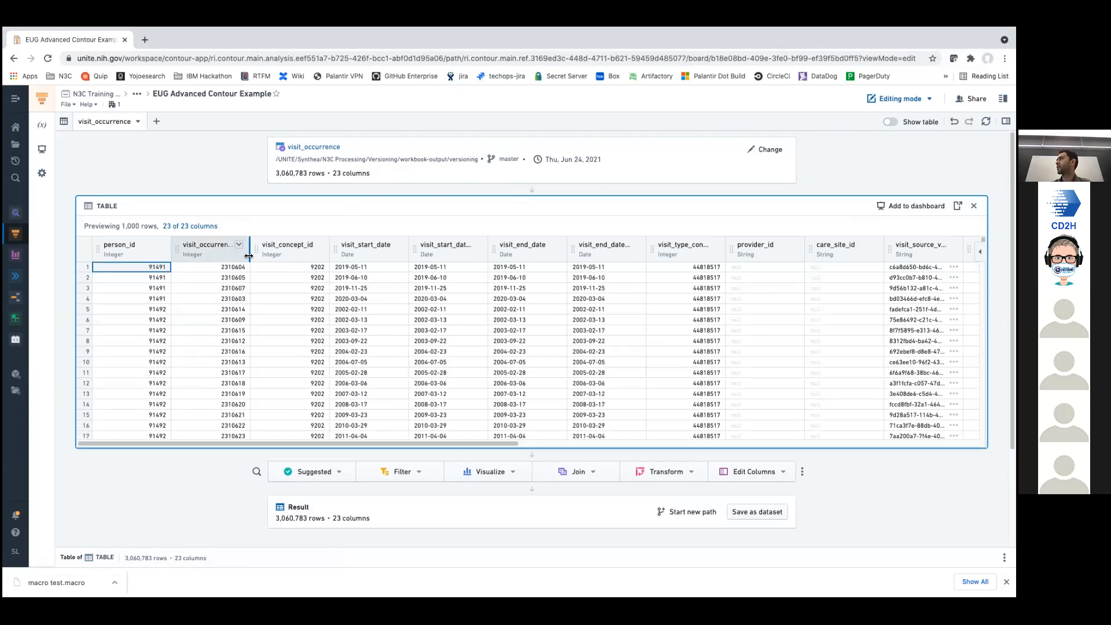
- Widen the visit_occurrence_id and visit_concept_name columns in the table so their full headings can be read
drag(251, 259, 275, 259)
scroll(213, 327, right, 2)
click(470, 339)
scroll(471, 335, right, 3)
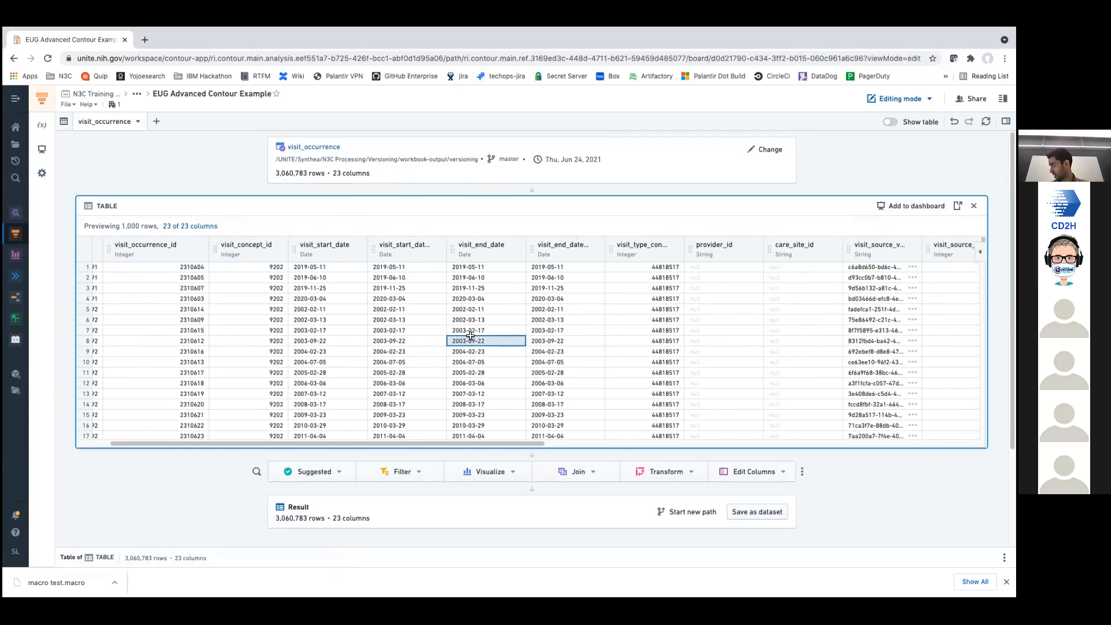
scroll(470, 336, right, 5)
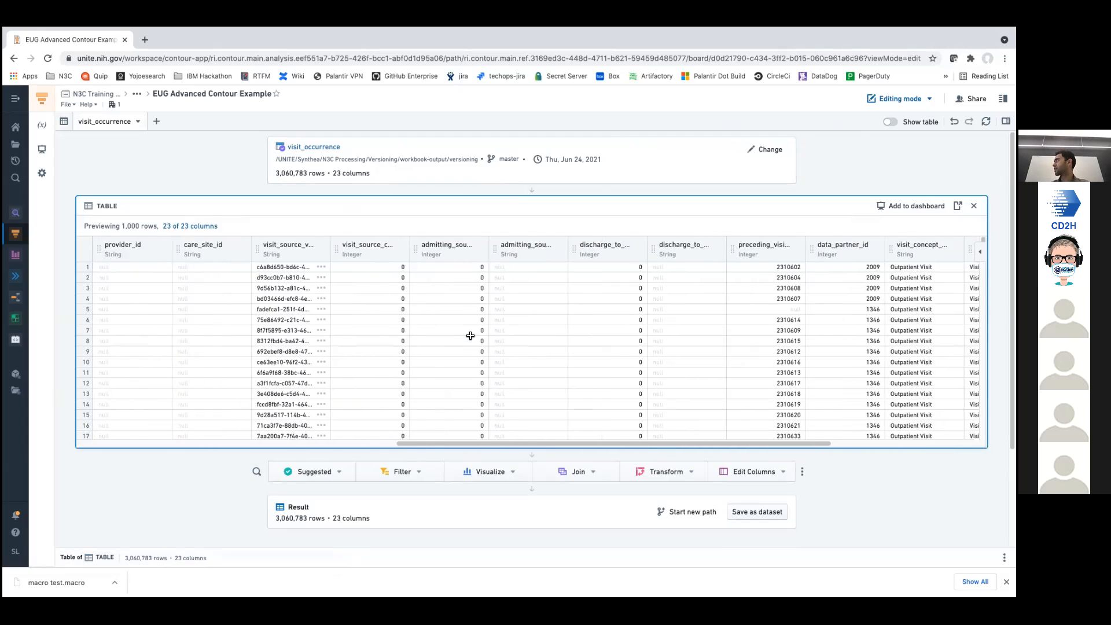
scroll(579, 370, right, 3)
click(643, 321)
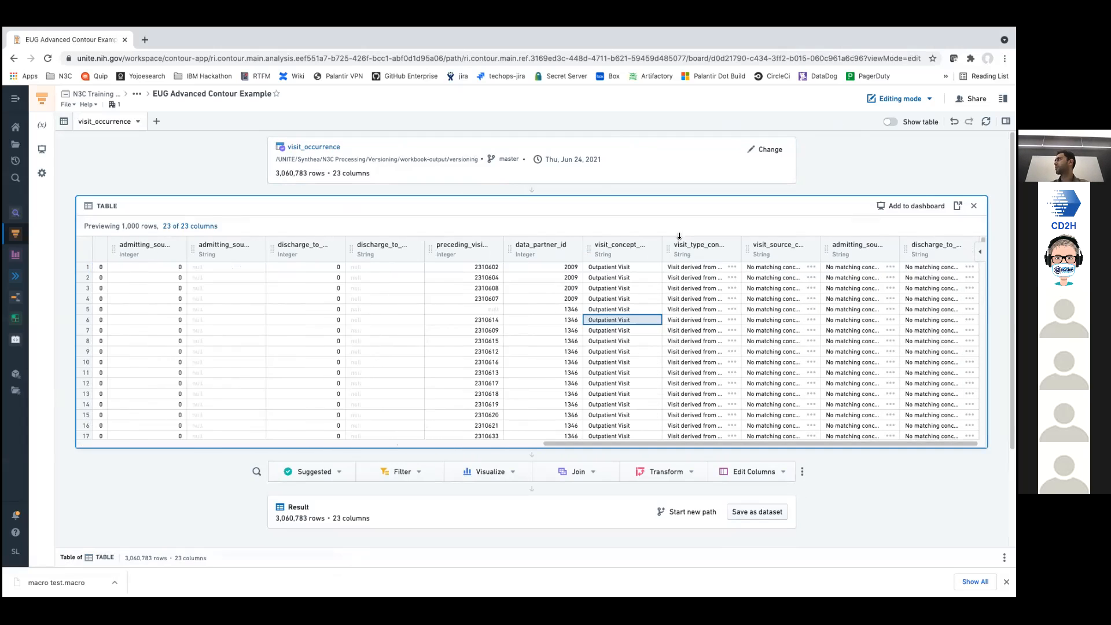
drag(667, 247, 691, 247)
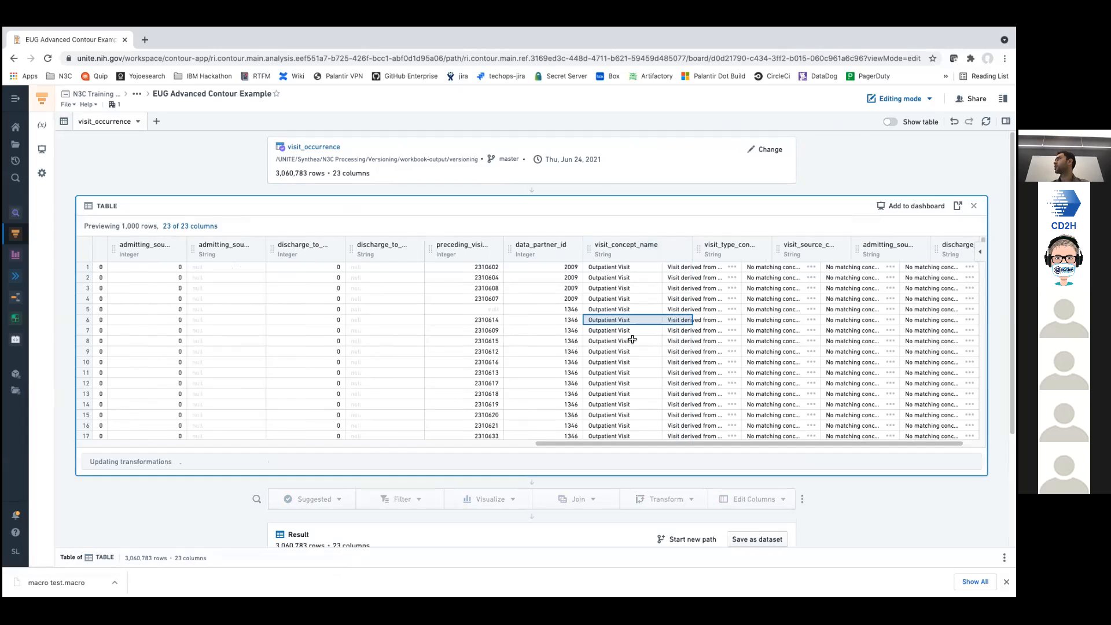
scroll(630, 338, left, 10)
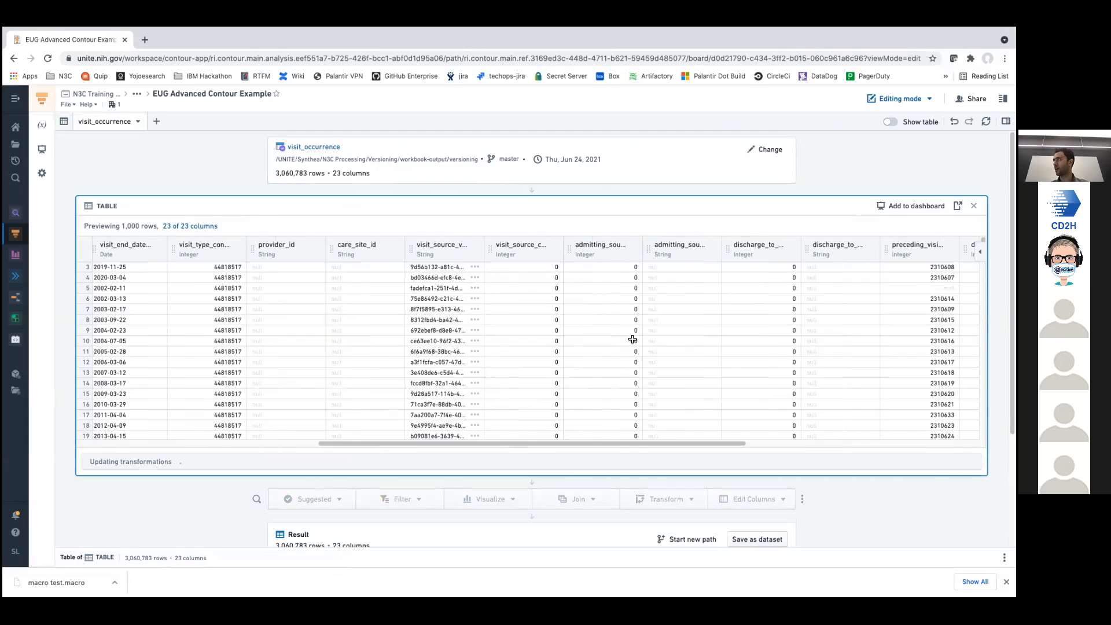
- Add a Pivot Table board below the visit_occurrence table
scroll(530, 330, down, 2)
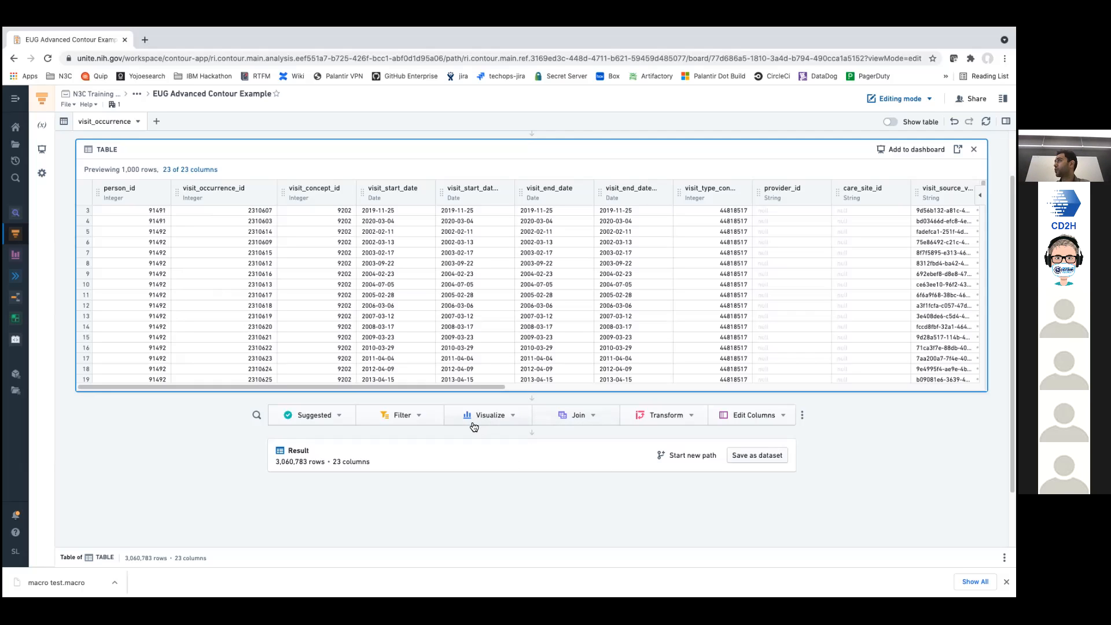
scroll(185, 442, up, 1)
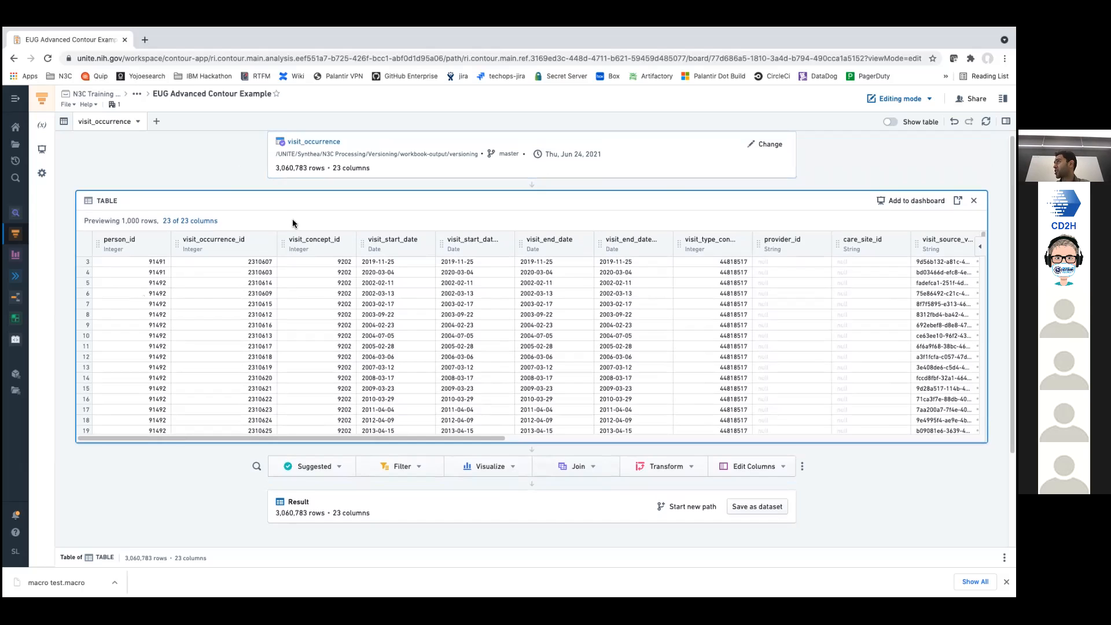
click(492, 466)
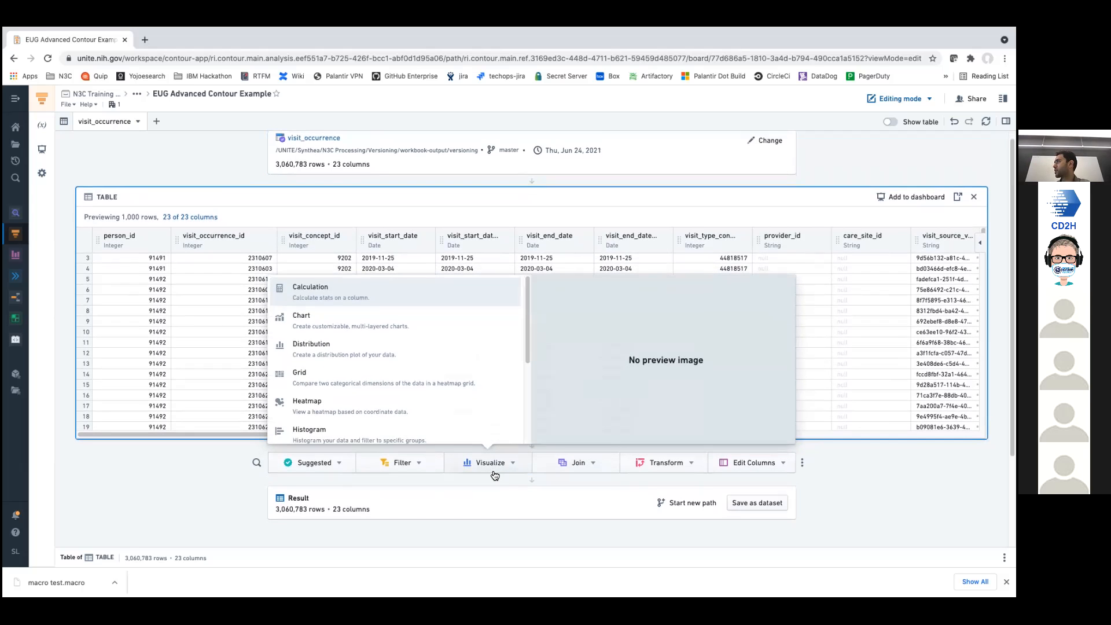
scroll(483, 405, down, 3)
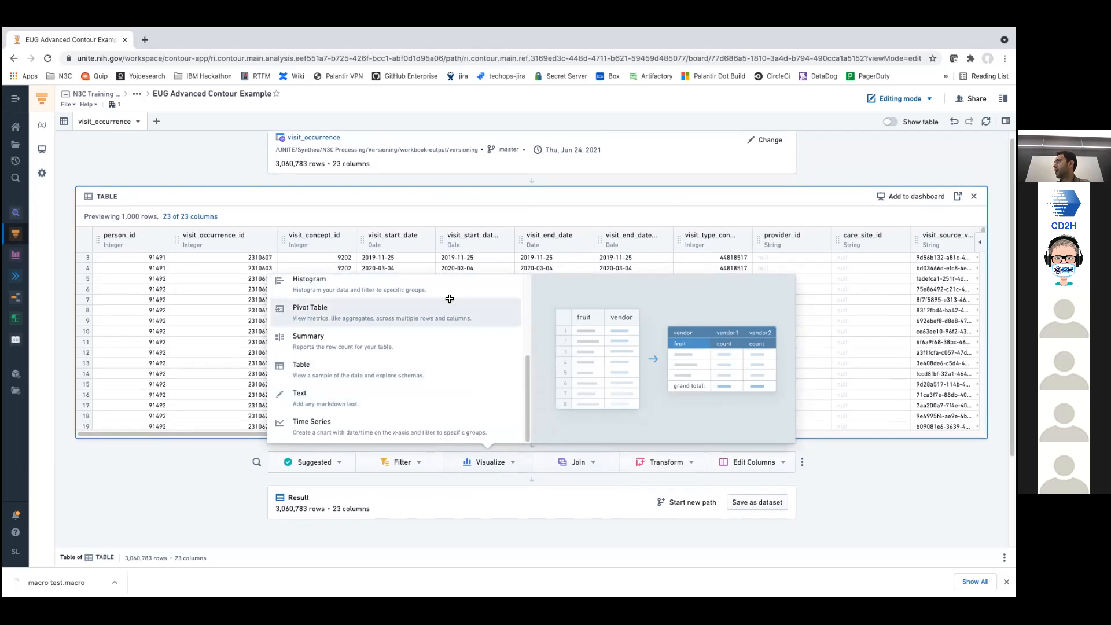
click(449, 298)
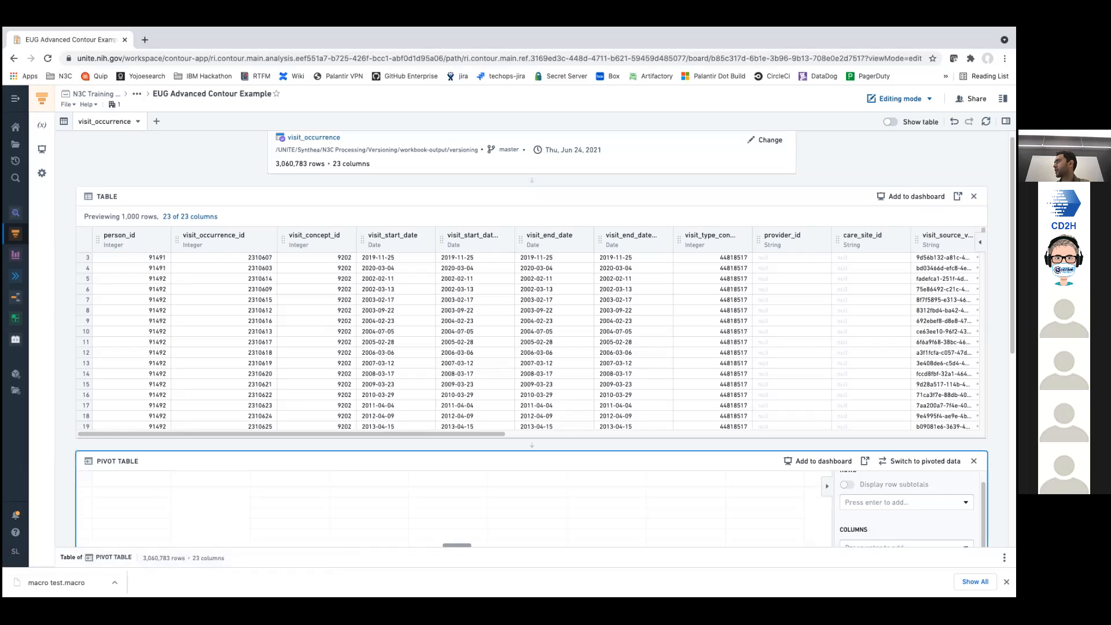
- Set person_id as the row field of the pivot table
scroll(531, 339, down, 2)
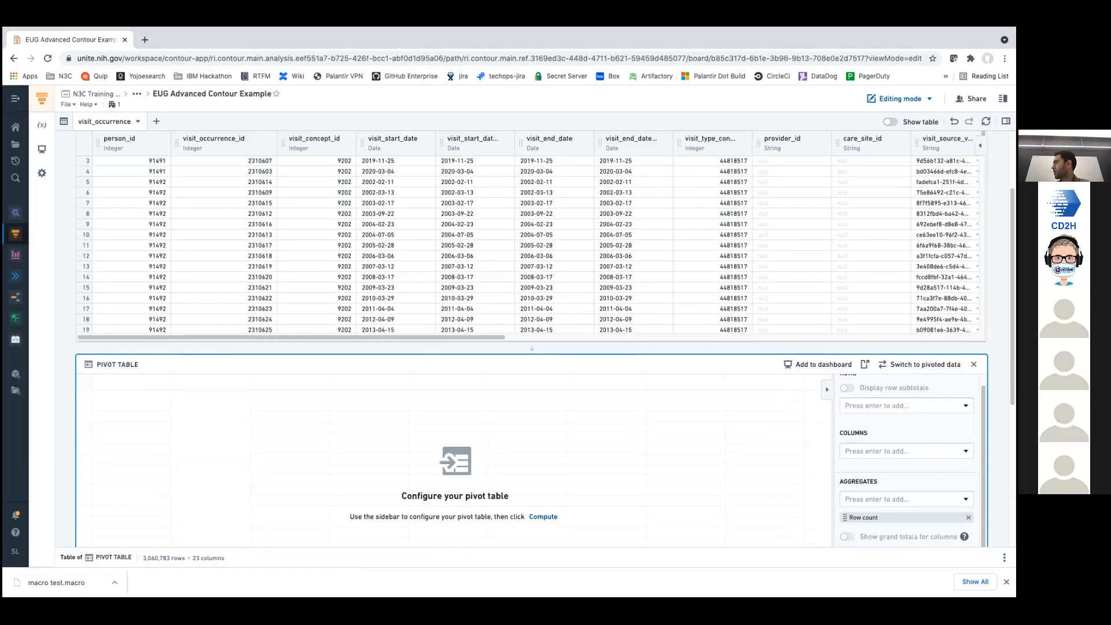
scroll(531, 338, down, 1)
click(911, 373)
text(per)
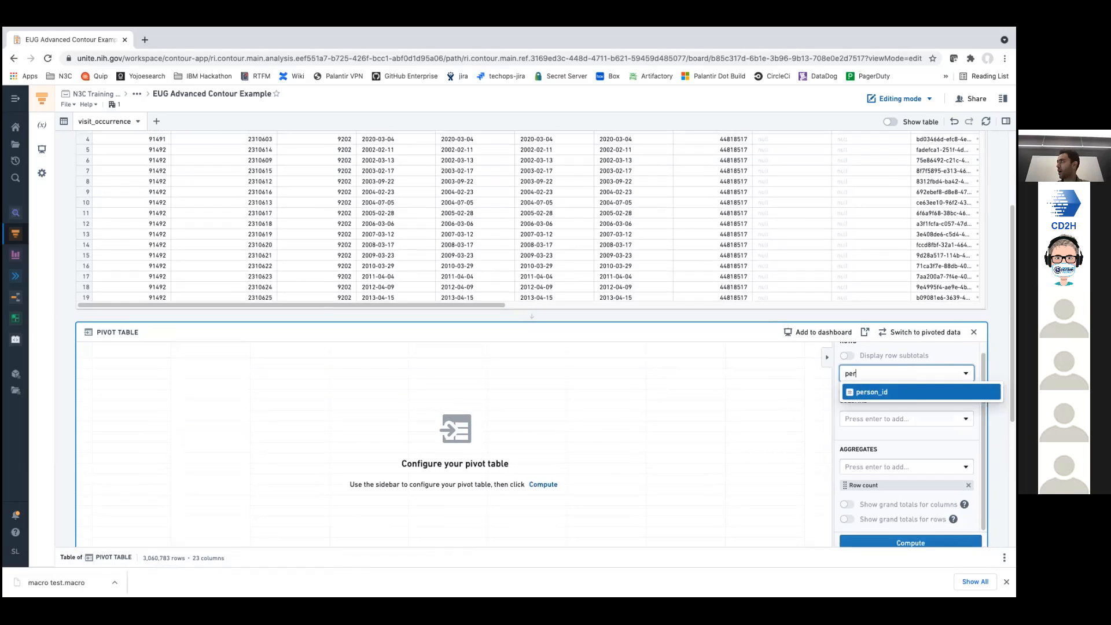
click(864, 392)
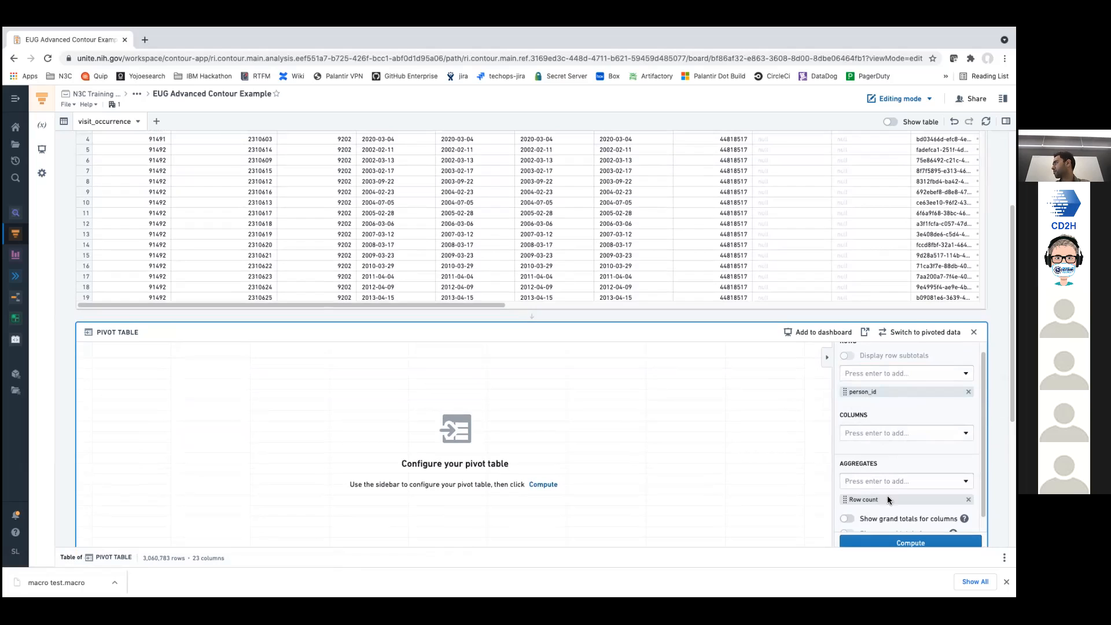
- Add visit_occurrence_id as an aggregate of the pivot table, next to the row count
click(907, 480)
text(visit)
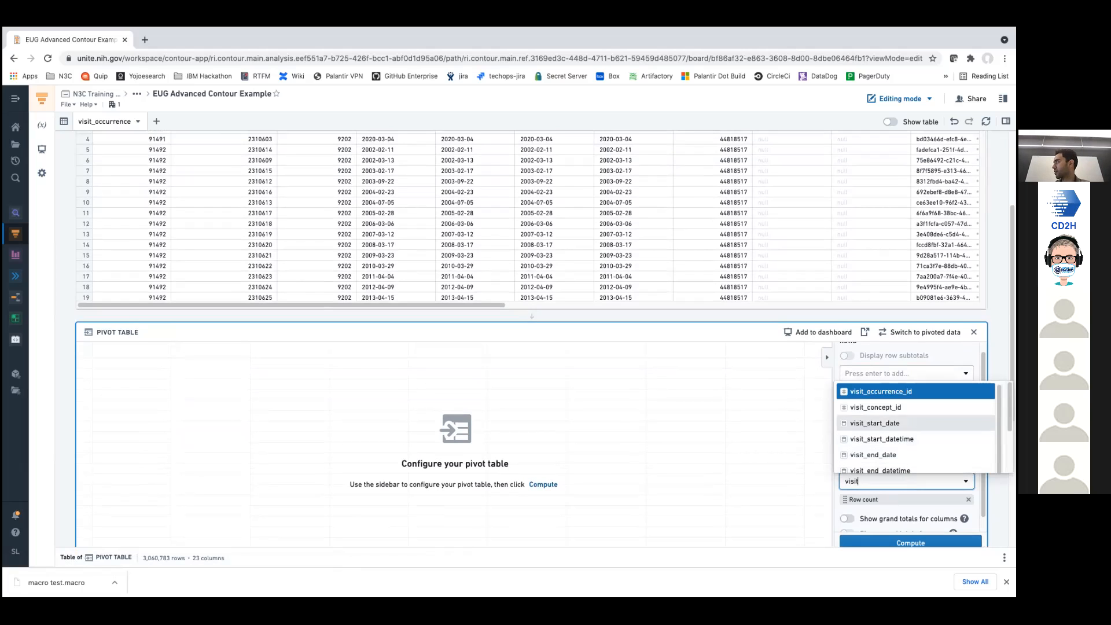
key(Return)
scroll(907, 487, down, 1)
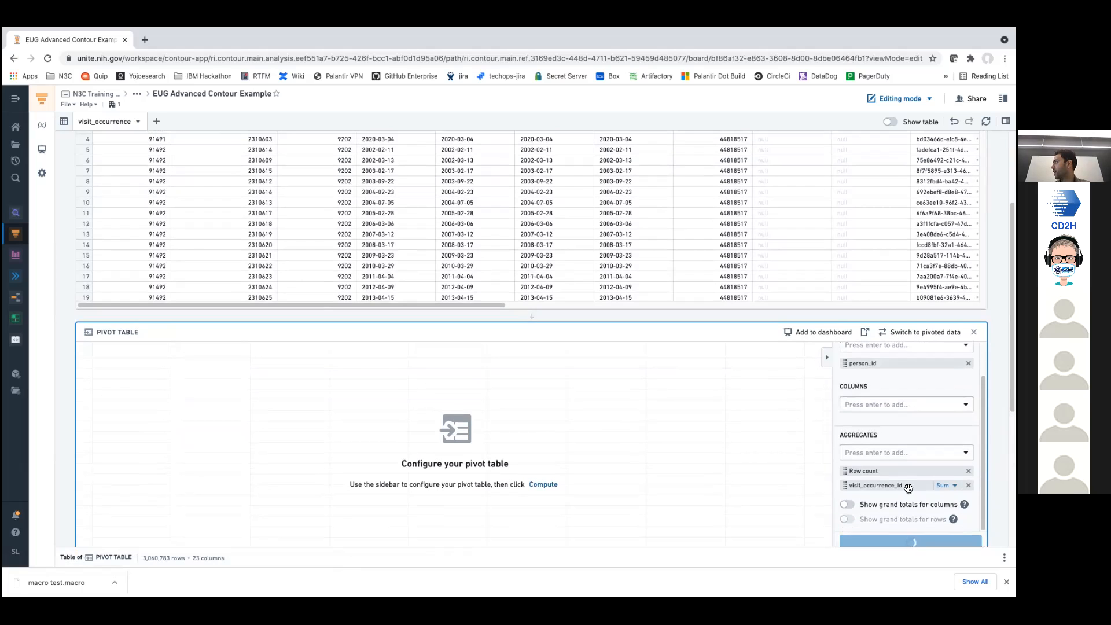
- Aggregate visit_occurrence_id by unique count, remove the row count aggregate, and compute the pivot table
click(944, 484)
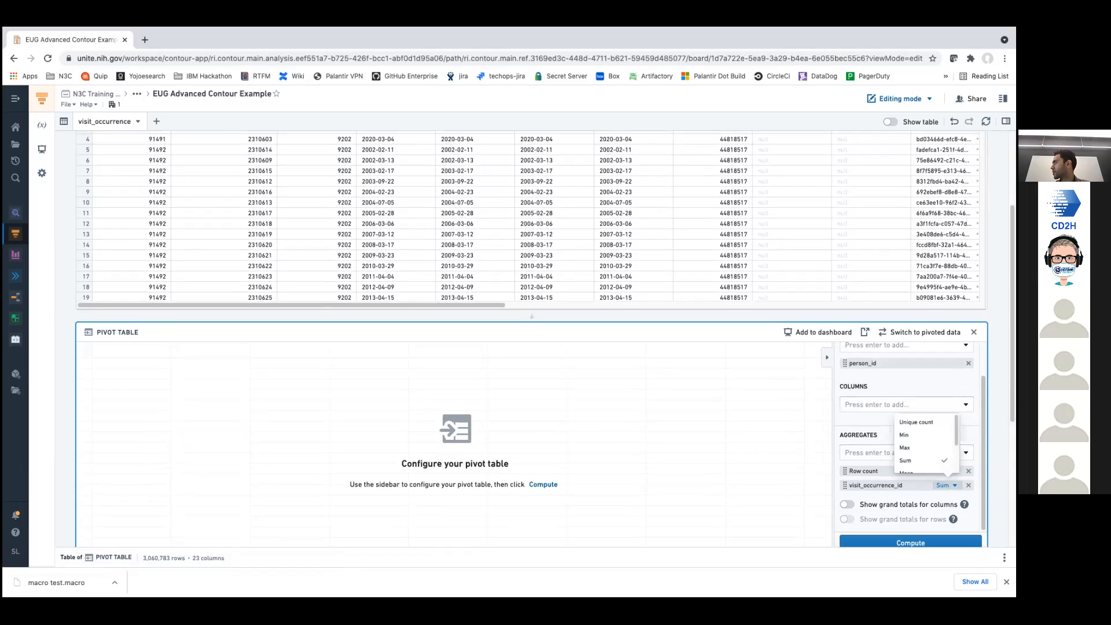
click(908, 410)
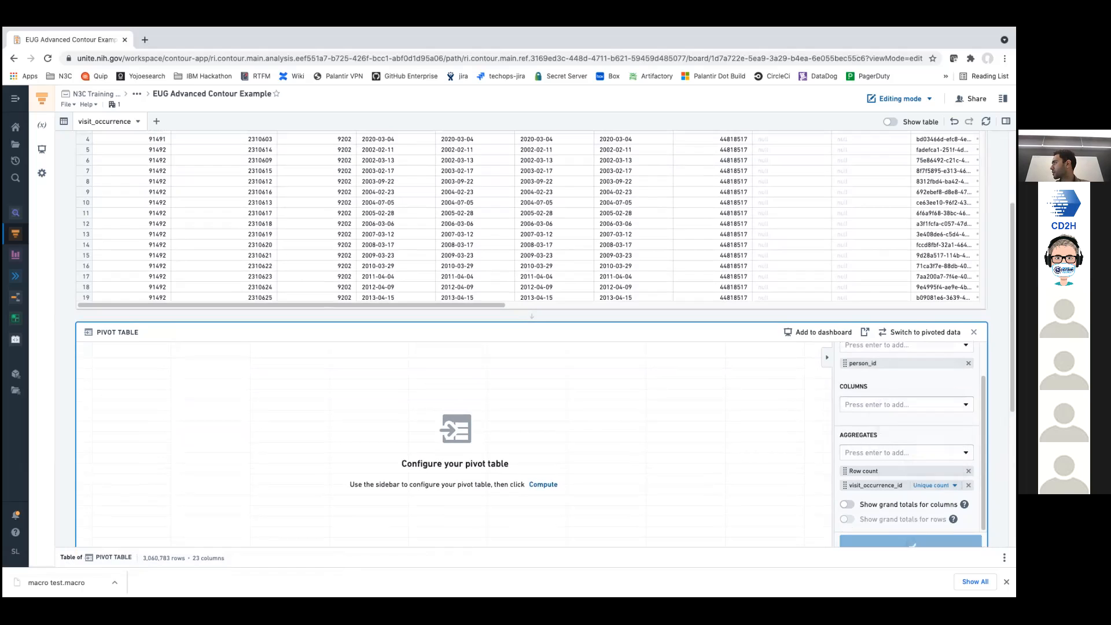
click(967, 471)
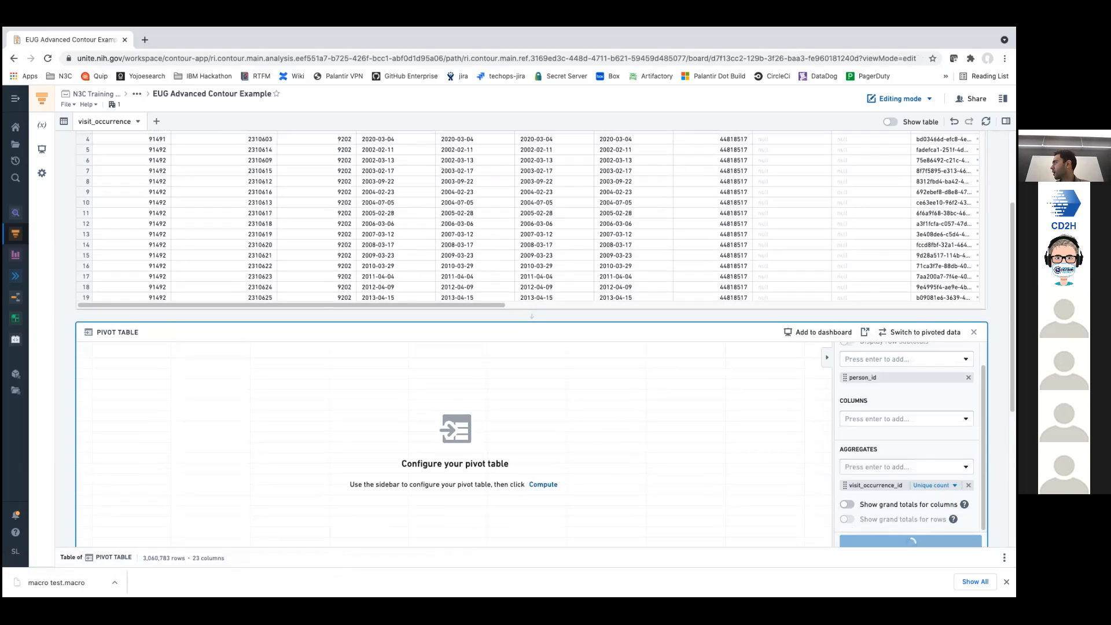
scroll(545, 339, down, 1)
click(911, 517)
scroll(381, 323, up, 3)
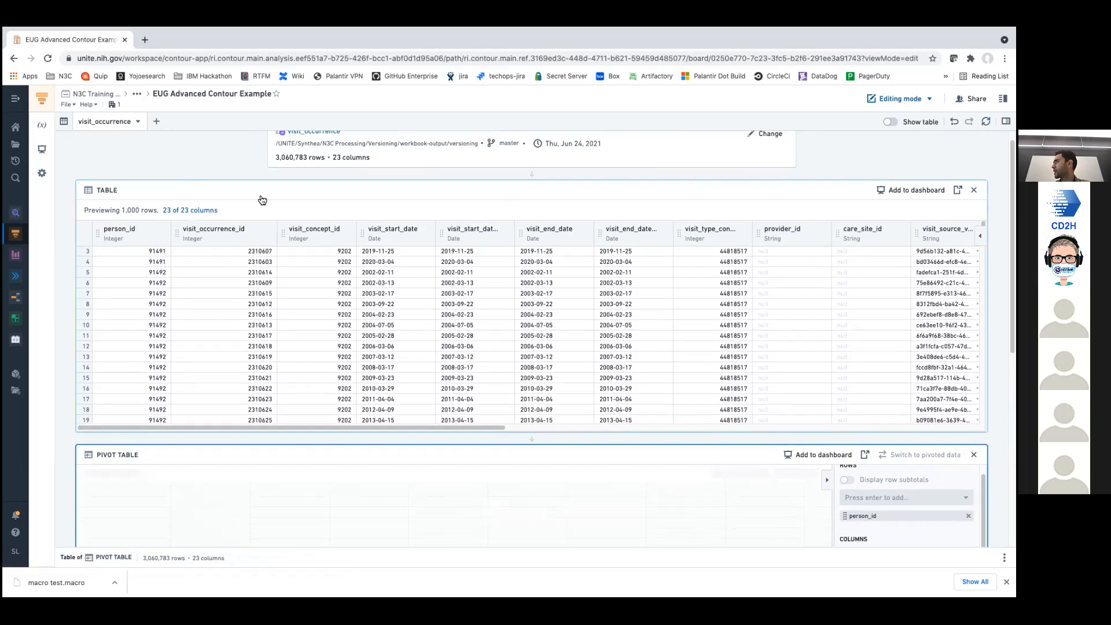
scroll(262, 200, up, 1)
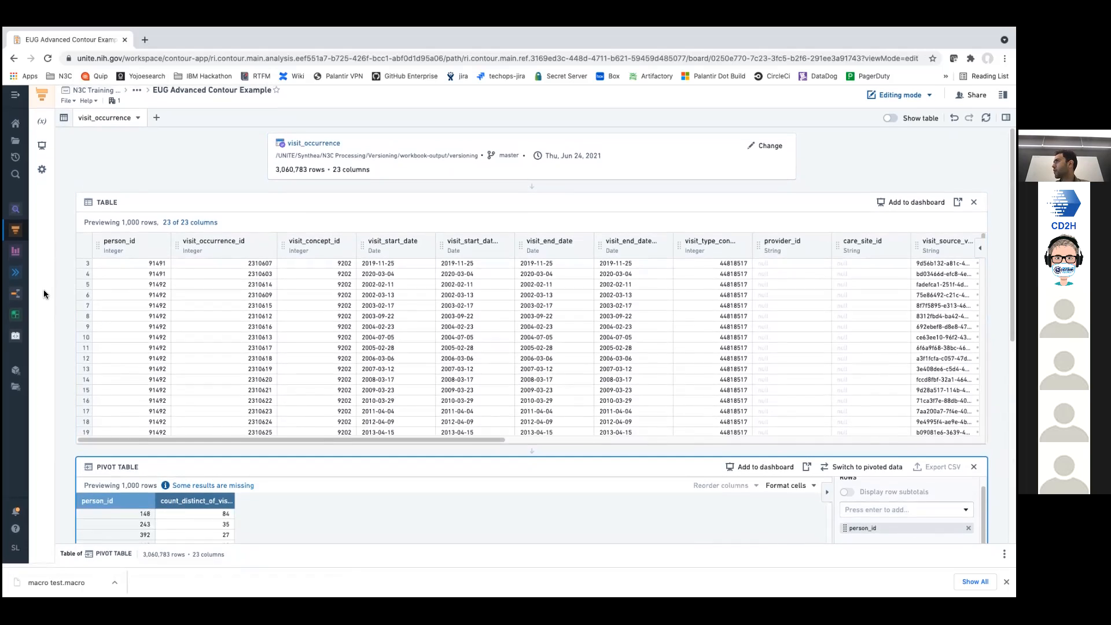
scroll(84, 340, down, 3)
scroll(61, 357, down, 5)
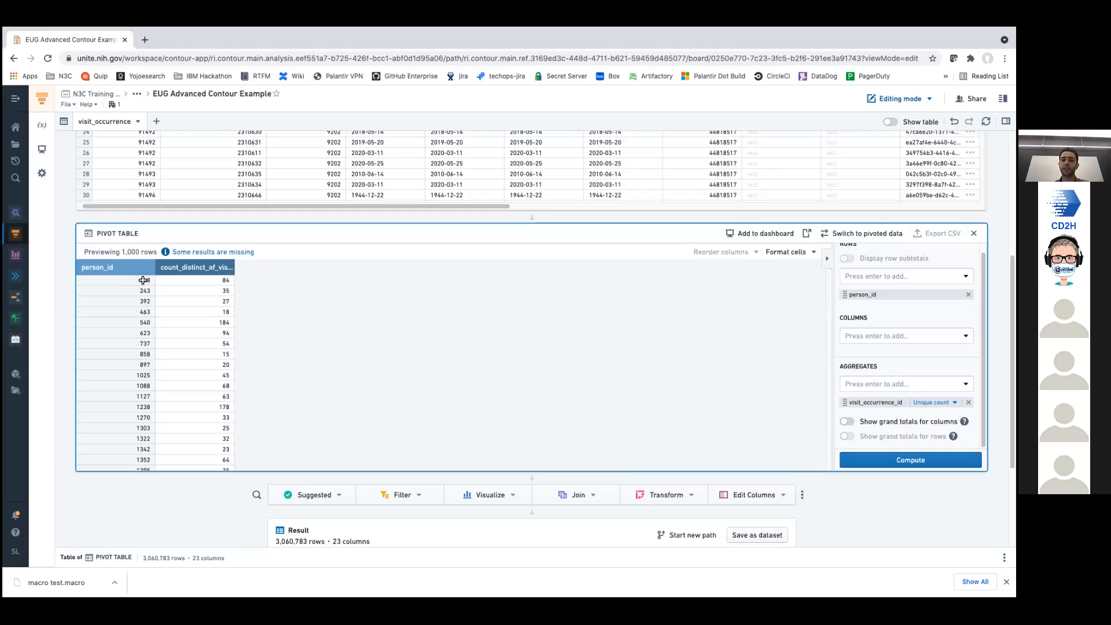
click(209, 284)
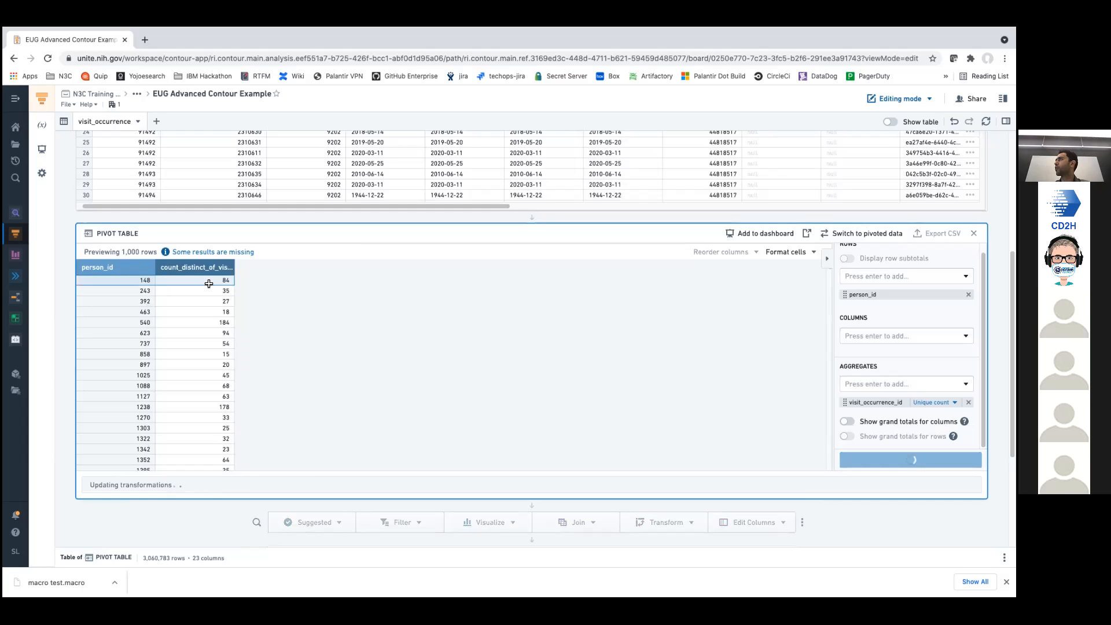
click(207, 290)
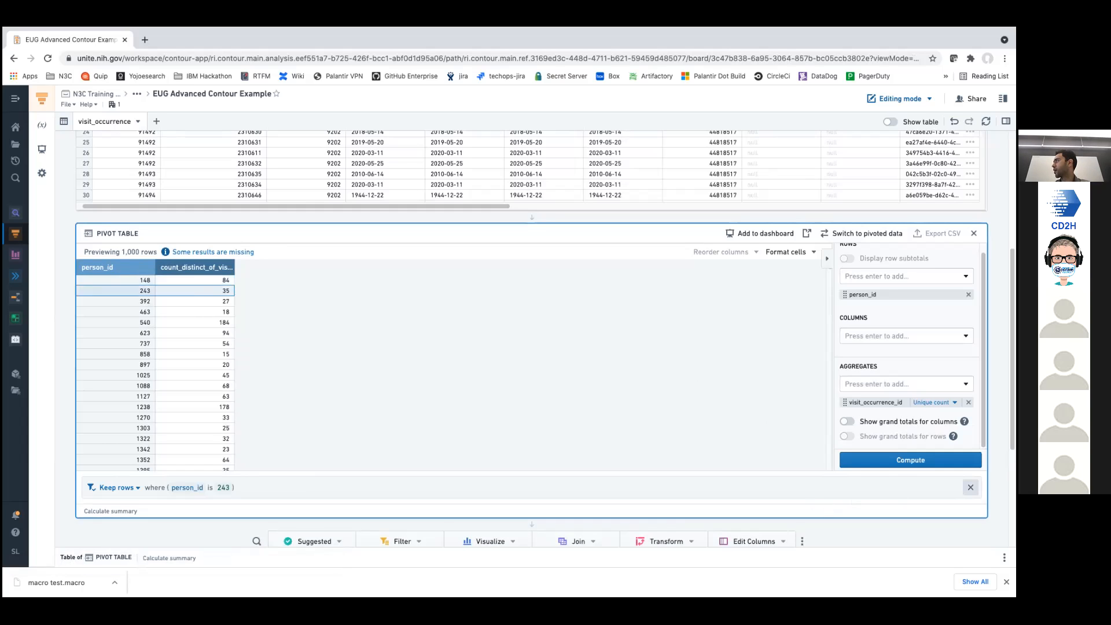
click(970, 487)
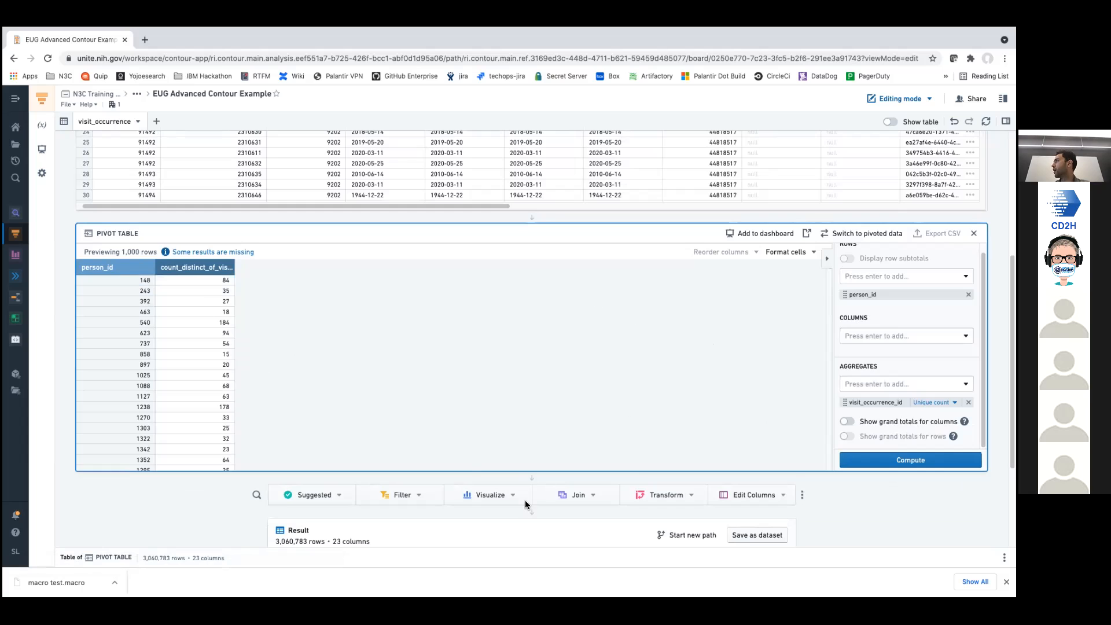
- Insert a Table board directly below the pivot table
click(532, 477)
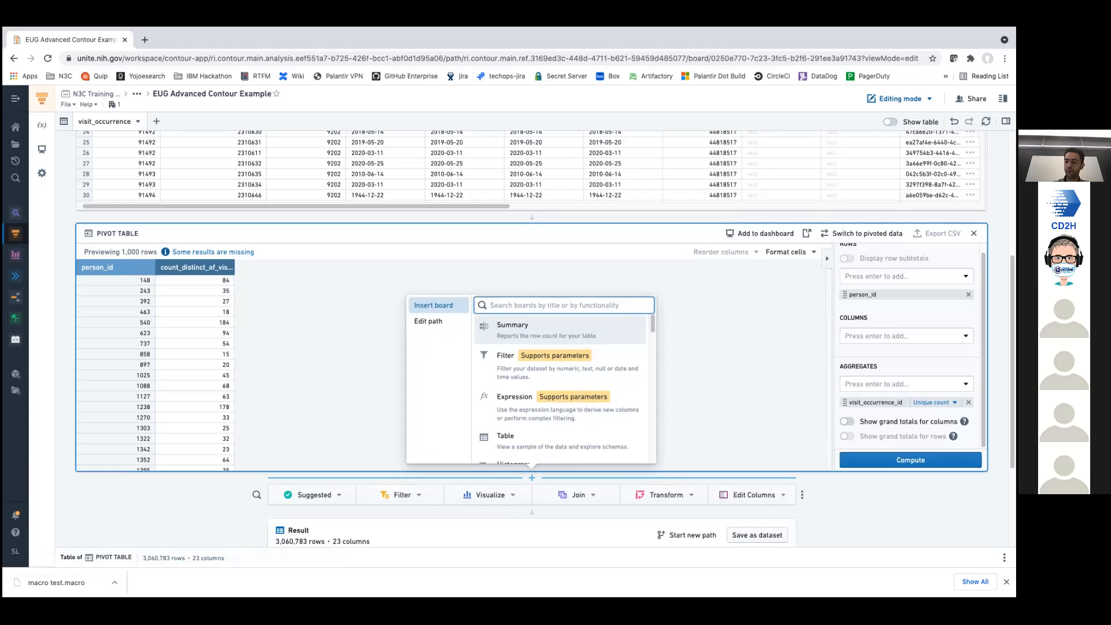
text(tab)
key(Return)
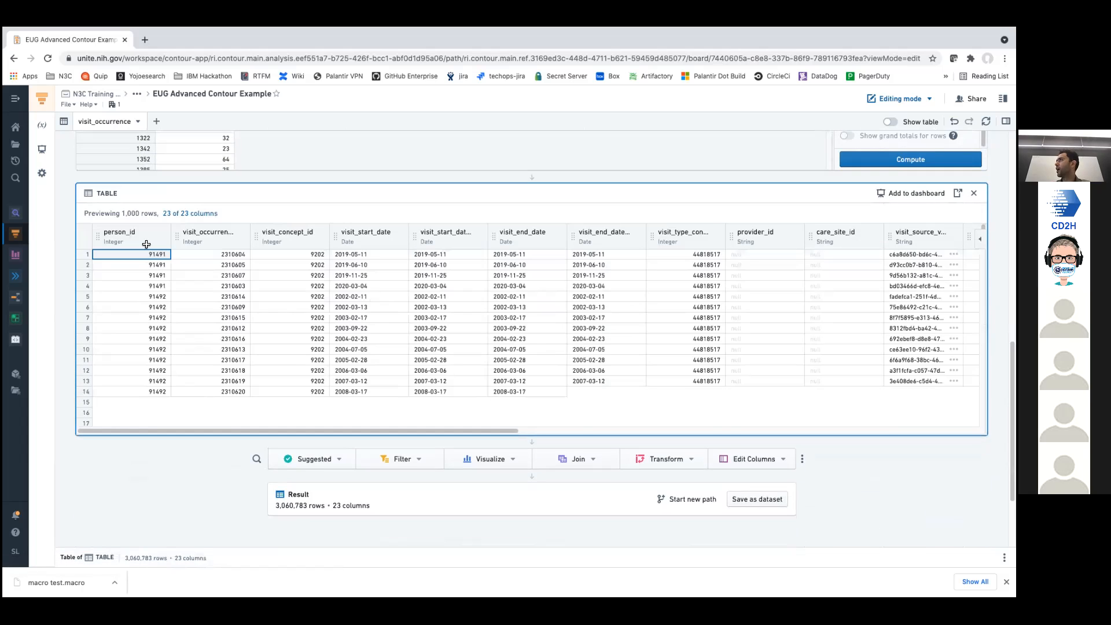
- Switch the pivot table to pivoted data and widen the distinct visit count column in the table below it
scroll(138, 429, up, 6)
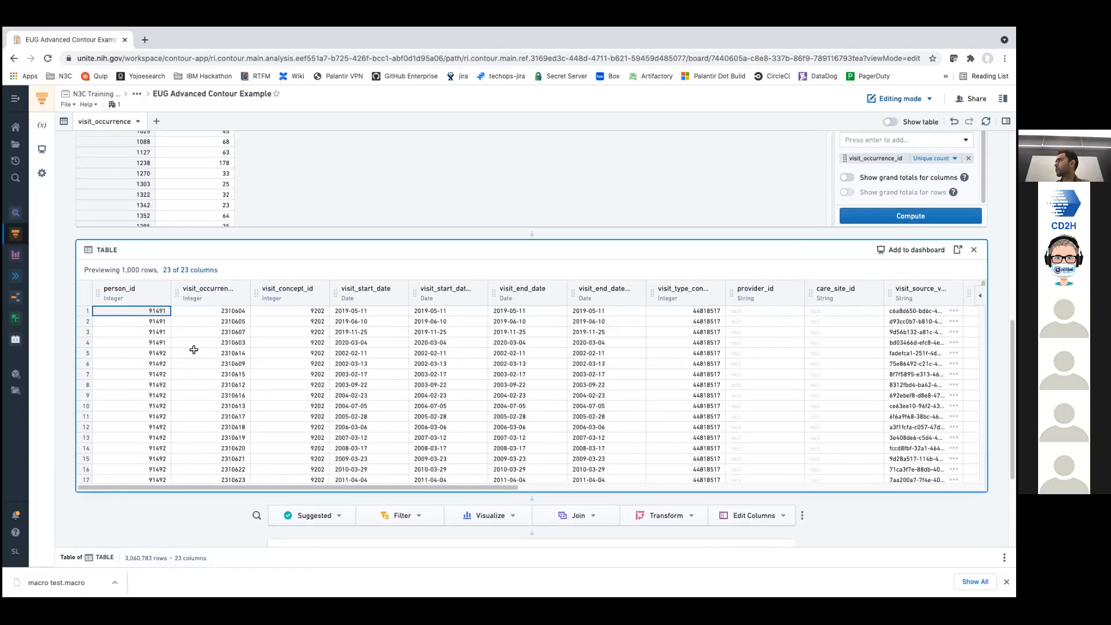
scroll(349, 158, up, 3)
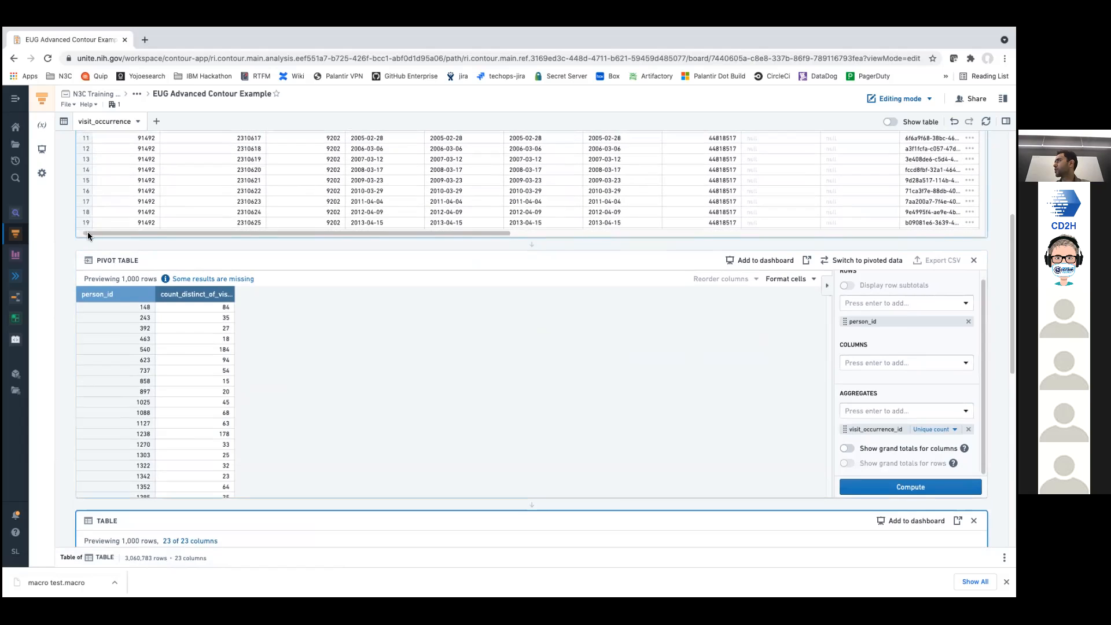
scroll(61, 227, up, 1)
scroll(61, 226, up, 1)
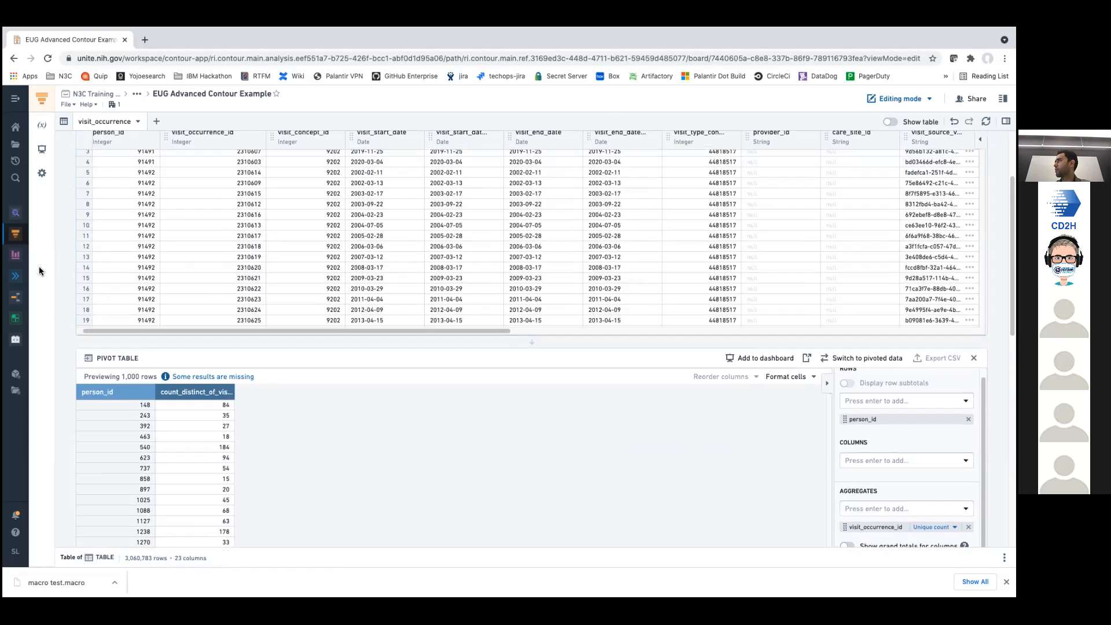
scroll(58, 273, down, 2)
scroll(58, 273, down, 1)
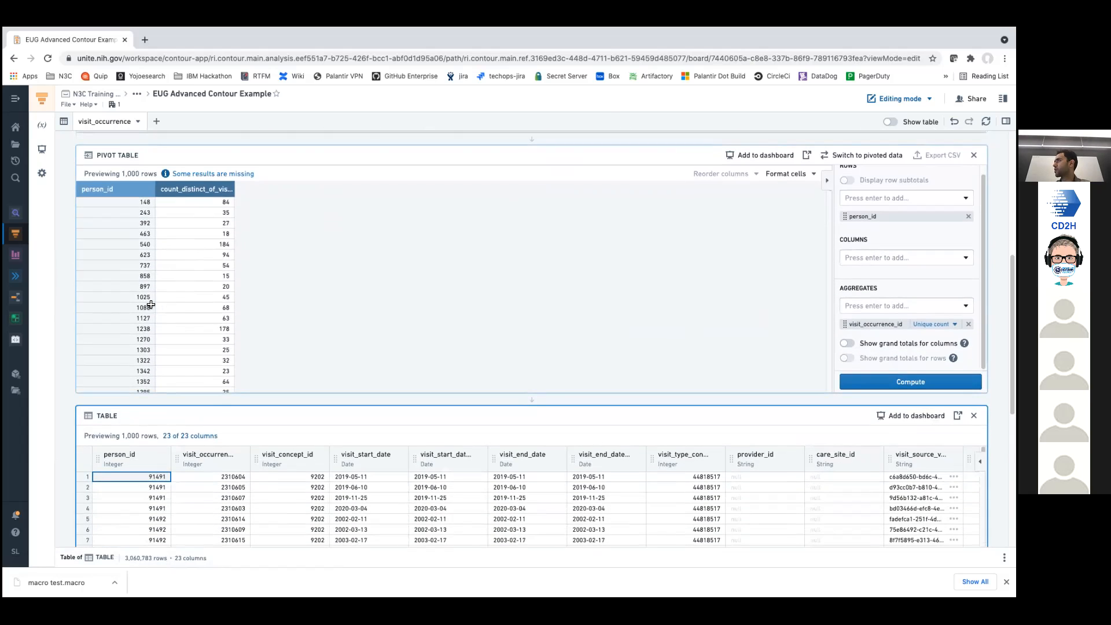
click(888, 156)
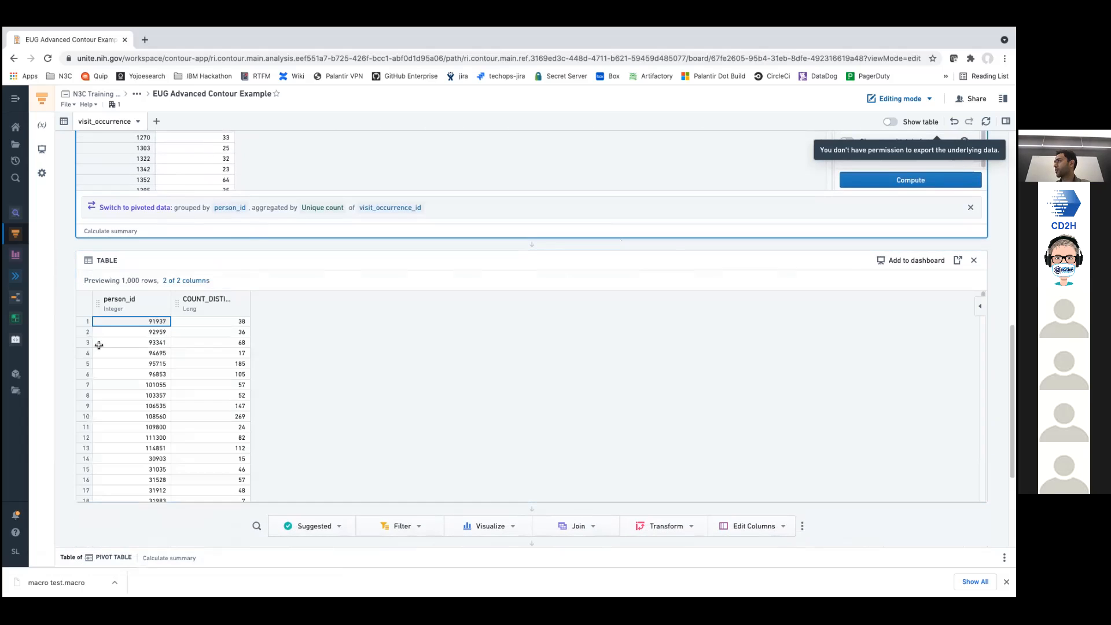
drag(250, 302, 266, 303)
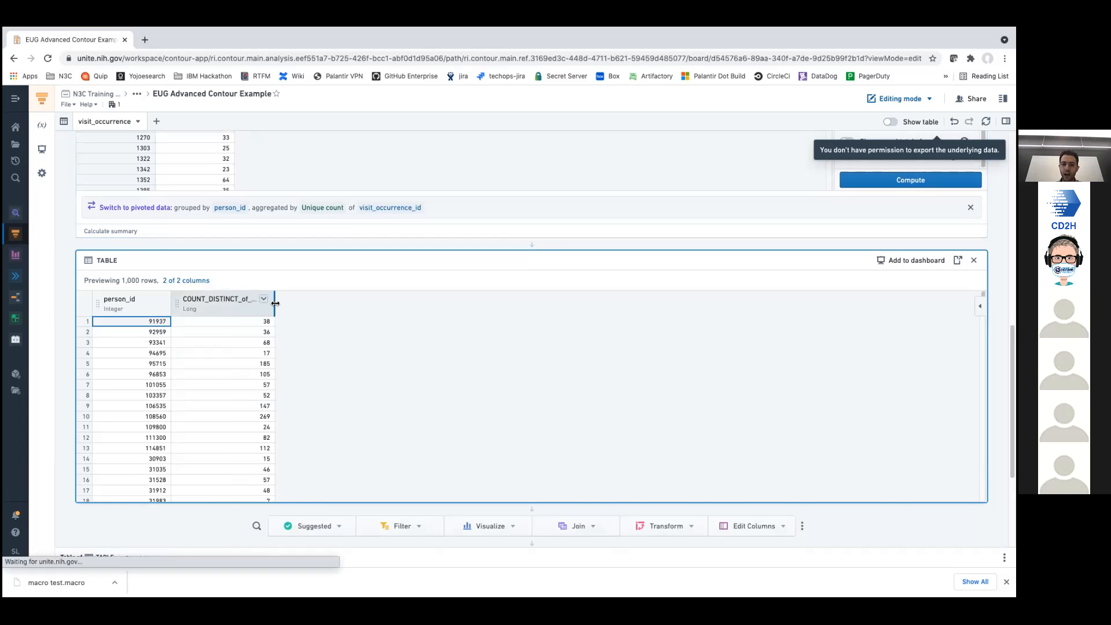
- Remove the pivot table and the table board below it, keeping the original visit_occurrence table
scroll(671, 325, up, 3)
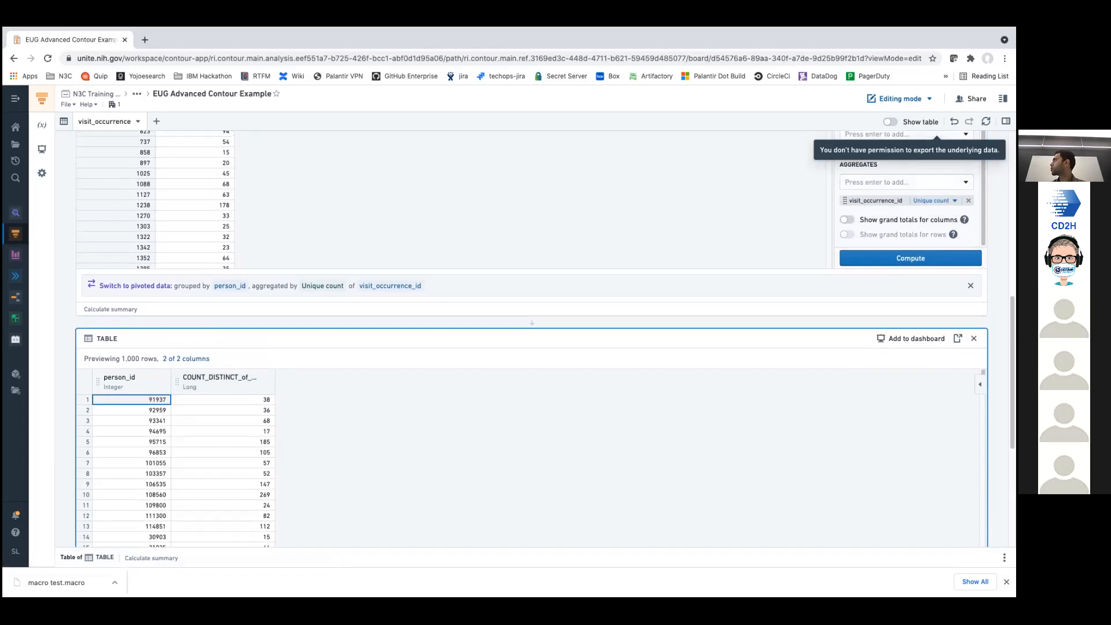
scroll(937, 173, up, 2)
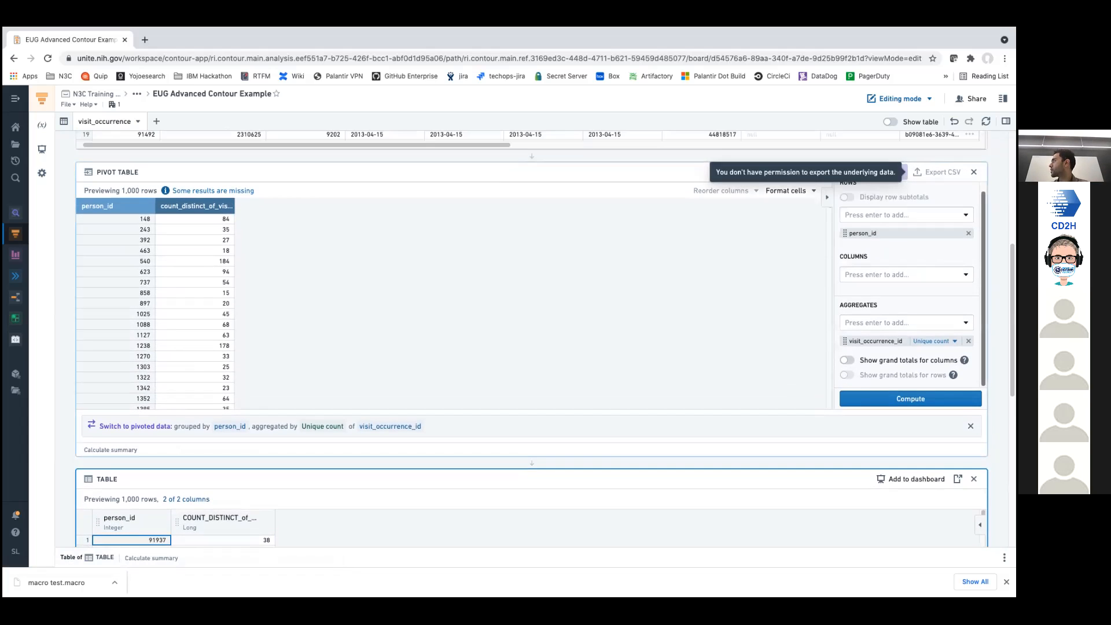
click(973, 171)
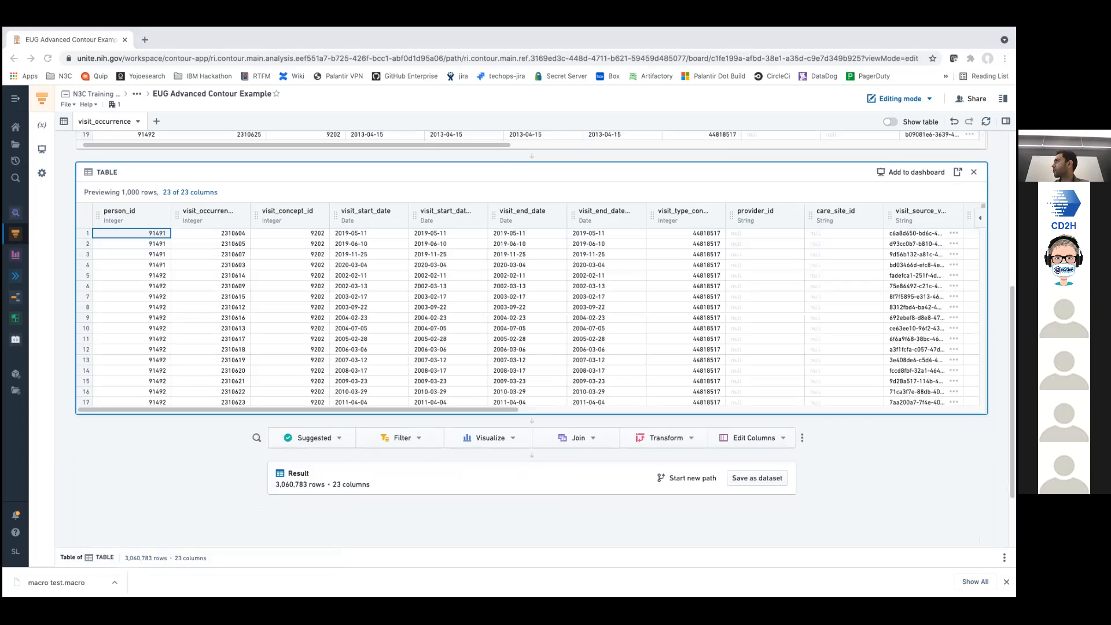
click(974, 172)
click(973, 171)
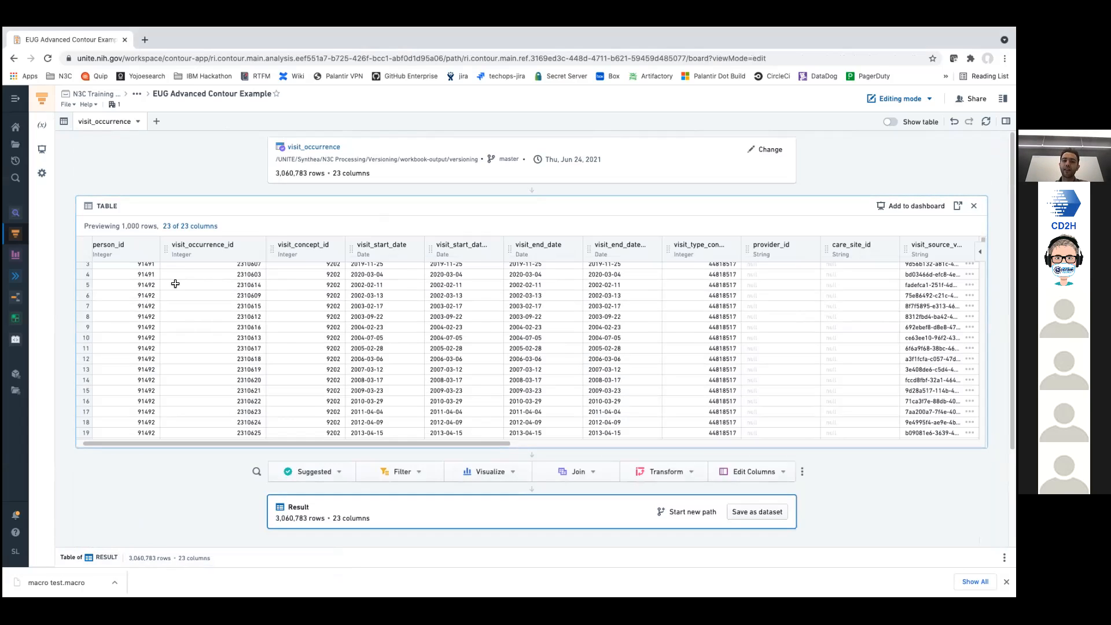
- Examine the person_id values in the first rows of the visit_occurrence table
click(141, 286)
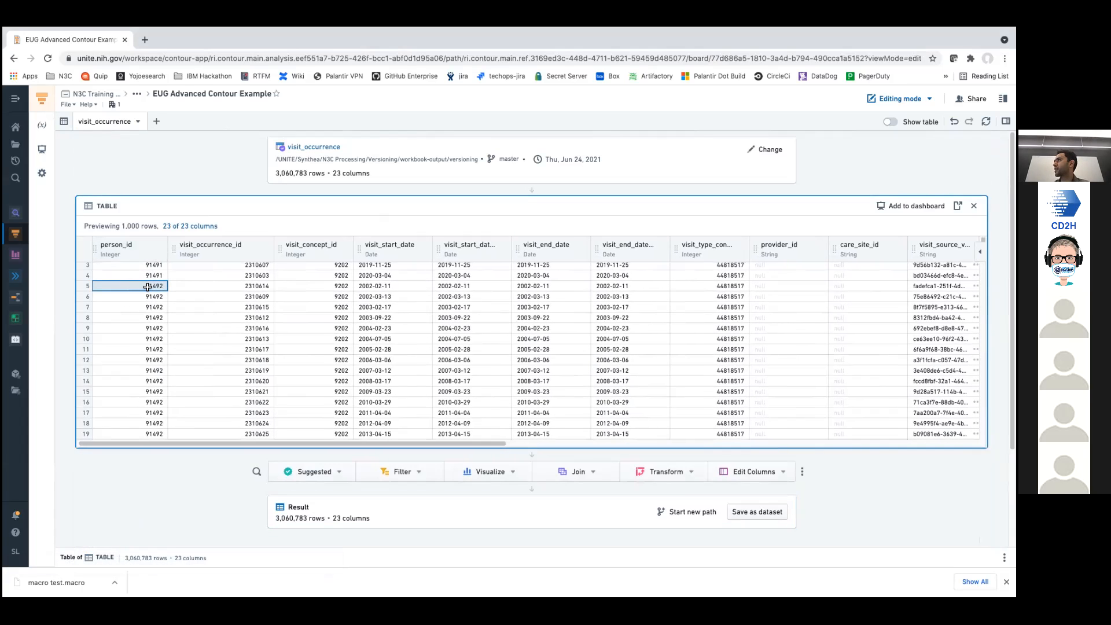
scroll(148, 287, up, 1)
click(154, 278)
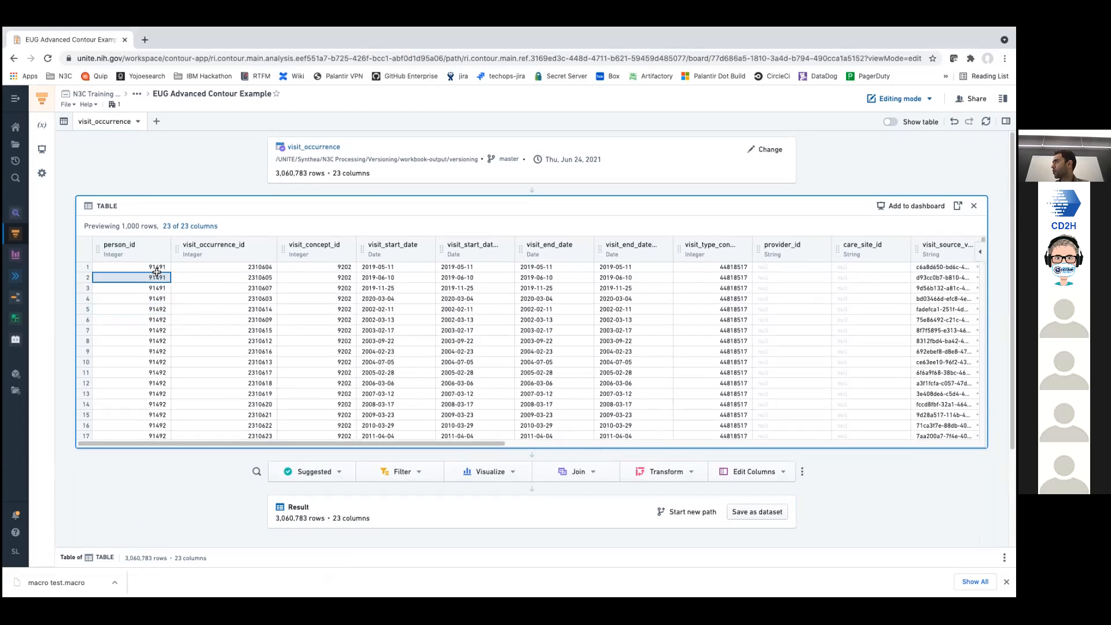
click(160, 267)
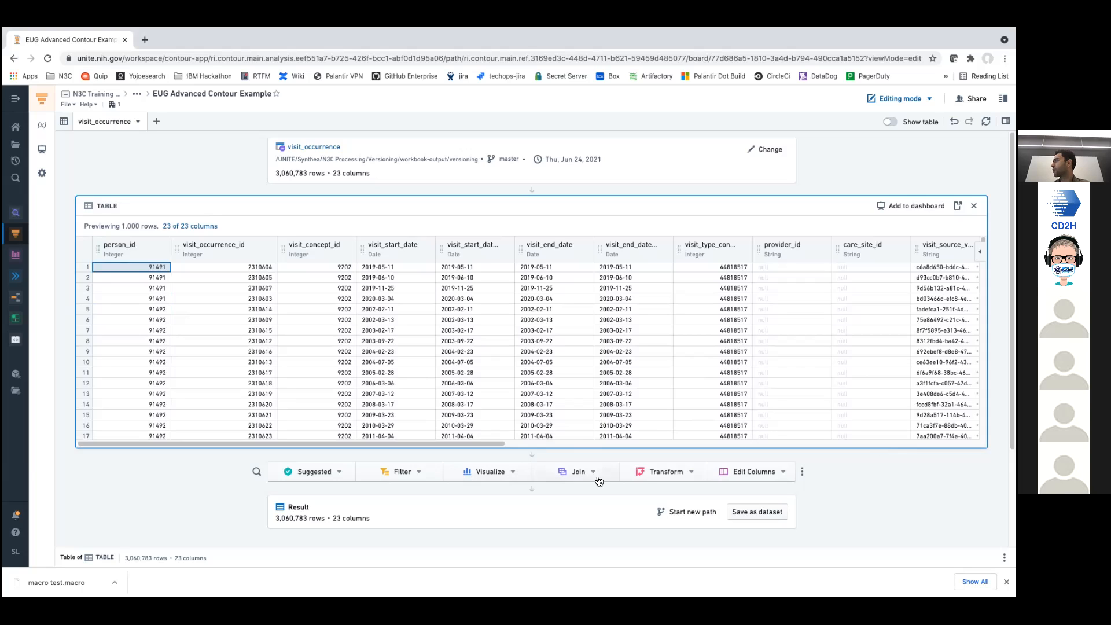
- Add an Expression board below the visit_occurrence table and open its editor for adding a new column
click(654, 474)
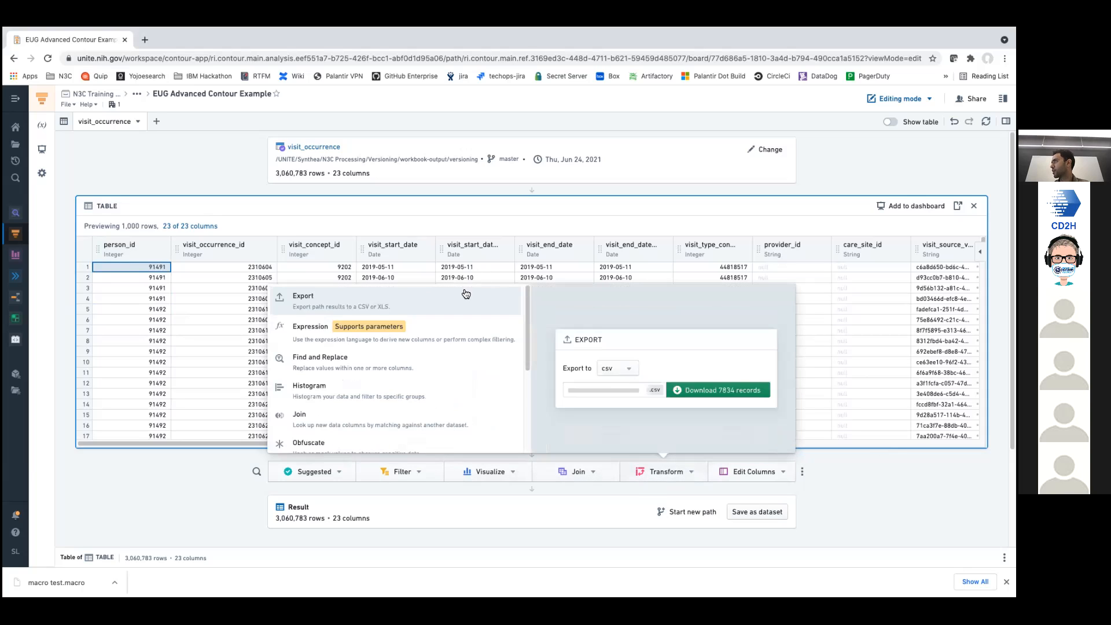
click(437, 338)
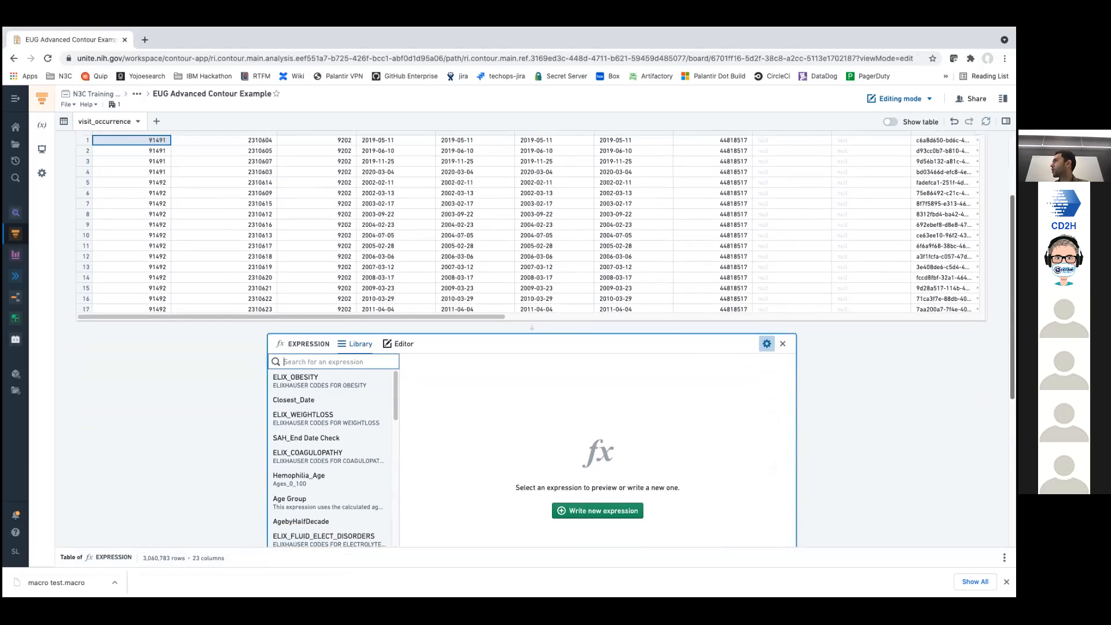
scroll(221, 413, down, 1)
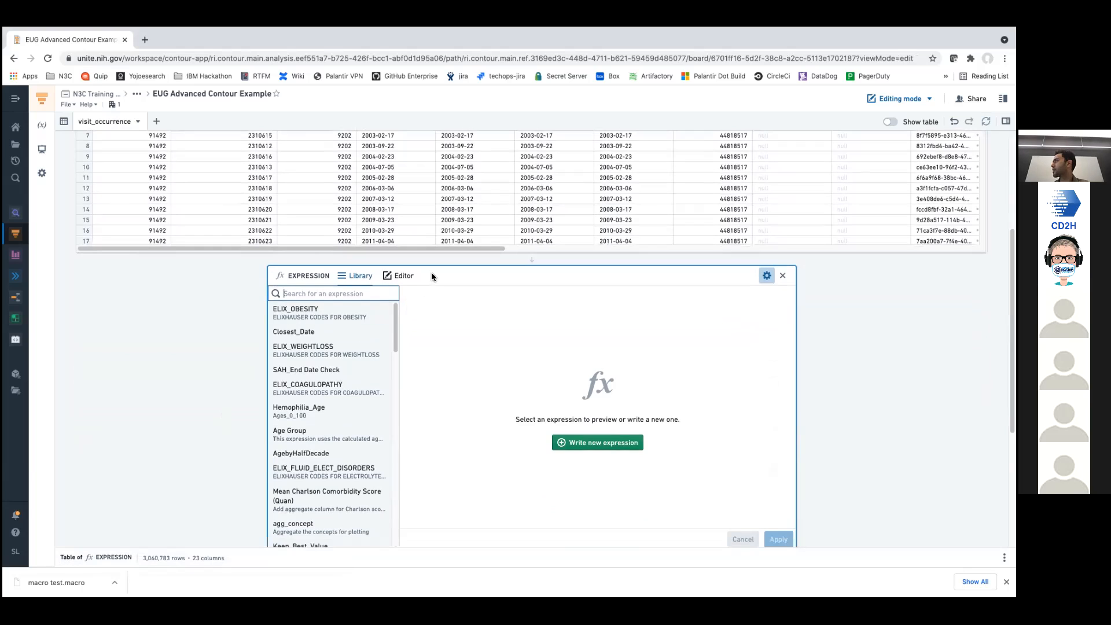
click(404, 276)
click(332, 326)
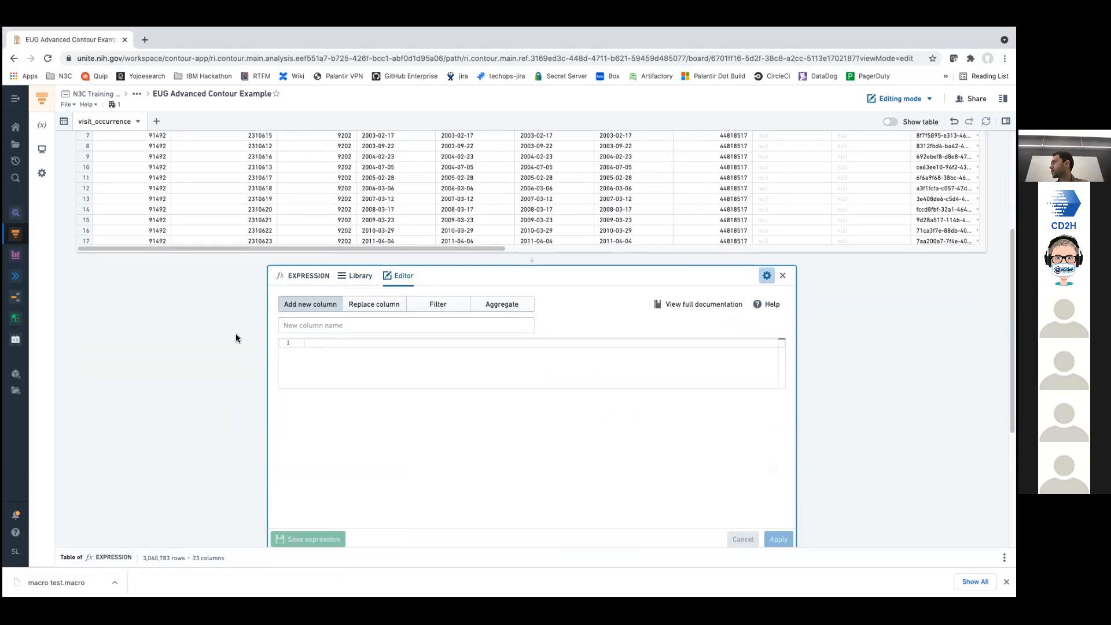
scroll(235, 338, down, 1)
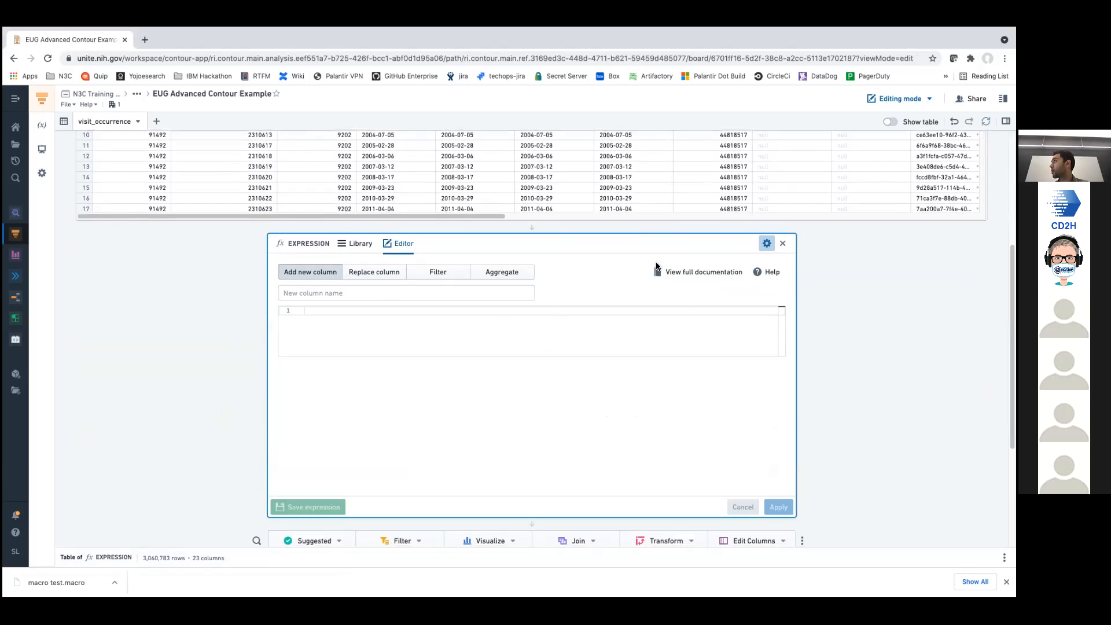
- Open the full expression documentation, examine its function categories and data types, and return to the analysis
click(713, 280)
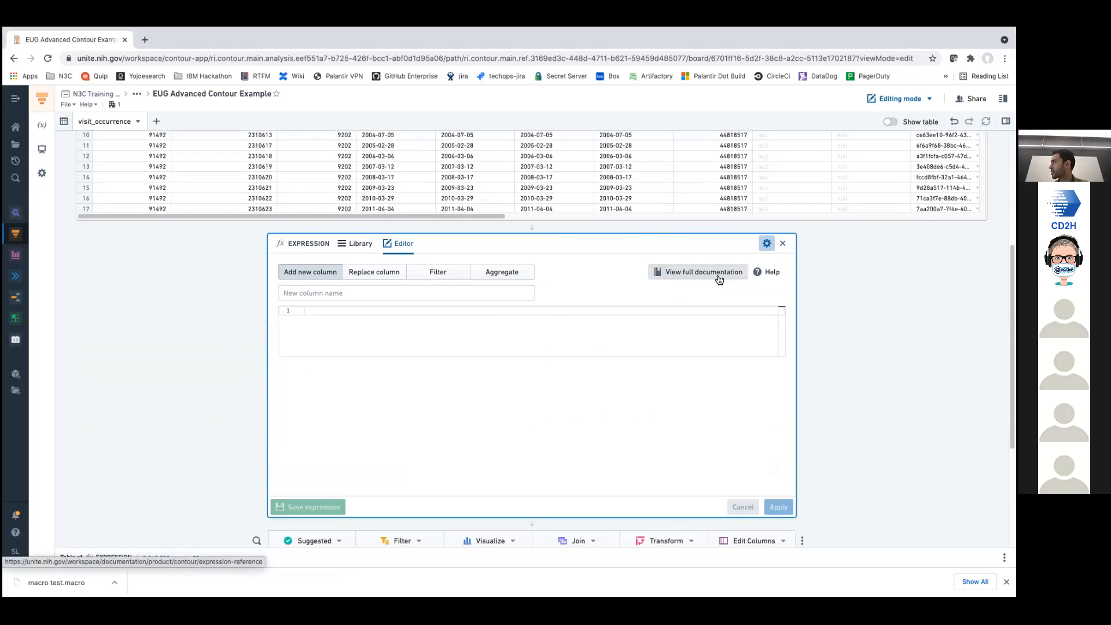
click(210, 41)
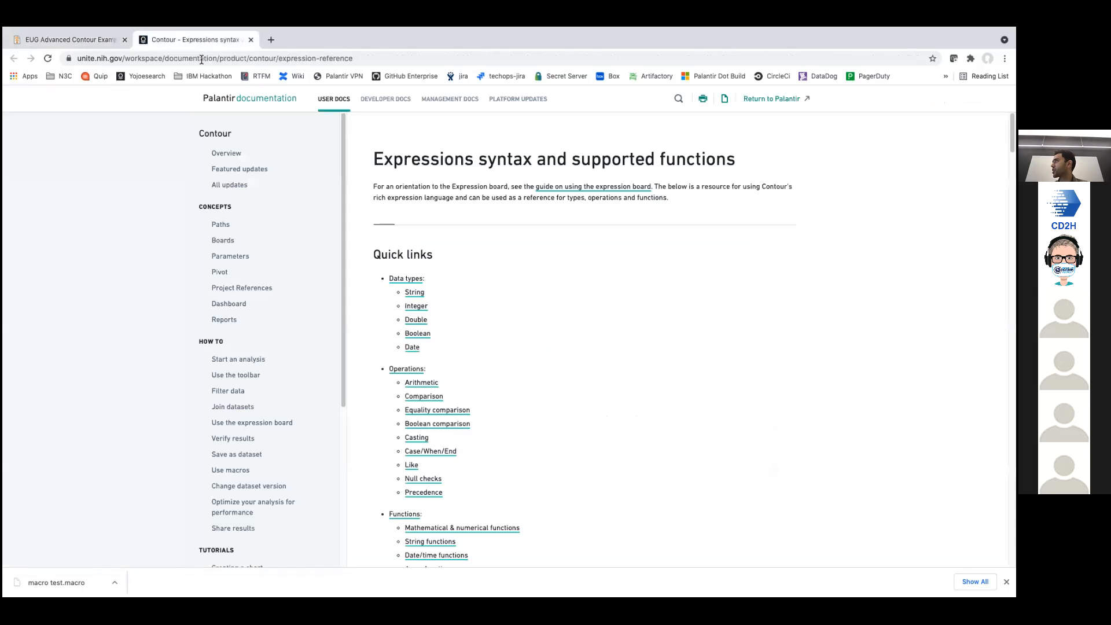
scroll(439, 383, down, 8)
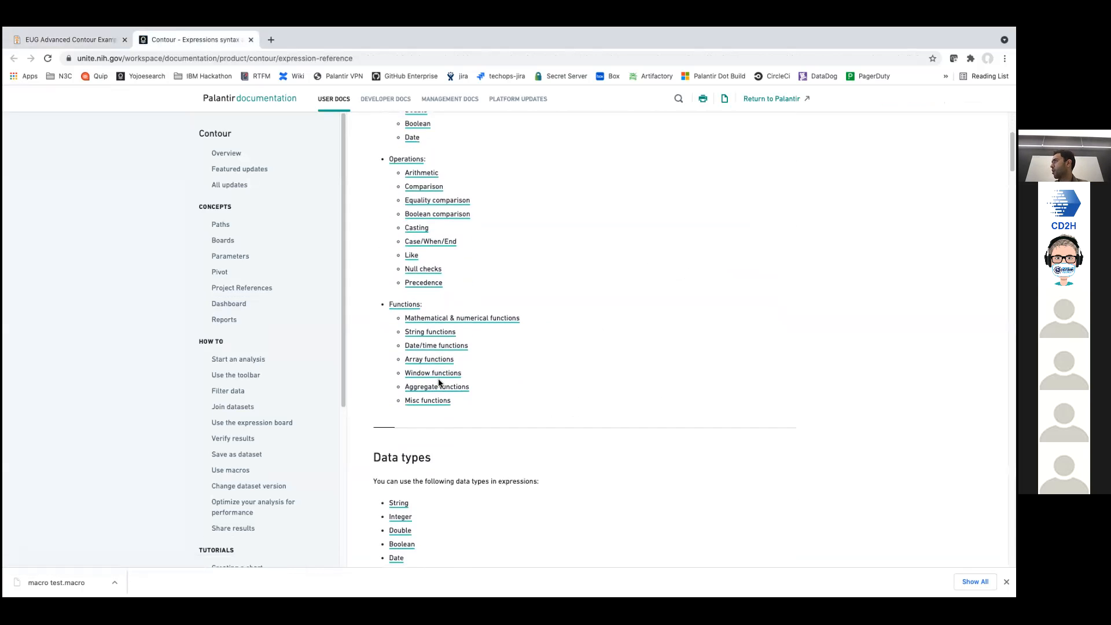
scroll(538, 435, down, 2)
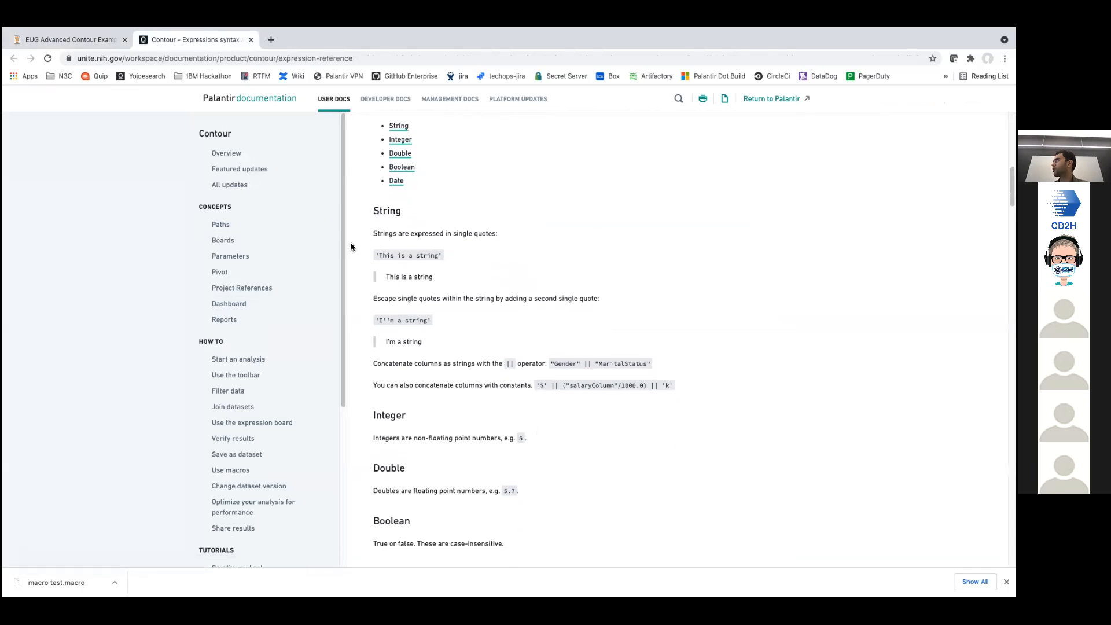
click(103, 41)
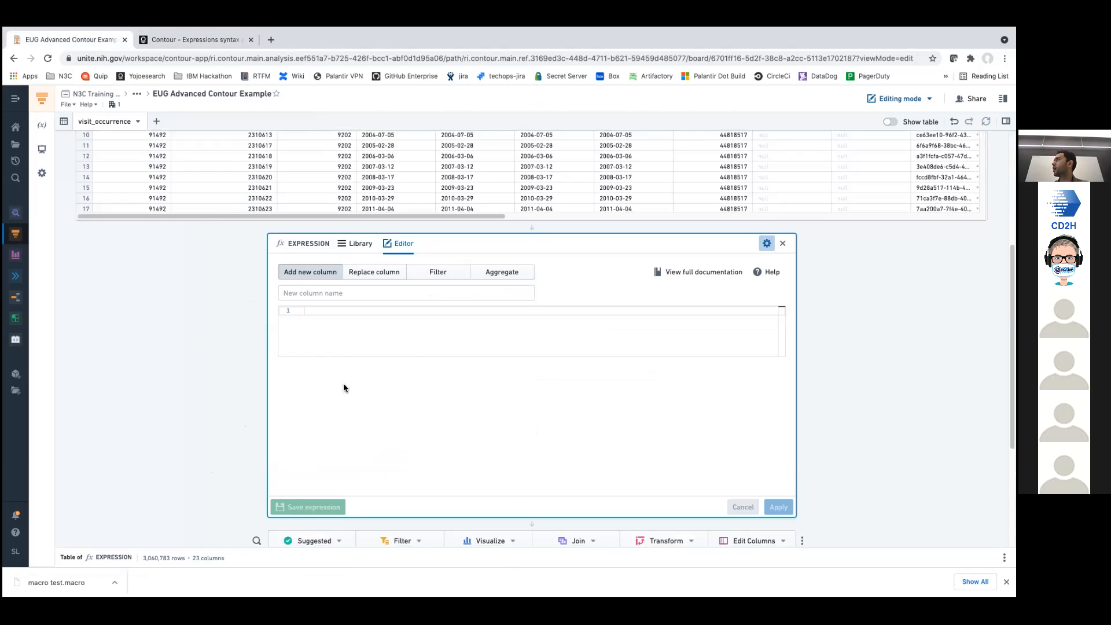
- Name the new column number_of_patient_visits in the Expression board
click(394, 289)
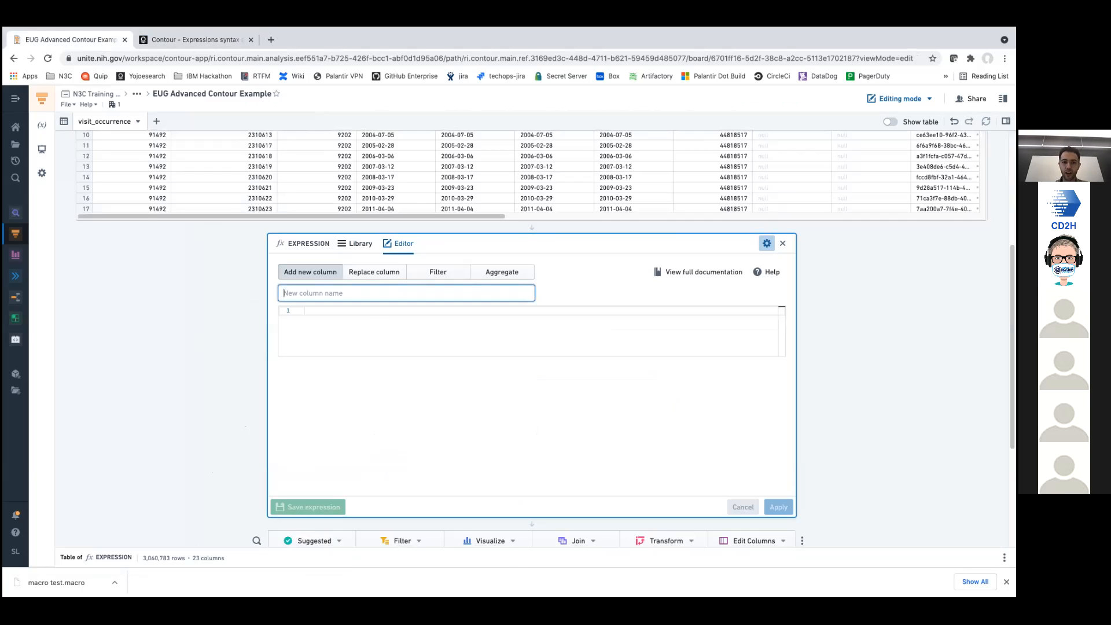
text(number)
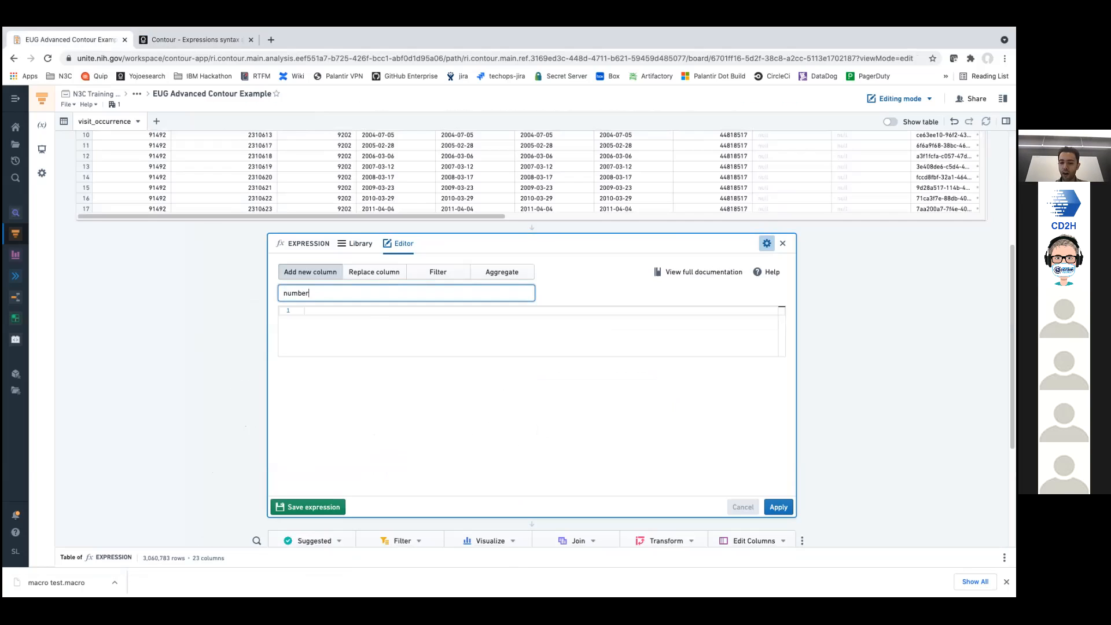
text(_p)
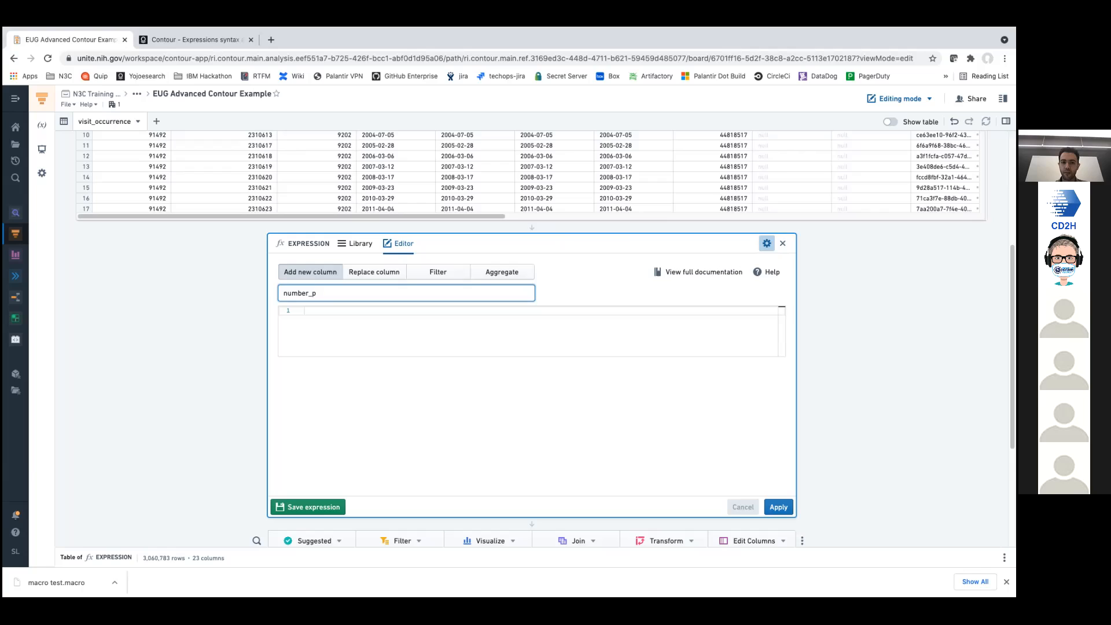
key(BackSpace)
text(of_patient_visits)
key(Tab)
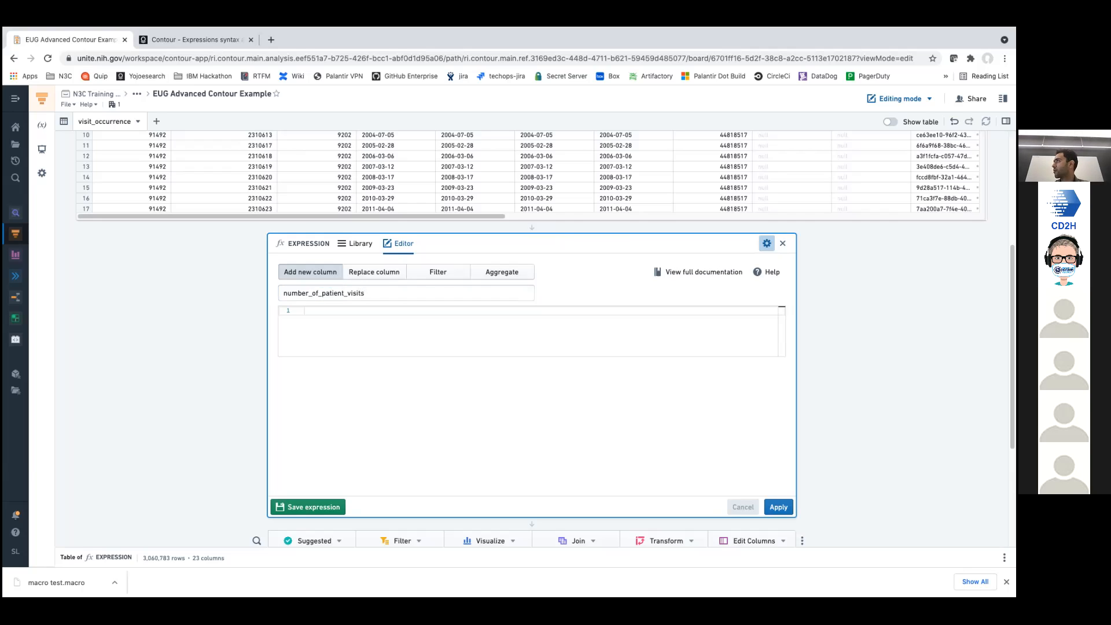
- Enter the column's expression as count("visit_occurrence_id"), using the count function and the visit_occurrence_id column
text(c)
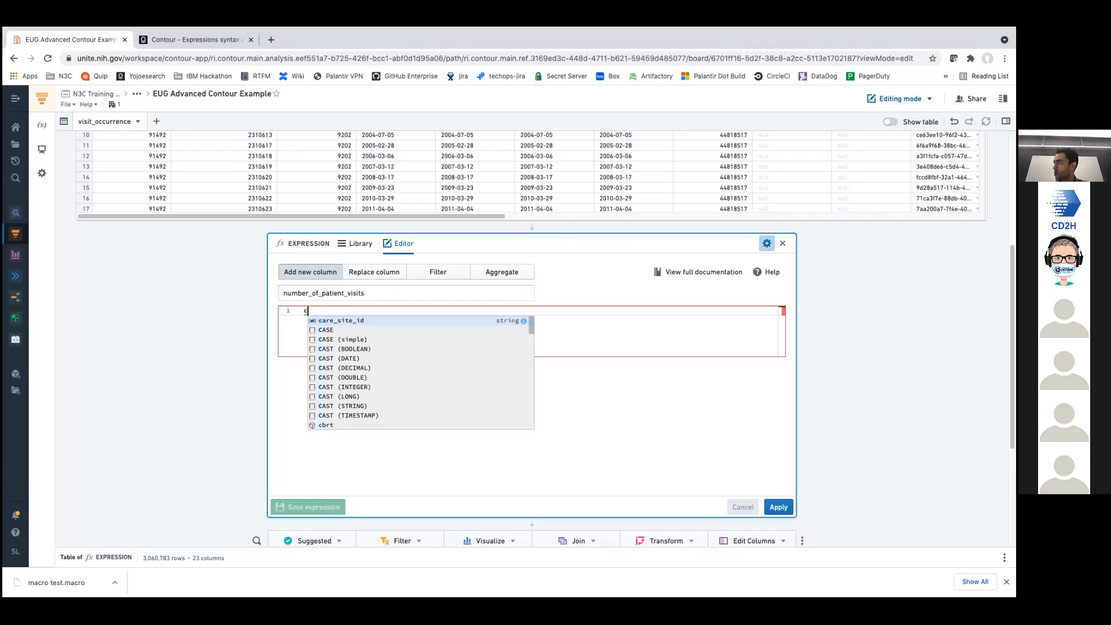
text(ou)
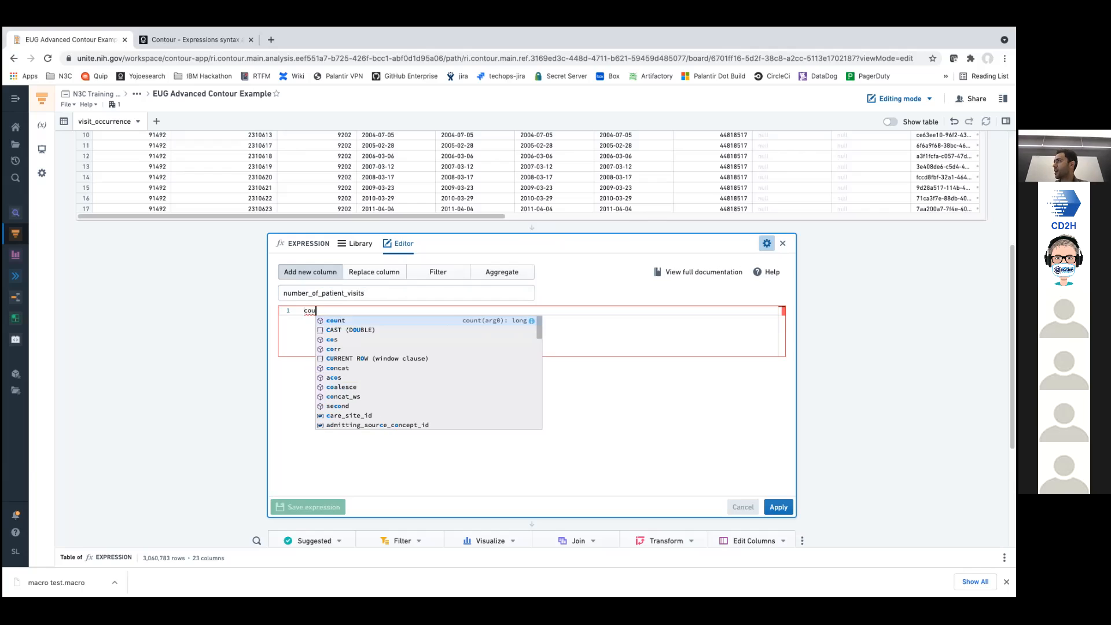
text(n)
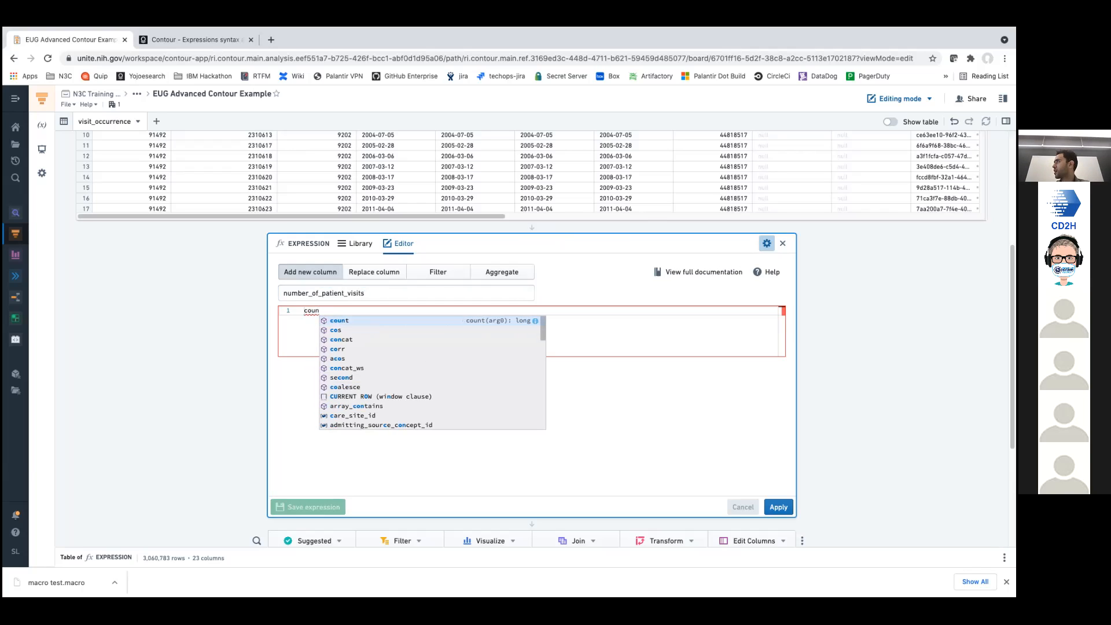
key(Return)
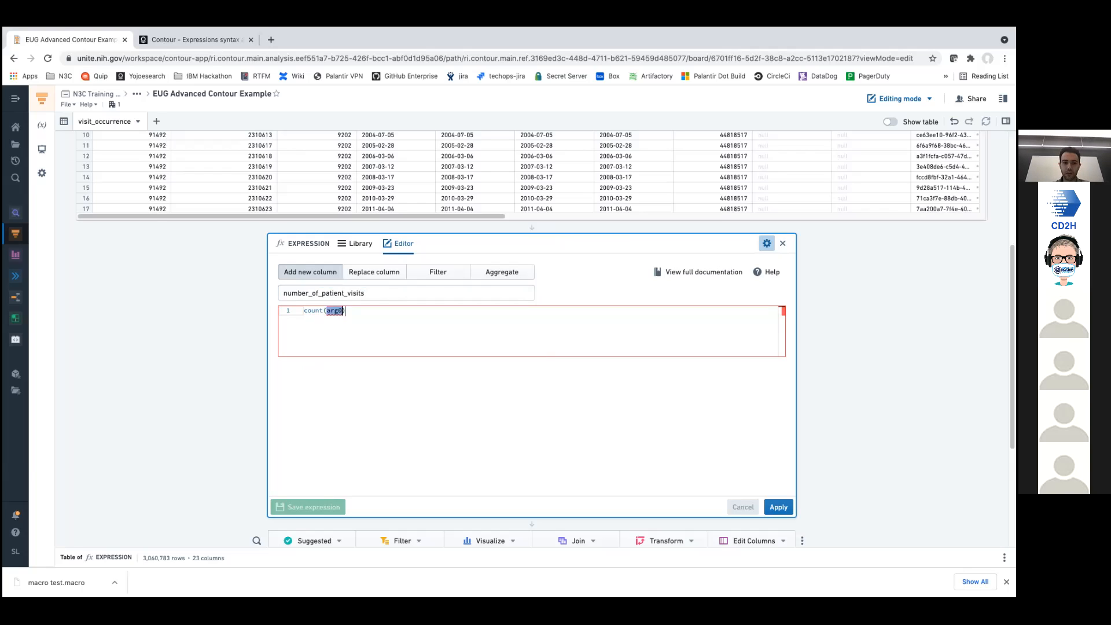
text(visit_)
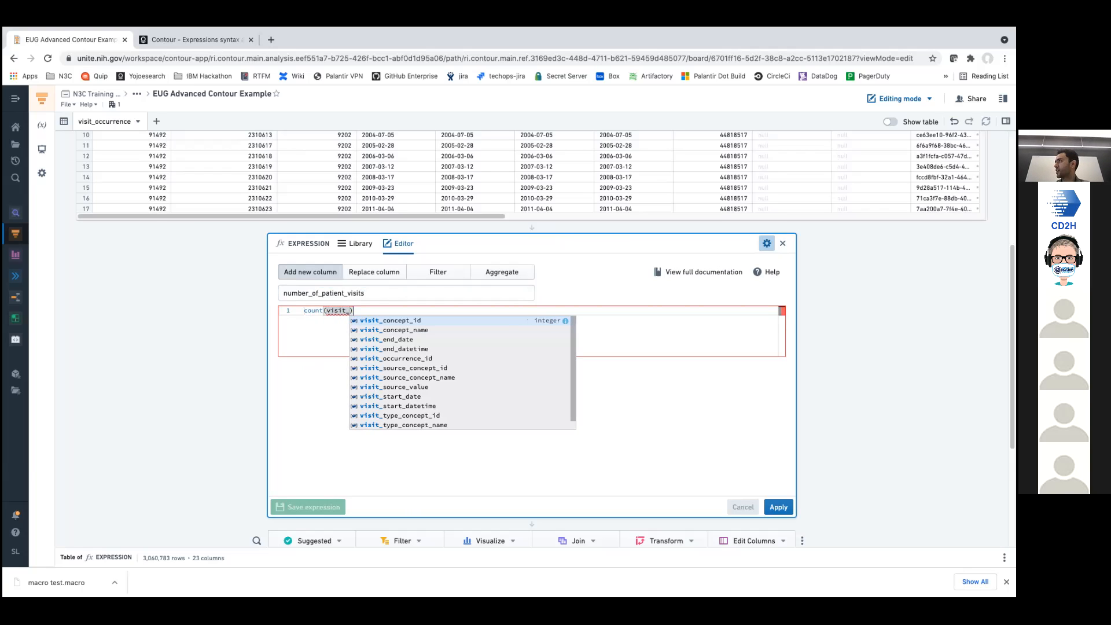
text(occurre)
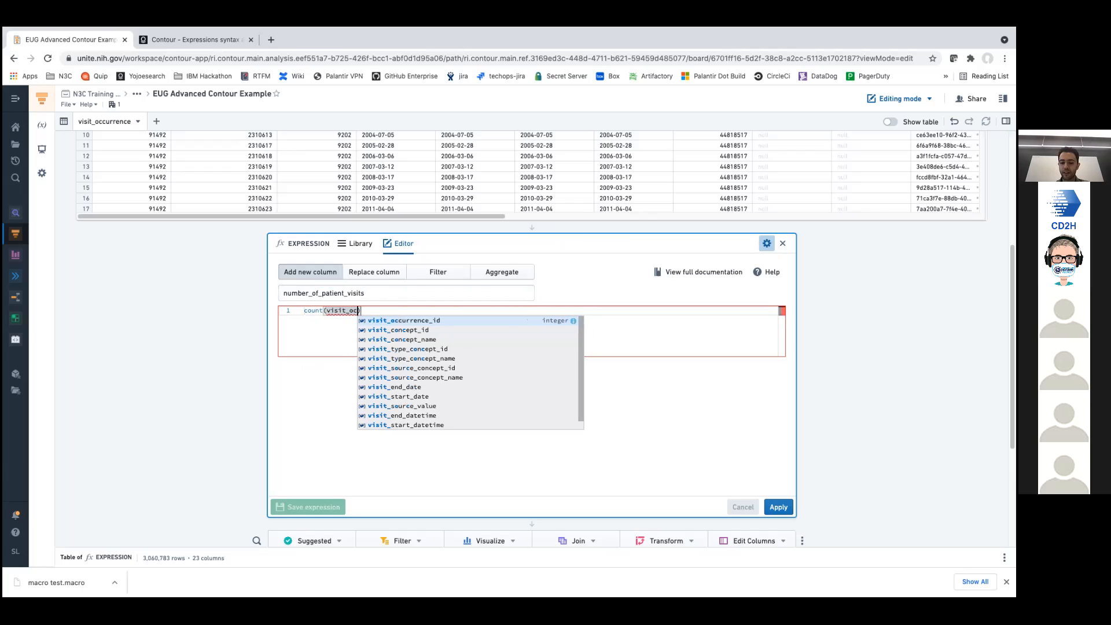
key(Return)
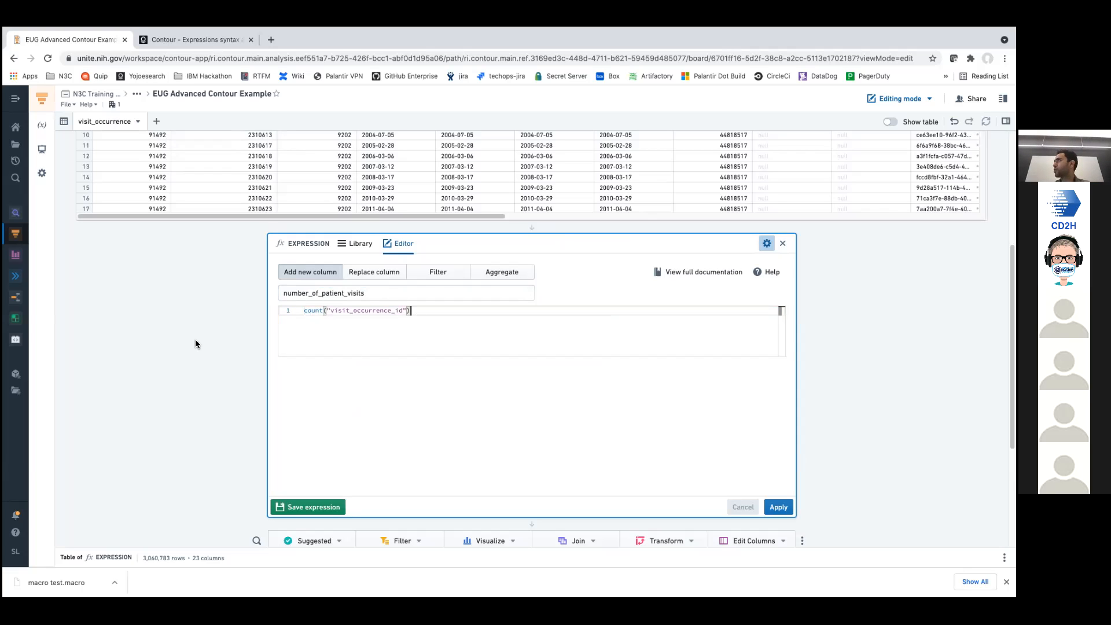
- Review the source visit_occurrence table above, and apply the count expression to add the new column
scroll(243, 266, up, 2)
scroll(136, 177, up, 2)
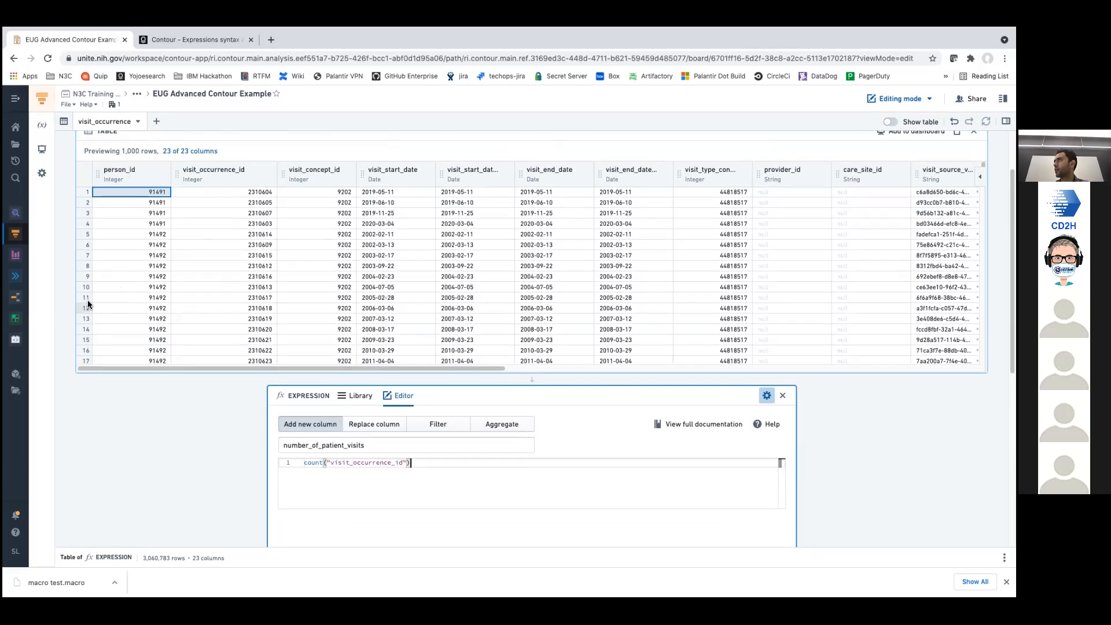
scroll(54, 312, up, 2)
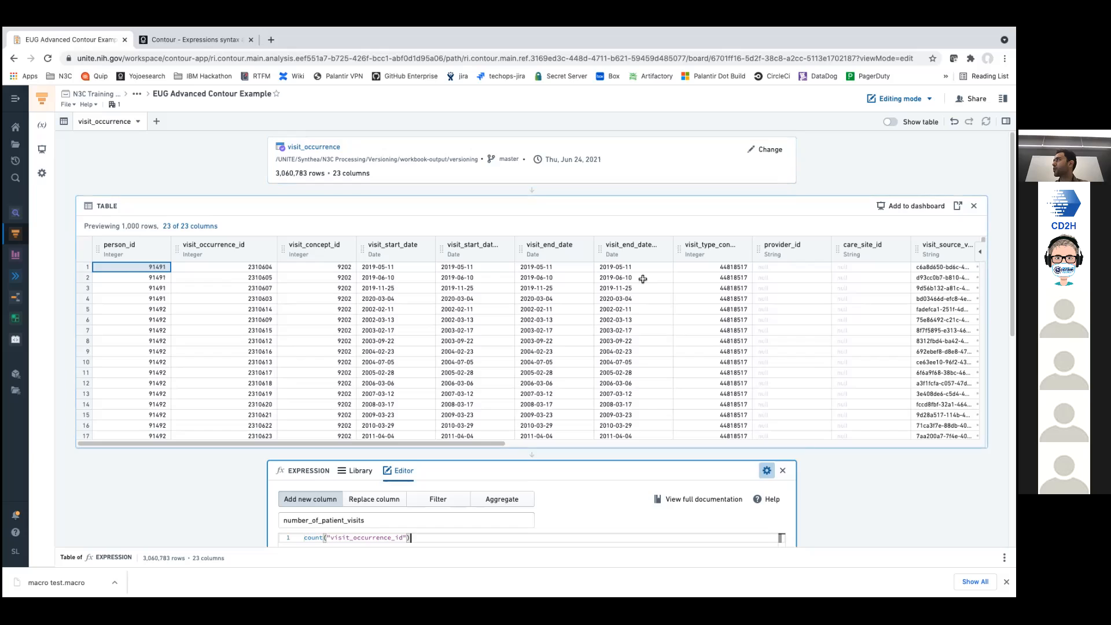
scroll(471, 185, down, 4)
scroll(852, 449, down, 3)
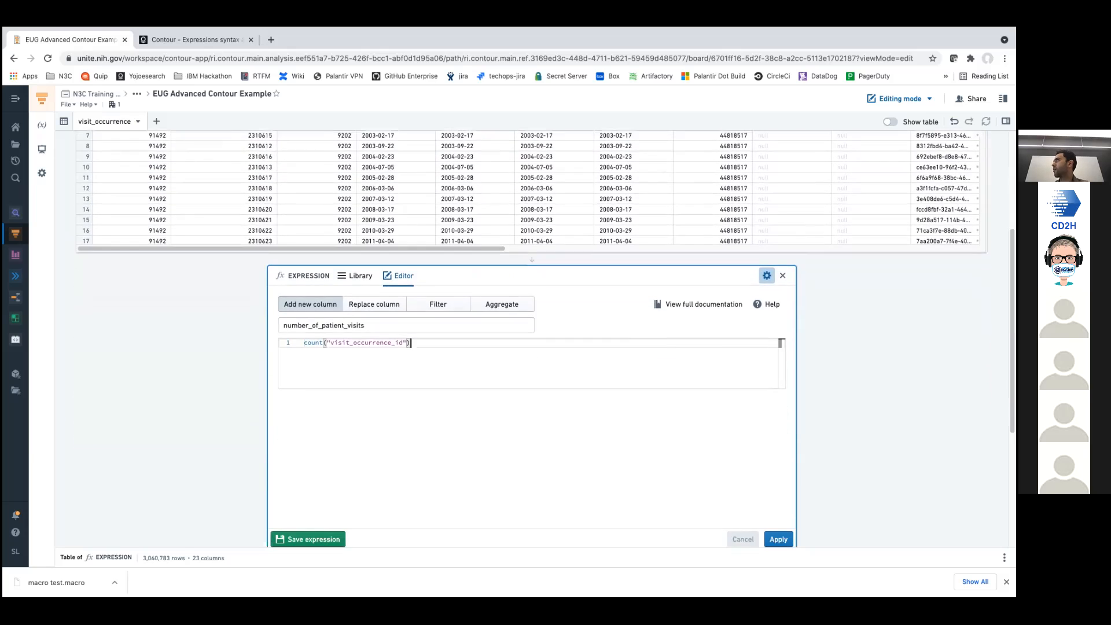
click(775, 467)
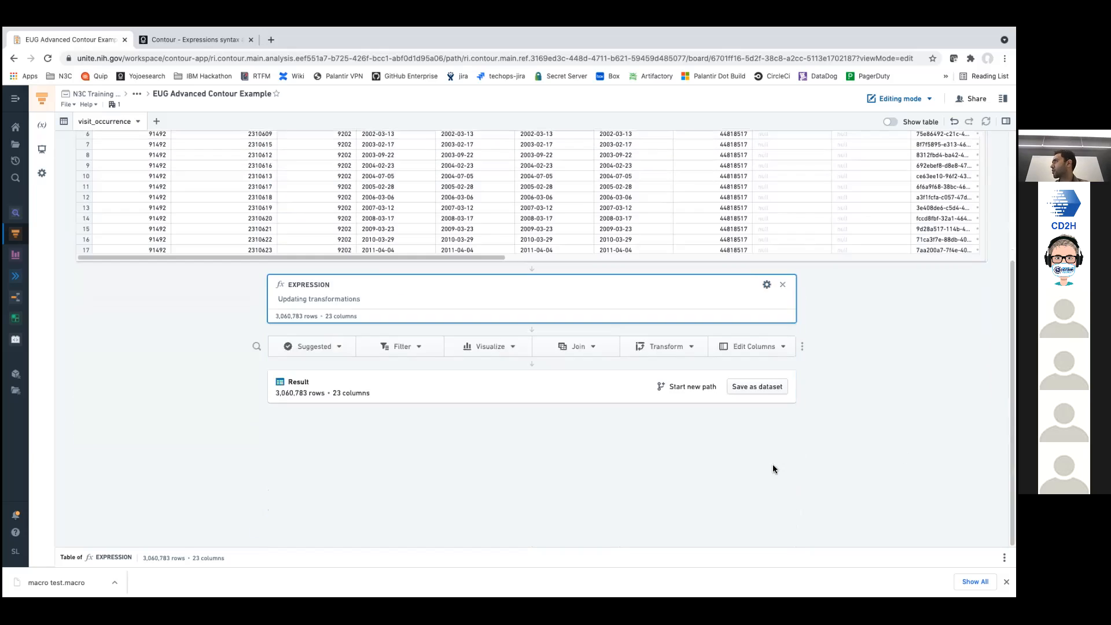
- Add a Table board directly below the Expression board and widen its number_of_patient_visits column to show the full header
click(531, 335)
text(tab)
key(Return)
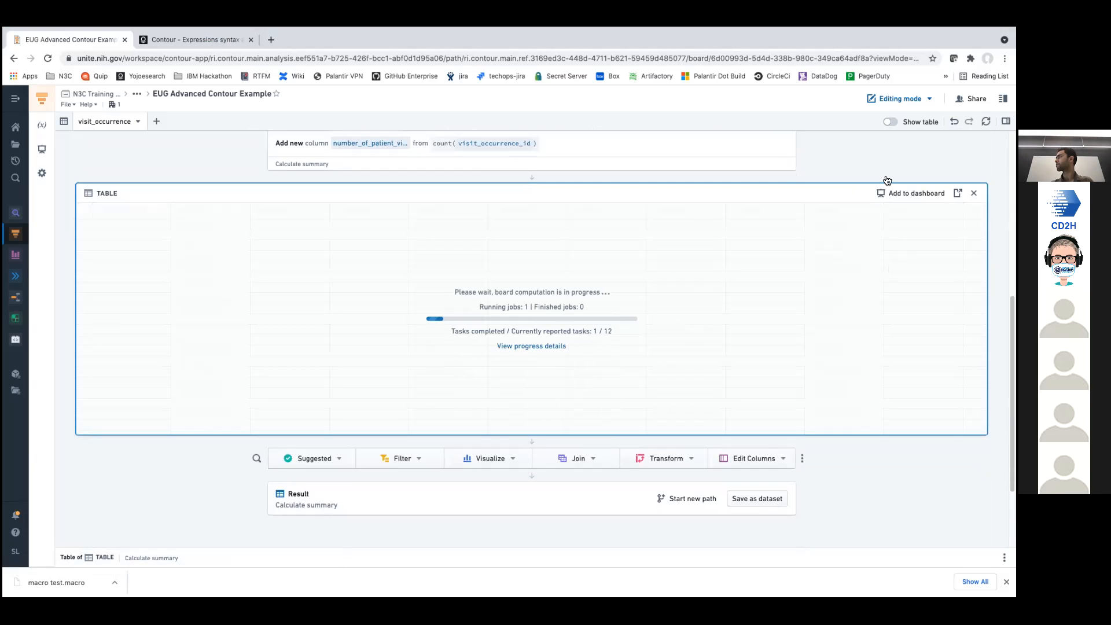
scroll(885, 178, up, 1)
scroll(884, 176, up, 1)
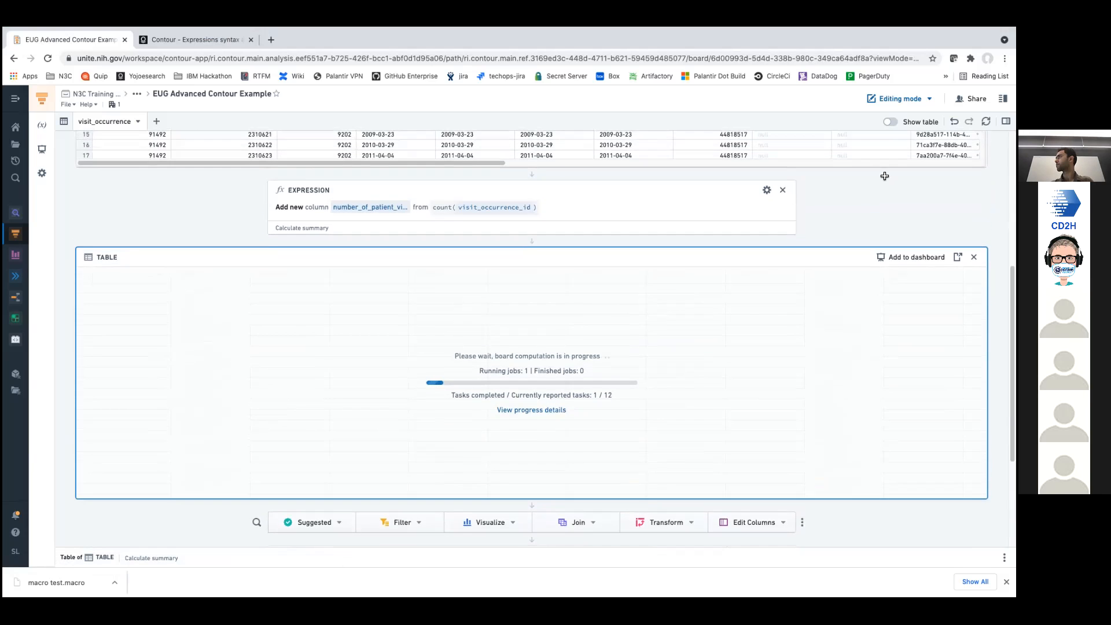
scroll(884, 175, up, 1)
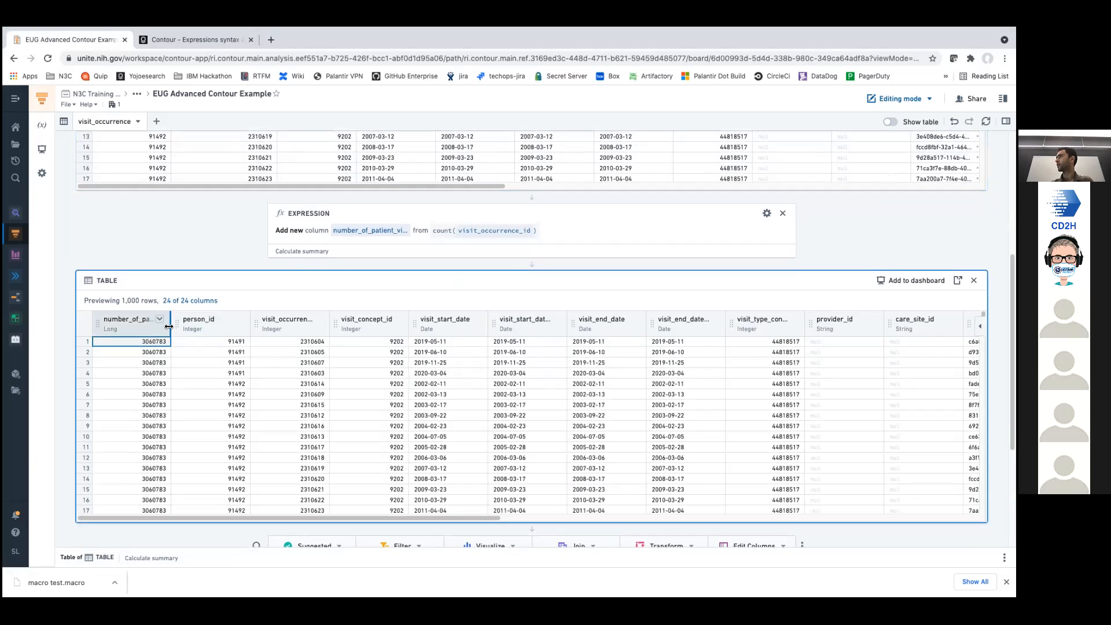
drag(168, 327, 211, 328)
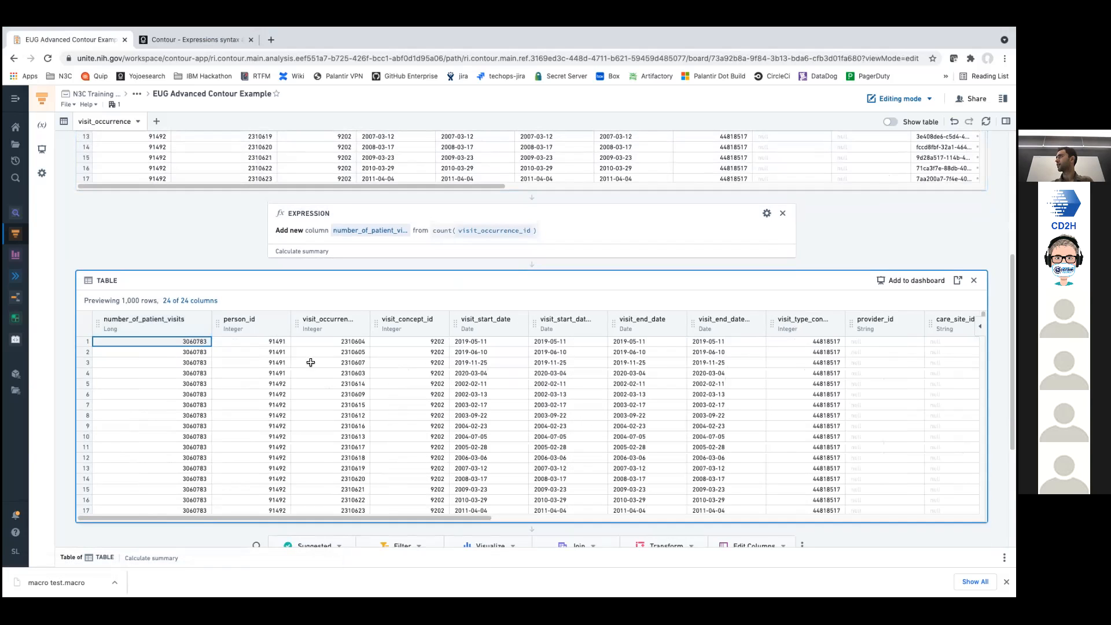
- Examine the ways of adding a board: inserting between existing boards, browsing the board categories, and searching the boards for "table"
click(543, 266)
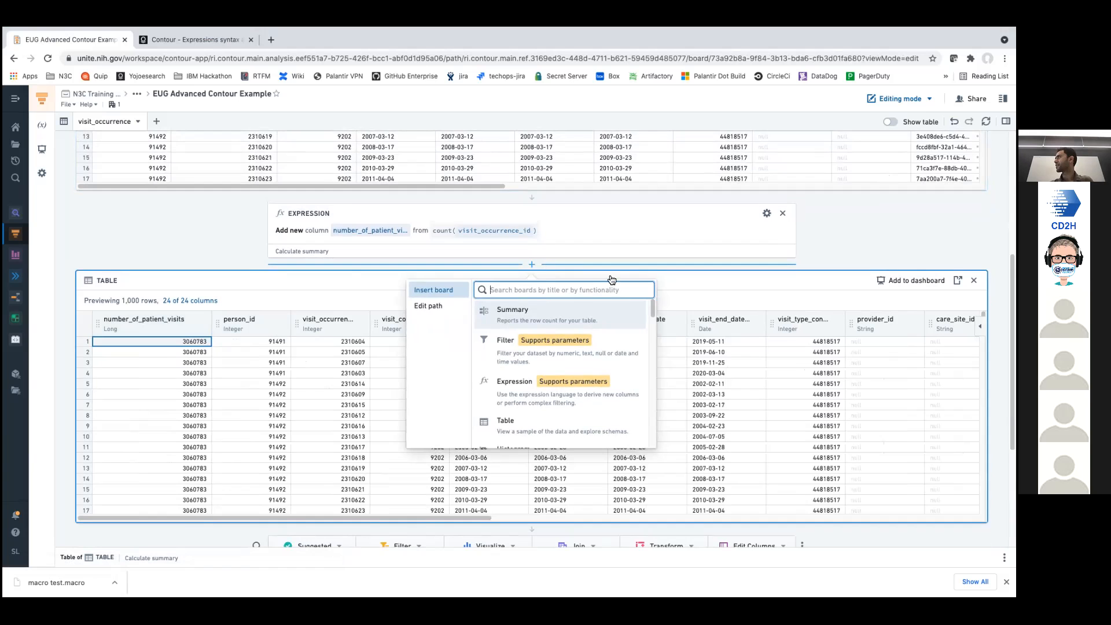
scroll(880, 255, down, 3)
click(315, 453)
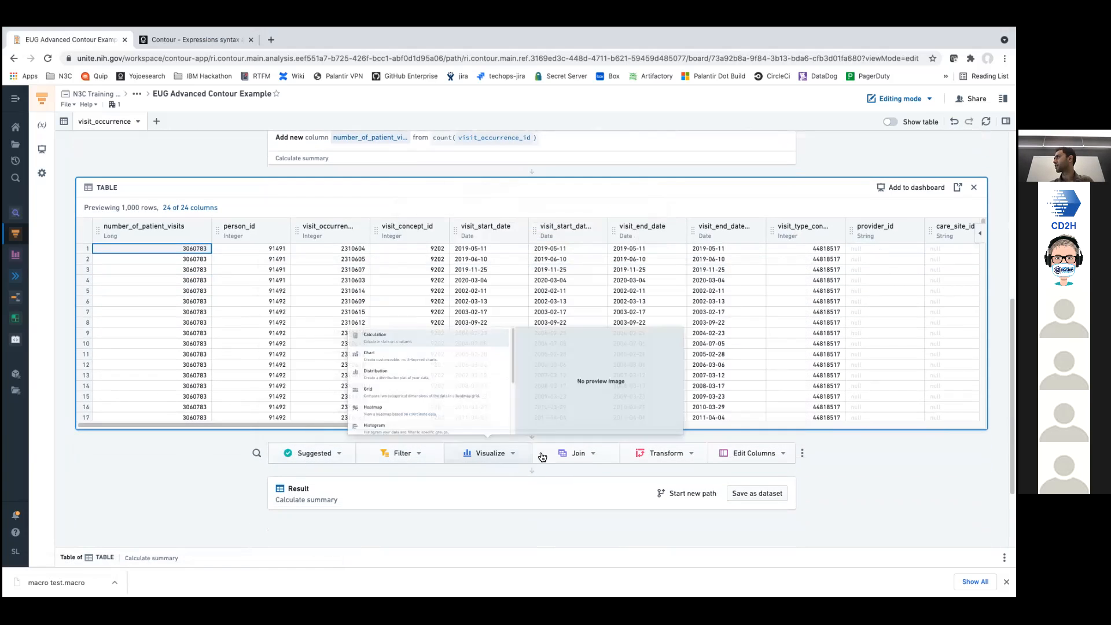
click(659, 453)
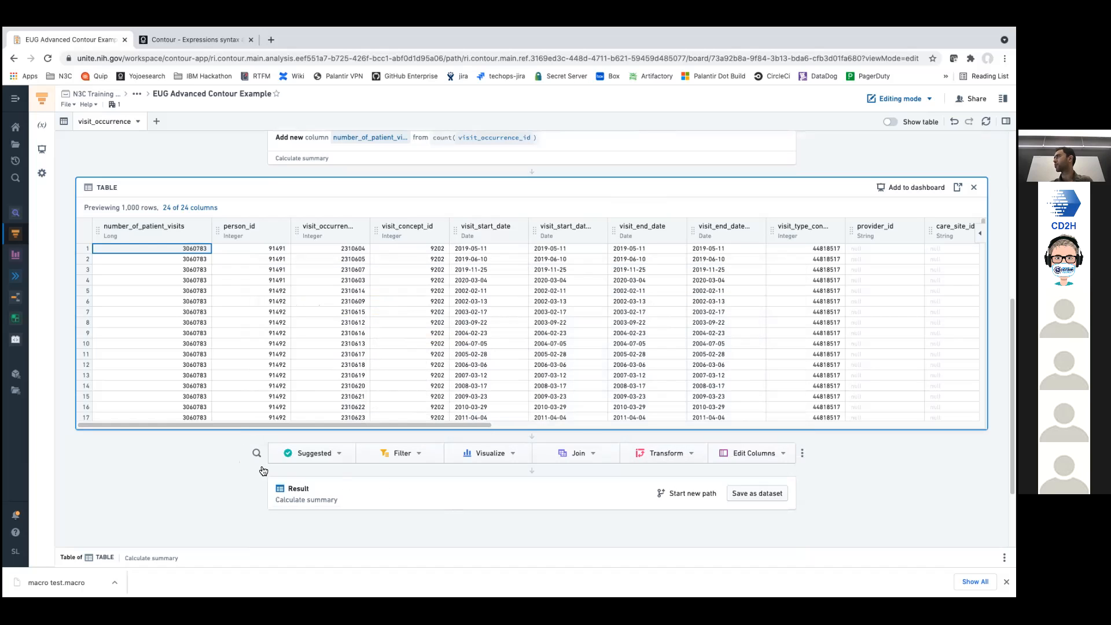
click(258, 455)
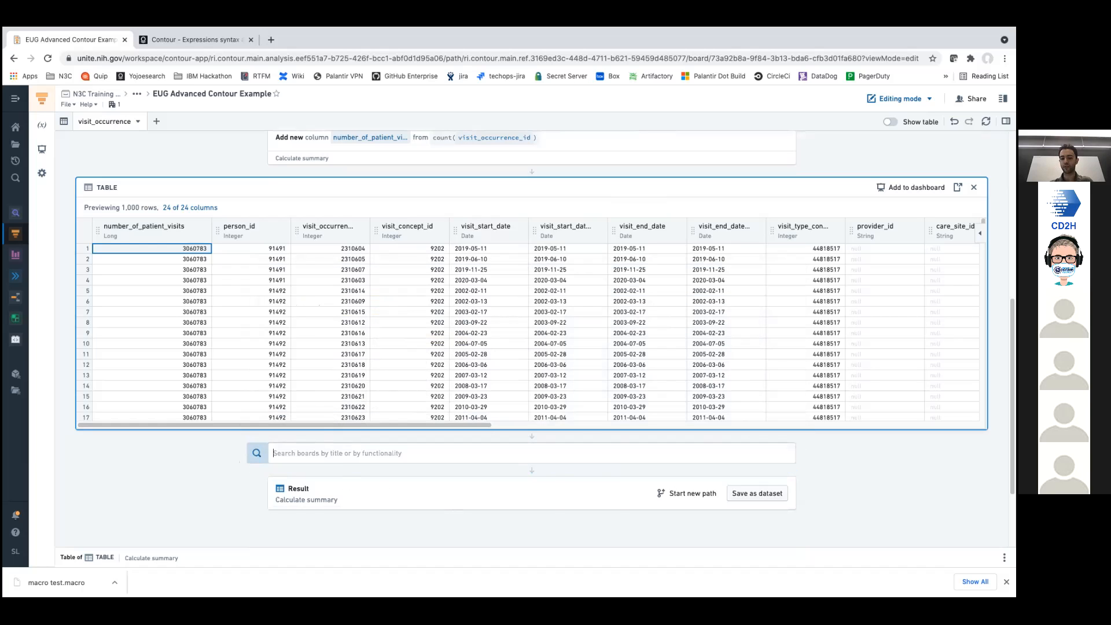
text(table)
scroll(158, 476, down, 2)
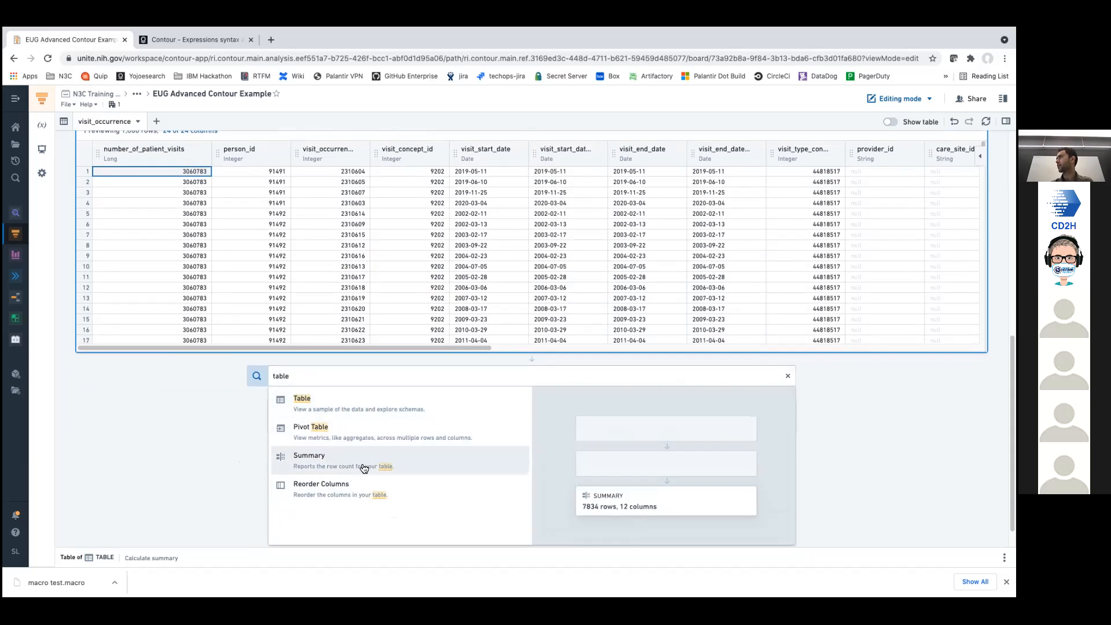
key(Return)
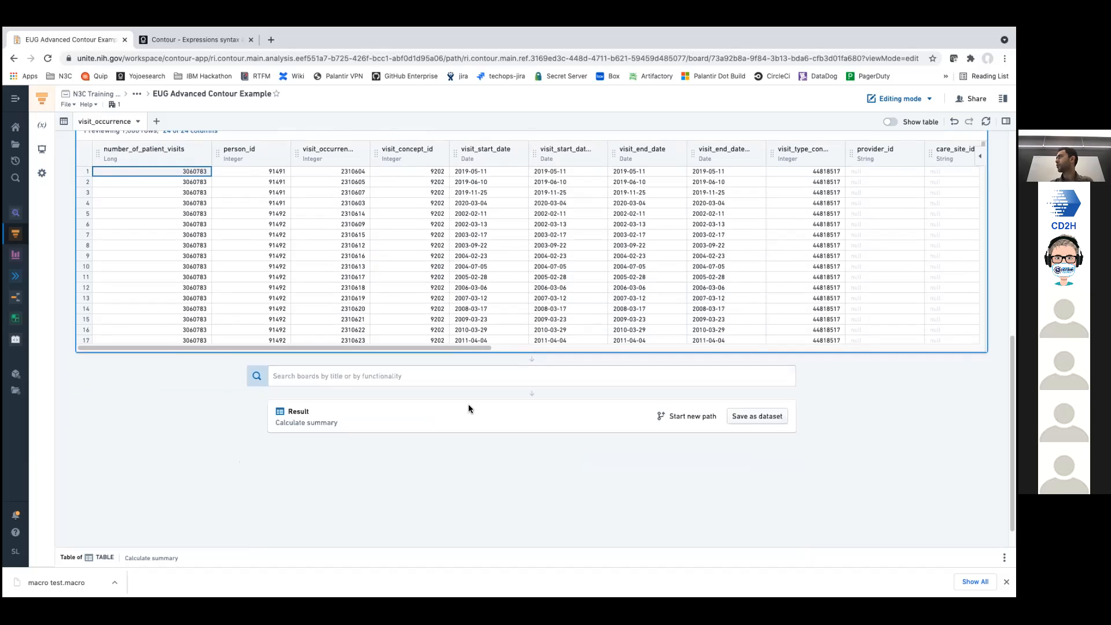
scroll(531, 338, up, 1)
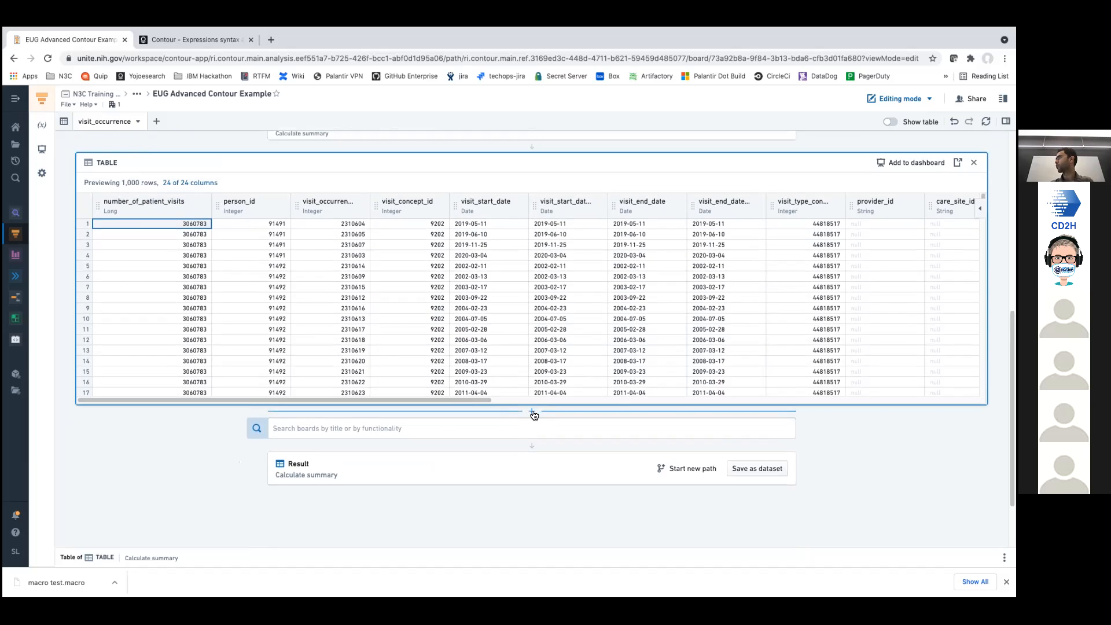
click(532, 412)
click(532, 147)
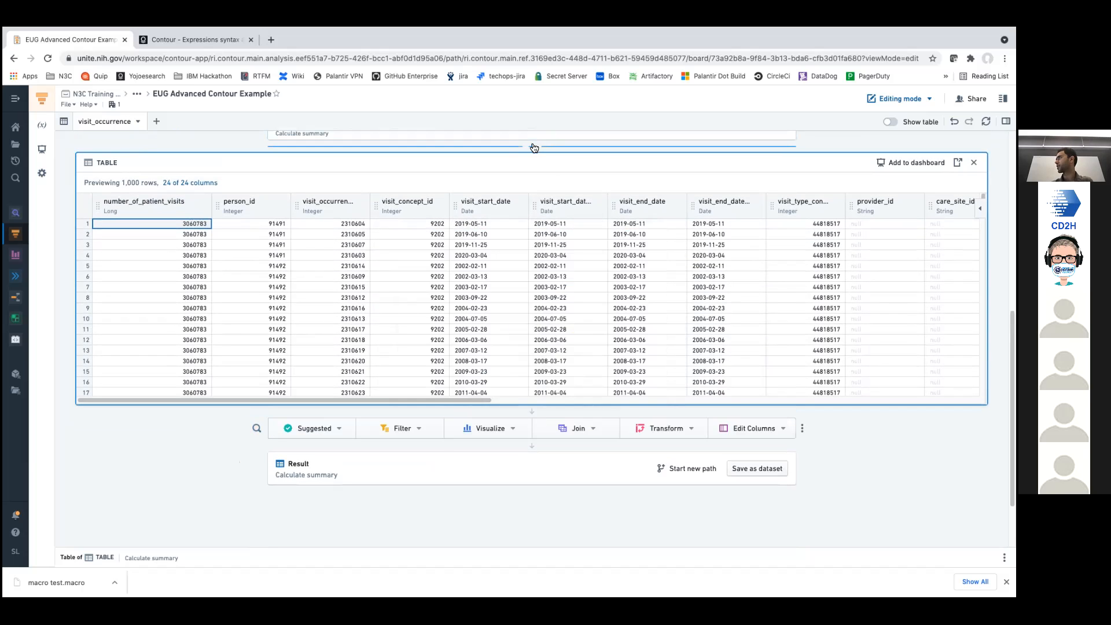
scroll(319, 281, up, 1)
scroll(319, 281, up, 2)
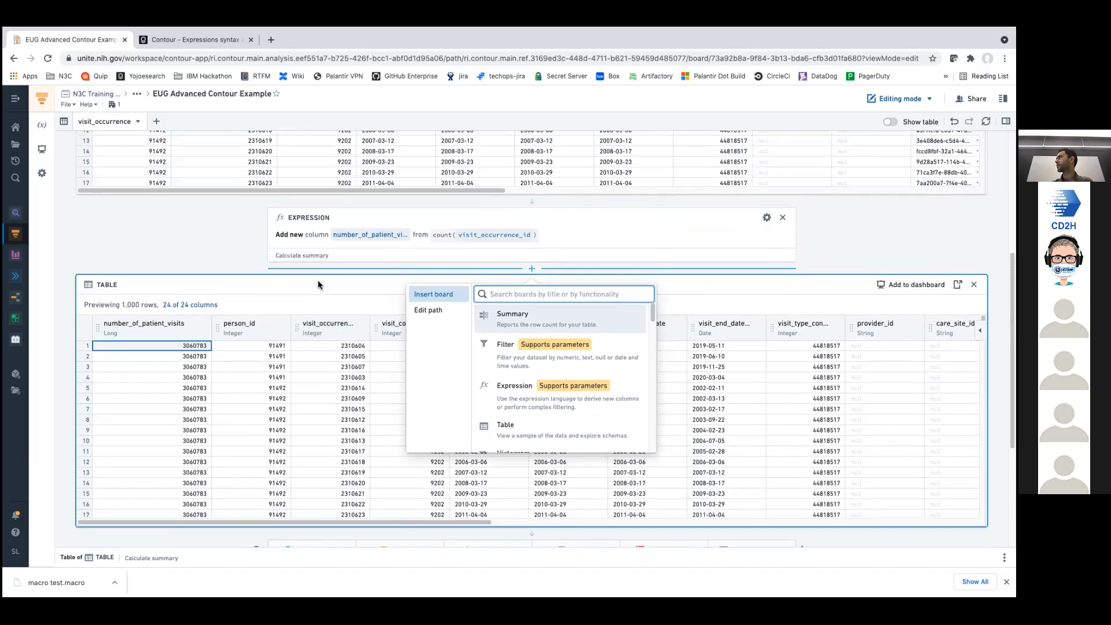
click(139, 279)
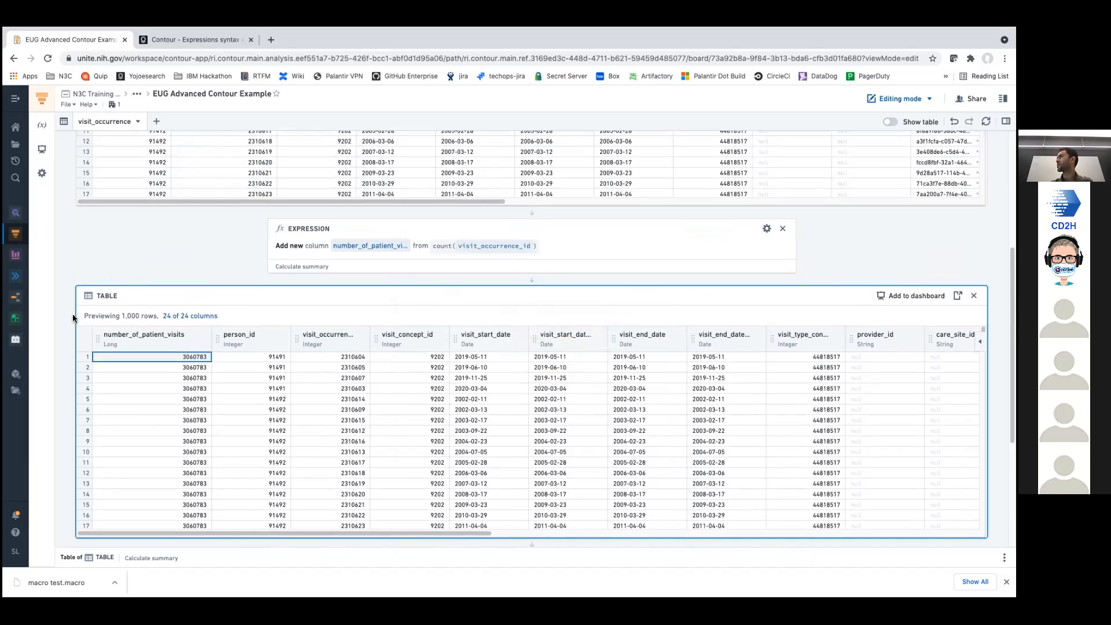
- Reopen the number_of_patient_visits expression for editing and append the OVER window clause template after count("visit_occurrence_id")
scroll(209, 213, down, 1)
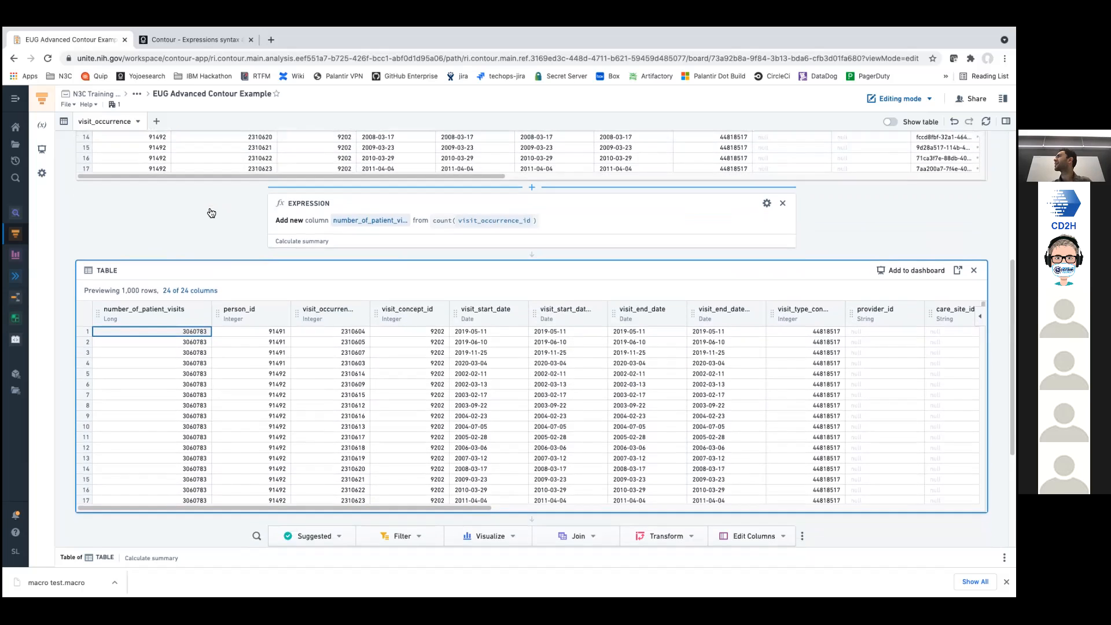
scroll(211, 212, down, 1)
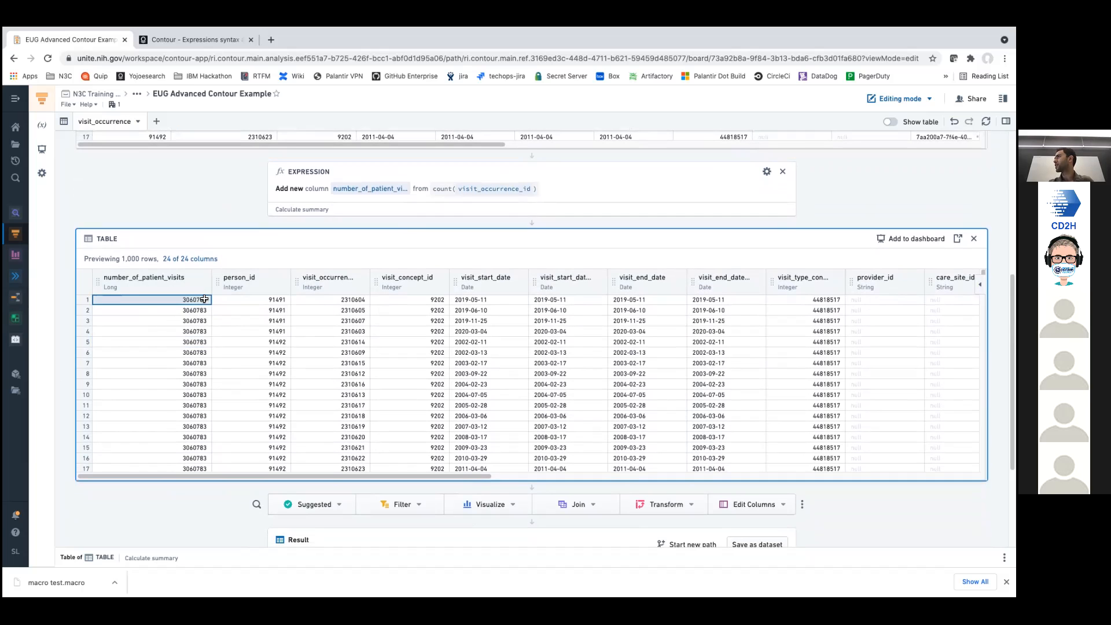
scroll(225, 208, up, 3)
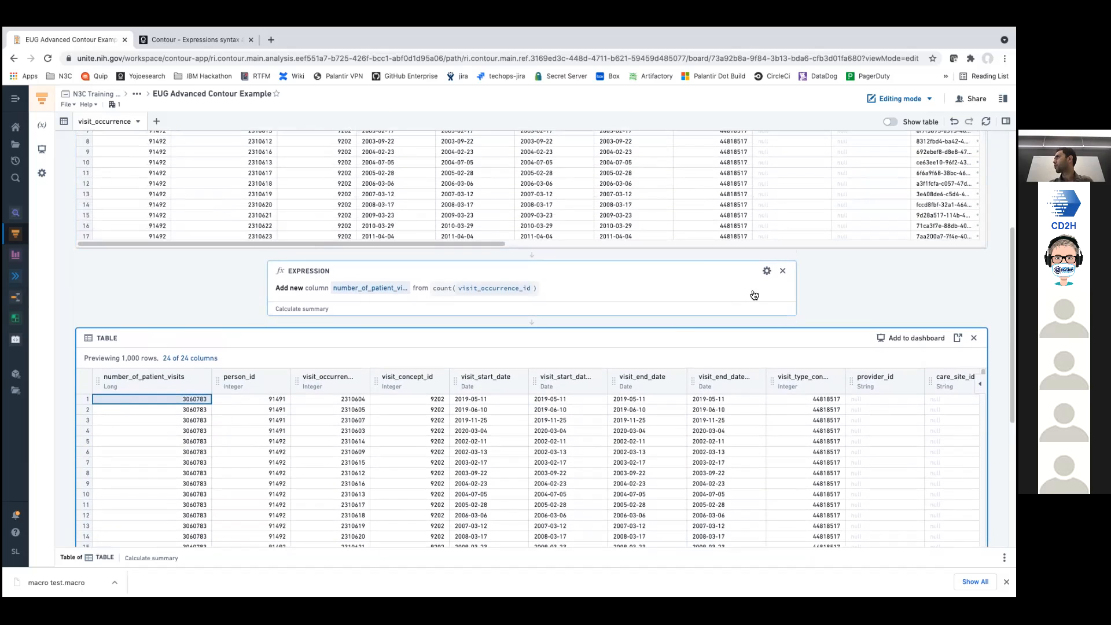
click(767, 272)
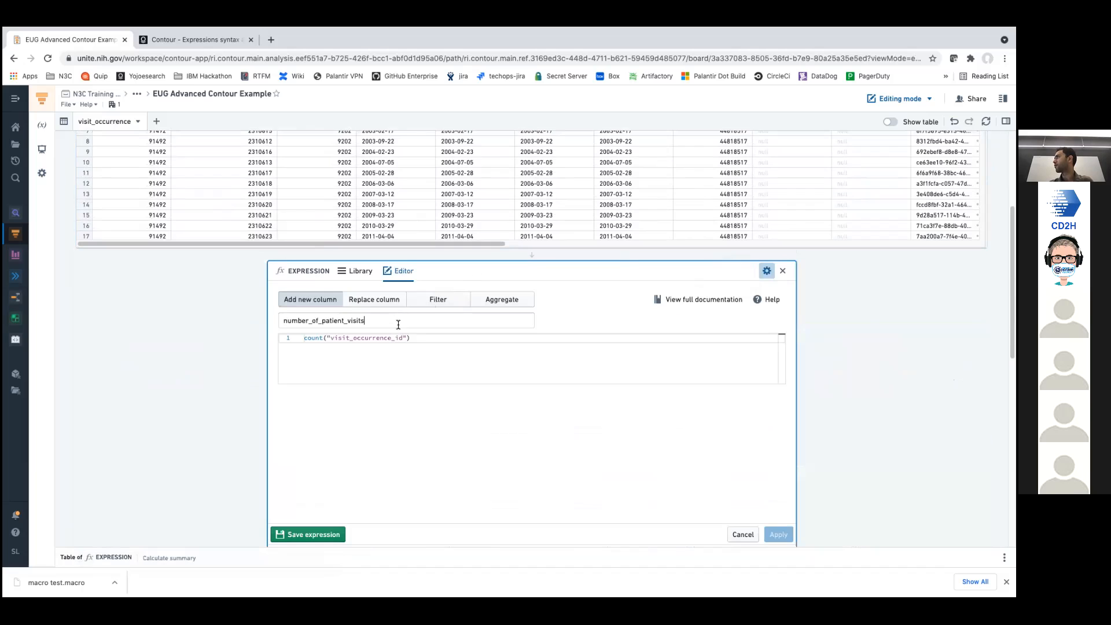
click(448, 338)
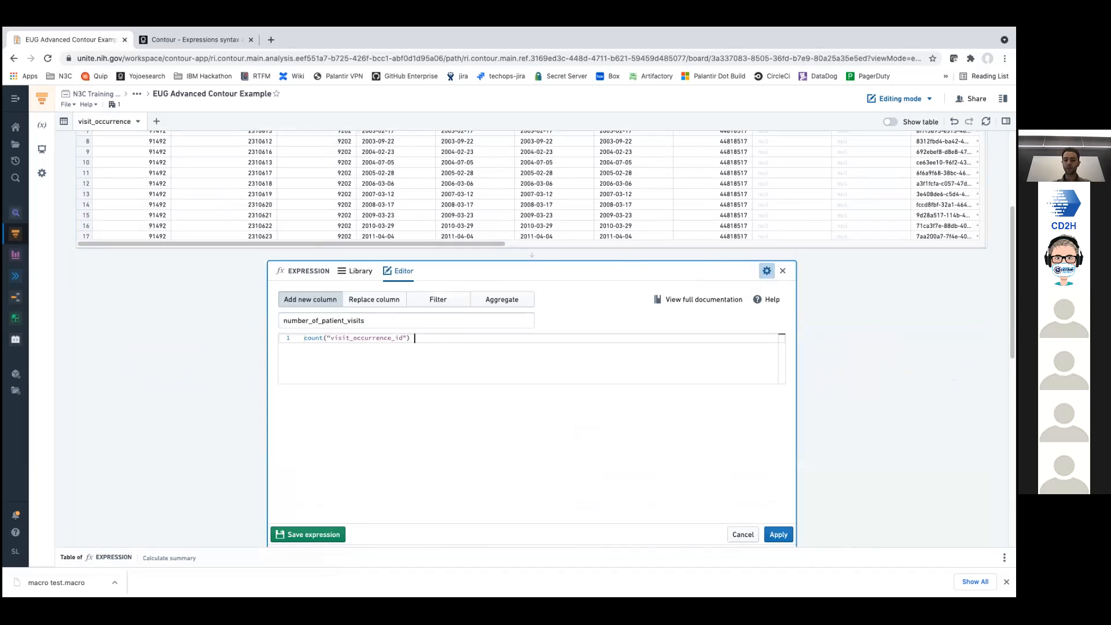
text(over)
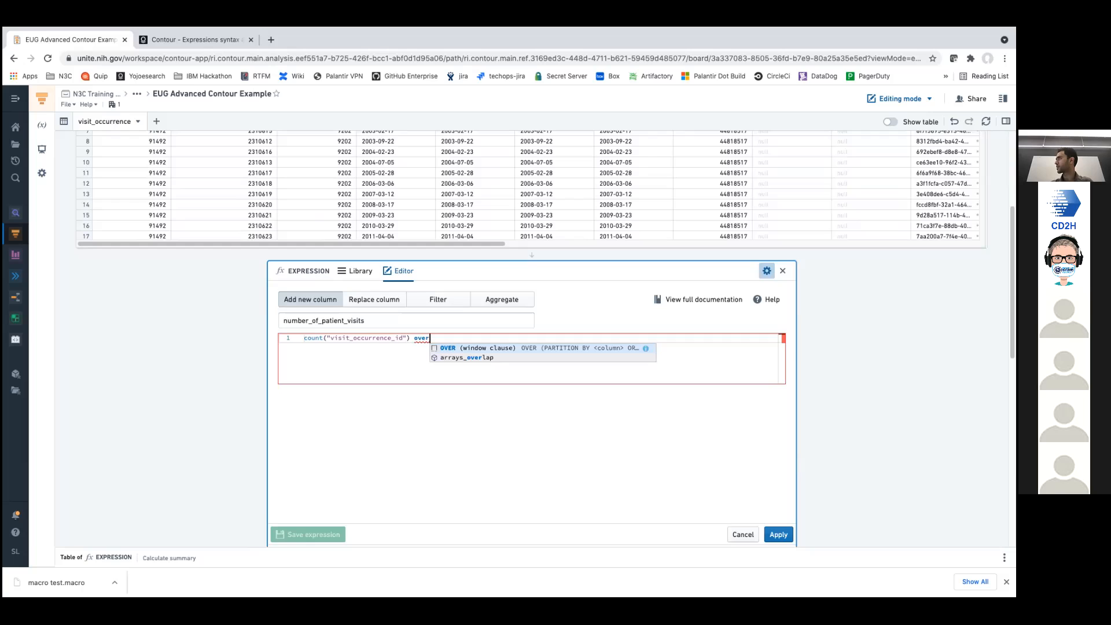
key(Return)
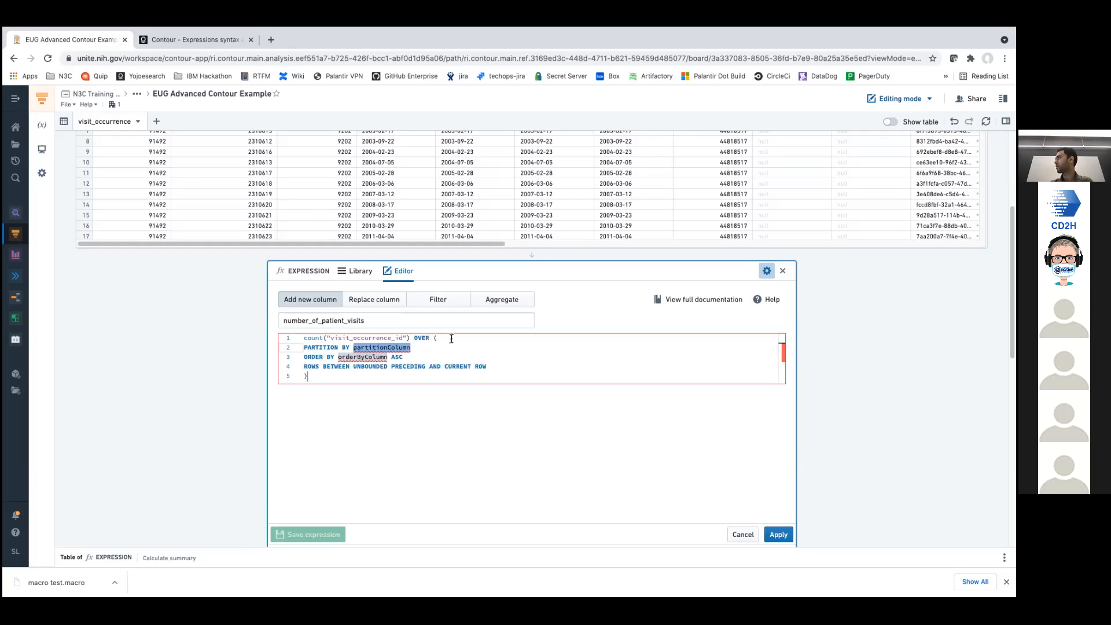
- Delete the ORDER BY and ROWS BETWEEN UNBOUNDED PRECEDING AND CURRENT ROW lines from the window clause
click(507, 366)
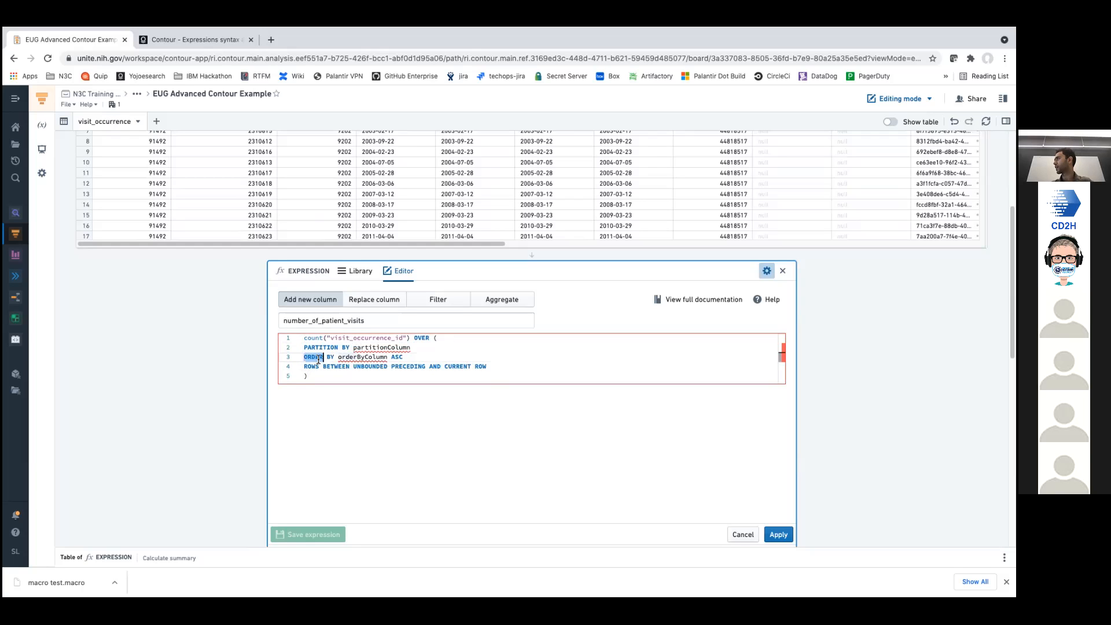
drag(489, 366, 305, 357)
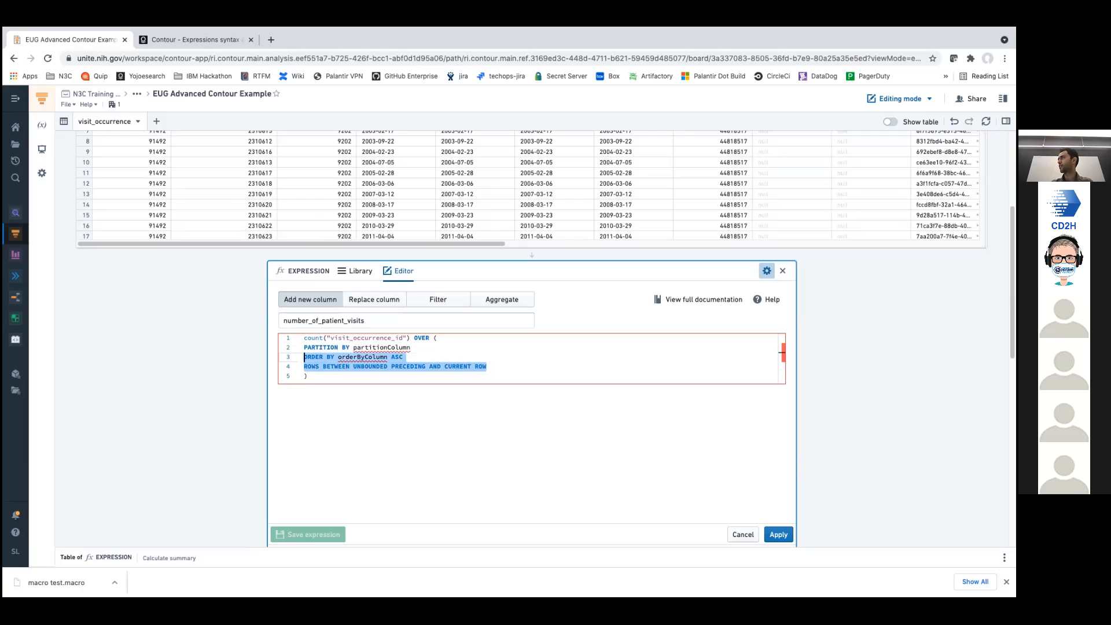
drag(305, 357, 488, 367)
key(BackSpace)
key(BackSpace)
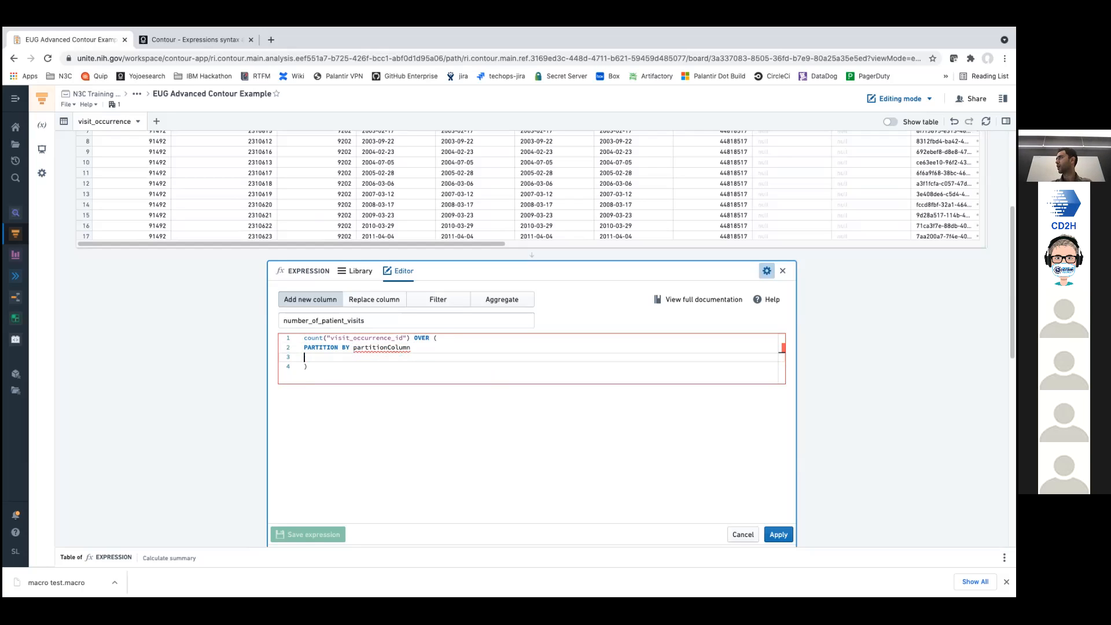
- Examine the parts of the window expression: the count function, the OVER keyword and the PARTITION BY line, alongside the source table
scroll(169, 419, down, 1)
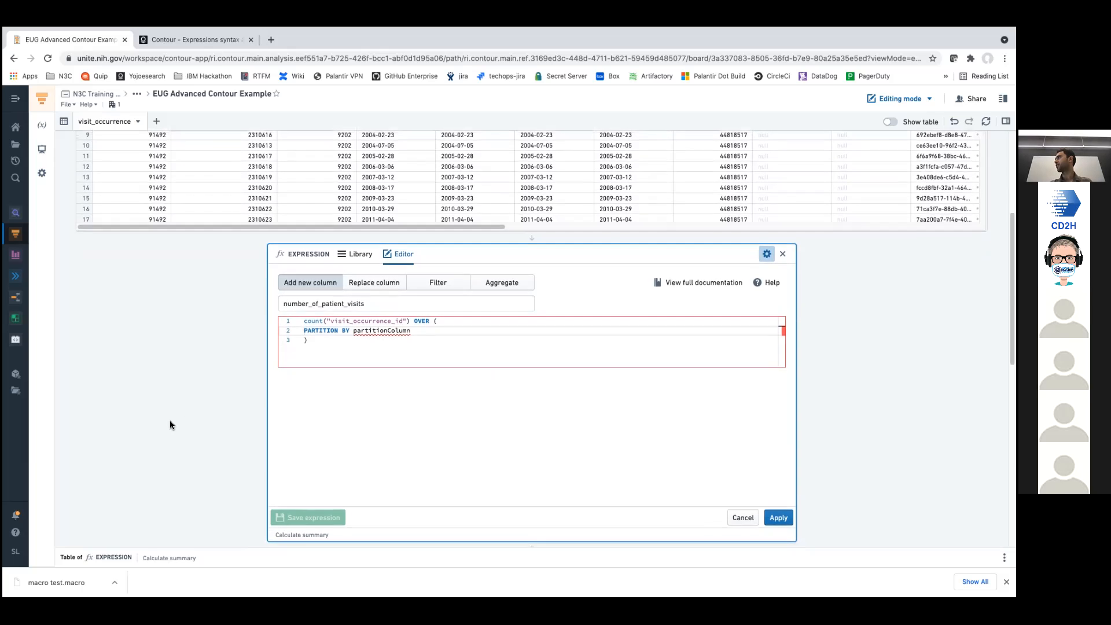
double_click(314, 334)
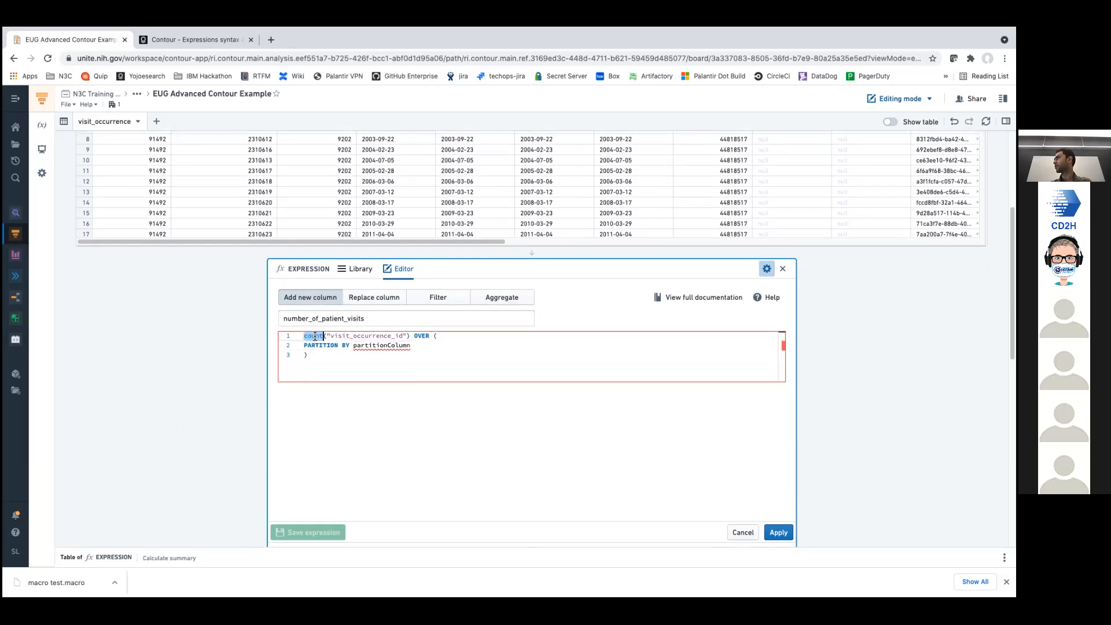
double_click(313, 335)
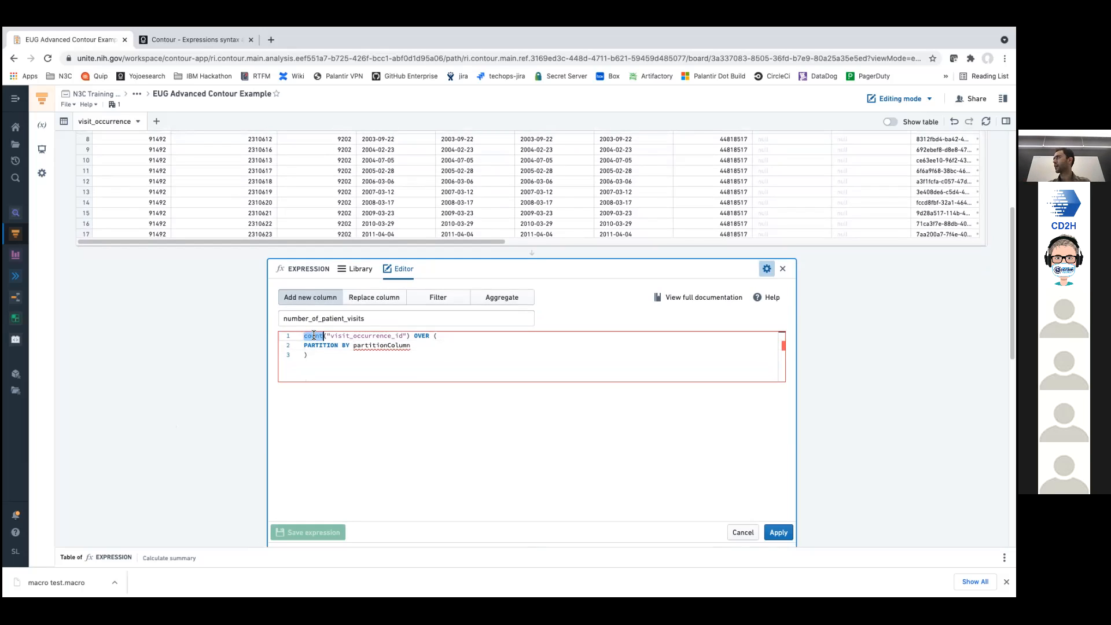
double_click(421, 336)
drag(421, 350, 347, 345)
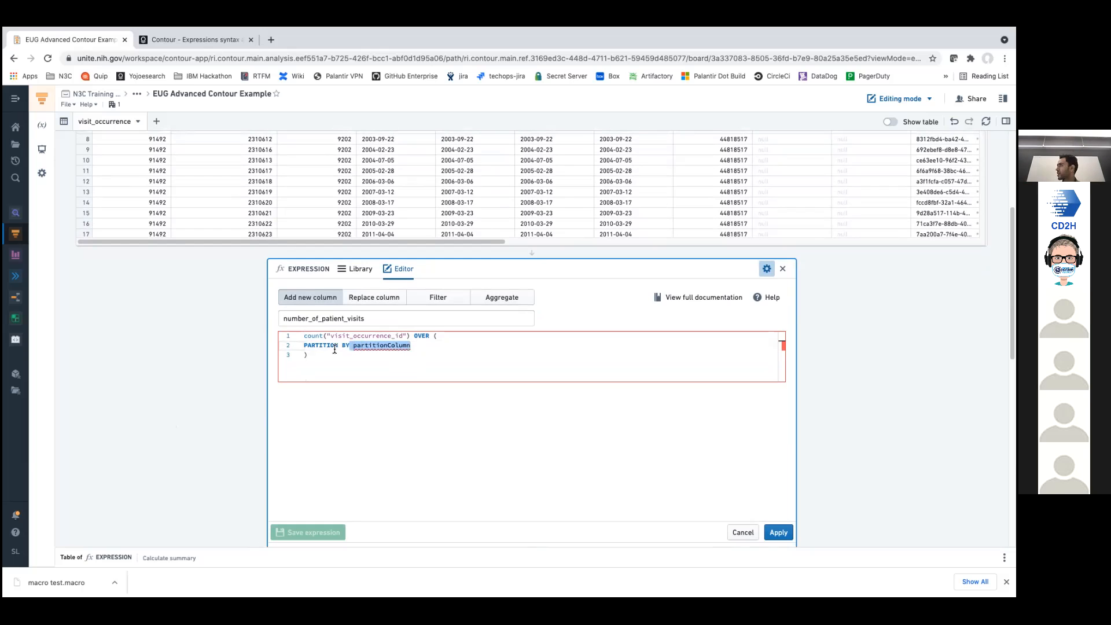
triple_click(307, 345)
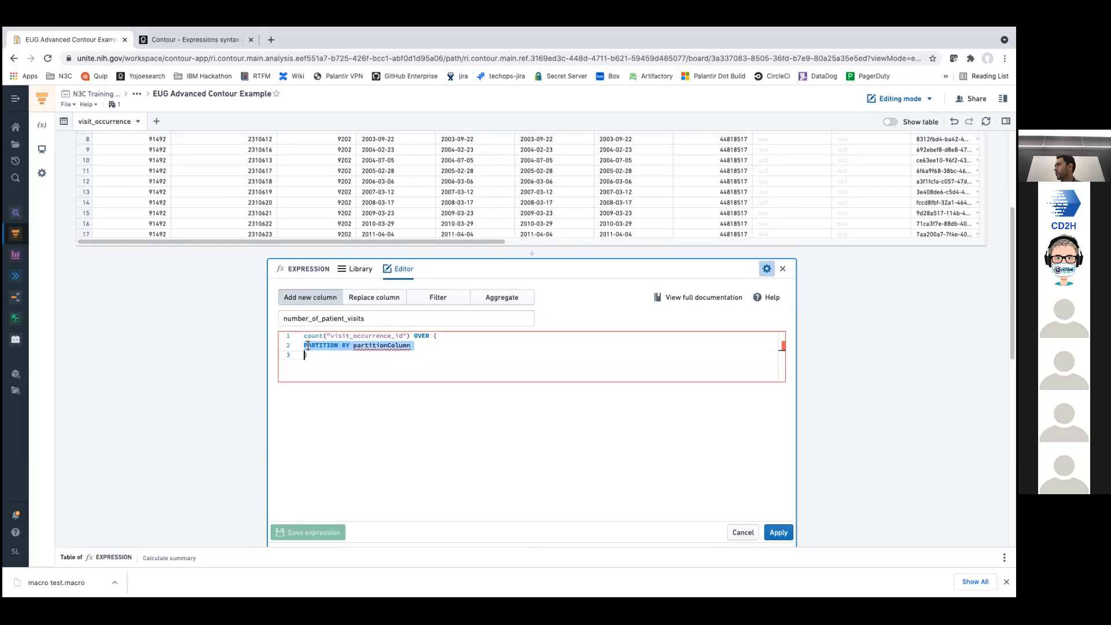
scroll(235, 372, up, 2)
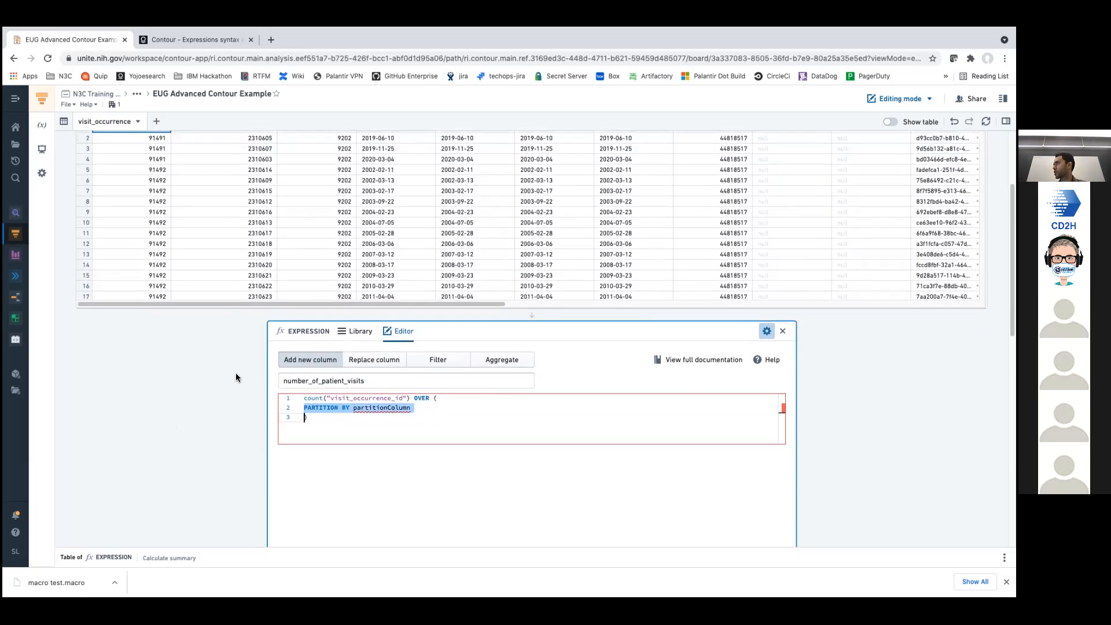
key(Left)
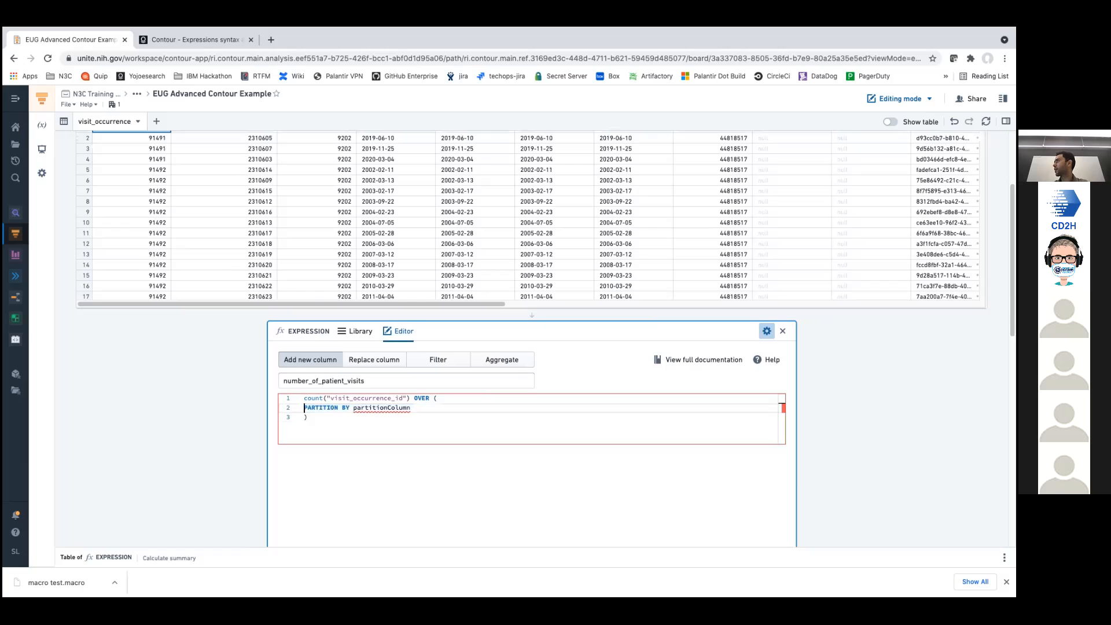
double_click(314, 397)
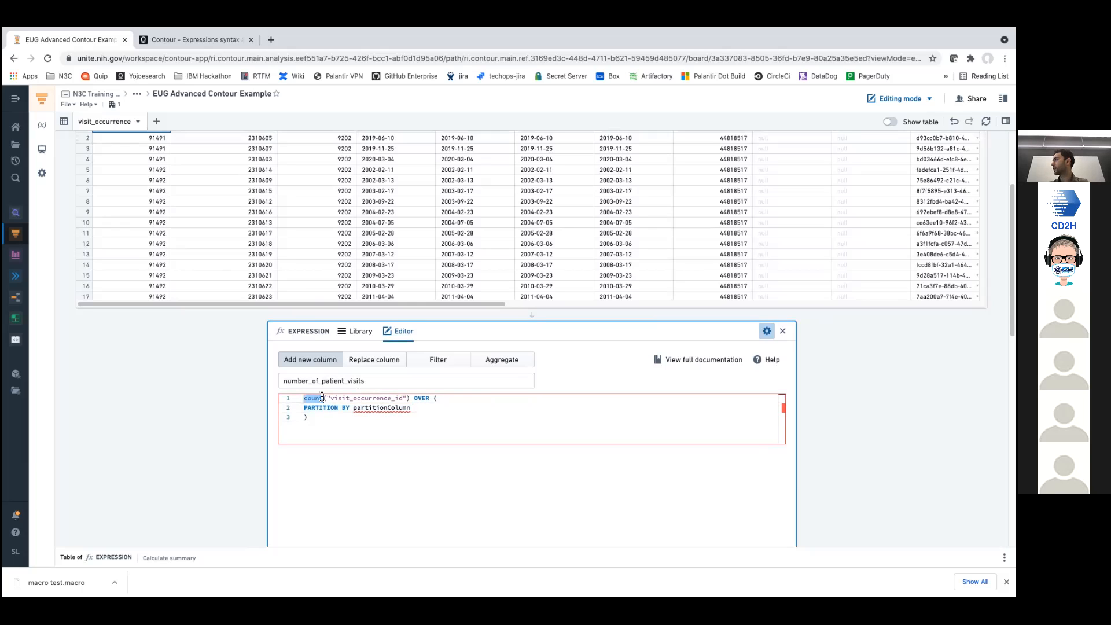
- Replace the partitionColumn placeholder with the person_id column and apply the windowed count expression
double_click(399, 408)
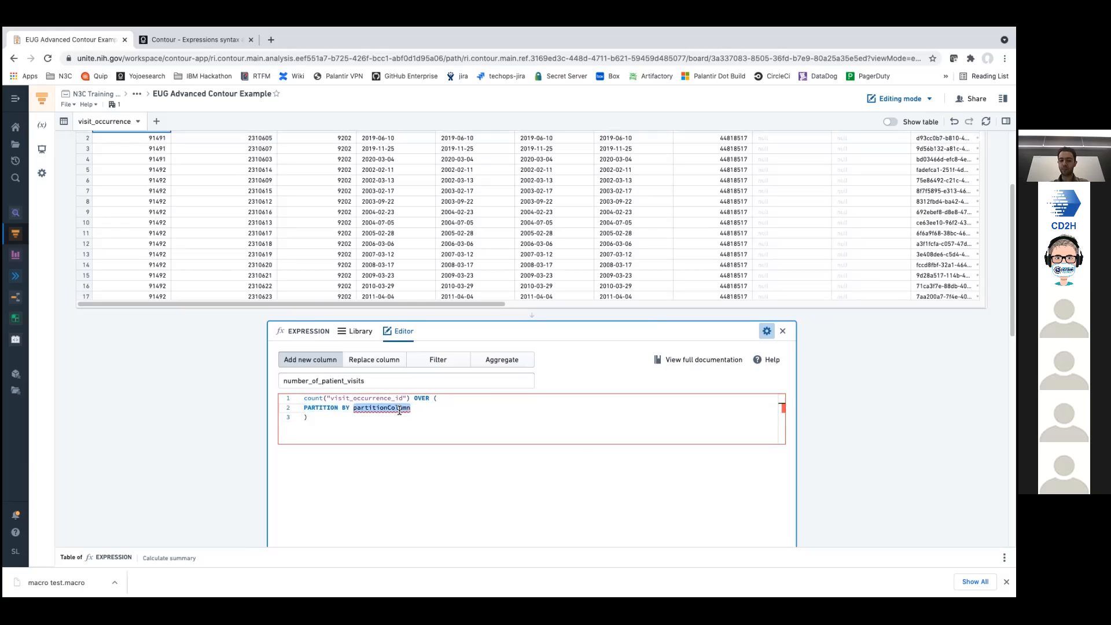
text(per)
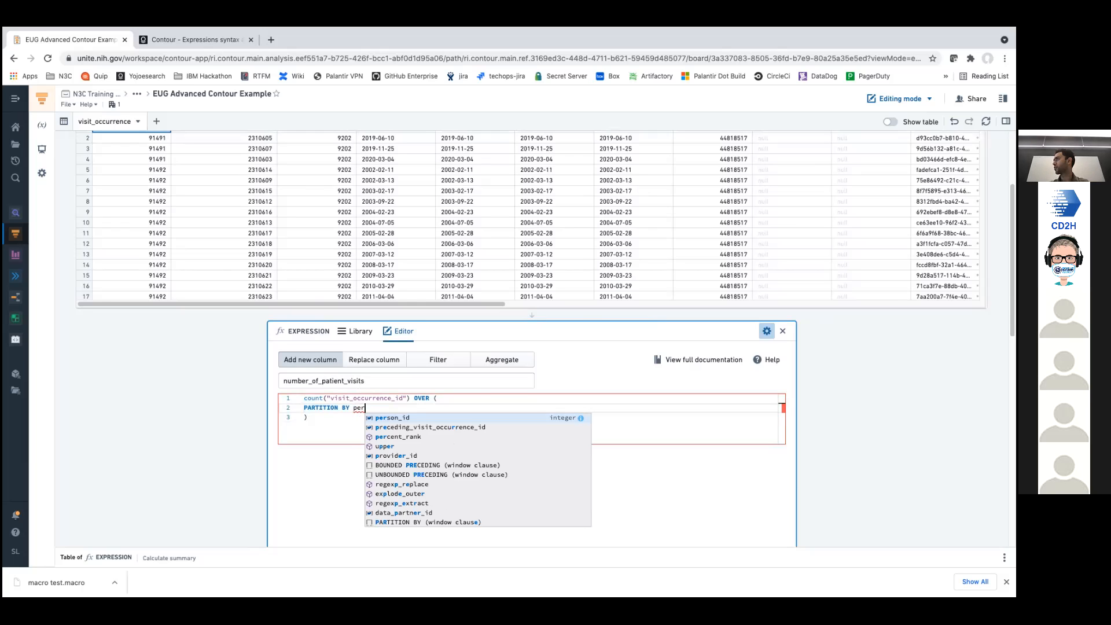
key(Return)
scroll(192, 390, up, 2)
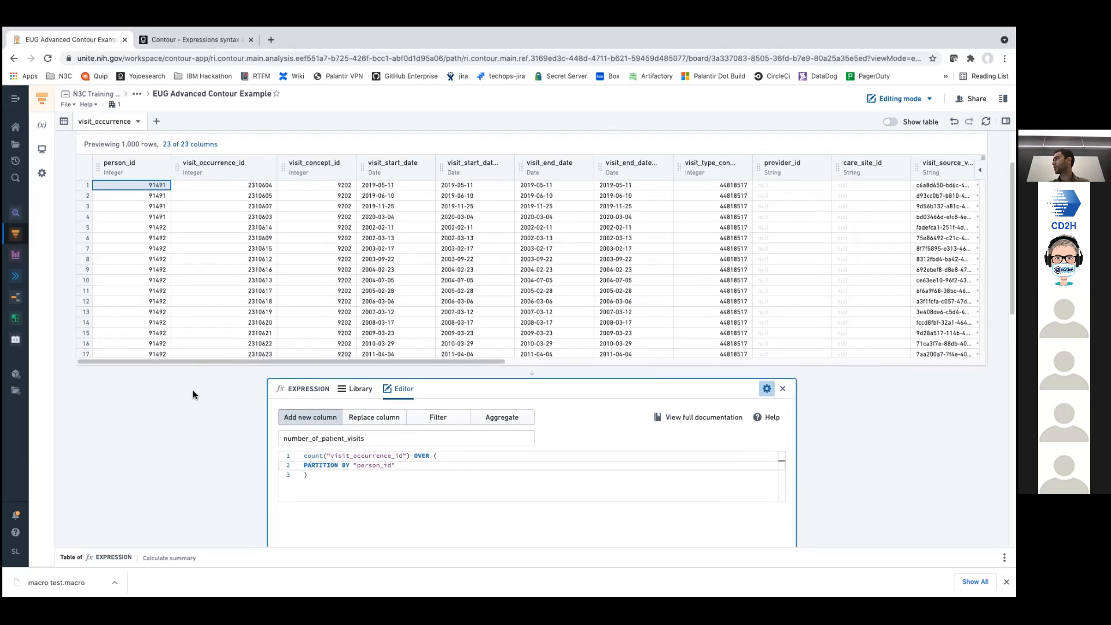
scroll(855, 417, down, 6)
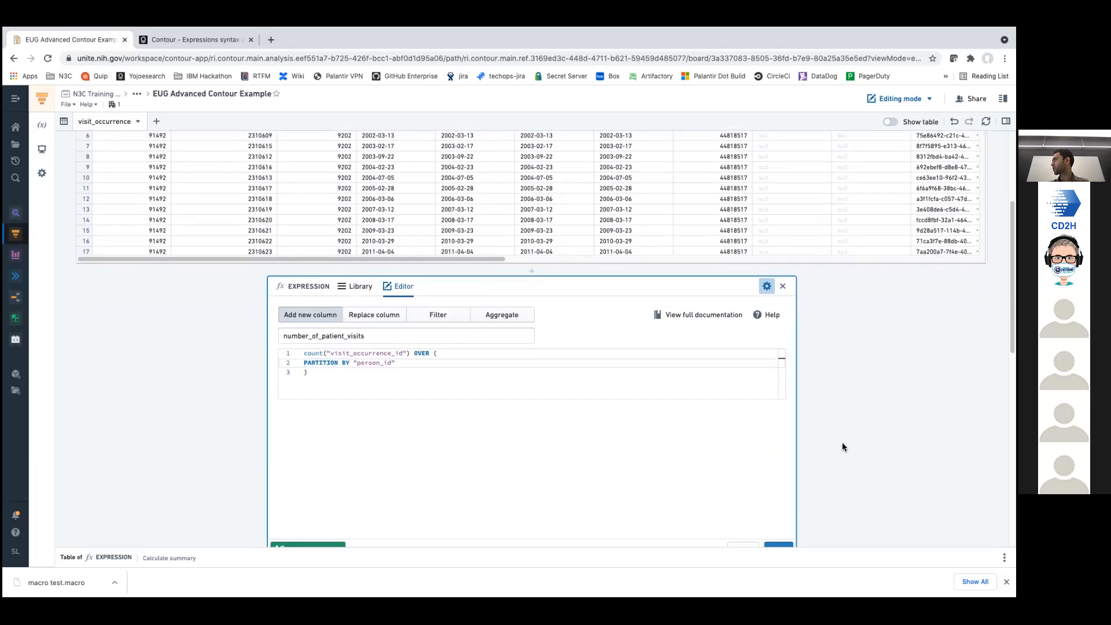
click(778, 479)
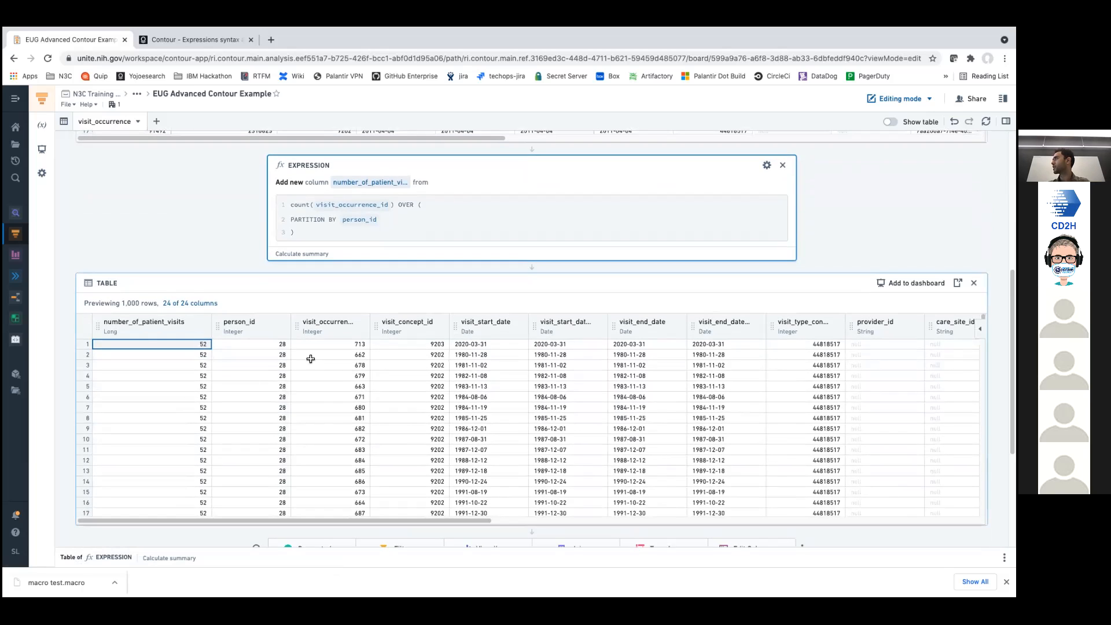
- Compare number_of_patient_visits with person_id down the rows of the lower Table board, and examine its data_partner_id column
click(285, 341)
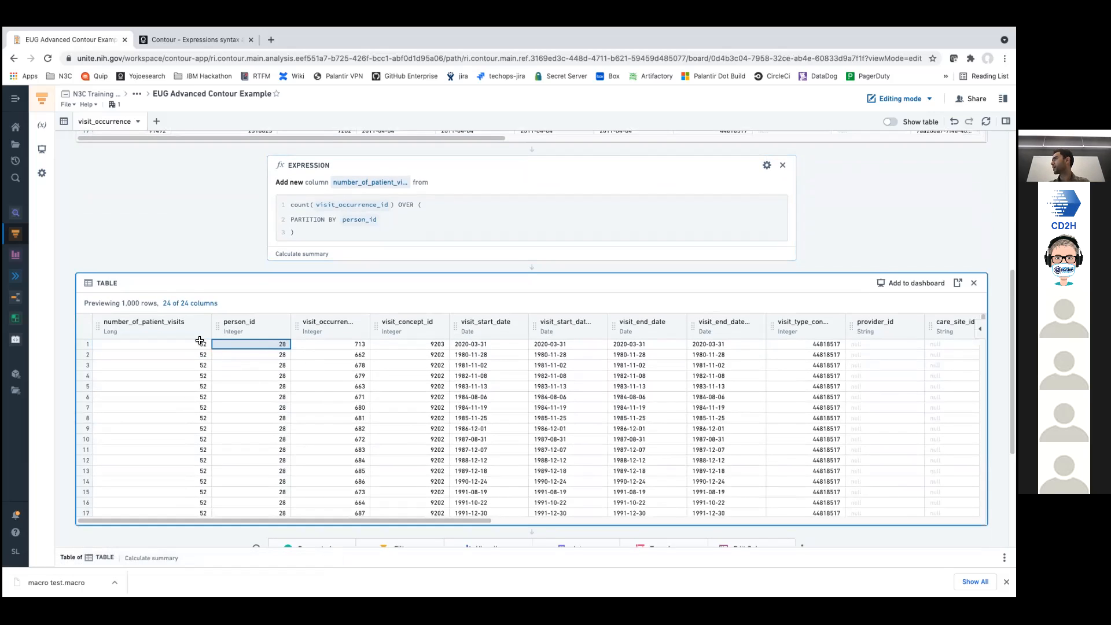
scroll(199, 434, down, 6)
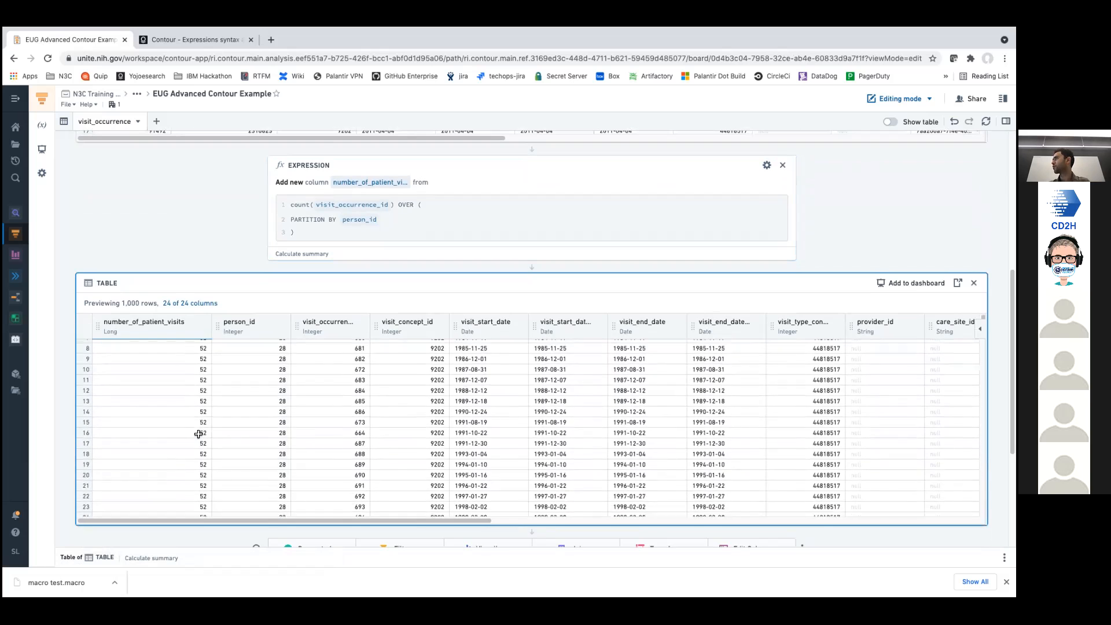
scroll(199, 434, down, 7)
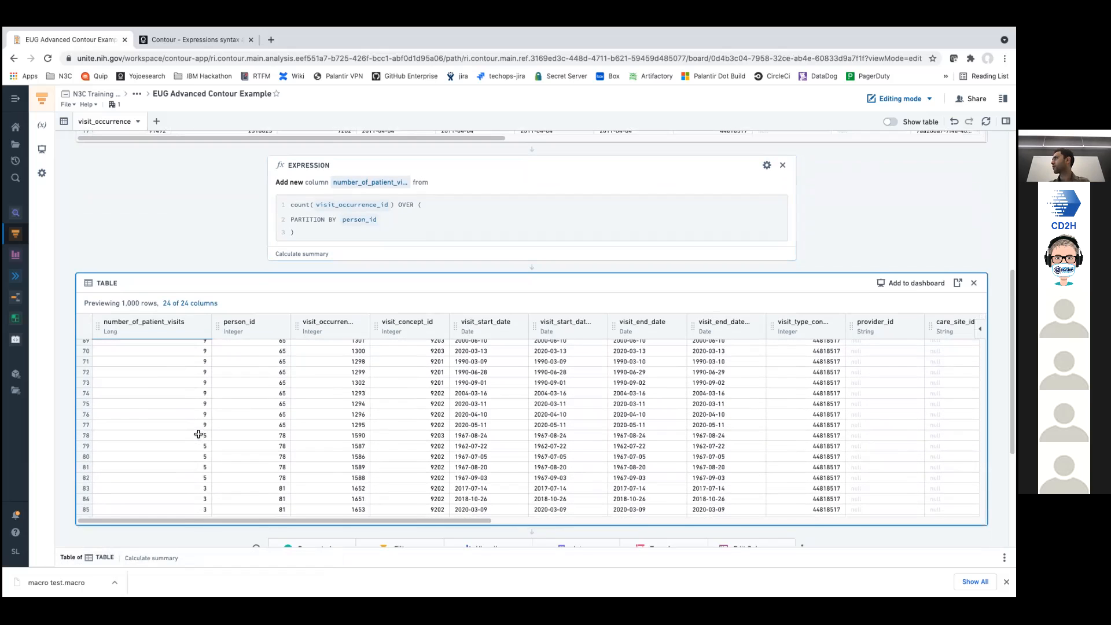
click(276, 351)
scroll(276, 351, up, 1)
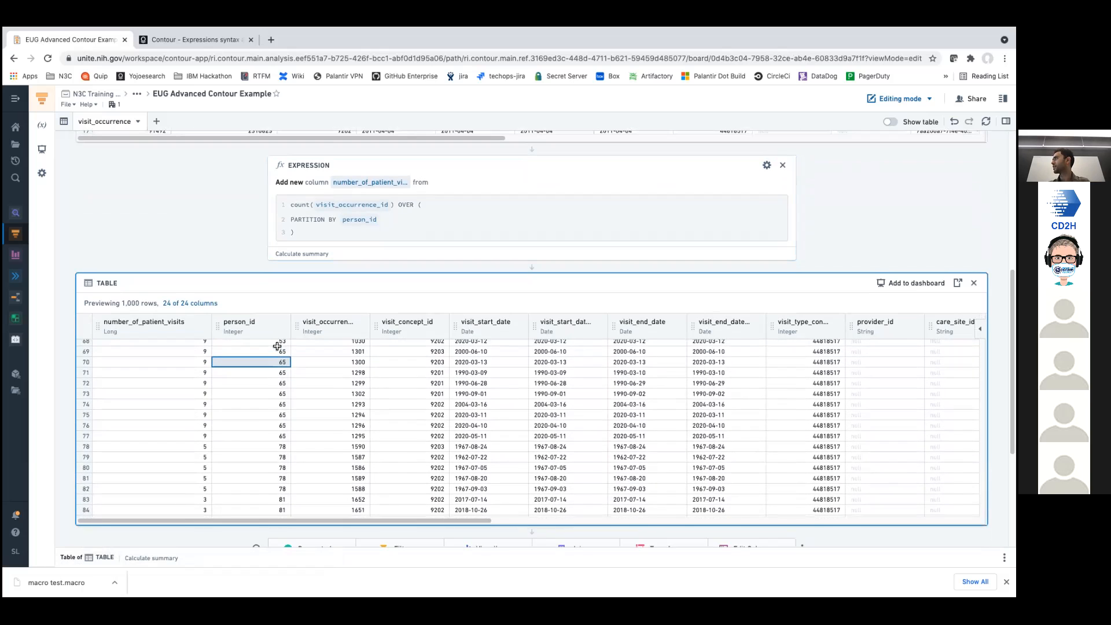
click(203, 356)
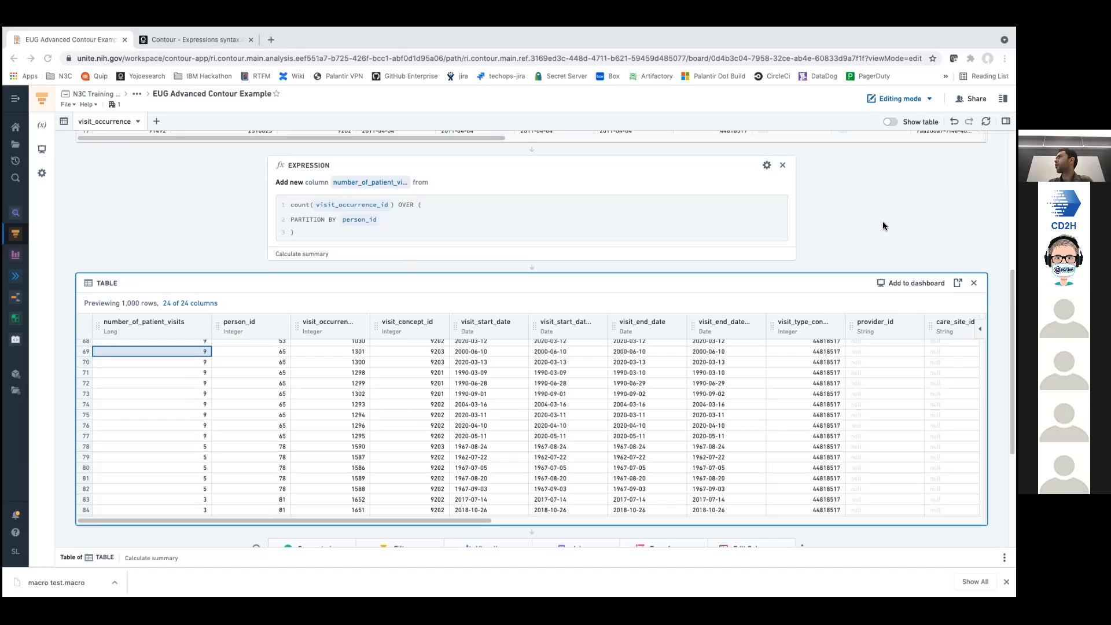
scroll(813, 449, right, 10)
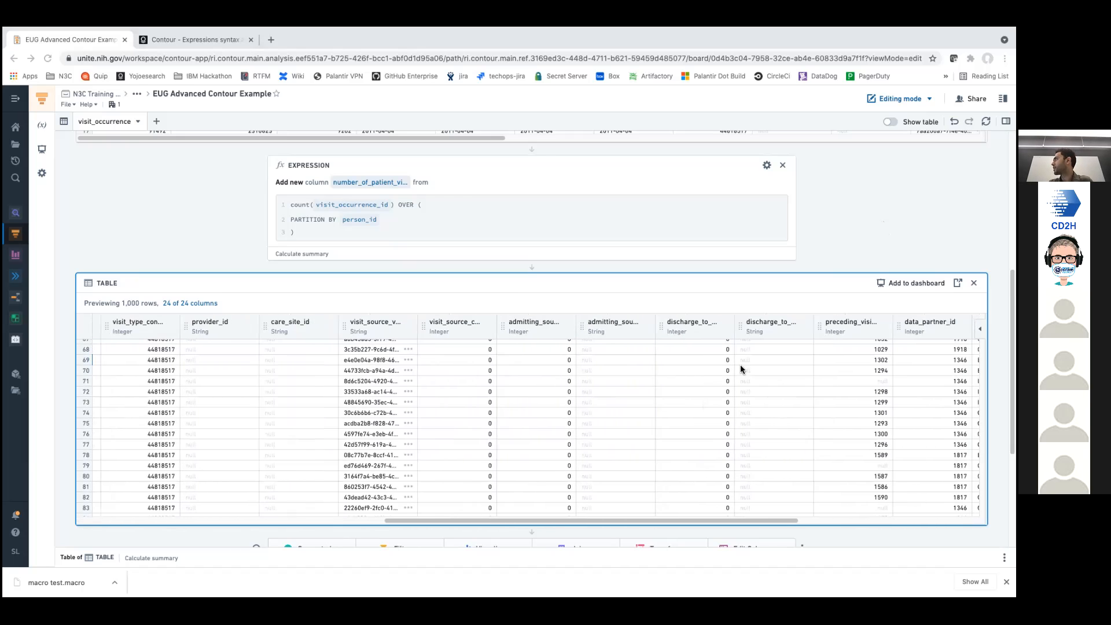
scroll(765, 356, right, 5)
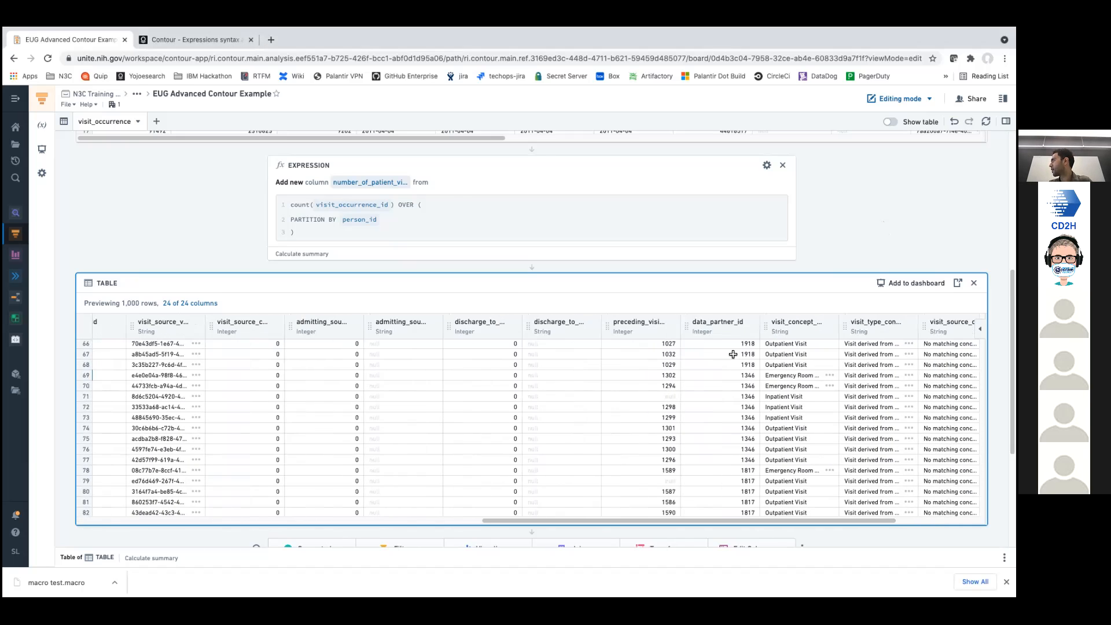
click(733, 354)
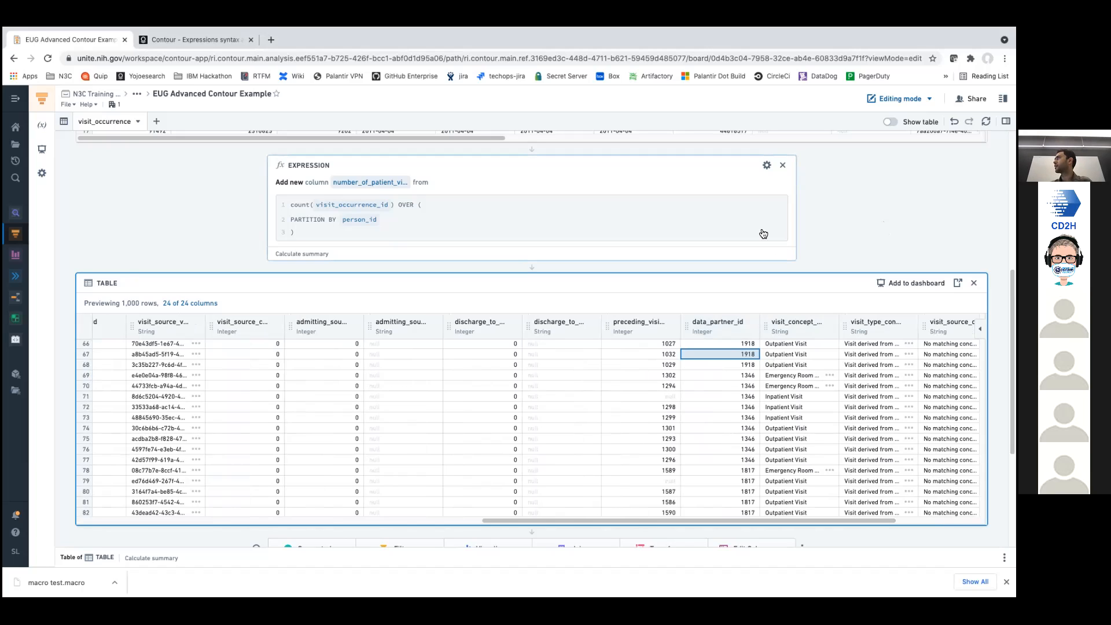
scroll(649, 350, left, 15)
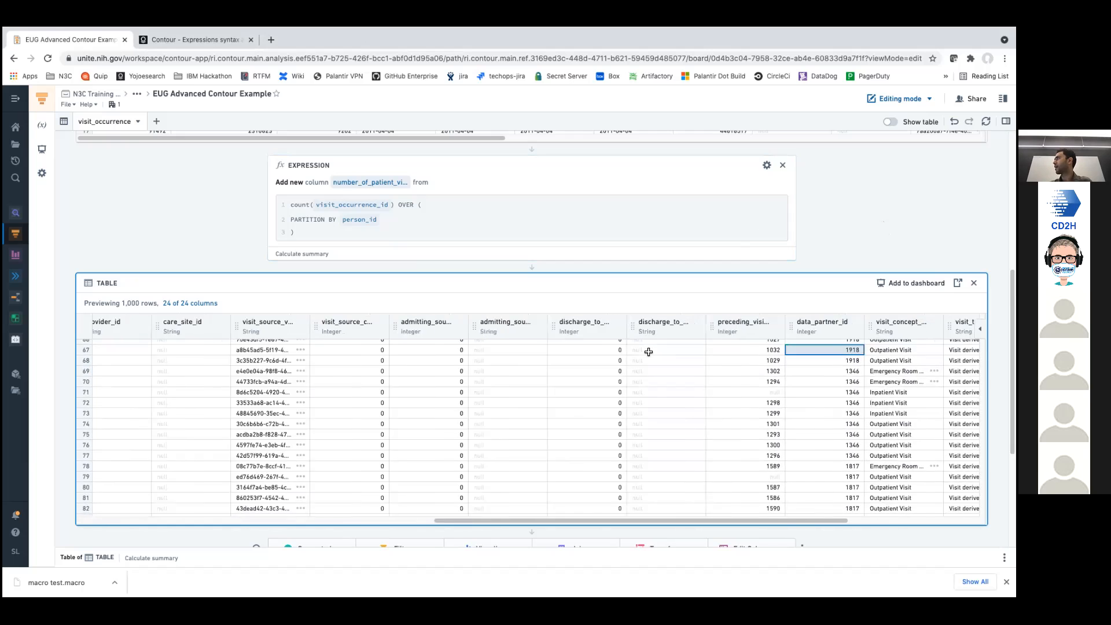
click(187, 368)
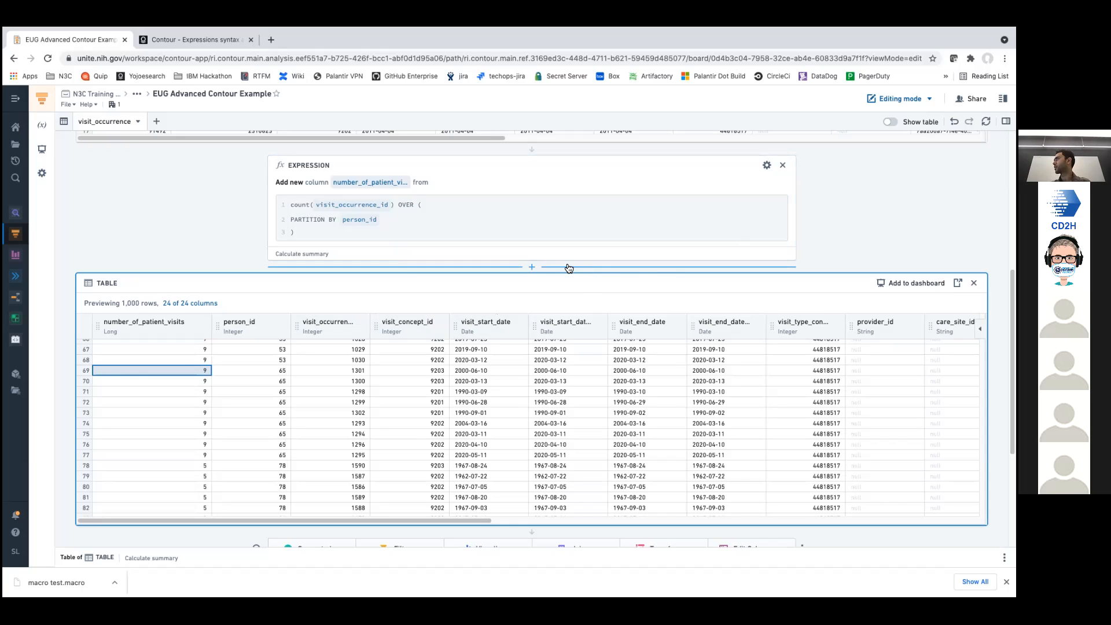
- Insert a new Expression board between the windowed count expression and the lower Table board, and open its editor
click(569, 268)
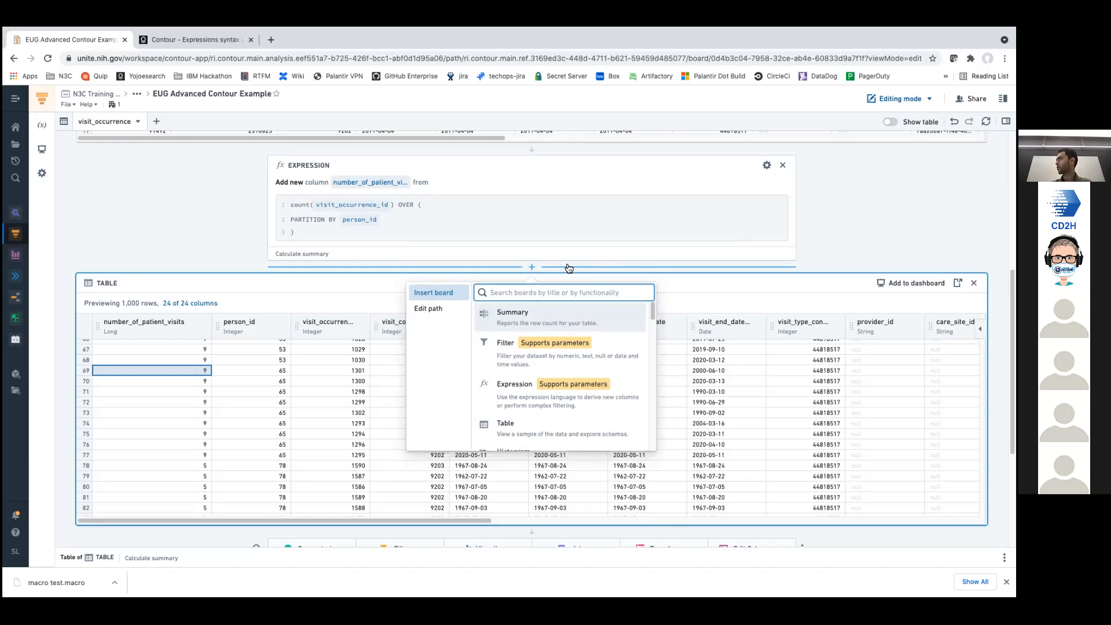
text(exp)
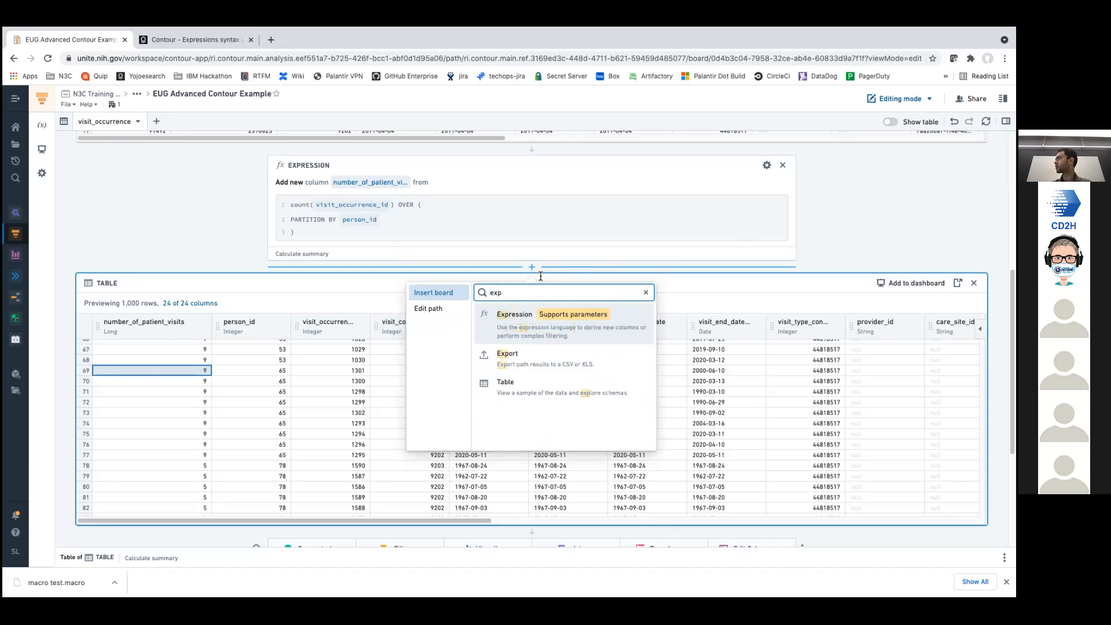
click(523, 317)
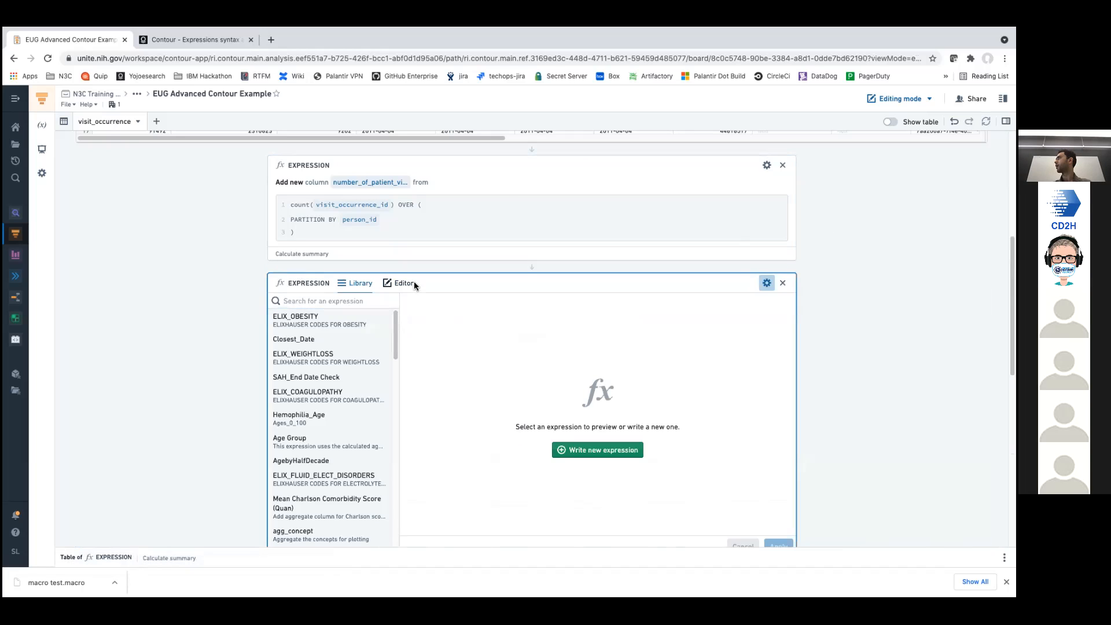
click(411, 282)
- Name the new expression column pct_of_site_visits
click(395, 332)
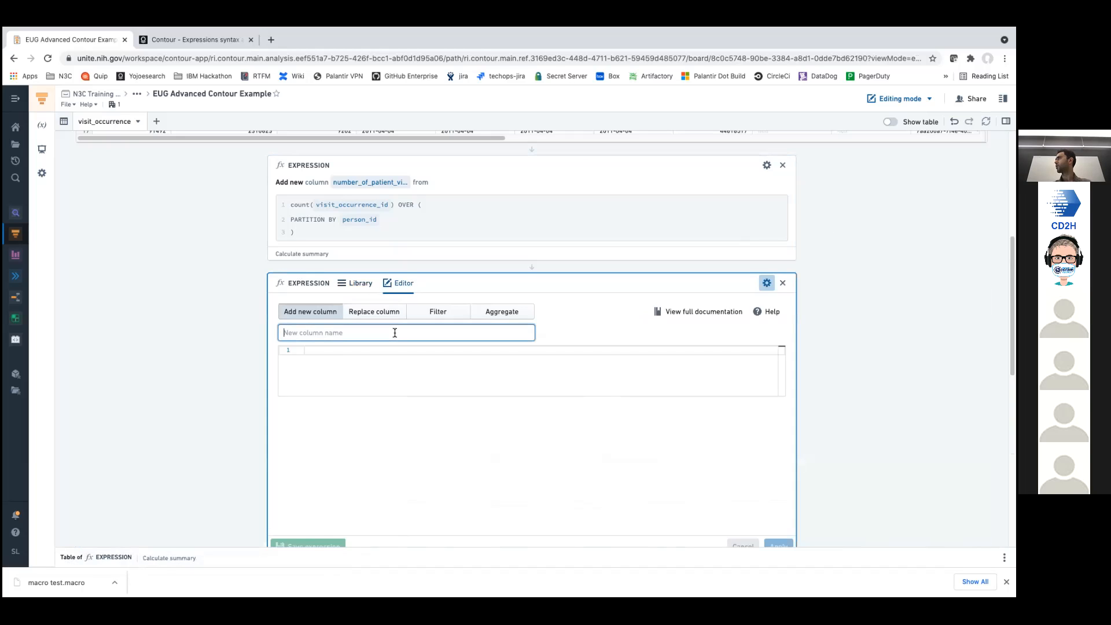
text(pct)
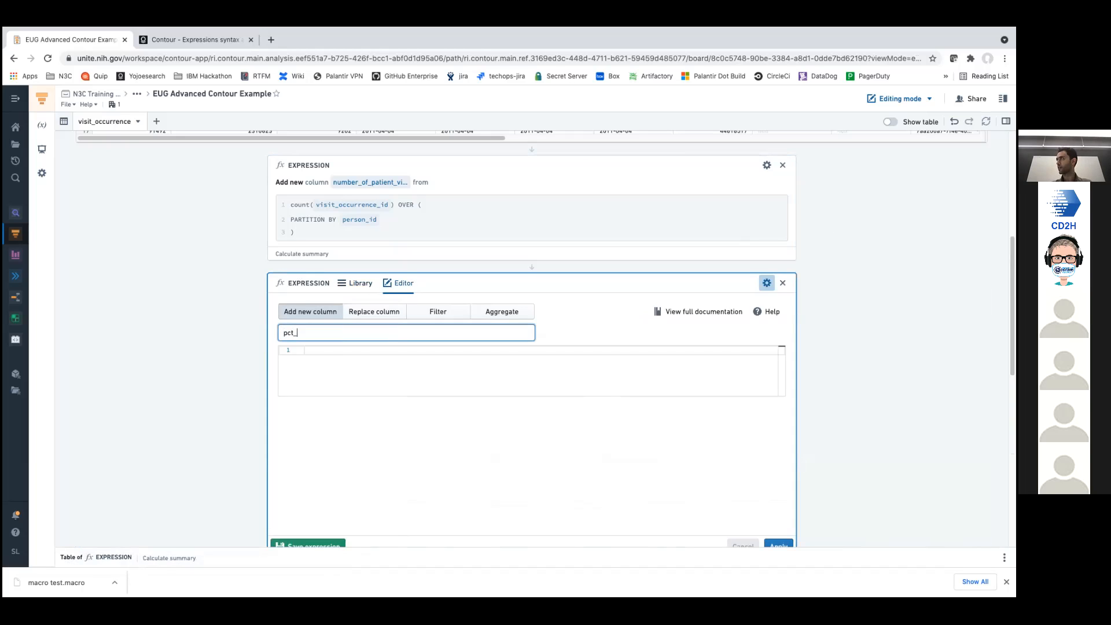
text(_of_site_vi)
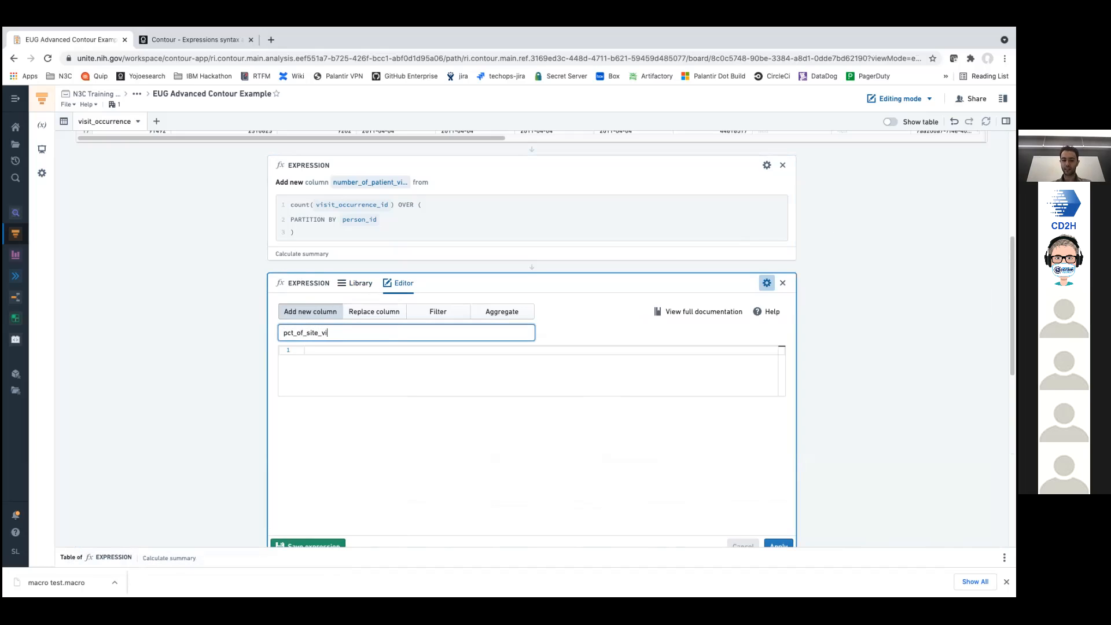
text(sits)
key(Tab)
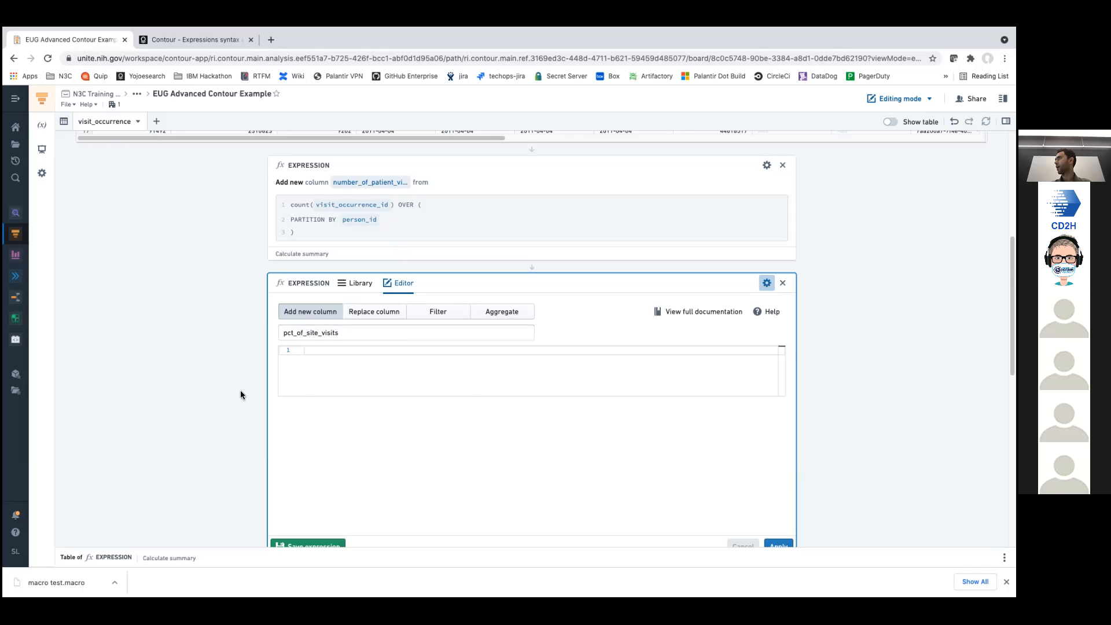
- Begin the expression with the number_of_patient_visits column followed by a division operator
scroll(241, 390, down, 5)
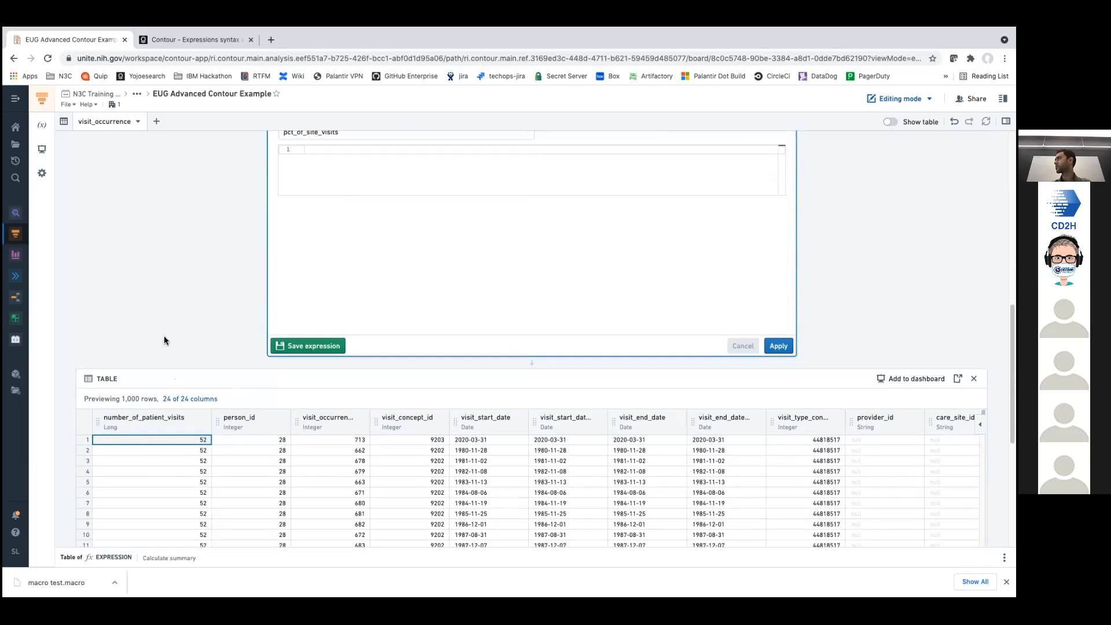
text(number)
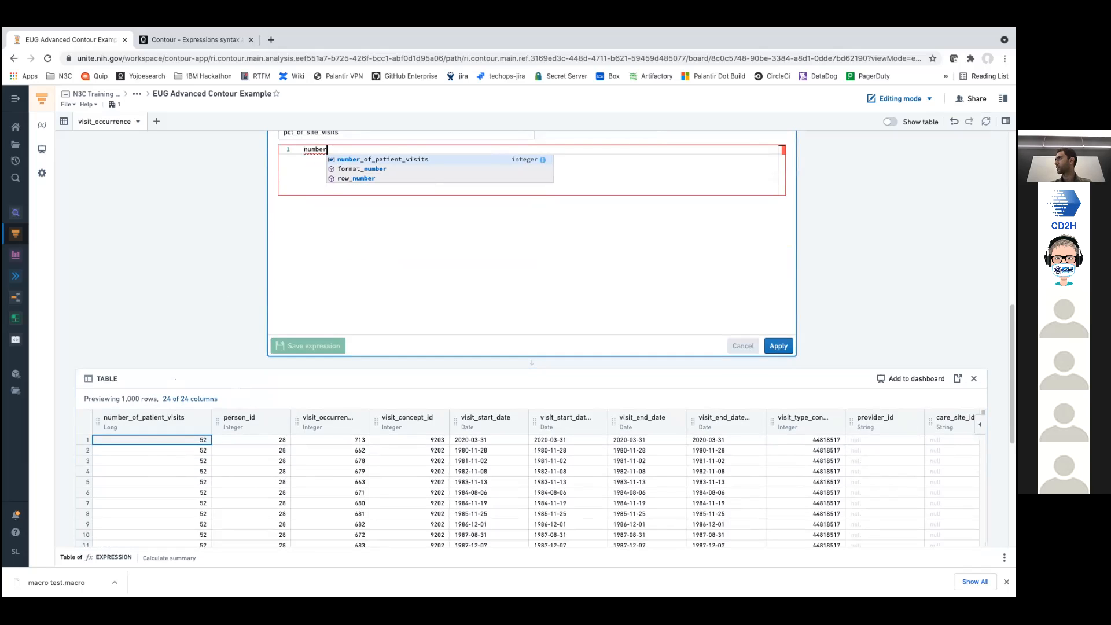
key(Return)
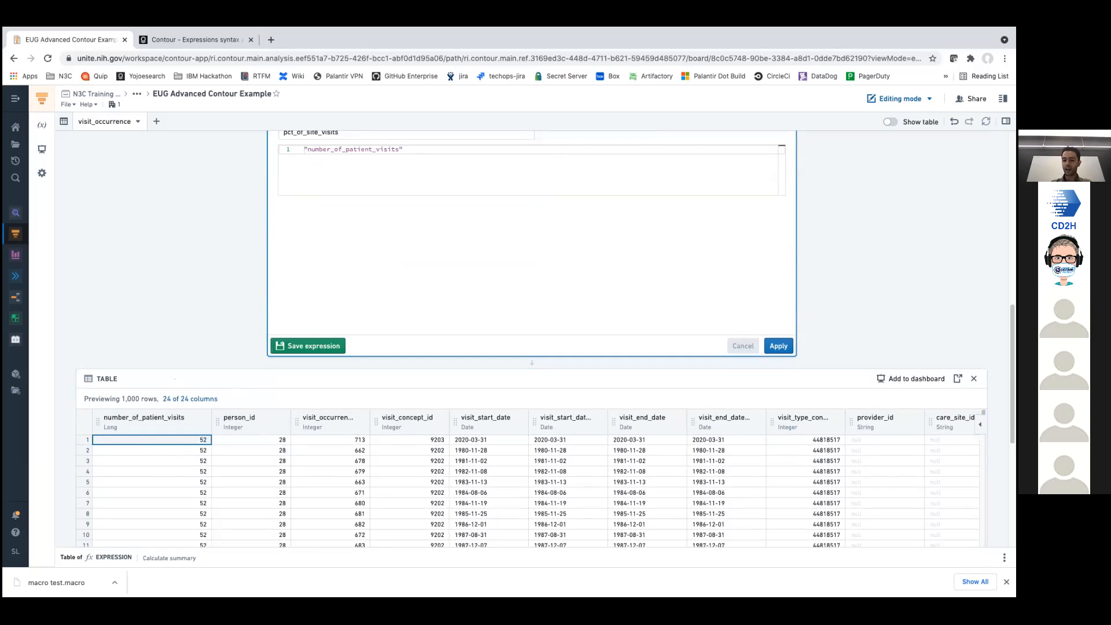
text(/)
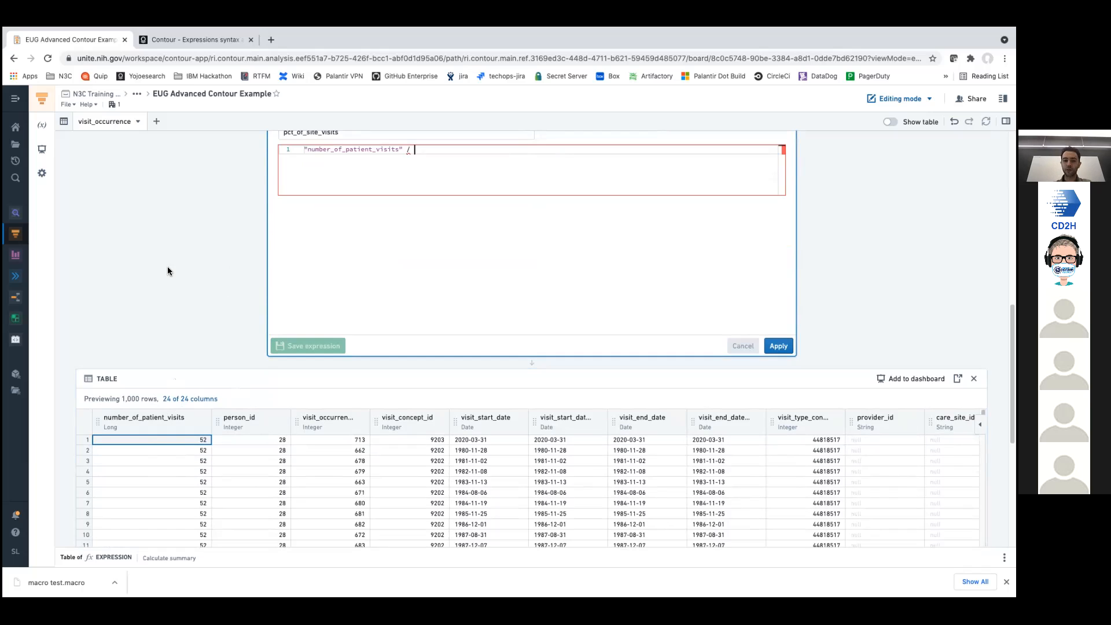
- Add a parenthesised count of the visit_occurrence_id column as the divisor
text(()
text(count)
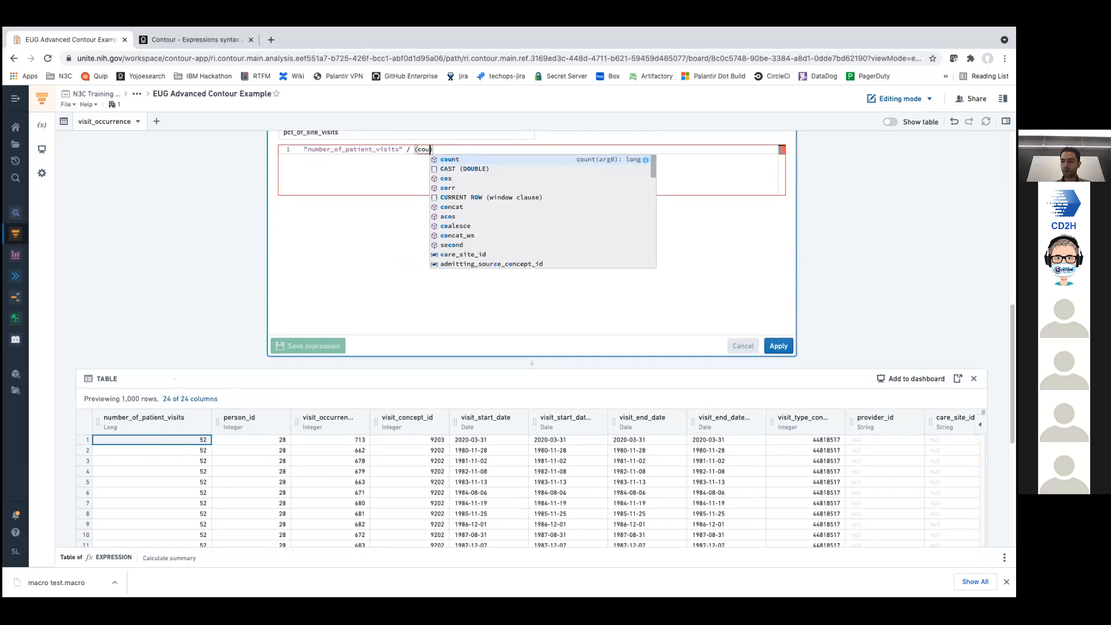
mouse_move(16, 296)
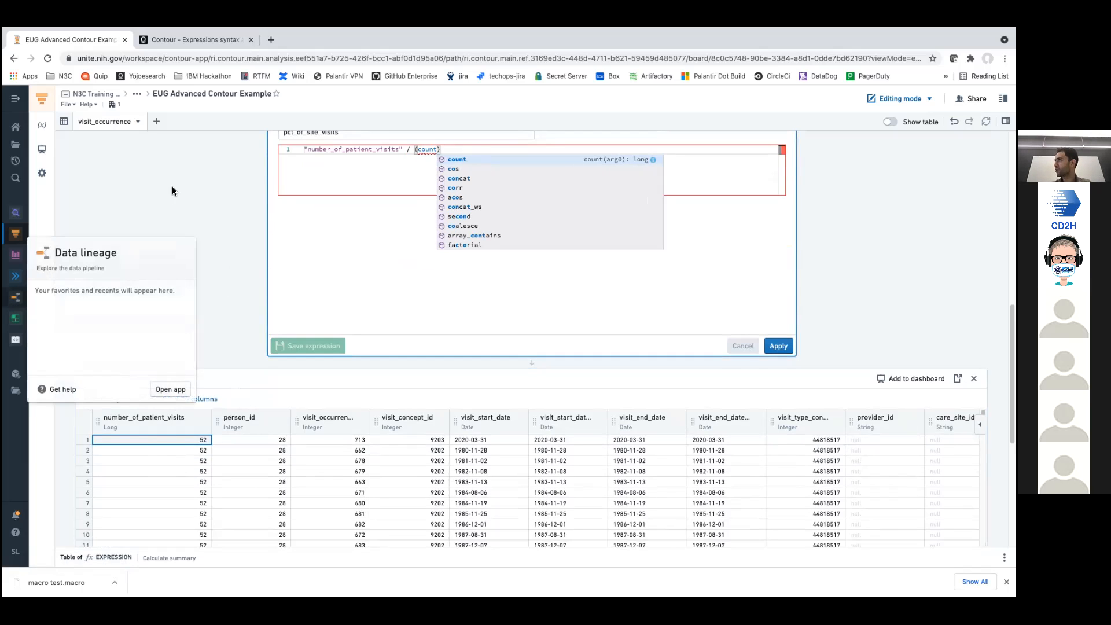
scroll(172, 186, up, 1)
key(Return)
text(cisit_)
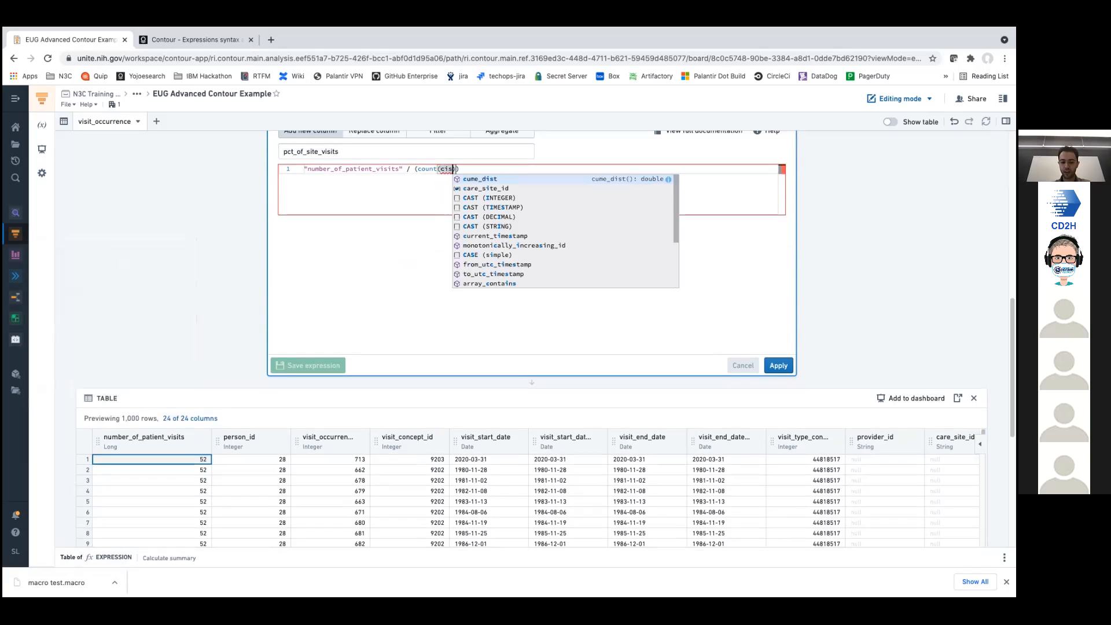
text(occ)
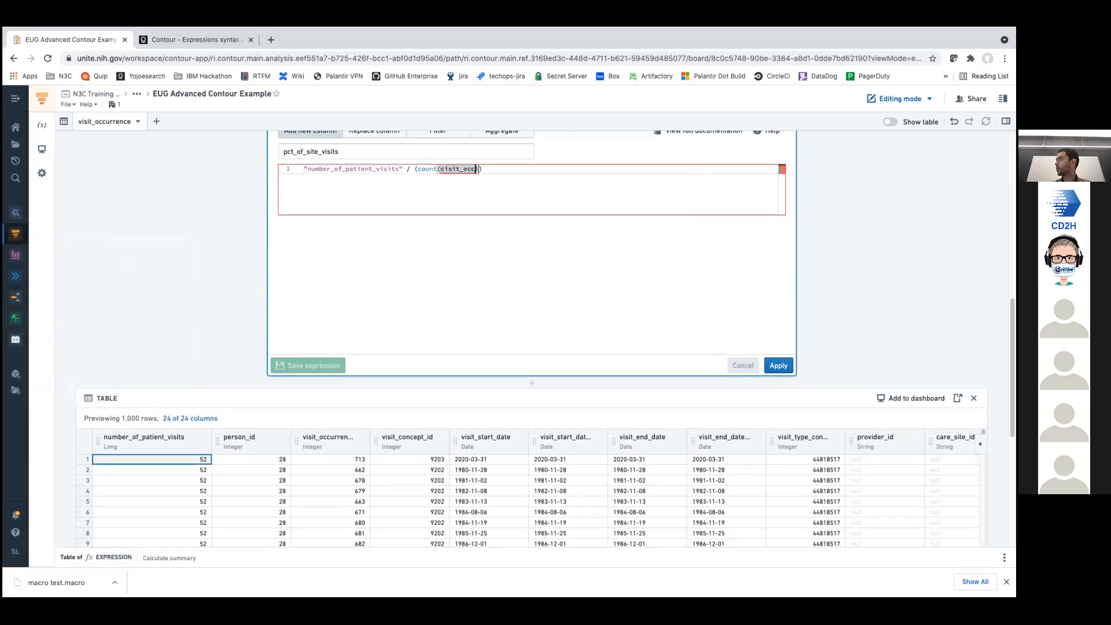
key(BackSpace)
key(BackSpace)
key(BackSpace)
key(BackSpace)
key(BackSpace)
key(BackSpace)
key(BackSpace)
key(BackSpace)
key(BackSpace)
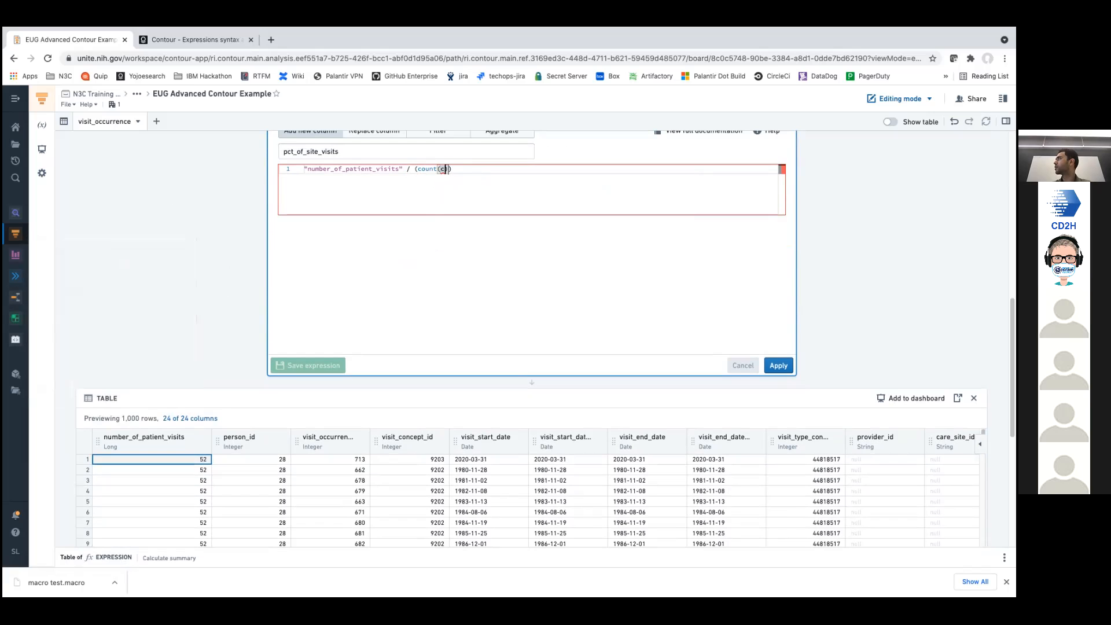
text(visit)
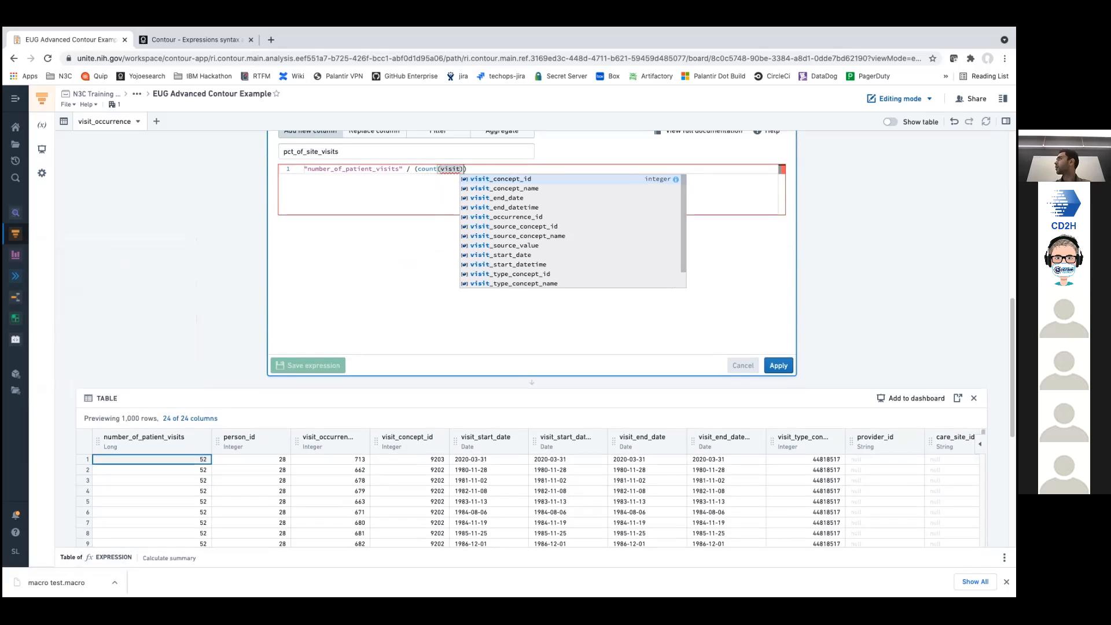
text(_occ)
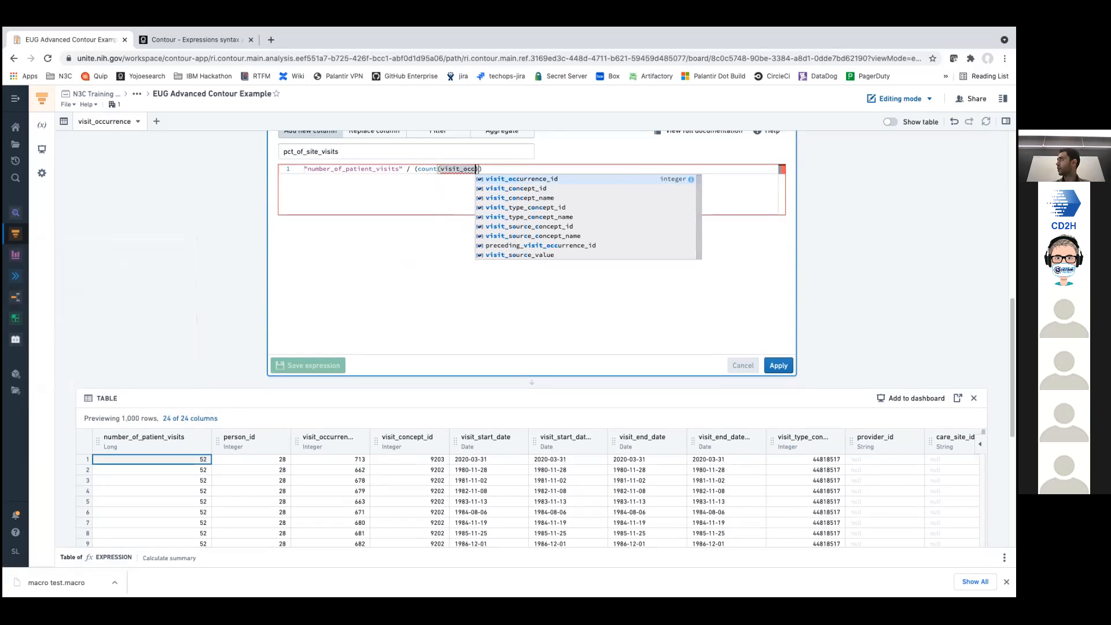
key(Return)
- Insert the OVER window clause after the count and delete its ORDER BY and ROWS BETWEEN lines
text() o)
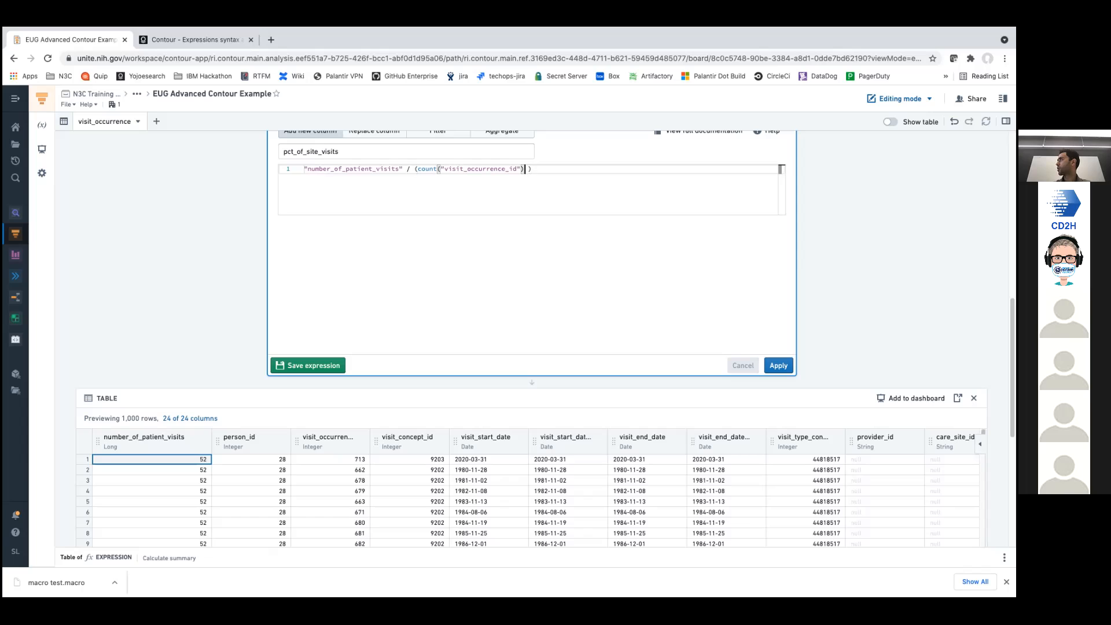
text(ver)
key(Return)
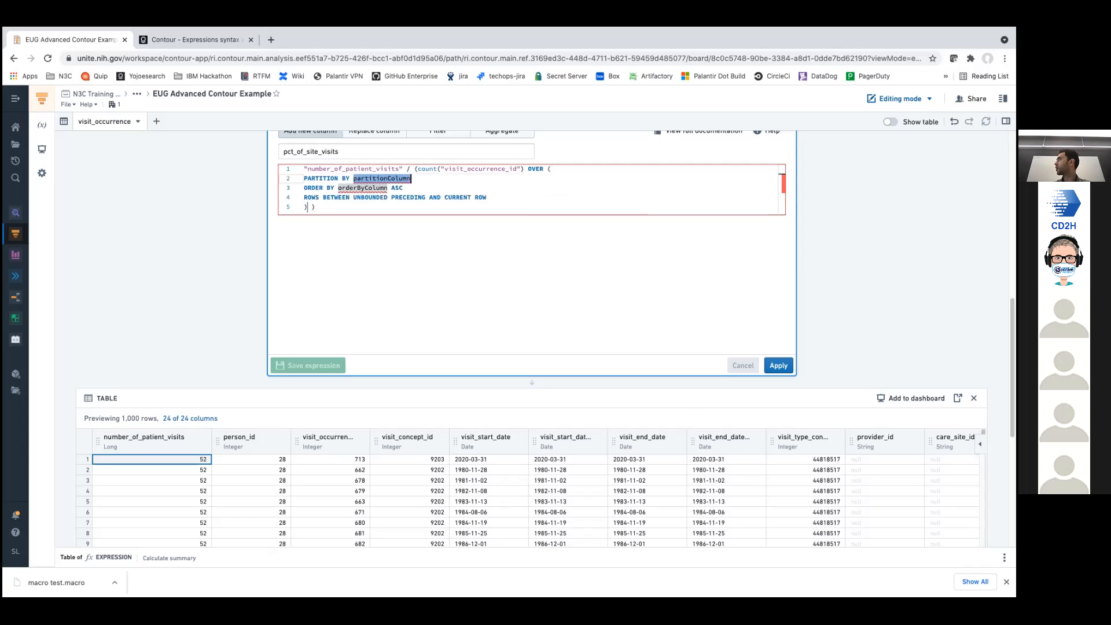
key(Right)
key(Down)
key(shift+Down)
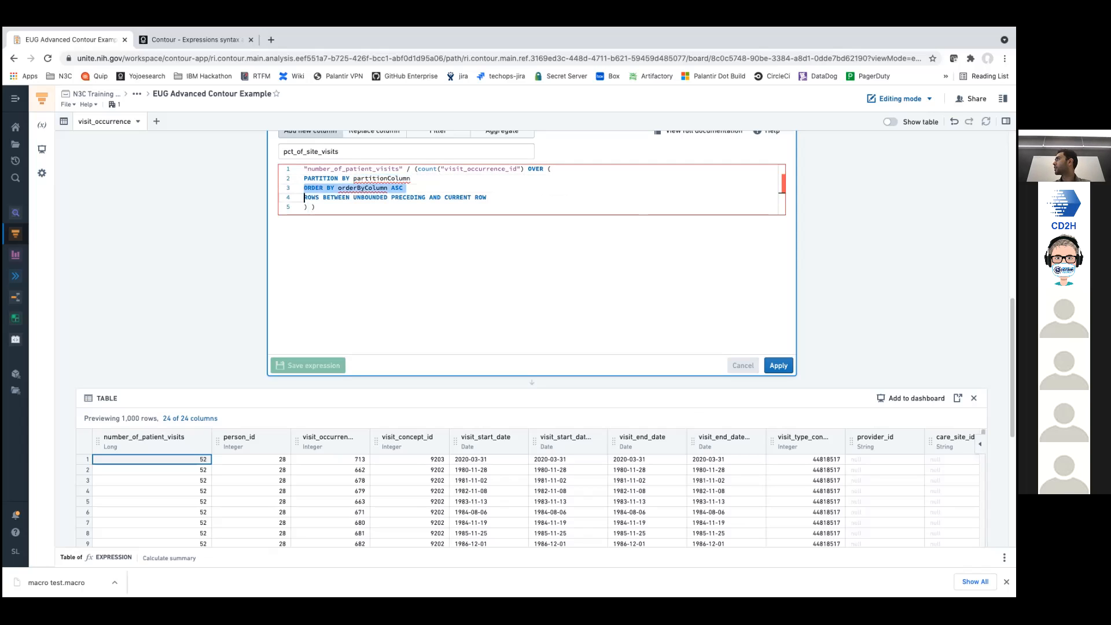
key(shift+End)
key(BackSpace)
key(BackSpace)
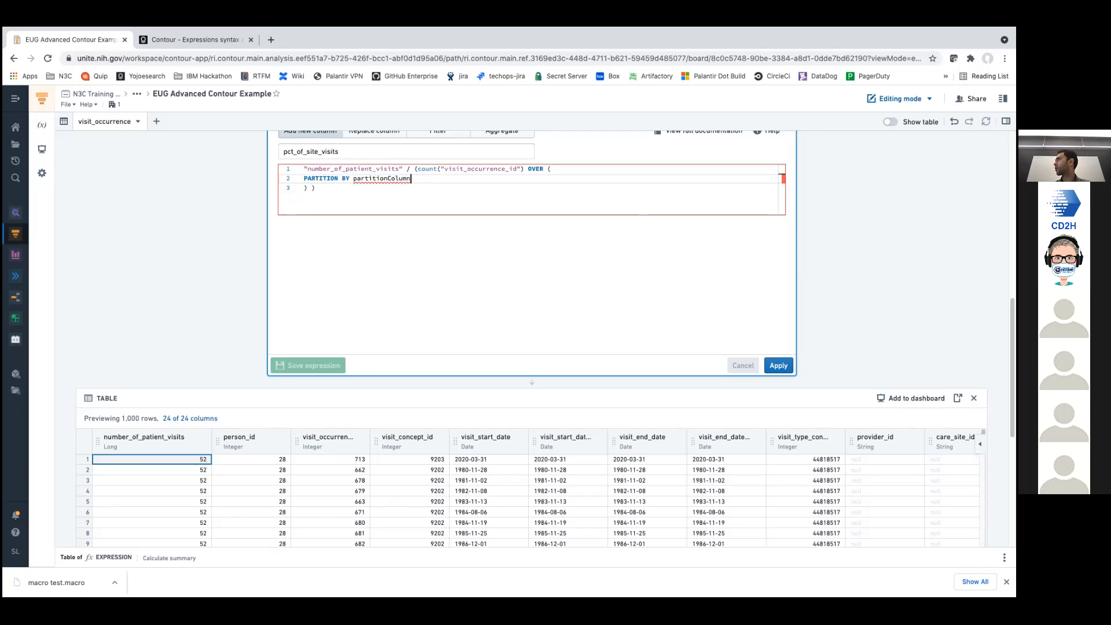
- Replace the partitionColumn placeholder with the data_partner_id column
key(alt+shift+Left)
text(data)
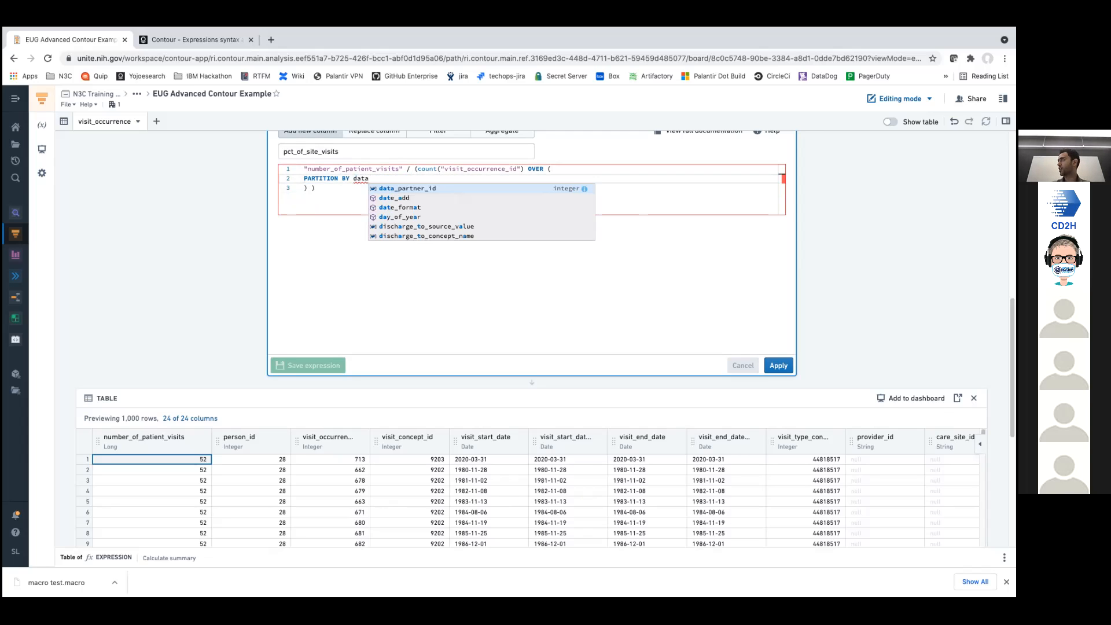
key(Return)
- Collapse the pct_of_site_visits expression onto a single line by removing its line breaks and extra spaces
key(Home)
key(BackSpace)
key(Down)
key(Left)
key(Left)
key(BackSpace)
key(Right)
key(Right)
key(BackSpace)
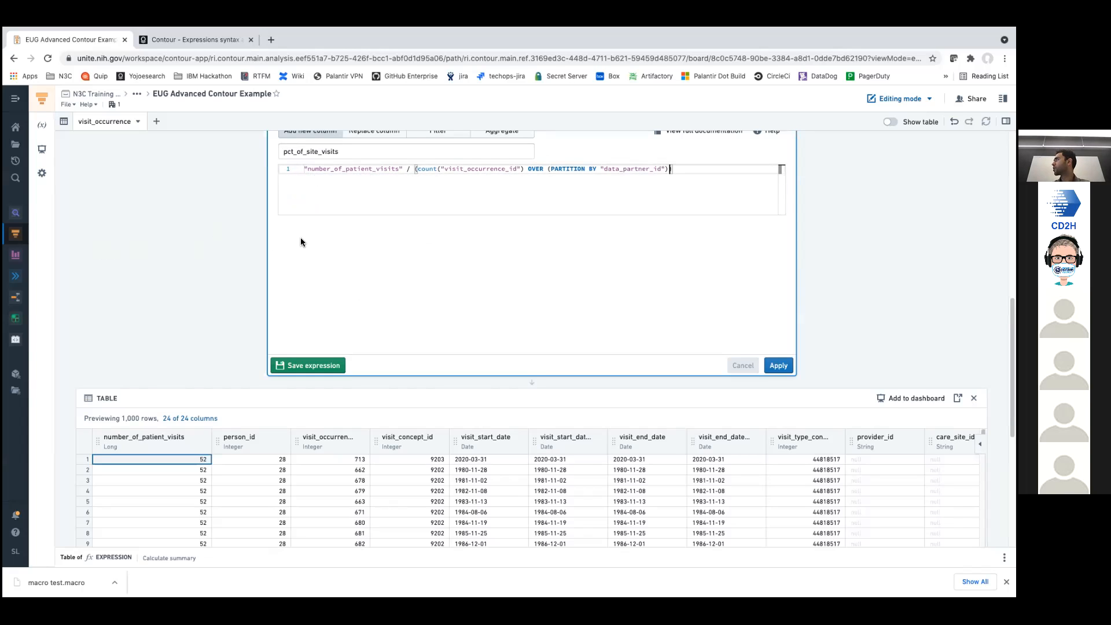
- Review the windowed count, data_partner_id and number_of_patient_visits parts of the expression, and apply it
drag(417, 168, 524, 170)
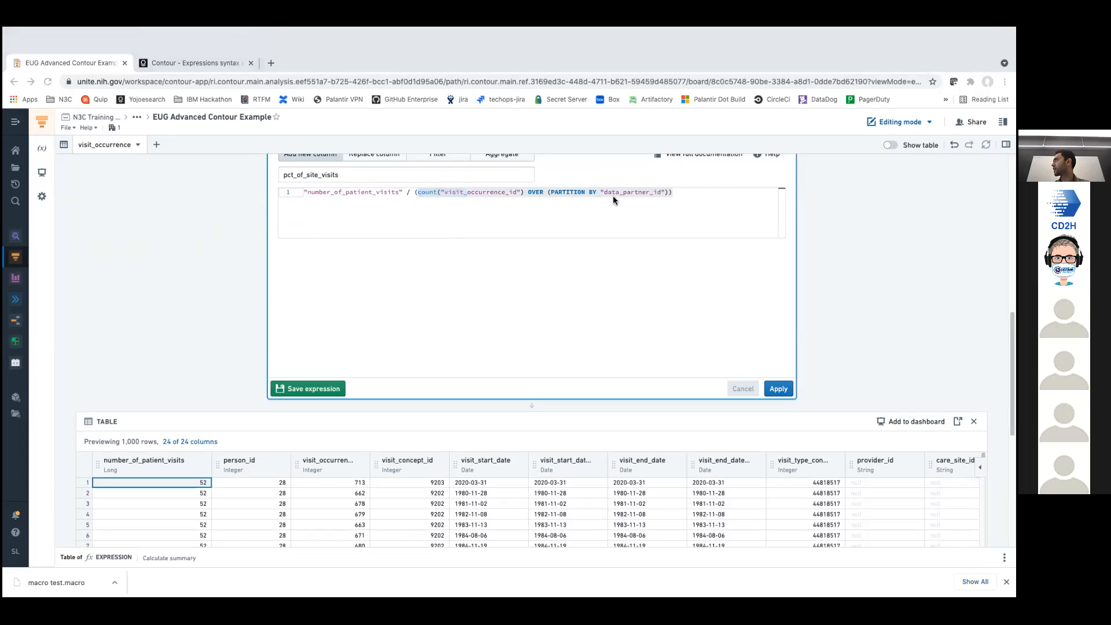
click(487, 191)
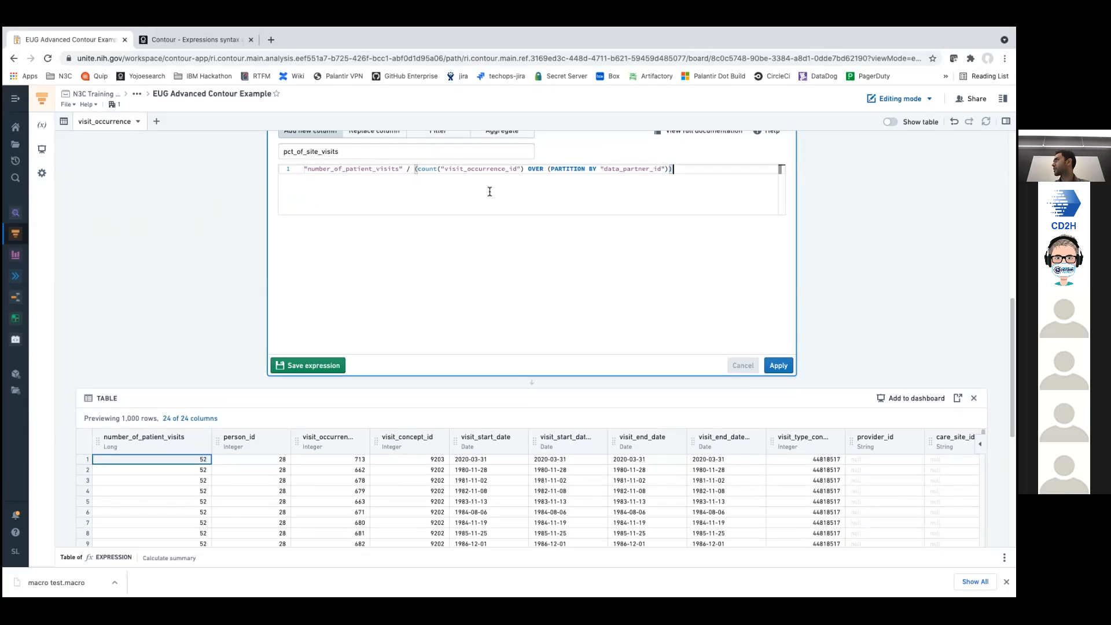
double_click(653, 168)
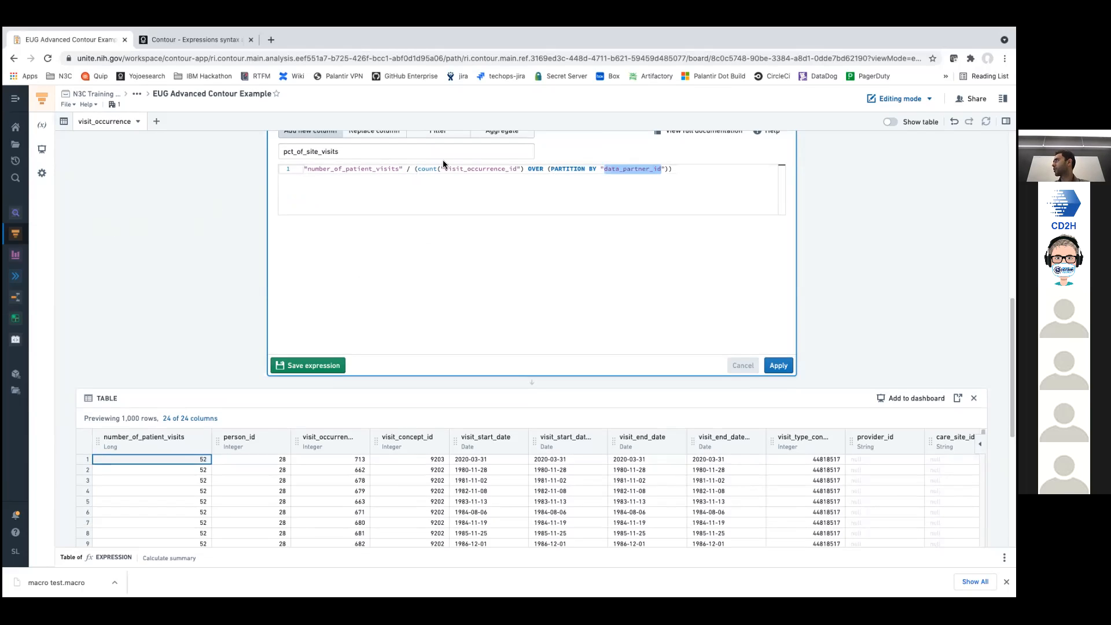
double_click(366, 169)
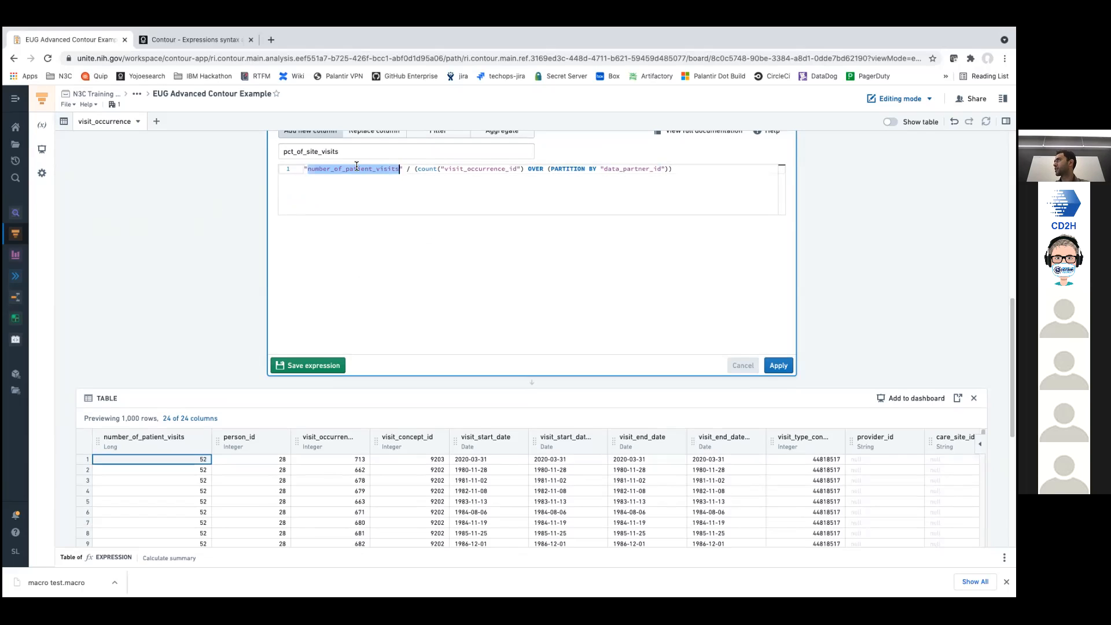
double_click(444, 169)
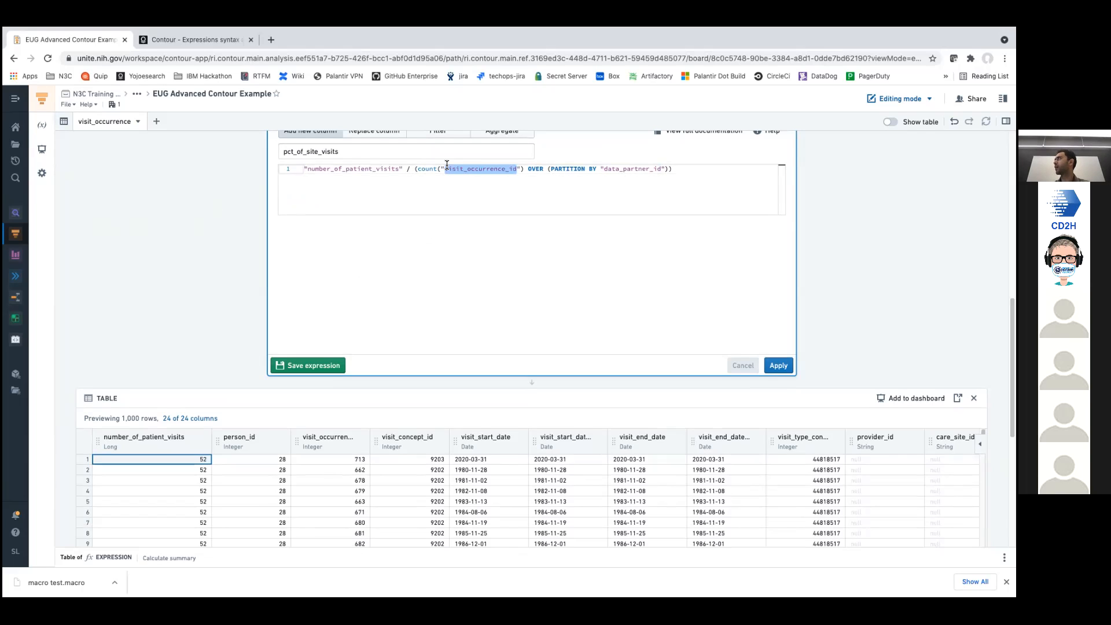
scroll(423, 199, up, 1)
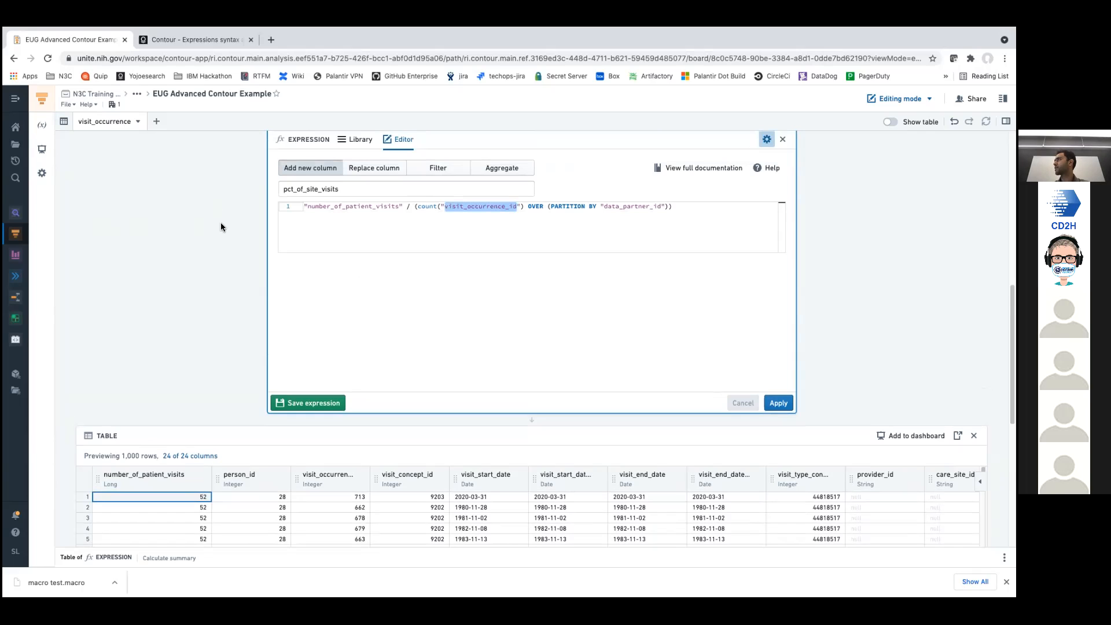
click(778, 403)
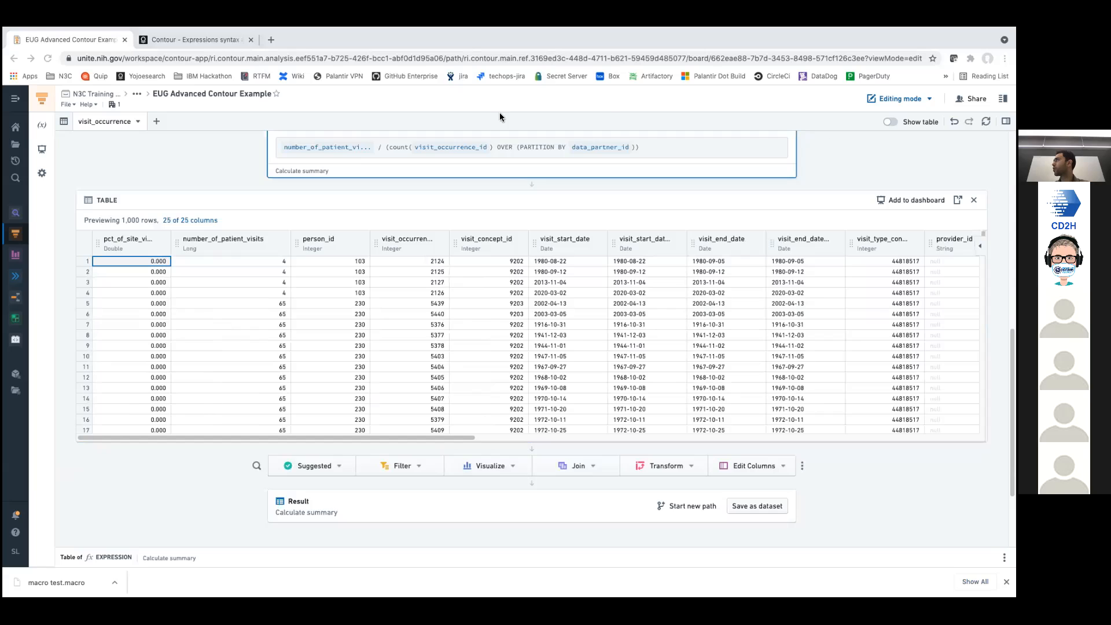
- Inspect the pct_of_site_visits values in the lower Table board and widen that column to show its full name
click(149, 355)
scroll(147, 360, down, 3)
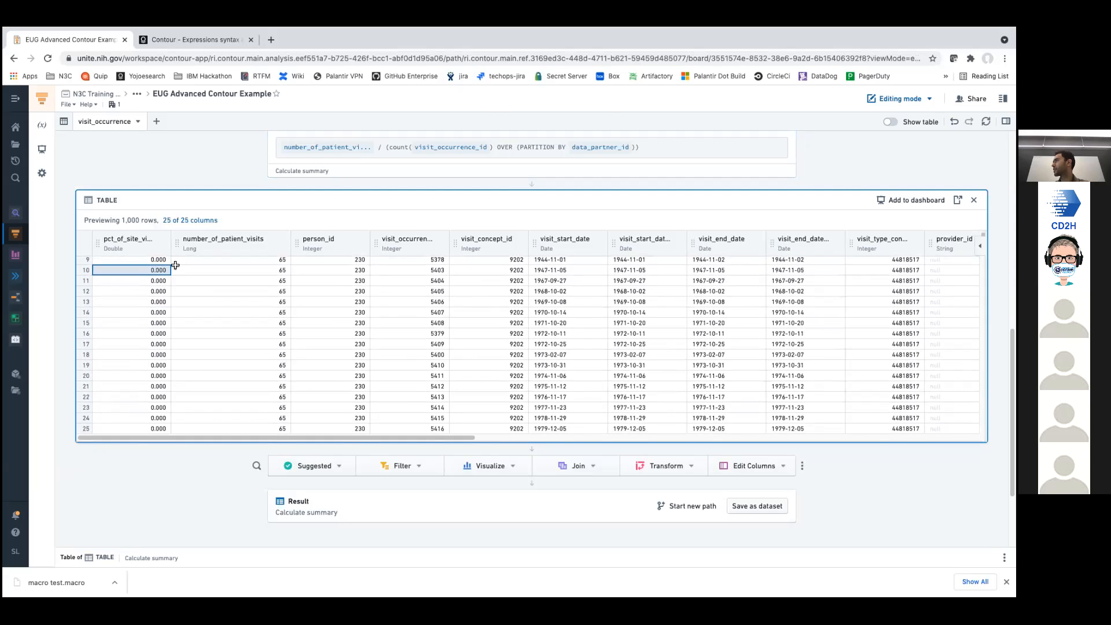
drag(171, 244, 213, 244)
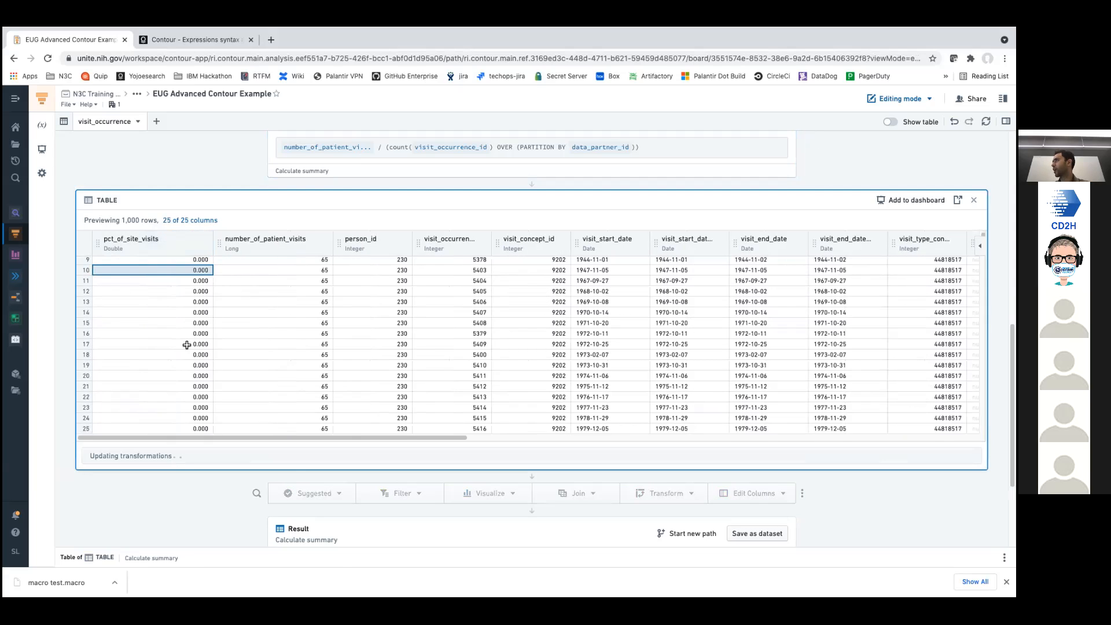
scroll(220, 172, up, 2)
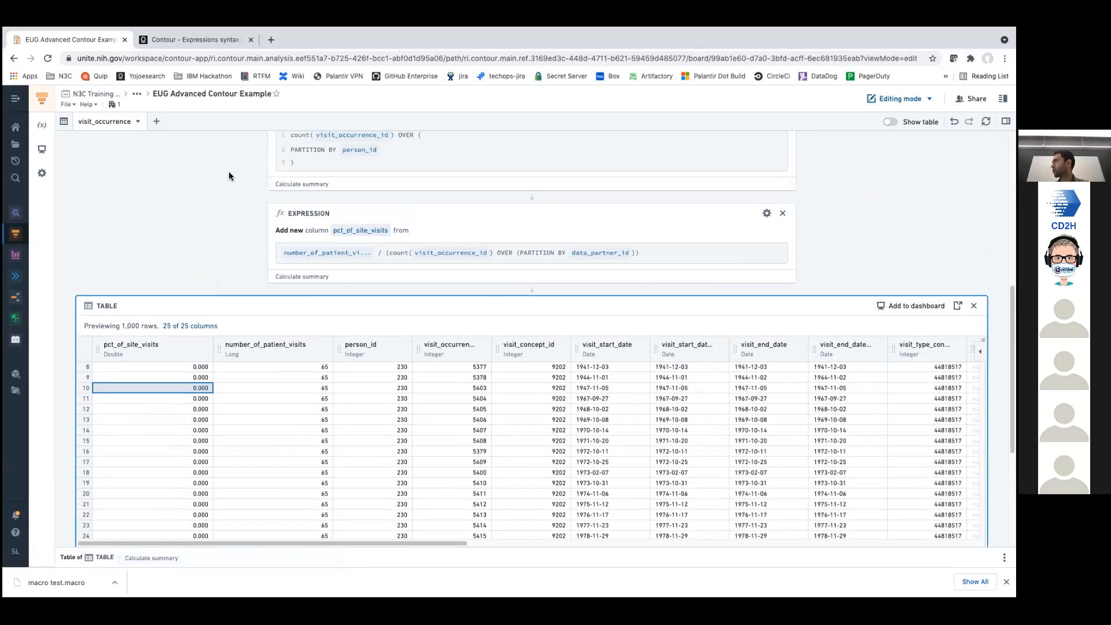
- Reopen the pct_of_site_visits expression for editing and insert the format_number function at its start
click(764, 214)
click(681, 280)
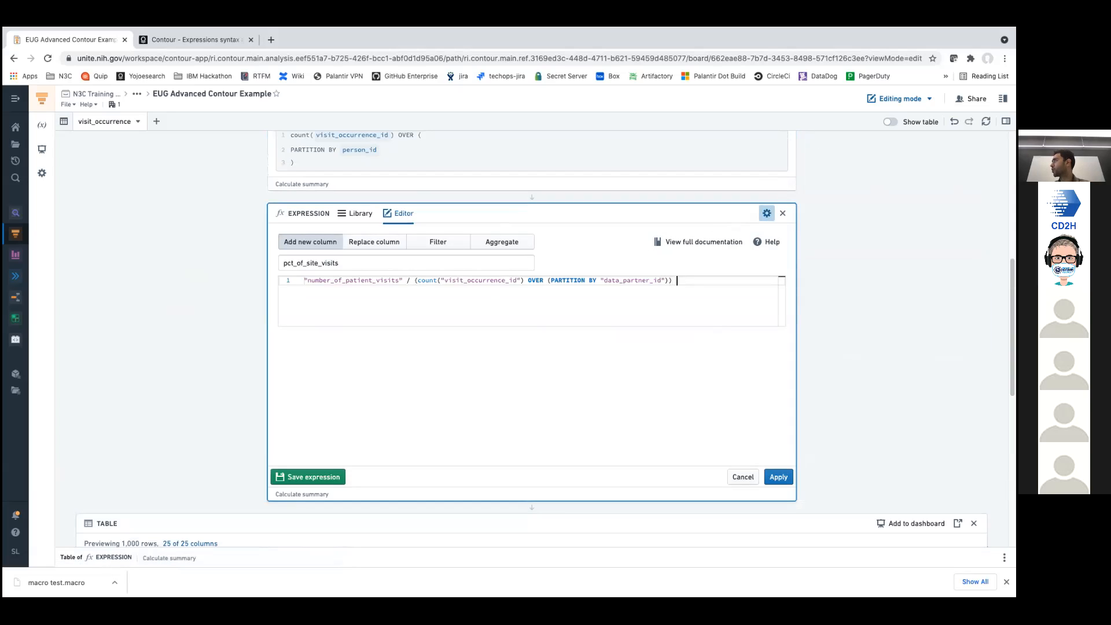
click(303, 281)
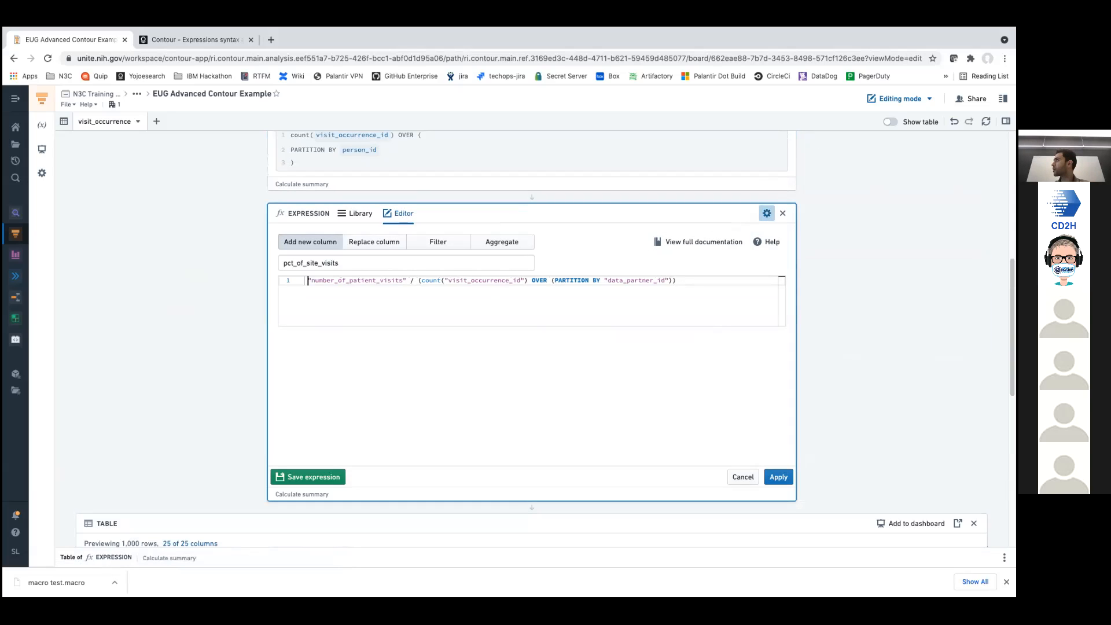
text(for)
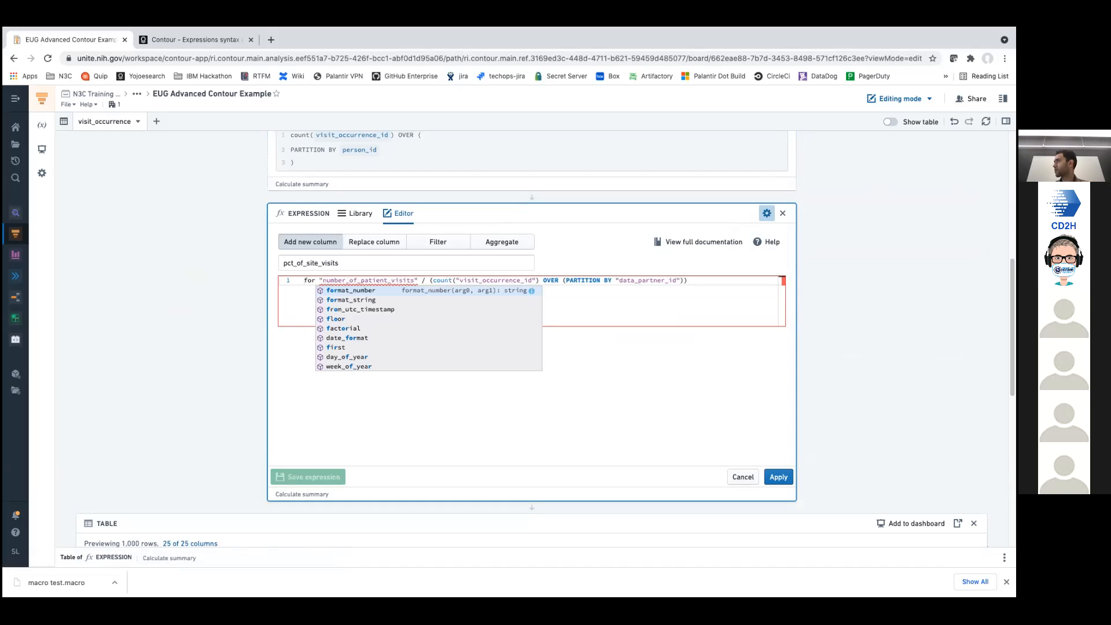
key(Return)
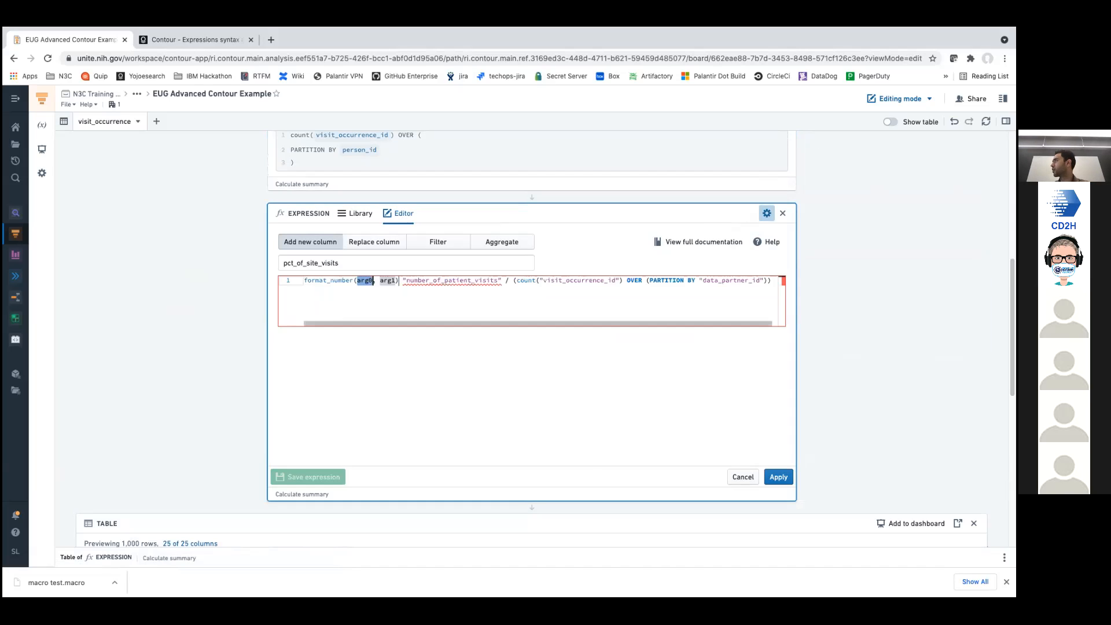
- Move the existing visit-share division into format_number as its first argument, replacing the arg0 placeholder
key(Tab)
key(Right)
key(Right)
key(shift+End)
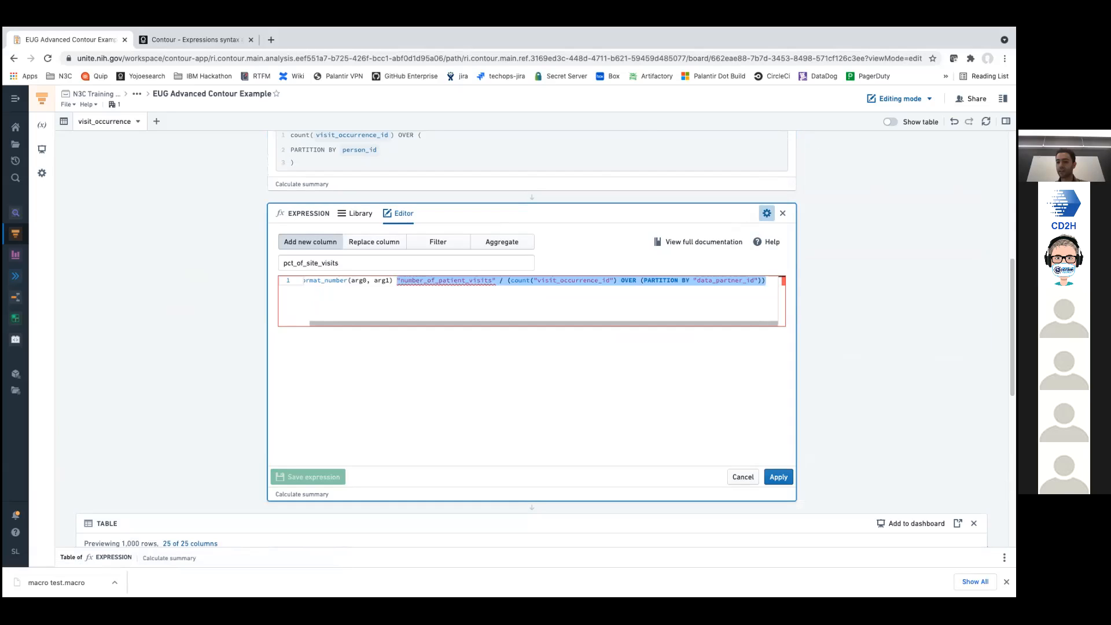
key(ctrl+x)
key(Home)
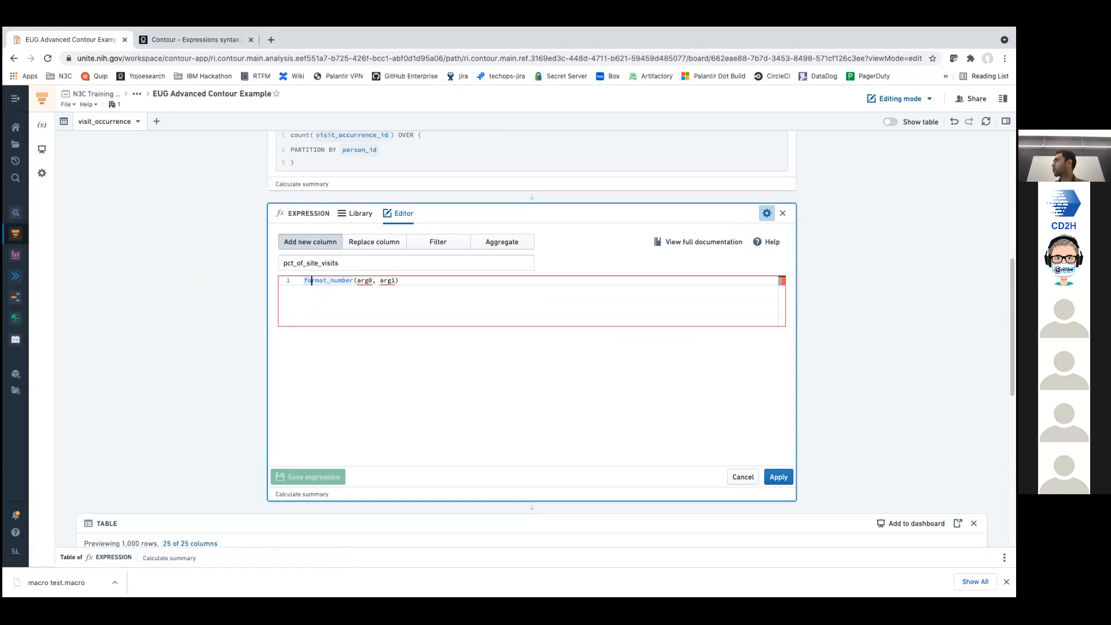
double_click(365, 280)
key(ctrl+v)
- Replace format_number's arg1 placeholder with an empty single-quoted string
key(Right)
key(Right)
key(alt+shift+Right)
key(BackSpace)
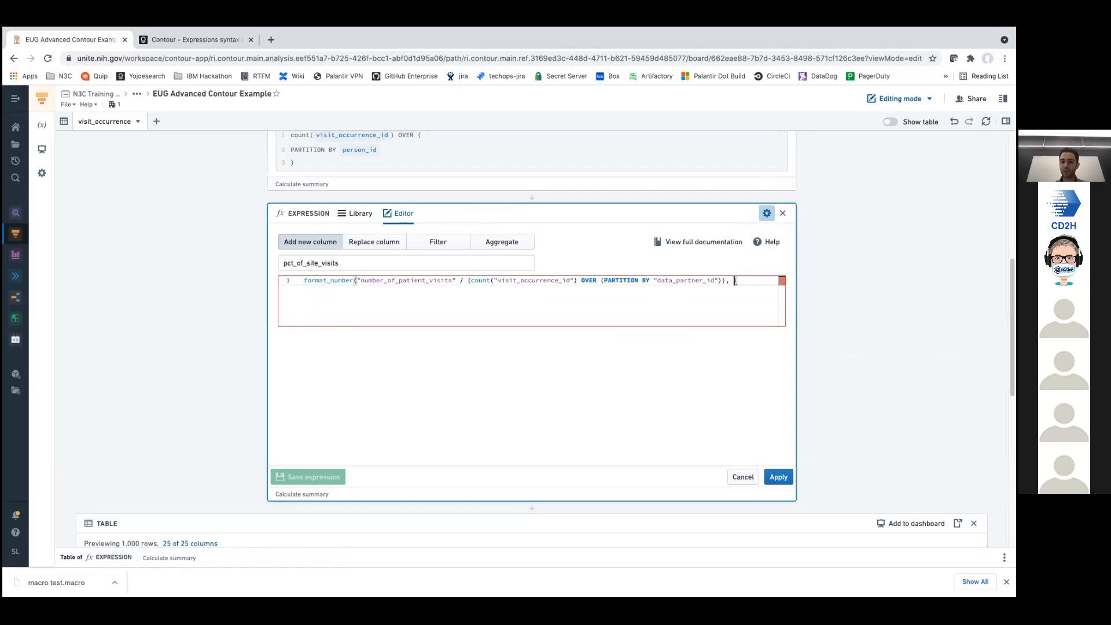
text(')
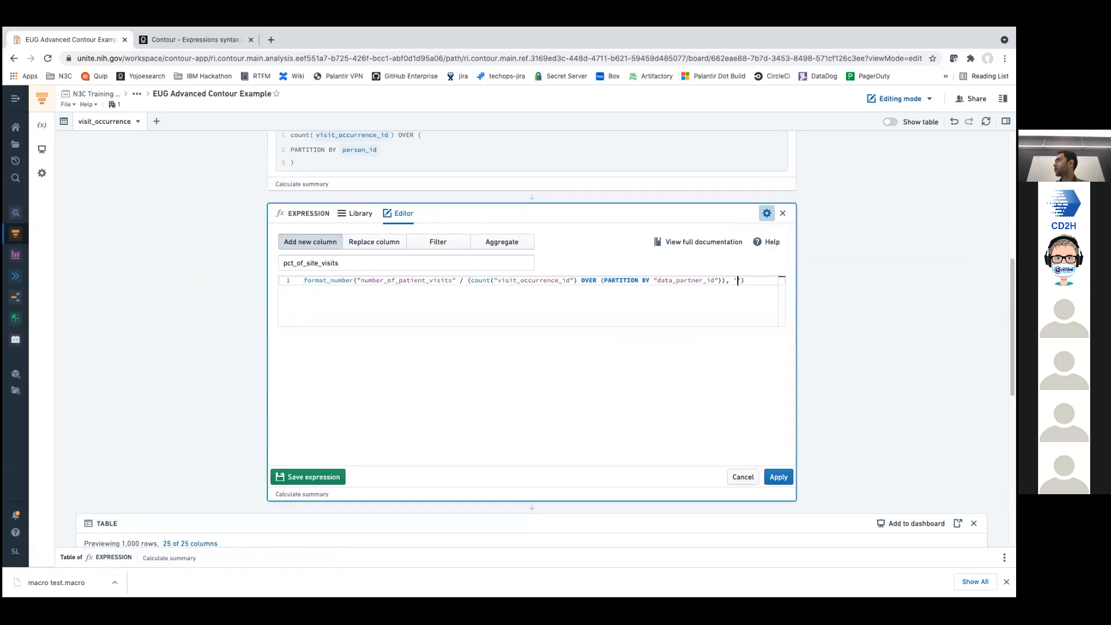
- Switch to the Contour expressions documentation and look up the FORMAT_NUMBER description by searching the page for format_num
key(ctrl+Tab)
scroll(511, 287, up, 10)
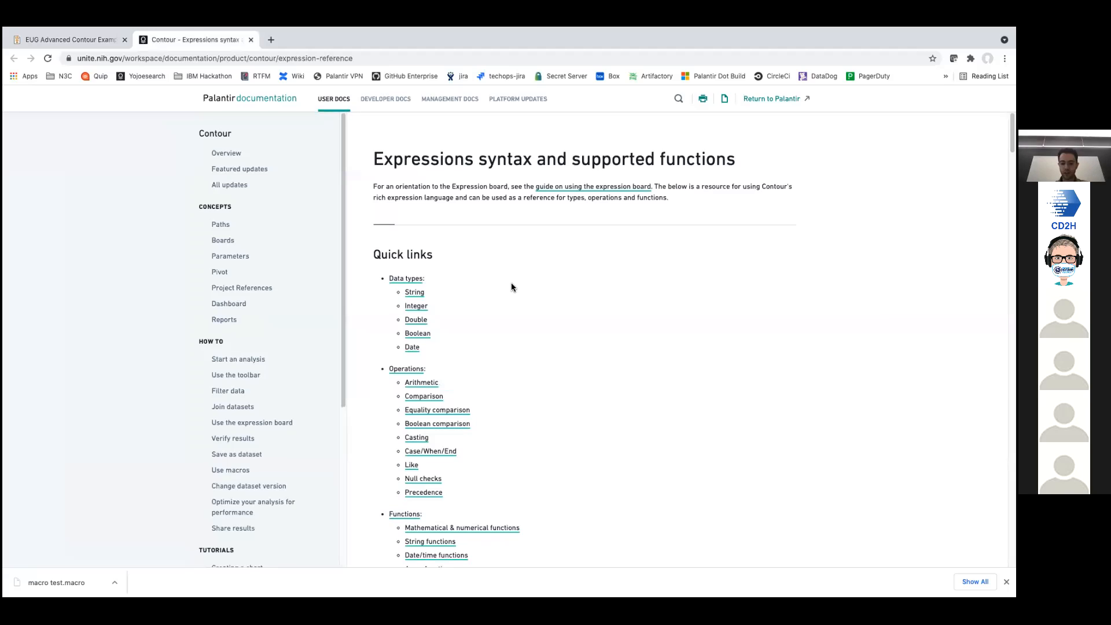
key(ctrl+f)
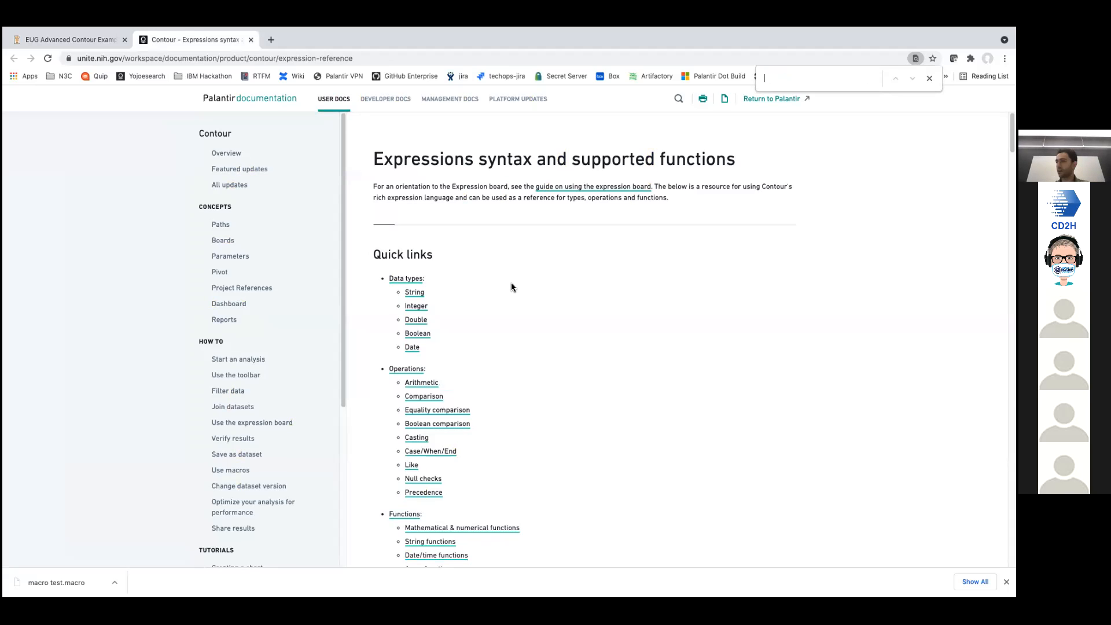
text(foamrt_nu)
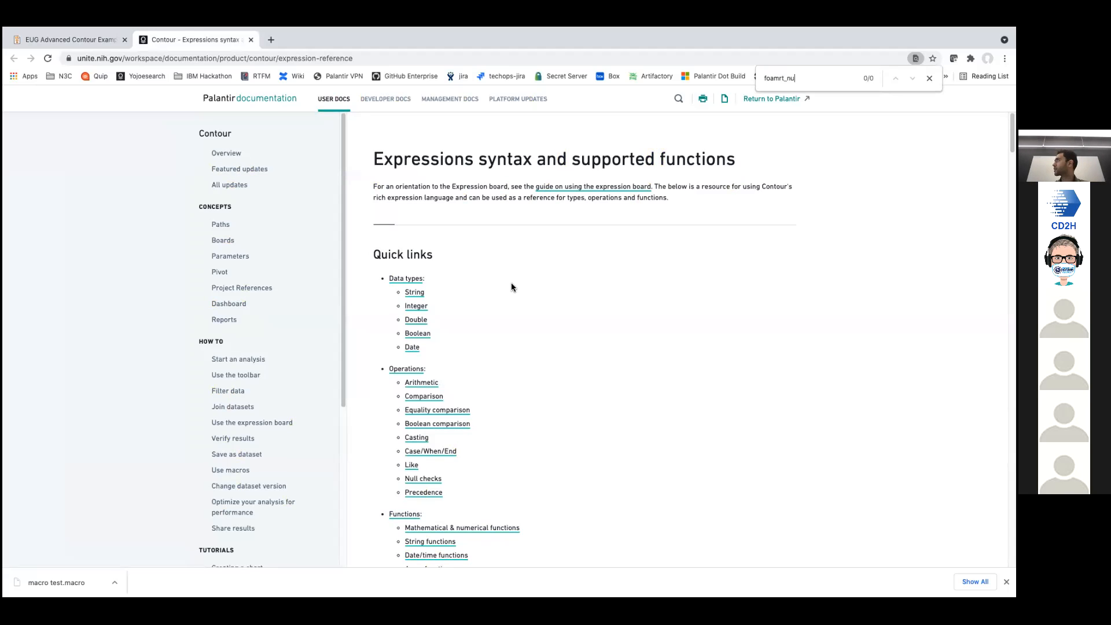
key(BackSpace)
key(BackSpace)
key(BackSpace)
key(BackSpace)
key(BackSpace)
key(BackSpace)
key(BackSpace)
text(rmat)
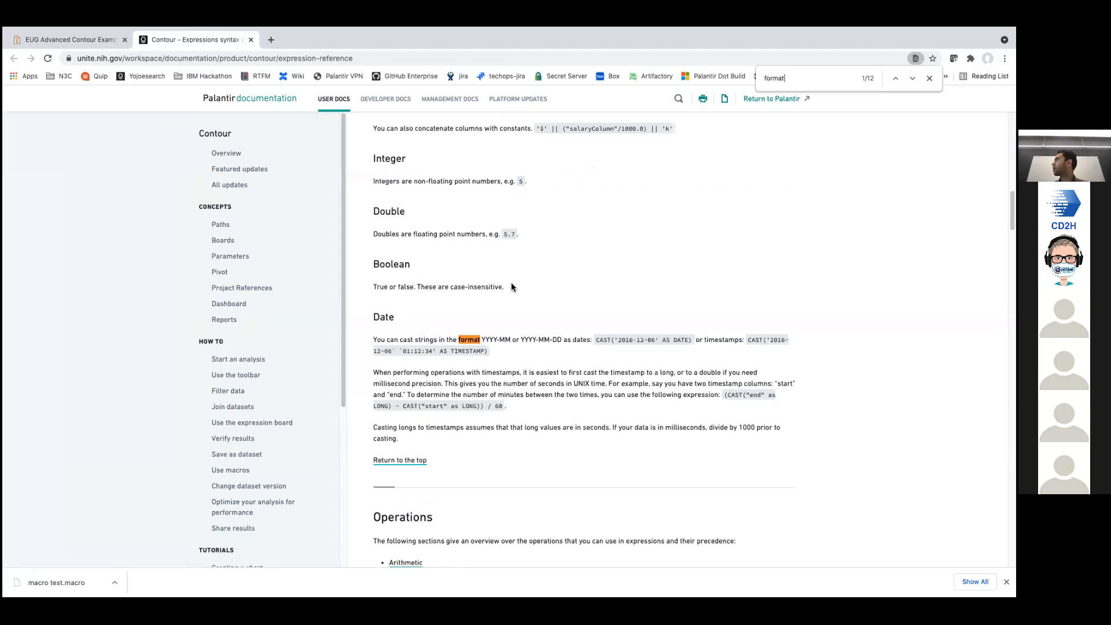
text(_num)
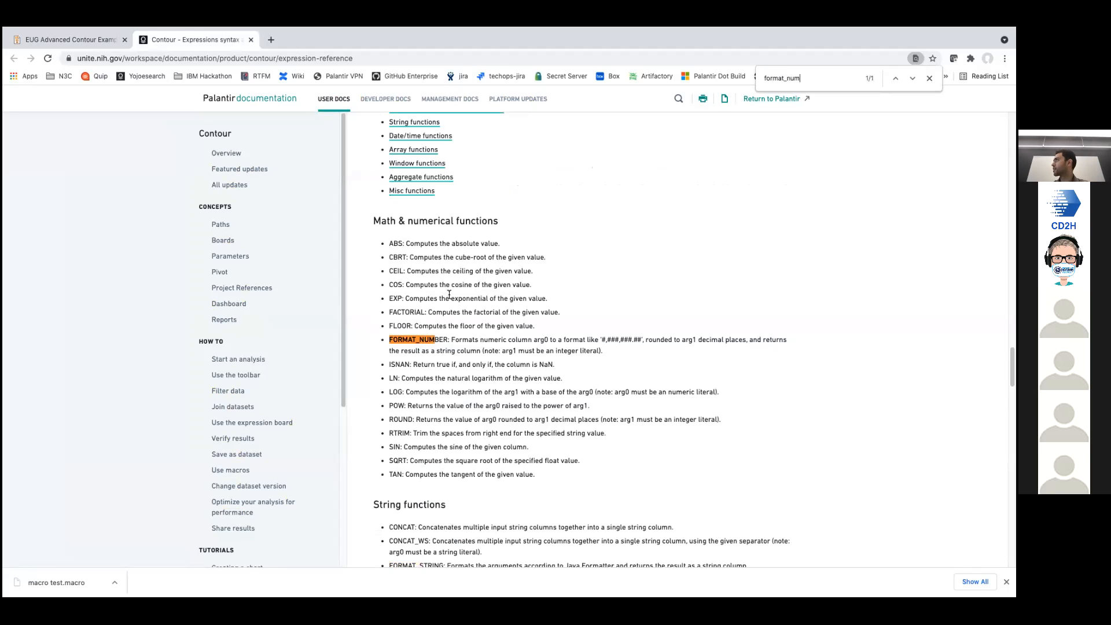
double_click(419, 341)
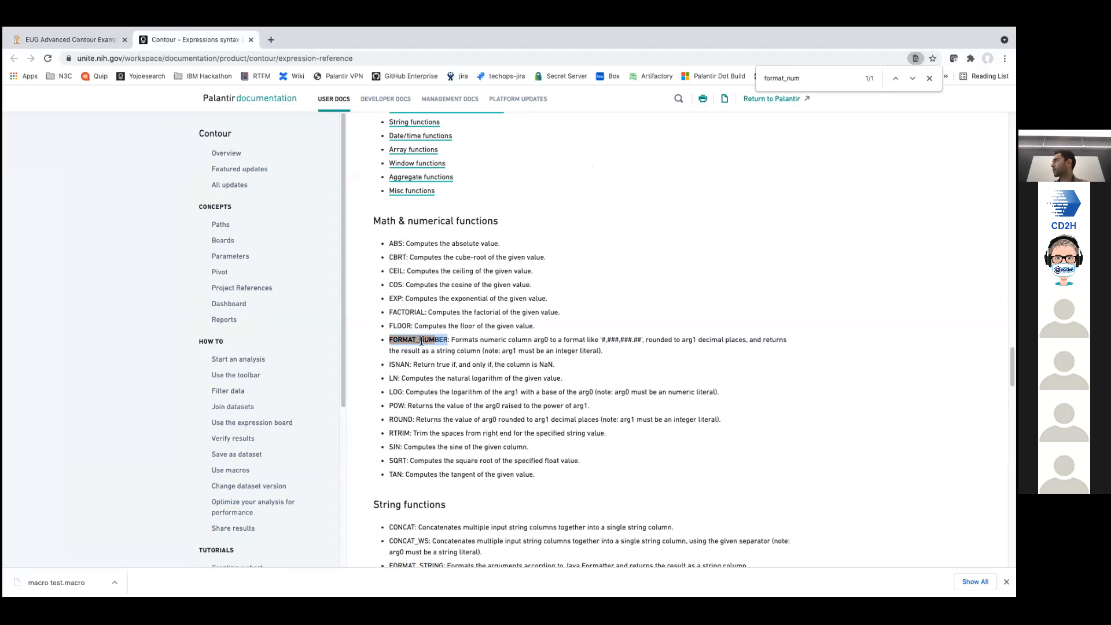
- Return to the Contour analysis and view the editor's built-in description of format_number from a new line
key(ctrl+shift+Tab)
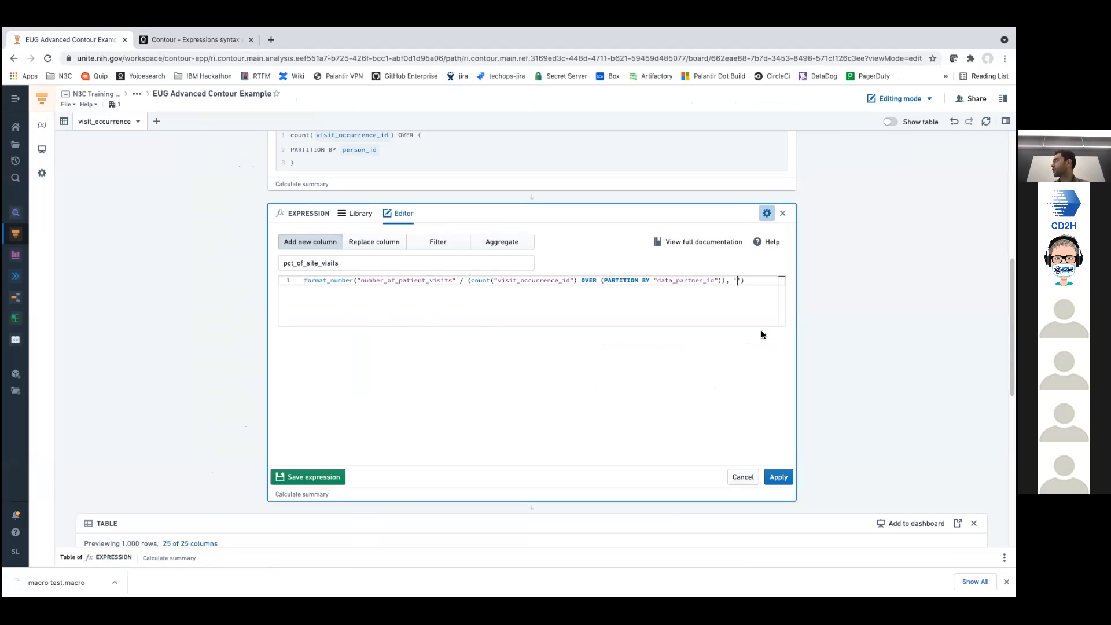
key(Return)
text(form)
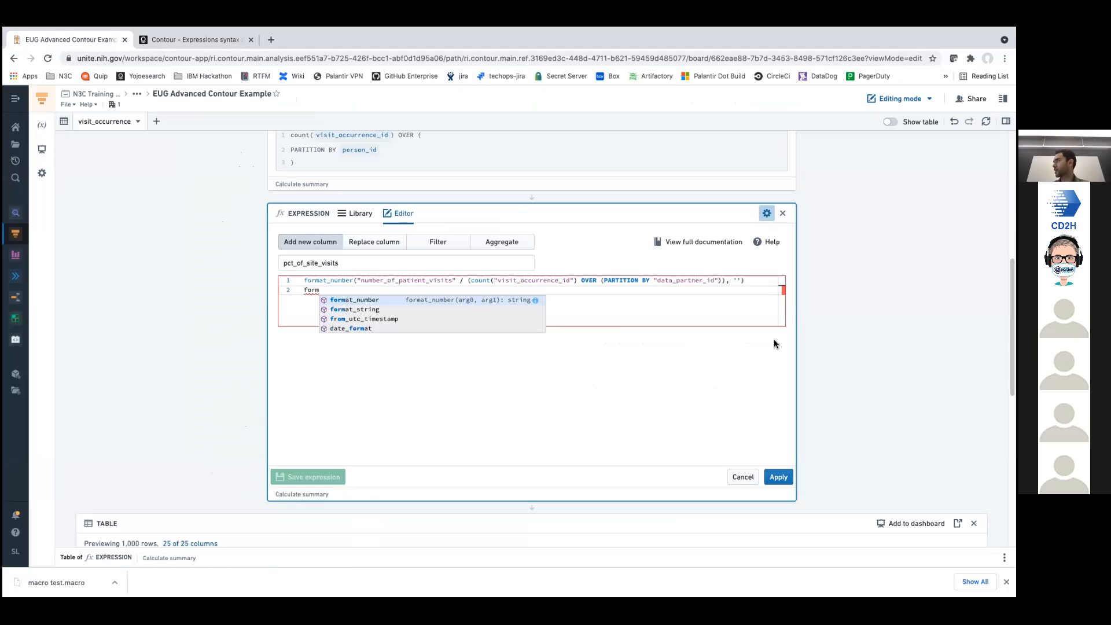
click(535, 301)
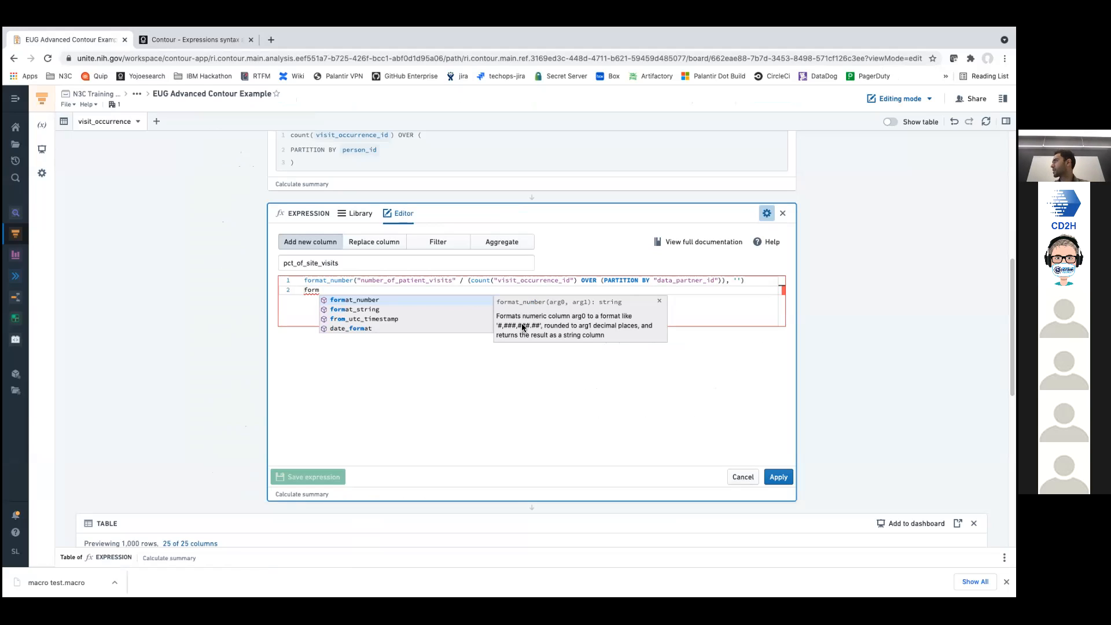
- Set the format pattern in format_number's second argument to '##.####%'
click(740, 280)
key(Left)
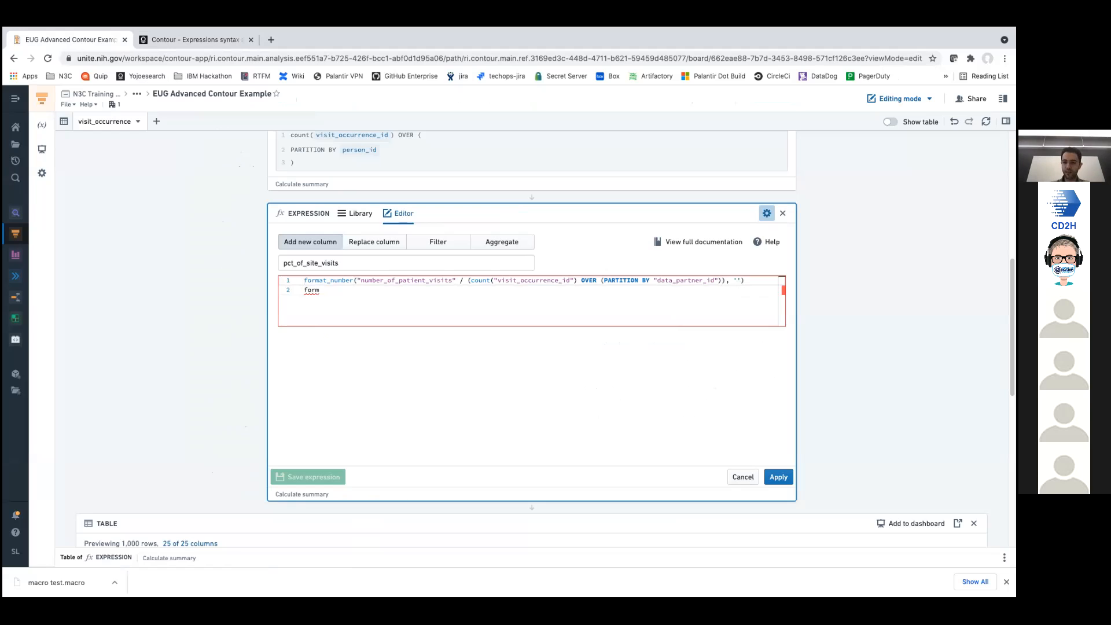
text(##)
text(.)
text(####)
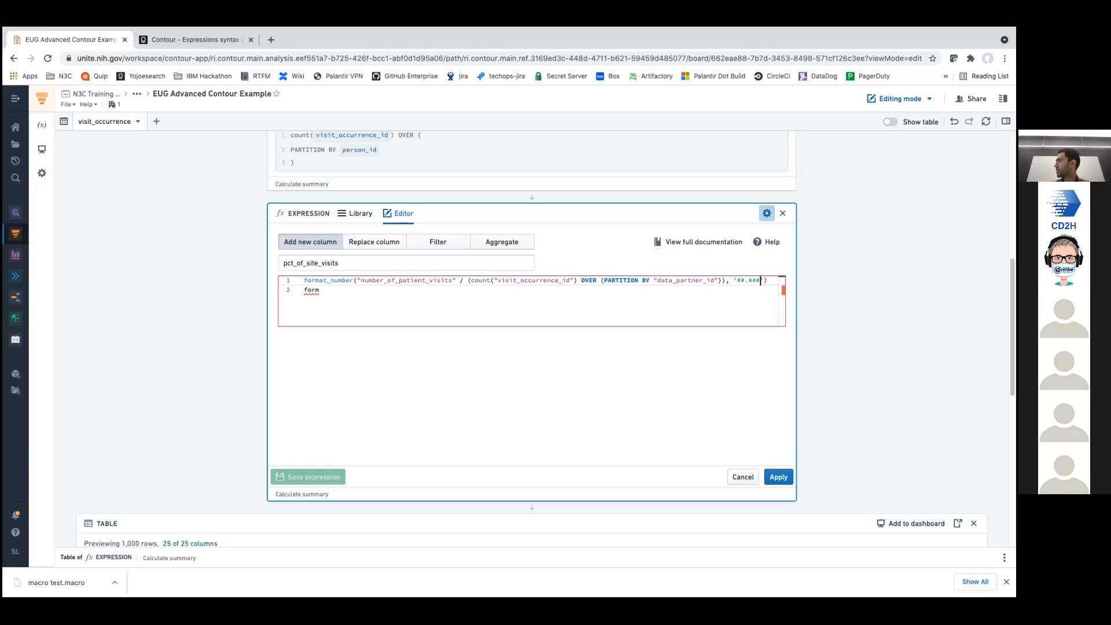
text(%')
- Remove the leftover "form" line from the pct_of_site_visits expression and apply it
click(307, 290)
key(shift+Right)
key(shift+Right)
key(shift+Right)
key(BackSpace)
key(BackSpace)
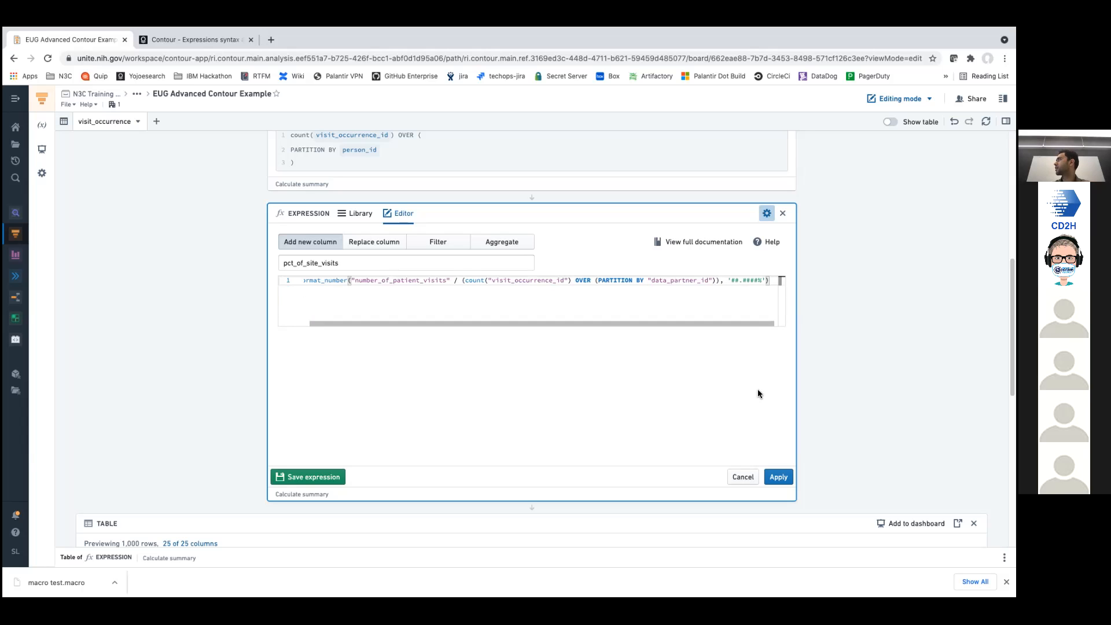
click(778, 477)
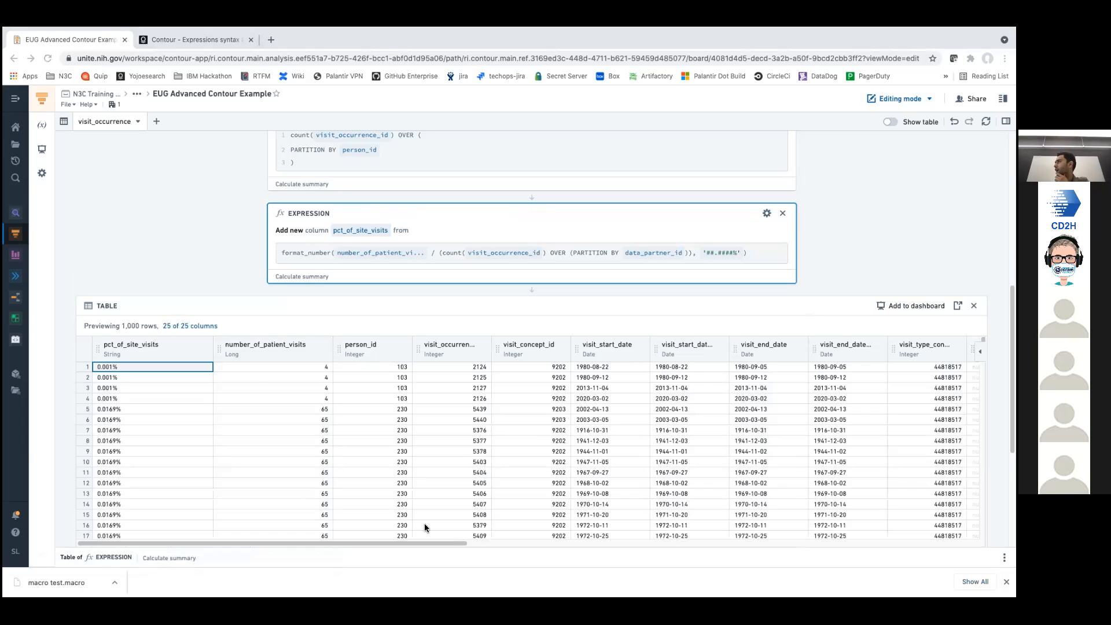
- Examine the pct_of_site_visits, number_of_patient_visits, person_id and visit_start_date values in the first rows of the table below the expression
click(167, 420)
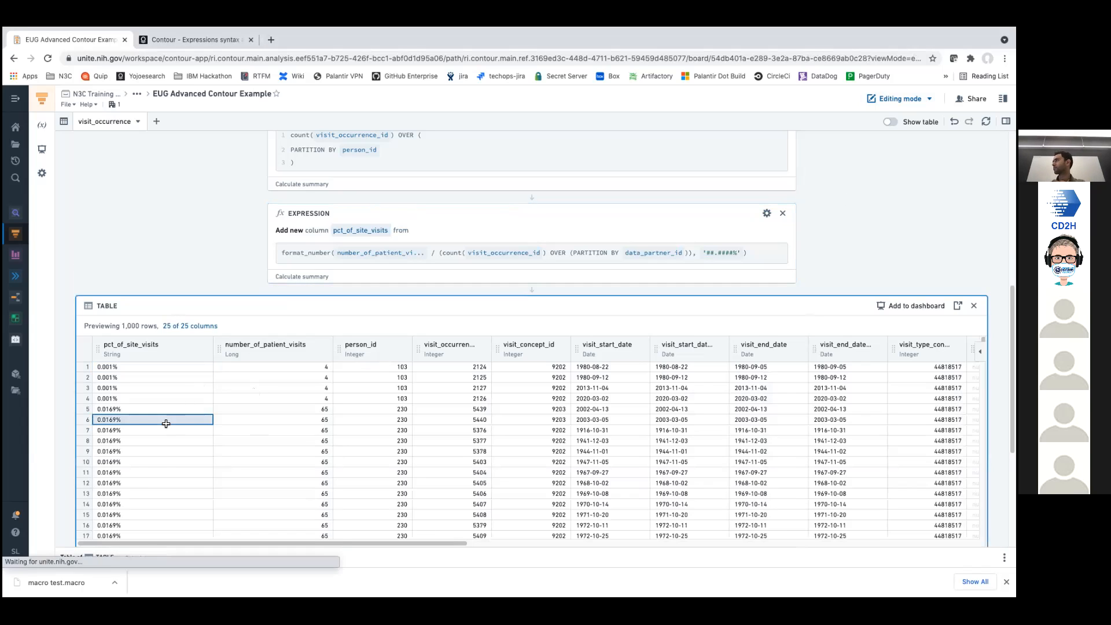
click(174, 405)
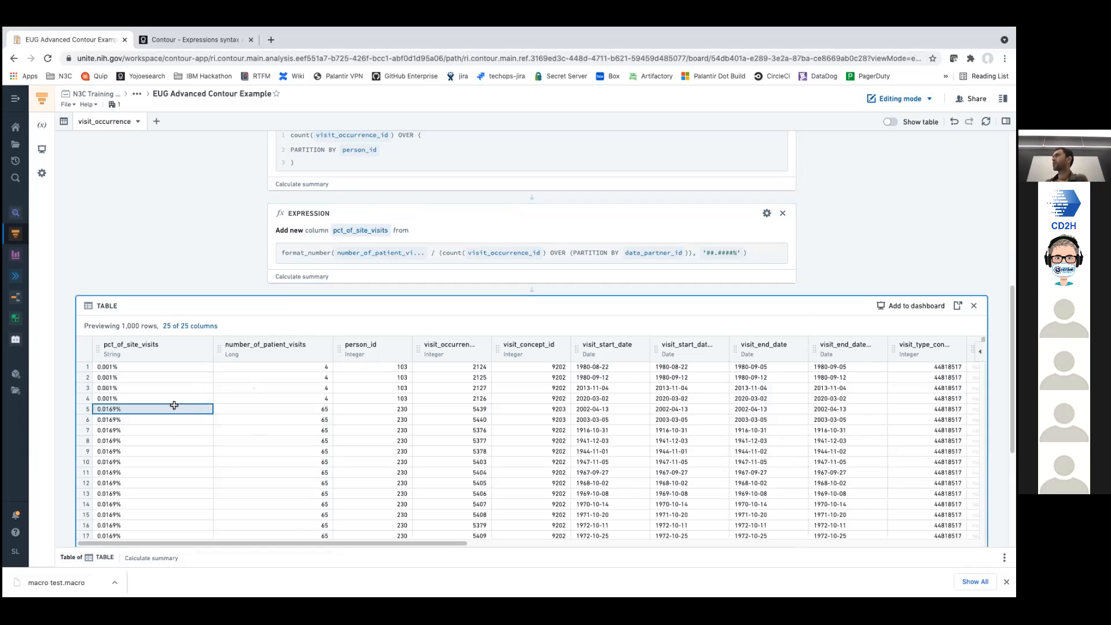
click(395, 411)
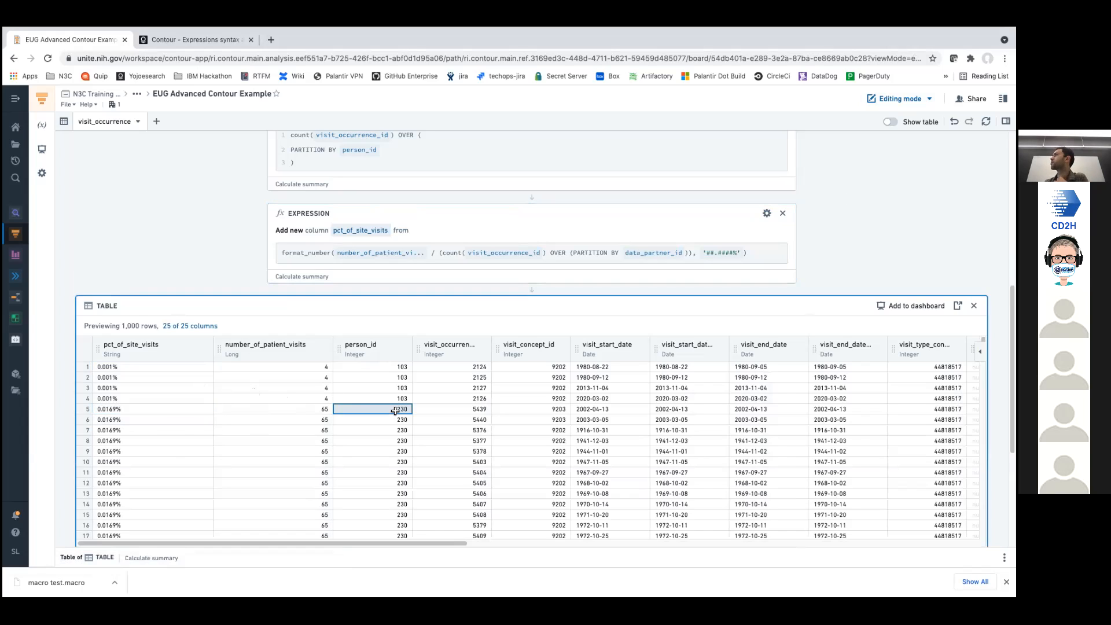
click(127, 410)
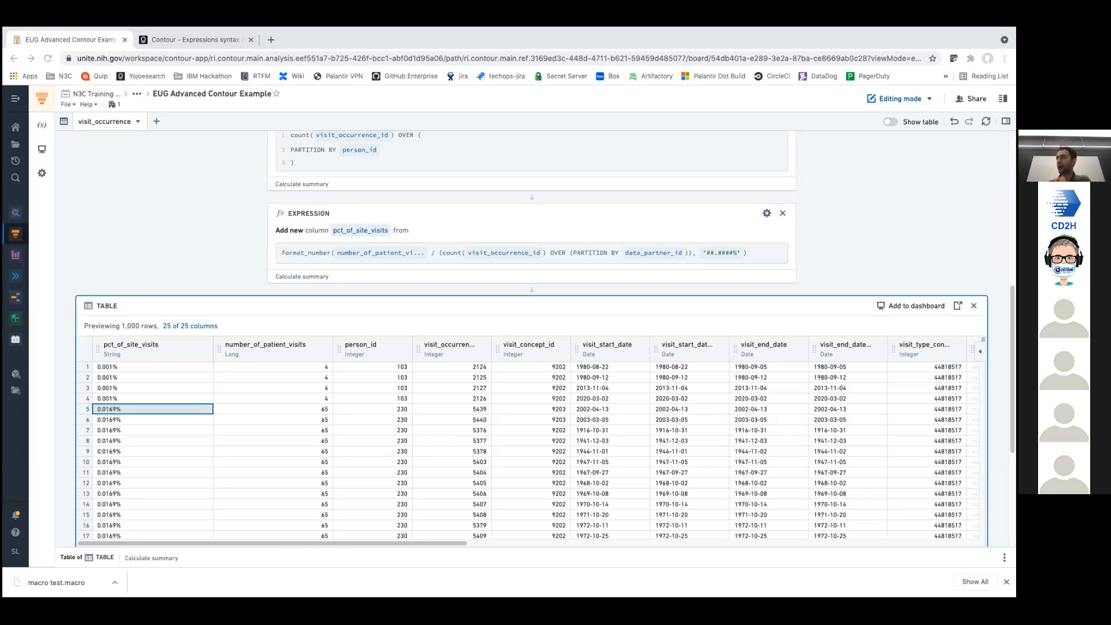
click(317, 398)
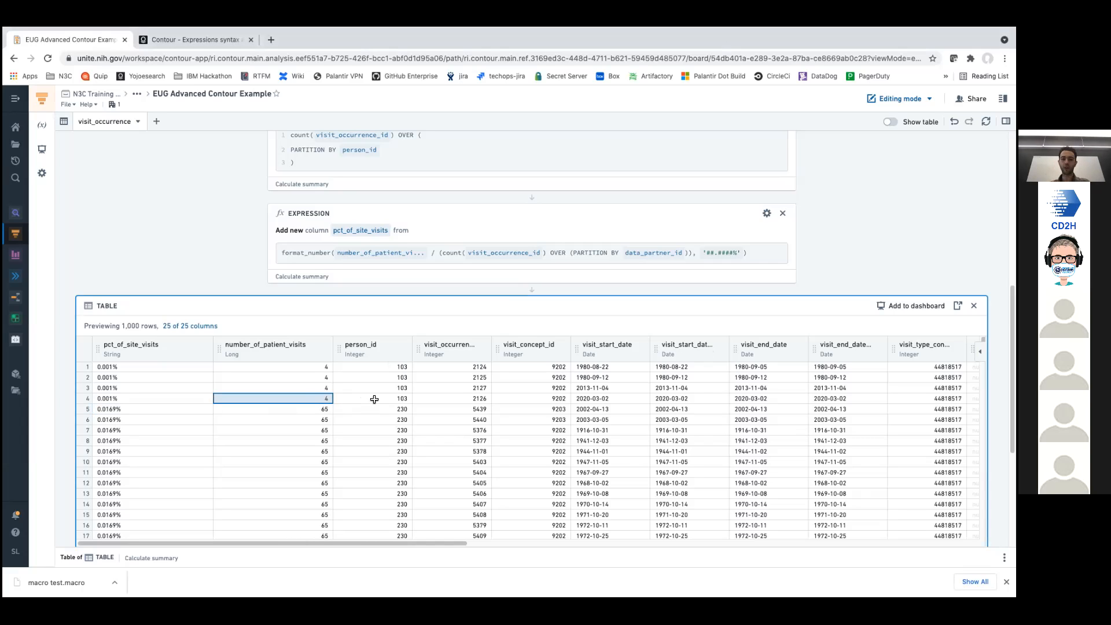
scroll(429, 397, right, 2)
click(372, 367)
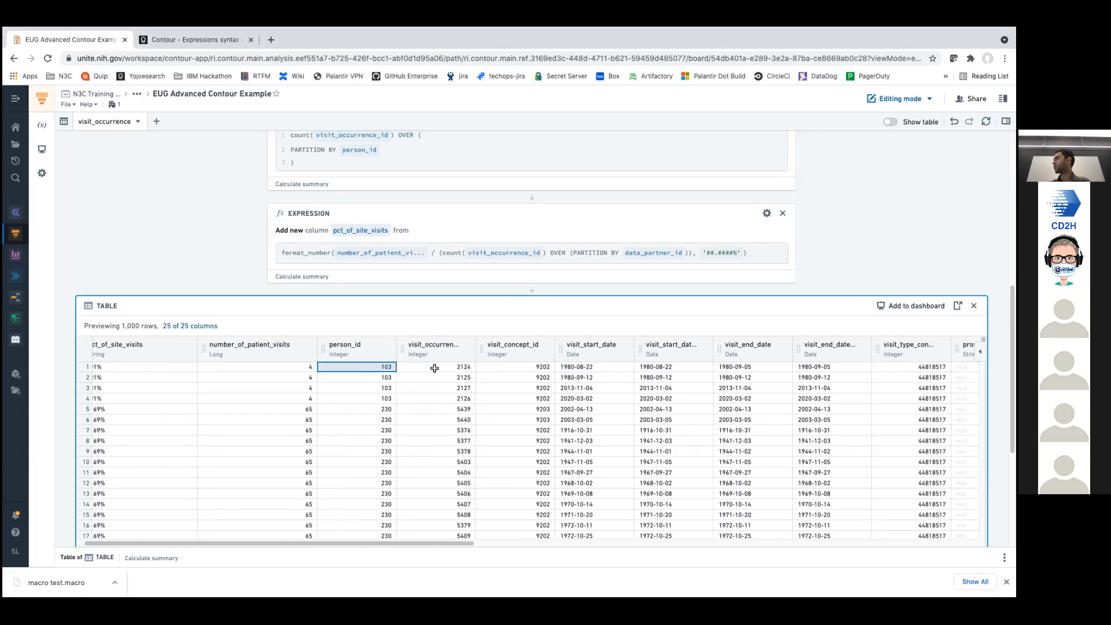
click(449, 370)
click(606, 371)
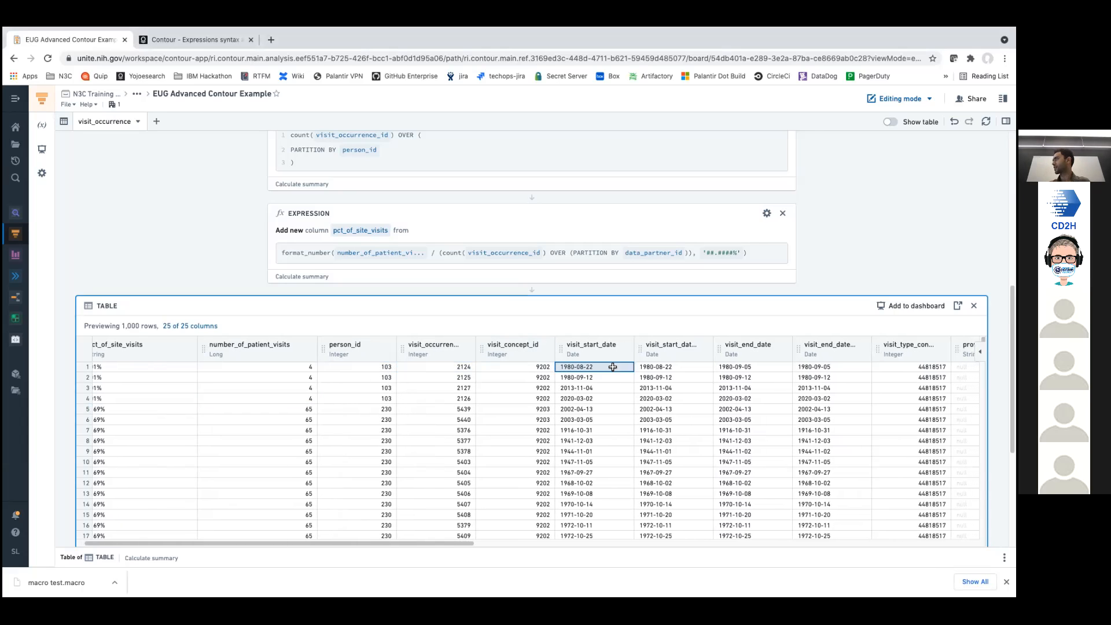
click(593, 407)
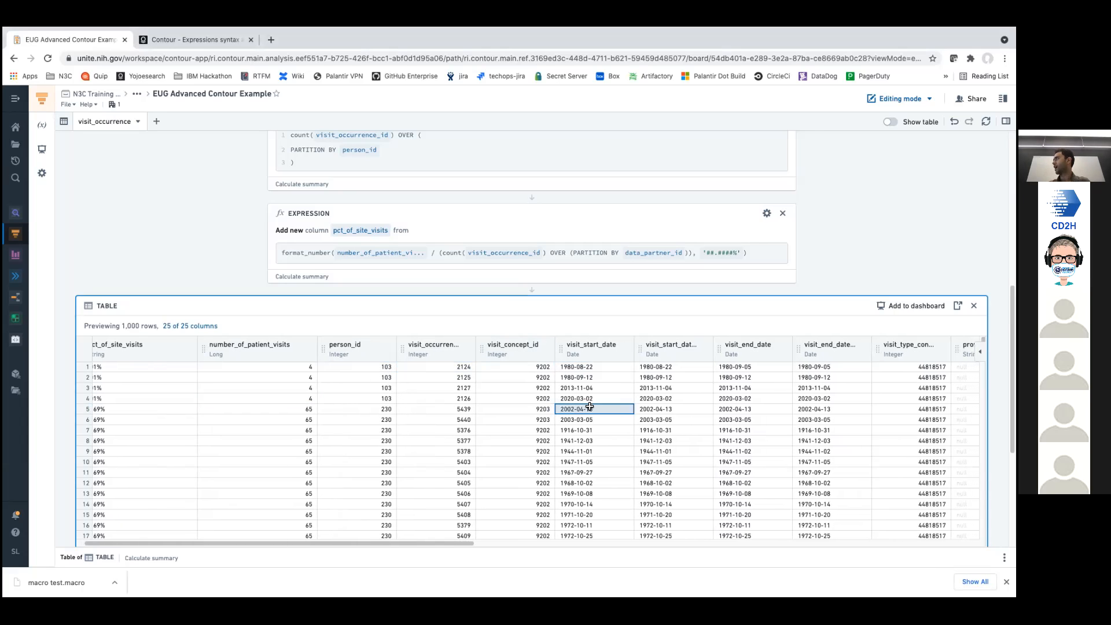
click(310, 408)
click(612, 409)
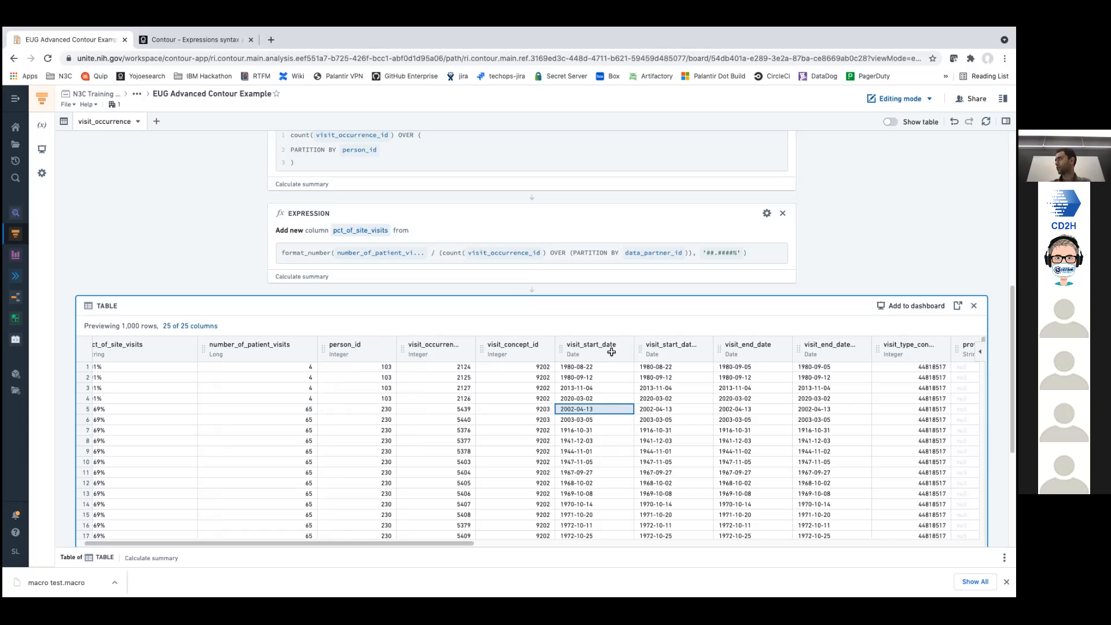
- Add an Expression board below the last table and open its editor to write a new column
click(548, 291)
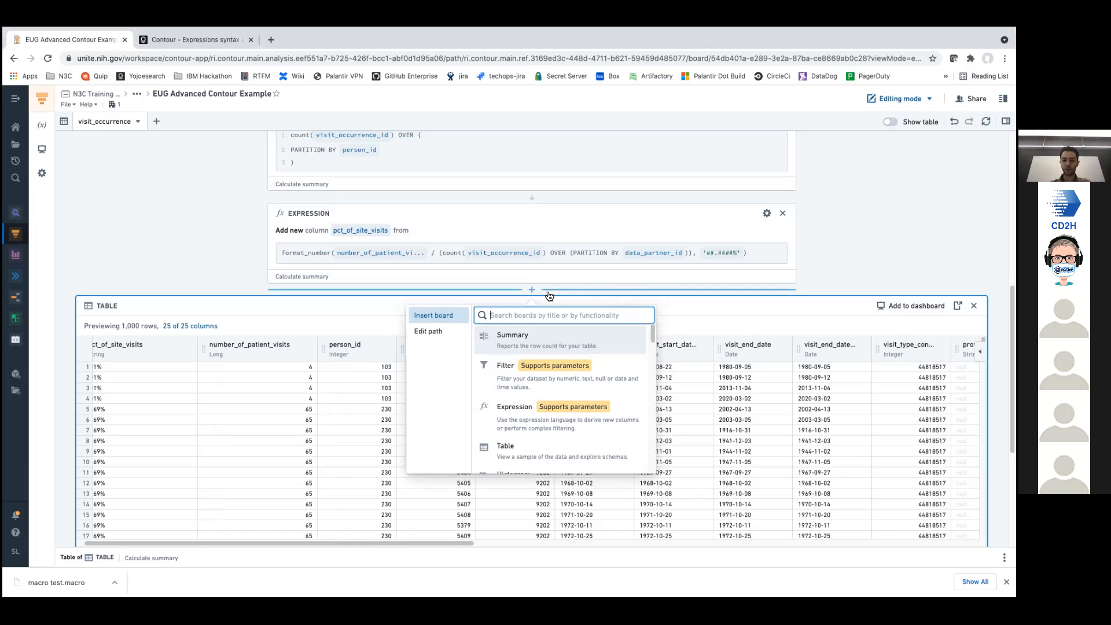
click(886, 276)
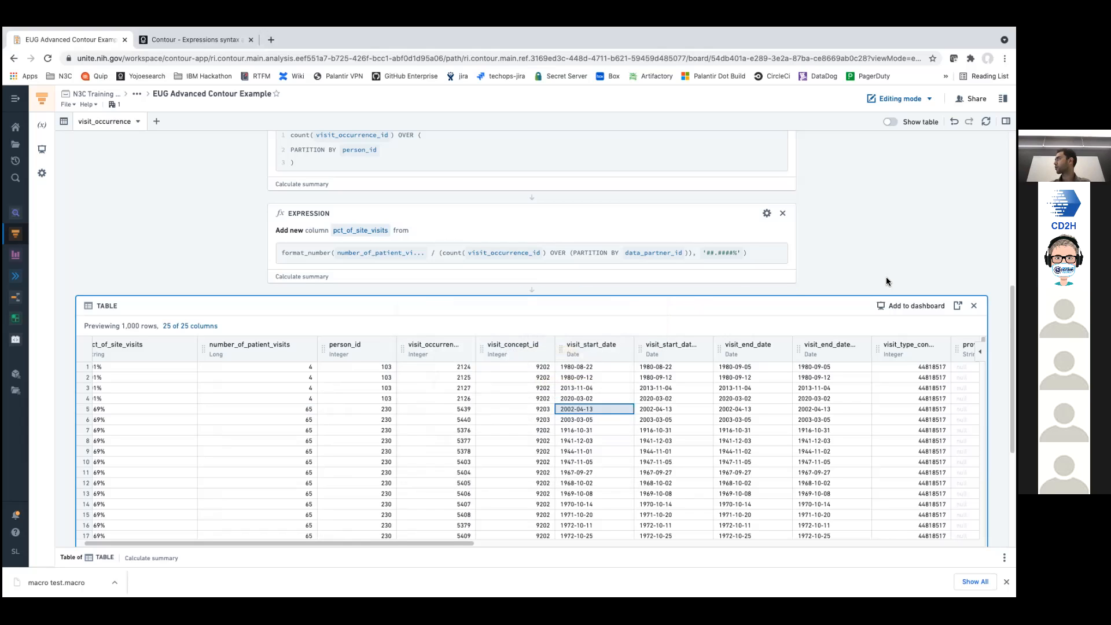
scroll(887, 276, down, 4)
click(663, 347)
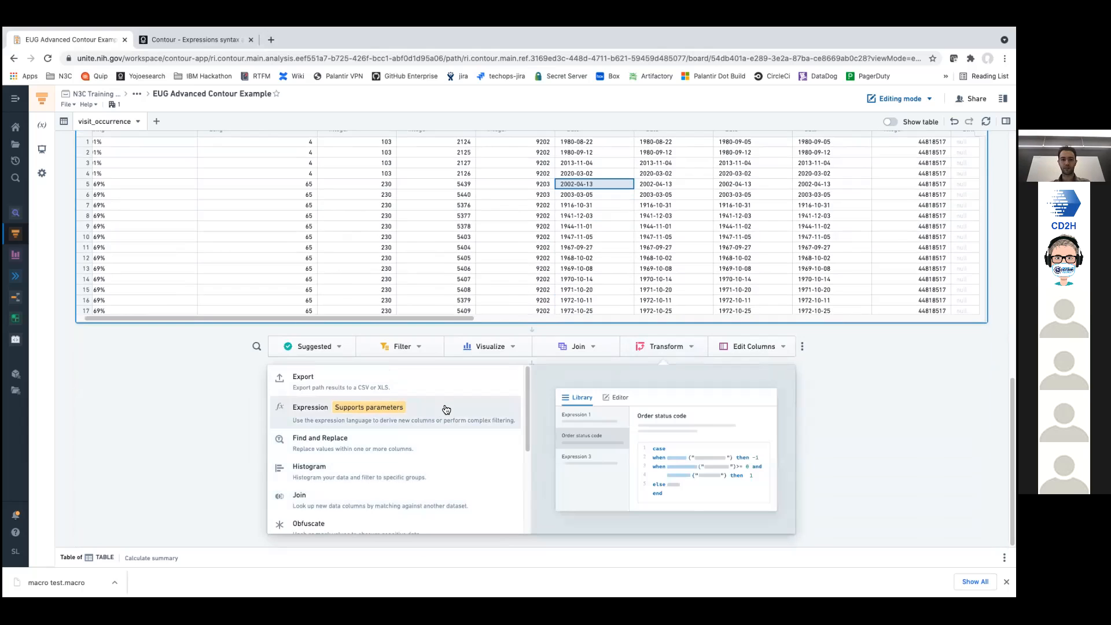
click(443, 407)
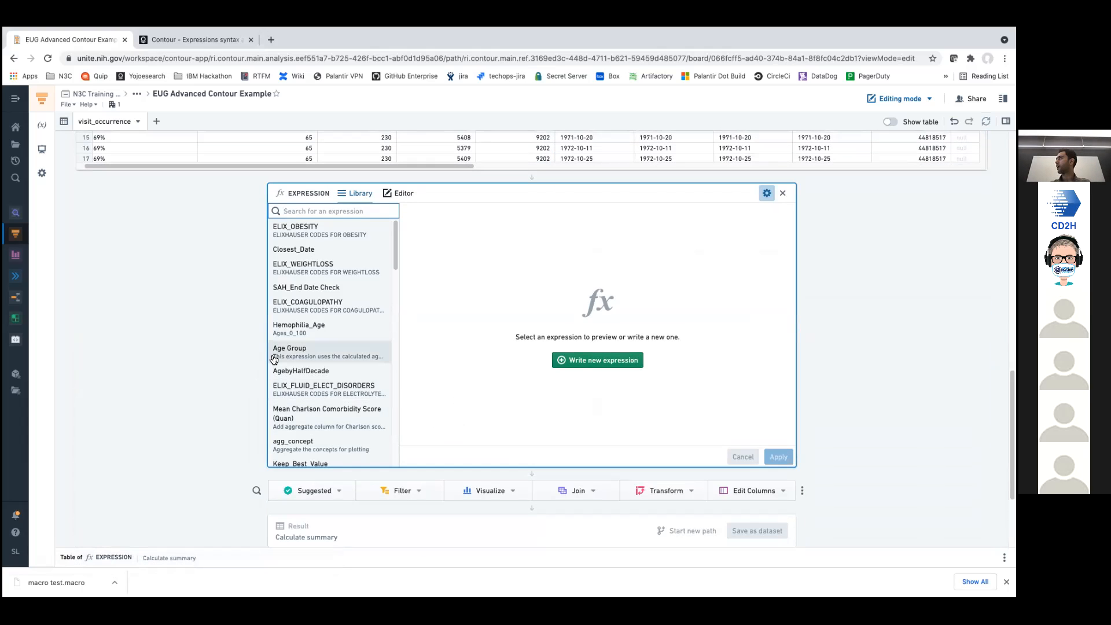
click(410, 195)
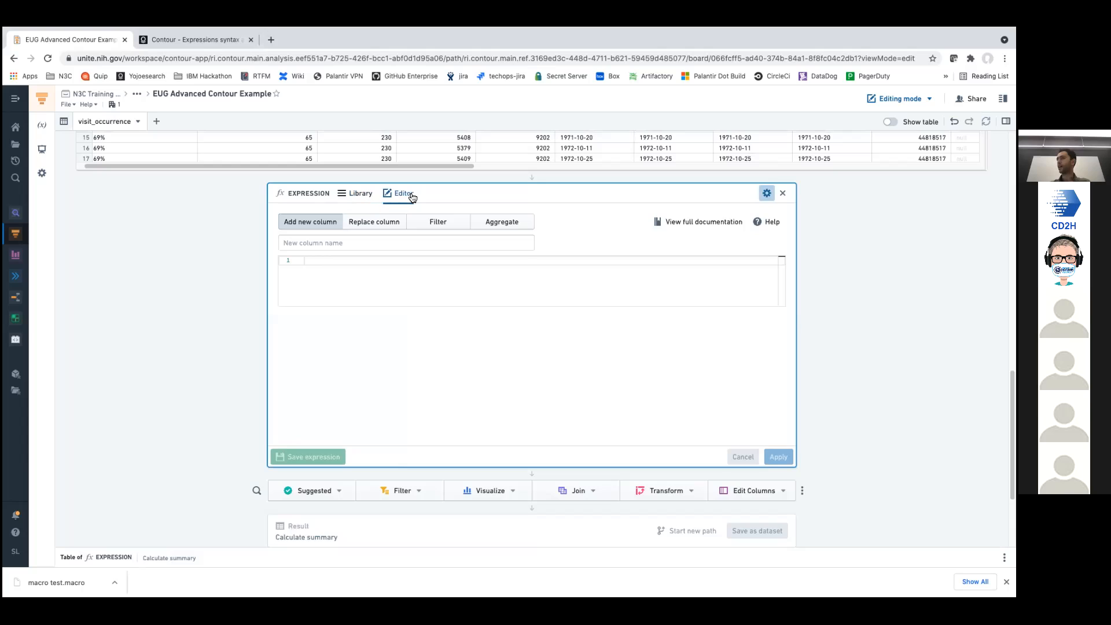
- Name the new column in the Expression board running_number_of_visits
click(493, 243)
text(runnin)
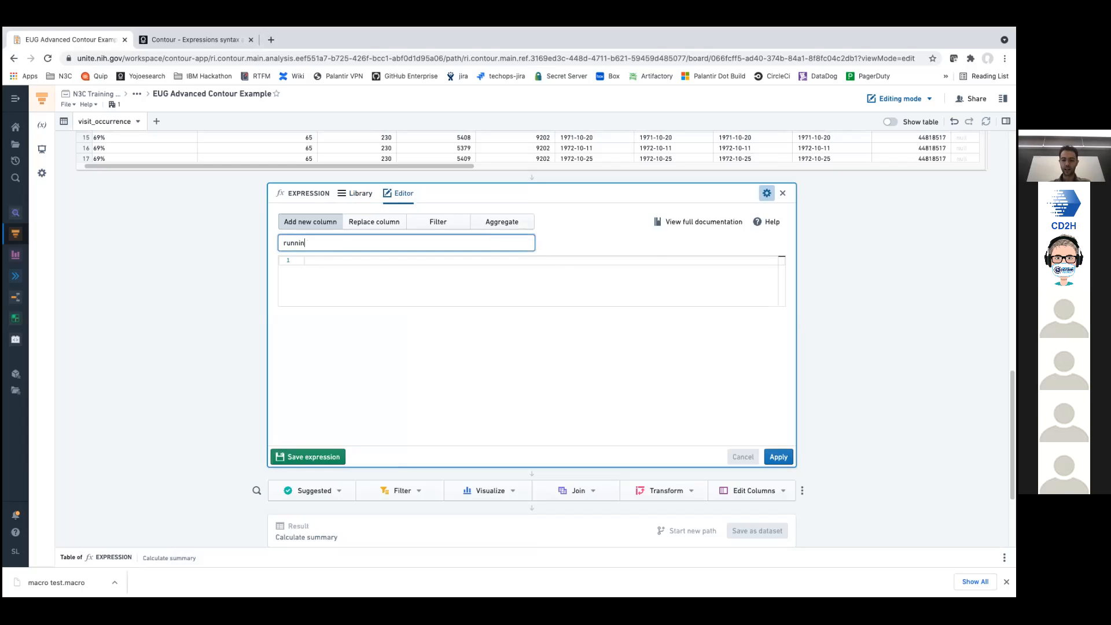
text(g_number_of_visist)
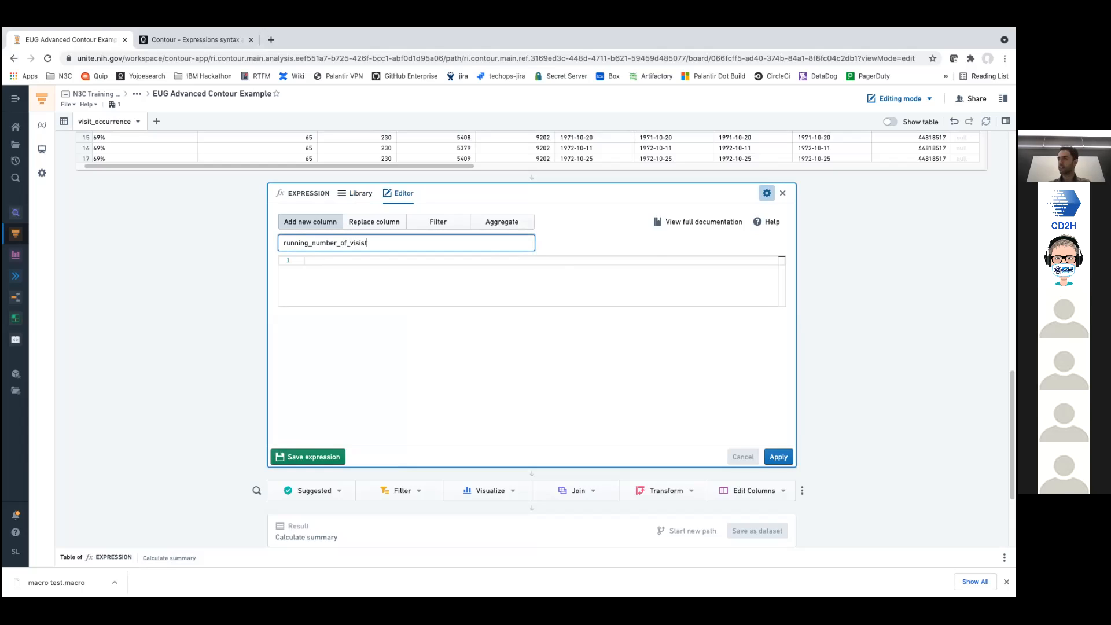
key(BackSpace)
text(ts)
click(305, 261)
- Insert a Histogram board between the table of visits and the running_number_of_visits Expression board
scroll(531, 338, up, 1)
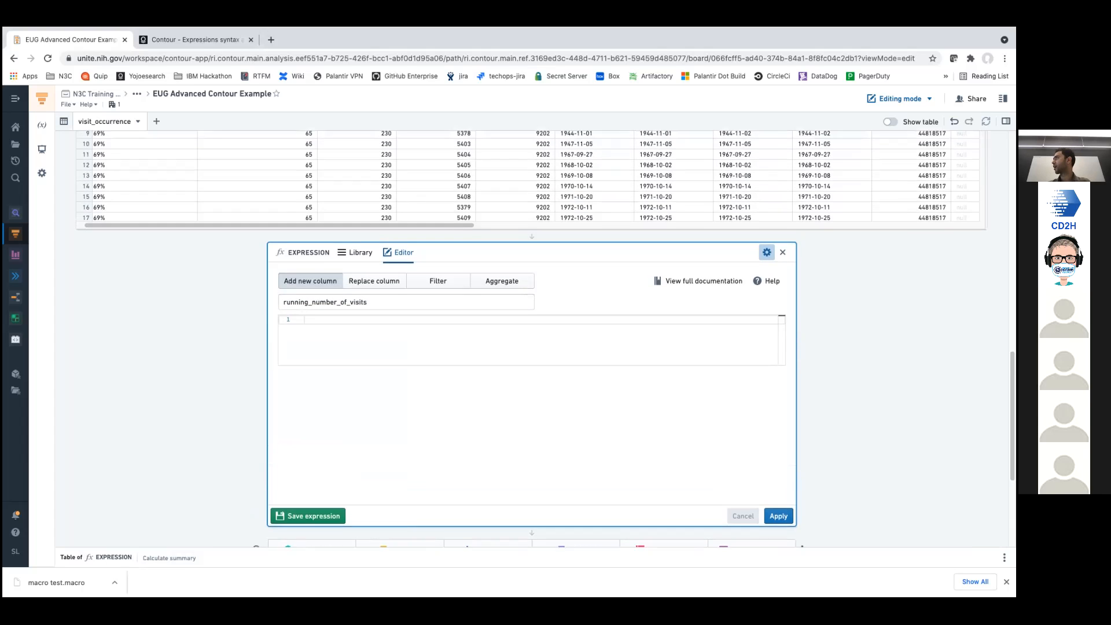
scroll(511, 331, up, 2)
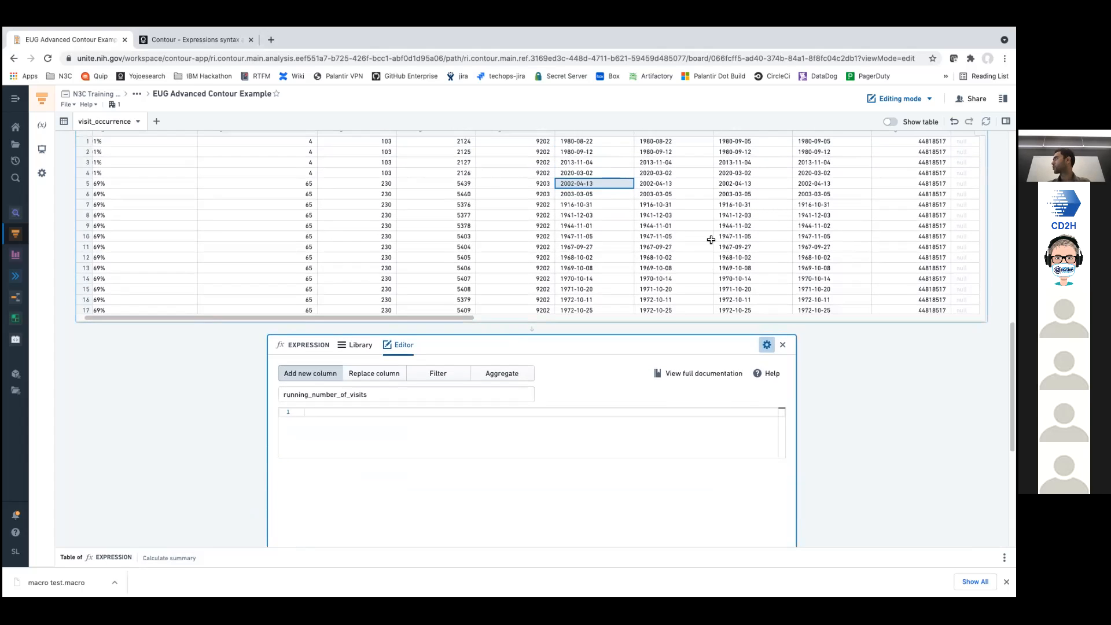
scroll(711, 239, up, 2)
scroll(711, 239, right, 10)
scroll(710, 239, right, 2)
scroll(738, 199, up, 1)
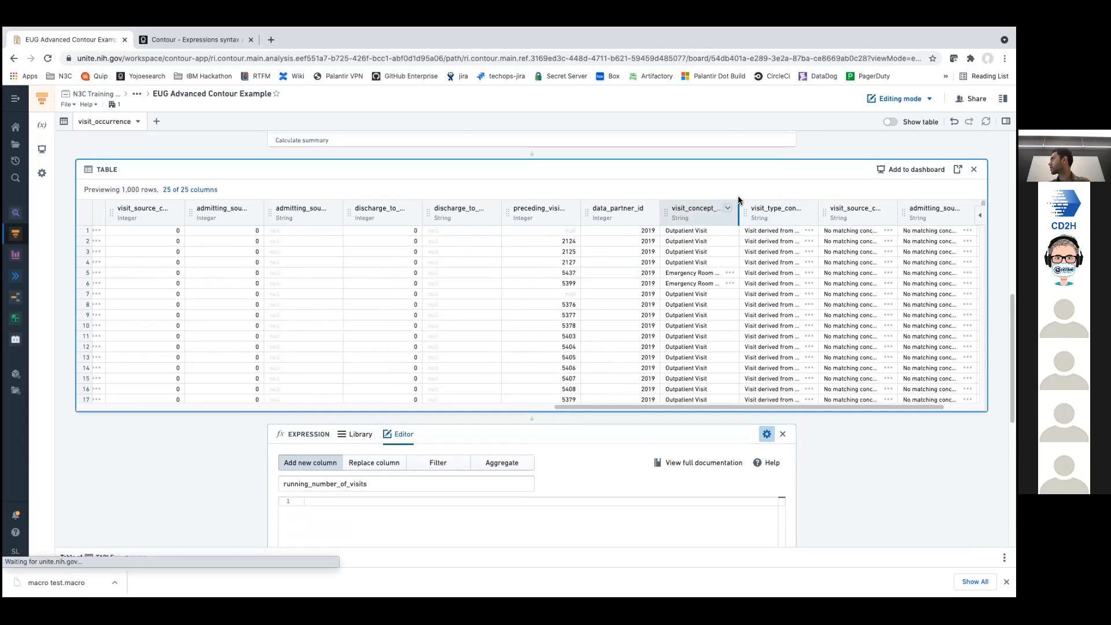
click(532, 443)
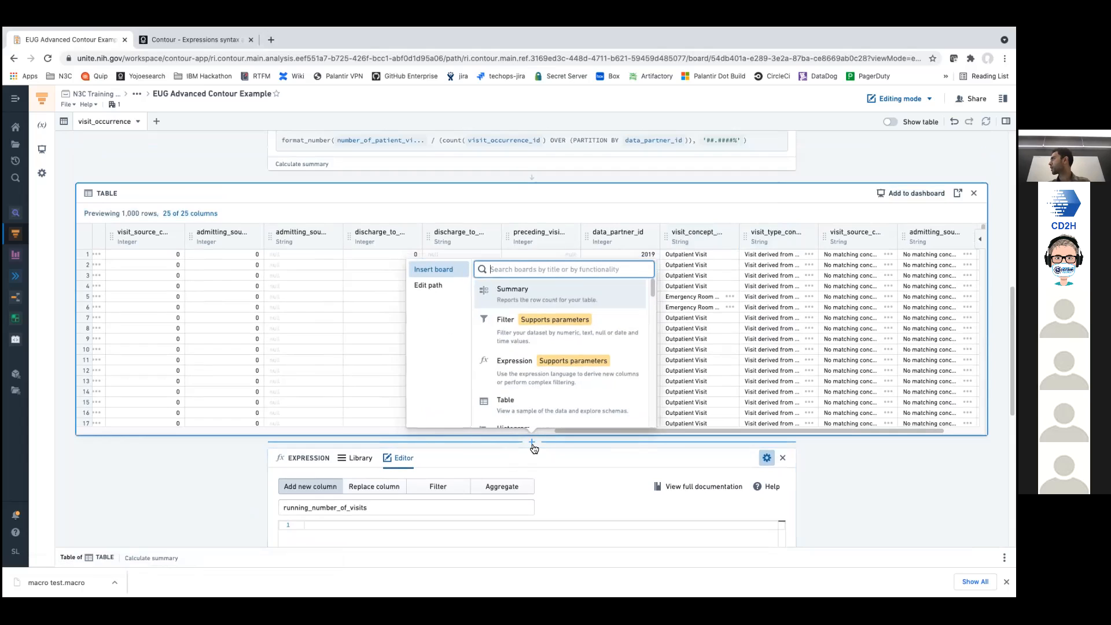
text(his)
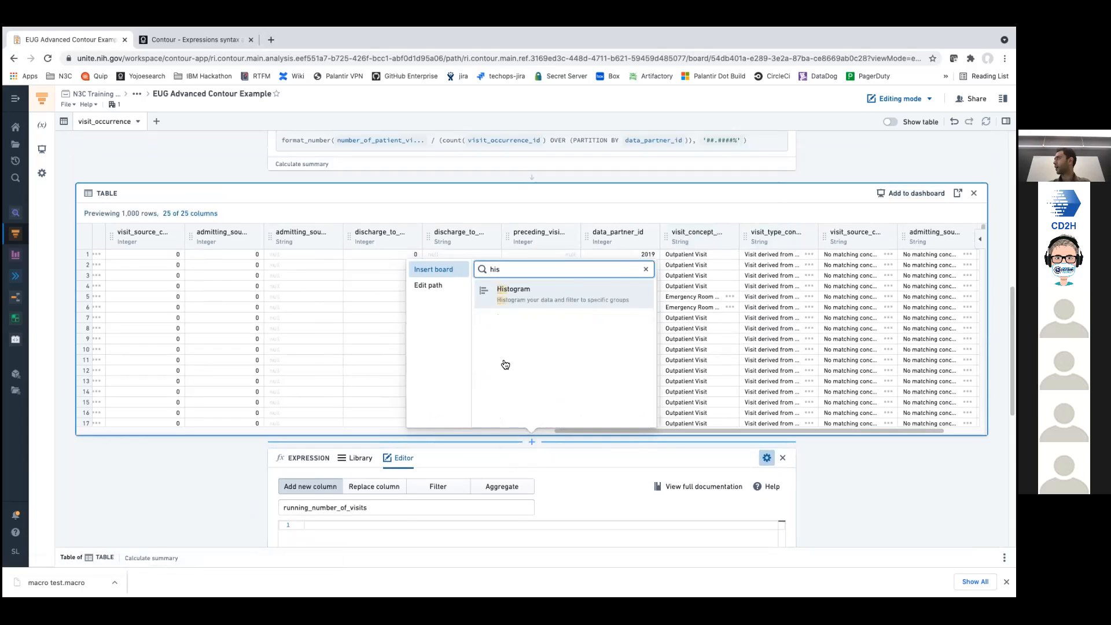
click(605, 289)
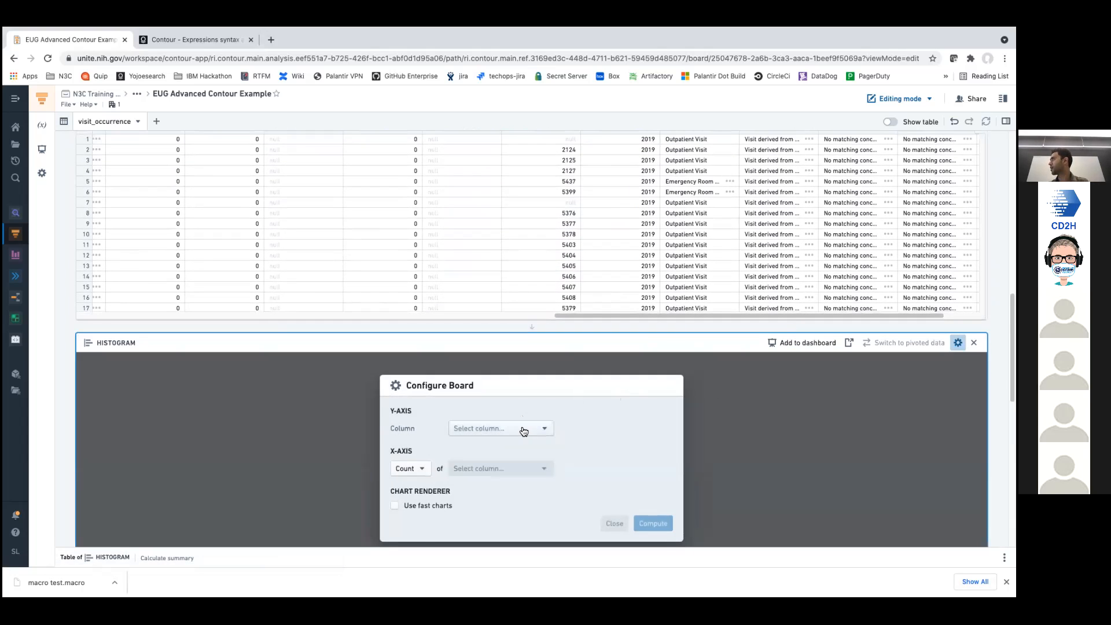
- Set the histogram's y-axis column to visit_concept_name and compute the board
click(523, 429)
text(concep)
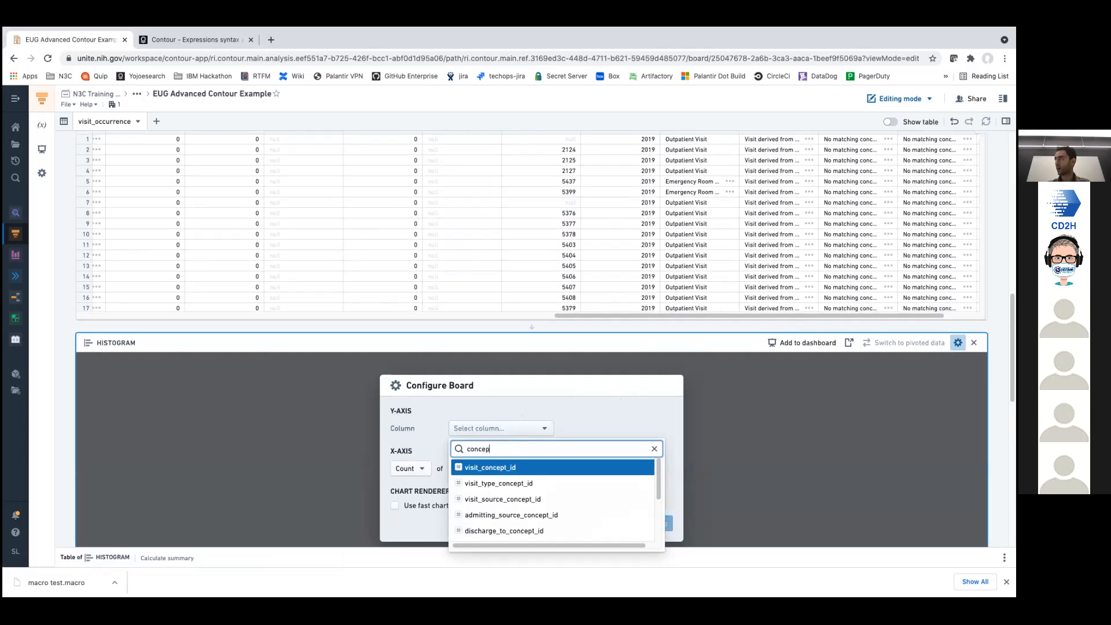
text(t_name)
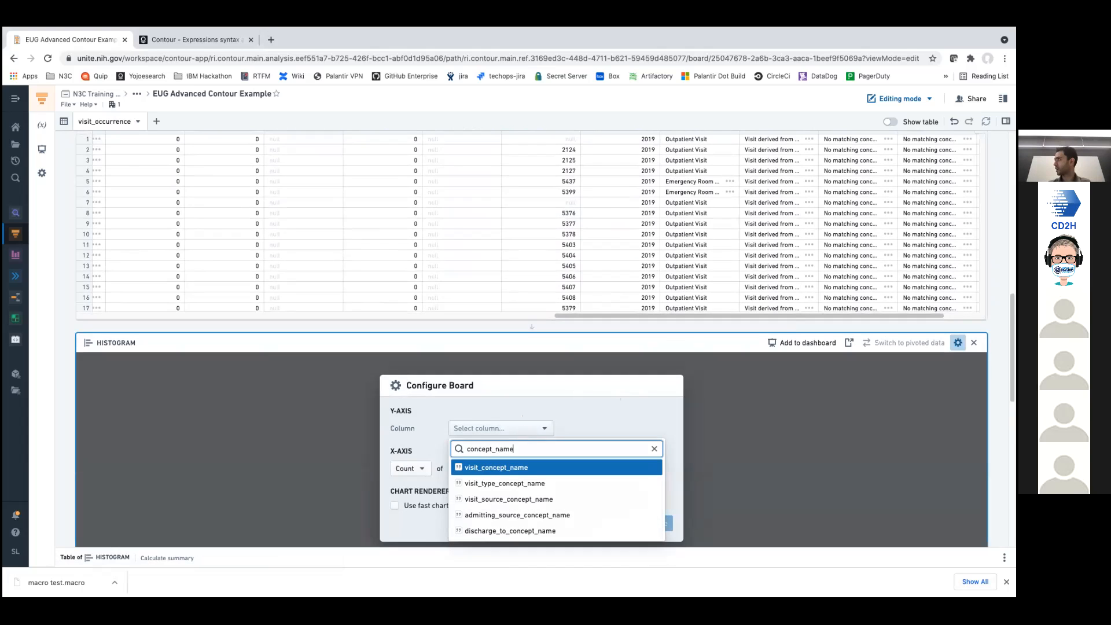
click(487, 467)
click(660, 523)
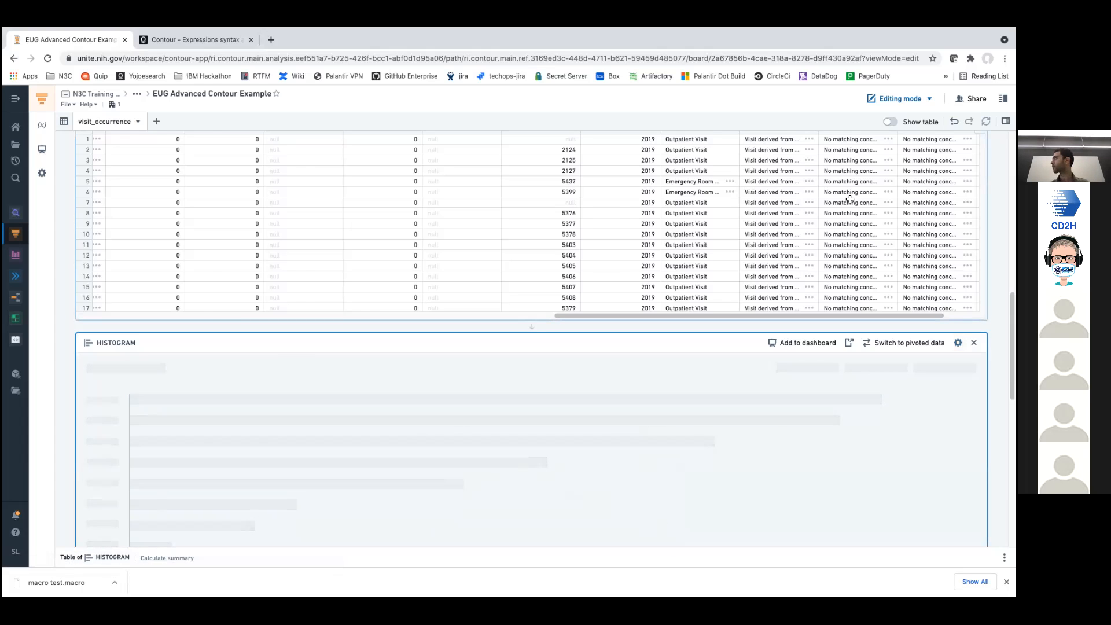
scroll(532, 340, down, 3)
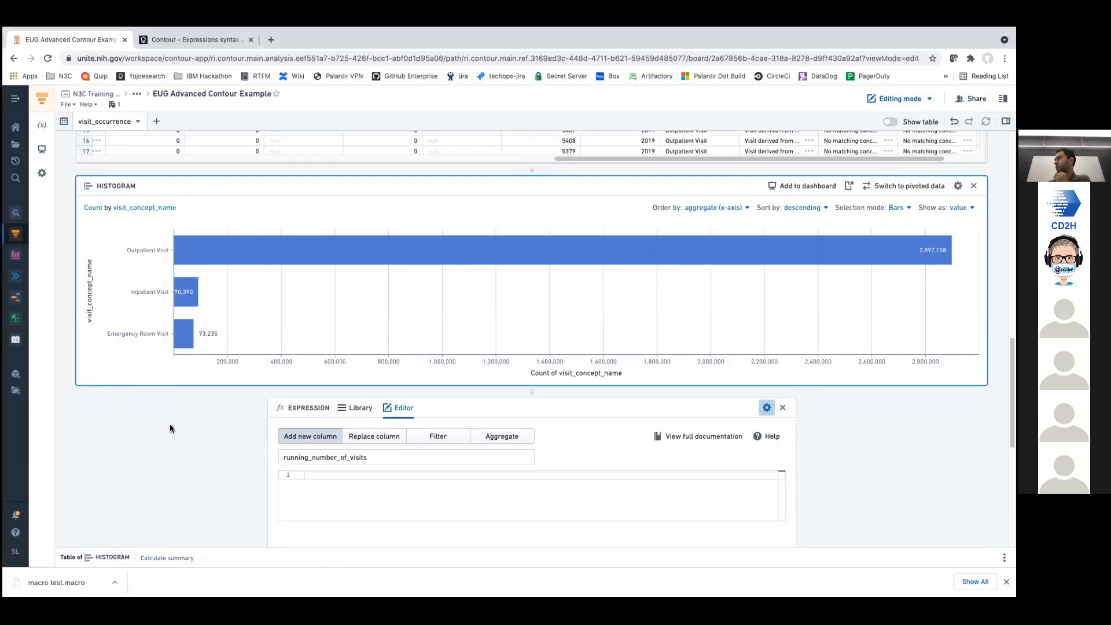
- Start the running_number_of_visits expression with count("visit_occurrence_id")
scroll(169, 440, down, 4)
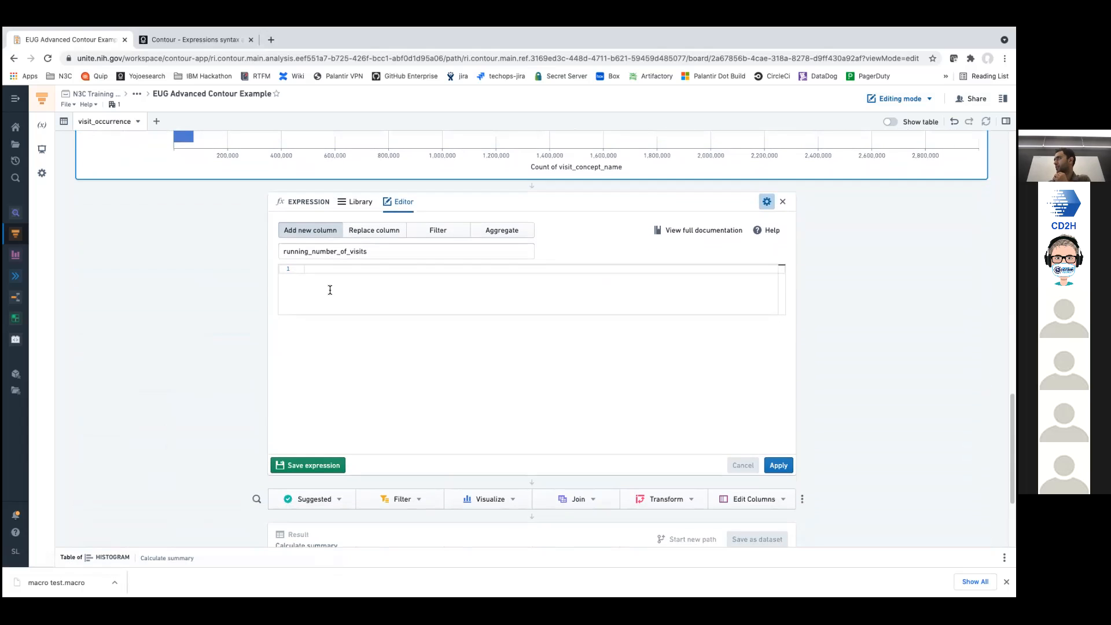
click(401, 253)
scroll(257, 293, up, 2)
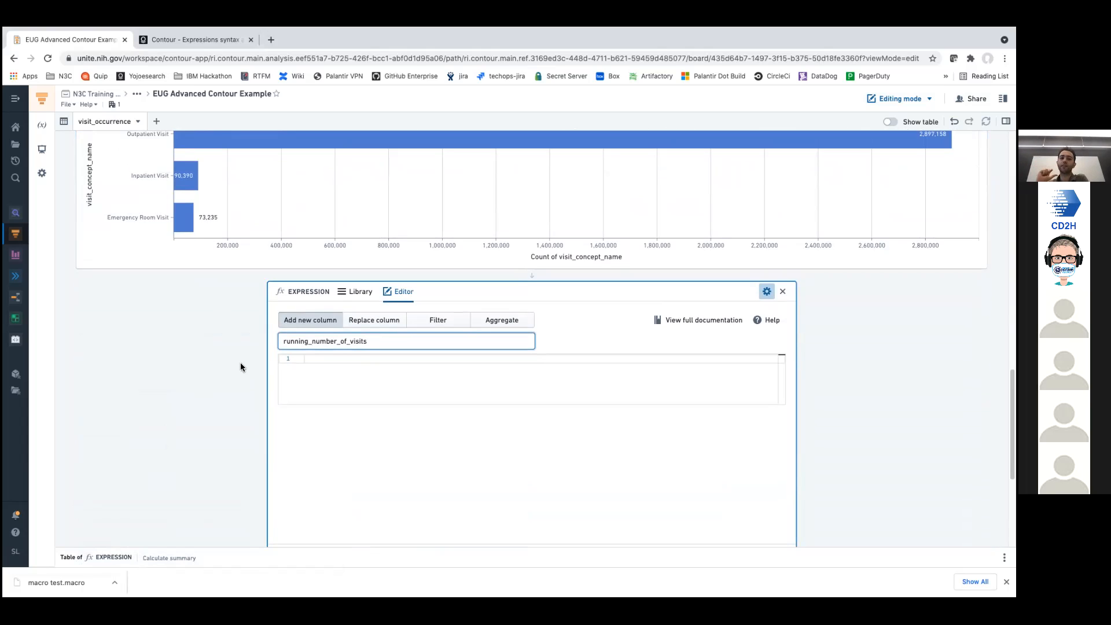
scroll(242, 347, up, 1)
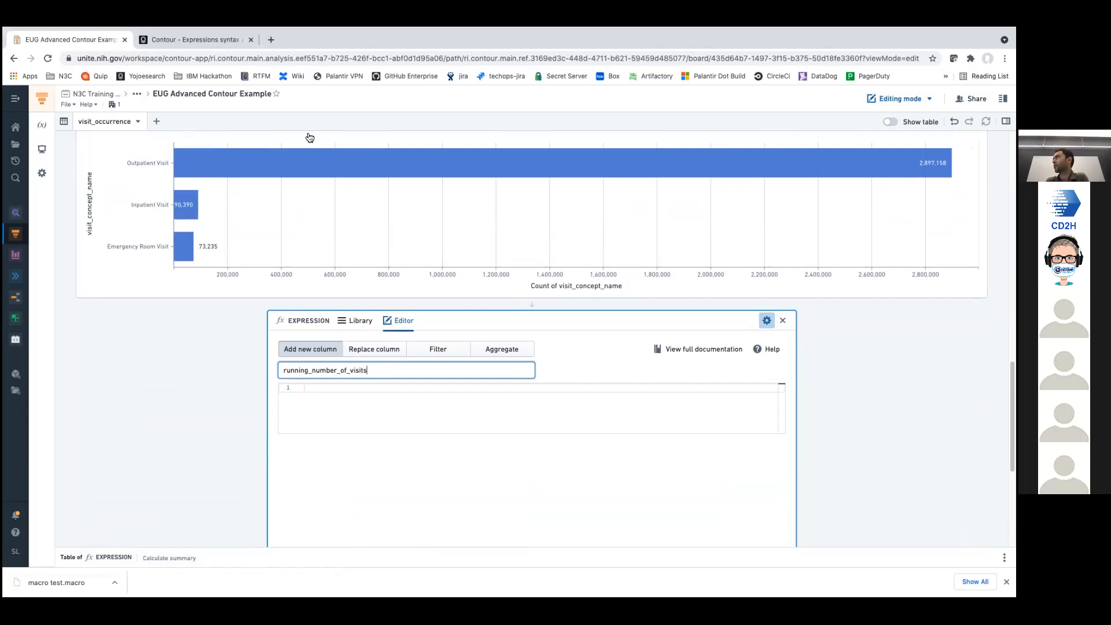
mouse_move(188, 206)
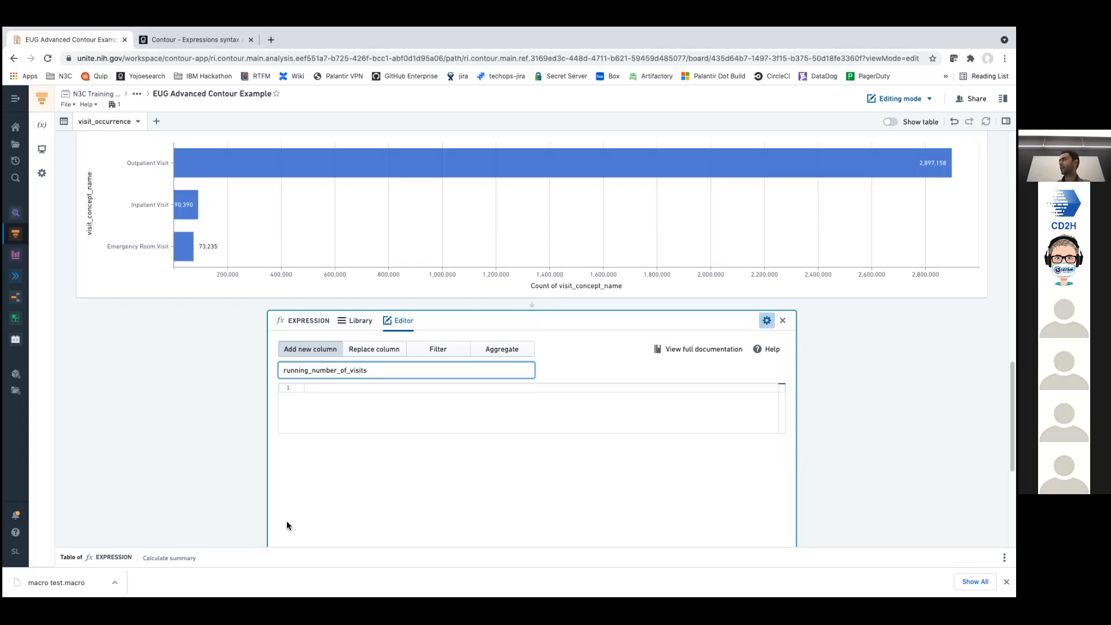
click(304, 387)
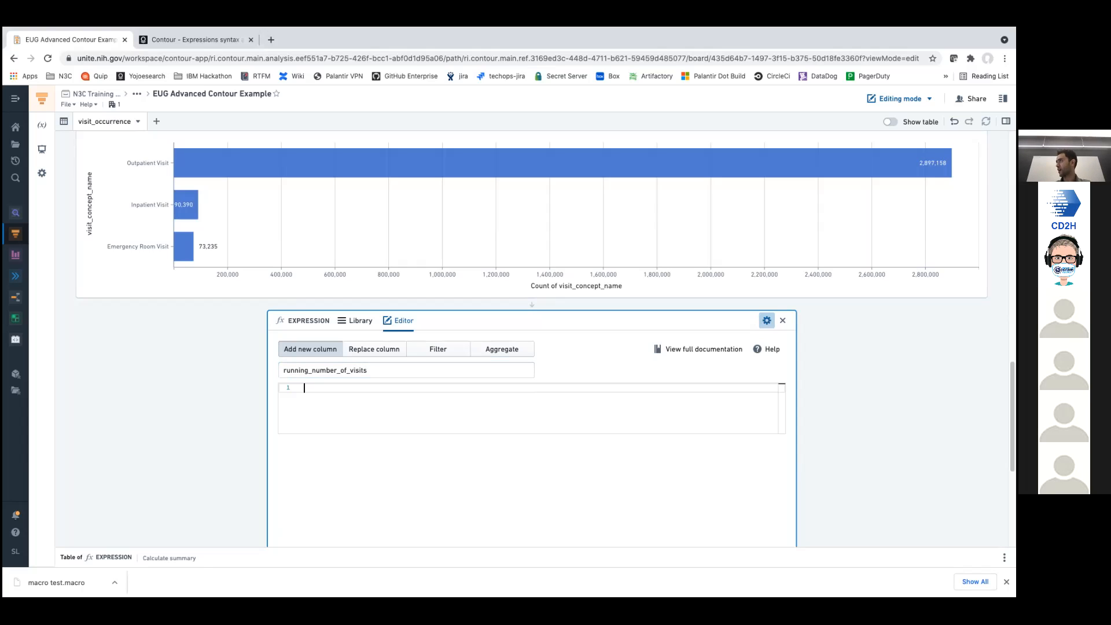
text(c)
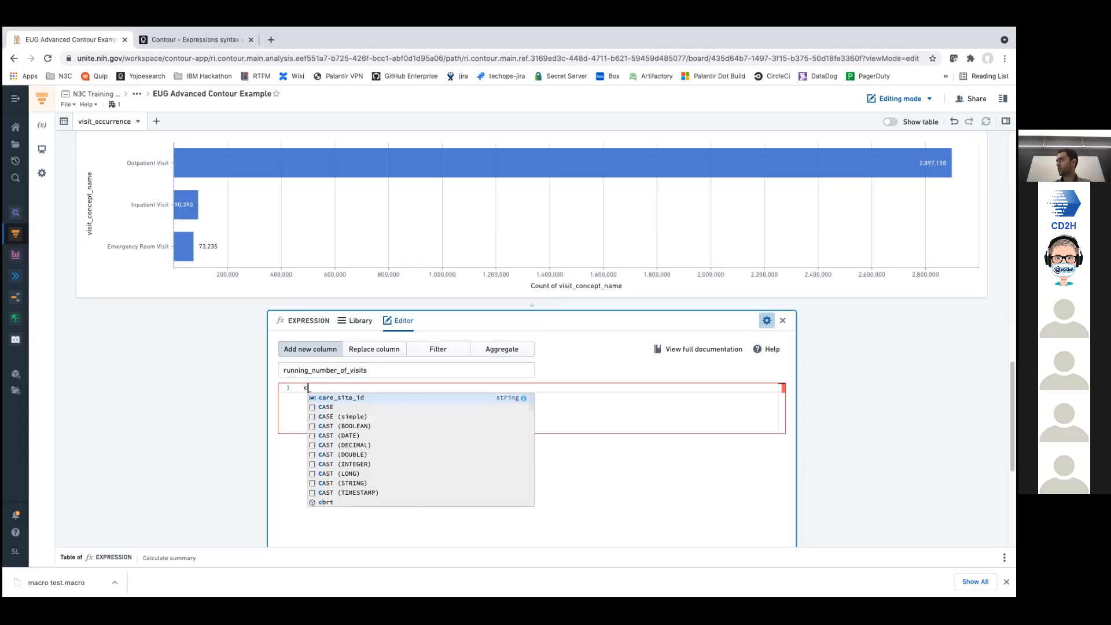
text(oun)
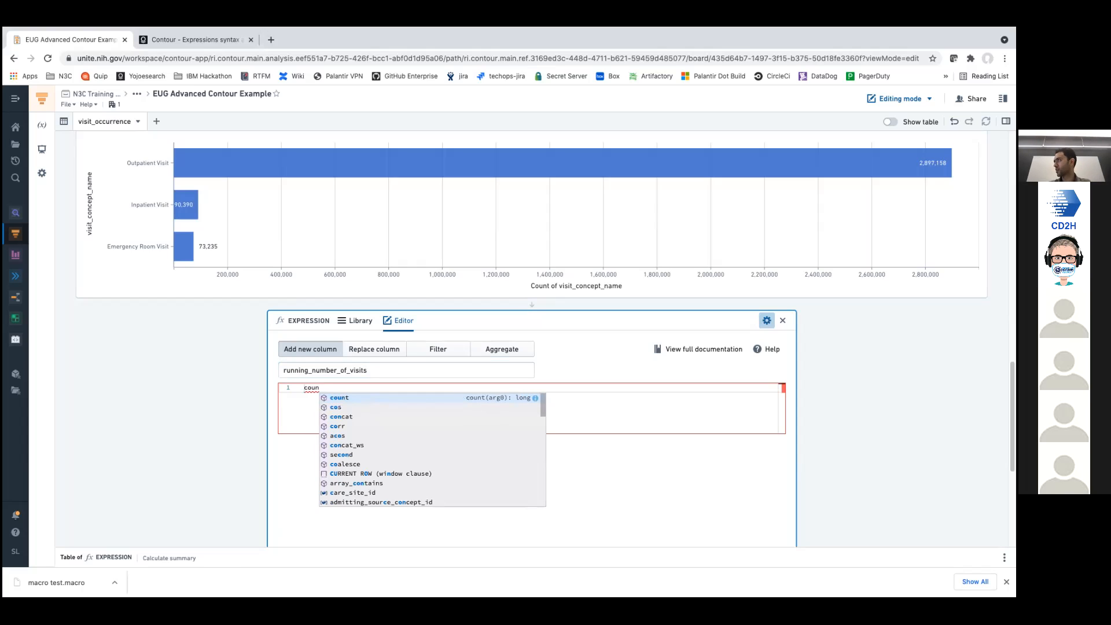
key(Return)
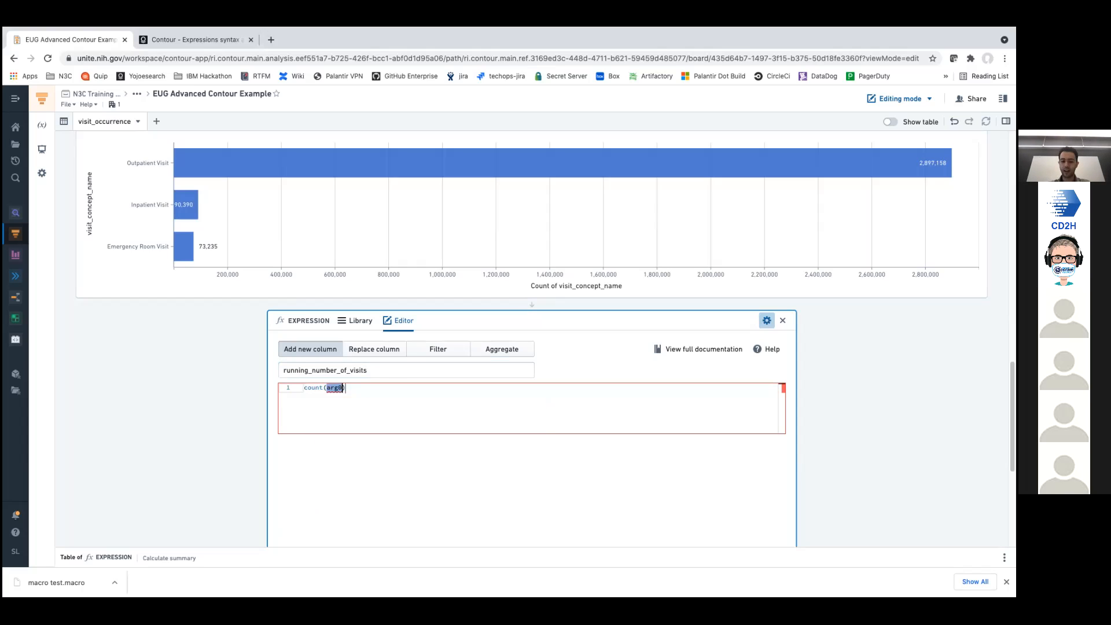
text(visit_occu)
key(Return)
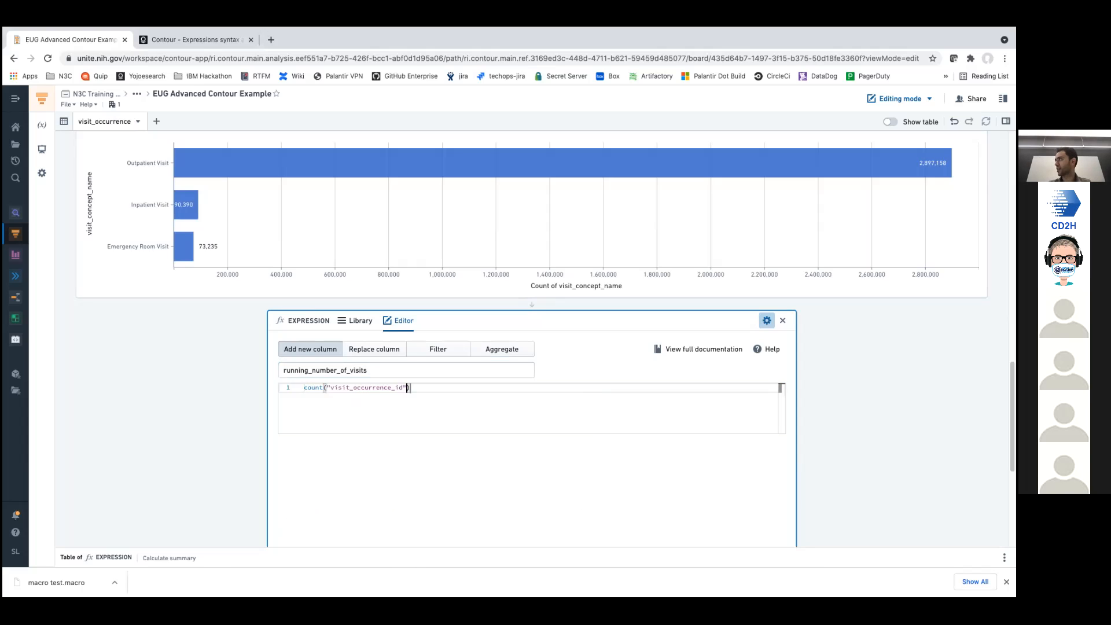
- Append an OVER window clause to the count and partition it by "person_id"
text(over)
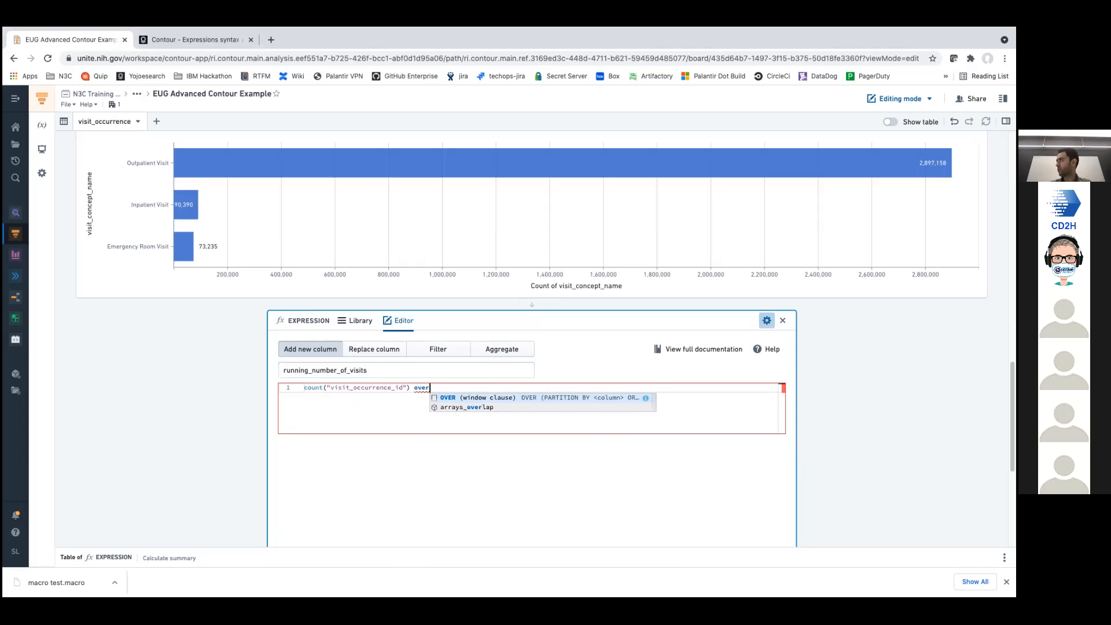
key(Return)
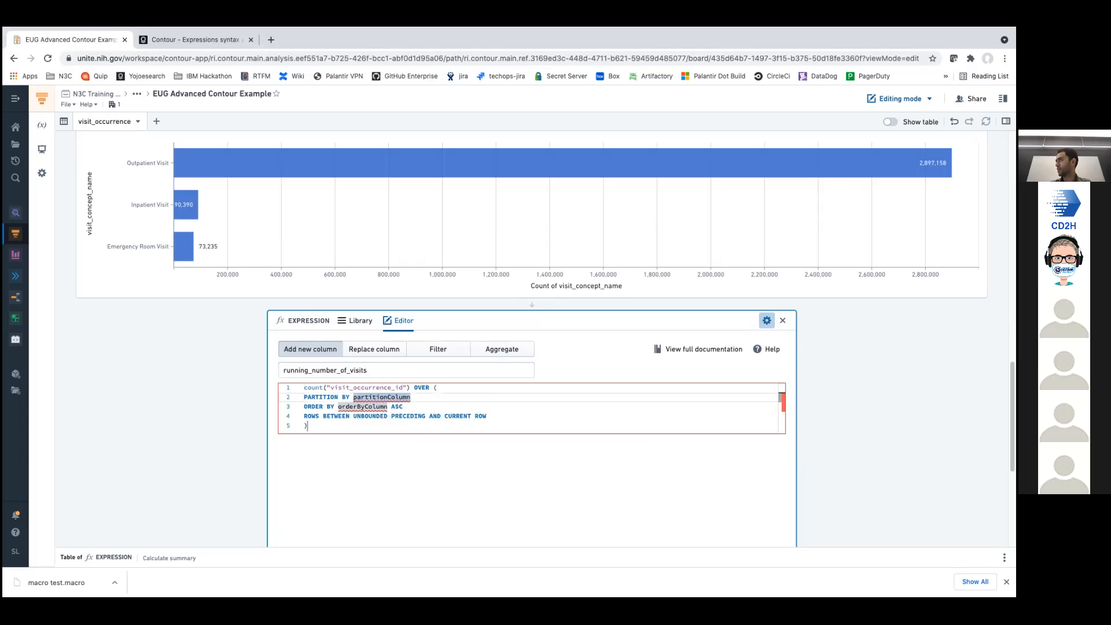
text("pers)
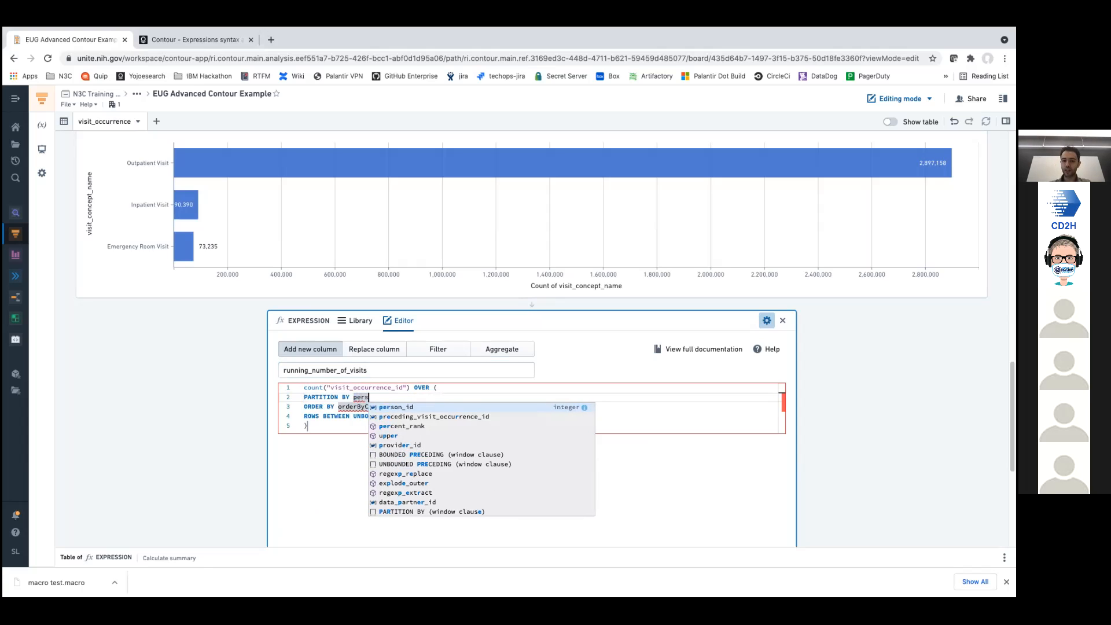
key(Return)
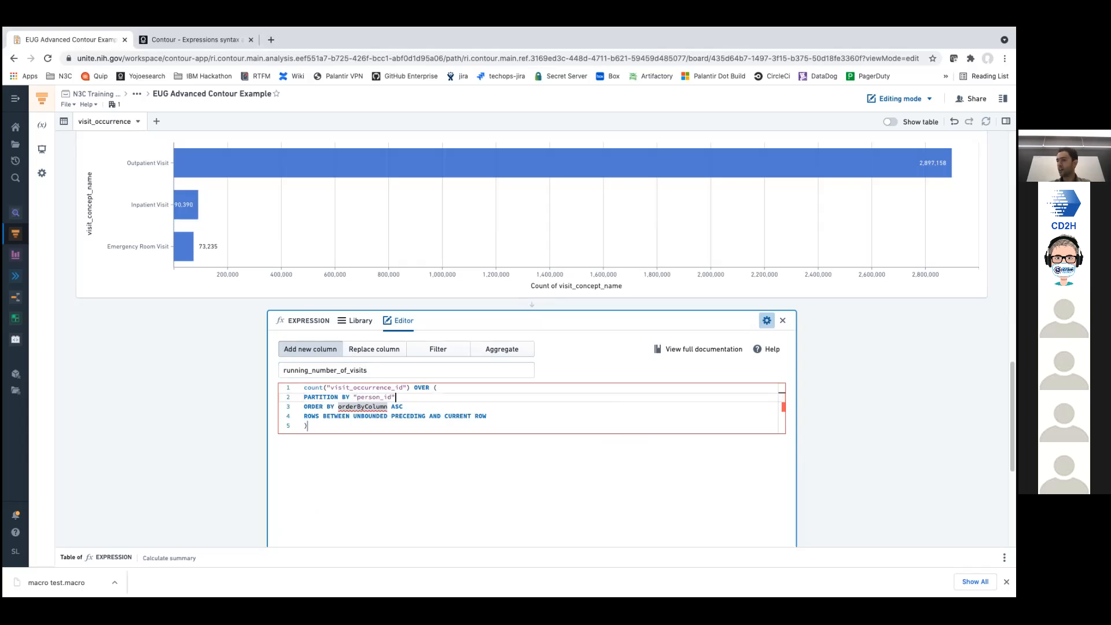
- Add "visit_concept_name" as a second PARTITION BY column after "person_id"
text(, )
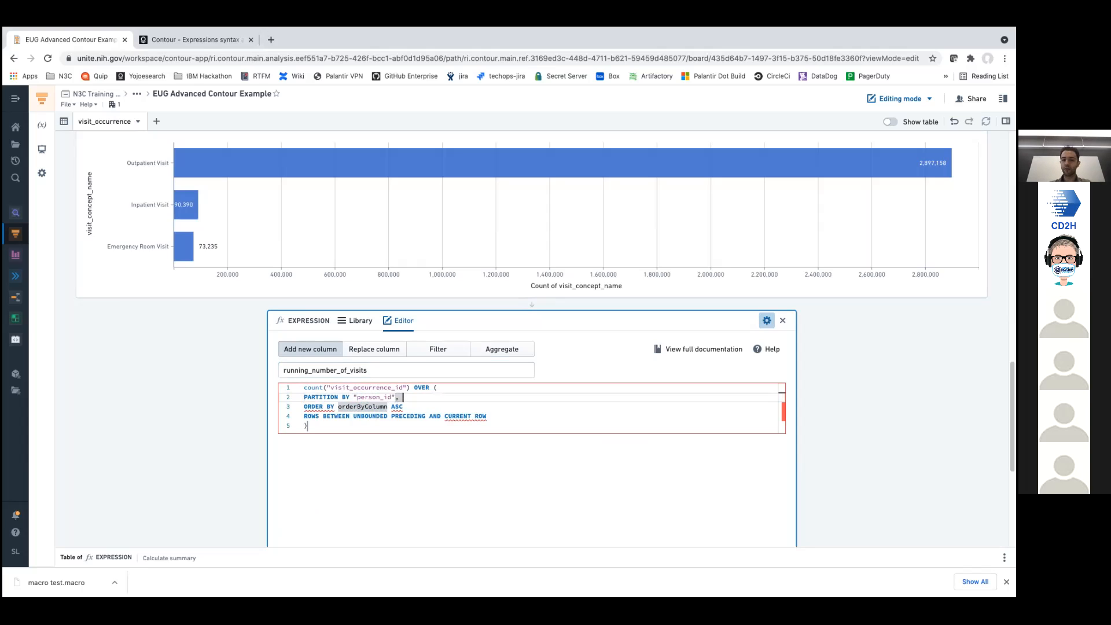
text(visit)
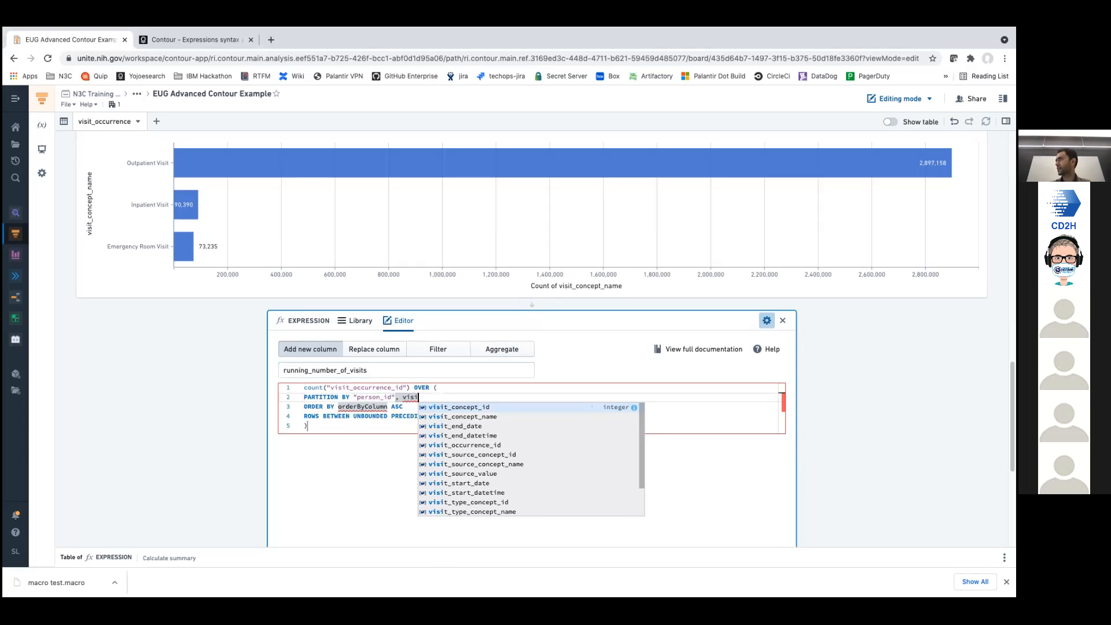
text(_conce)
key(Down)
key(Return)
key(Left)
key(alt+shift+Left)
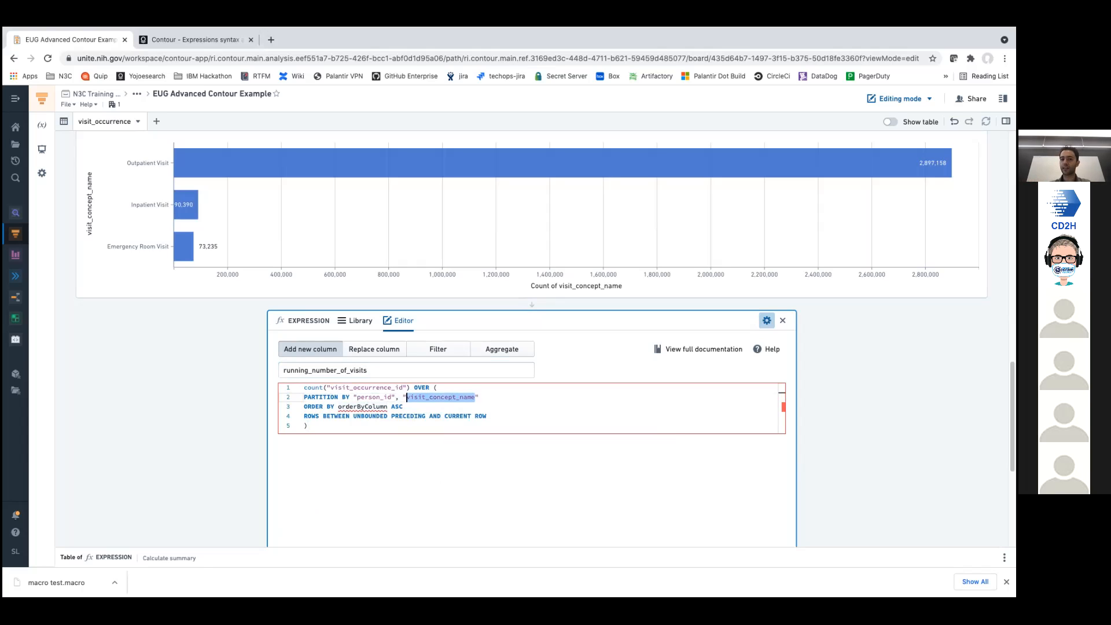
click(468, 397)
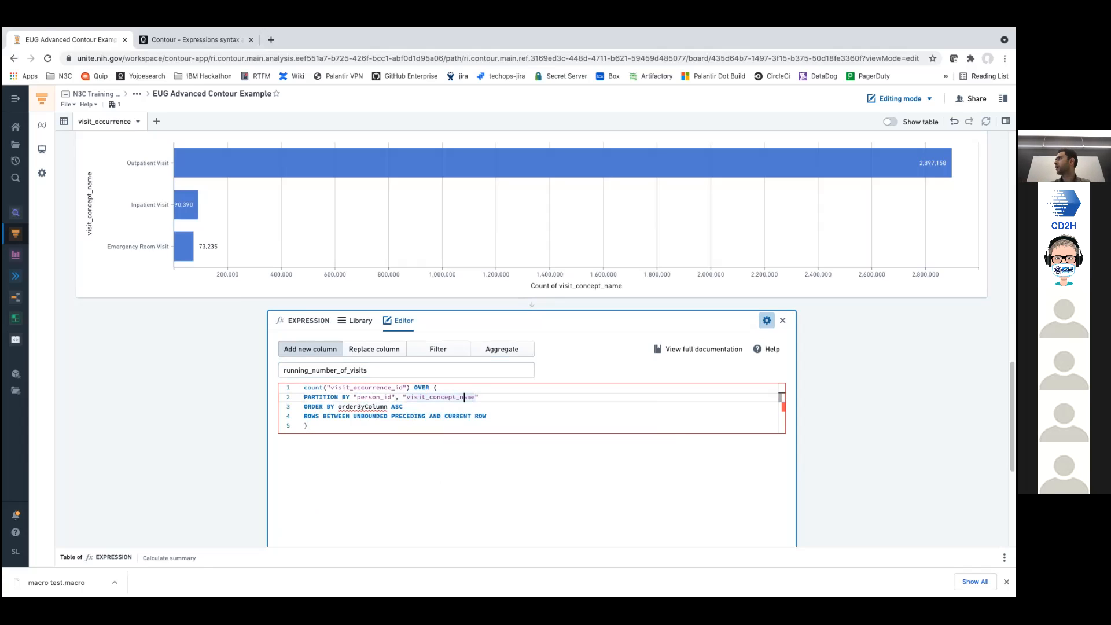
- Replace the orderByColumn placeholder in the ORDER BY clause with "visit_start_date"
click(352, 407)
double_click(351, 408)
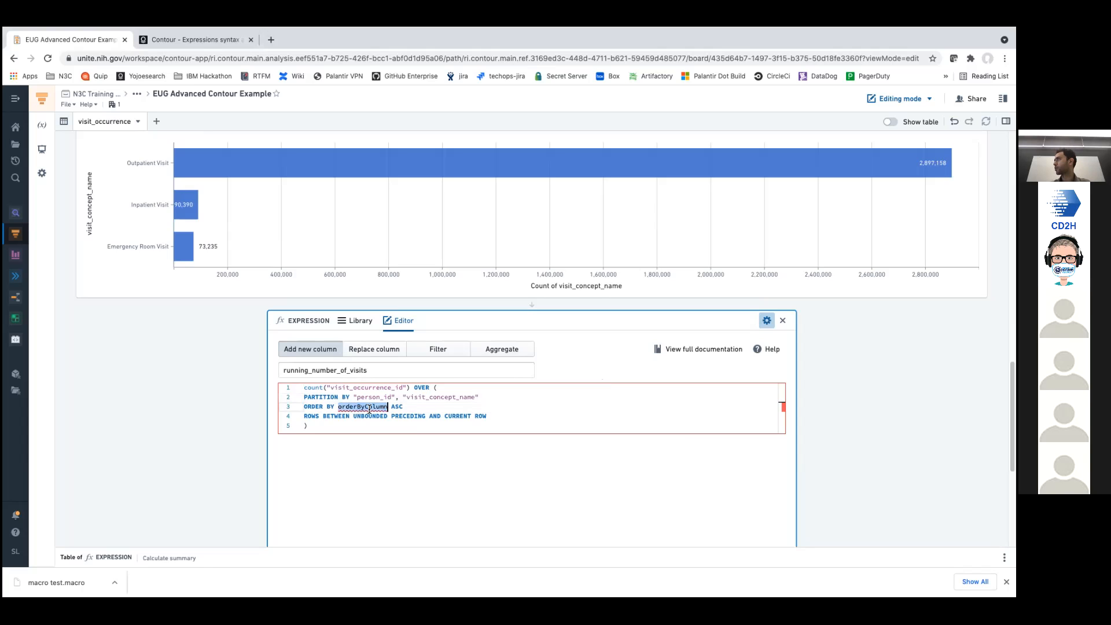
key(Right)
key(alt+shift+Left)
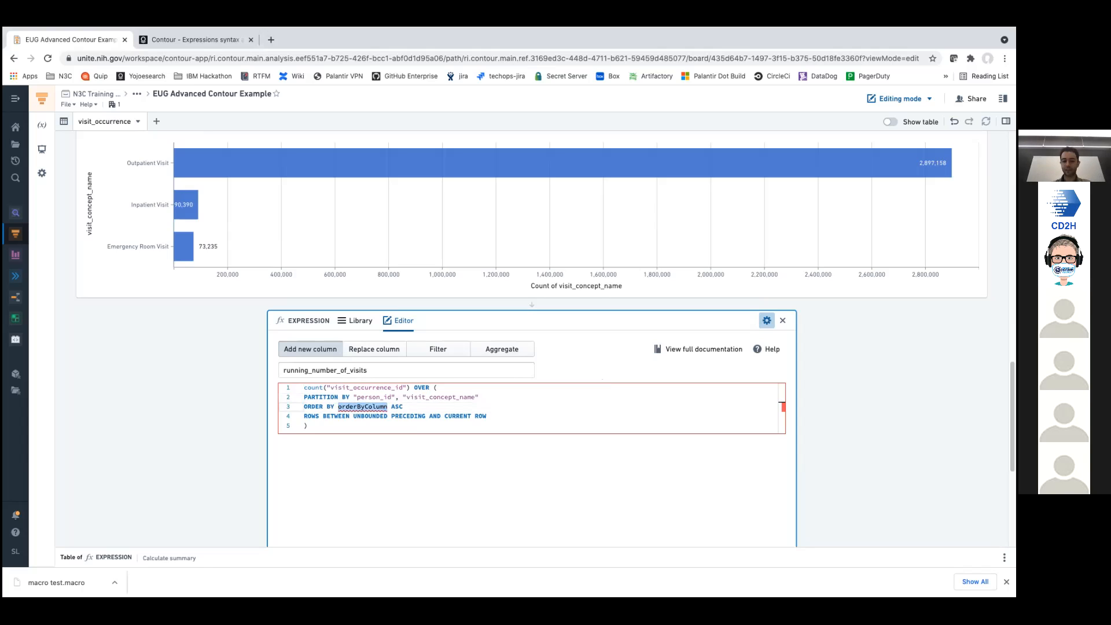
text(visist_start)
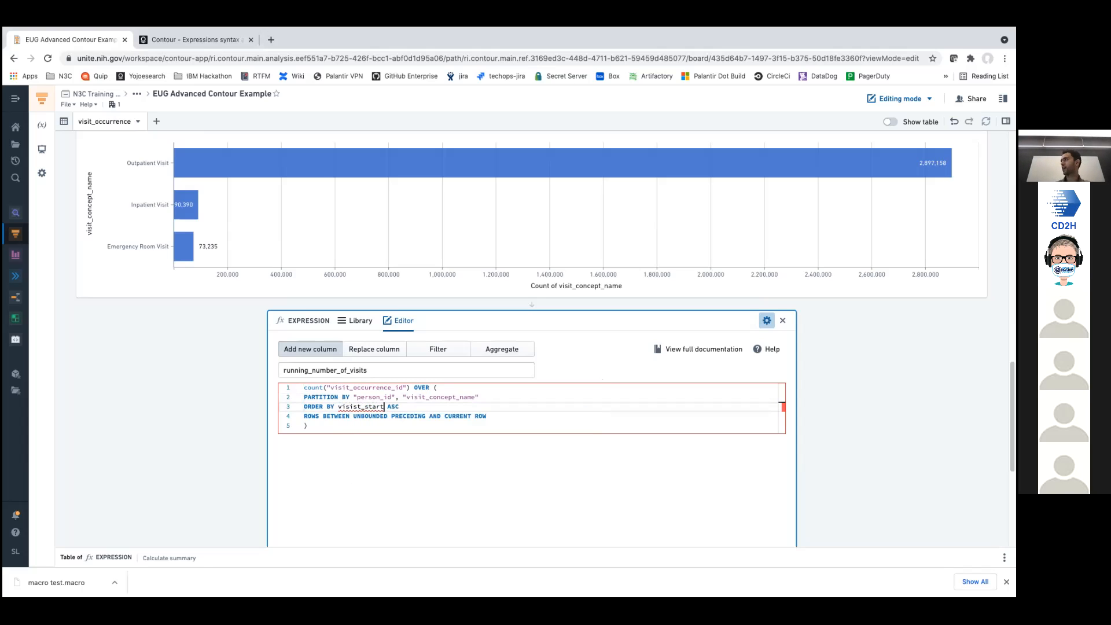
key(alt+shift+Left)
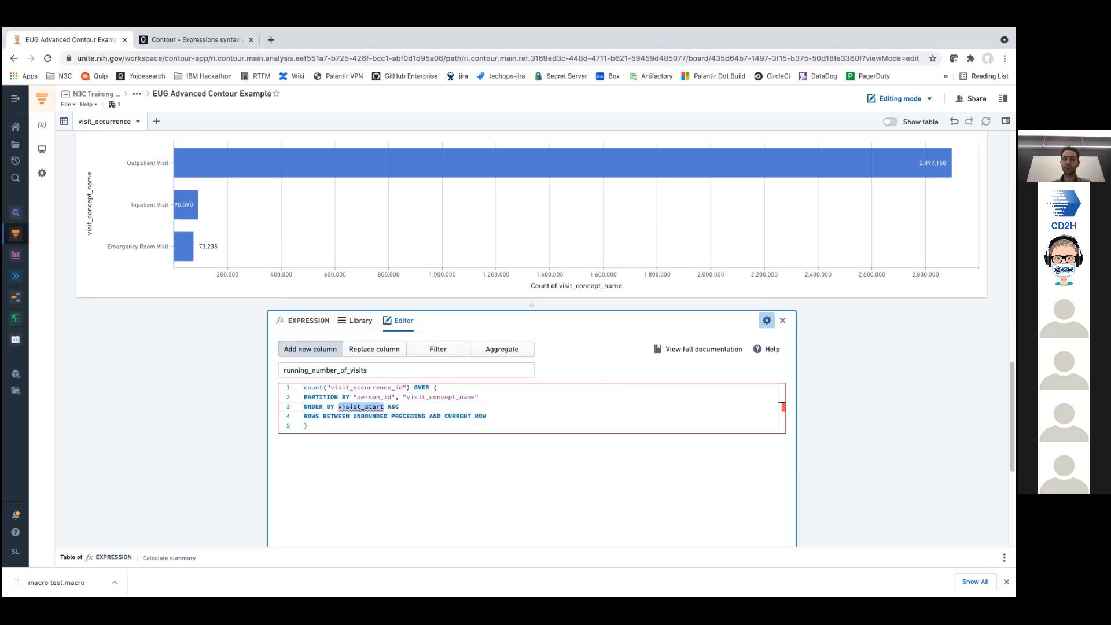
key(Right)
key(alt+shift+Left)
double_click(309, 387)
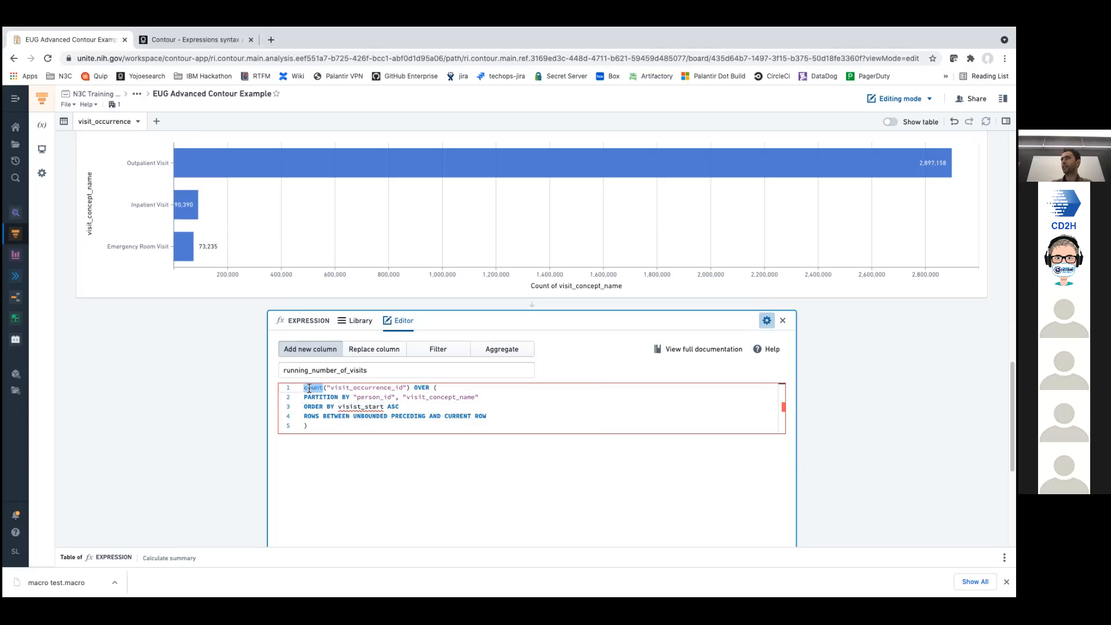
double_click(374, 405)
text(visit_s)
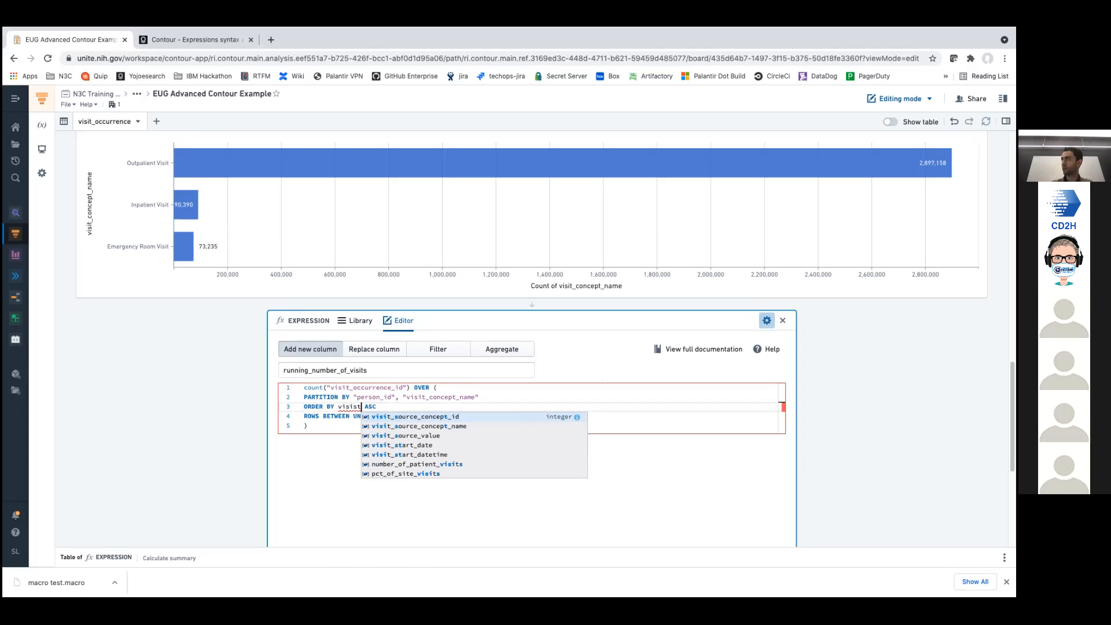
key(BackSpace)
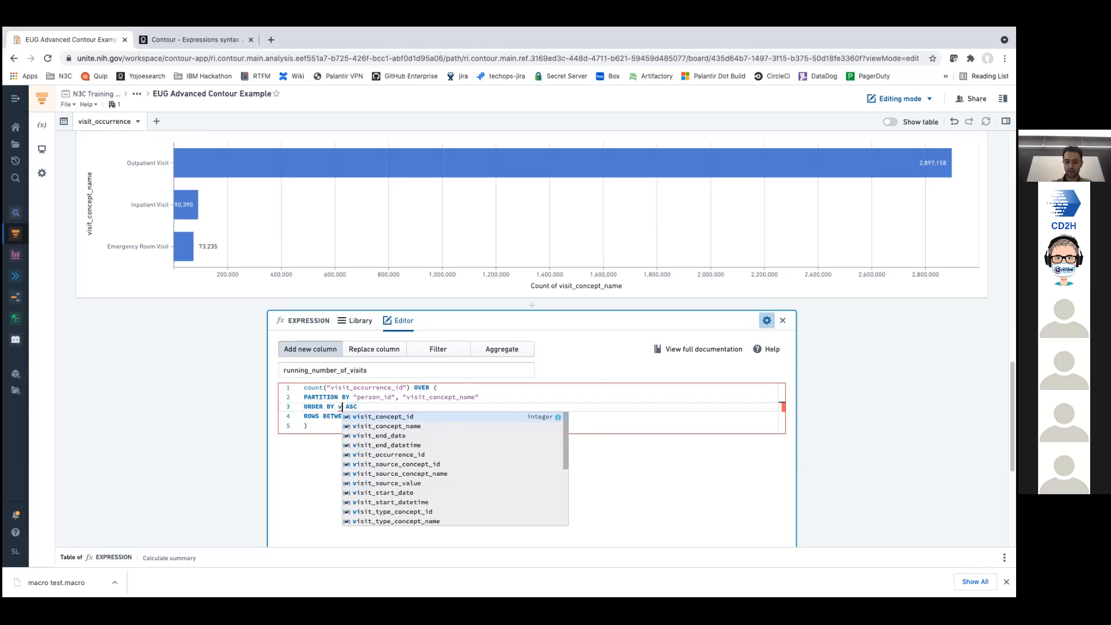
text(_)
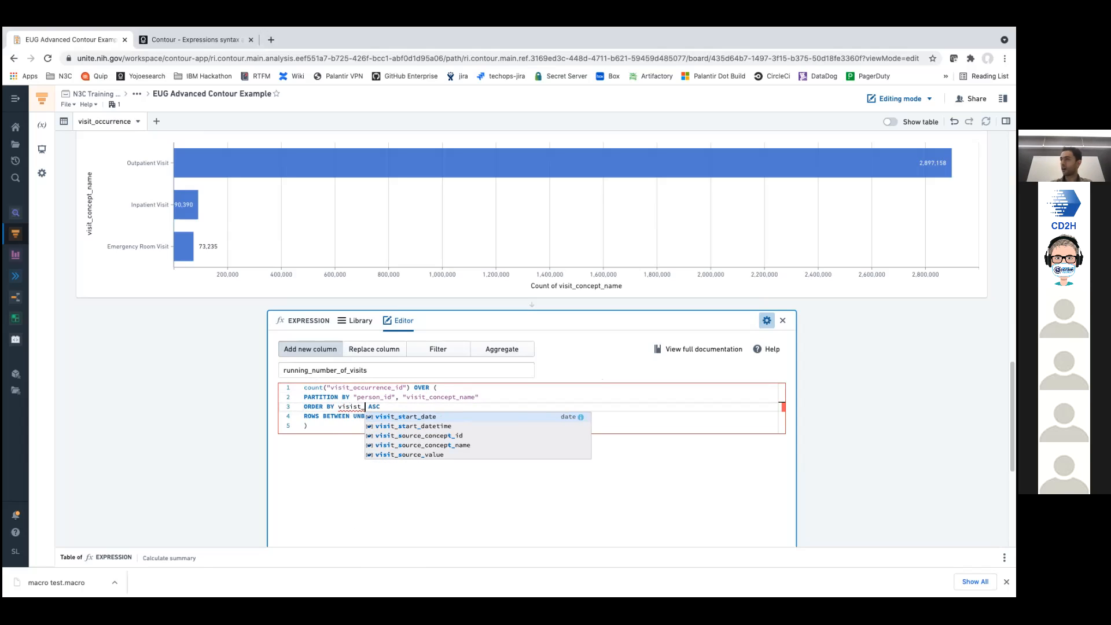
key(Return)
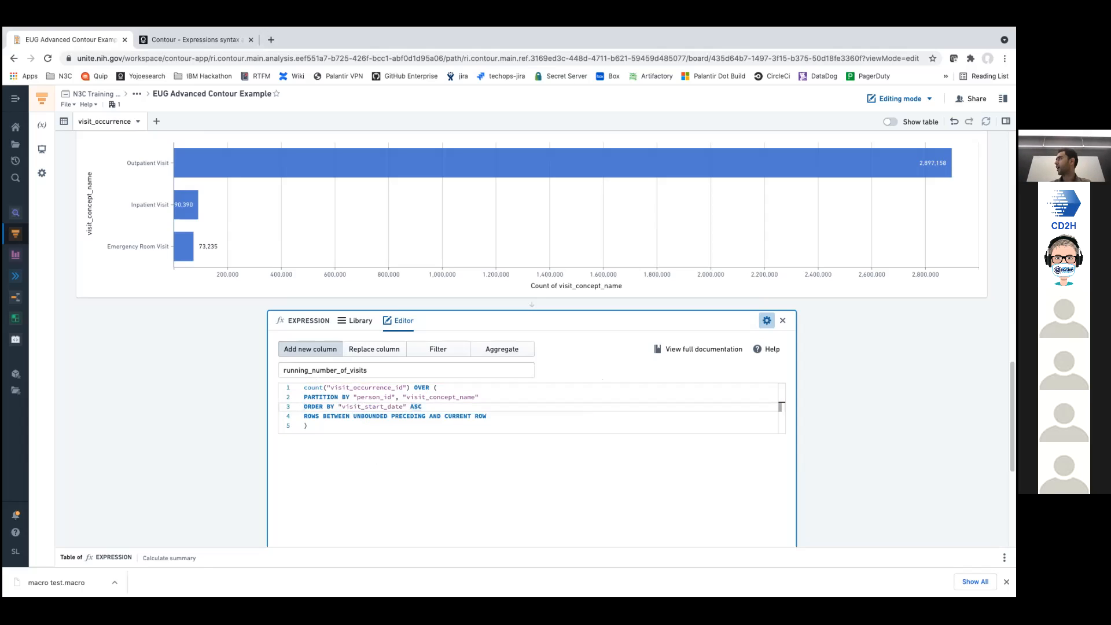
- Examine the ROWS BETWEEN UNBOUNDED PRECEDING AND CURRENT ROW frame together with the count and its partition columns
key(Down)
key(super+Right)
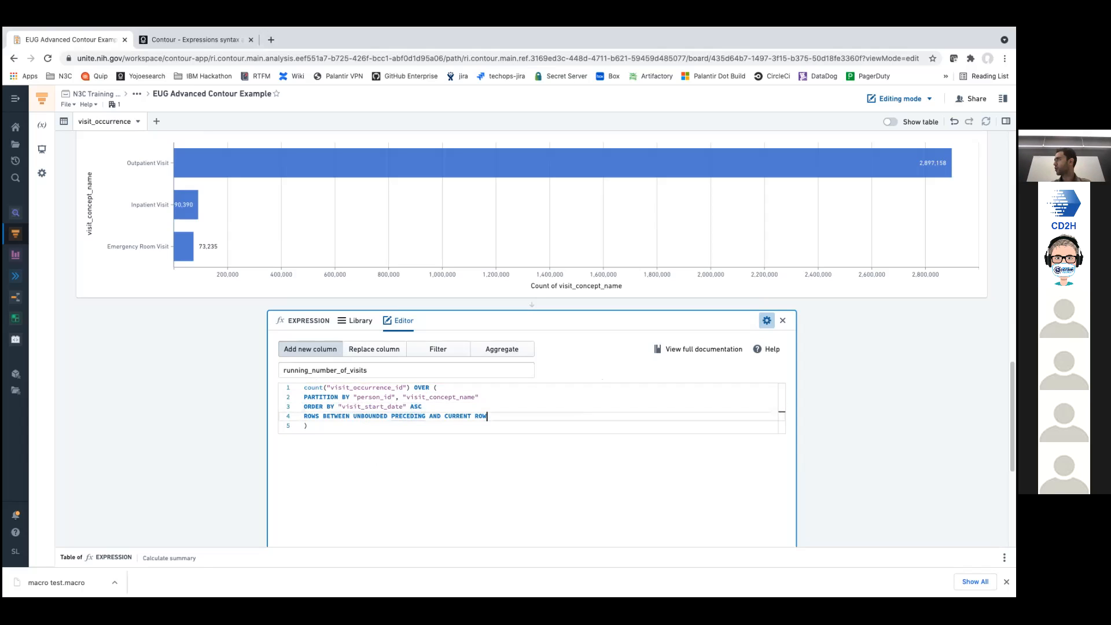
key(shift+super+Left)
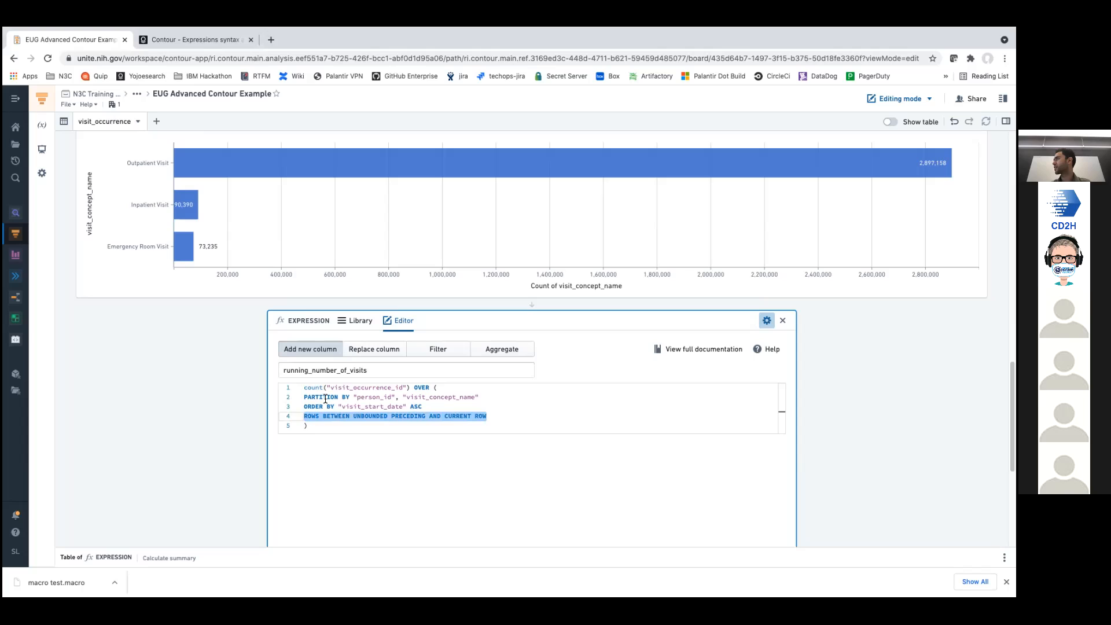
click(314, 413)
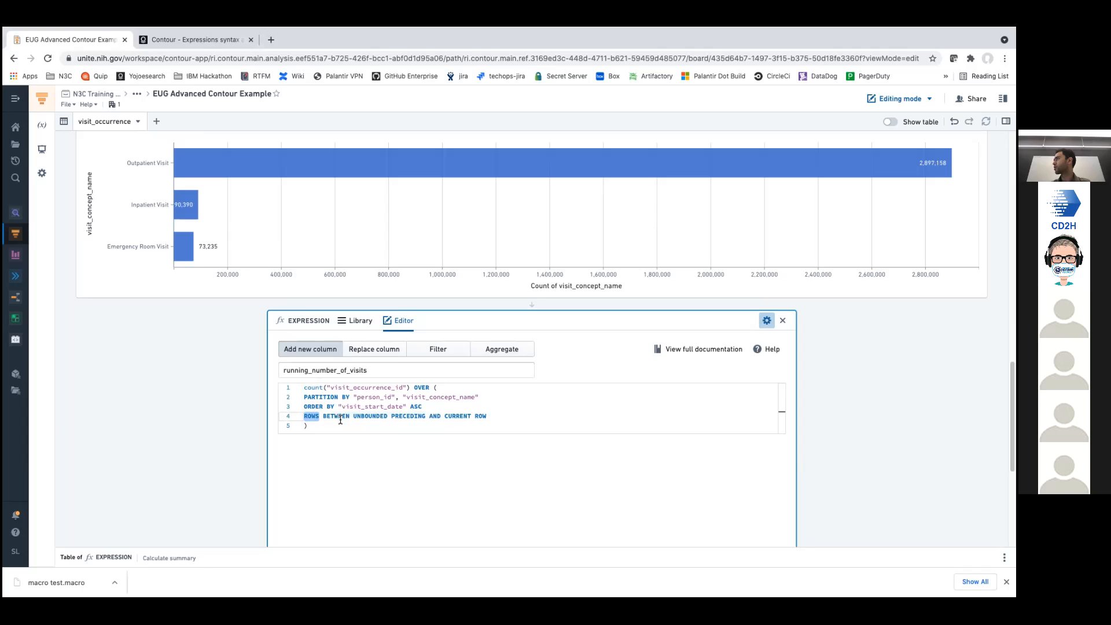
double_click(400, 417)
double_click(458, 416)
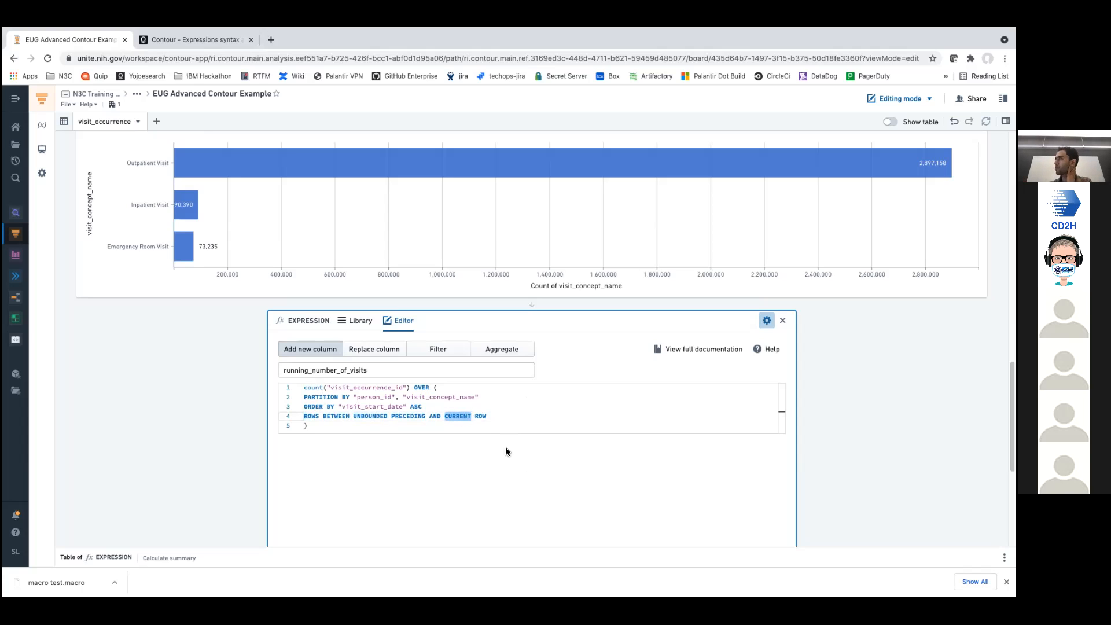
triple_click(478, 411)
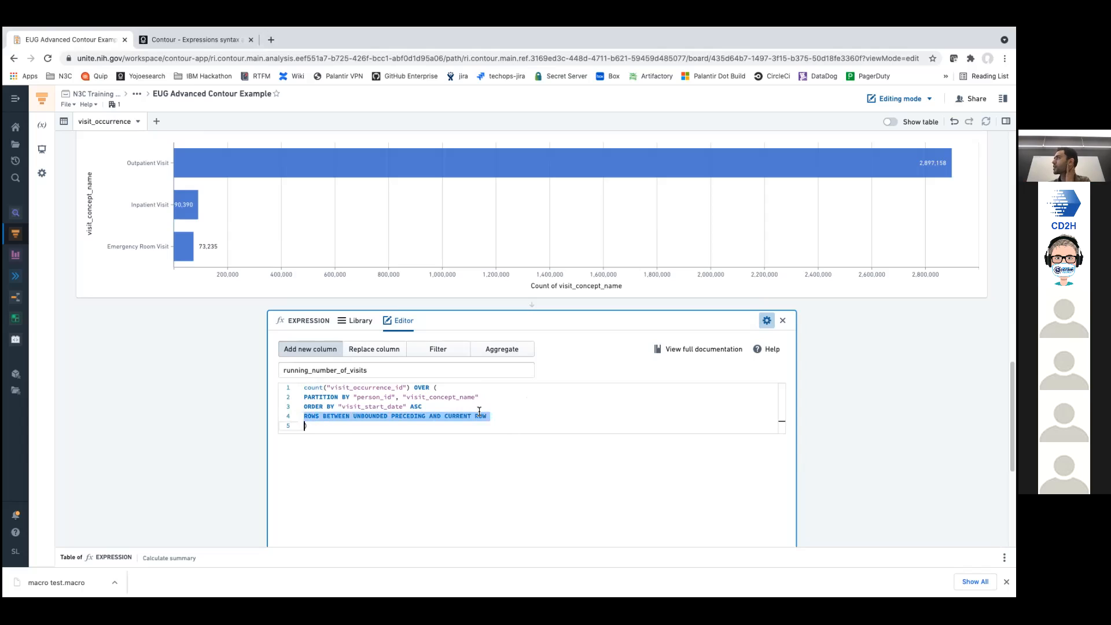
double_click(331, 415)
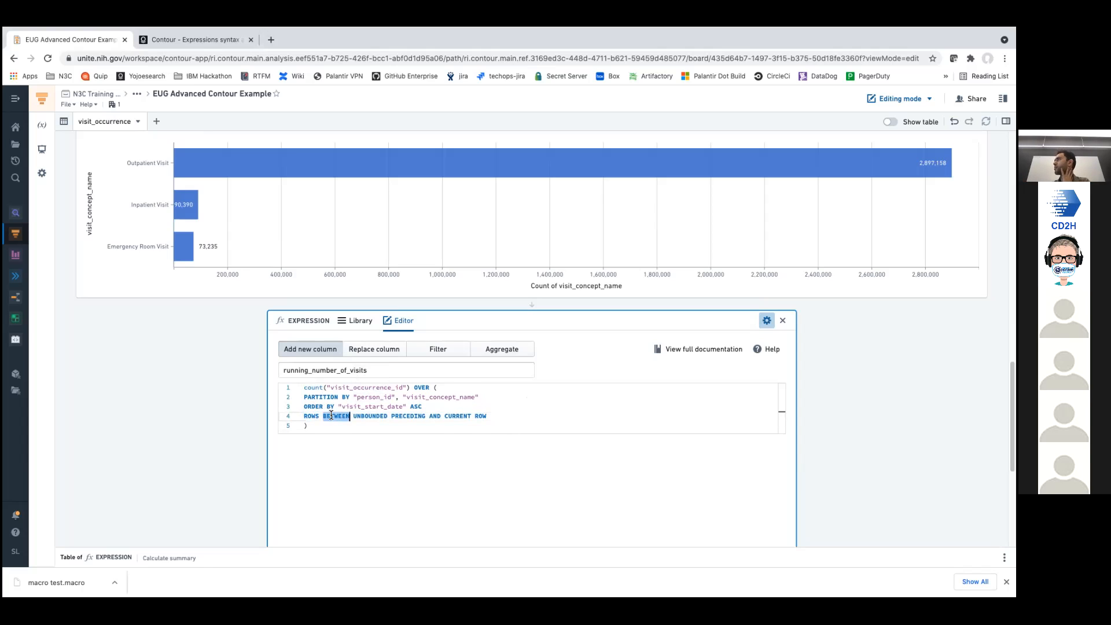
double_click(315, 388)
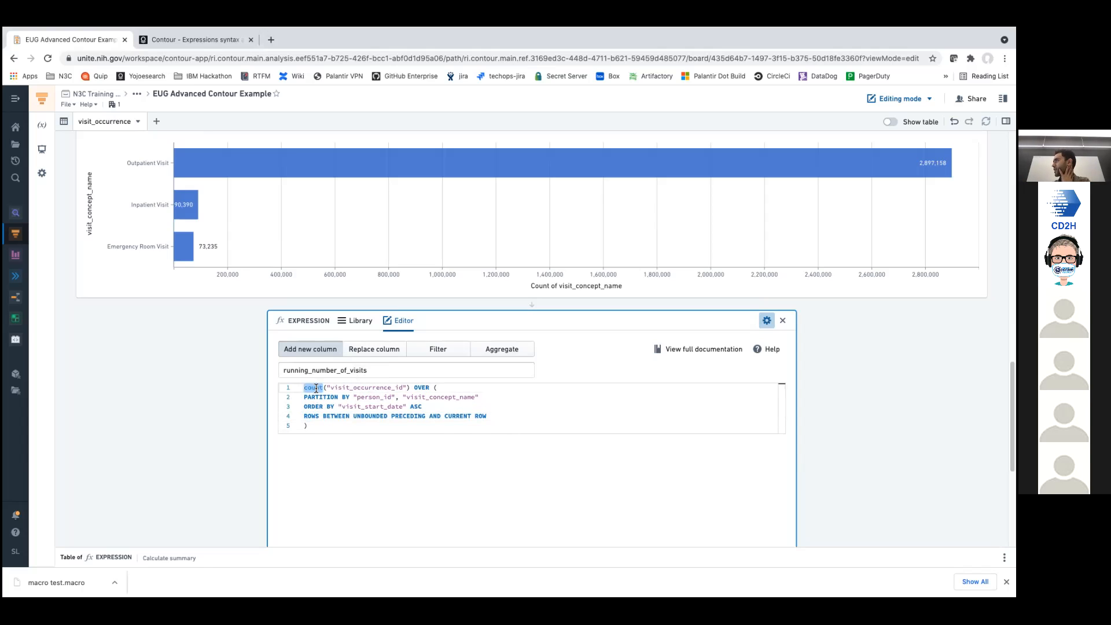
double_click(364, 397)
double_click(418, 396)
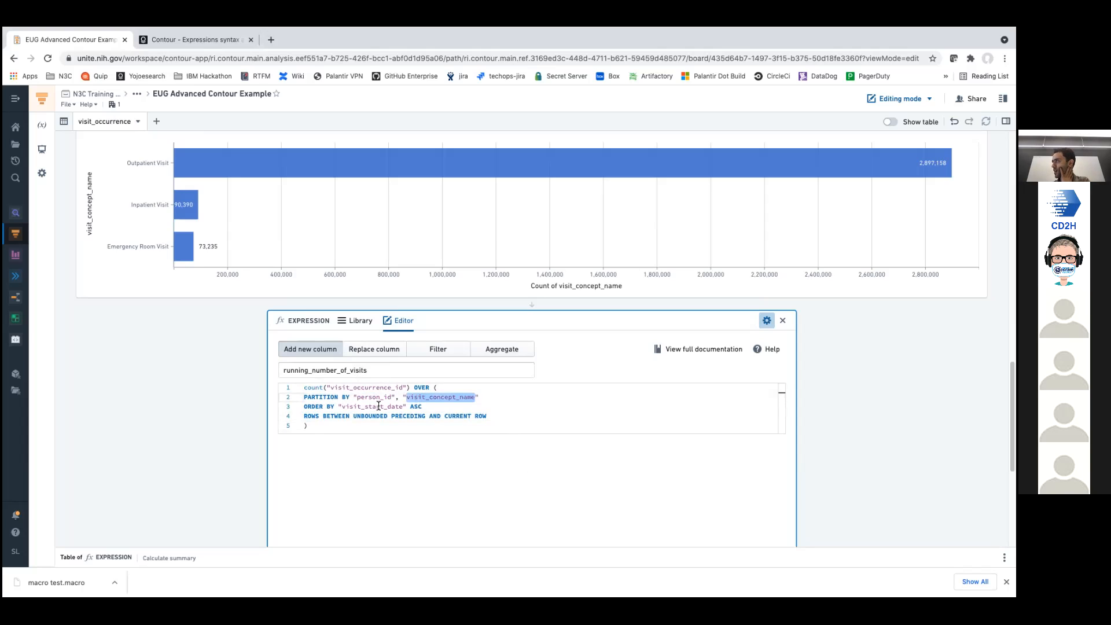
double_click(336, 416)
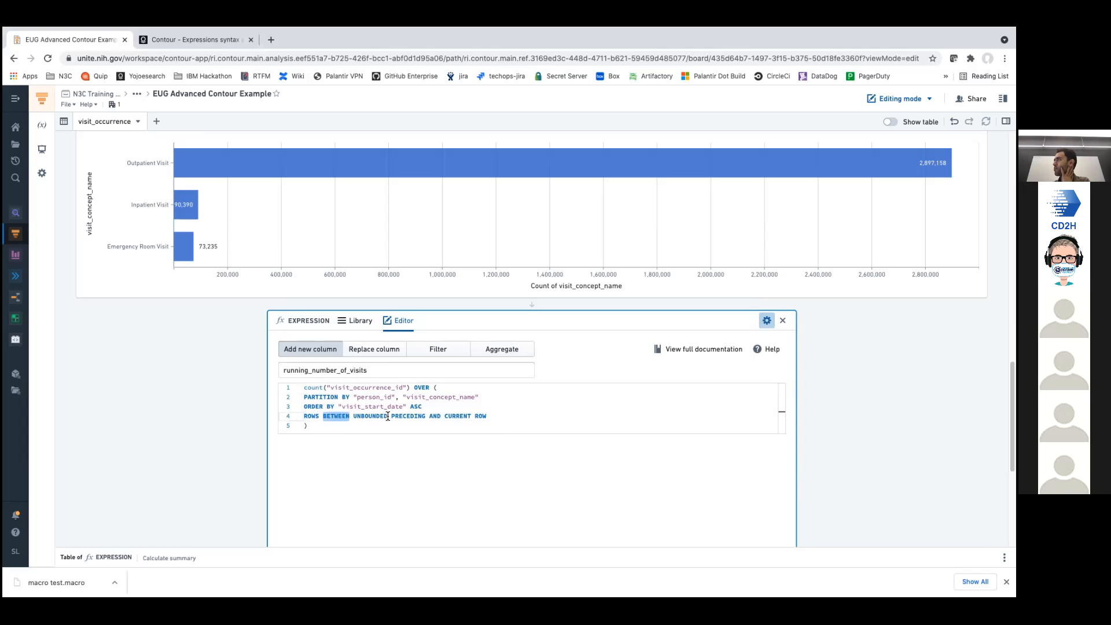
drag(388, 416, 364, 416)
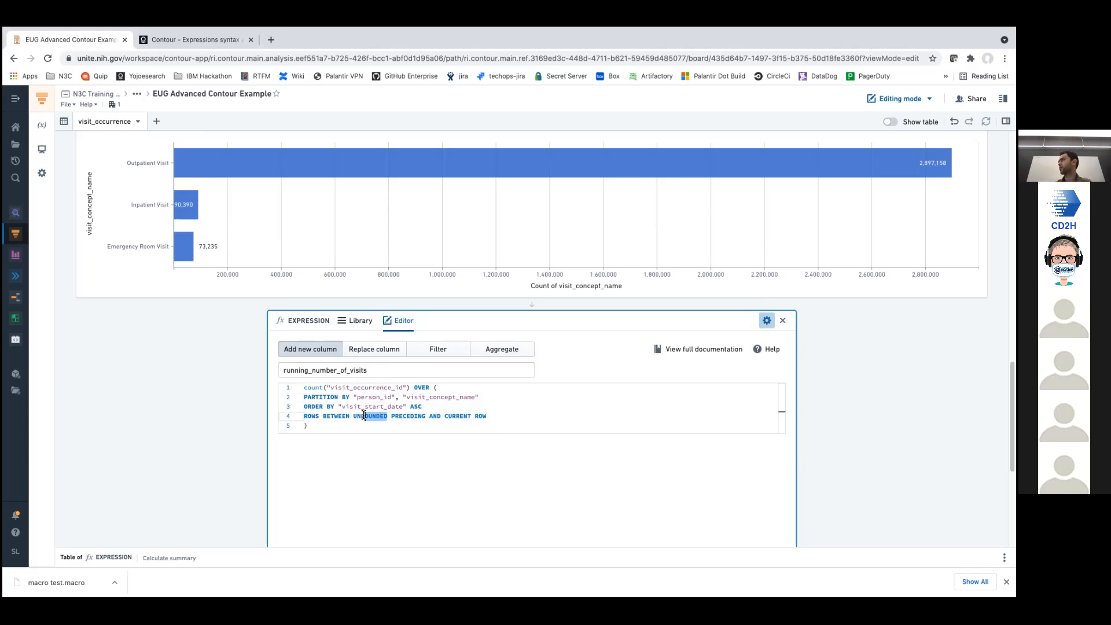
double_click(362, 416)
double_click(453, 418)
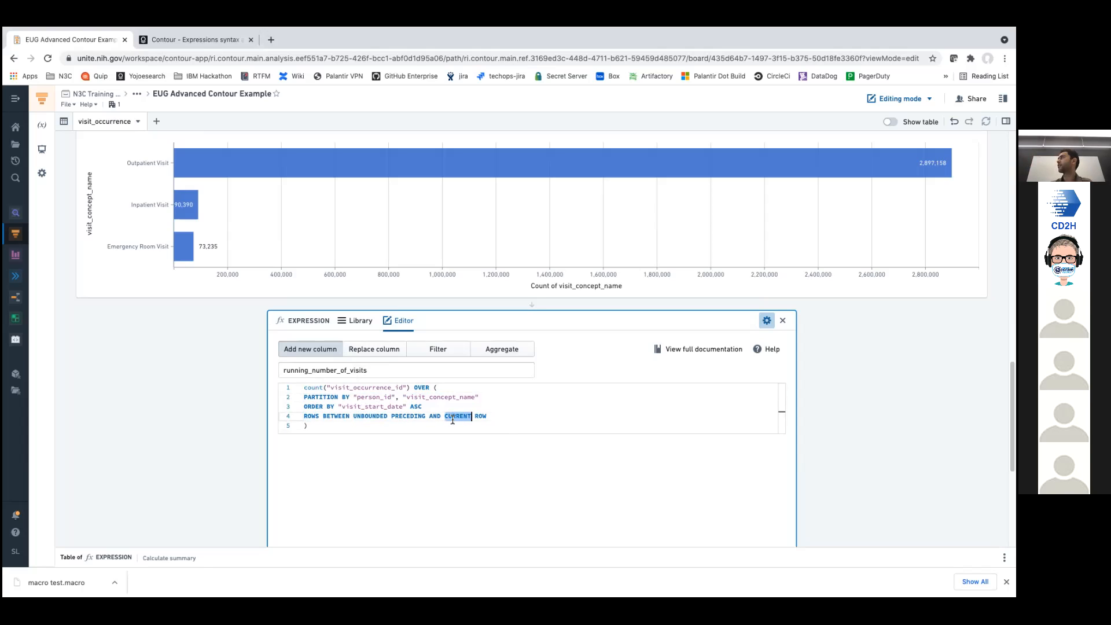
- Try 10 in place of UNBOUNDED in the ROWS BETWEEN clause and undo the change
double_click(372, 417)
text(10)
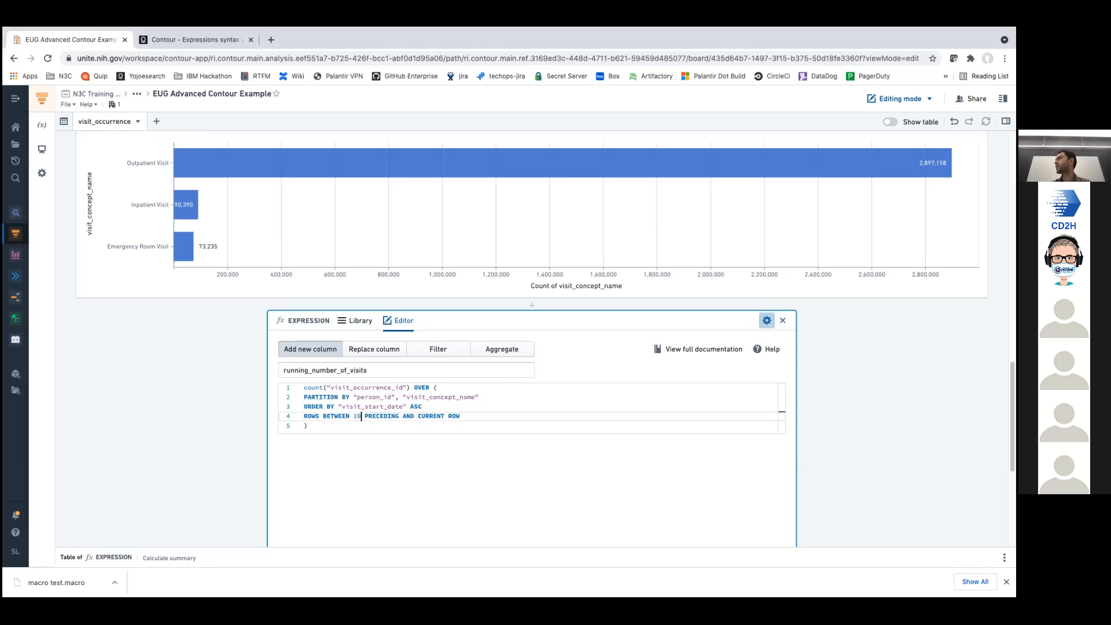
key(super+z)
key(Left)
key(Down)
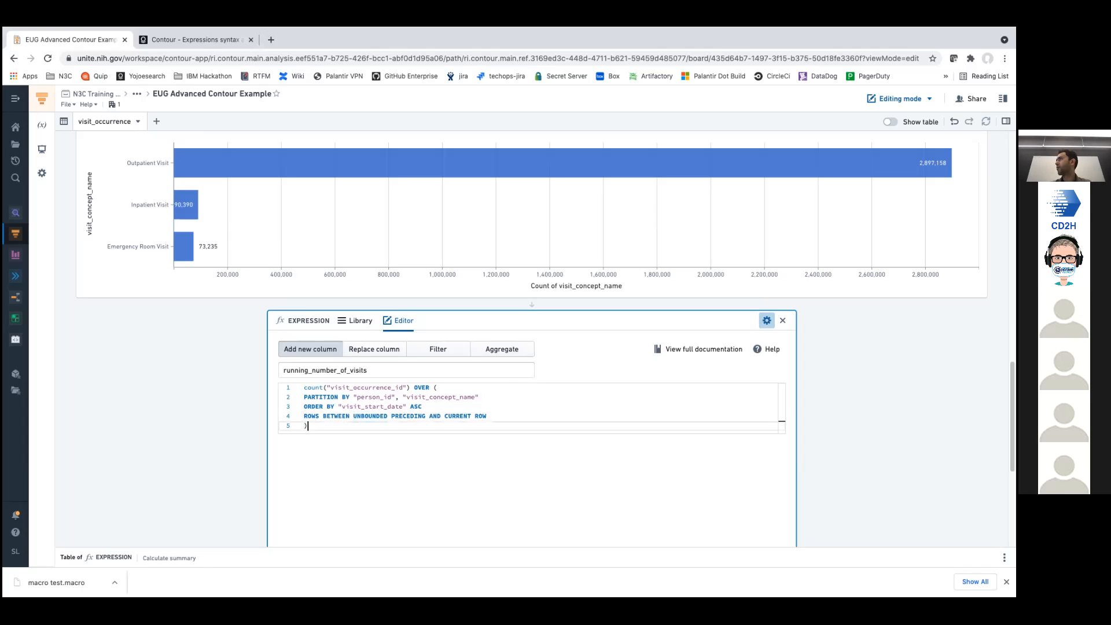
- Apply the completed running_number_of_visits expression to the path
key(super+a)
scroll(174, 420, down, 3)
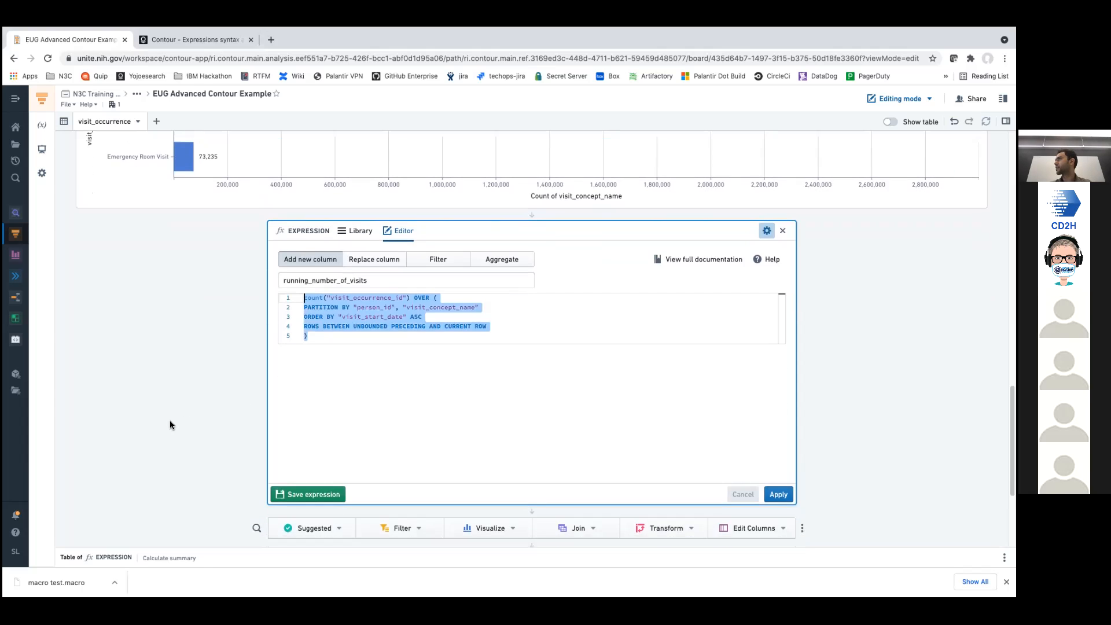
click(779, 477)
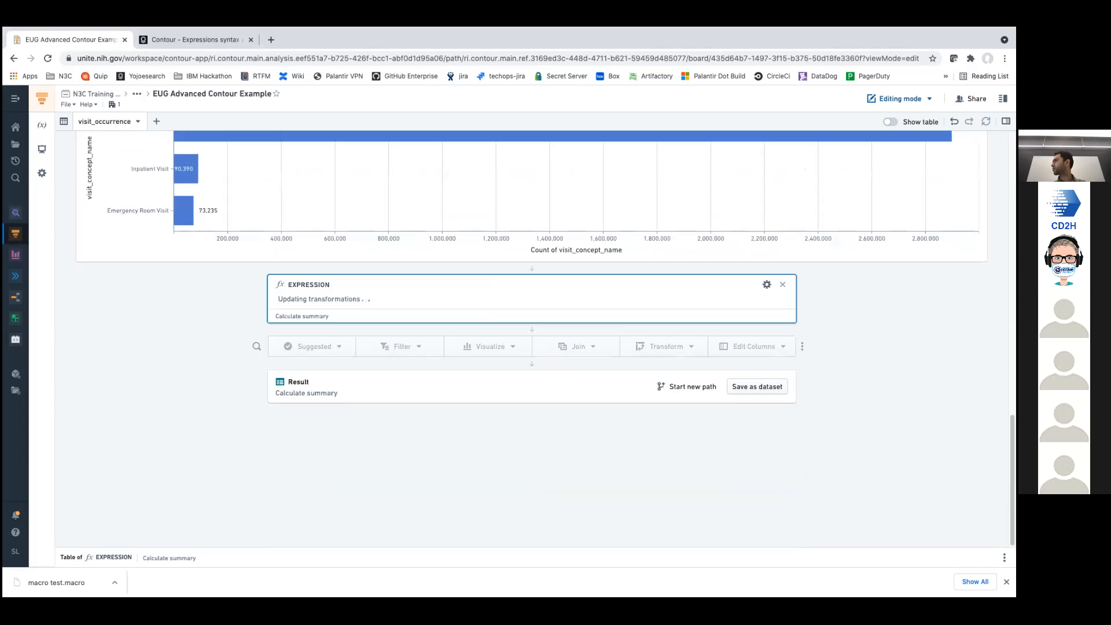
- Add a Table board directly after the running_number_of_visits expression
click(518, 353)
scroll(405, 460, down, 3)
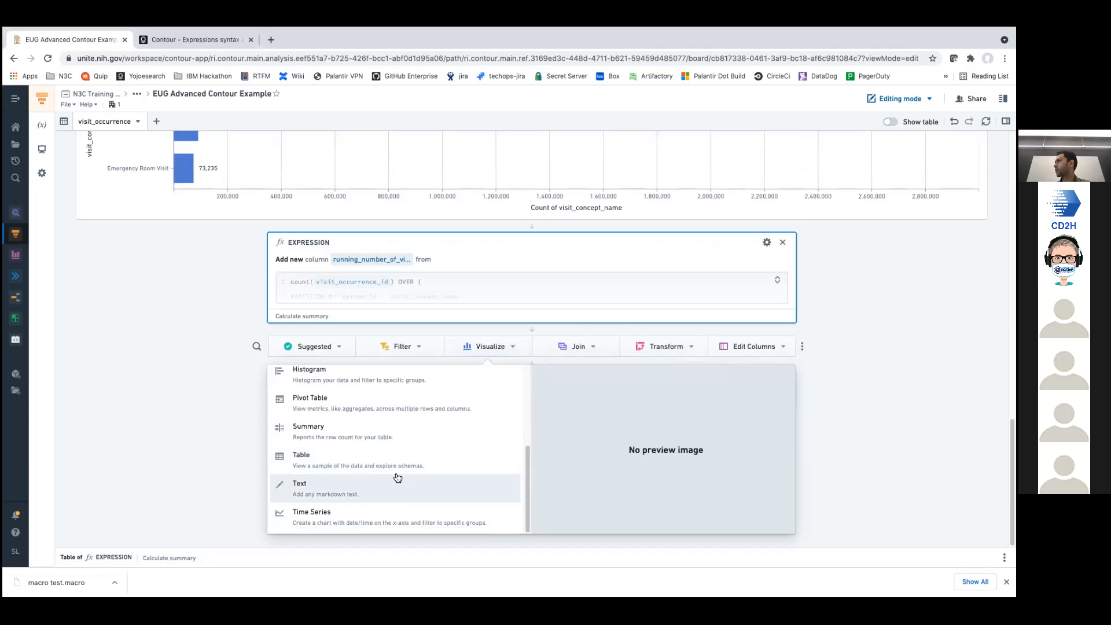
click(407, 453)
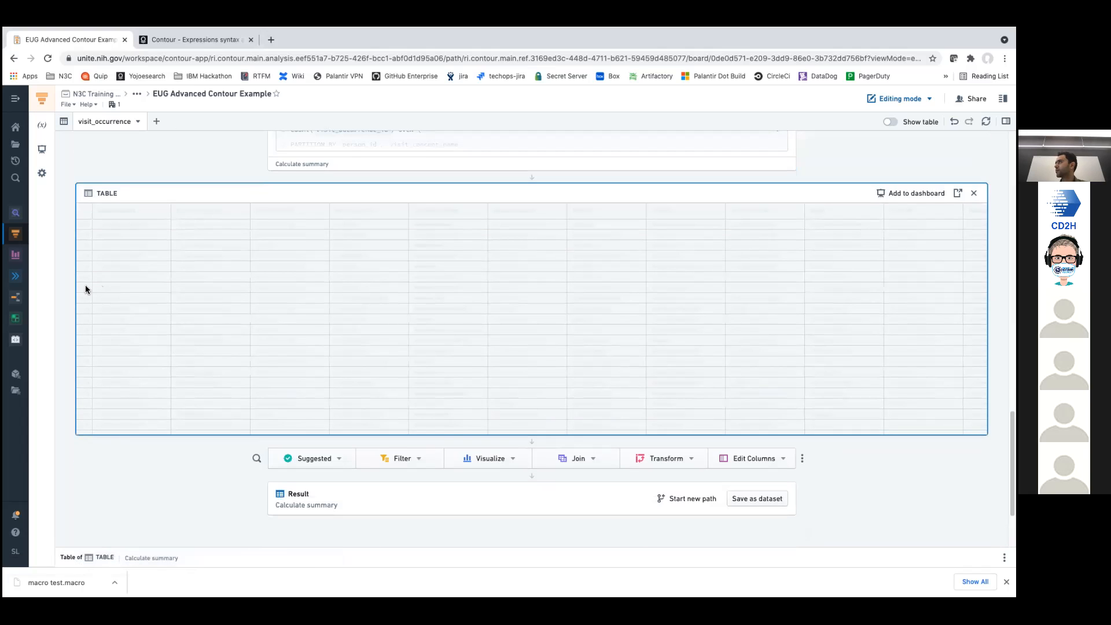
scroll(60, 299, up, 2)
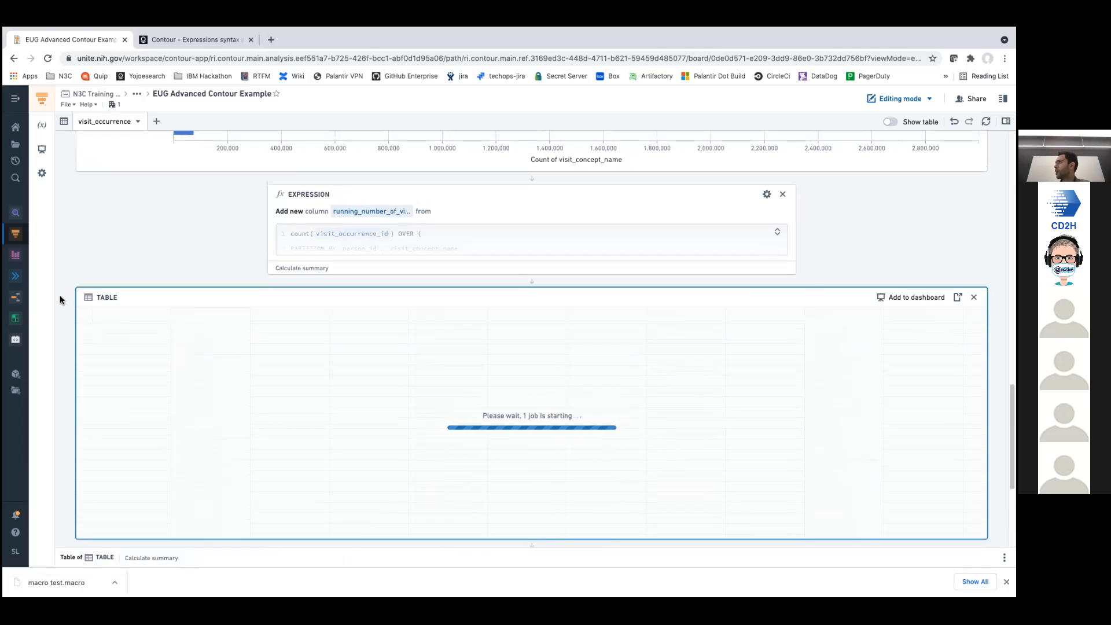
mouse_move(530, 285)
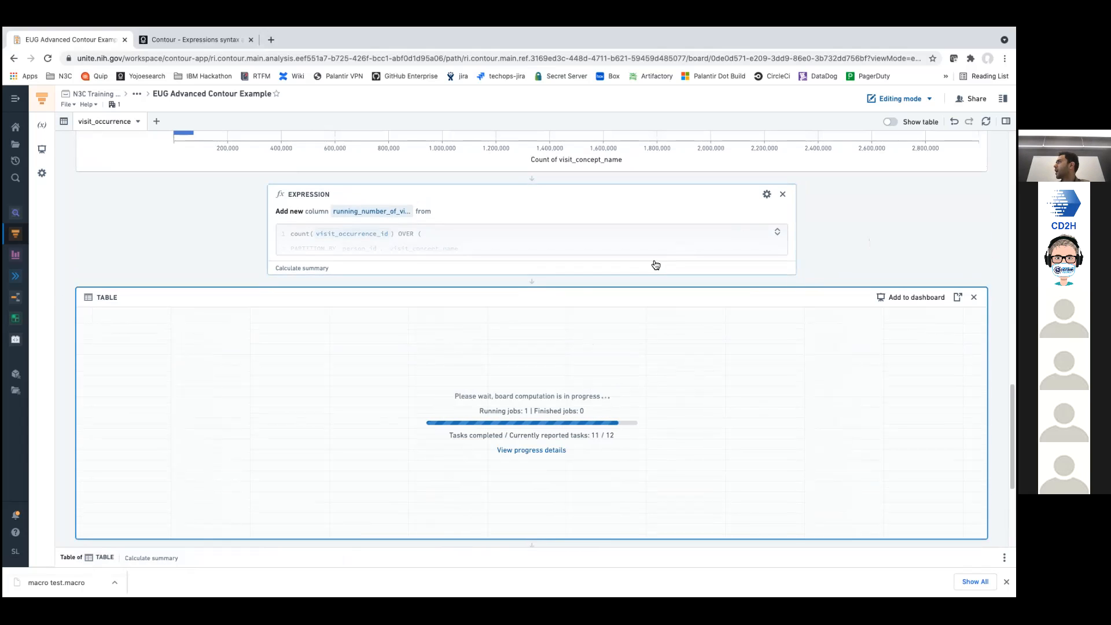
click(577, 287)
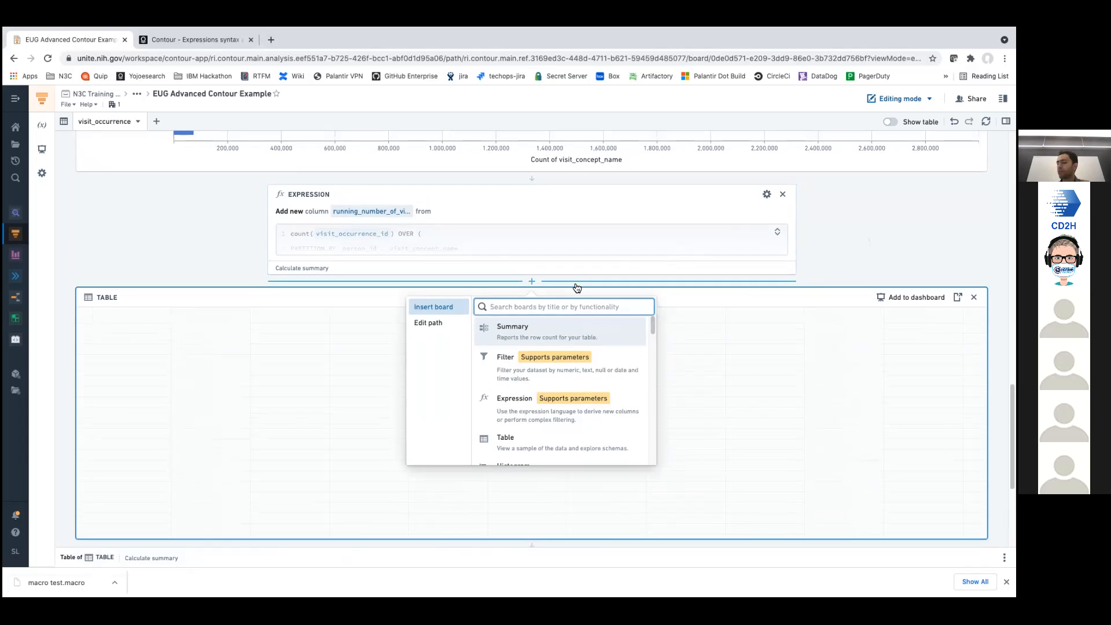
text(h)
click(216, 463)
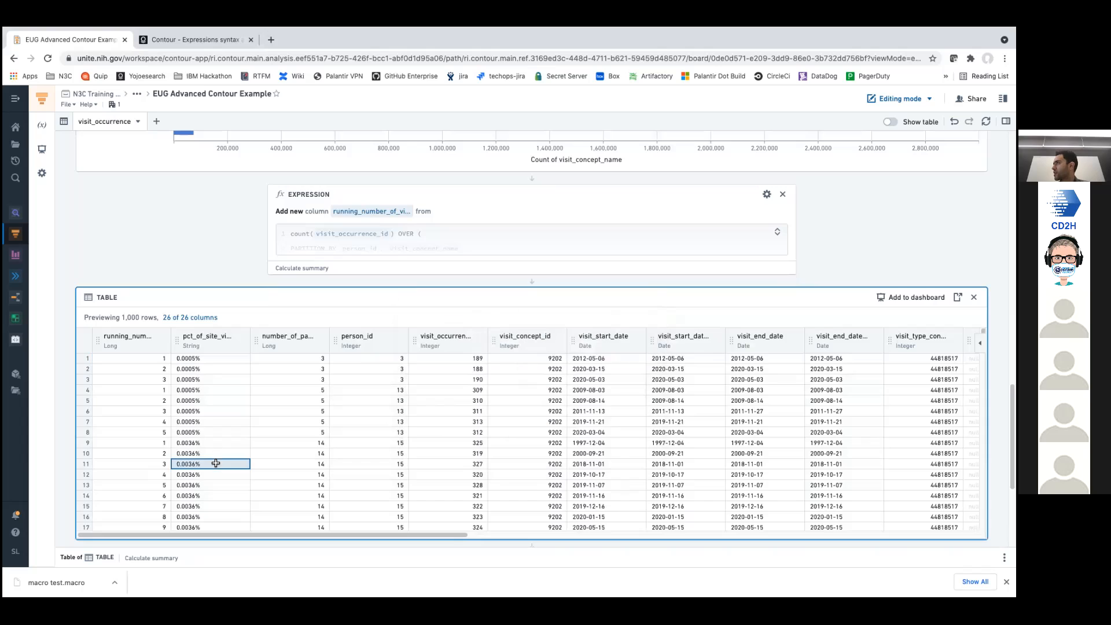
- Insert a Histogram board between the running_number_of_visits expression and the Table board
click(545, 284)
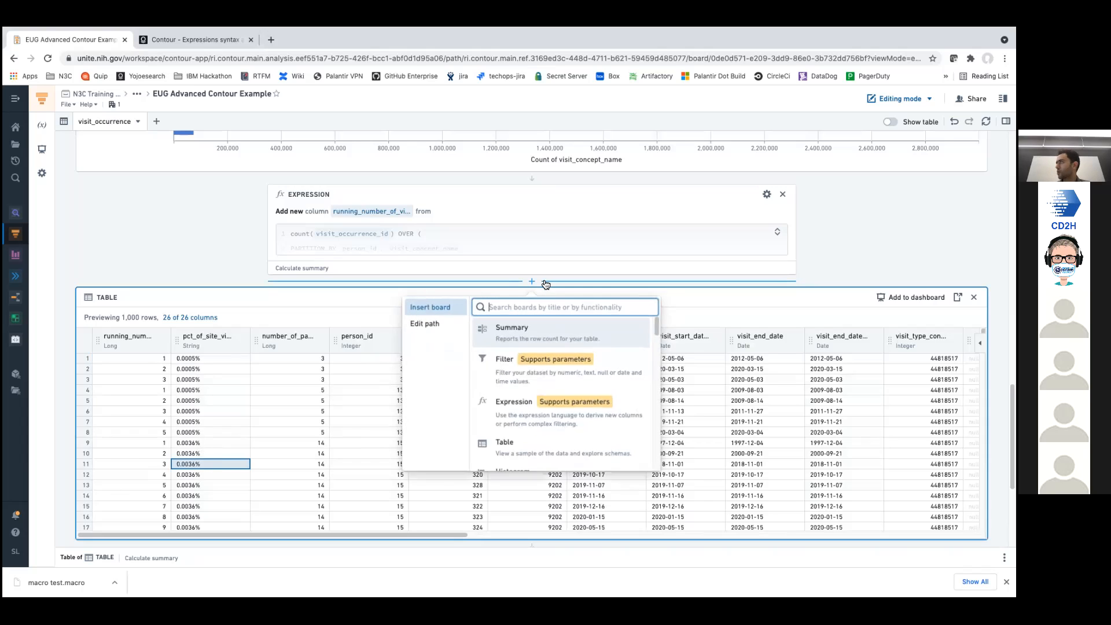
text(his)
key(Return)
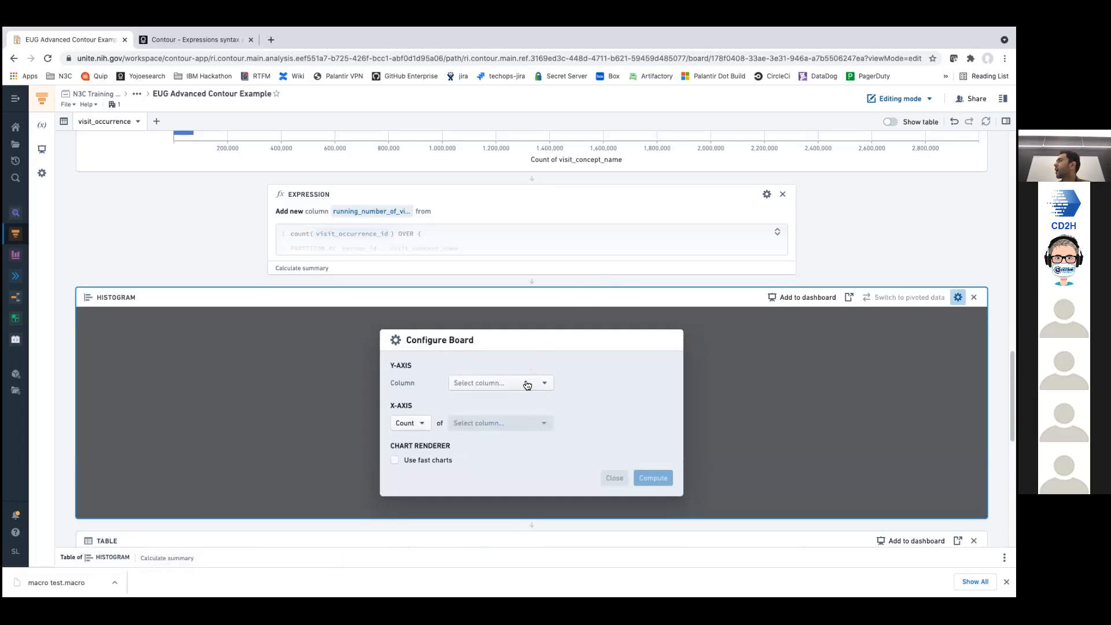
- Set the new histogram's Y-axis column to person_id
click(523, 386)
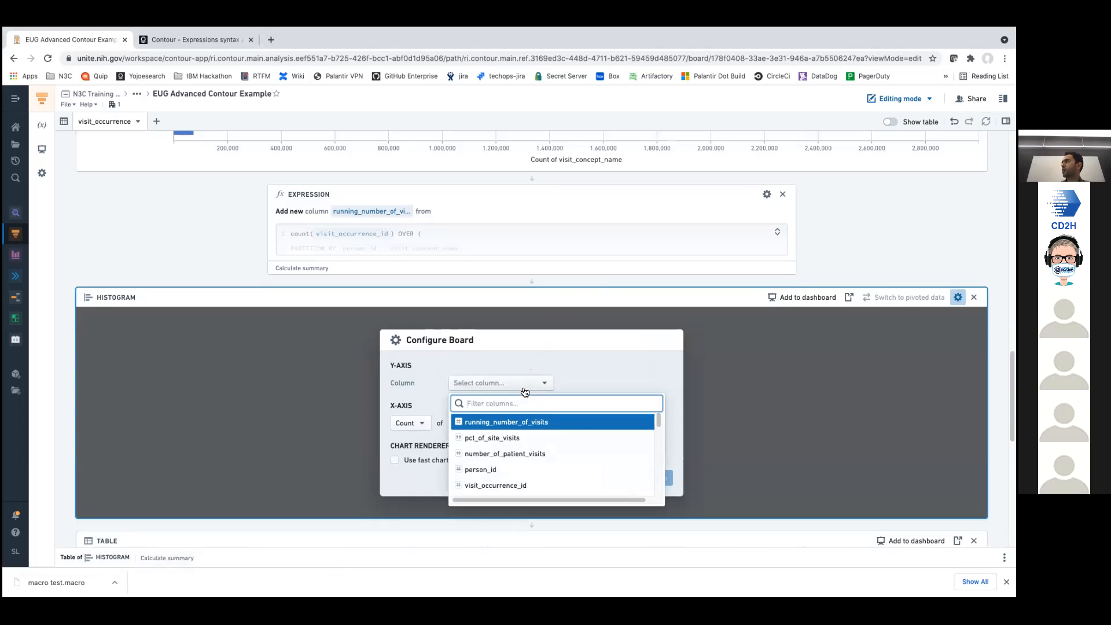
text(patient)
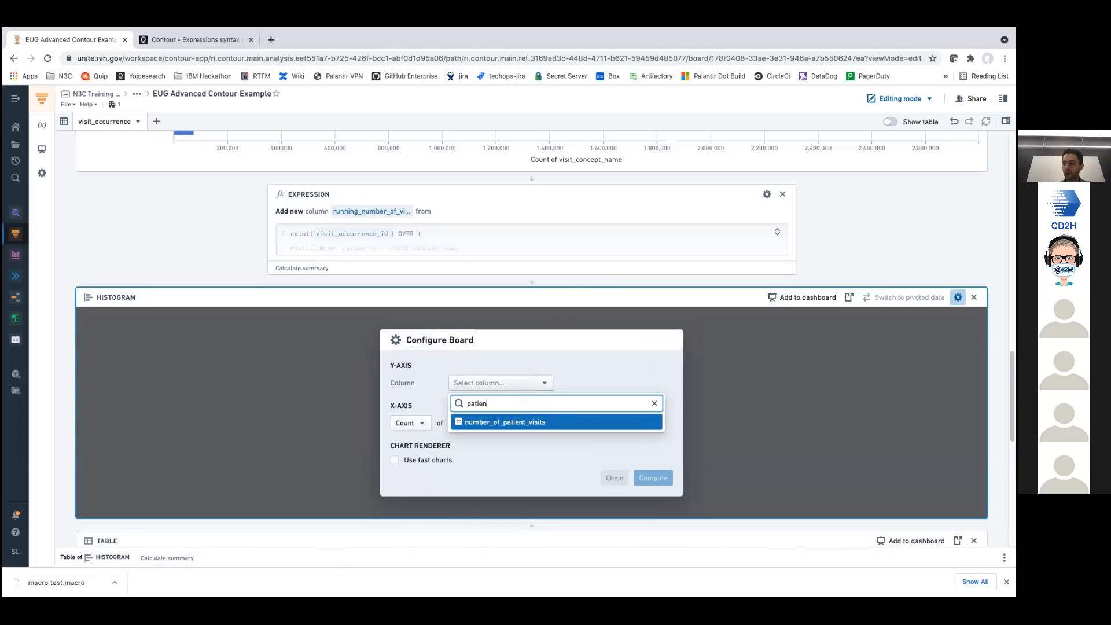
key(ctrl+a)
text(per)
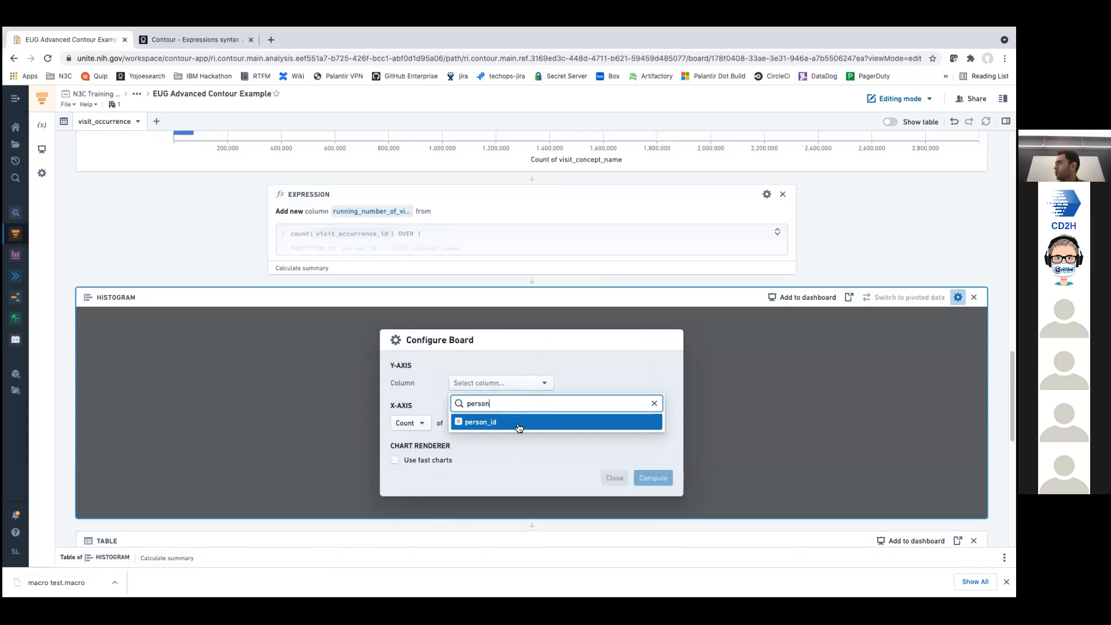
click(519, 427)
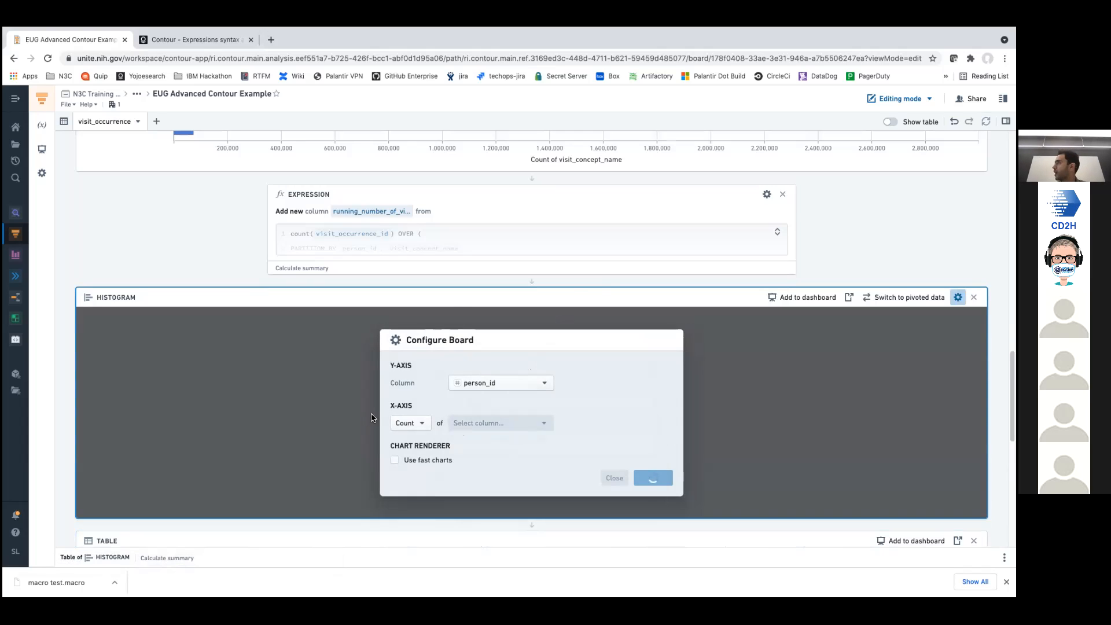
- Set the histogram's X-axis to the unique count of visit_concept_name and compute the board
click(417, 424)
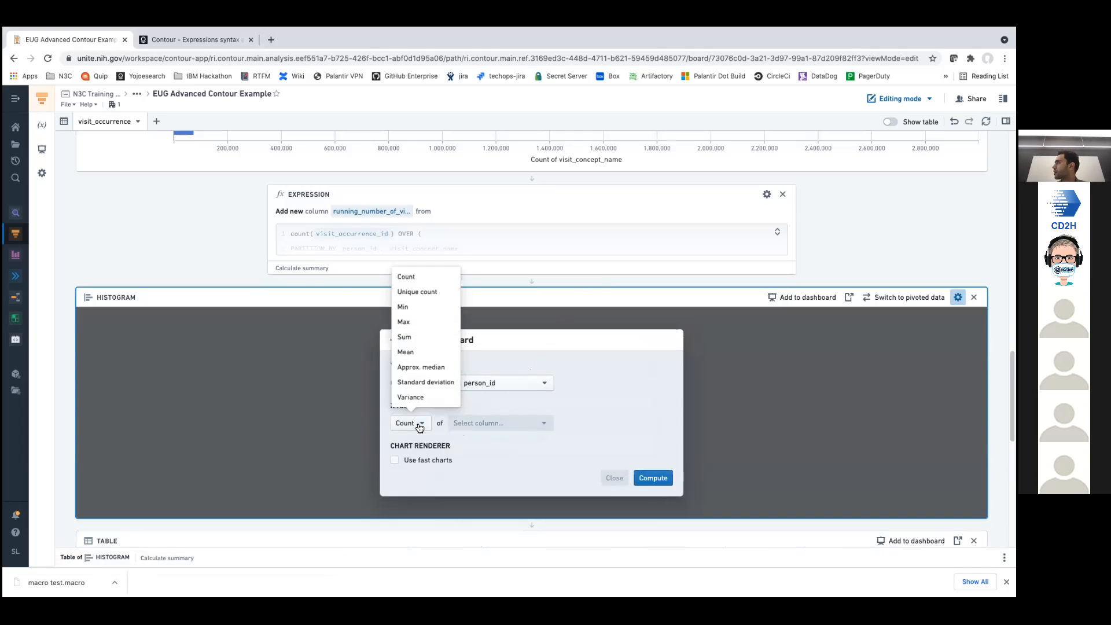
click(430, 286)
click(494, 423)
text(conc)
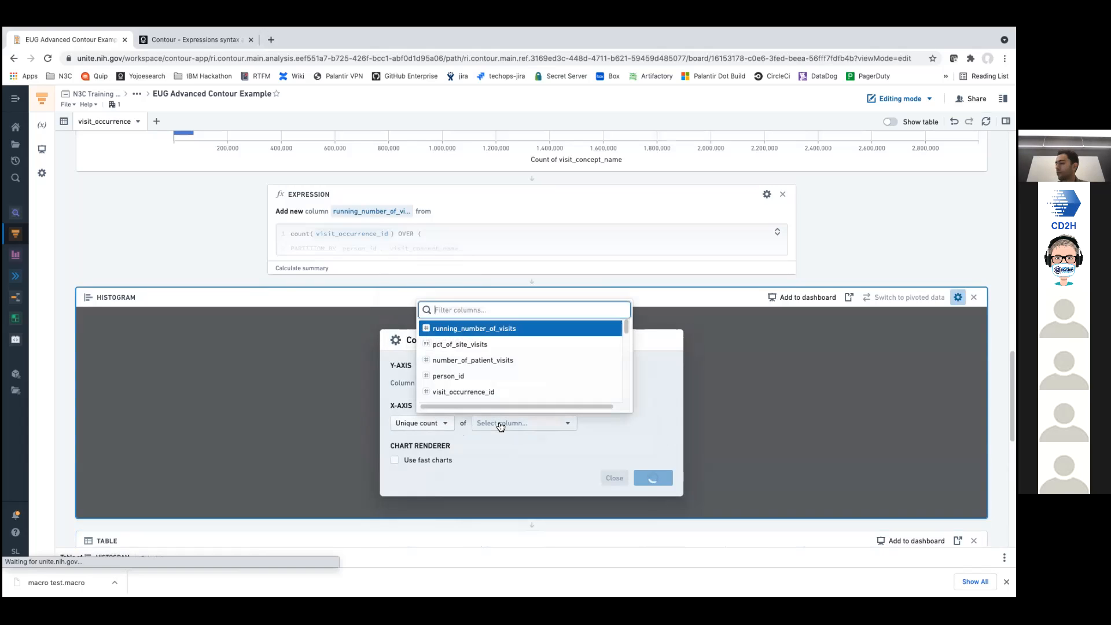
text(ept_name)
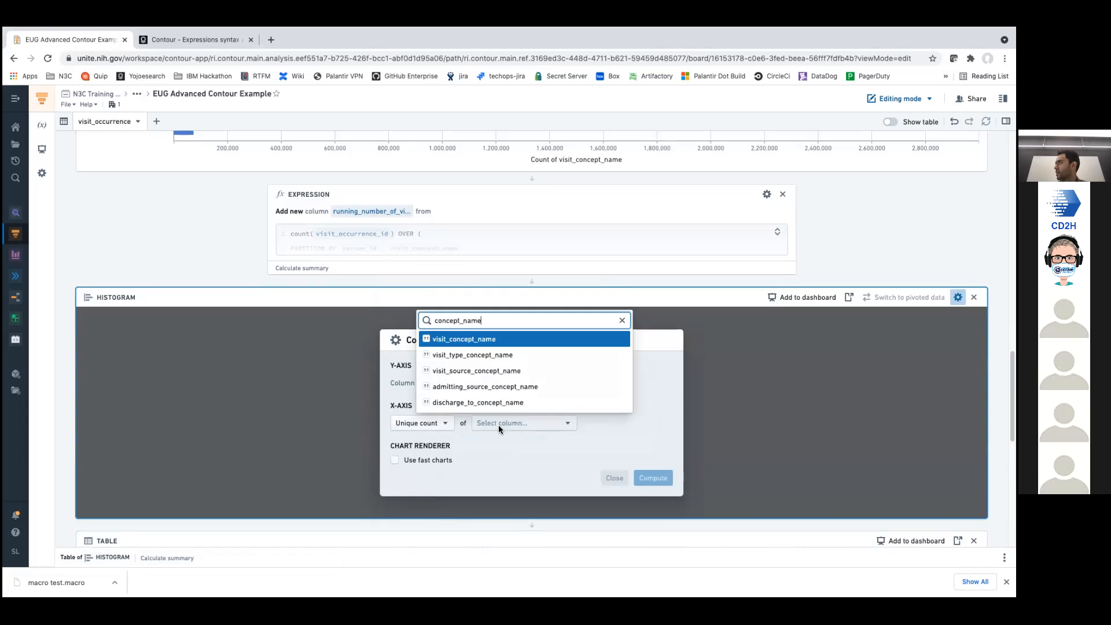
click(570, 342)
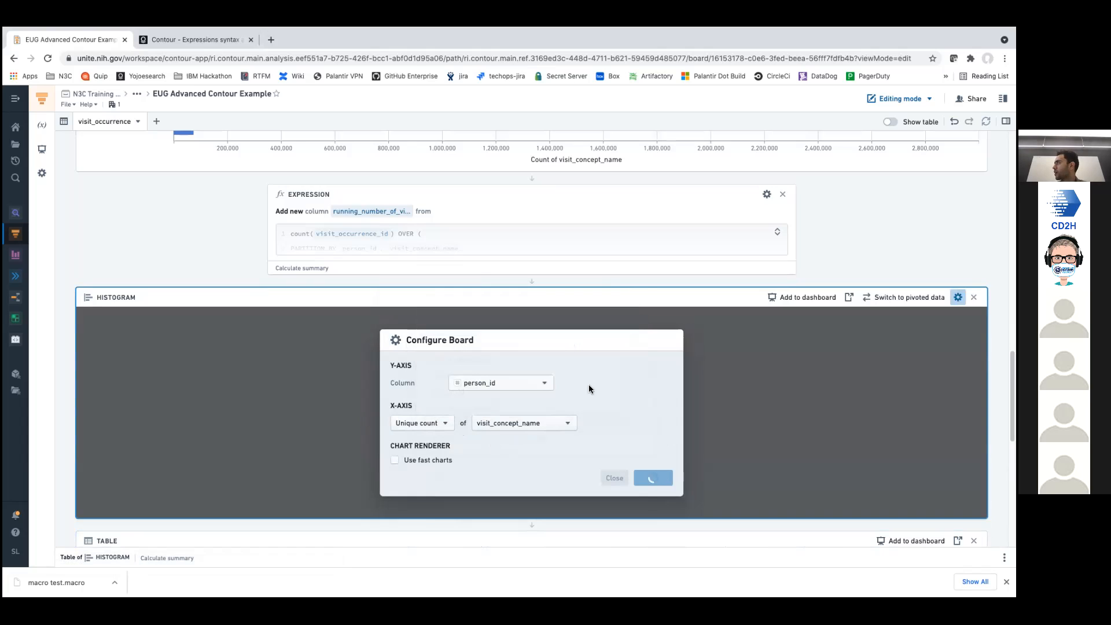
click(652, 478)
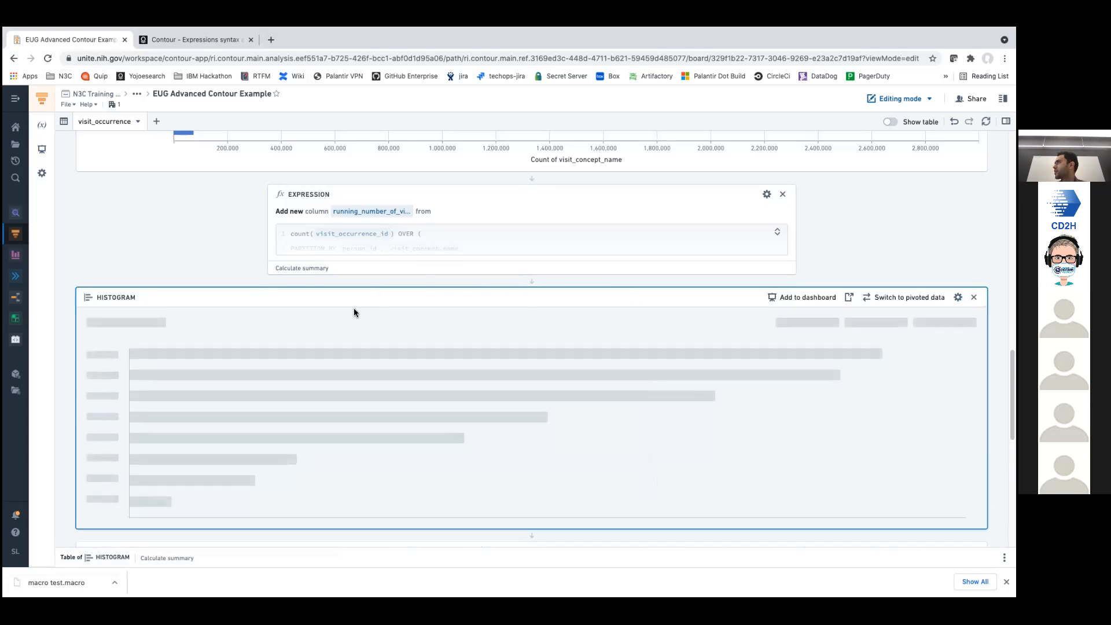
- Filter the path to the patient in the histogram's first bar, keeping only that person_id's rows
scroll(225, 227, down, 1)
scroll(225, 226, down, 2)
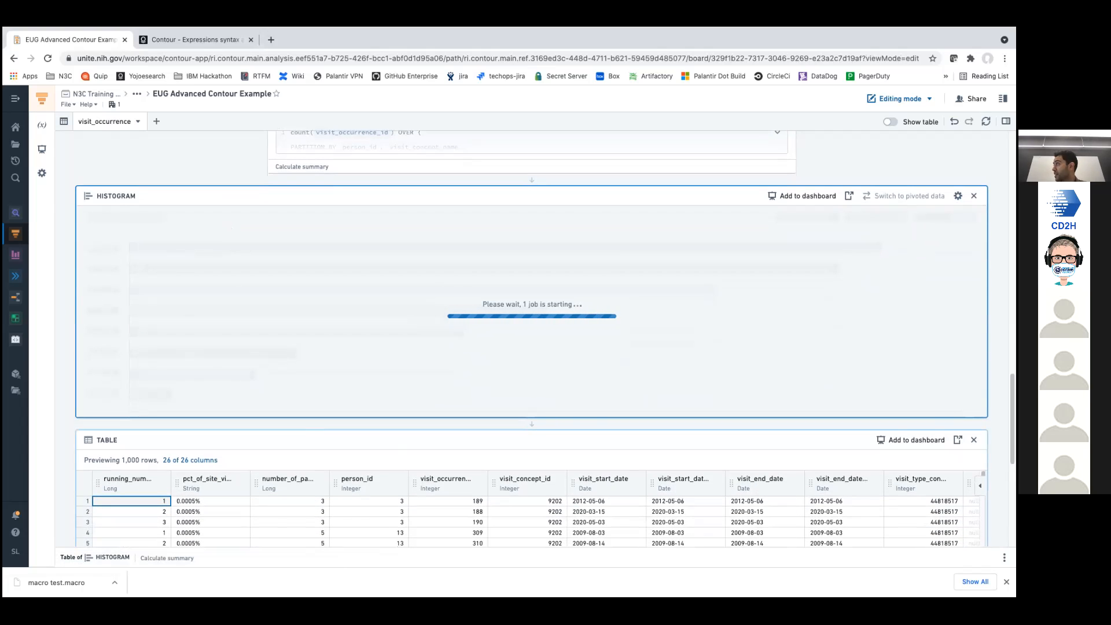
scroll(310, 426, down, 1)
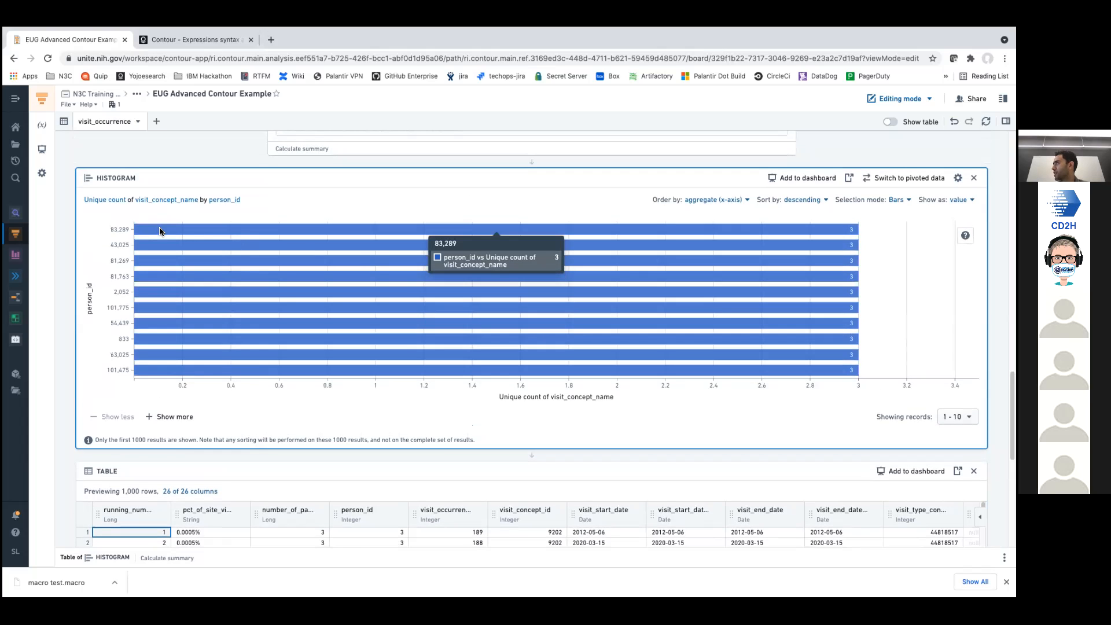
click(160, 232)
scroll(60, 303, down, 2)
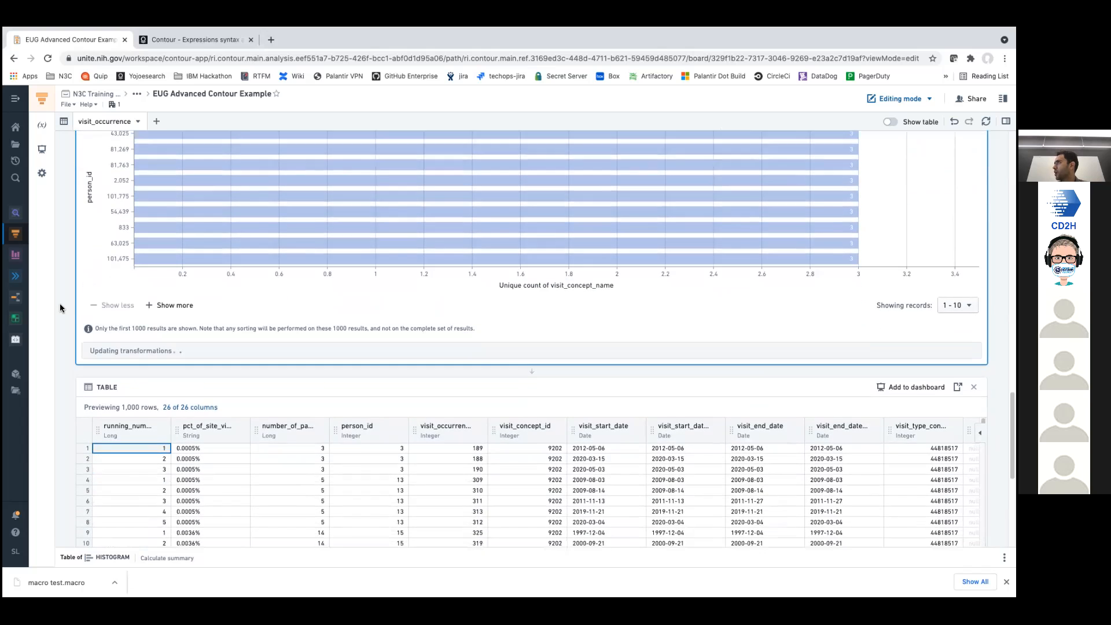
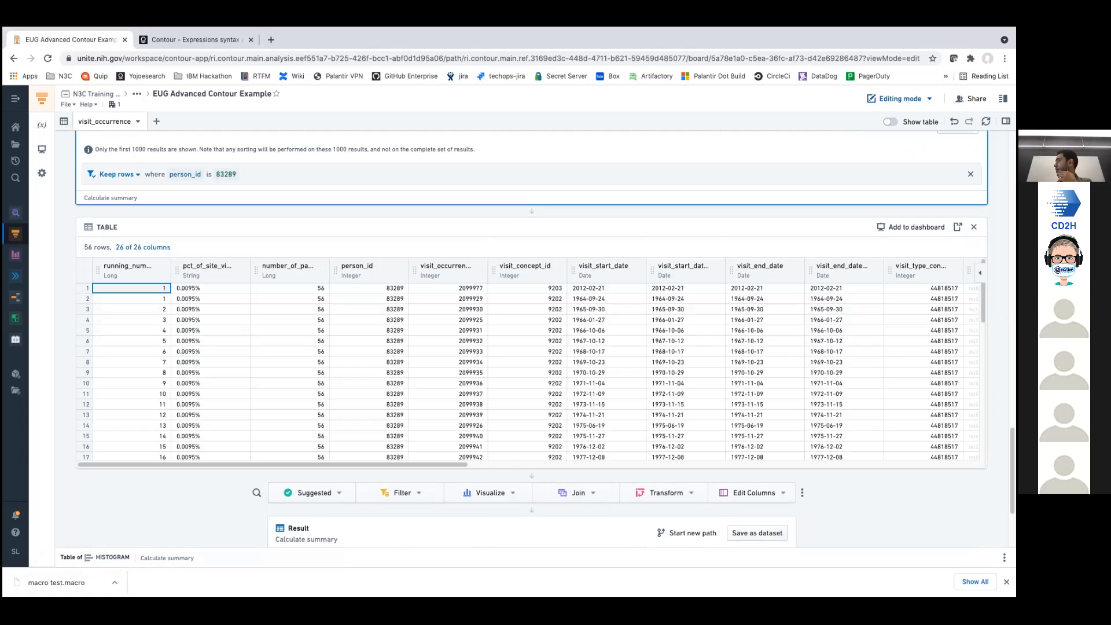
- Clear all visible columns in the Table board's formatting and show only person_id
click(980, 272)
click(892, 345)
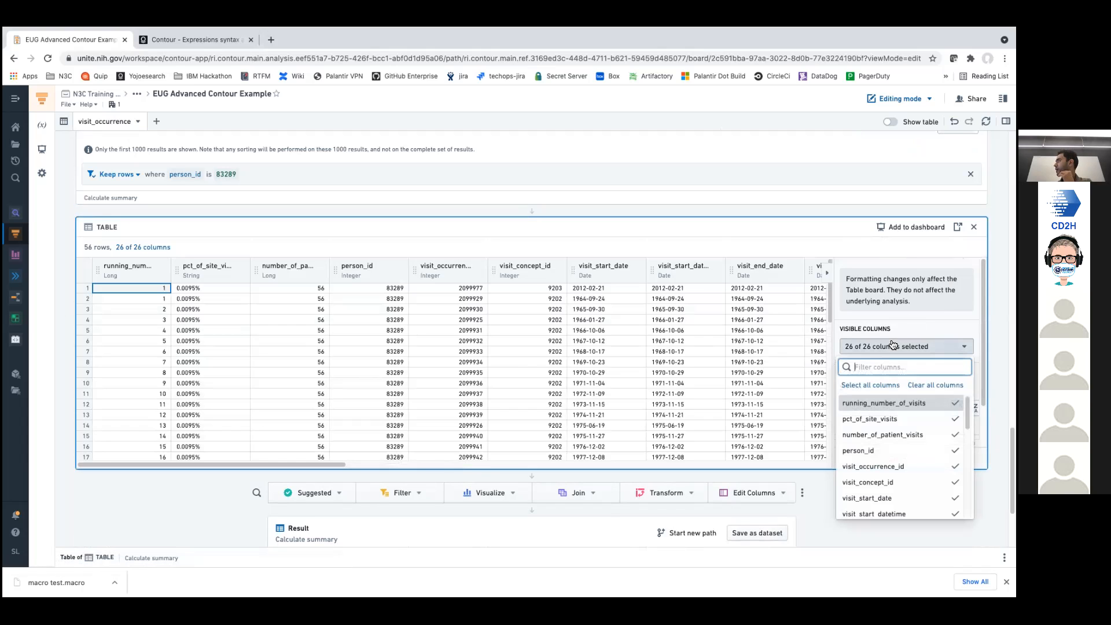
click(935, 385)
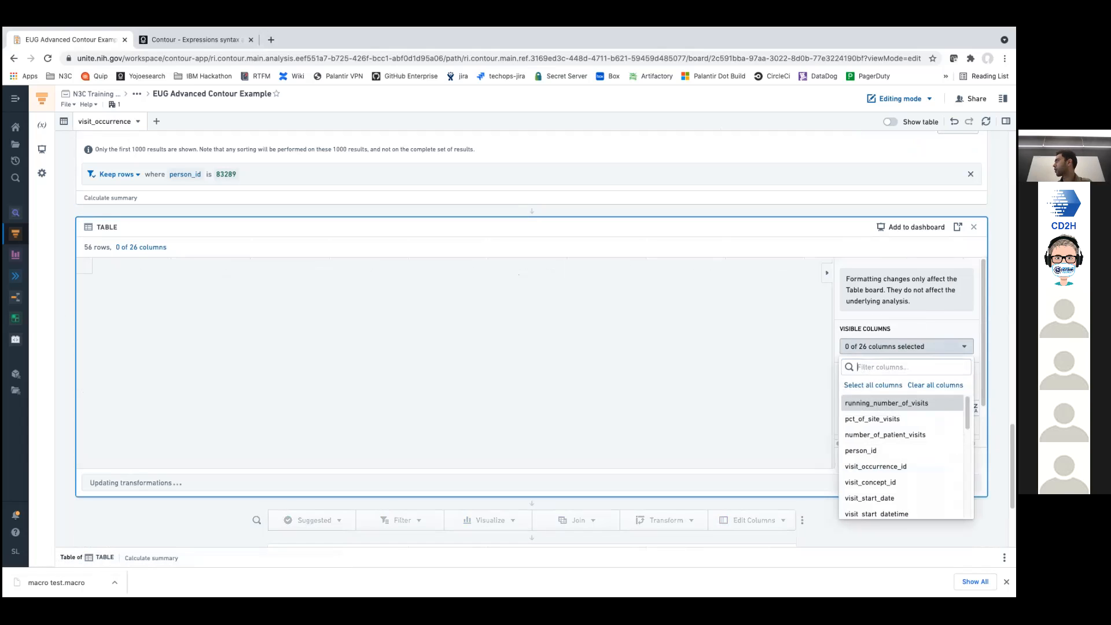
text(person)
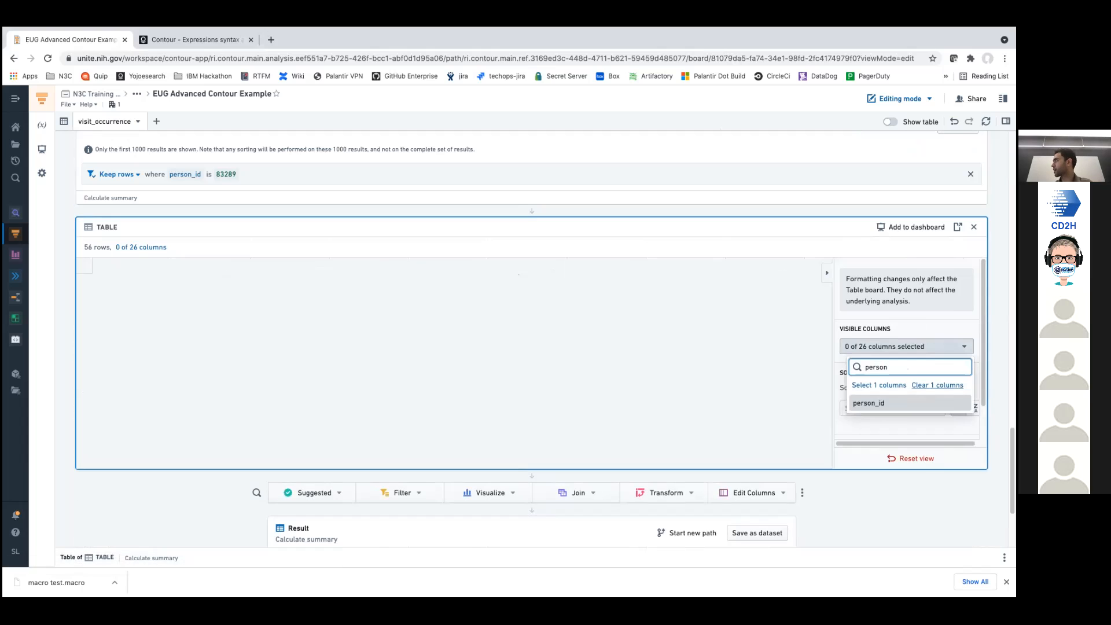
click(908, 403)
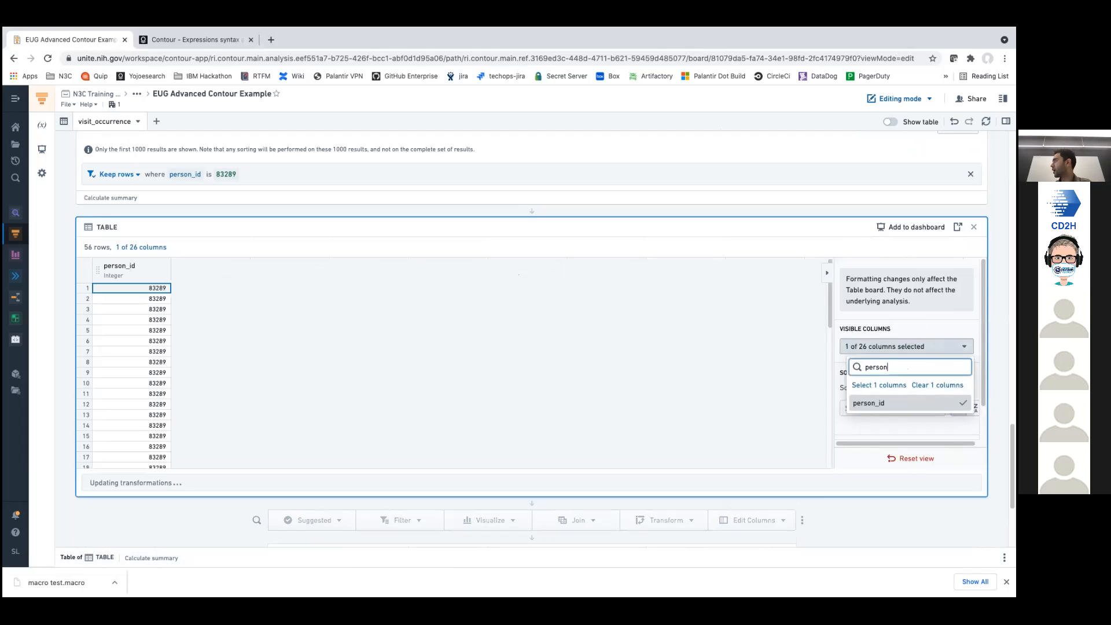
- Add visit_start_date and visit_concept_name to the Table board's visible columns
key(ctrl+a)
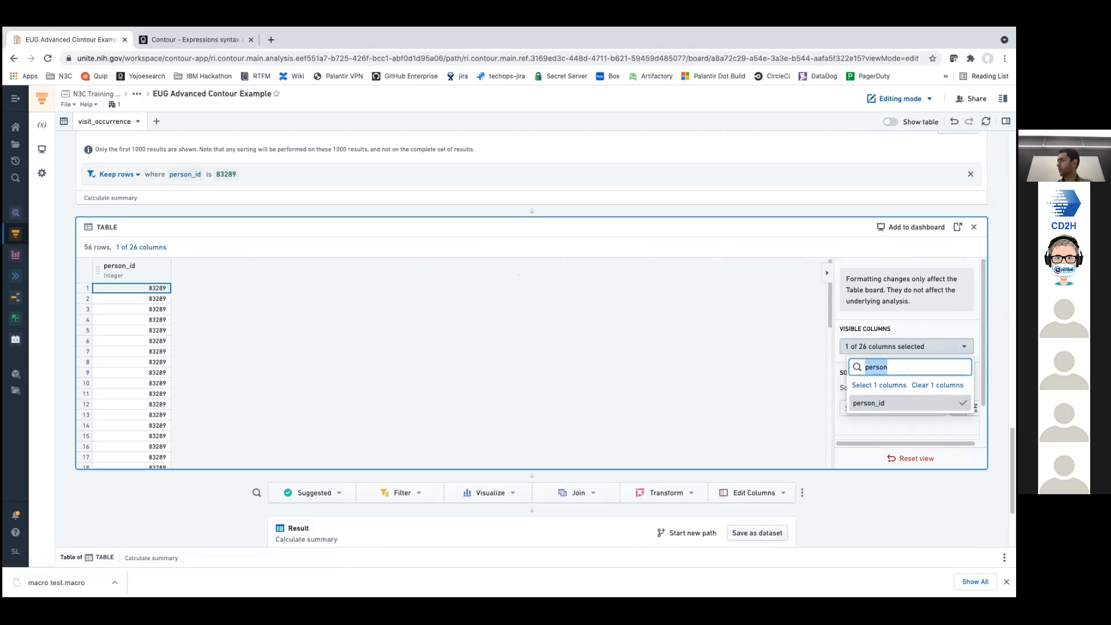
text(visi)
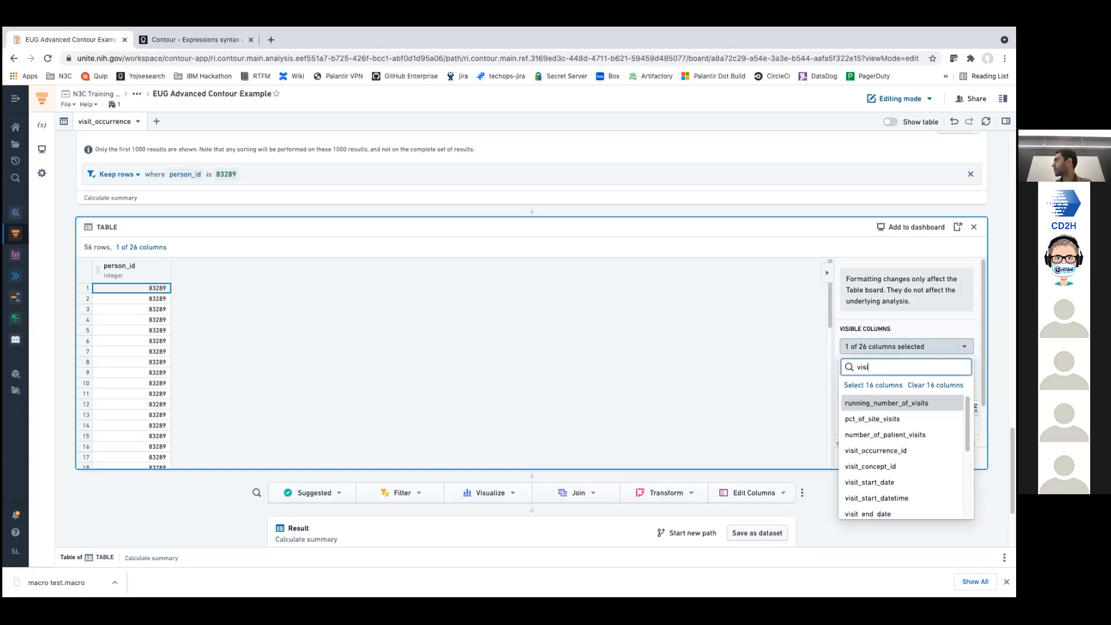
text(t_start)
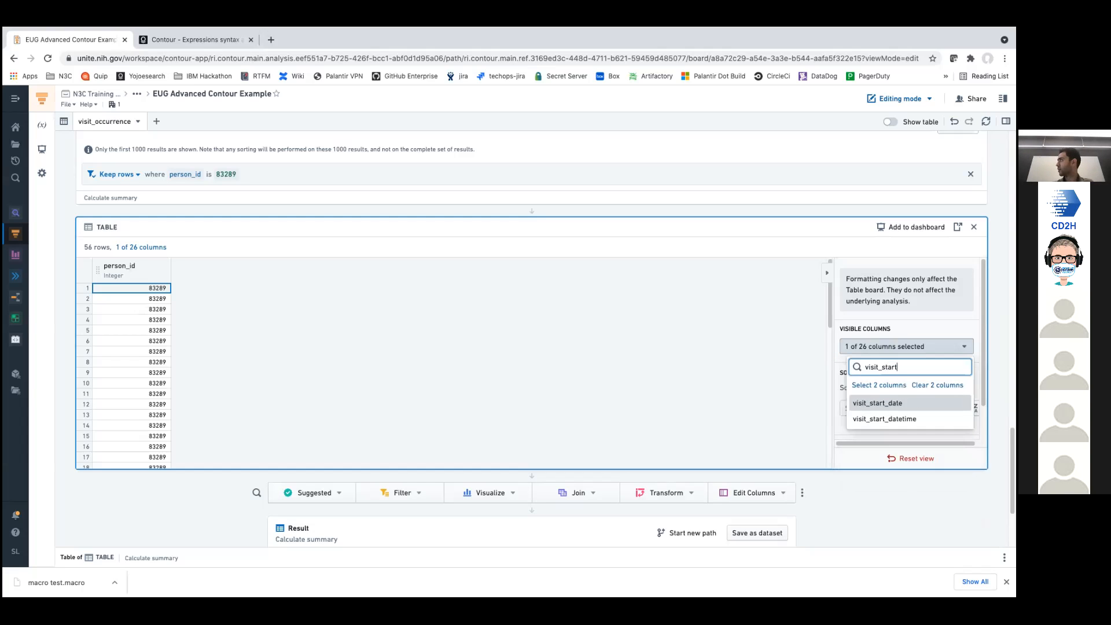
click(862, 404)
click(892, 371)
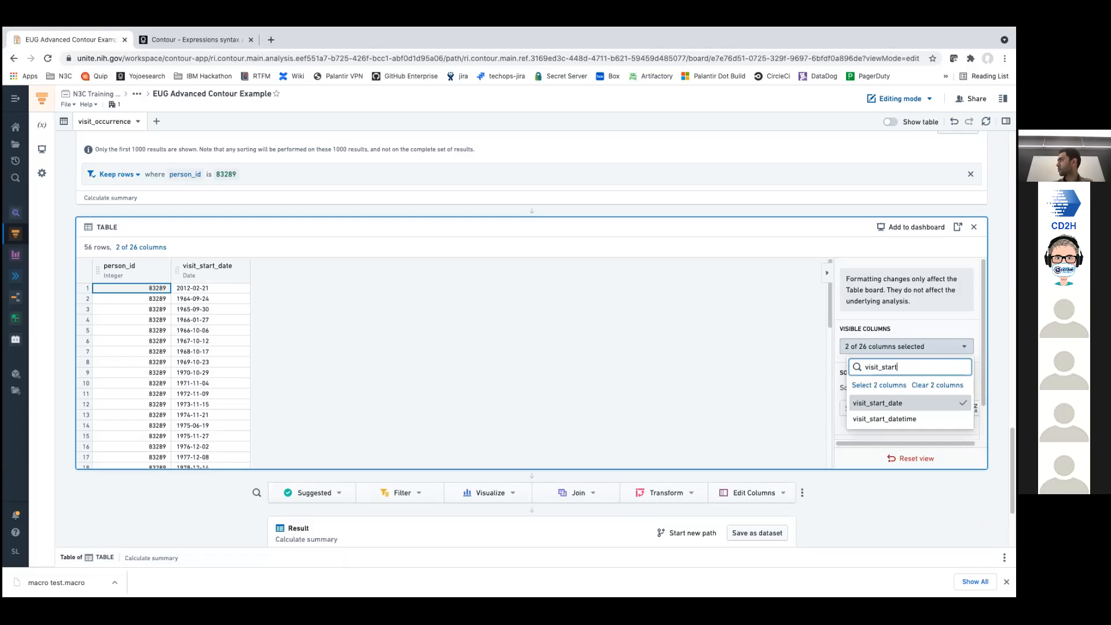
key(BackSpace)
key(BackSpace)
text(c)
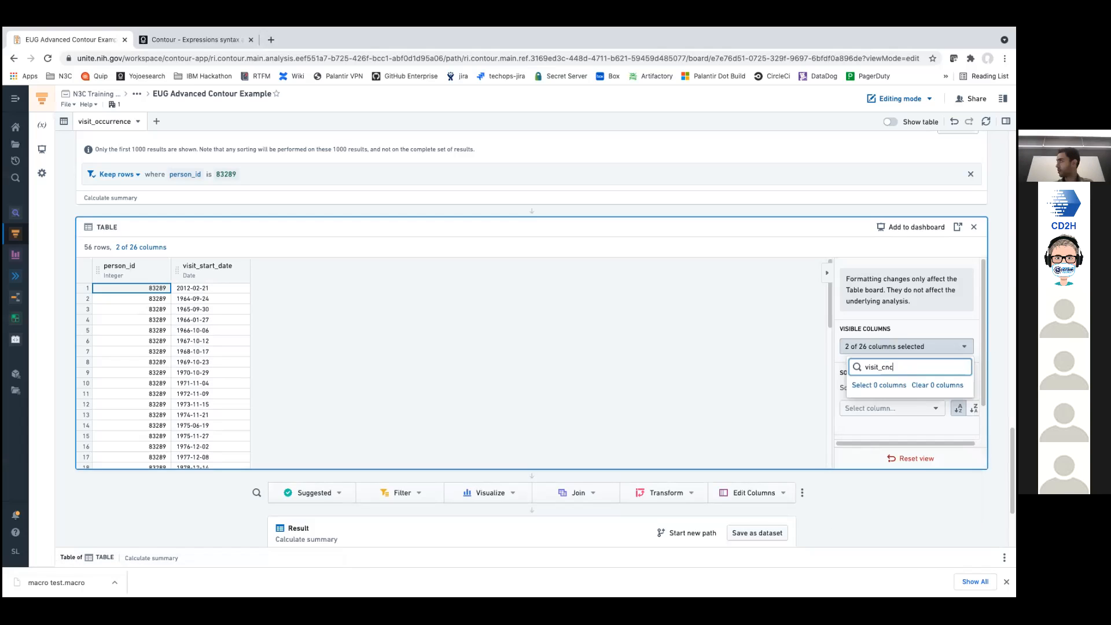
text(once)
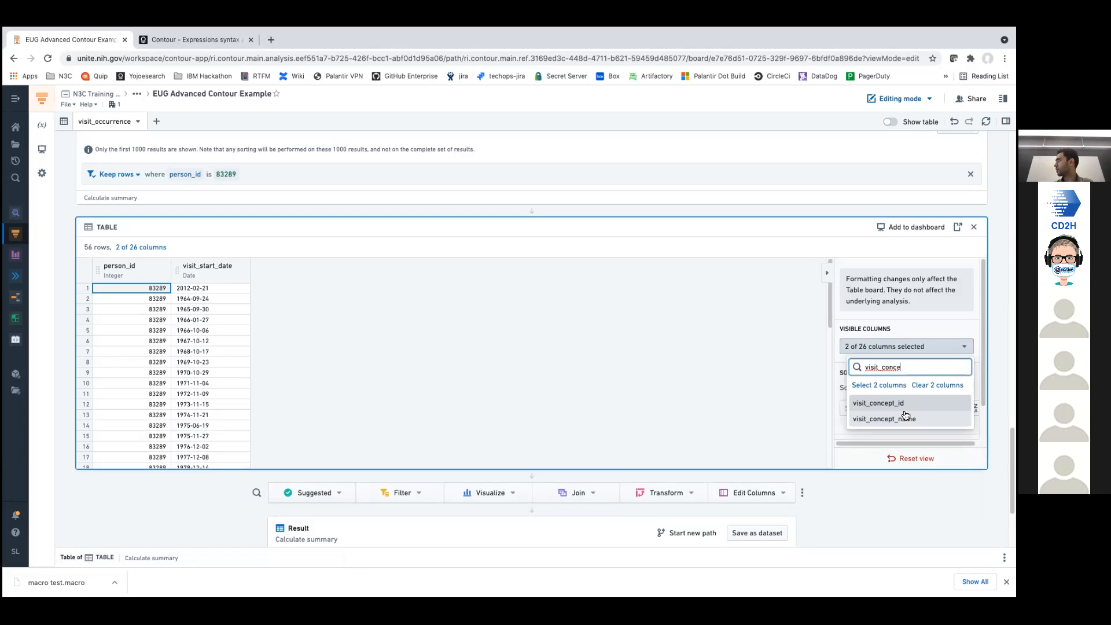
click(906, 418)
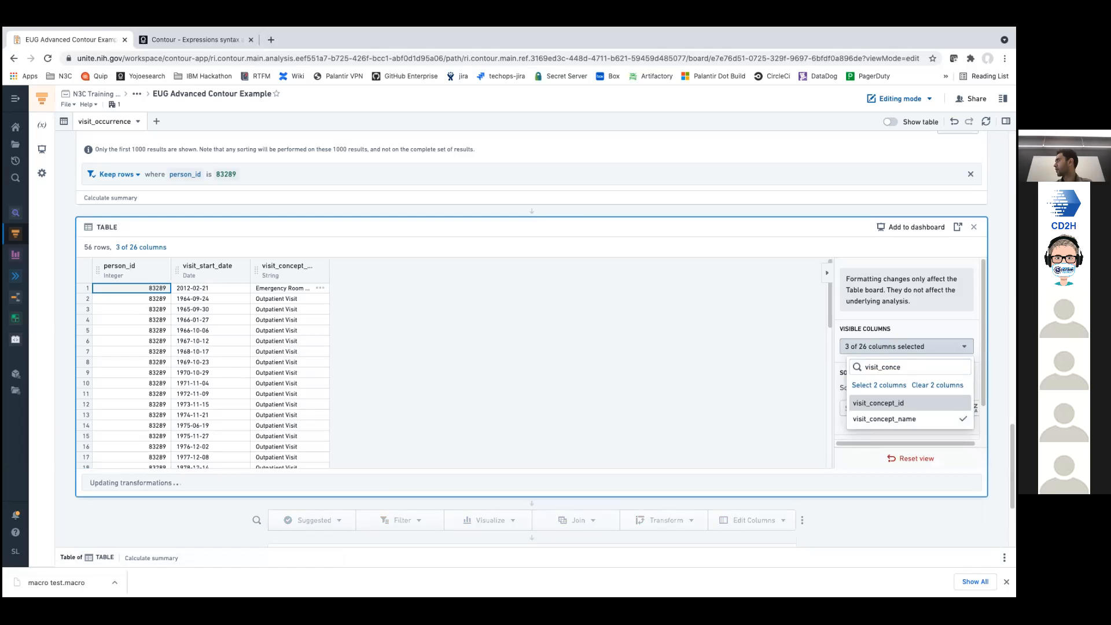
- Add running_number_of_visits to the table's visible columns and close the column list
key(ctrl+a)
text(tunnin)
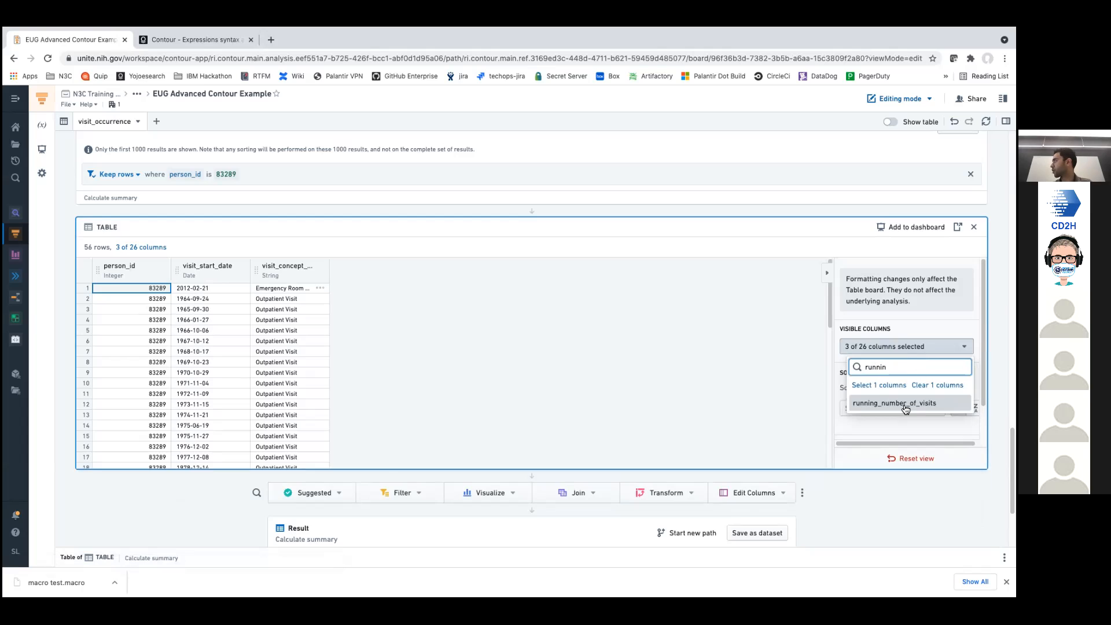
click(903, 403)
click(757, 398)
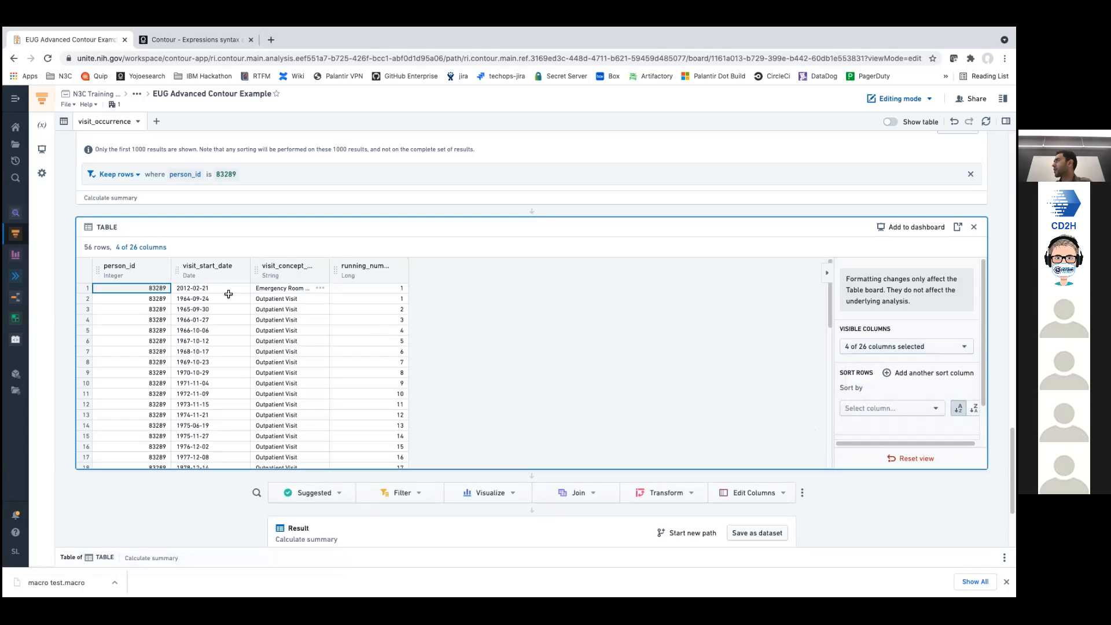
- Check the first rows' dates and running counts, and widen the running_number_of_visits column until its full name fits
drag(212, 301, 219, 354)
click(218, 354)
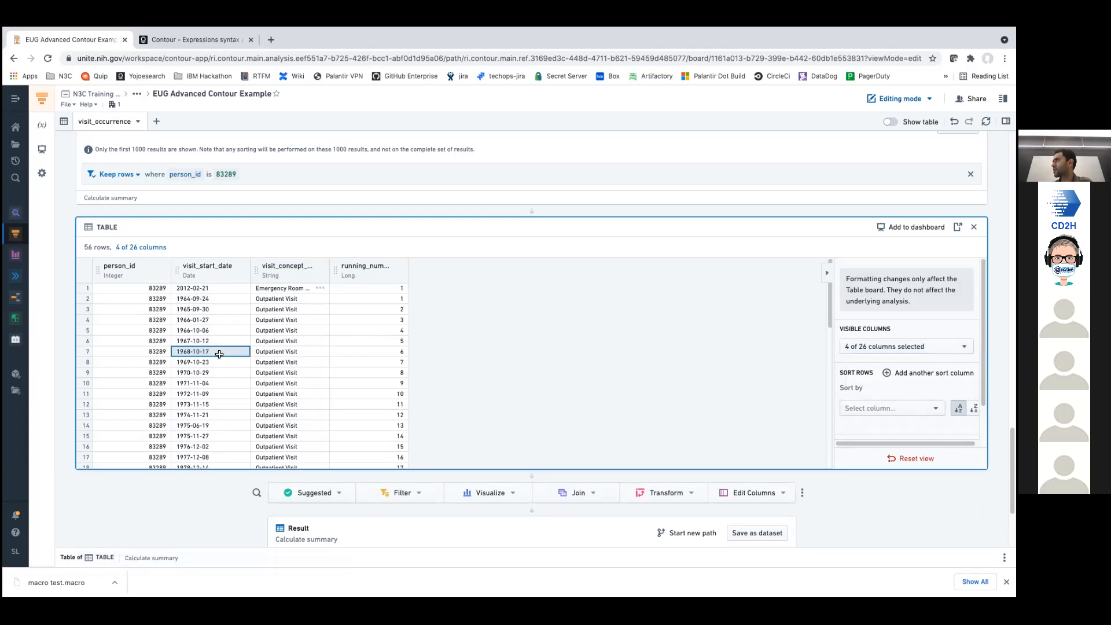
click(154, 288)
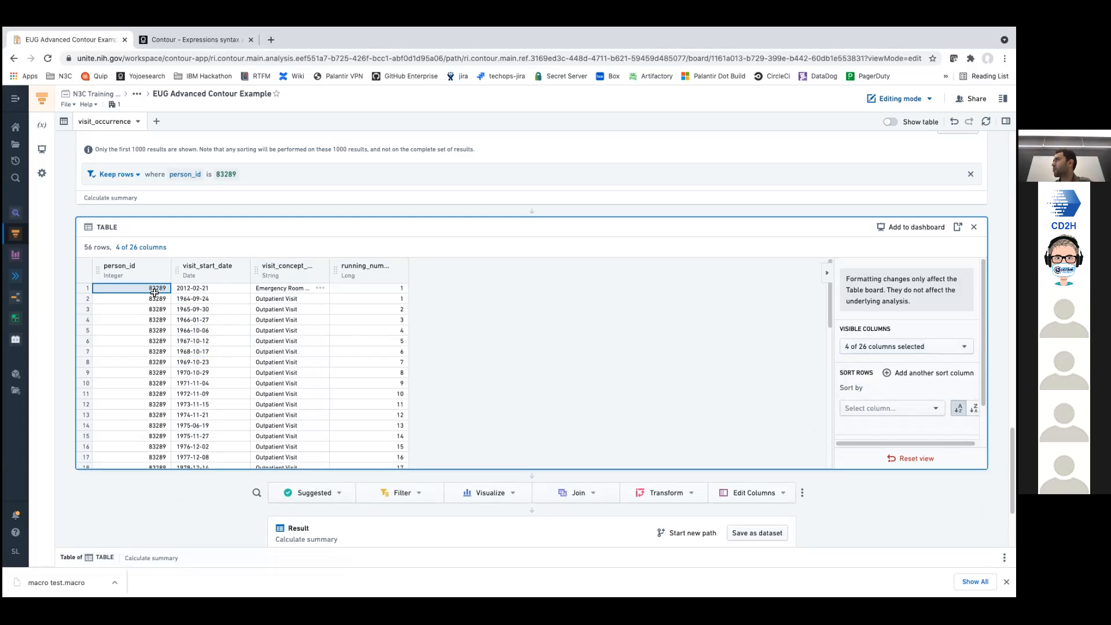
click(396, 287)
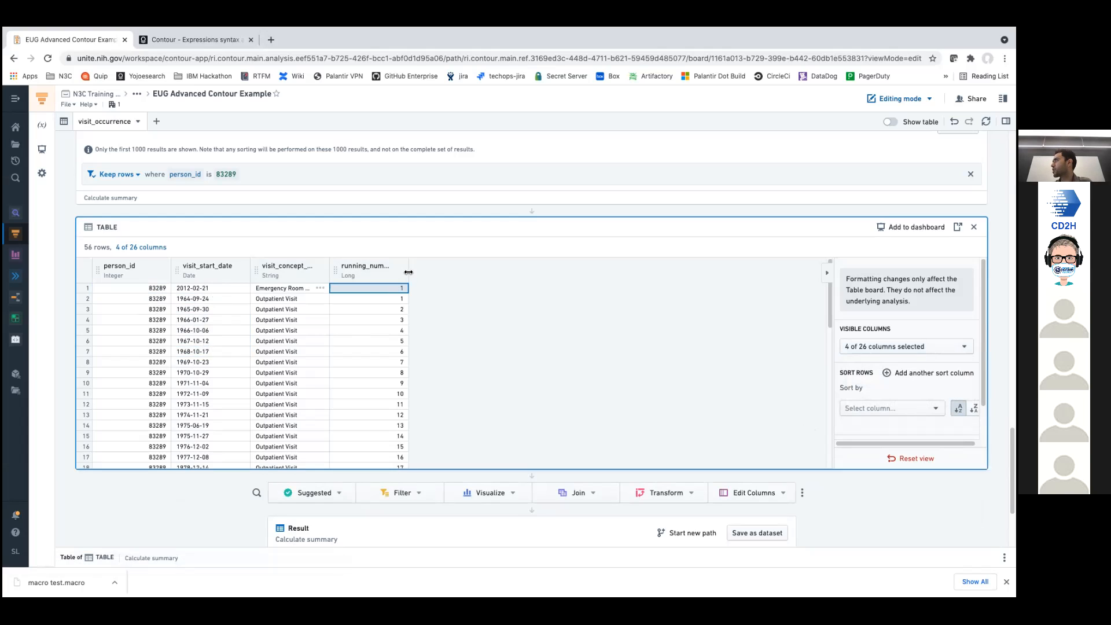
drag(408, 272, 456, 272)
- Examine how running_number_of_visits progresses by date within each visit type, from the first to the last row of the table
drag(291, 299, 292, 394)
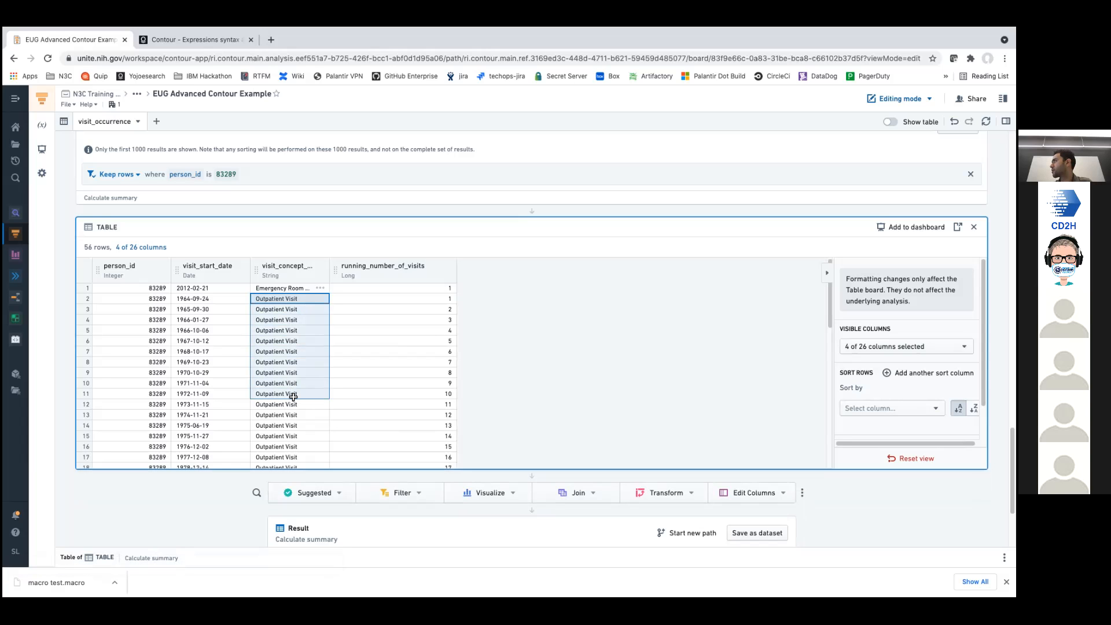
scroll(293, 397, down, 5)
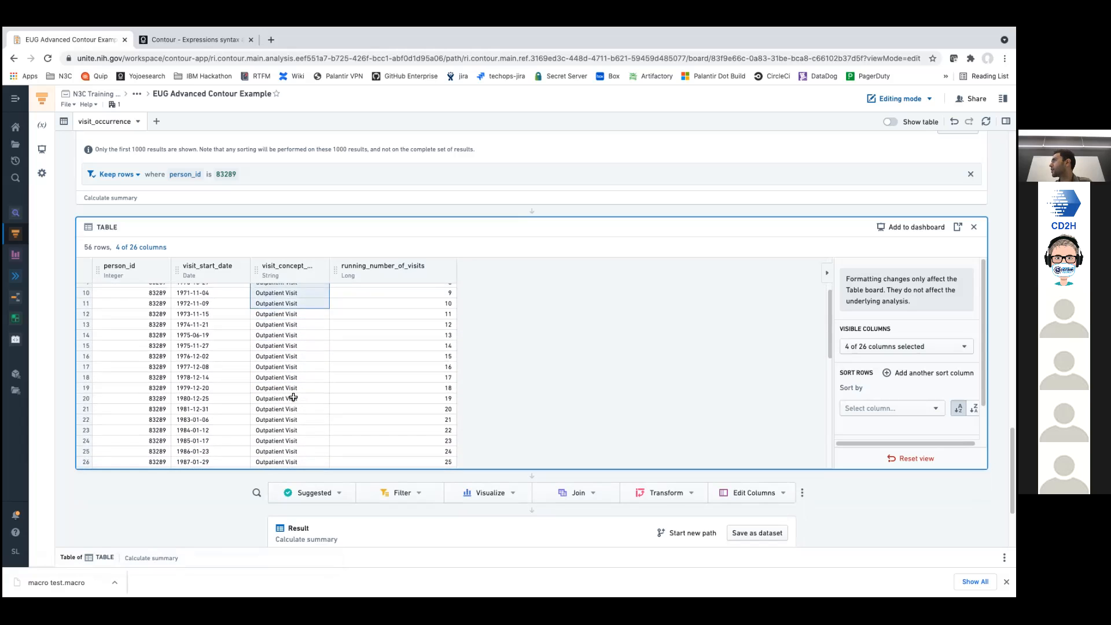
scroll(292, 397, down, 8)
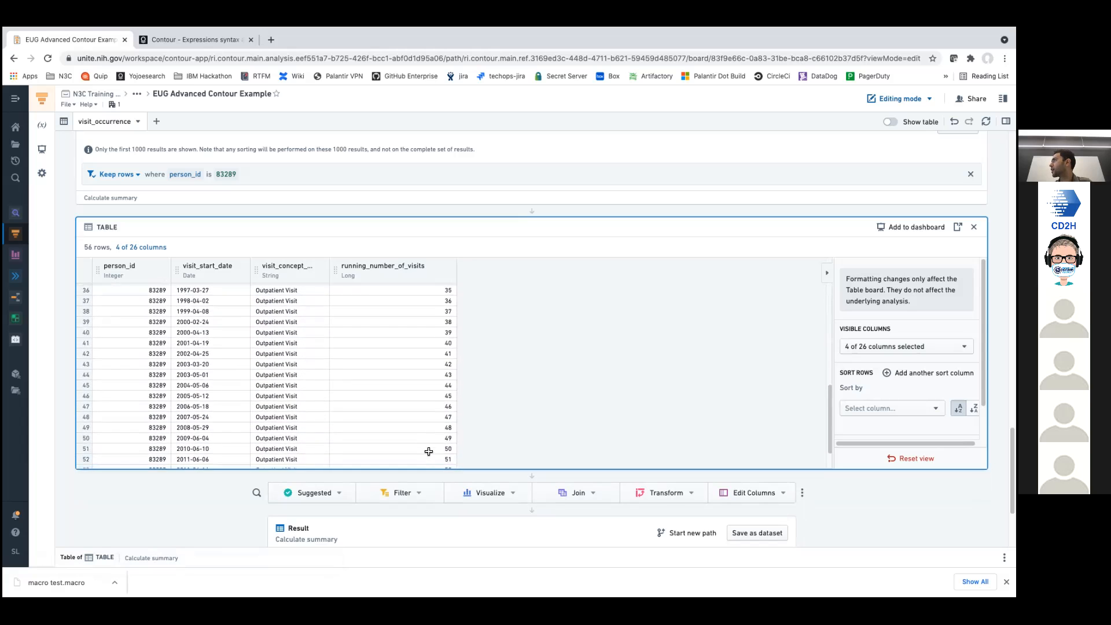
click(435, 453)
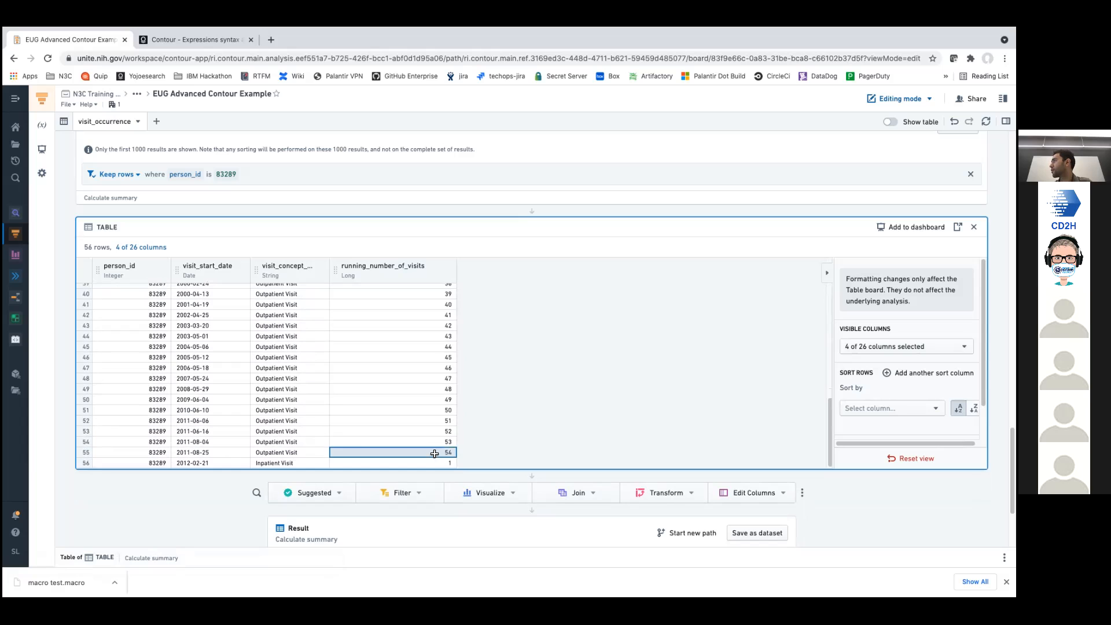
click(294, 449)
click(386, 460)
scroll(387, 459, up, 12)
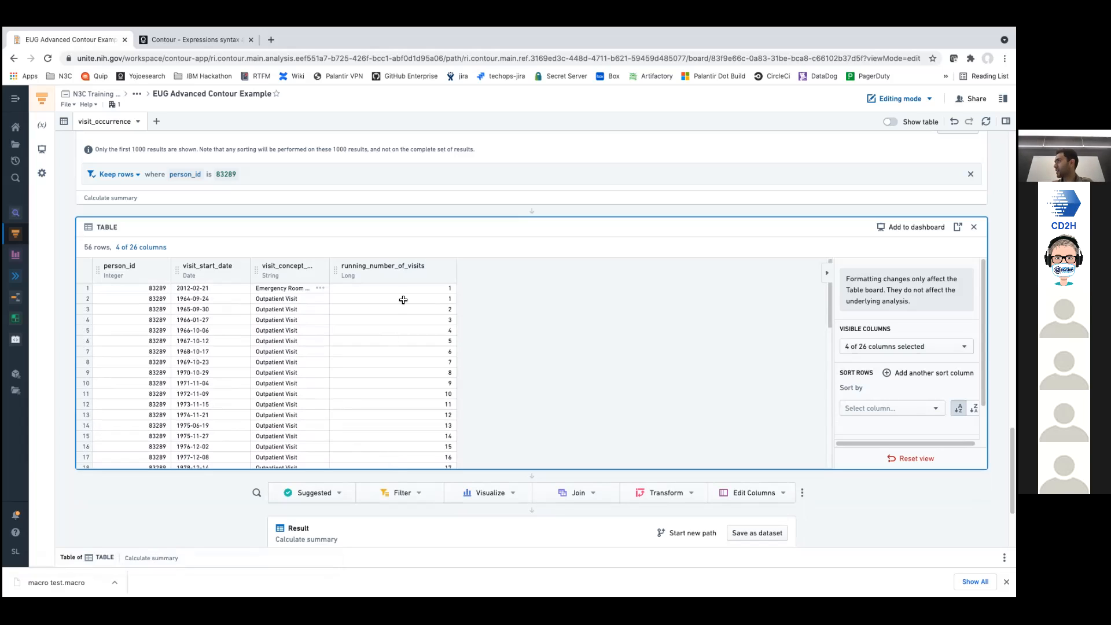
click(148, 329)
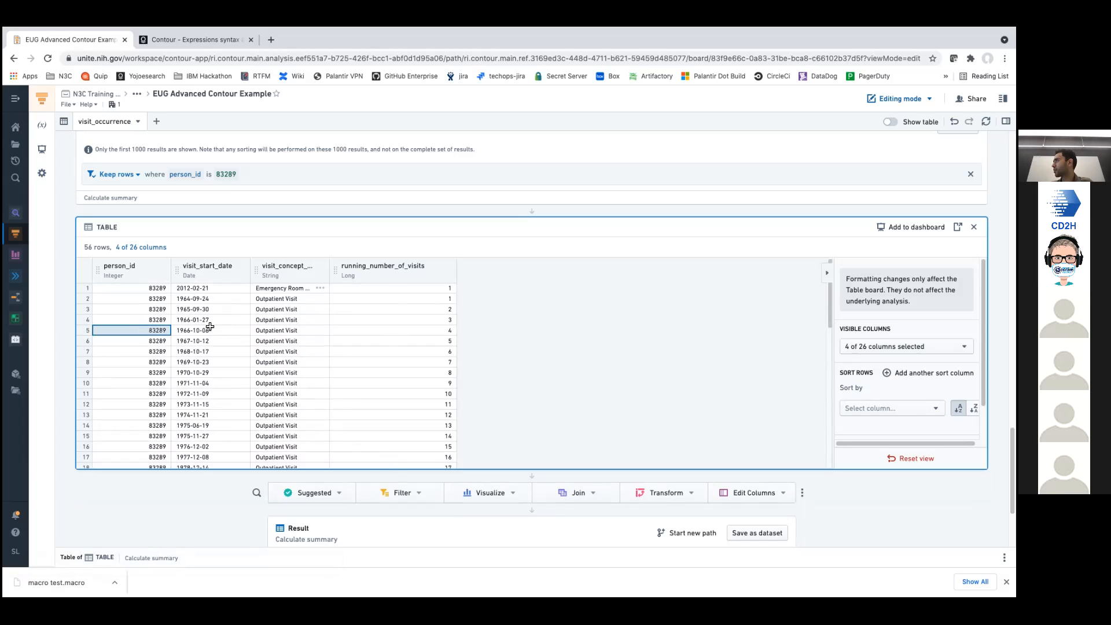
- Check the running count, start date, visit type and patient of the fifth row in the Table board
click(419, 340)
click(421, 331)
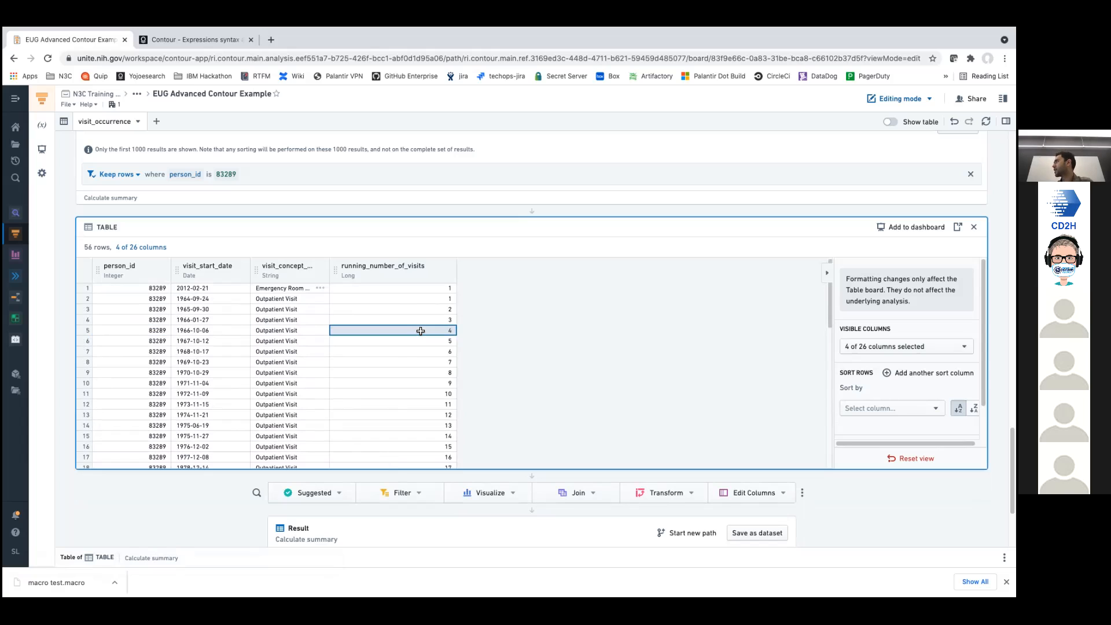
click(184, 331)
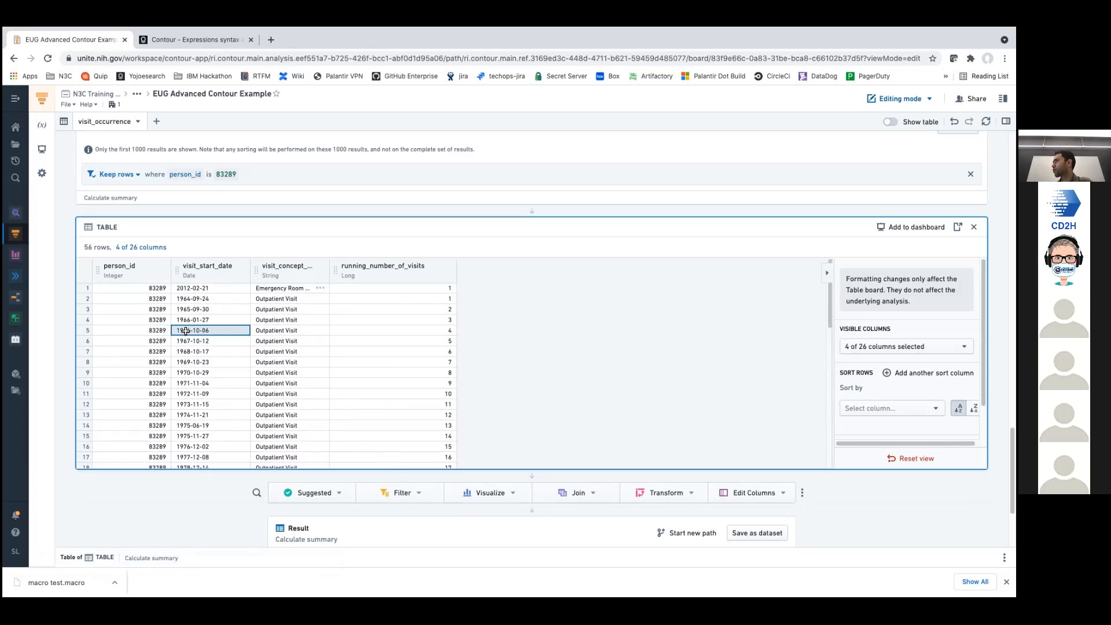
click(281, 331)
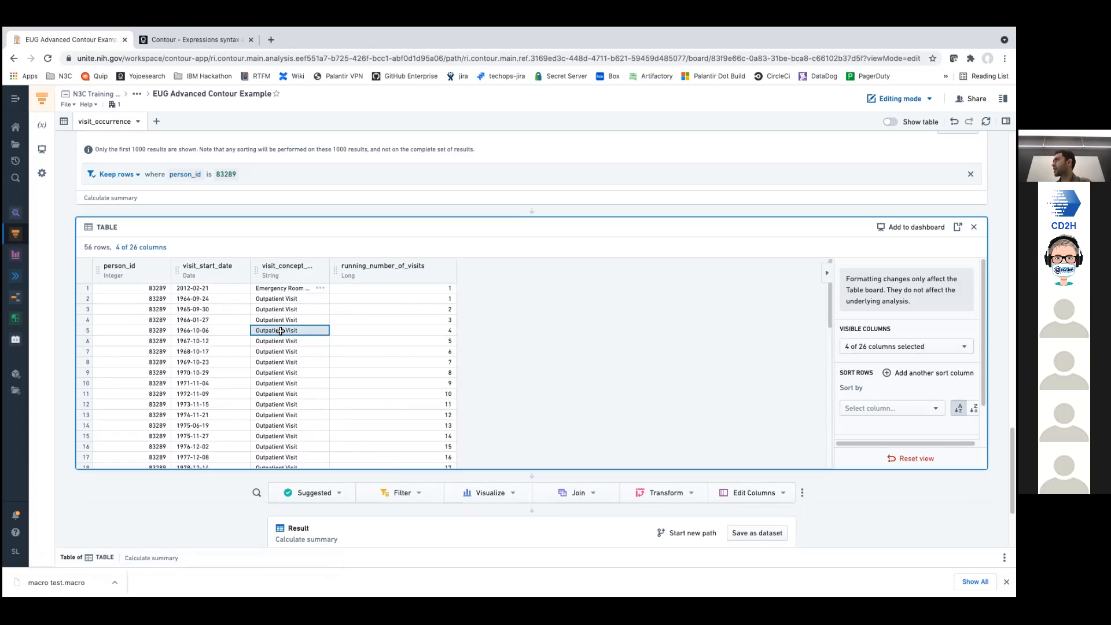
click(131, 333)
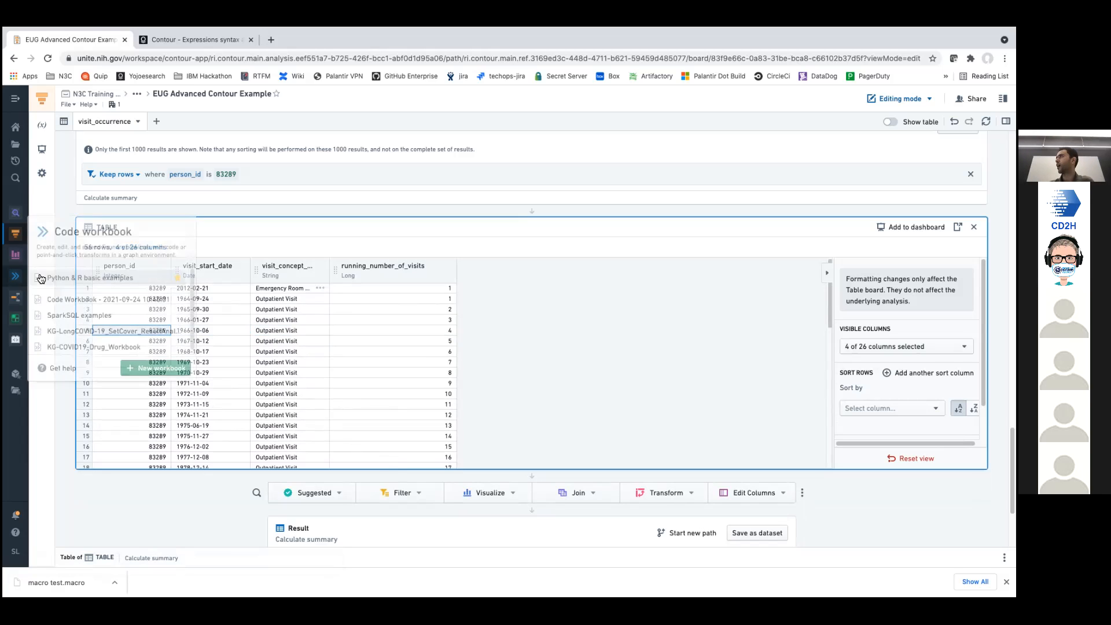
scroll(69, 193, up, 20)
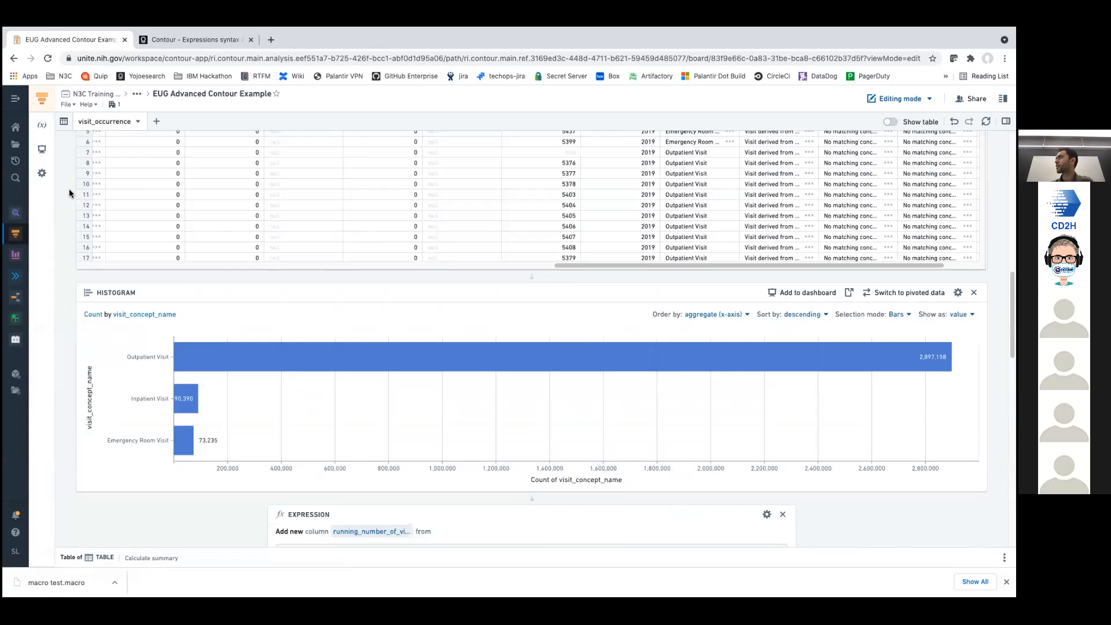
click(156, 120)
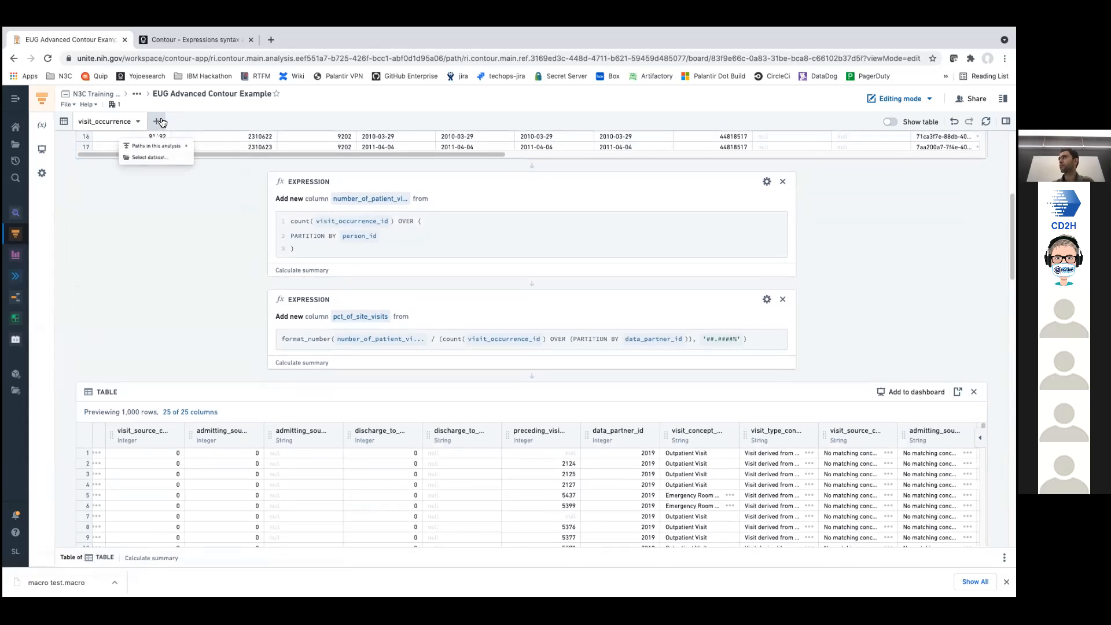
click(149, 165)
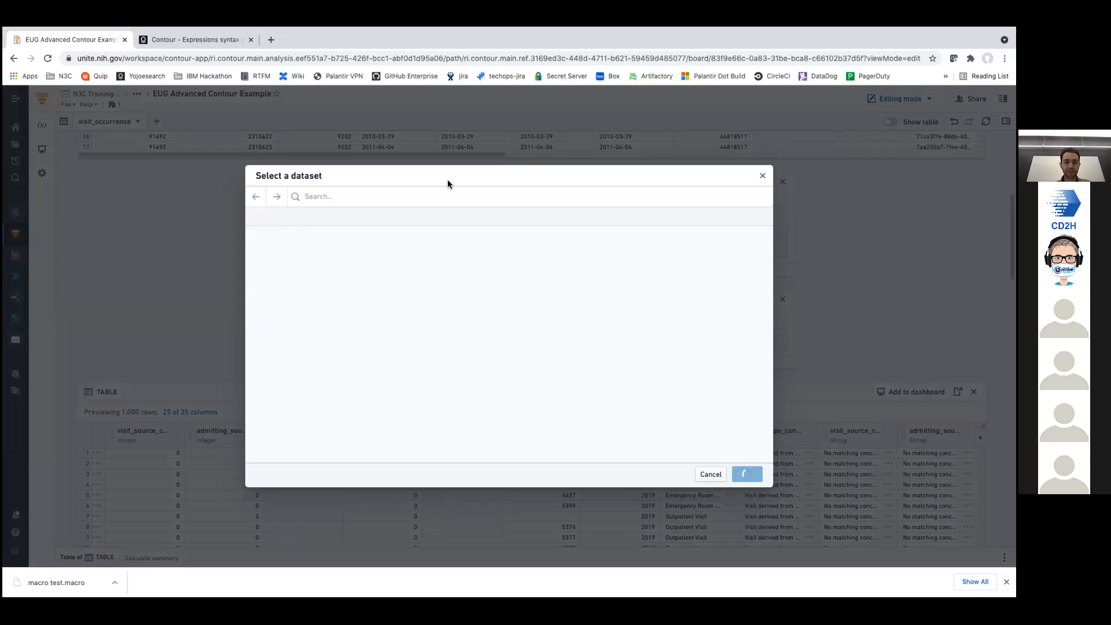
click(762, 176)
- Review the configuration of the histogram by person_id, with its unique count of visit_concept_name, and recompute the board
scroll(772, 188, down, 5)
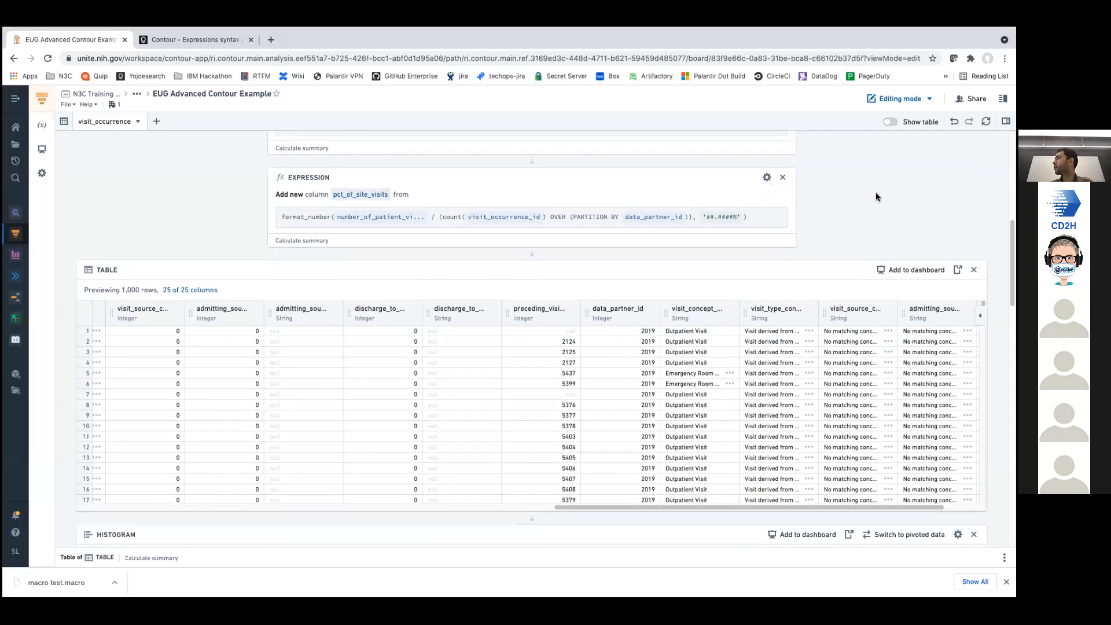
scroll(875, 196, down, 5)
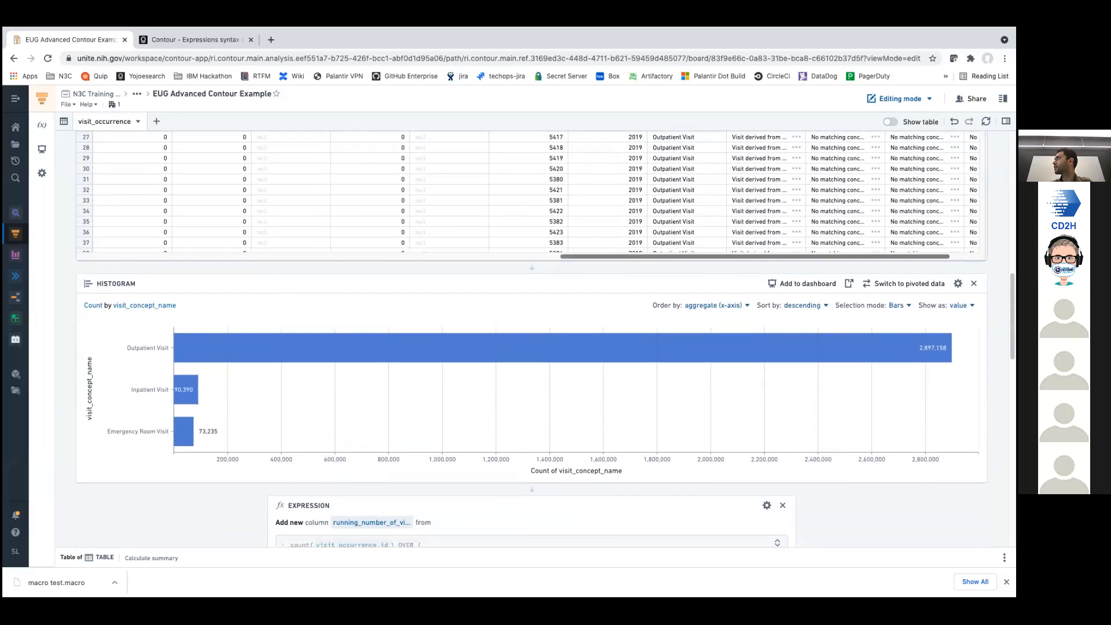
scroll(545, 339, down, 7)
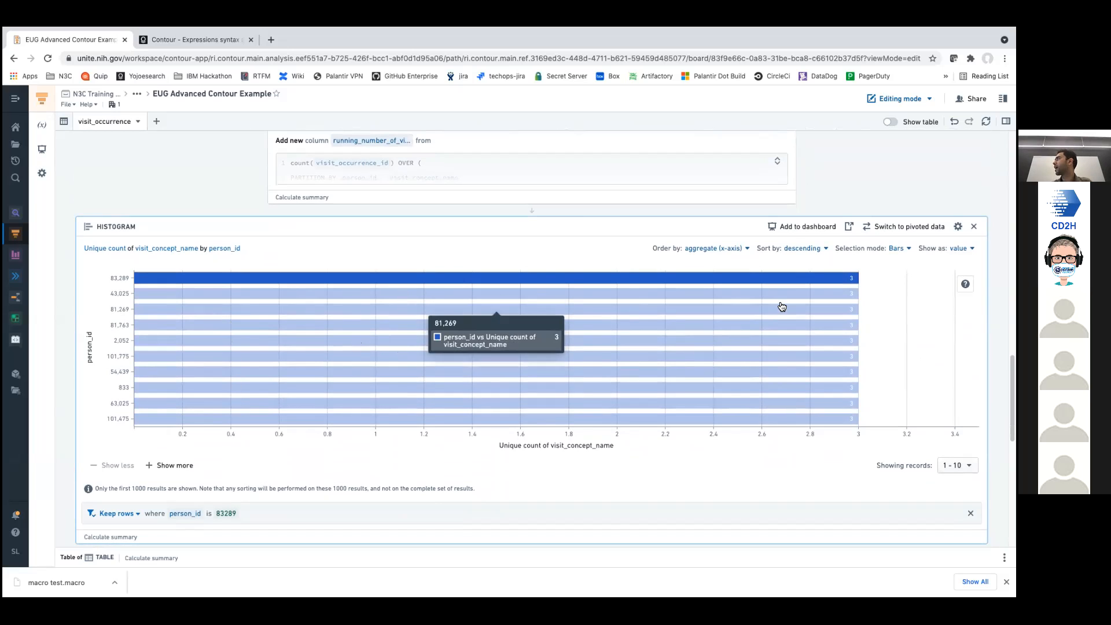
click(958, 226)
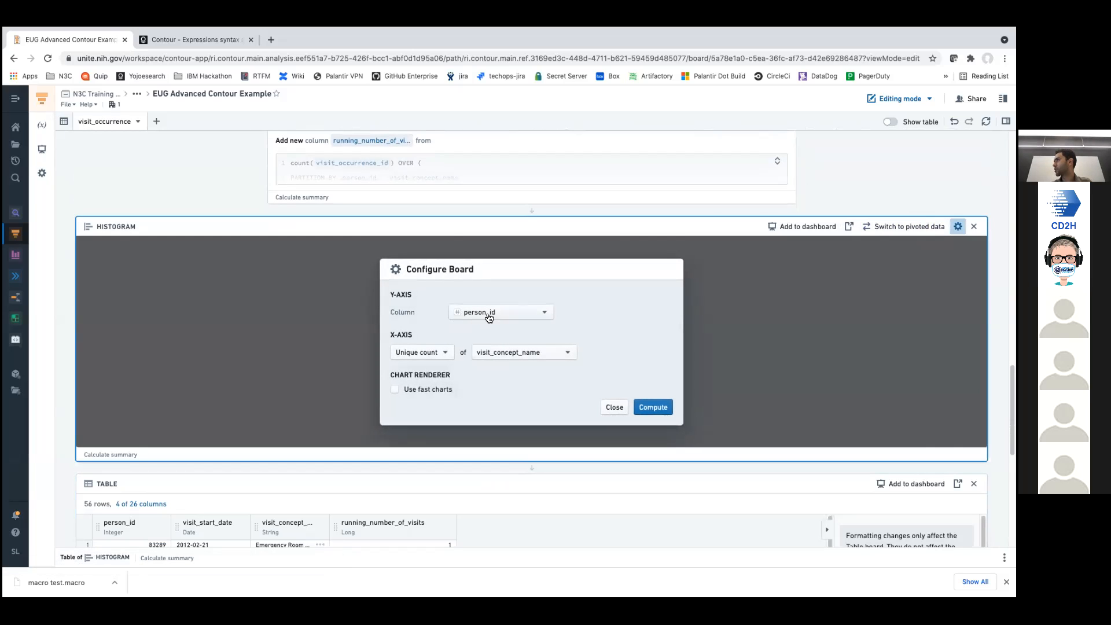
click(421, 354)
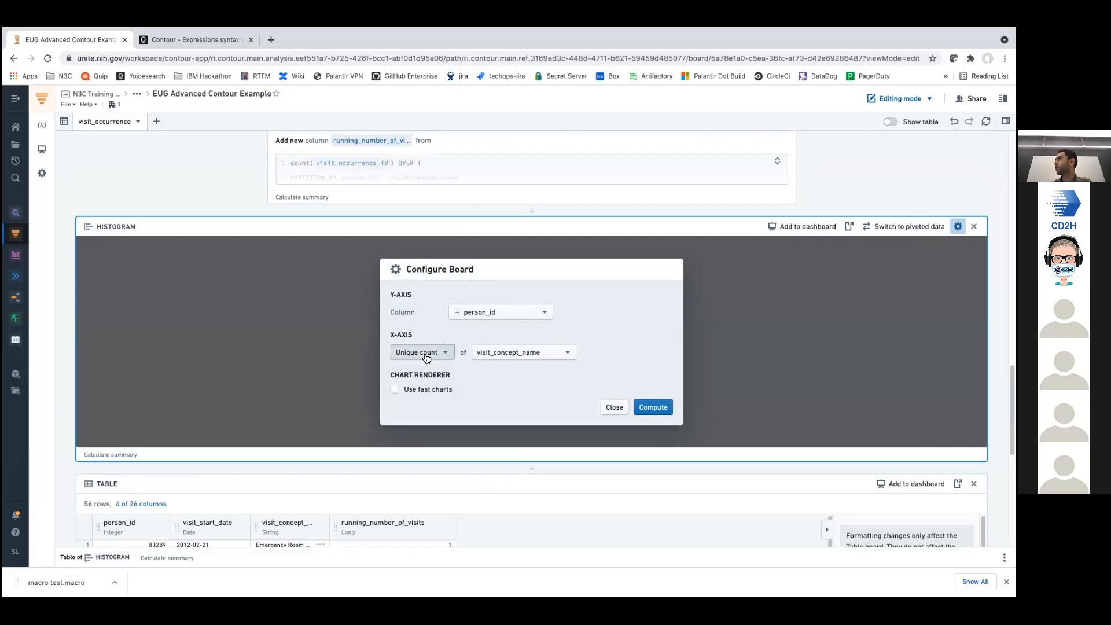
click(542, 354)
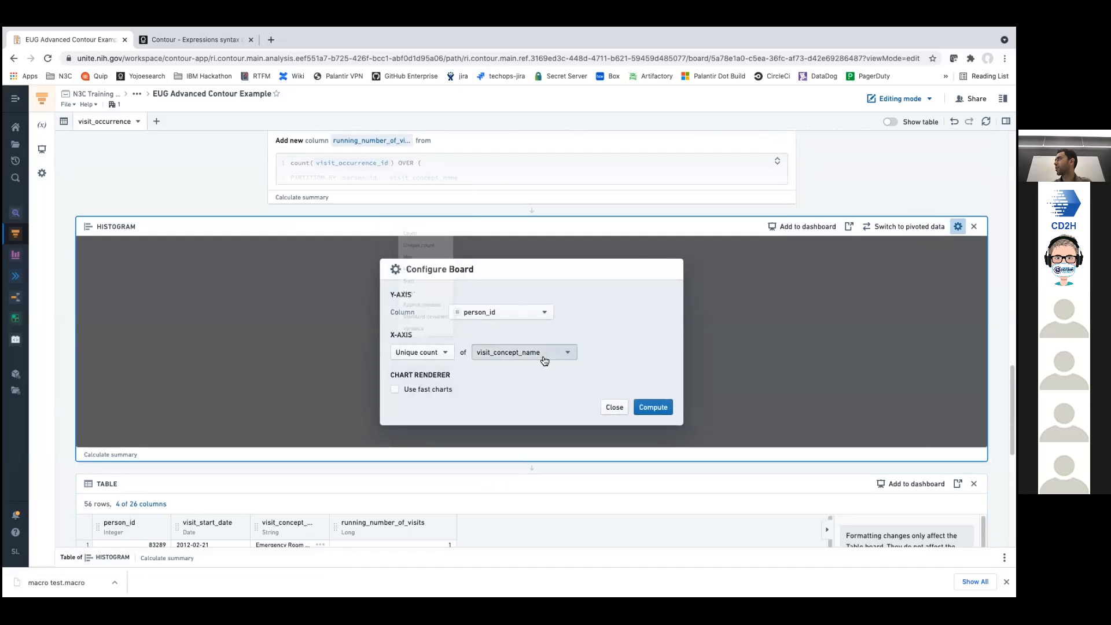
click(631, 363)
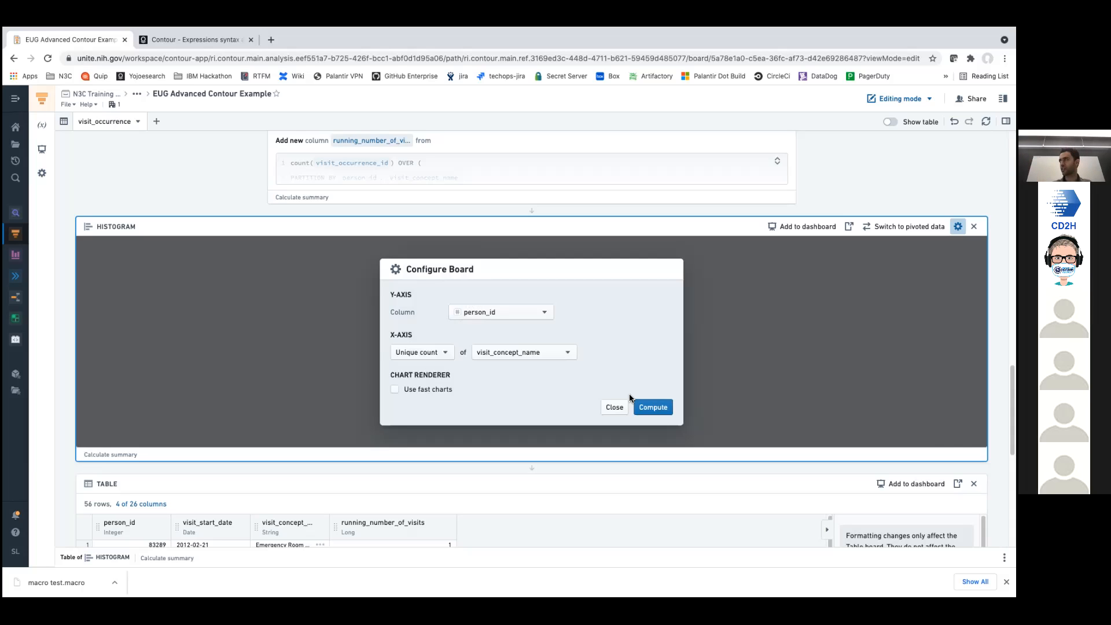
click(654, 407)
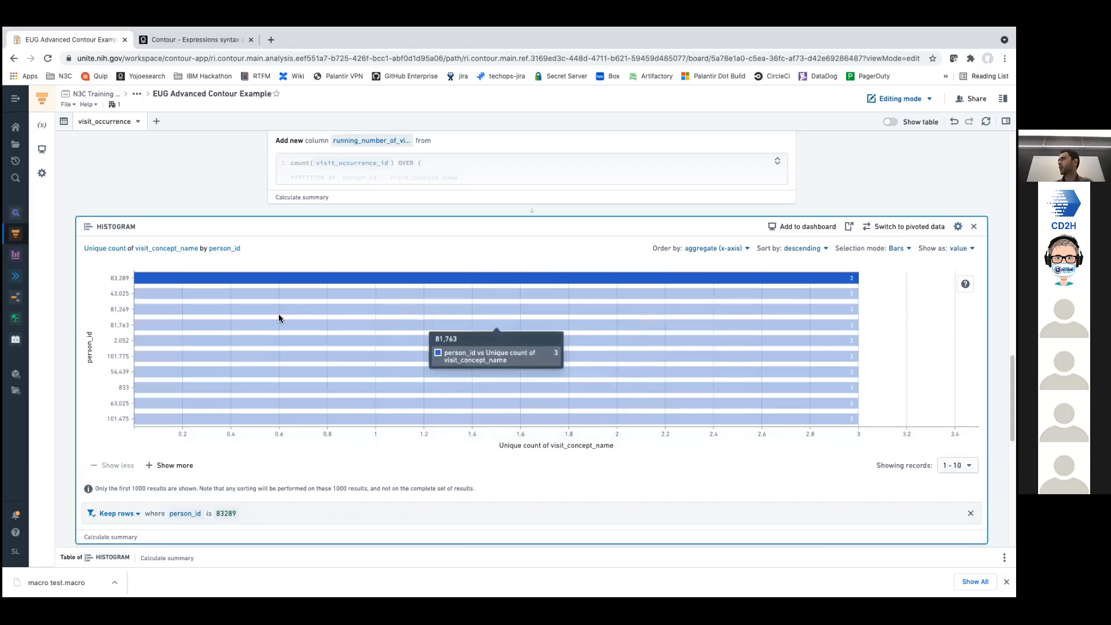
- Follow the running_number_of_visits values in the filtered patient's table from the first row down to the last
scroll(341, 342, down, 1)
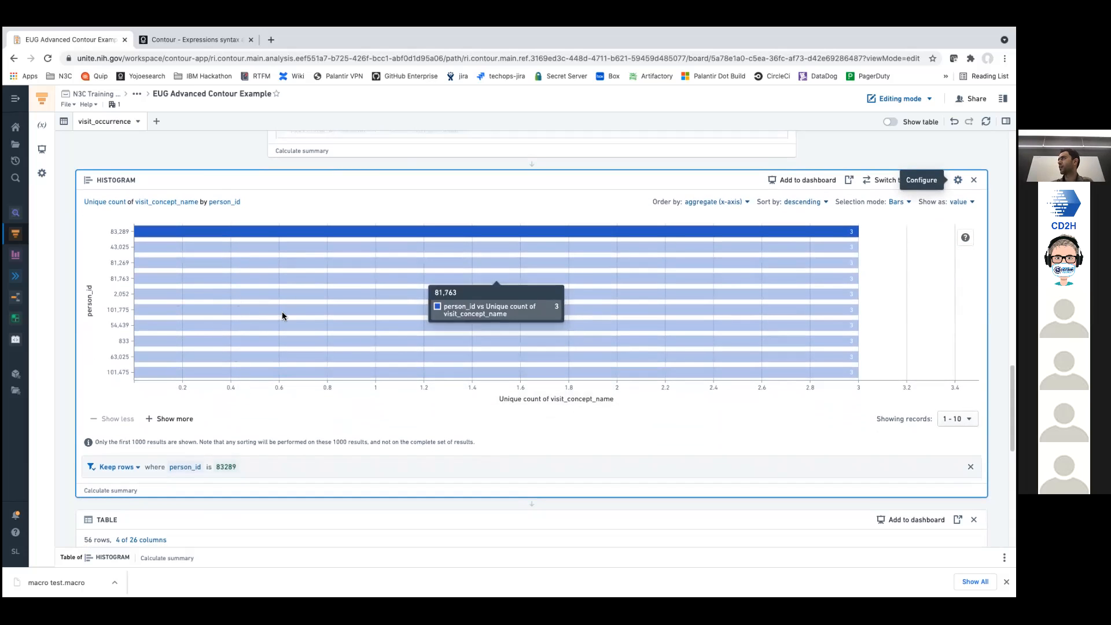
scroll(65, 369, down, 2)
scroll(65, 369, down, 2)
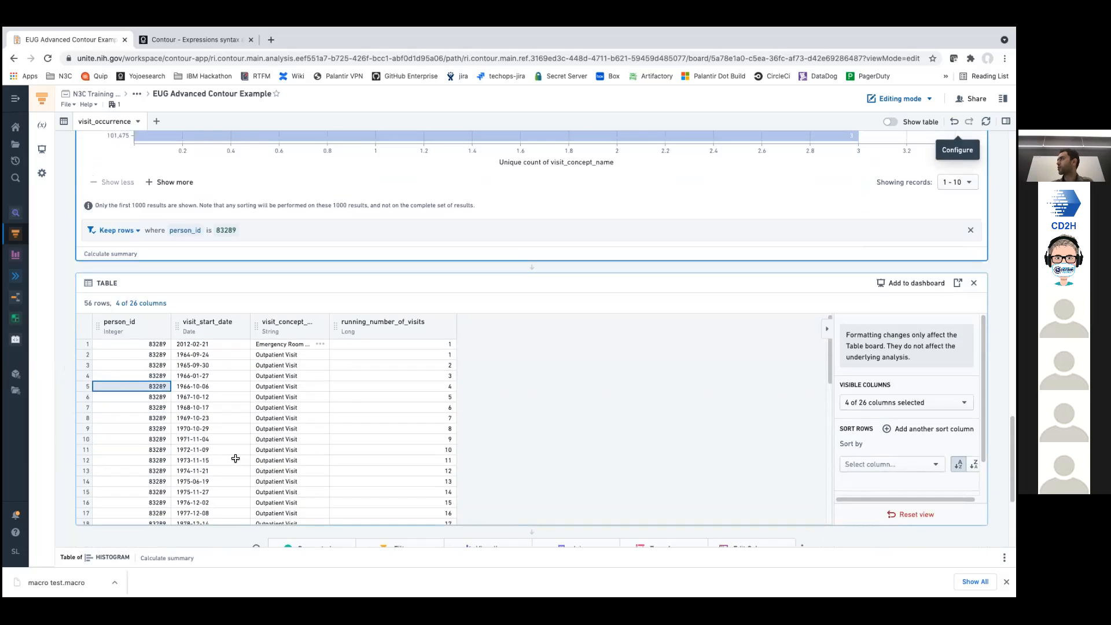
drag(442, 342, 432, 451)
scroll(343, 432, up, 1)
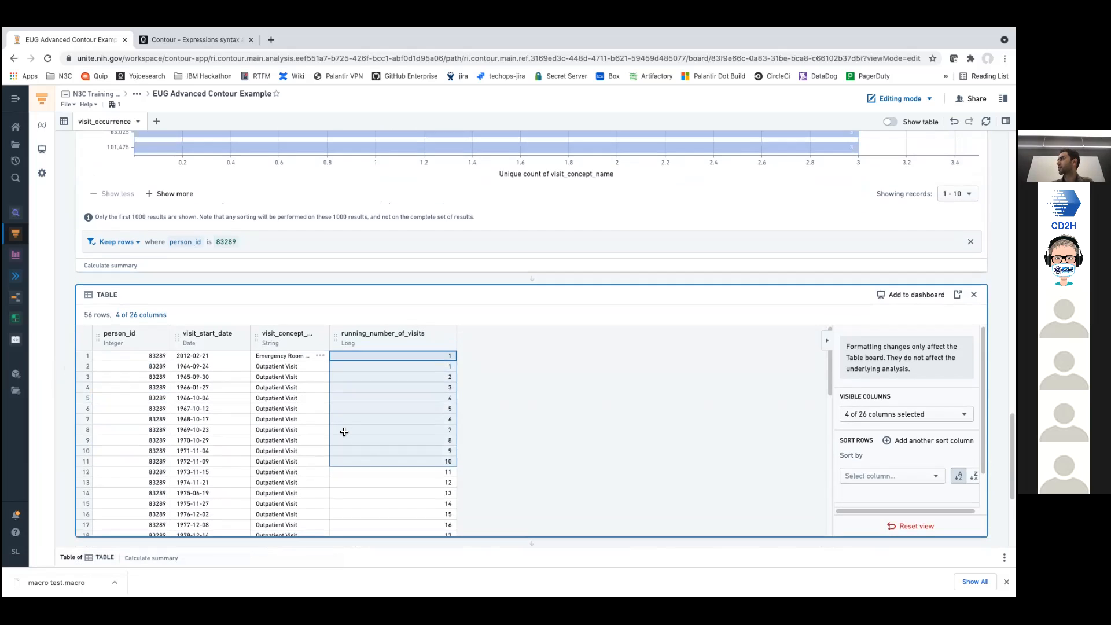
click(404, 486)
scroll(283, 496, down, 4)
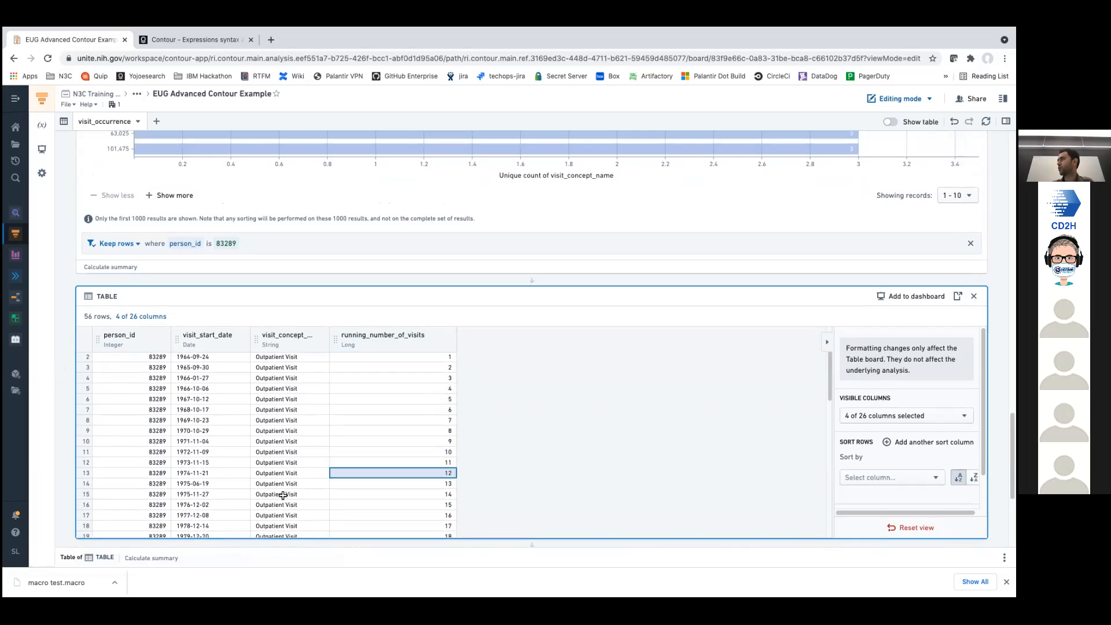
scroll(301, 491, down, 5)
scroll(313, 485, down, 10)
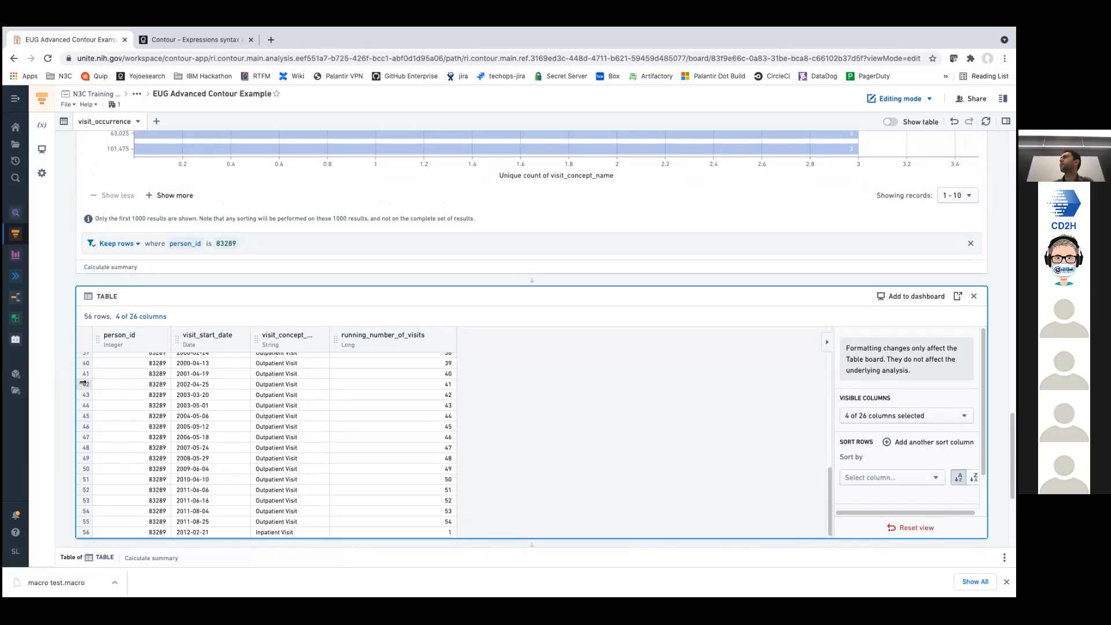
scroll(66, 376, up, 15)
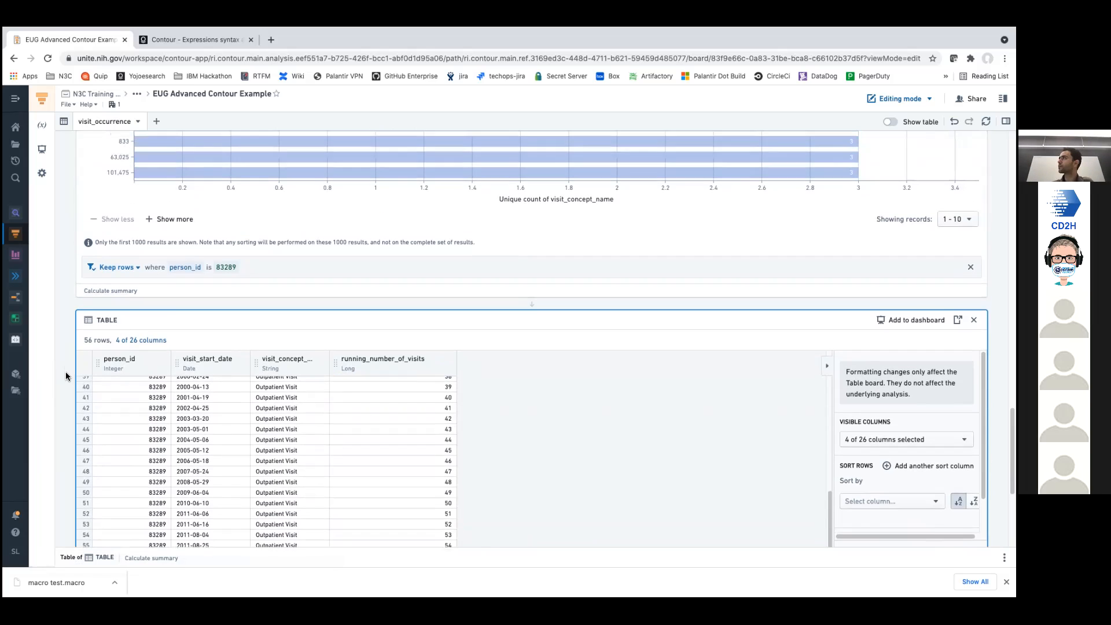
scroll(205, 141, up, 3)
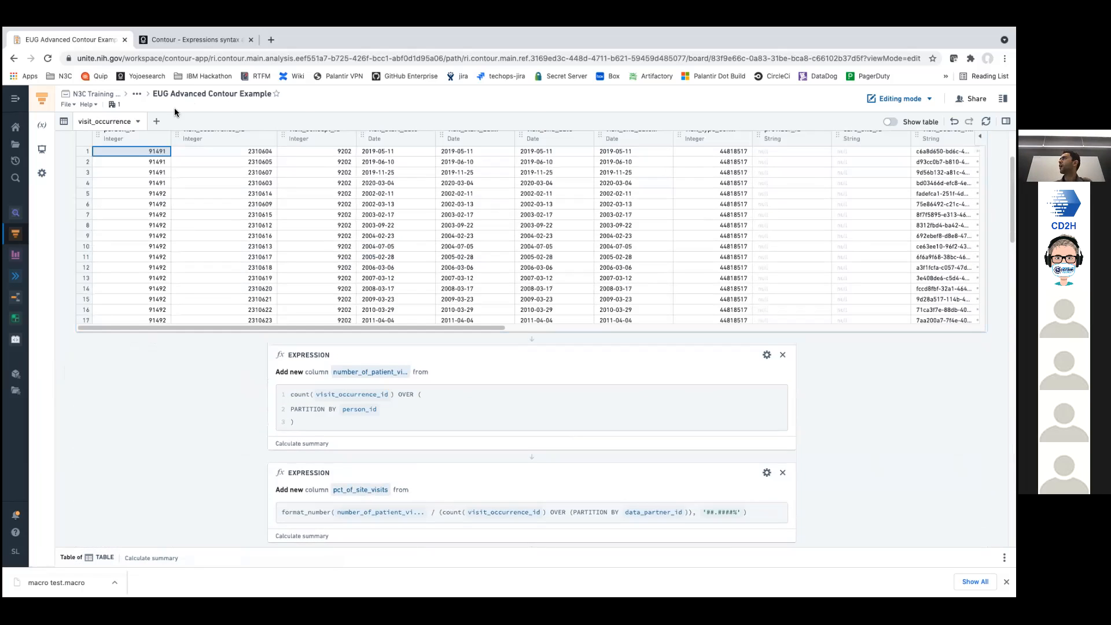
click(156, 121)
click(157, 165)
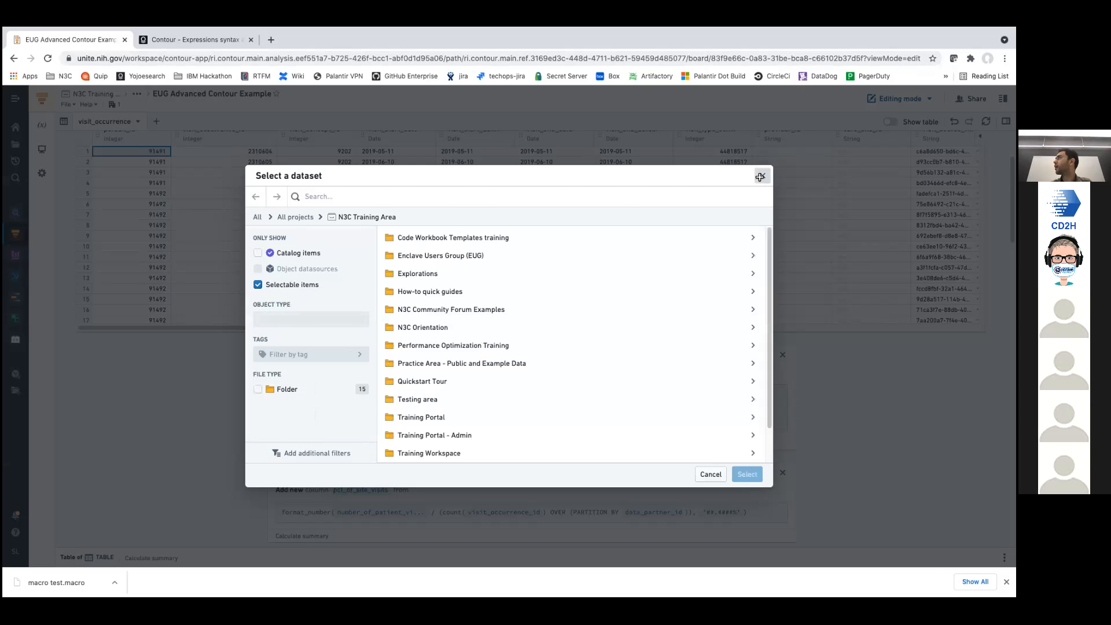
click(760, 176)
- Compare the order of visit_start_date with the running counts in the filtered patient's last and first table rows
scroll(801, 417, down, 10)
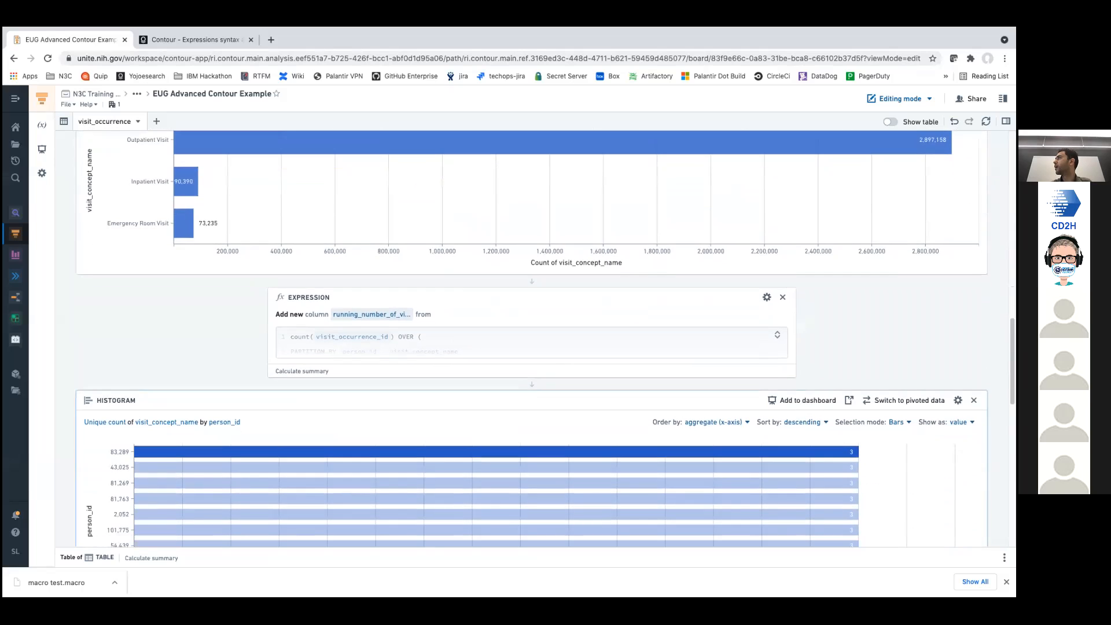
scroll(530, 338, down, 7)
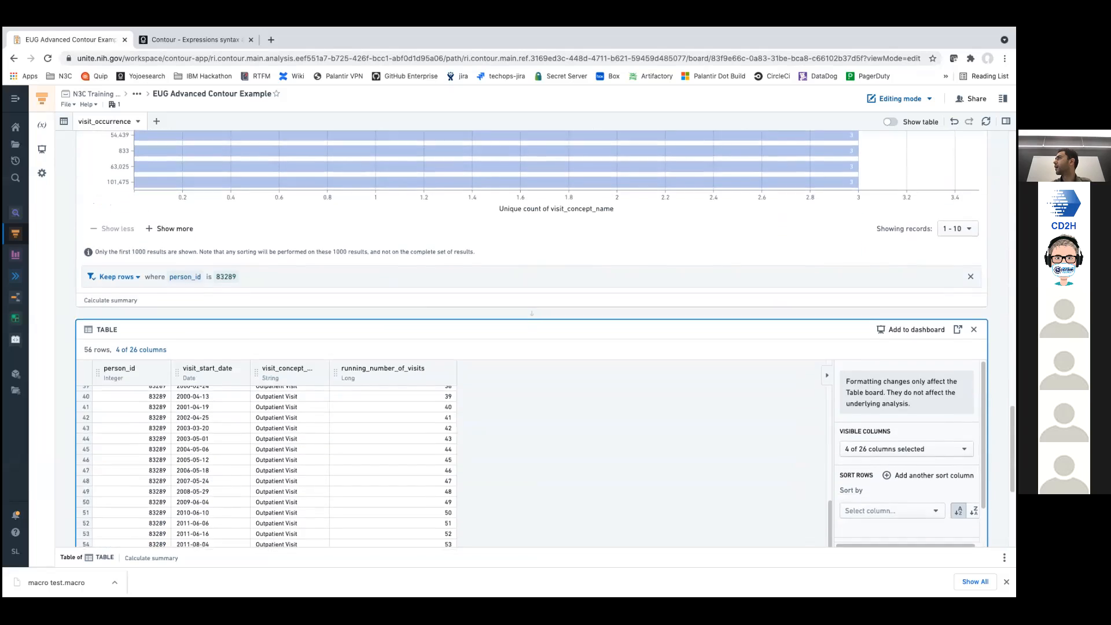
scroll(531, 339, down, 3)
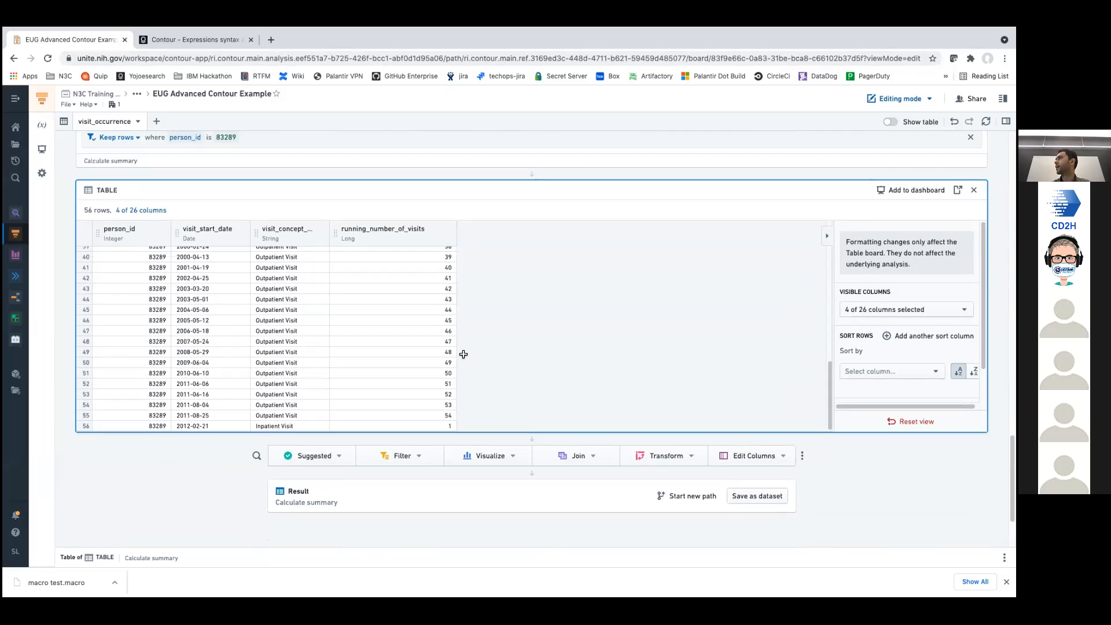
scroll(464, 354, down, 1)
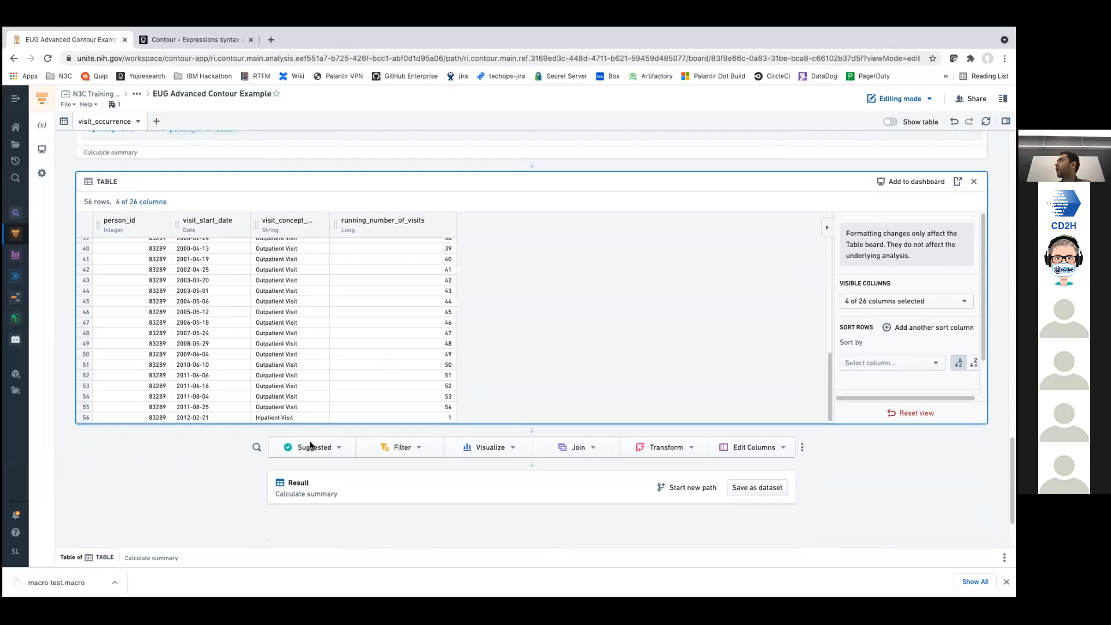
scroll(300, 358, up, 5)
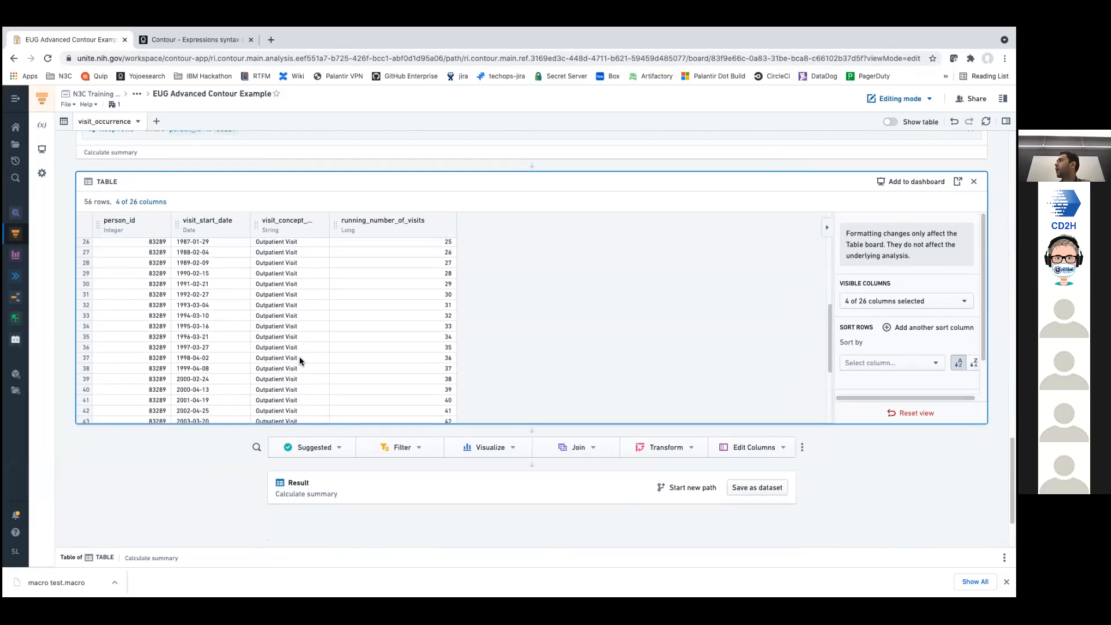
scroll(299, 356, up, 6)
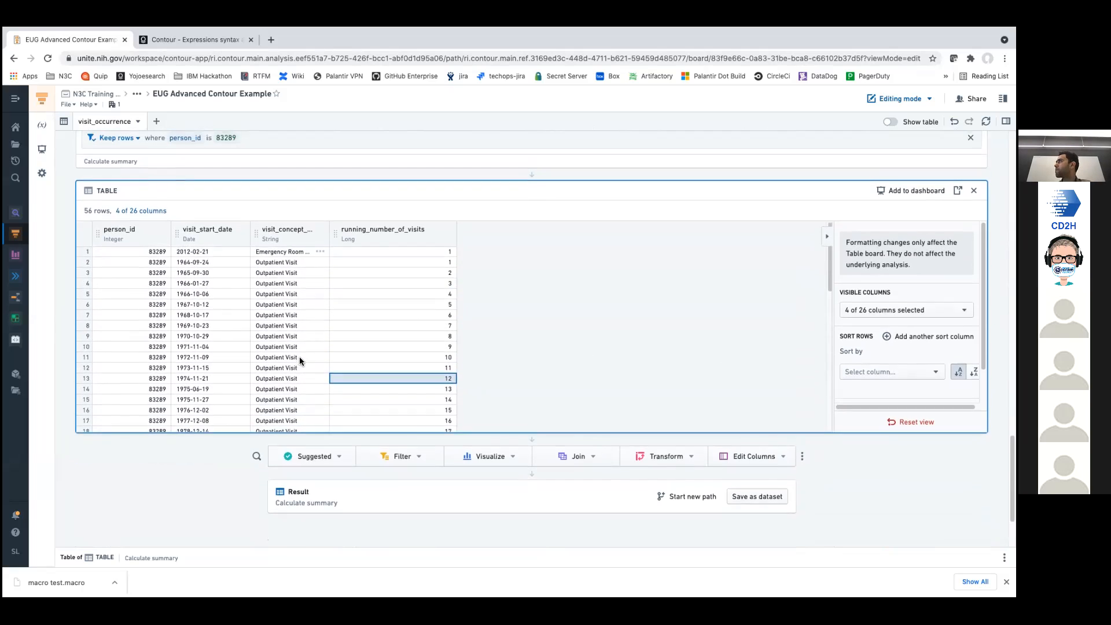
click(221, 276)
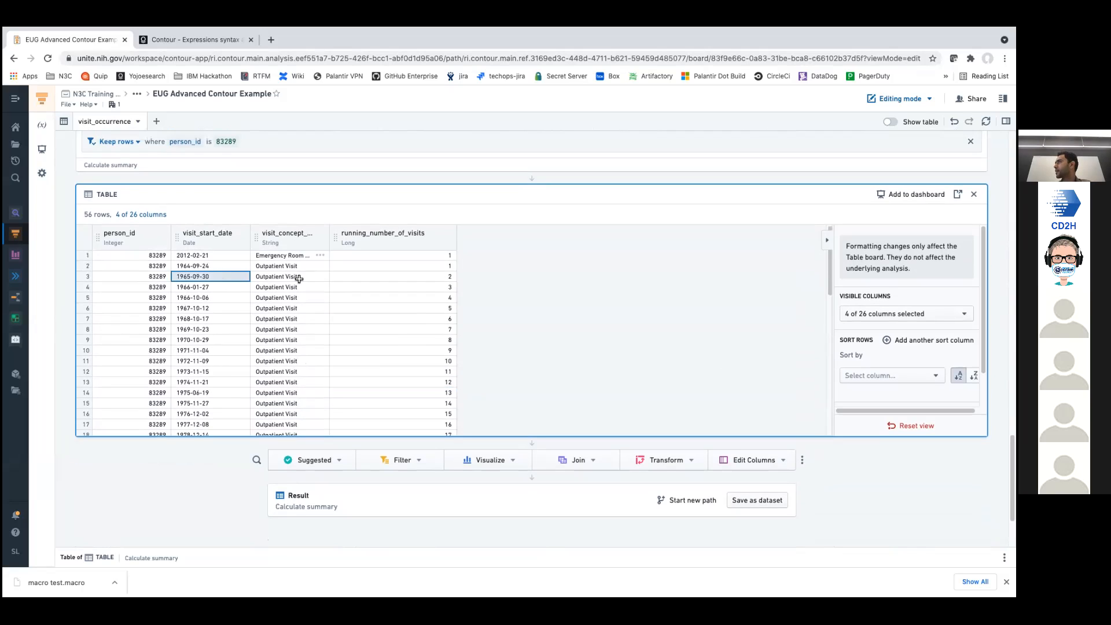
drag(237, 287, 235, 350)
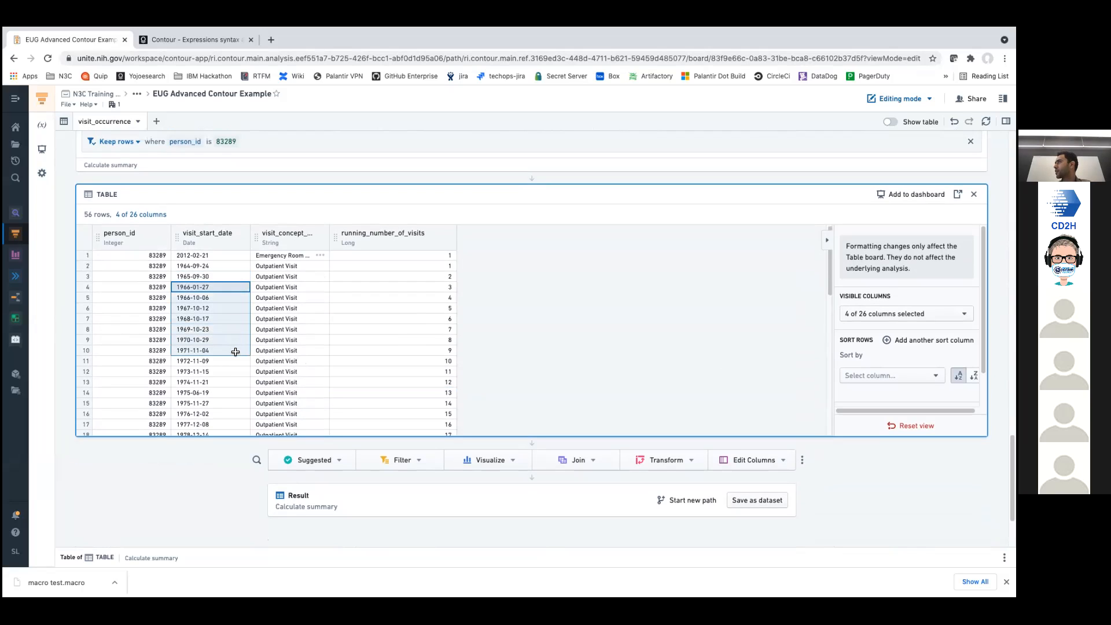
click(223, 369)
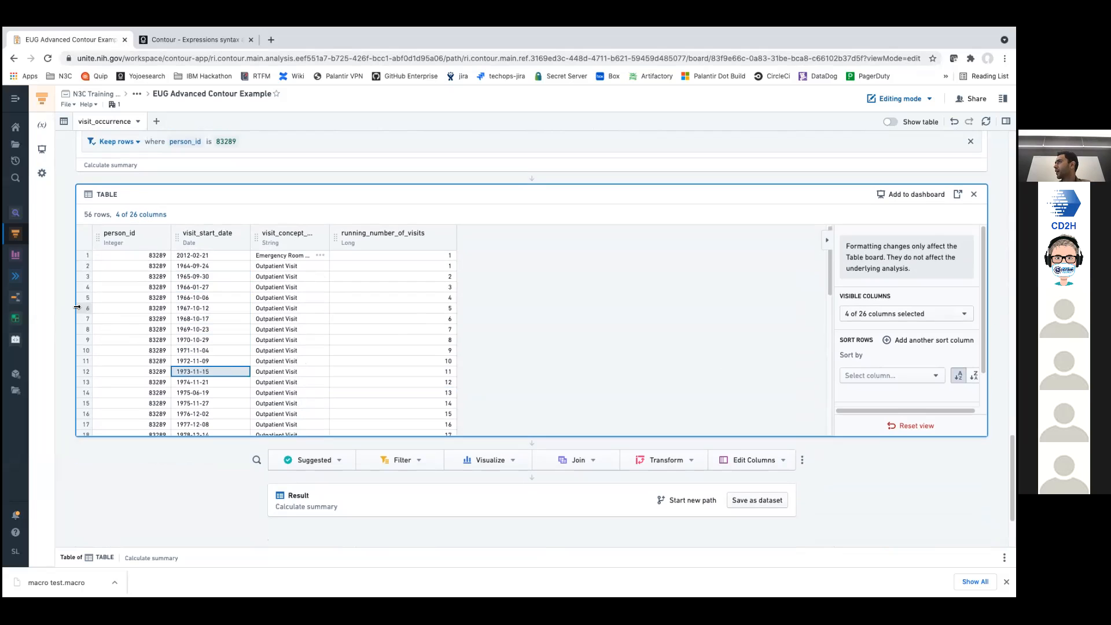
- Expand the running_number_of_visits expression and review its partition, order and row-range clauses
scroll(72, 301, up, 2)
scroll(71, 302, up, 8)
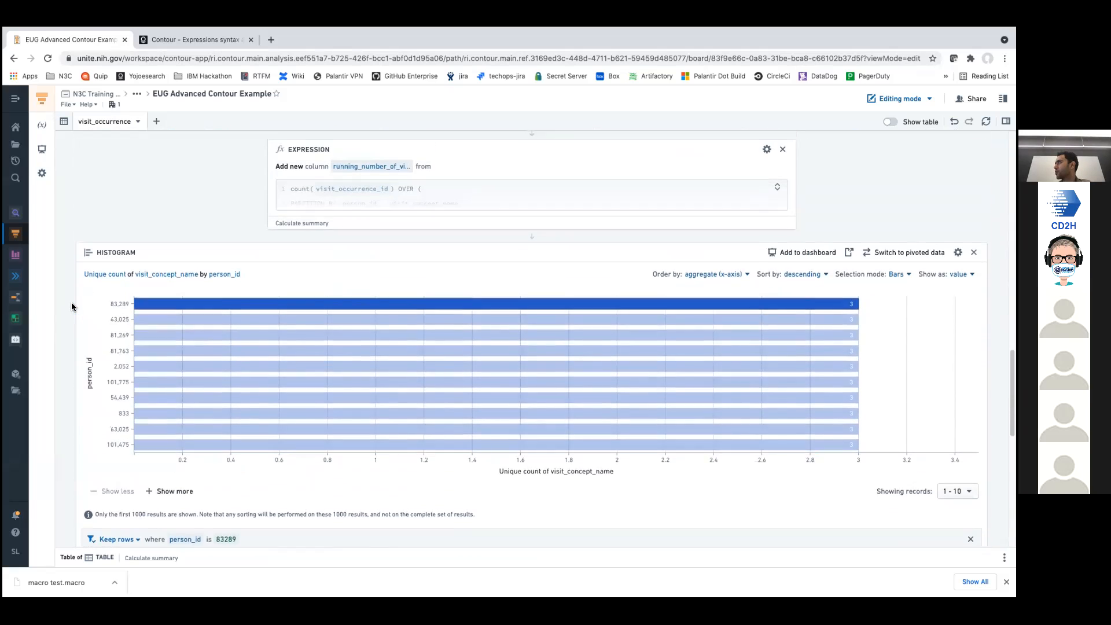
click(528, 289)
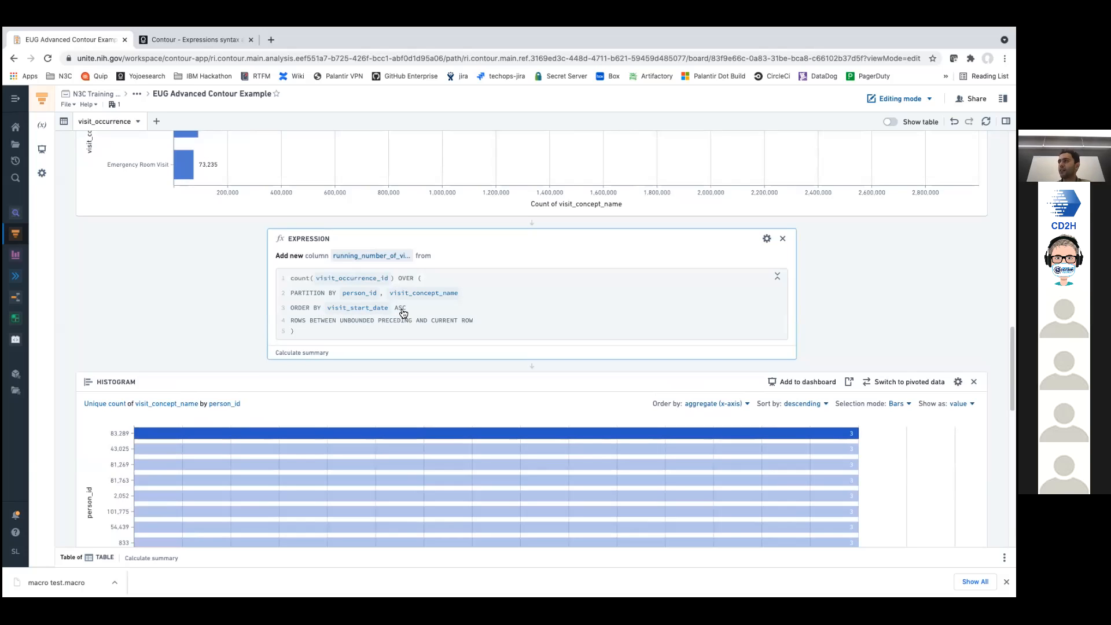
scroll(247, 291, down, 5)
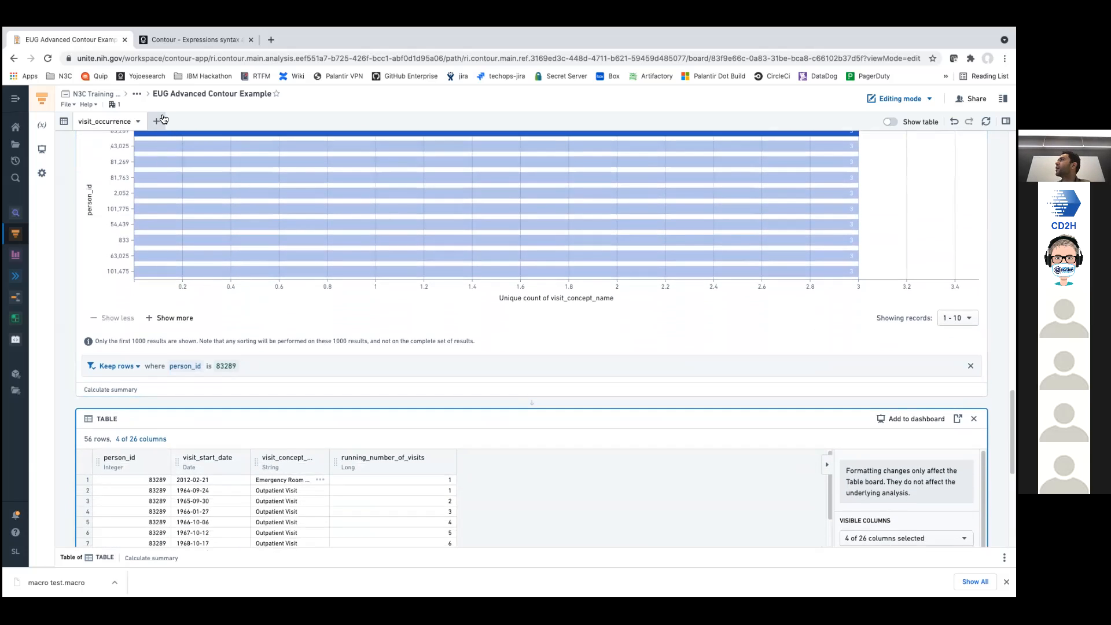
click(157, 121)
click(162, 168)
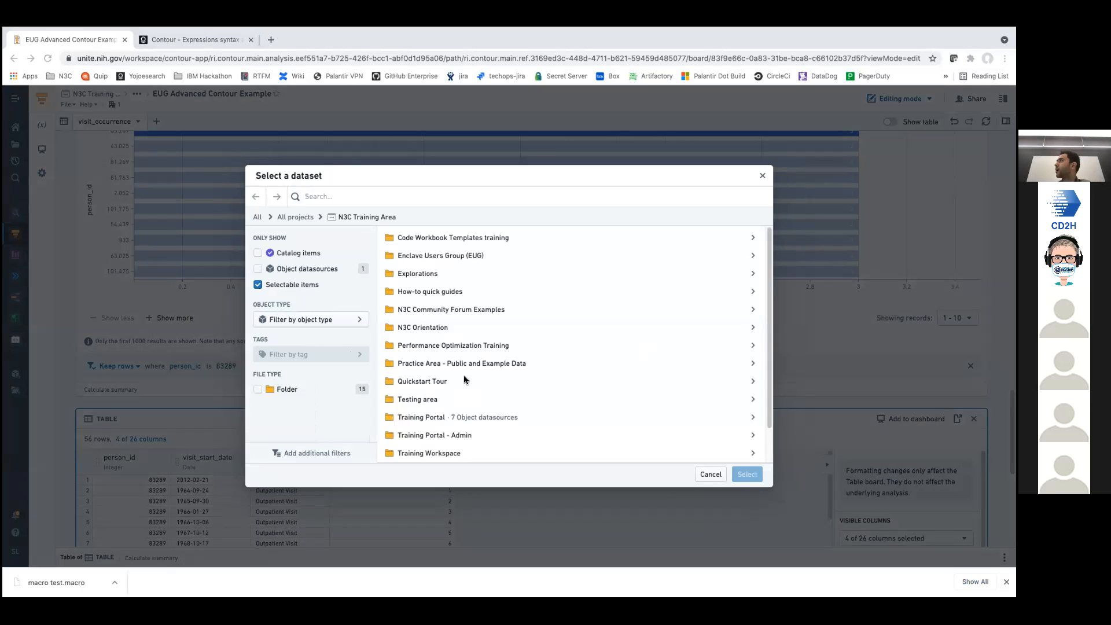
click(763, 177)
- Add the comment line "--- comments" after the ORDER BY clause of the running_number_of_visits expression and apply it
scroll(531, 338, up, 3)
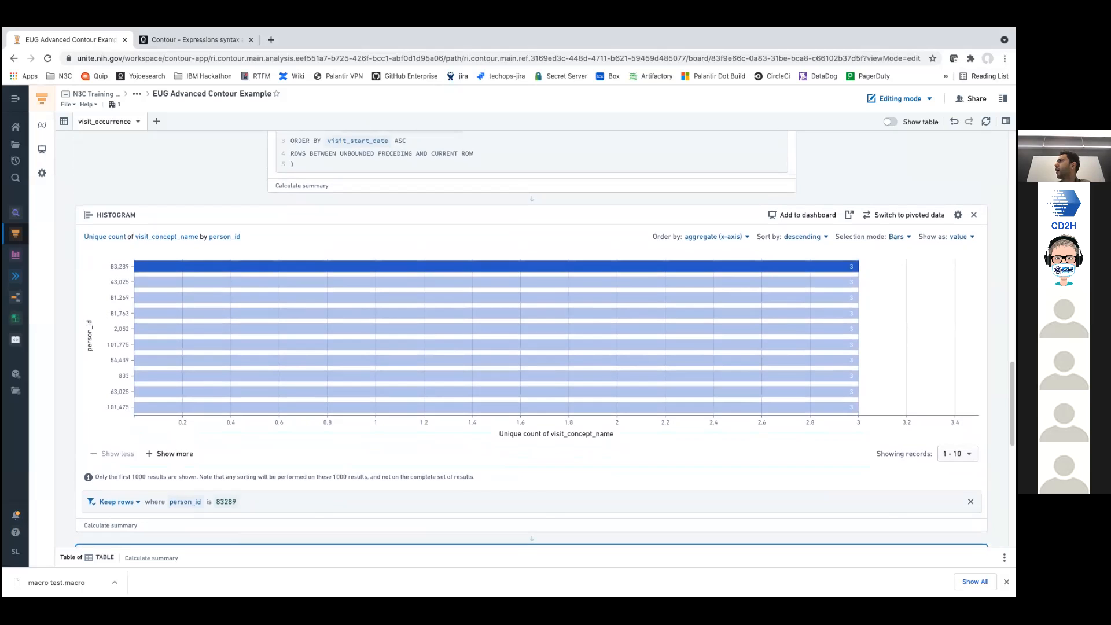
scroll(531, 338, down, 10)
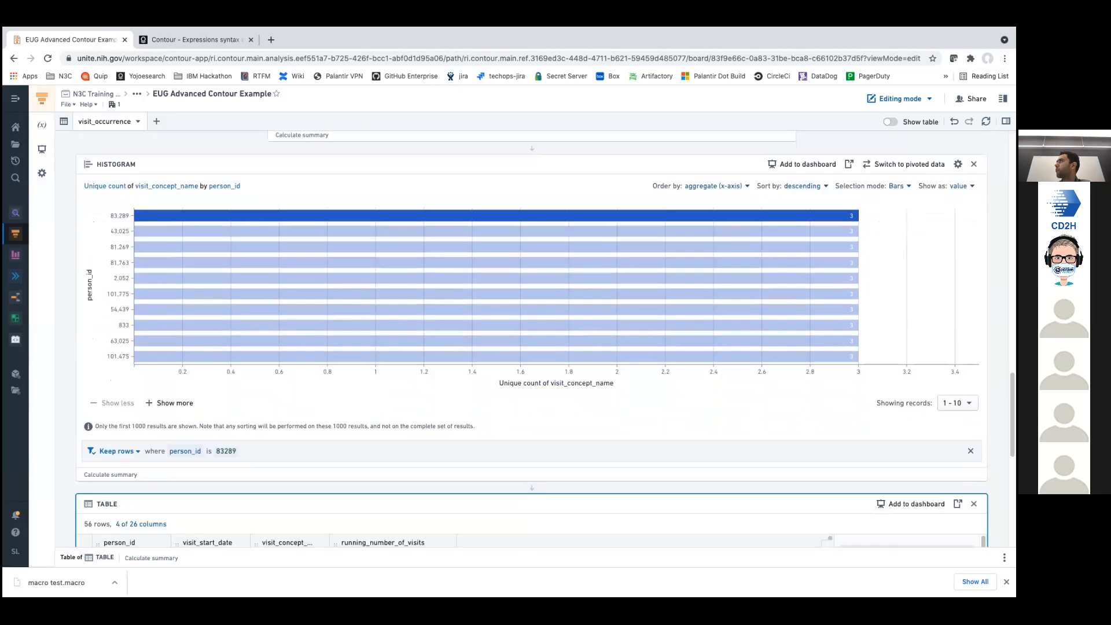
scroll(531, 338, up, 4)
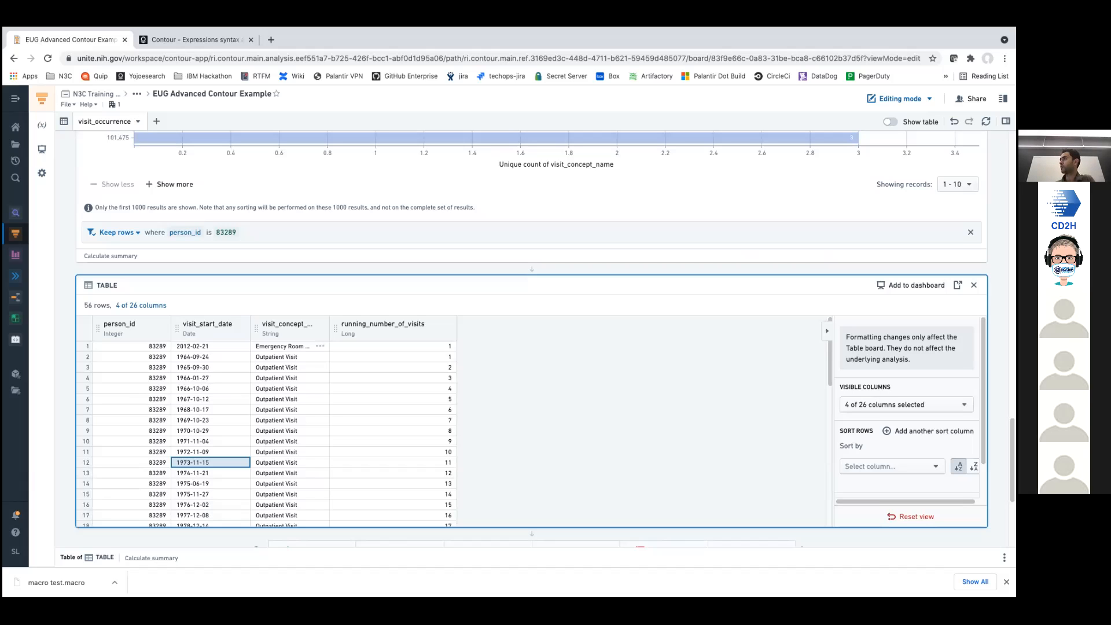
scroll(531, 338, up, 15)
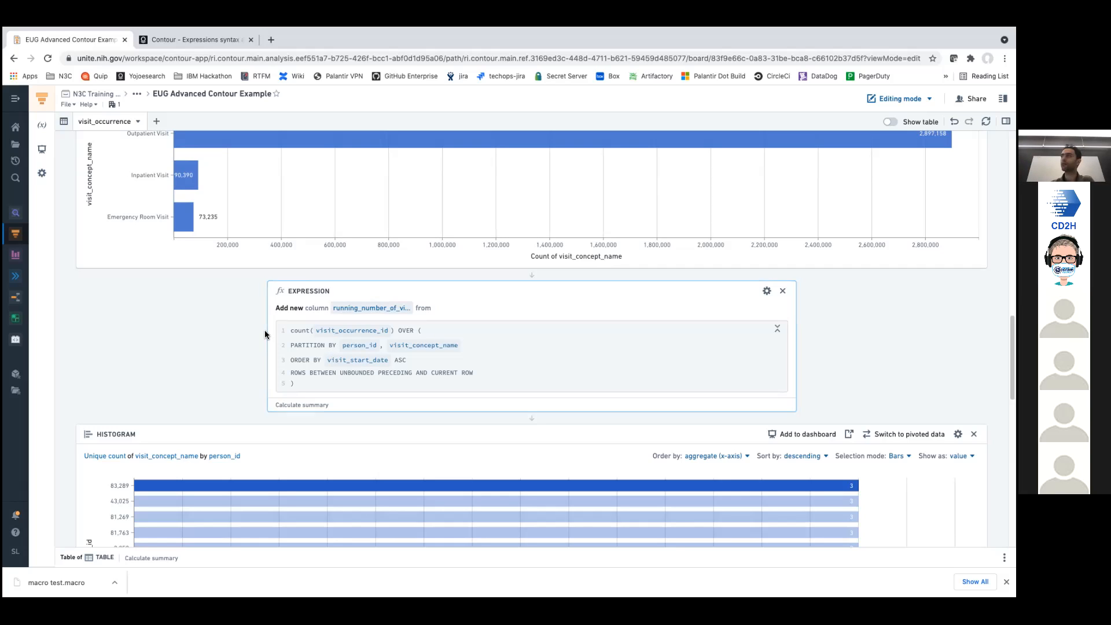
scroll(124, 350, up, 1)
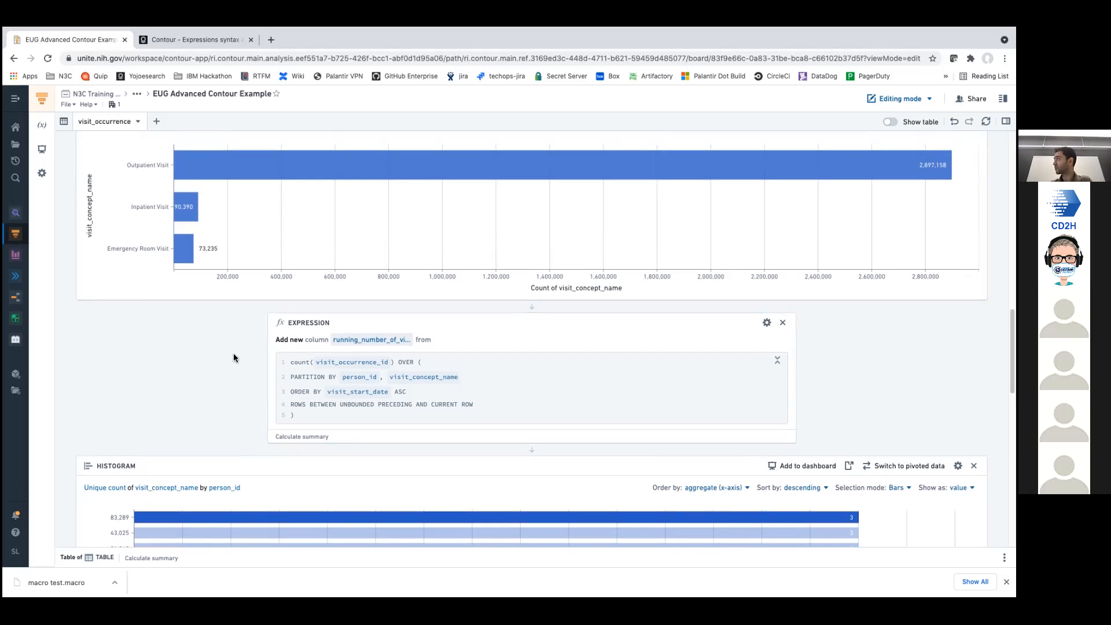
click(767, 322)
click(537, 276)
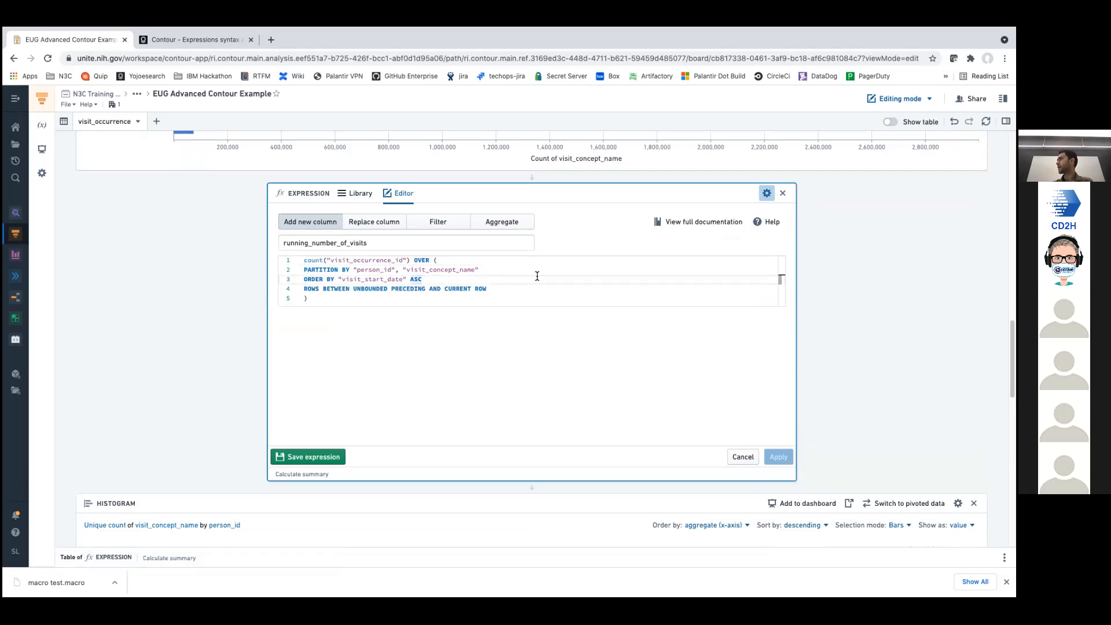
key(Return)
text(--- commenyt)
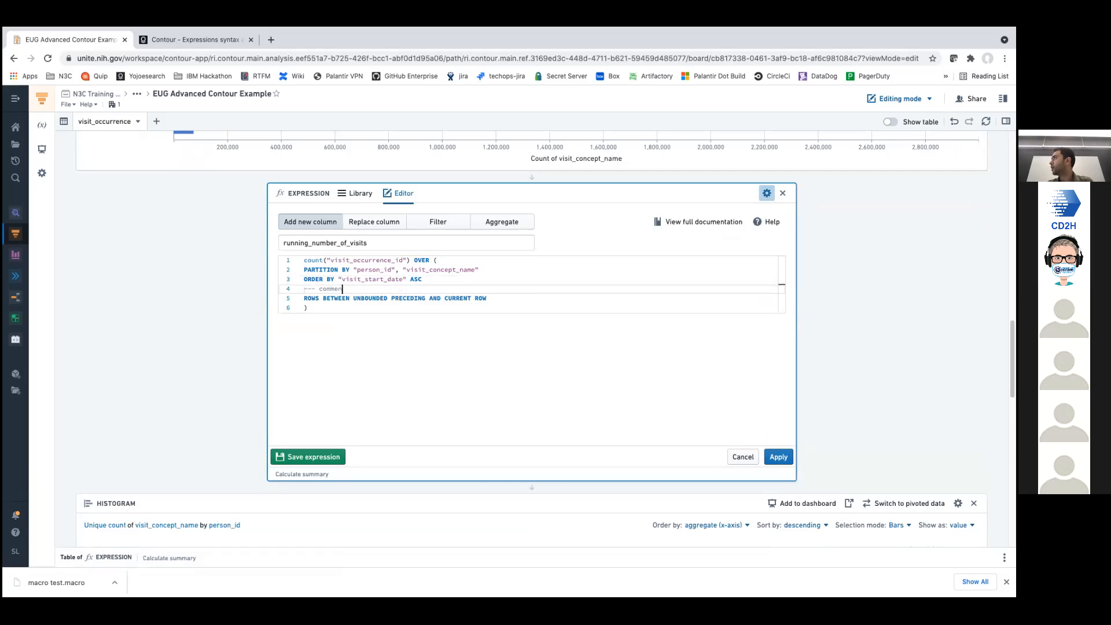
click(778, 457)
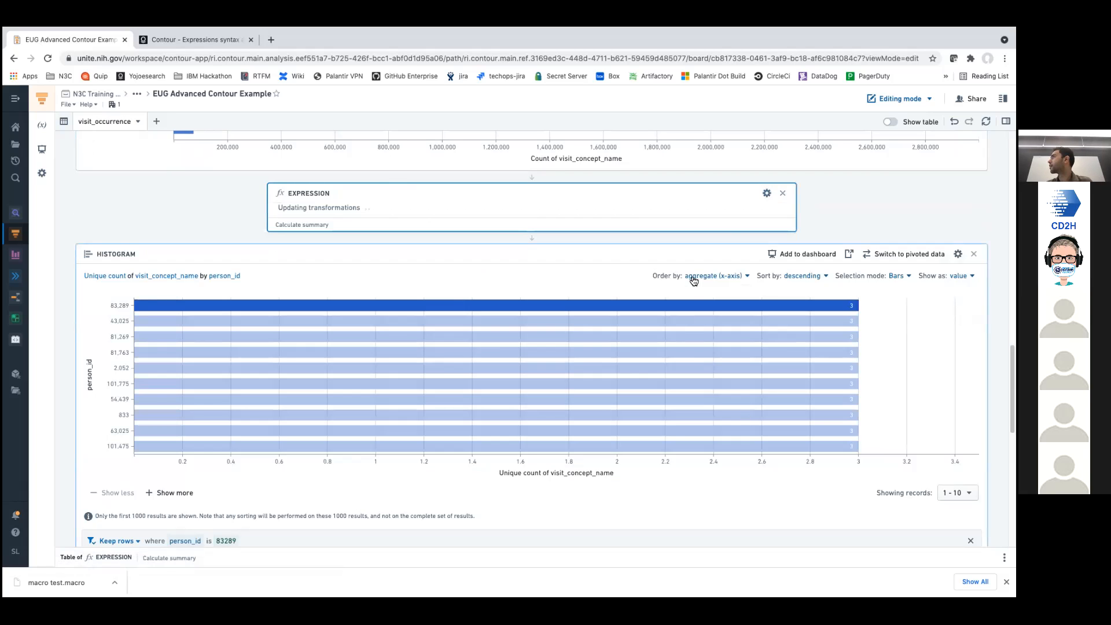
- Start a comment after the closing parenthesis of the running_number_of_visits expression, with "/* This is another block" and "comment" on separate lines
click(766, 193)
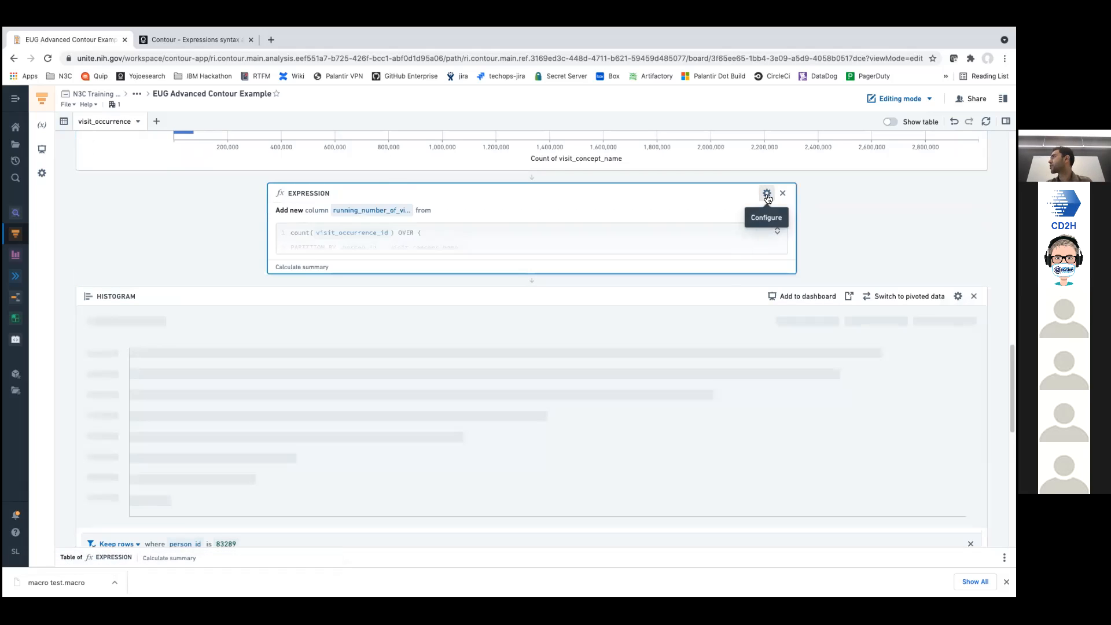
click(572, 306)
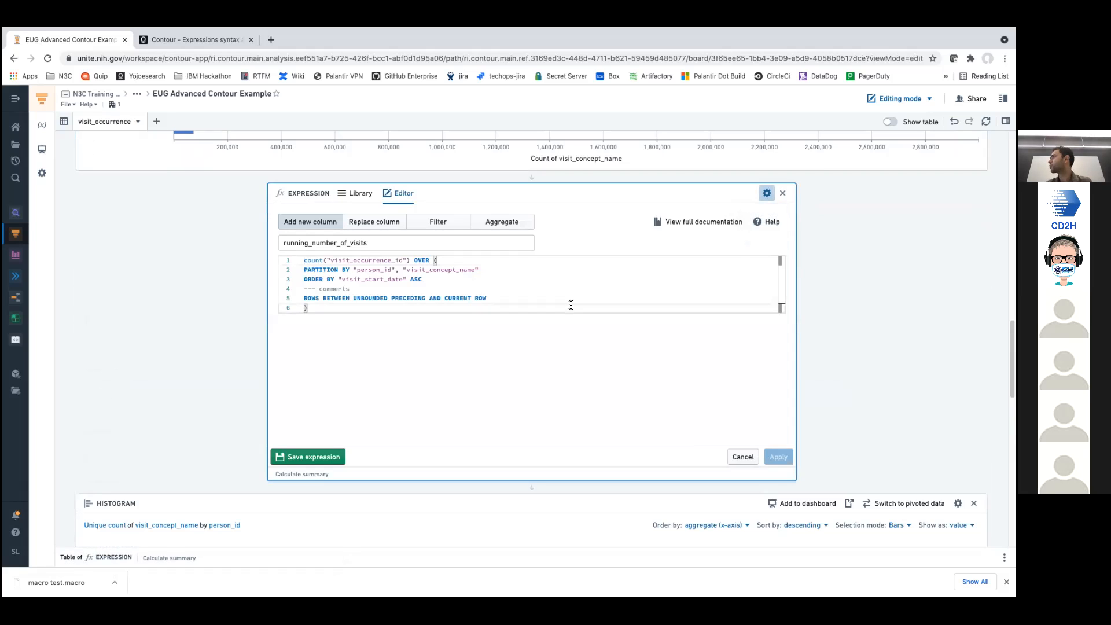
key(Return)
text(/)
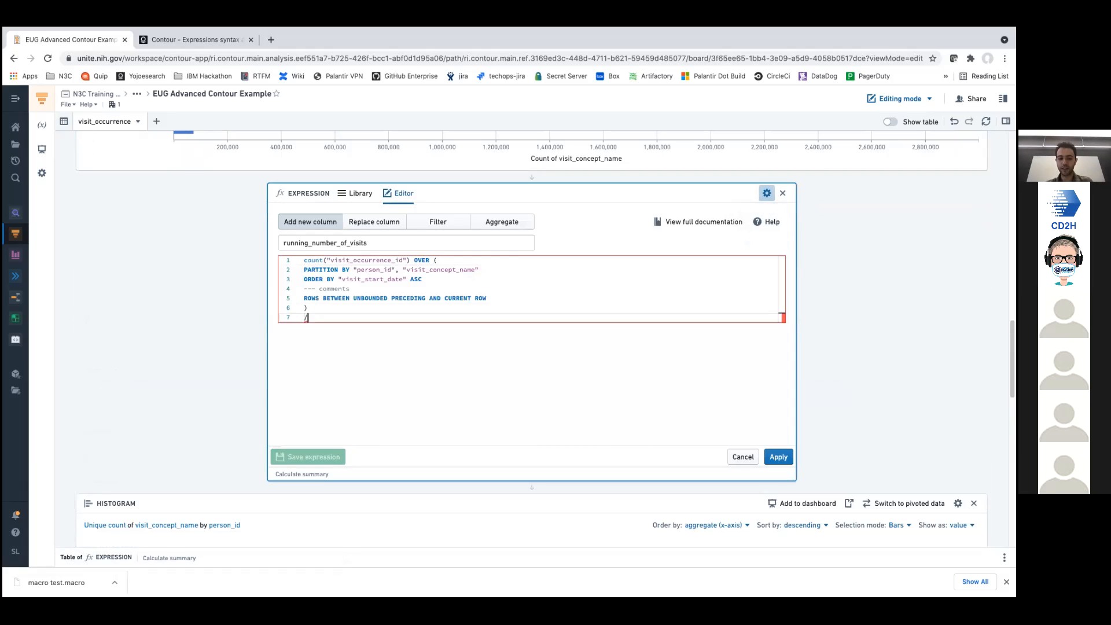
text(* T)
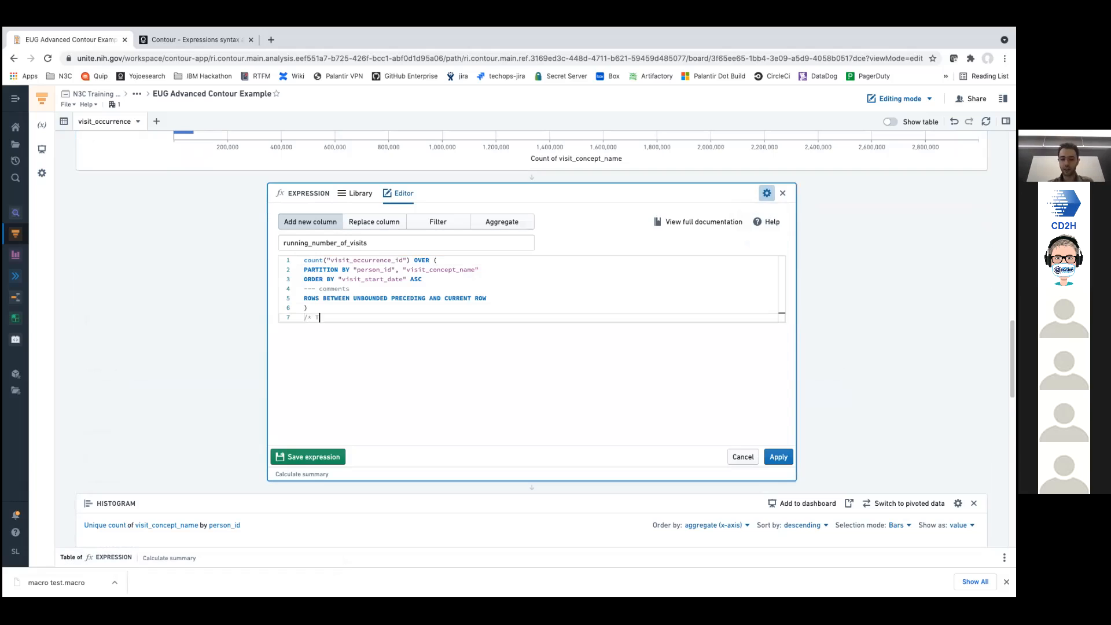
text(his is anmo)
key(BackSpace)
key(BackSpace)
text(no)
key(BackSpace)
key(BackSpace)
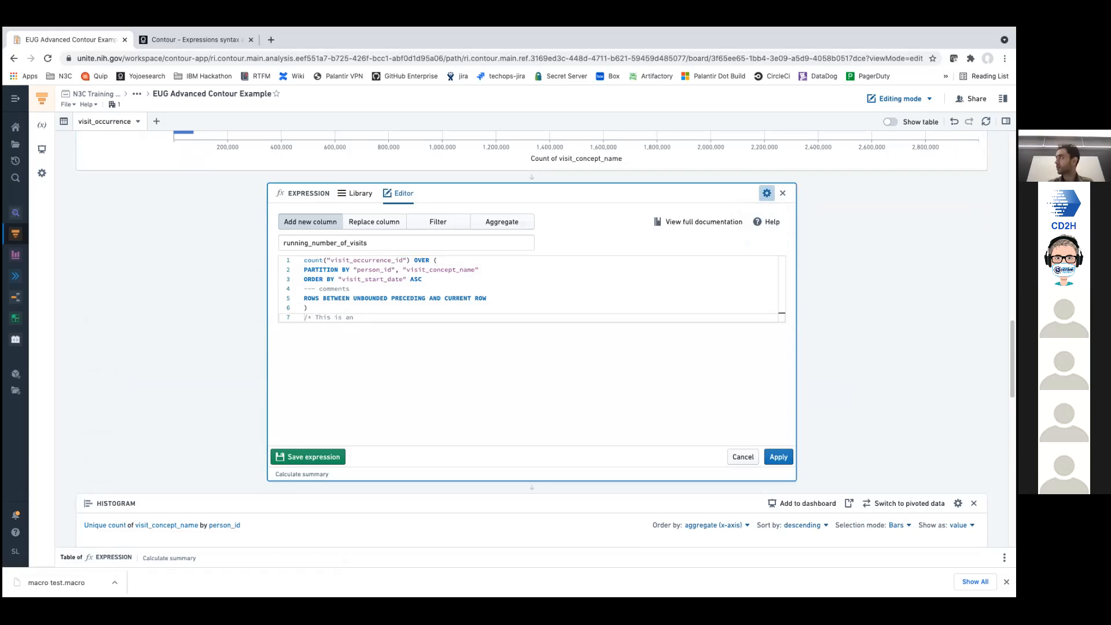
text(other block)
key(Return)
text(comment)
key(Return)
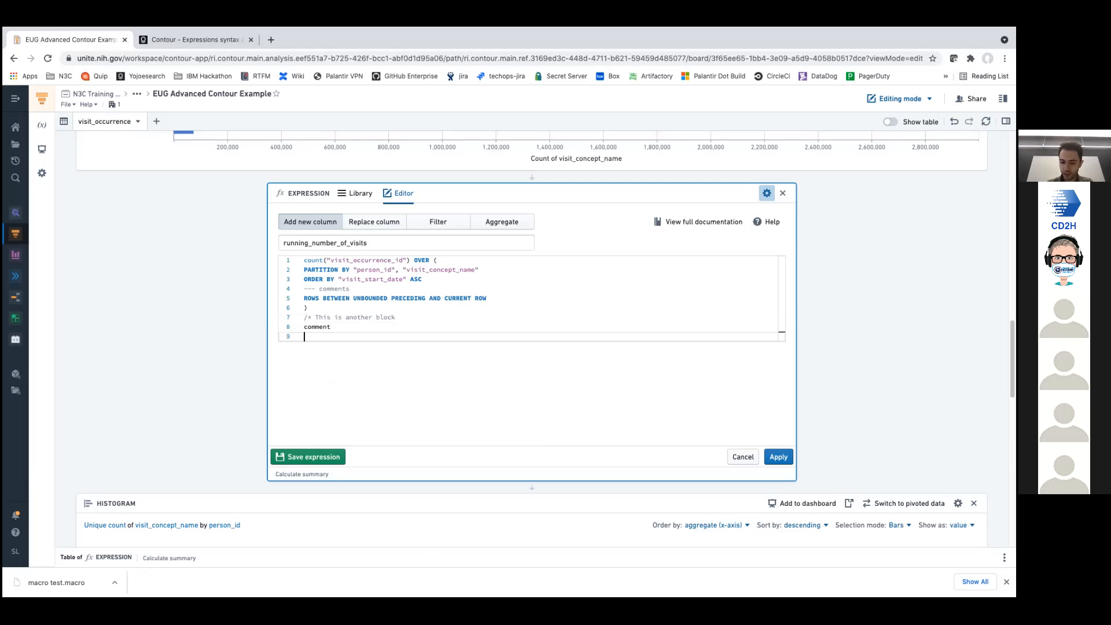
- Try closing the block comment, and reduce it to the single line "/* This is another block comment"
key(BackSpace)
key(BackSpace)
key(BackSpace)
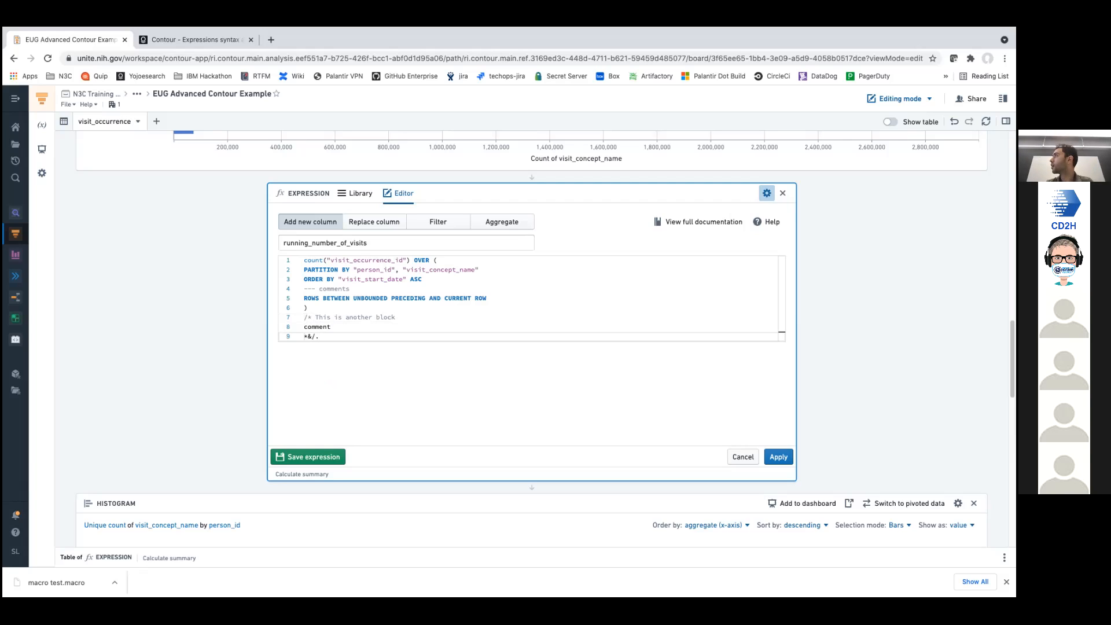
text(/)
key(Up)
key(BackSpace)
key(Down)
key(BackSpace)
key(shift+Right)
key(shift+Right)
key(BackSpace)
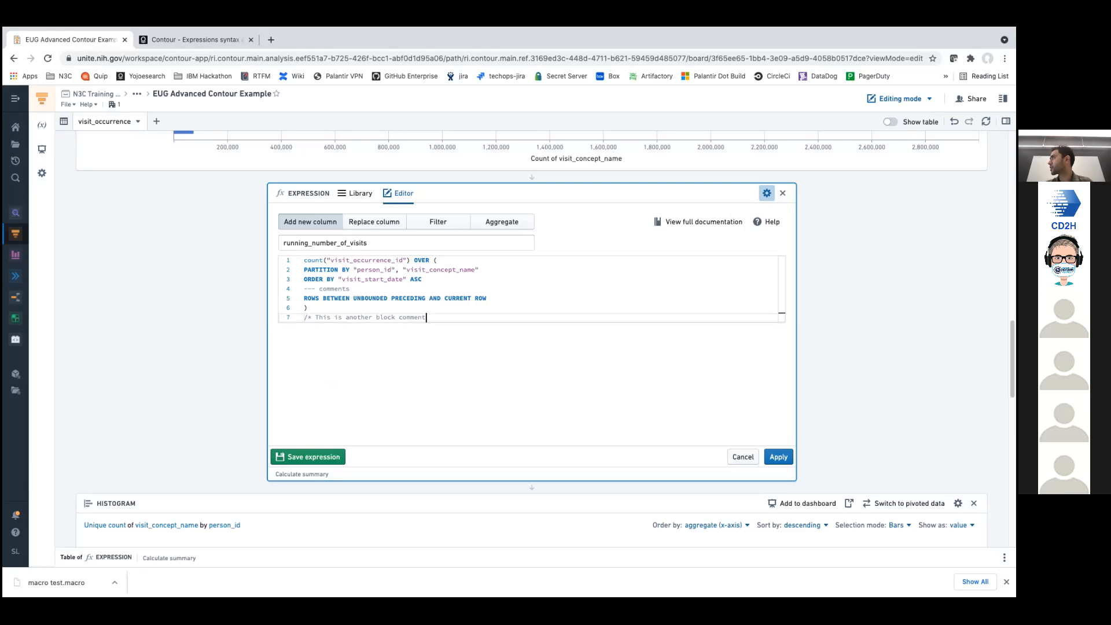
key(BackSpace)
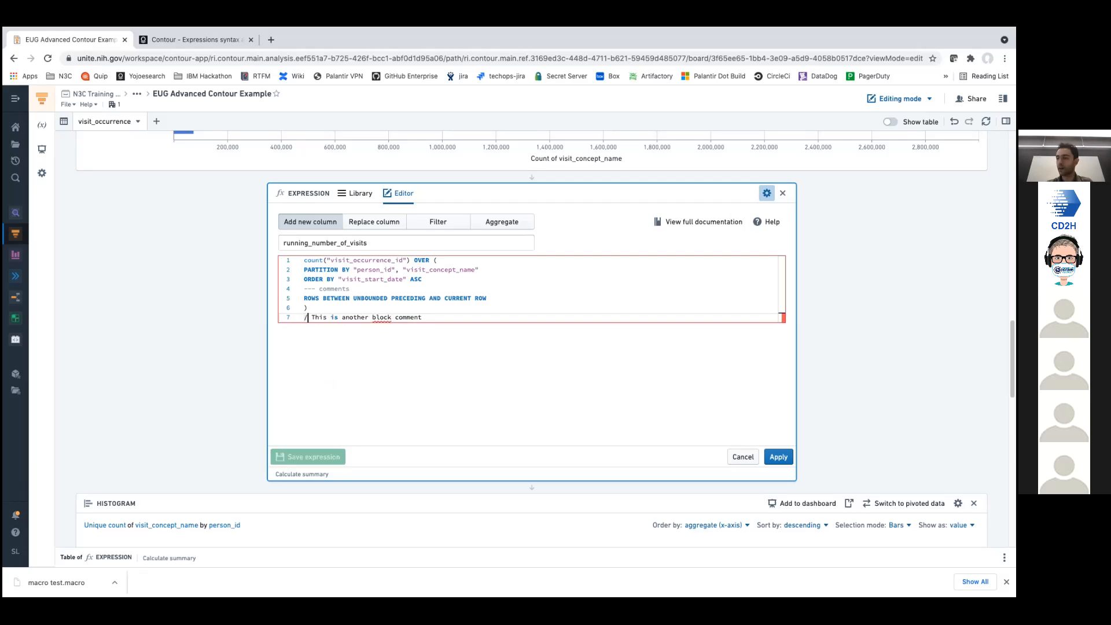
text(*)
key(Right)
key(super+Right)
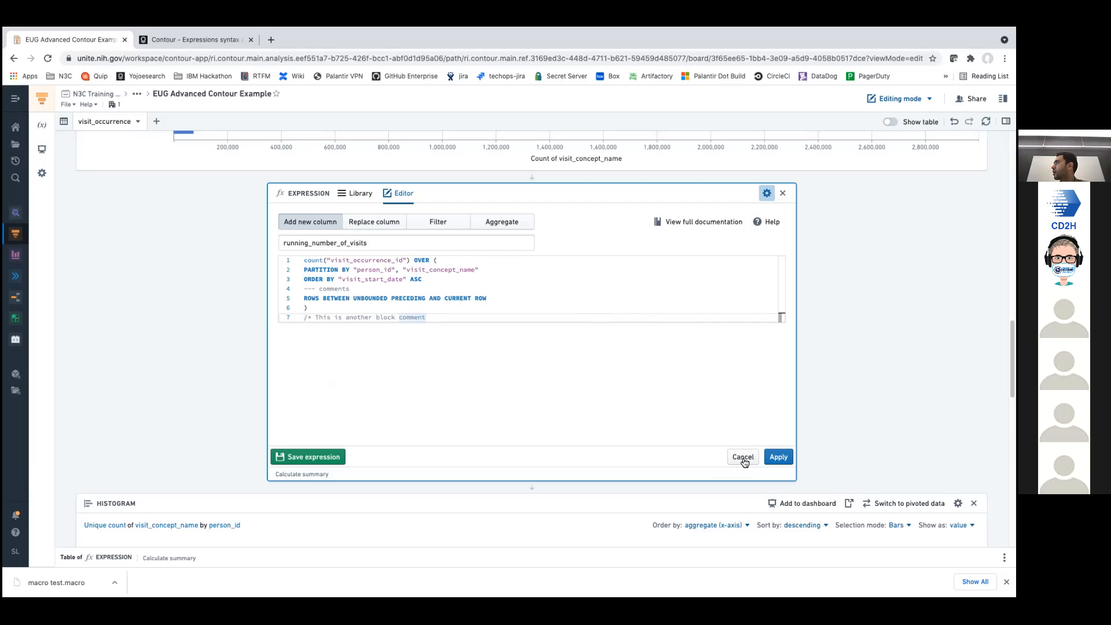
click(553, 260)
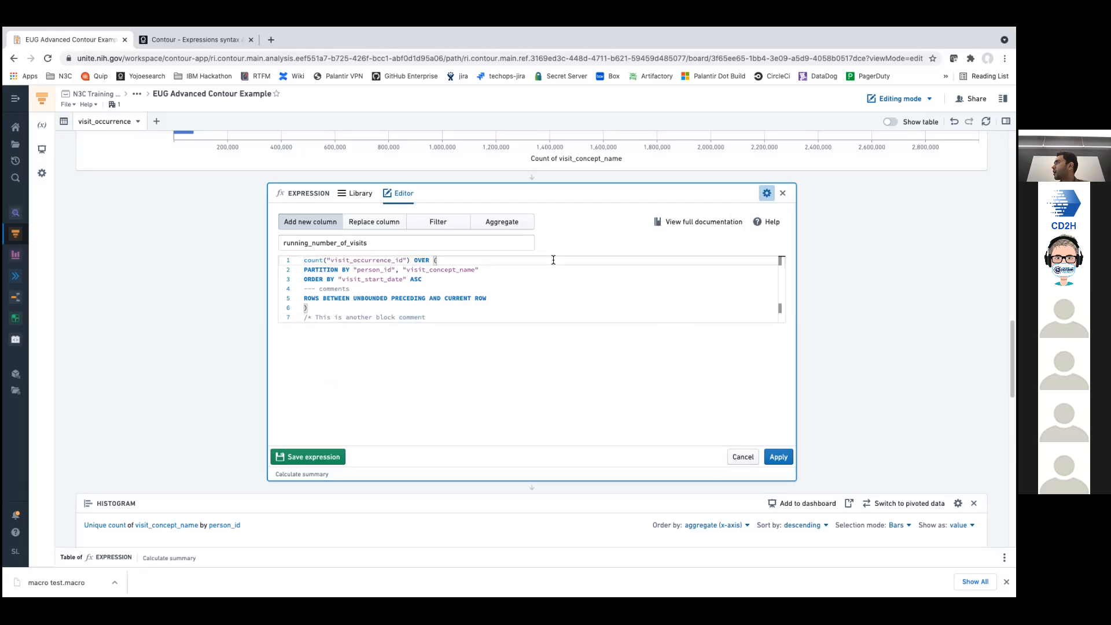
text(/* You)
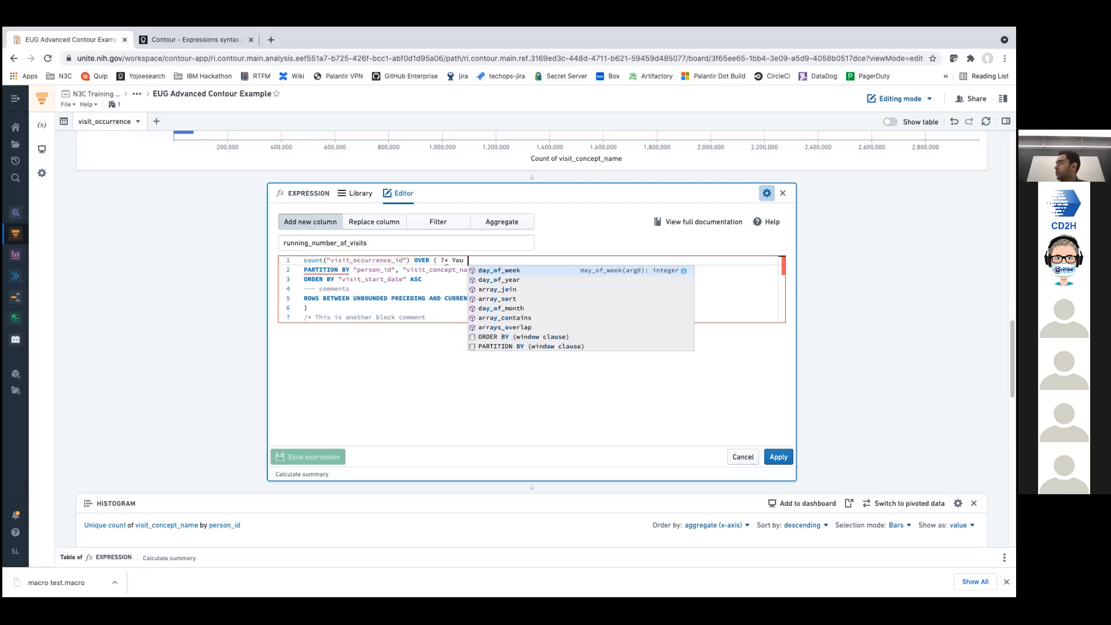
key(BackSpace)
key(BackSpace)
key(BackSpace)
key(BackSpace)
key(BackSpace)
key(BackSpace)
key(BackSpace)
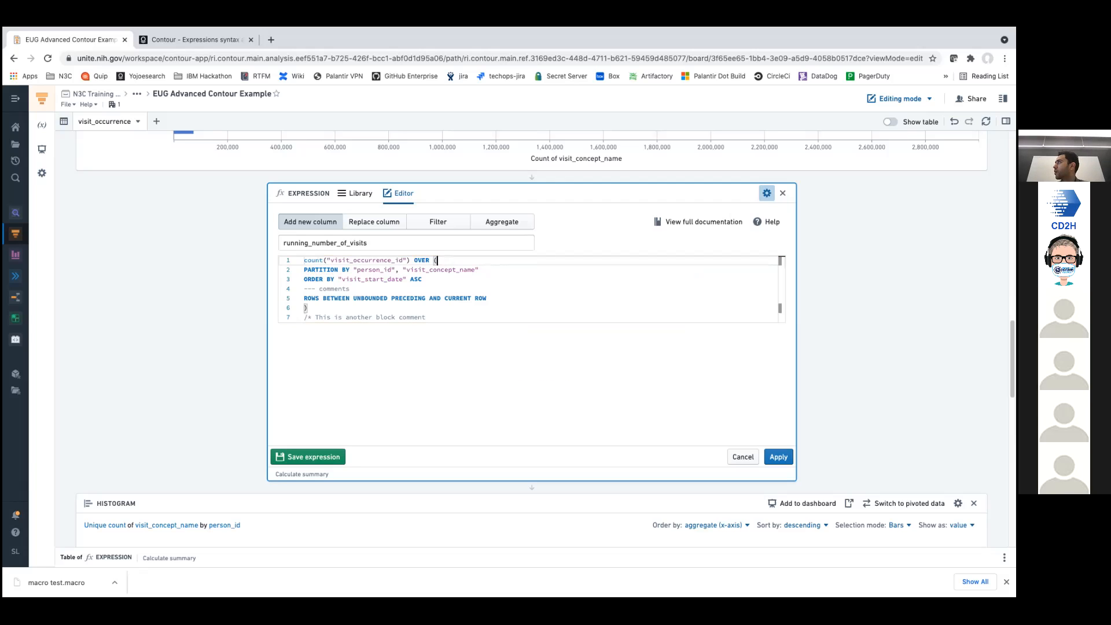
- Apply the commented running_number_of_visits expression and insert a new Expression board directly below it
click(494, 318)
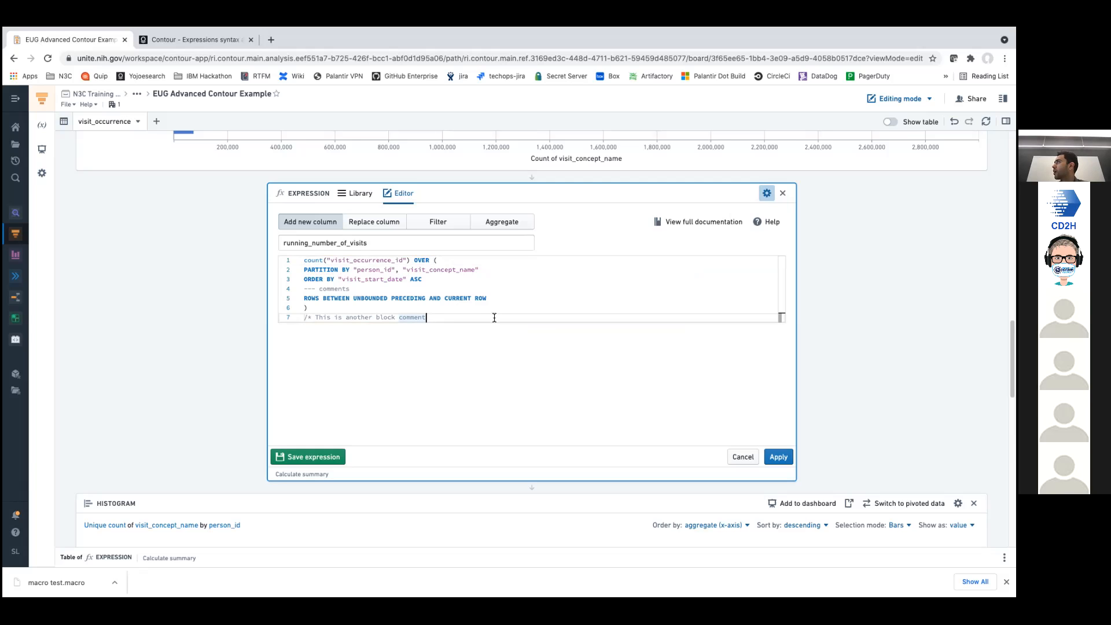
click(778, 456)
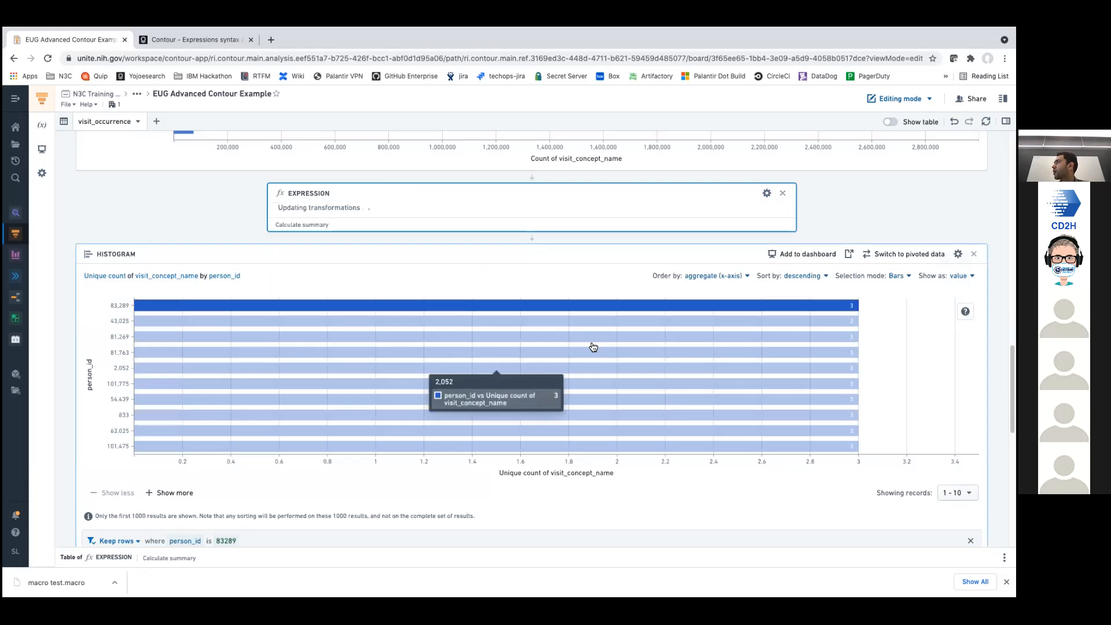
click(532, 240)
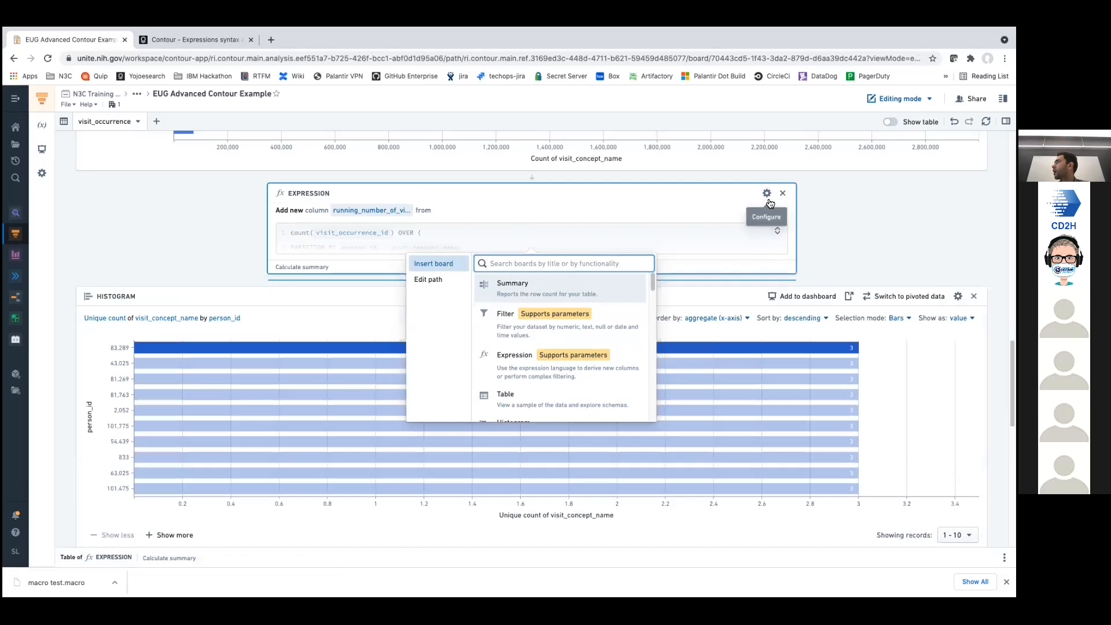
text(expr)
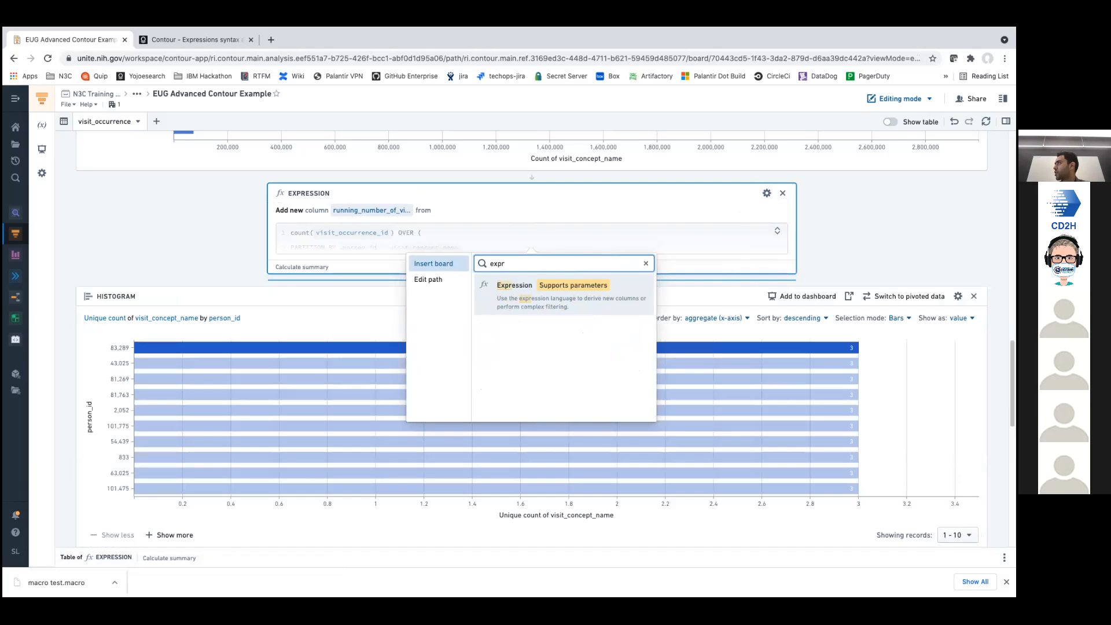
key(Return)
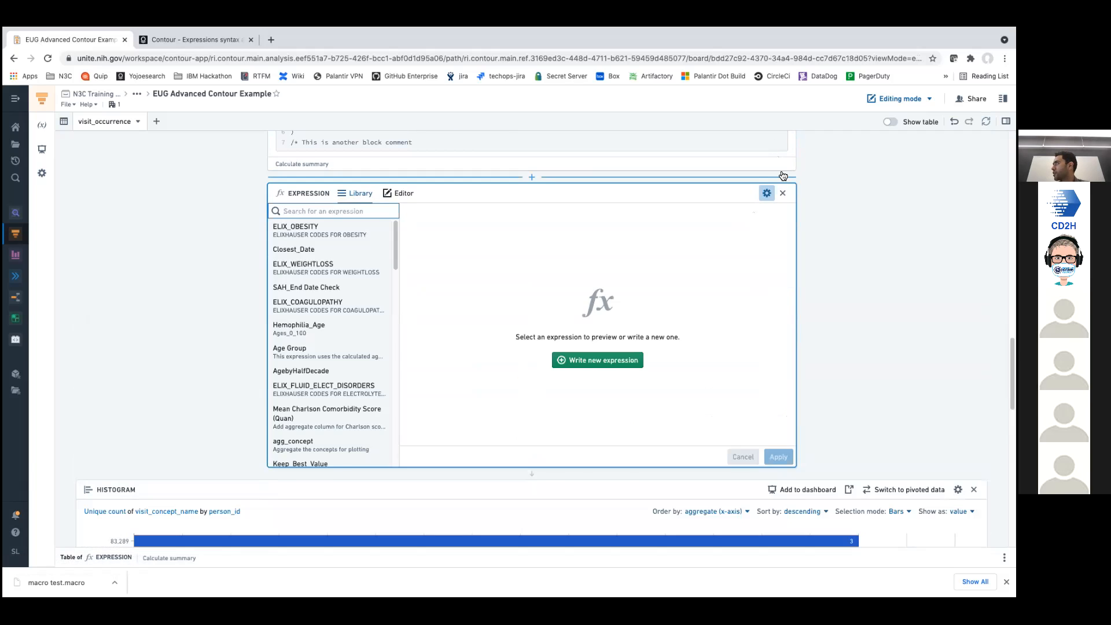
- Copy the column name from the running_number_of_visits expression and name the new expression's column running_number_of_visits_2
scroll(781, 176, up, 3)
click(766, 178)
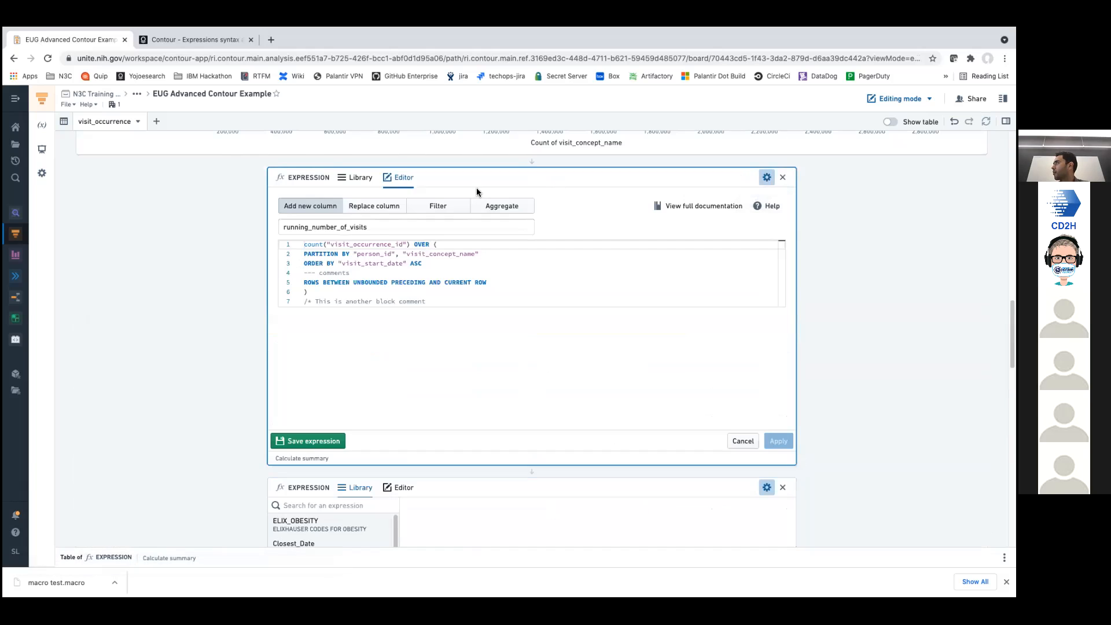
double_click(376, 227)
key(ctrl+c)
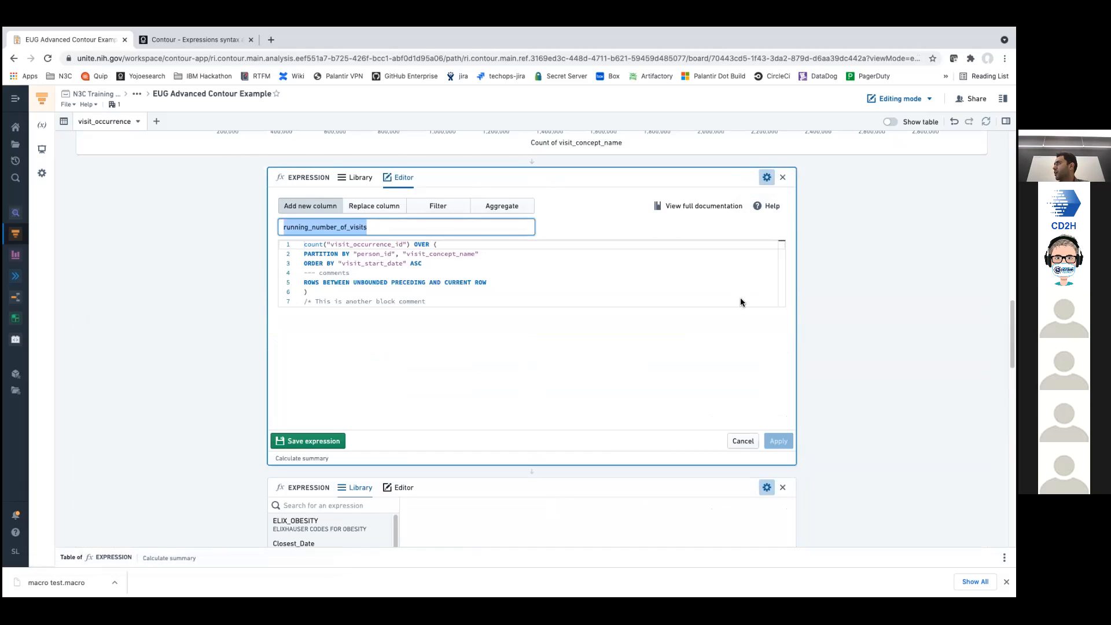
click(742, 441)
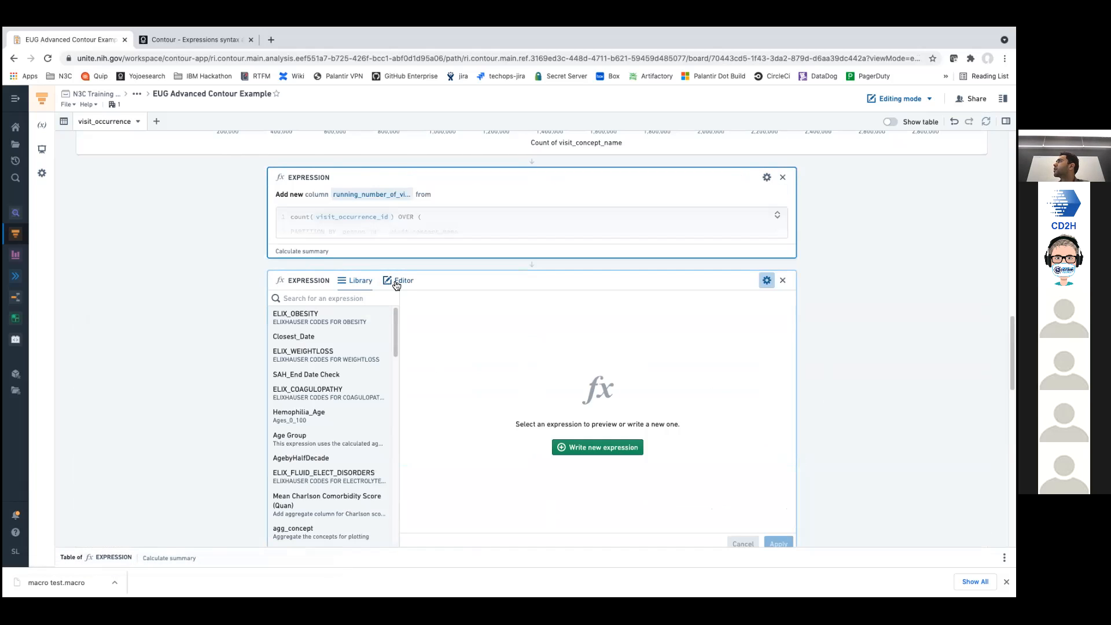
click(397, 283)
key(ctrl+v)
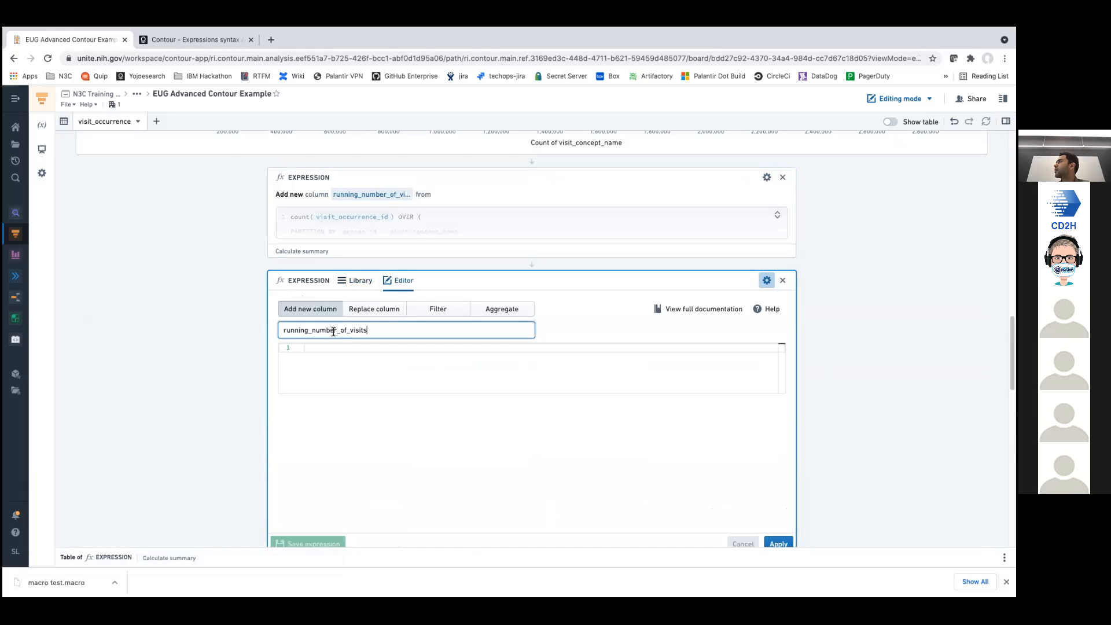
text(2)
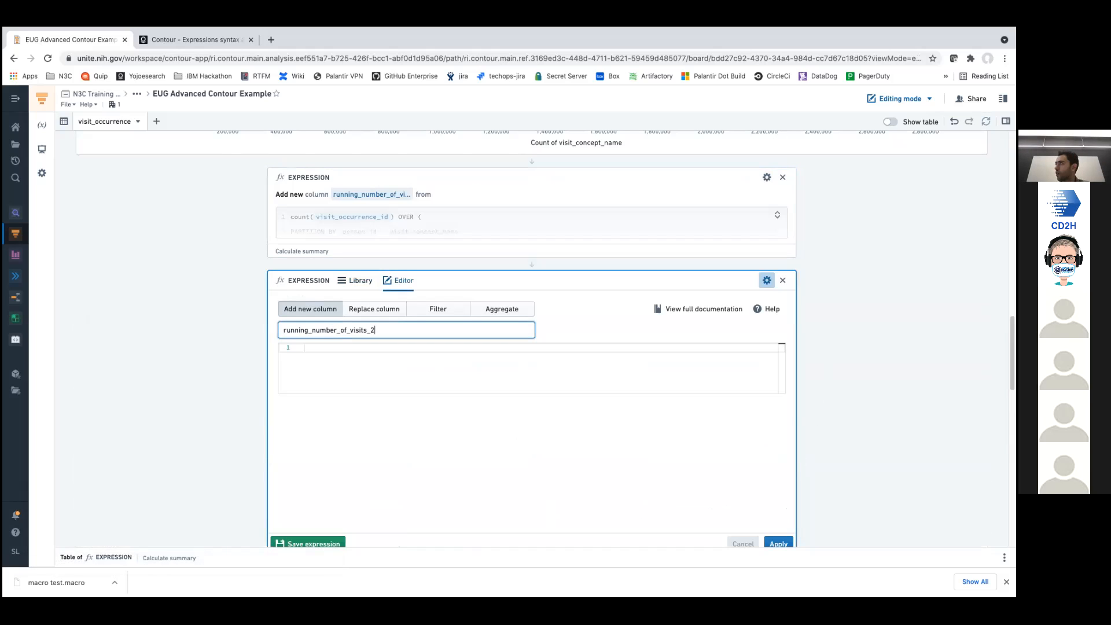
- Enter row_number() followed by the OVER window clause template as the running_number_of_visits_2 expression
click(349, 347)
text(row)
key(Return)
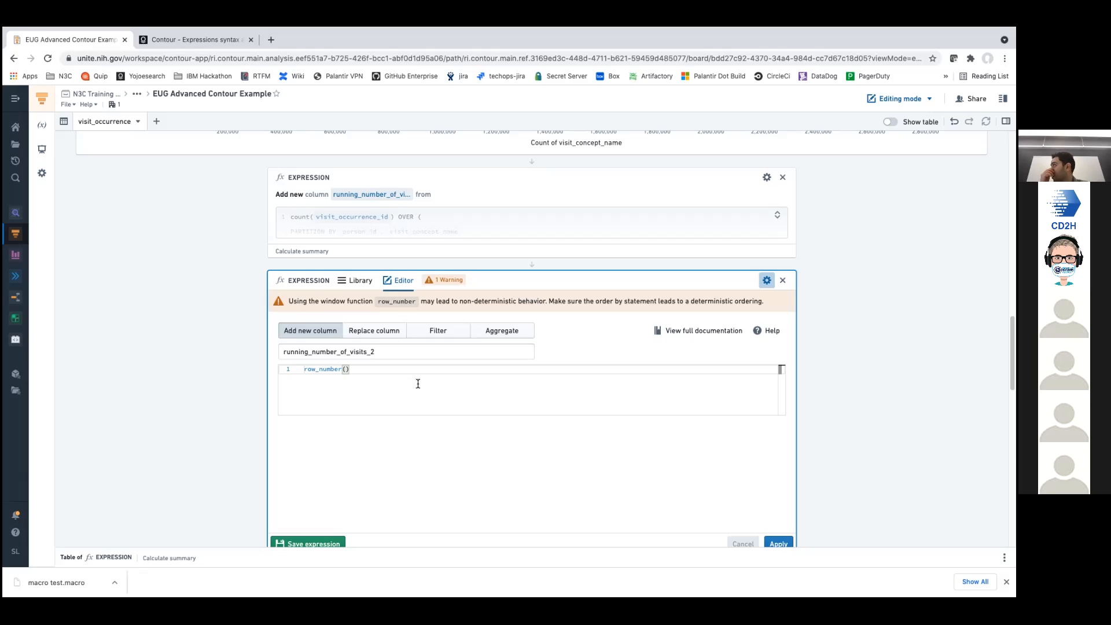
text(over)
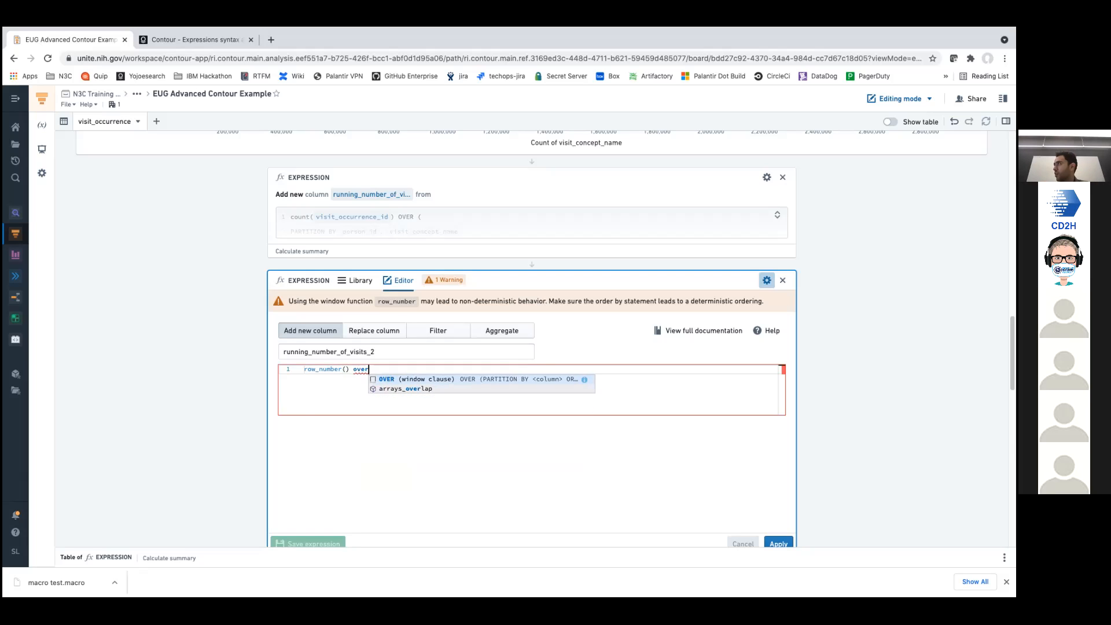
key(Return)
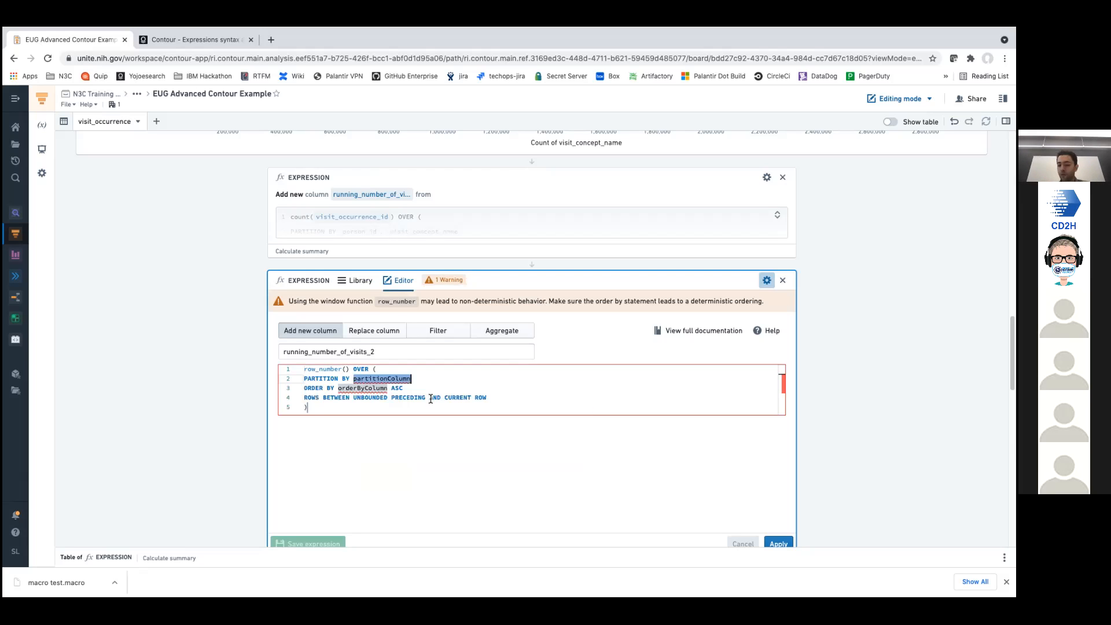
- Partition the row_number() window by "person_id" and "visit_concept_name"
text("person_id", )
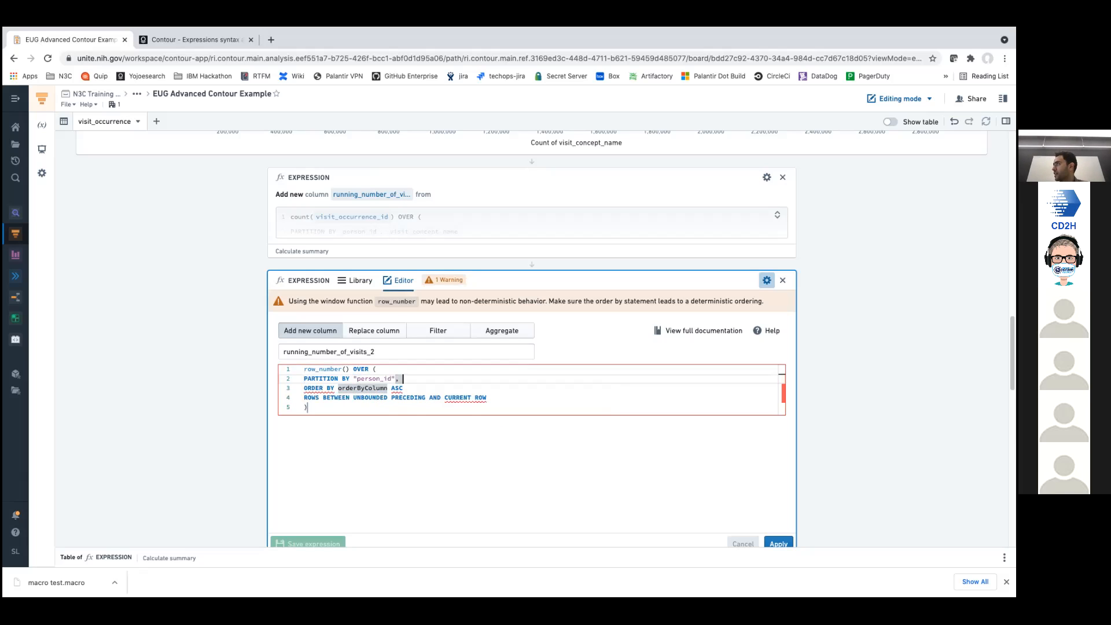
text(visit_con)
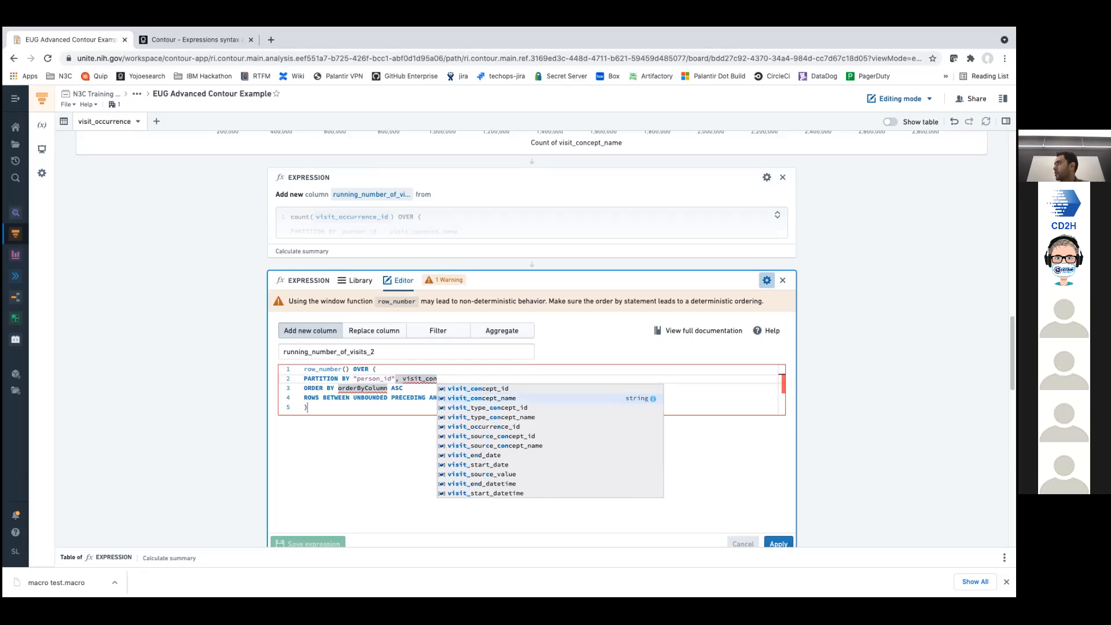
key(Return)
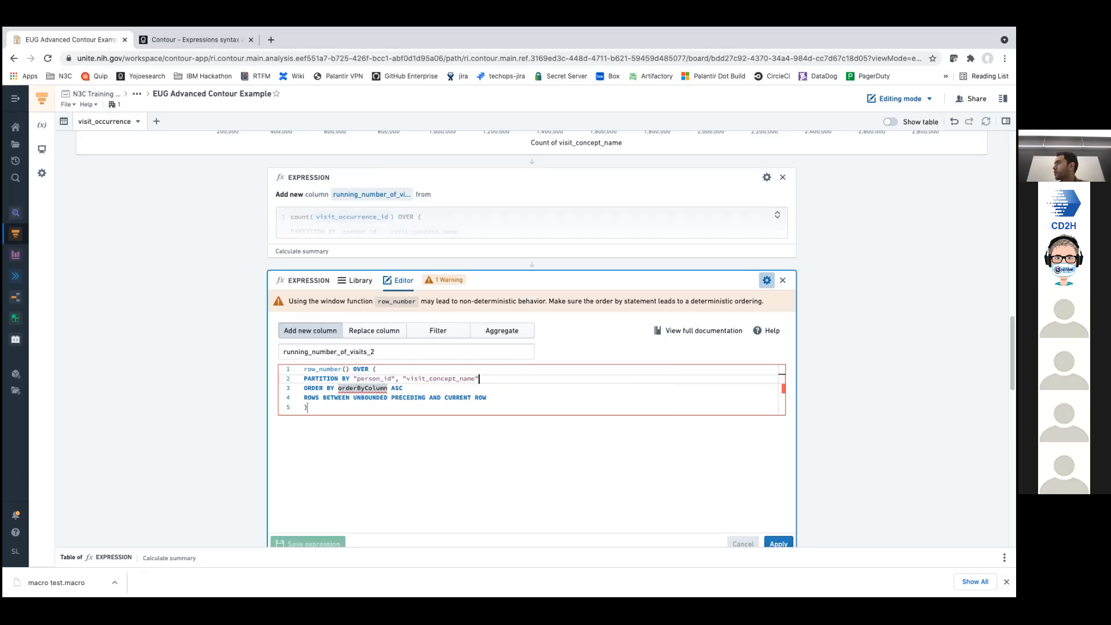
- Replace the ORDER BY placeholder column in the row_number() window with "visit_start_date"
key(Down)
drag(388, 388, 338, 388)
text(visist)
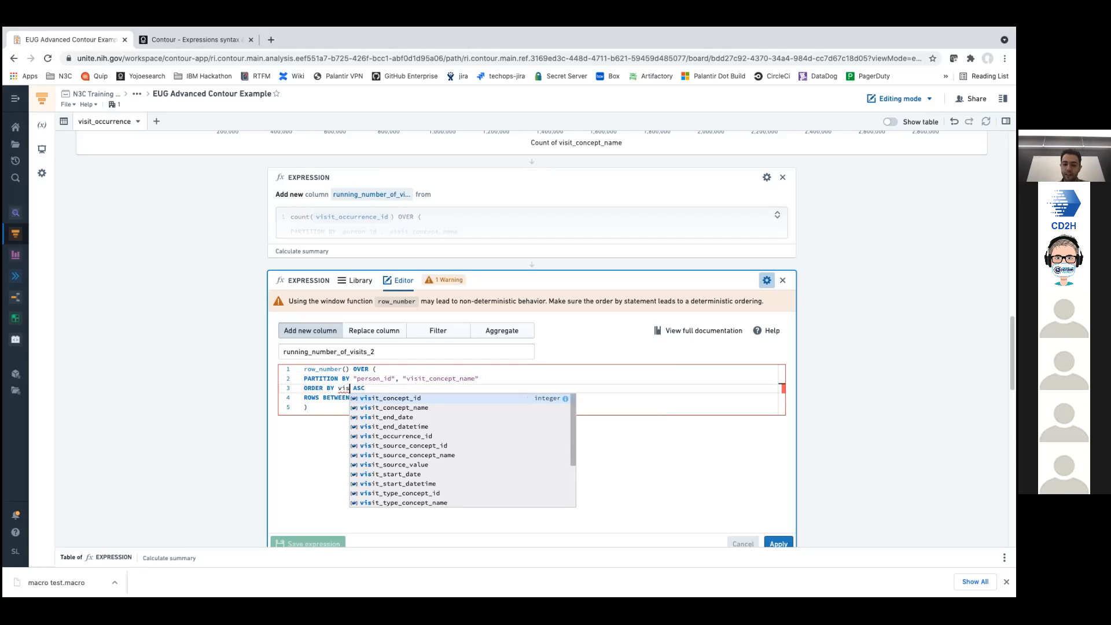
key(BackSpace)
key(BackSpace)
text(t_sta)
key(Return)
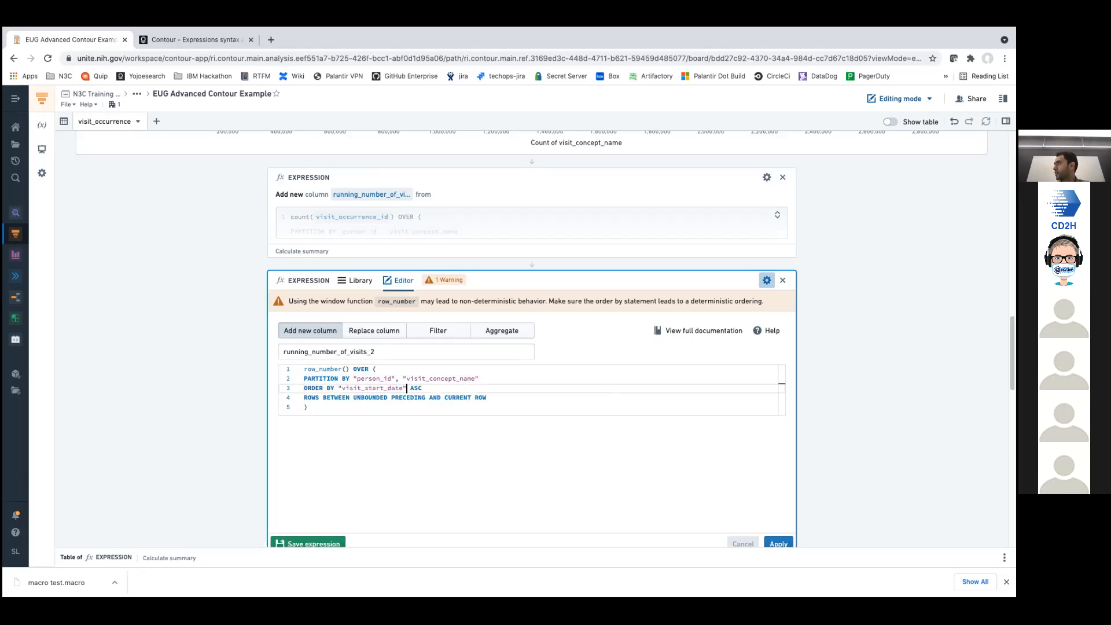
key(Down)
key(super+Right)
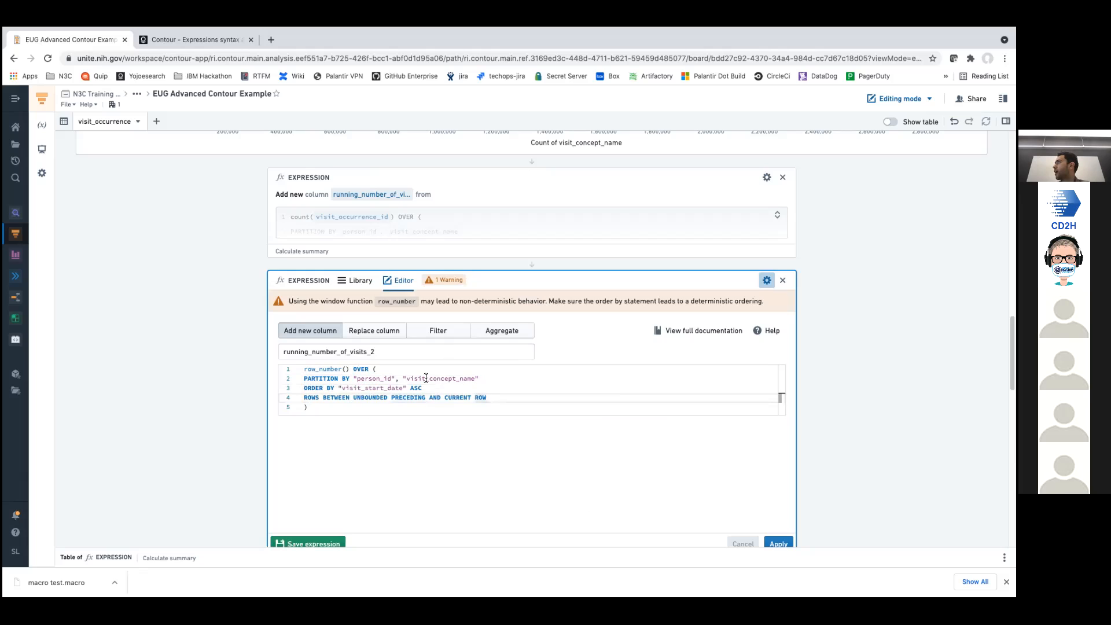
- Apply the running_number_of_visits_2 expression and insert a Table board directly below it
scroll(715, 489, down, 1)
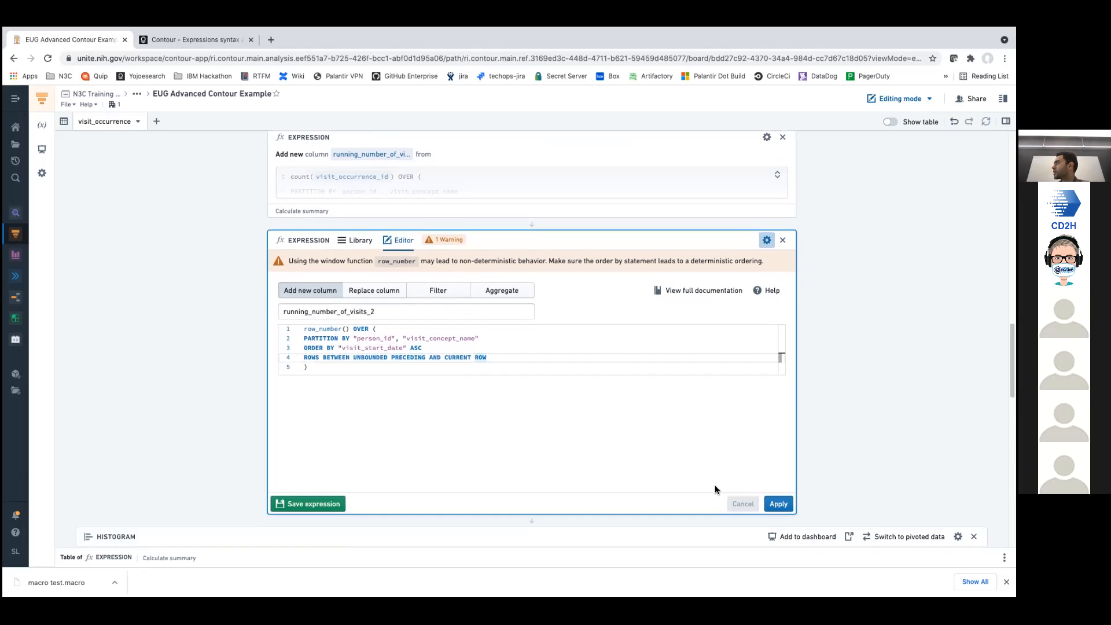
click(778, 504)
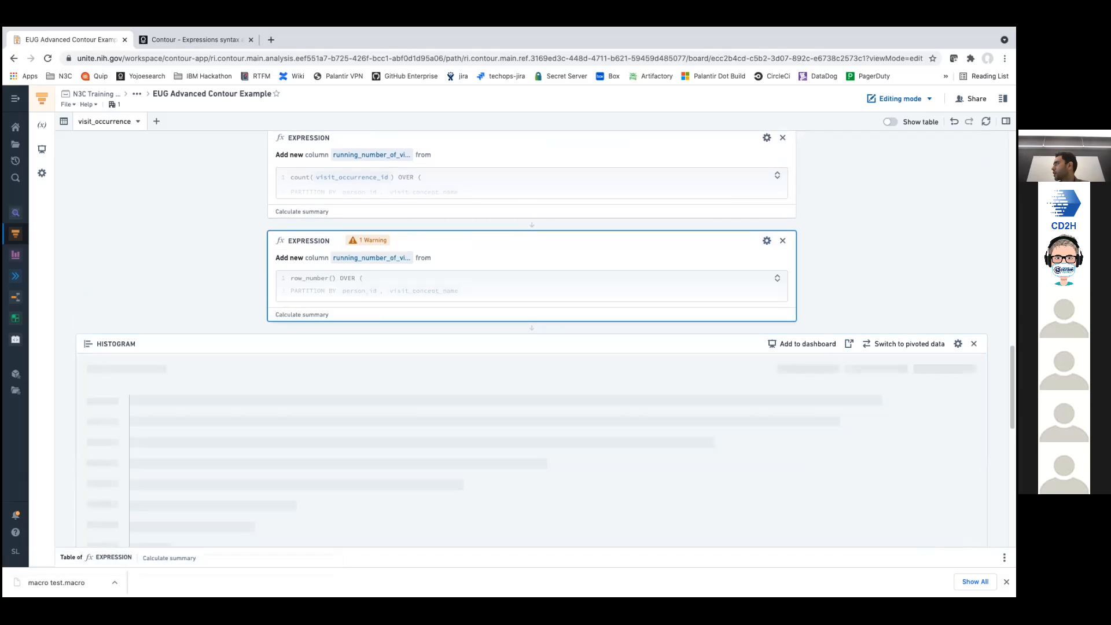
click(515, 328)
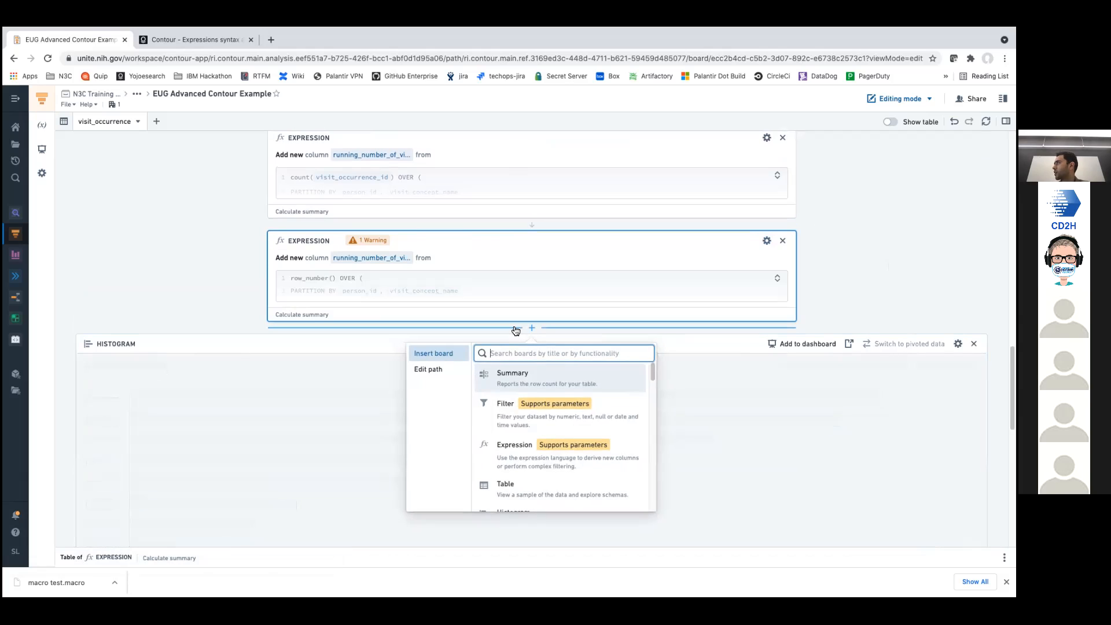
text(table)
key(Return)
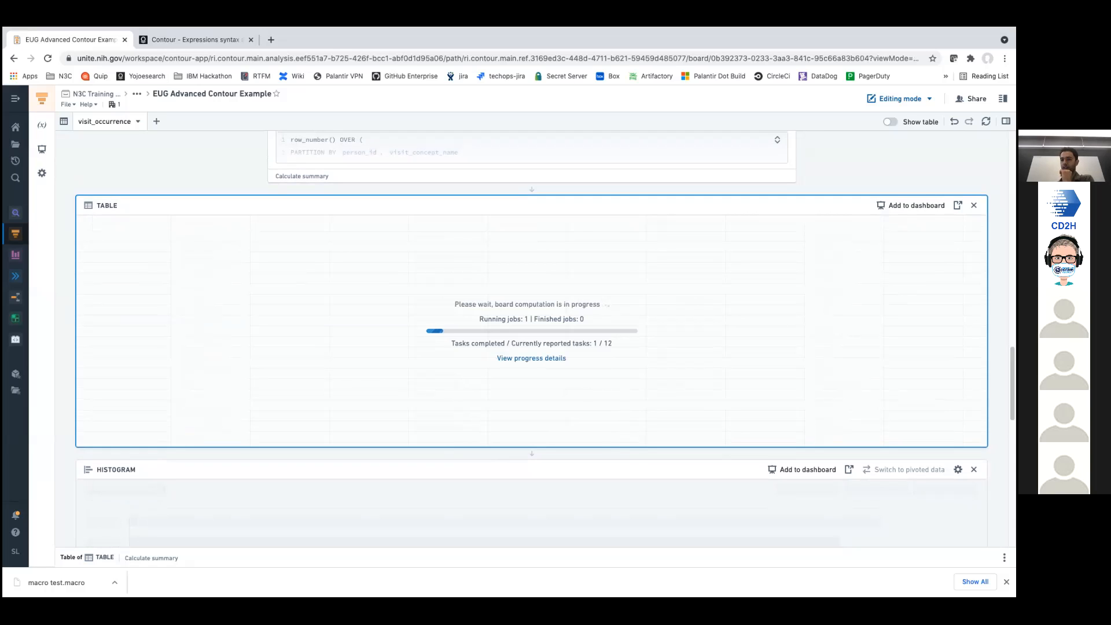
- Add the measurement dataset from Synthea Notional Data in the Data Catalog to the analysis as a new path
click(156, 121)
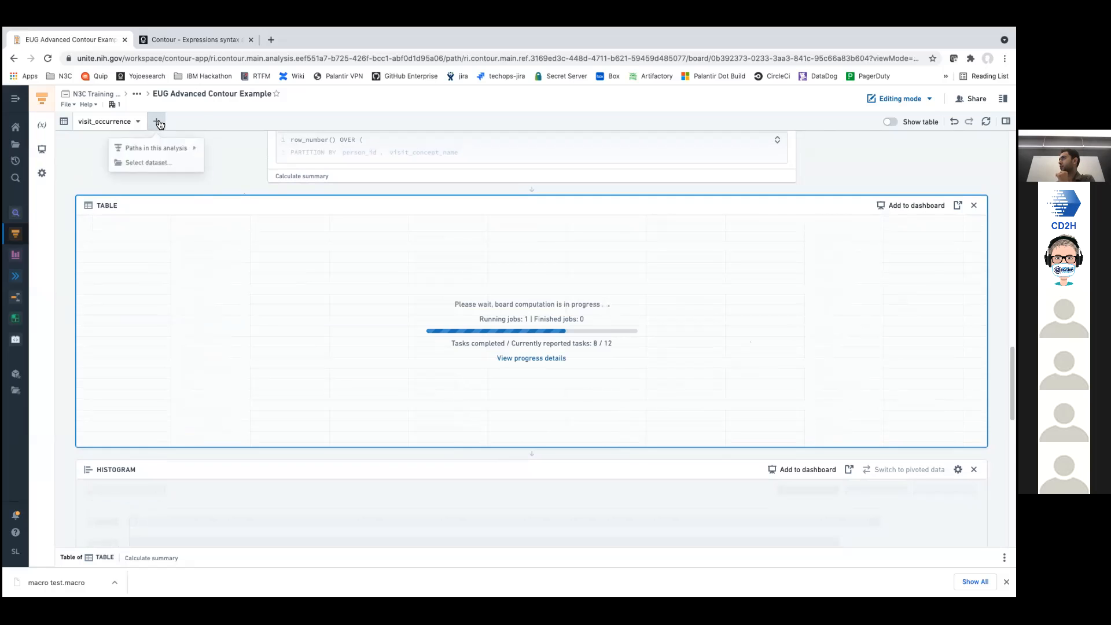
click(175, 166)
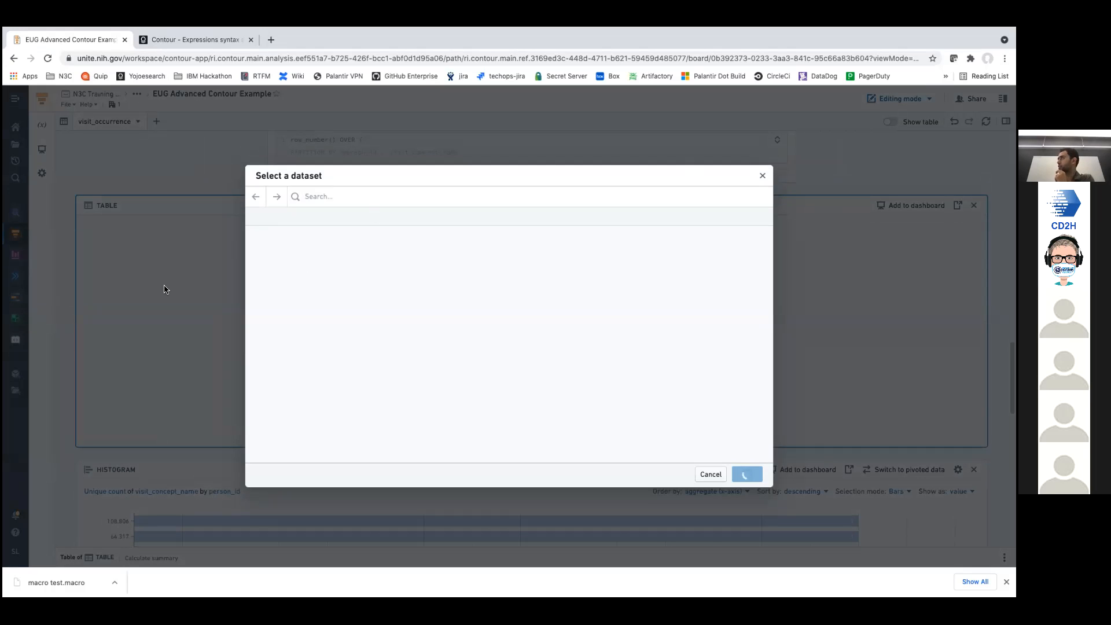
click(257, 217)
click(341, 236)
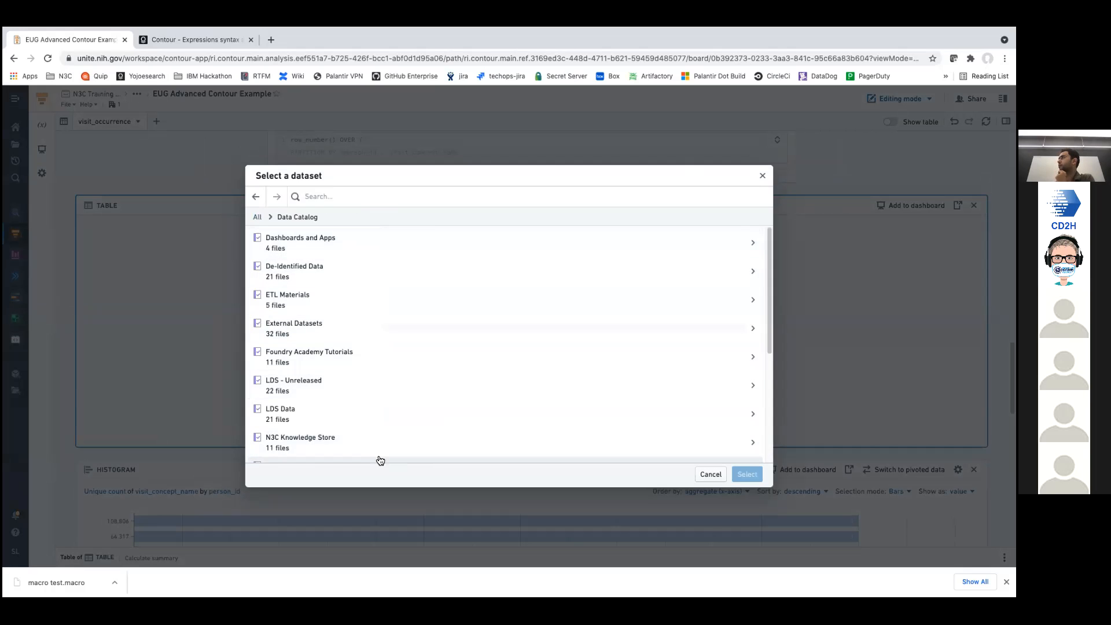
scroll(370, 428, down, 1)
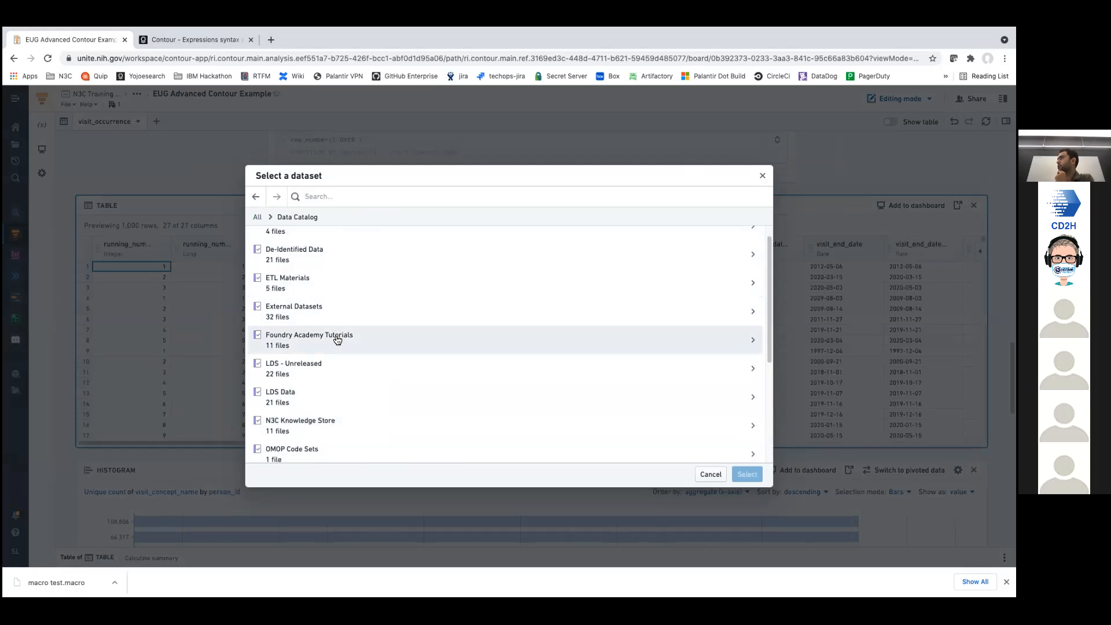
scroll(373, 429, up, 1)
scroll(374, 426, down, 3)
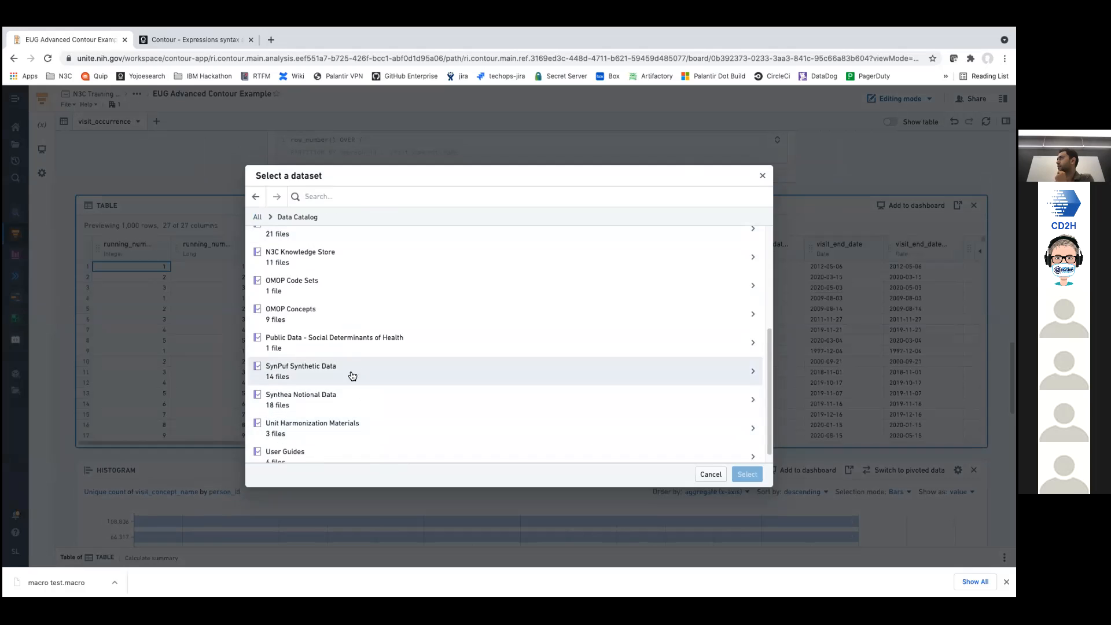
click(352, 398)
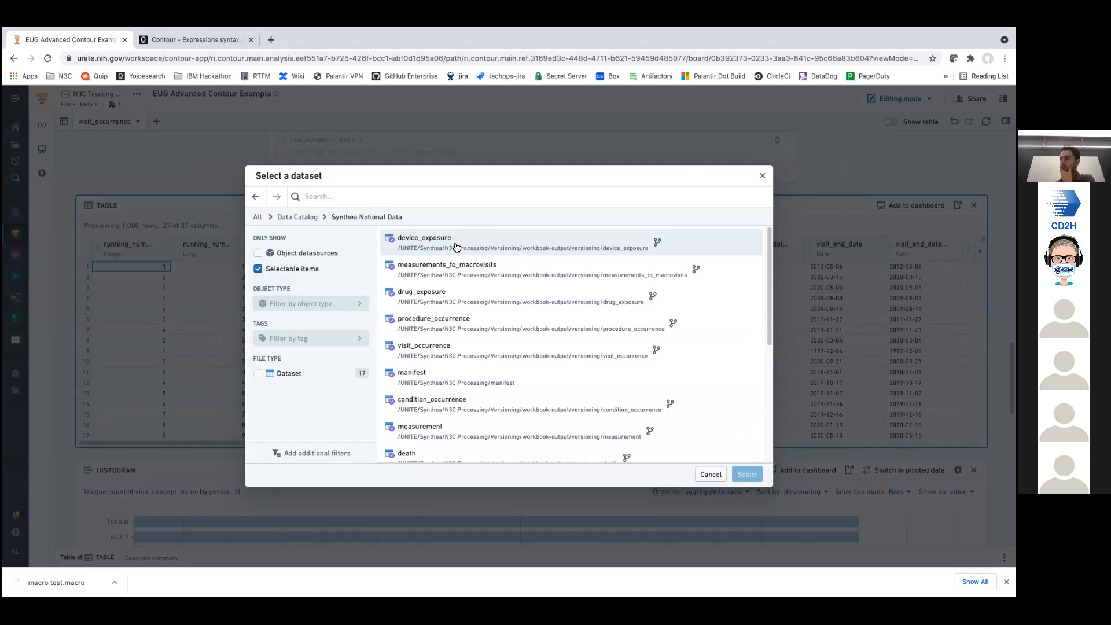
click(485, 438)
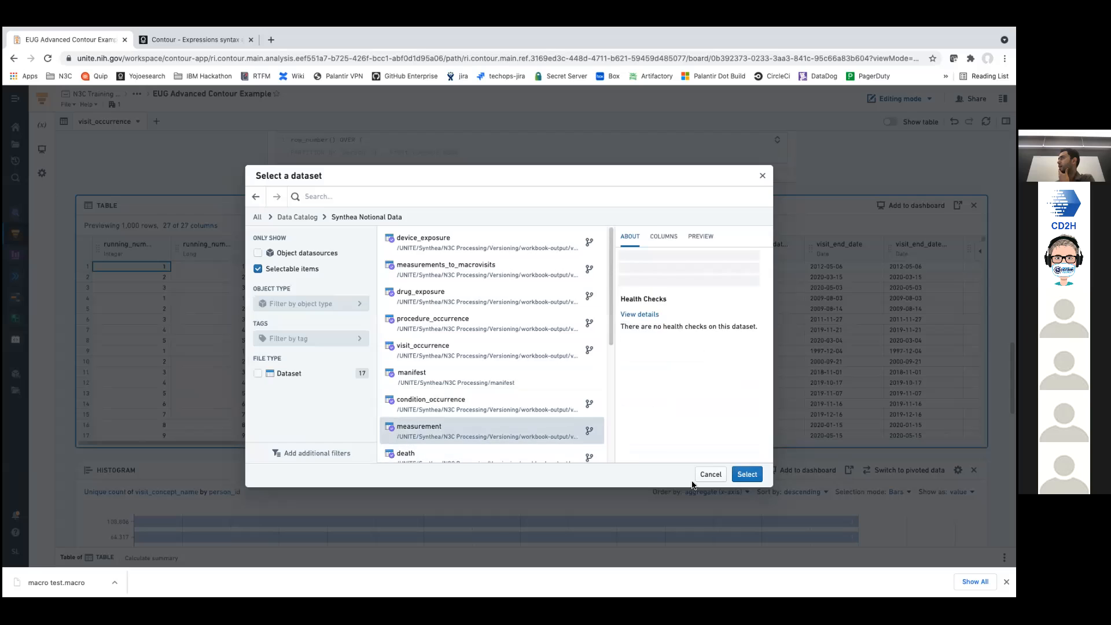
click(746, 474)
- Compare the two running-visit columns row by row in the new table below the row_number() expression
mouse_move(16, 338)
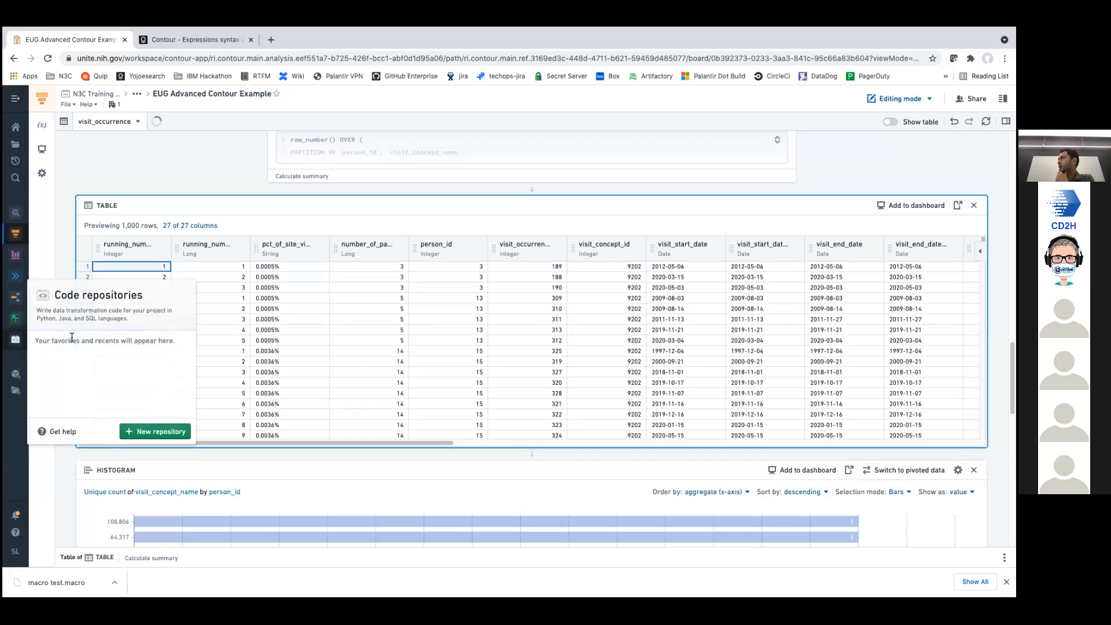
click(323, 310)
scroll(175, 340, down, 1)
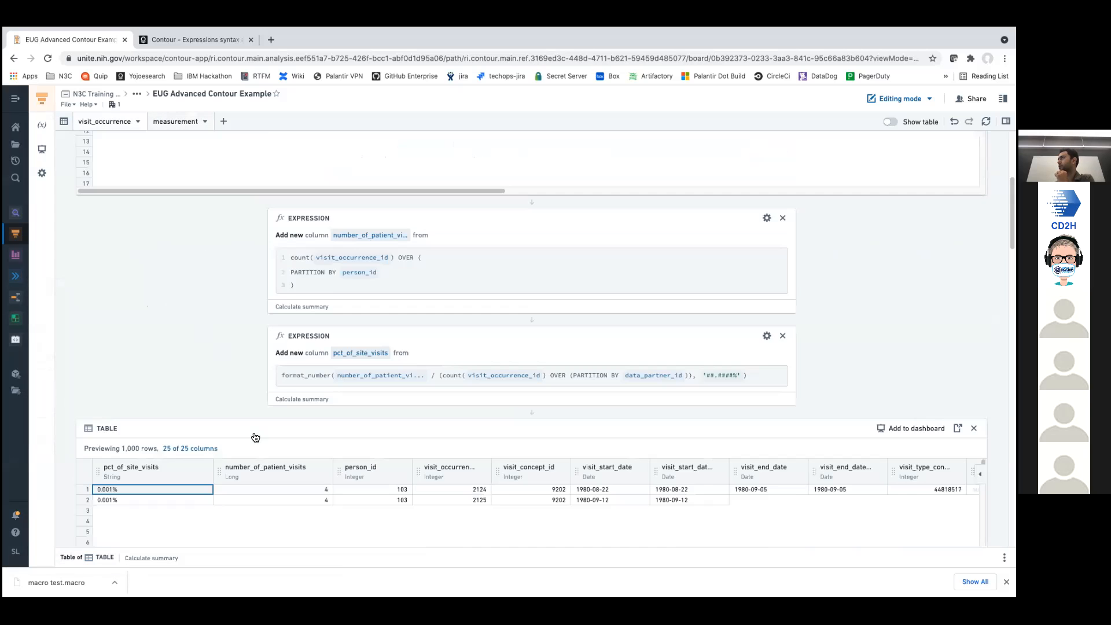
scroll(178, 392, down, 1)
click(148, 414)
click(168, 444)
click(225, 444)
scroll(255, 465, down, 1)
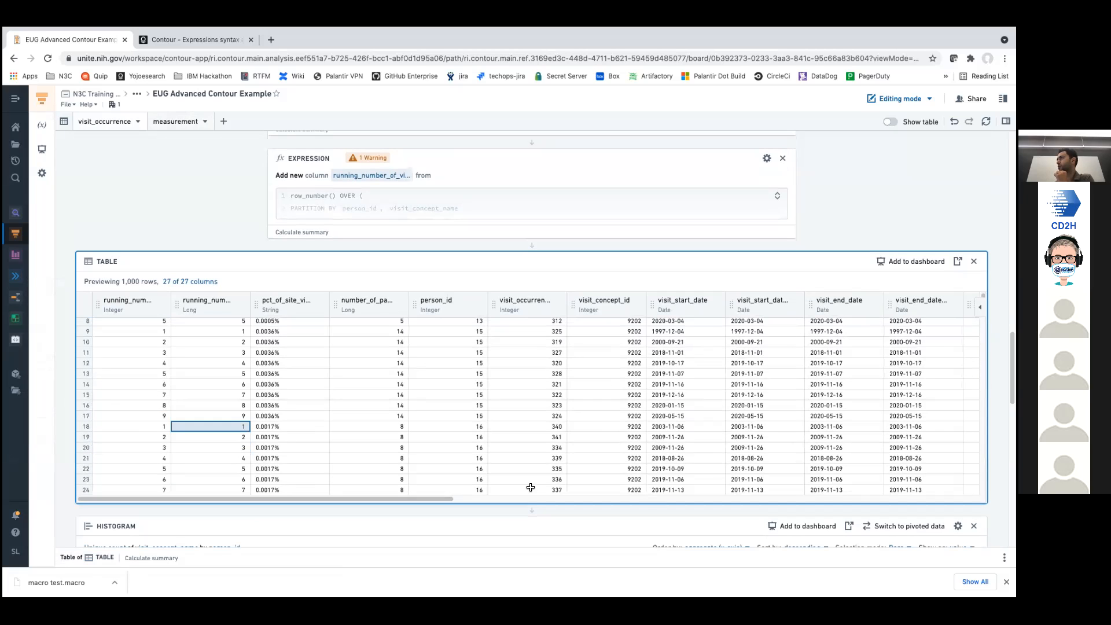
- Insert an Expression board below the visit table and name its new column diff
click(531, 509)
text(exp)
key(Return)
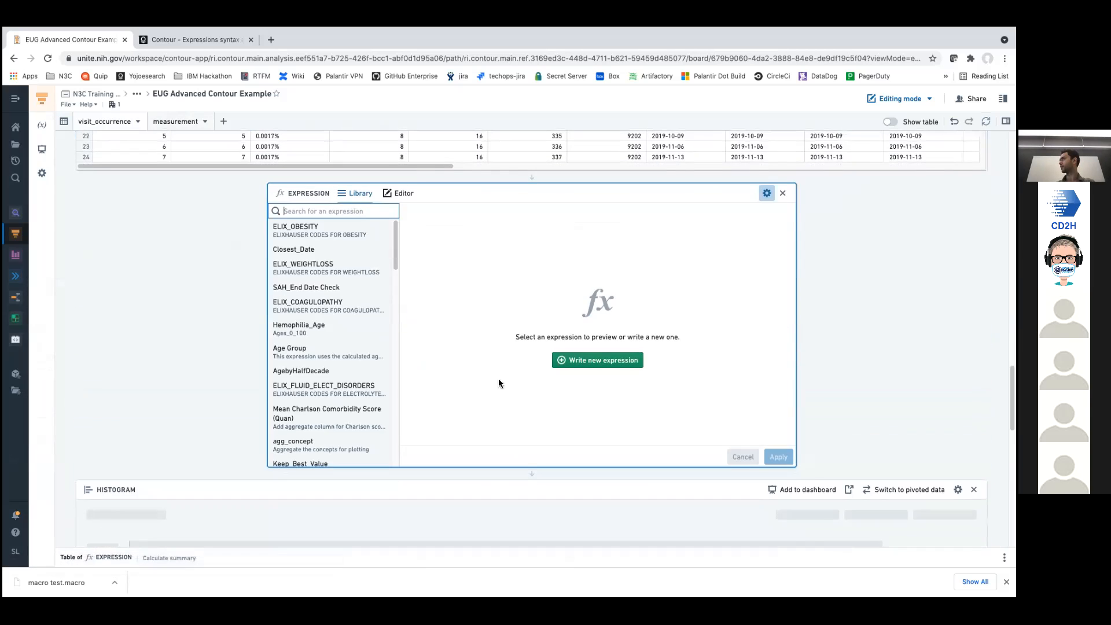
click(402, 194)
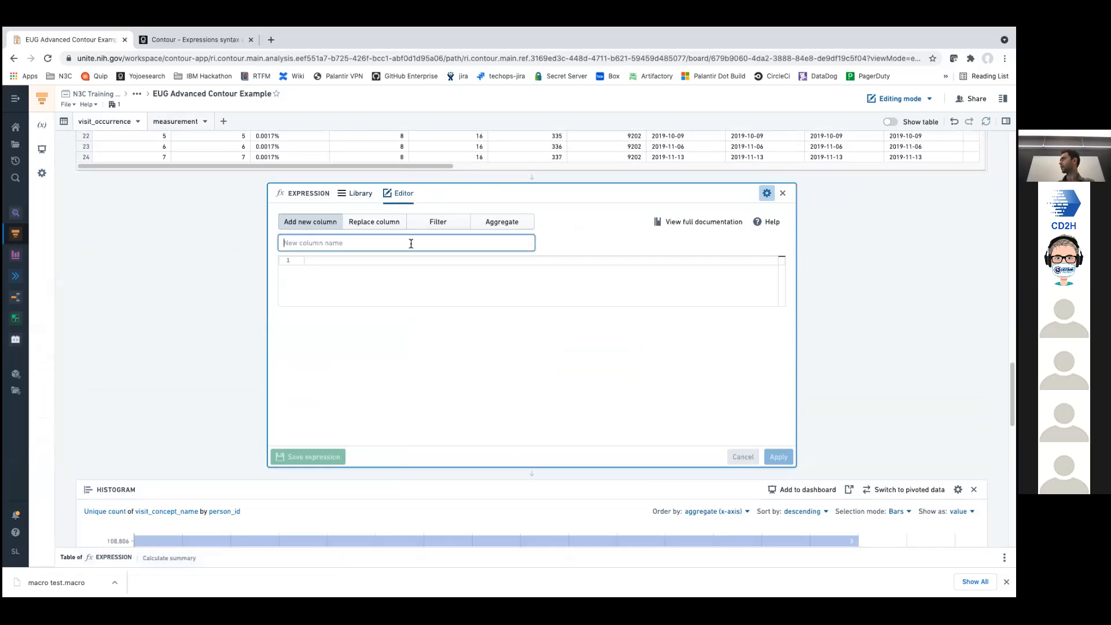
text(dif)
key(Tab)
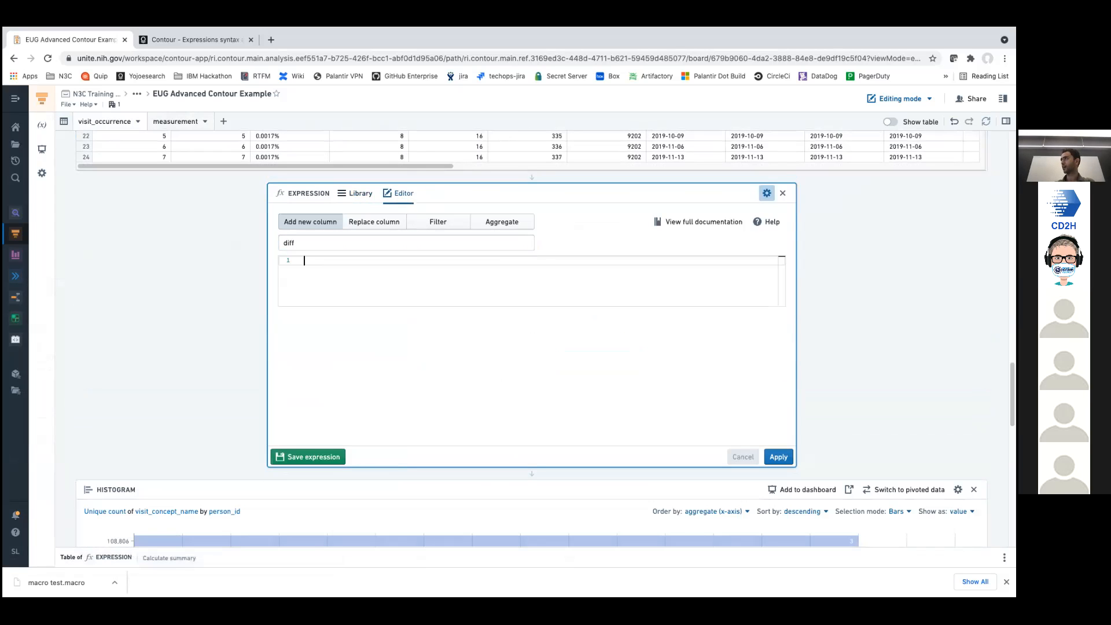
- Define diff as "running_number_of_visits" - "running_number_of_visits_2" and apply the expression
scroll(531, 338, up, 4)
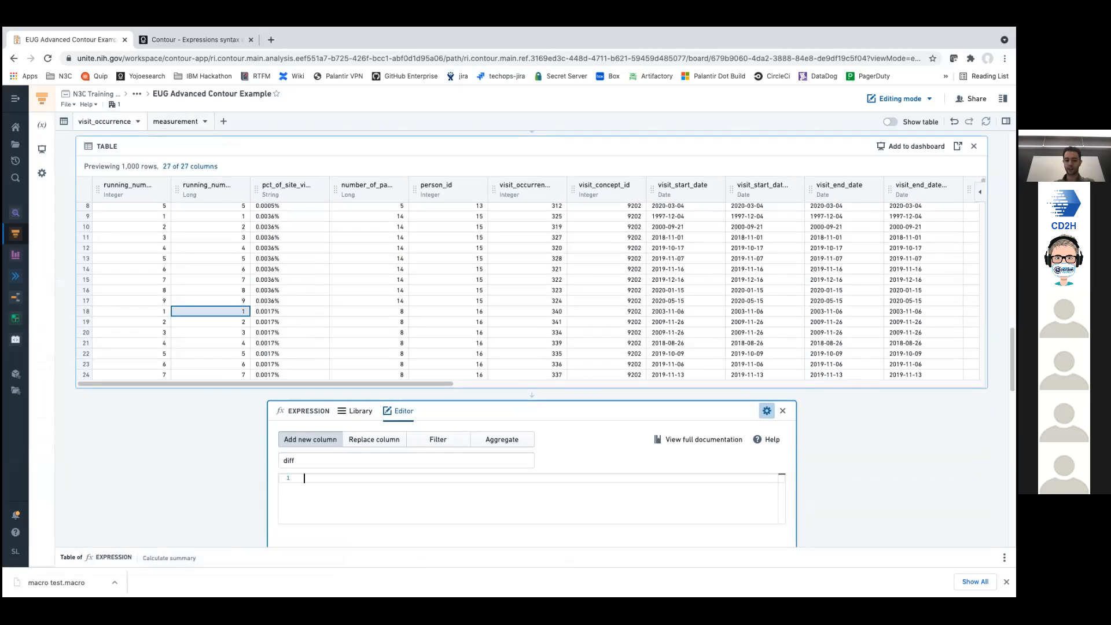
text("running_number_of_visits")
key(Return)
text(- run)
key(Down)
key(Return)
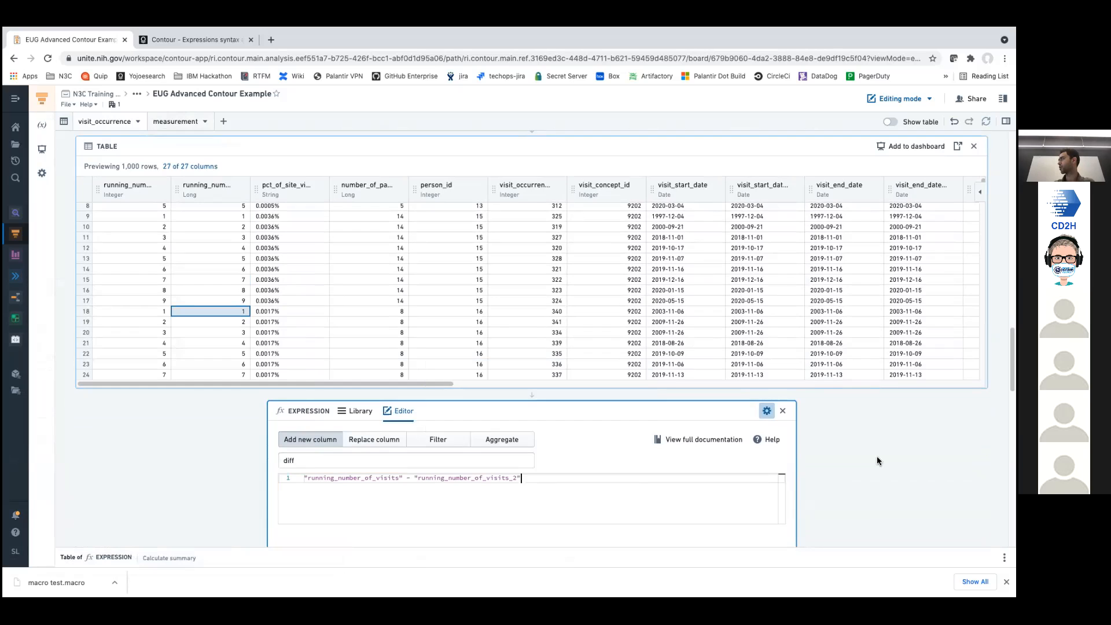
scroll(877, 463, down, 5)
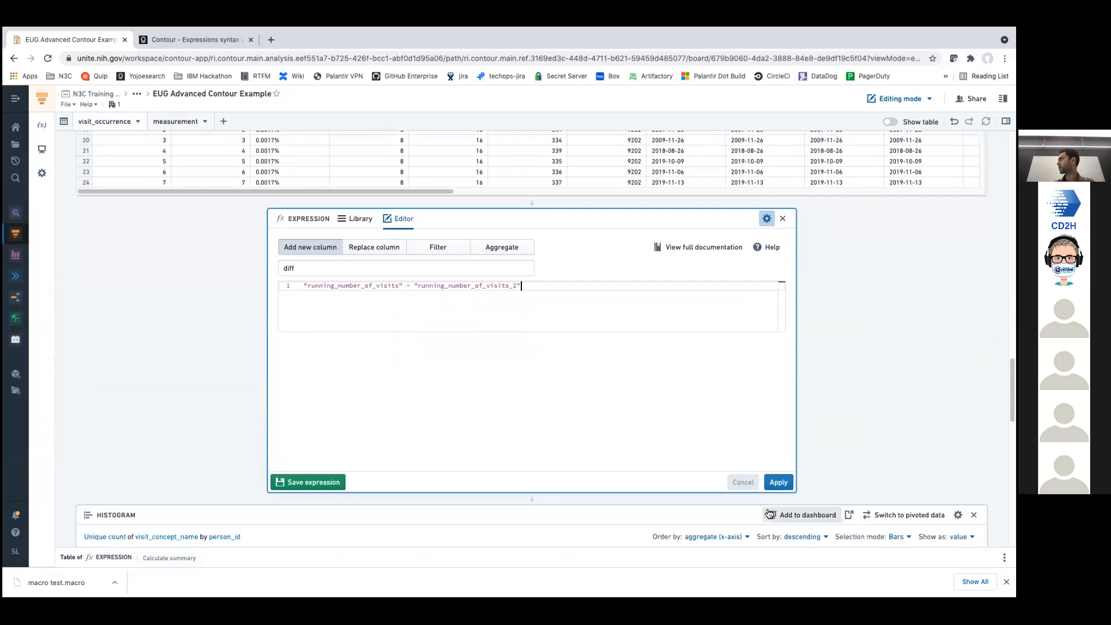
click(778, 482)
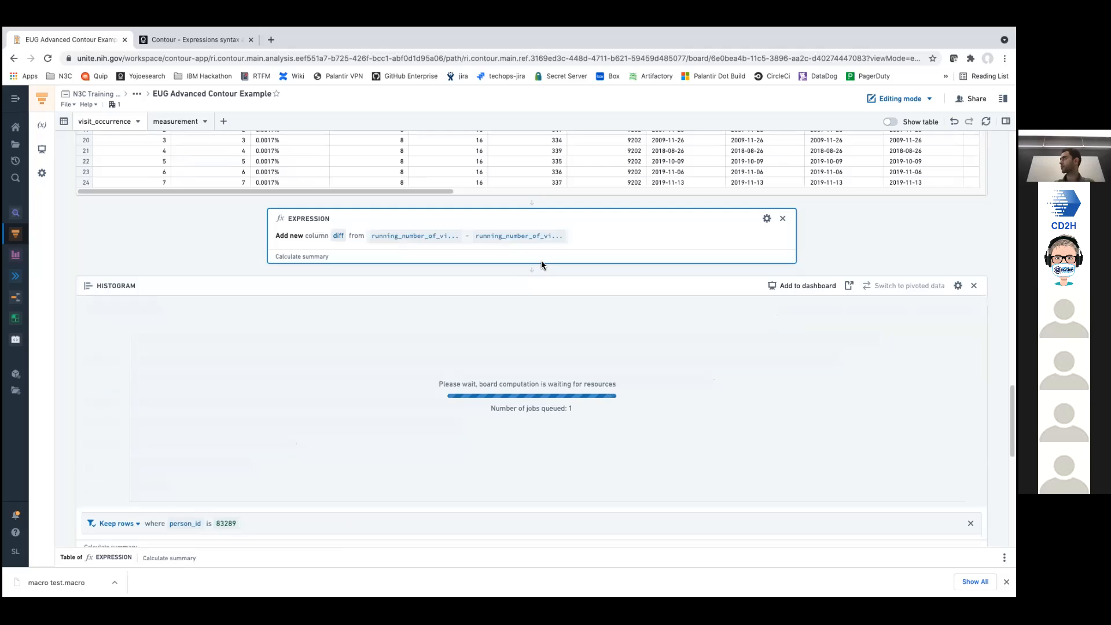
- Insert a Histogram board below the diff expression and compute the count by the diff column
click(534, 273)
text(his)
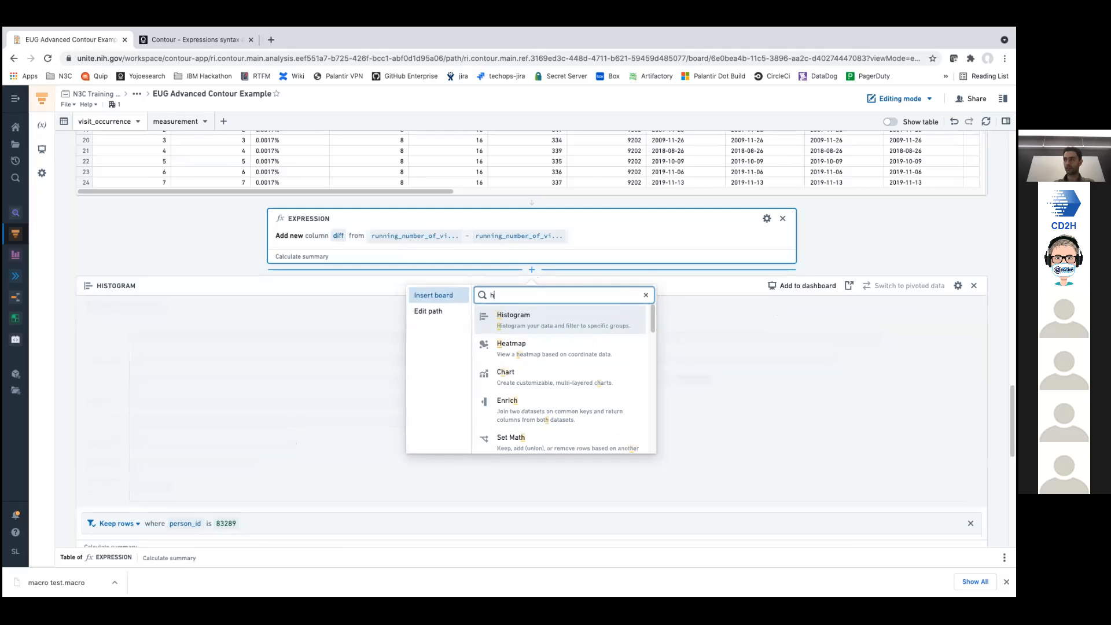
click(528, 316)
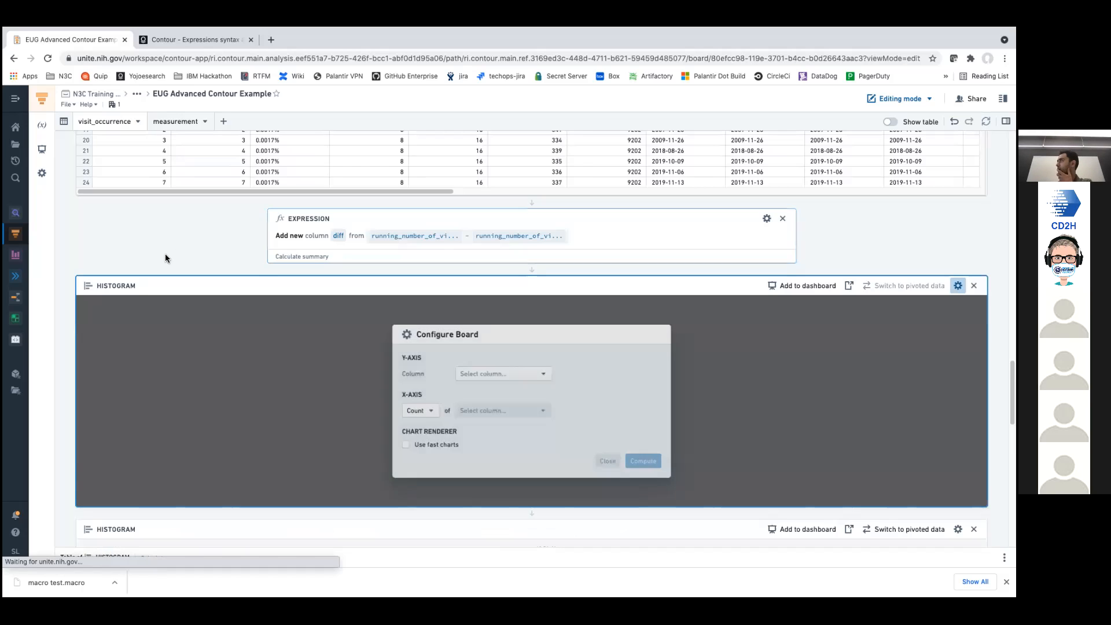
click(508, 372)
text(dufdf=)
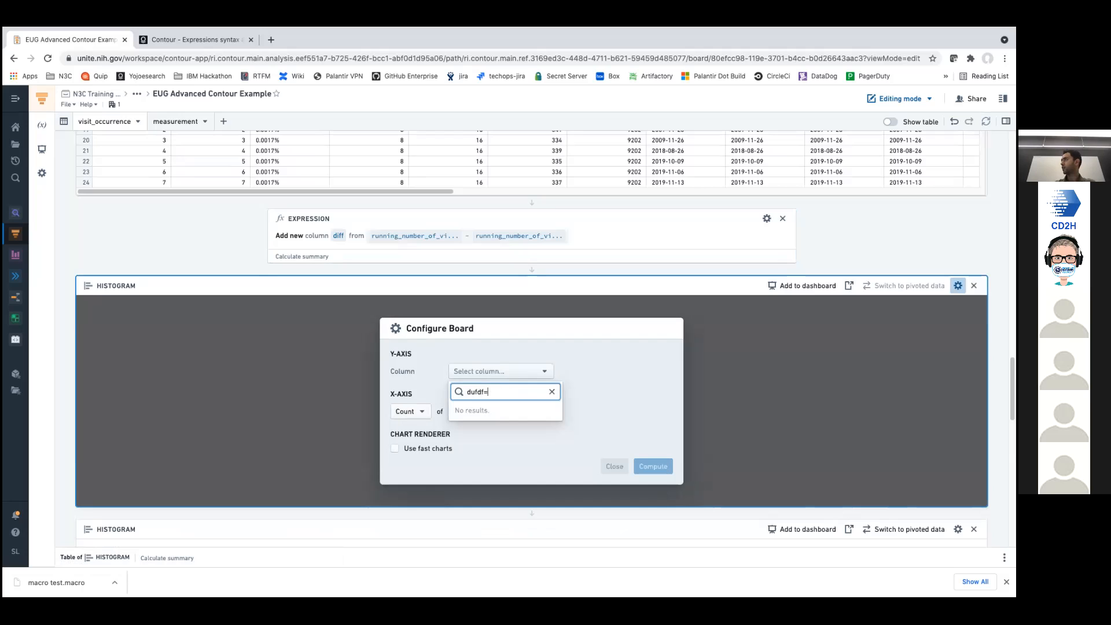
key(BackSpace)
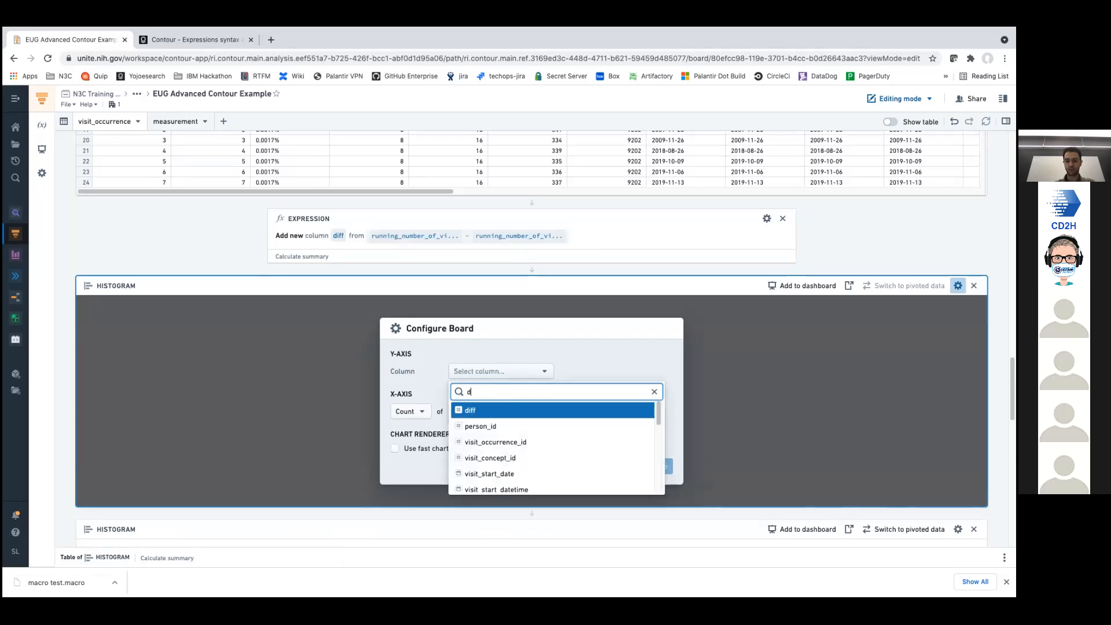
click(500, 410)
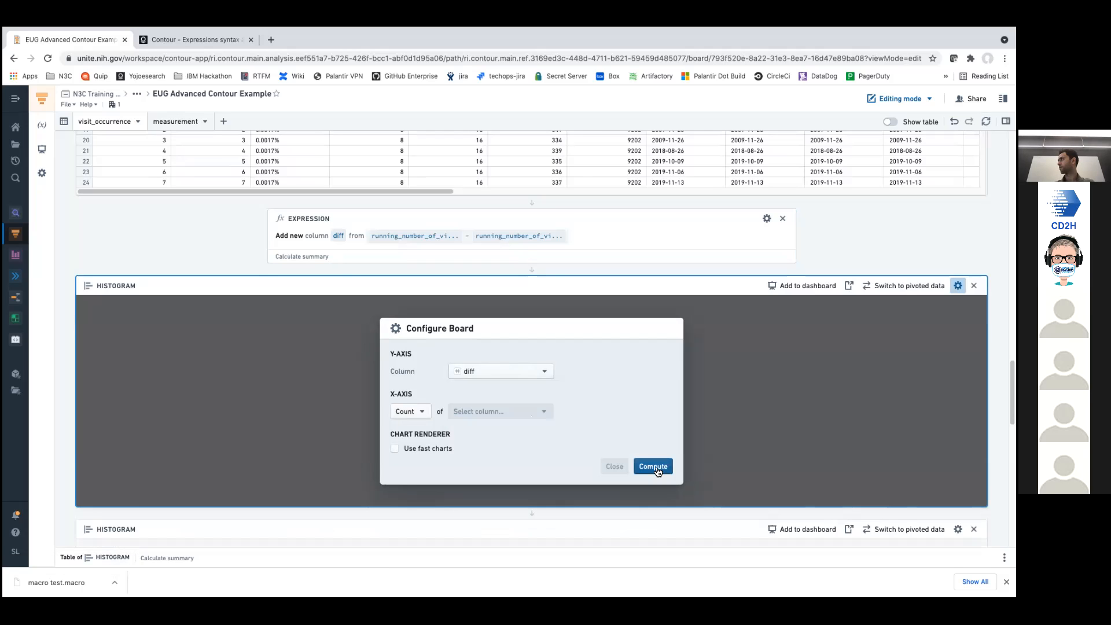
click(654, 468)
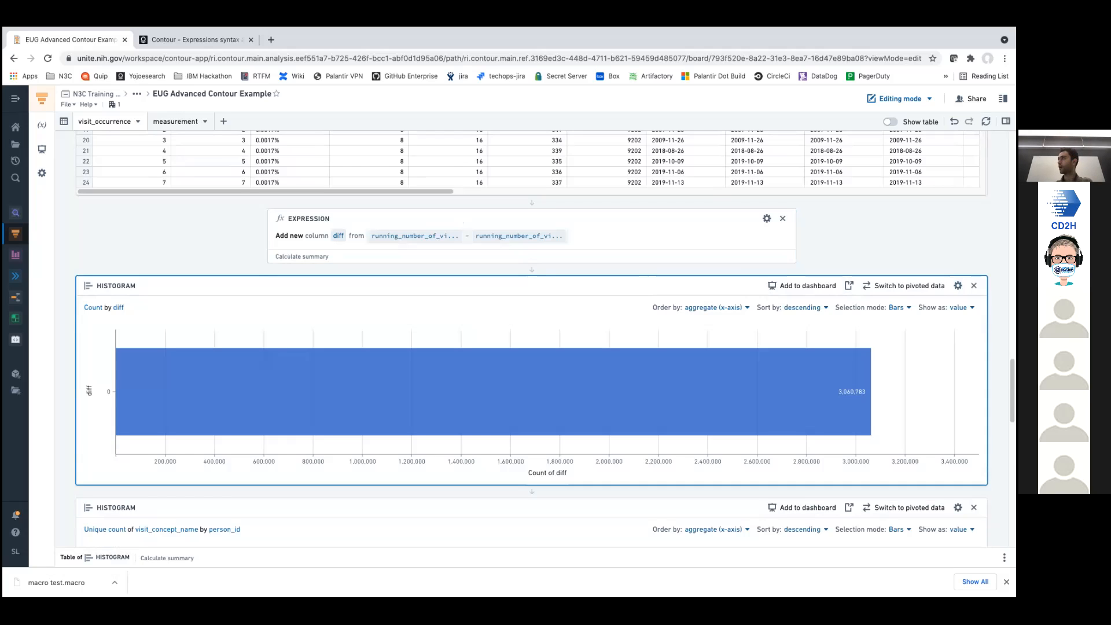
- Switch to the measurement path and add a Table board under its dataset
scroll(155, 305, up, 20)
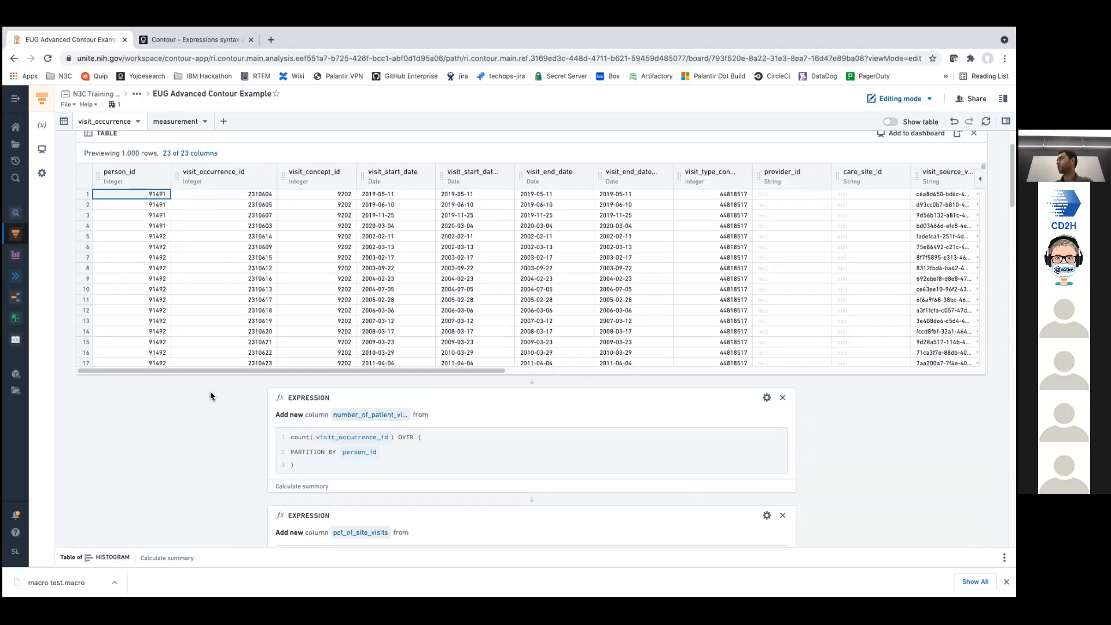
scroll(190, 168, up, 2)
click(185, 126)
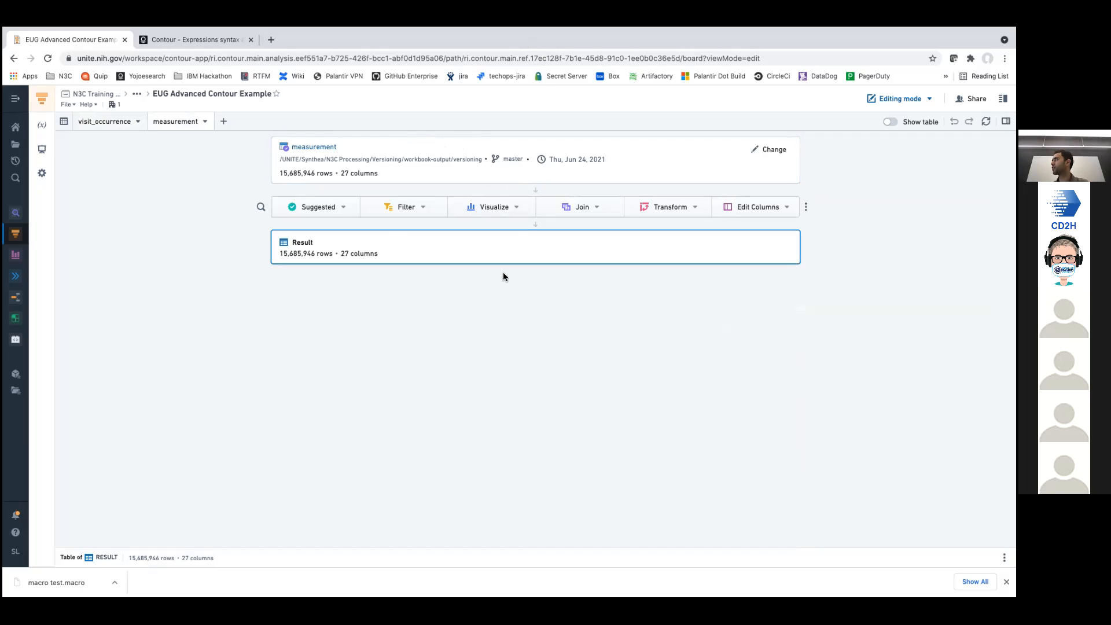
click(520, 205)
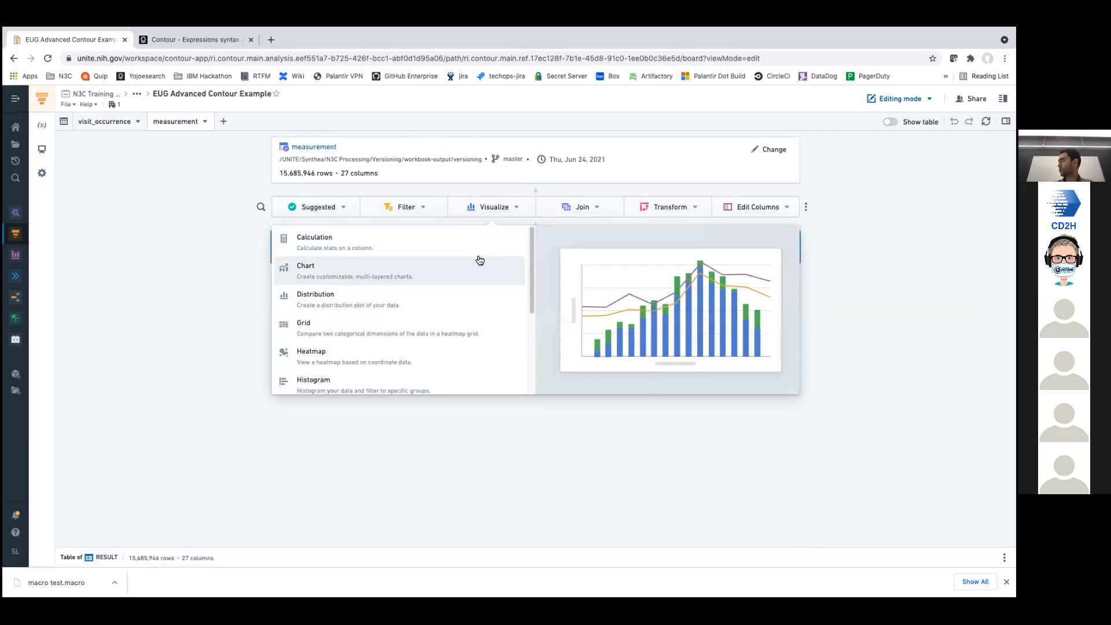
click(518, 213)
click(519, 215)
scroll(470, 354, down, 5)
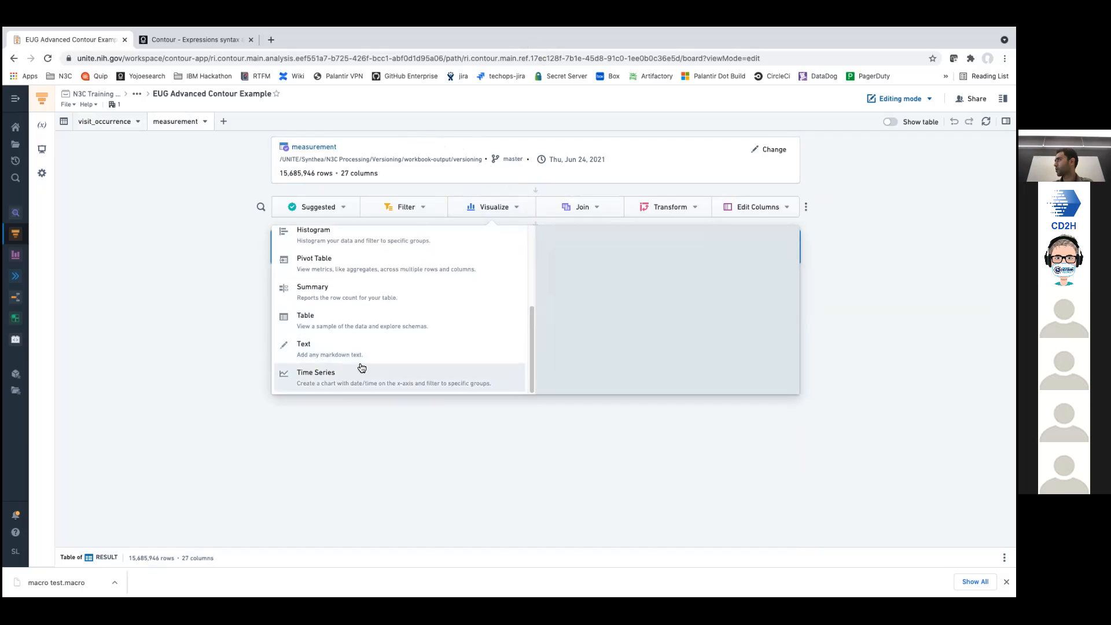
click(387, 324)
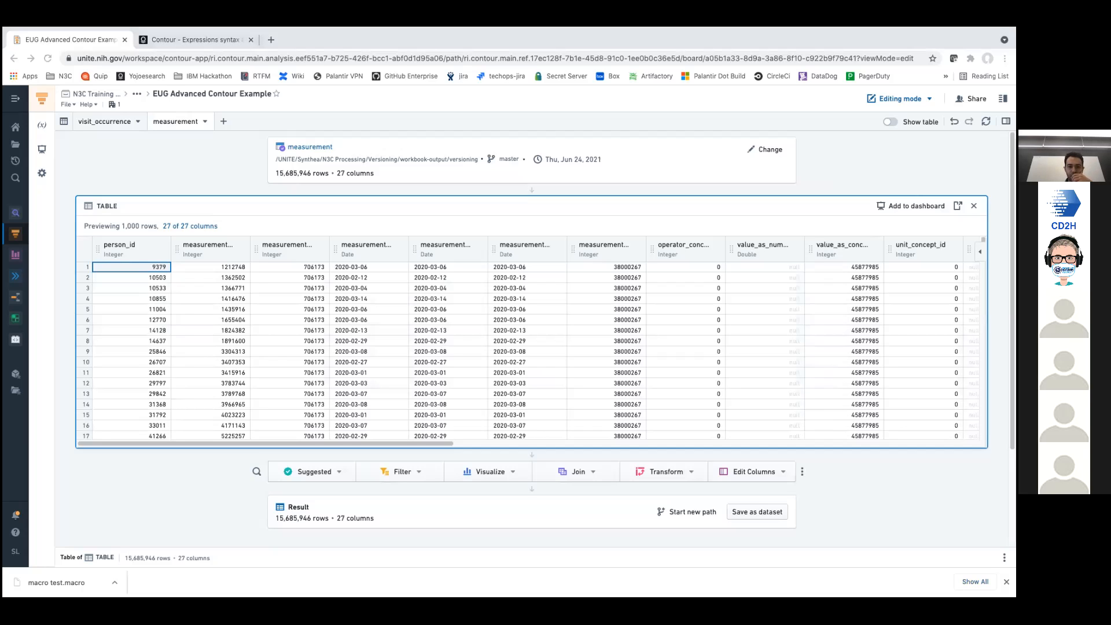
- Examine the value columns of the measurement table, widening value_as_number to read its full header
scroll(831, 377, right, 10)
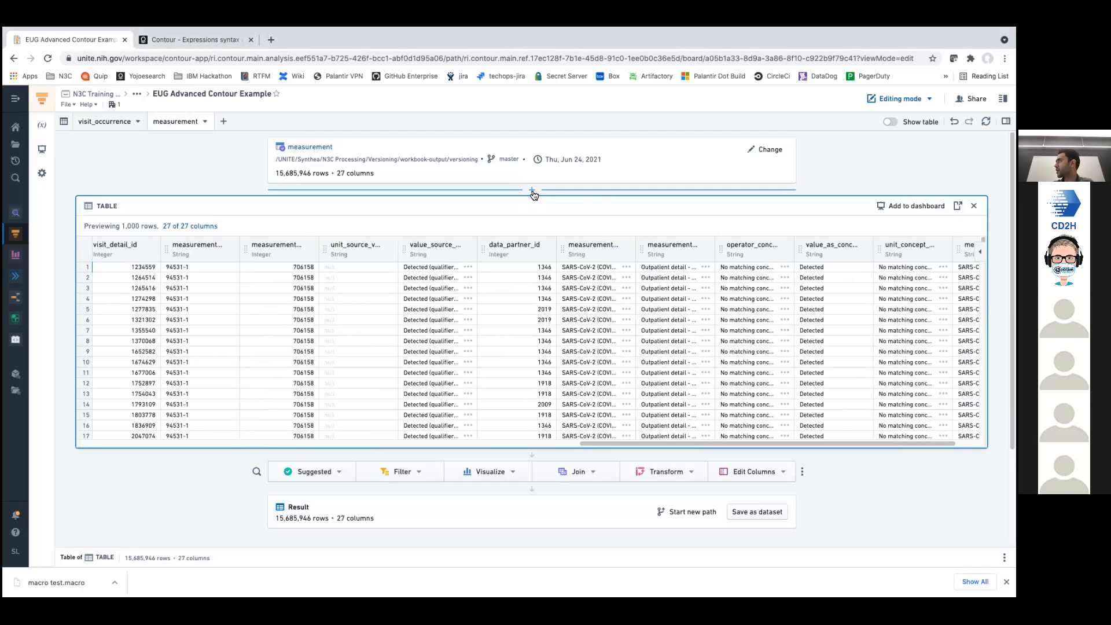
click(531, 189)
click(817, 321)
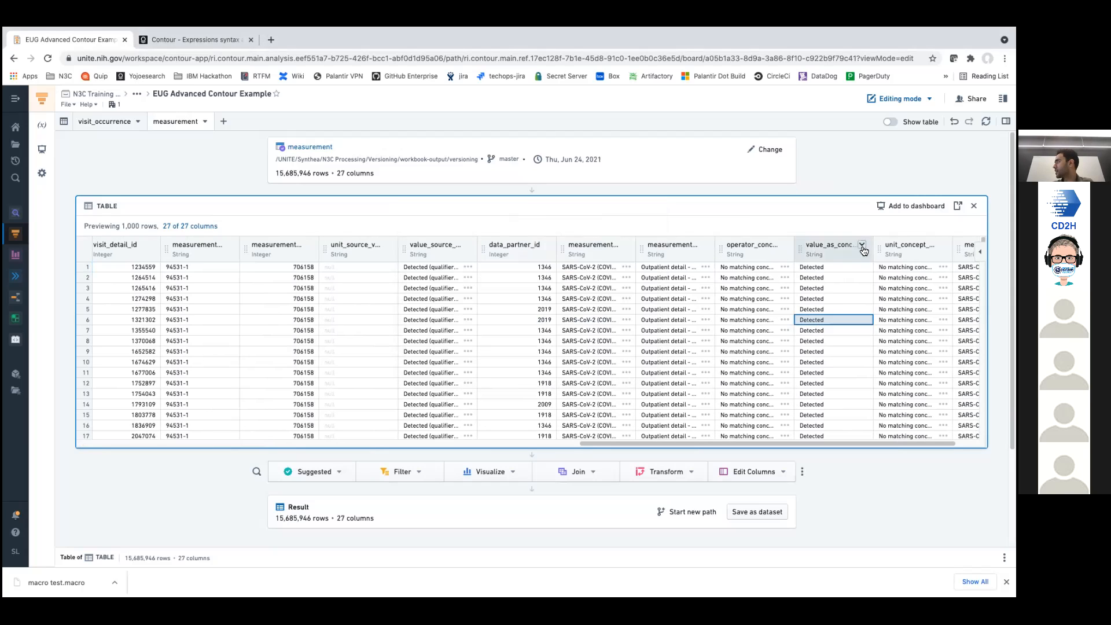
scroll(782, 330, right, 2)
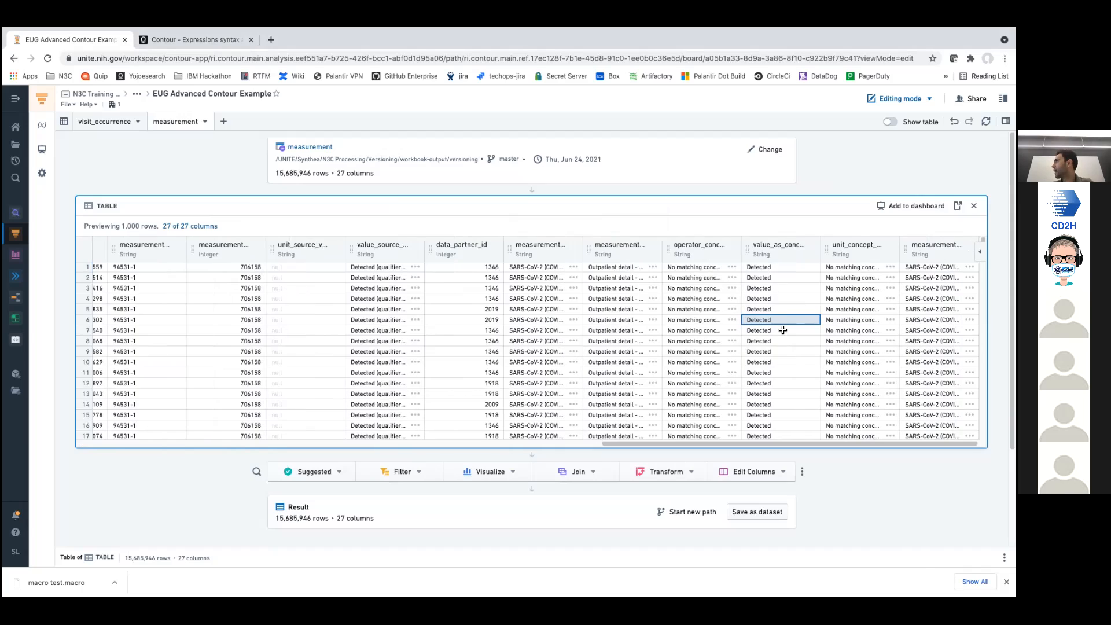
scroll(499, 342, left, 7)
scroll(480, 324, left, 1)
scroll(467, 287, up, 1)
scroll(467, 288, left, 6)
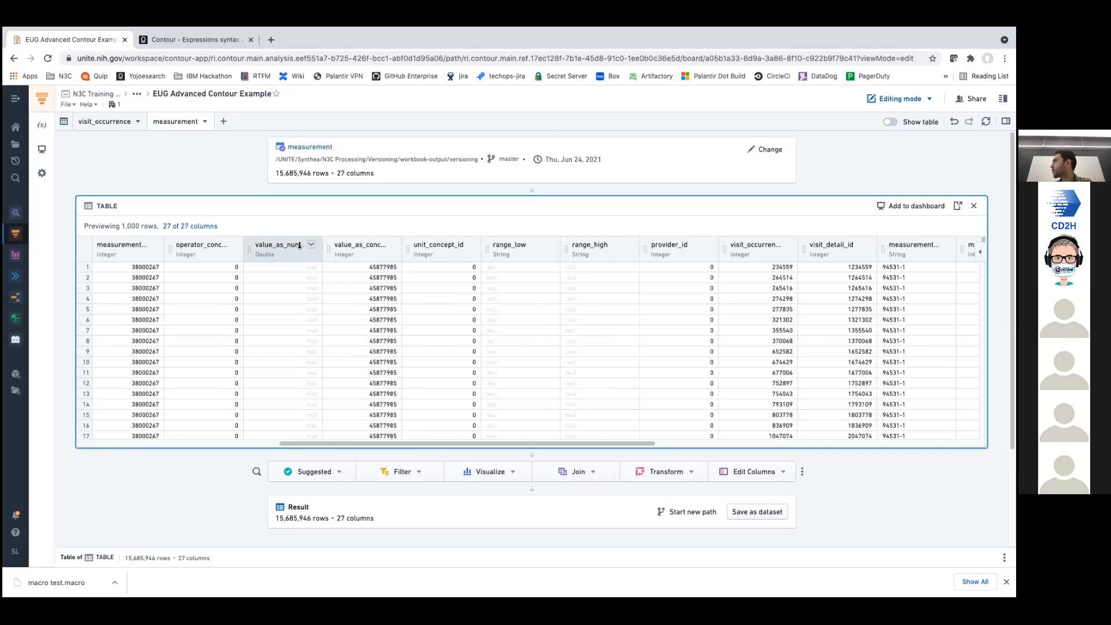
drag(321, 249, 380, 249)
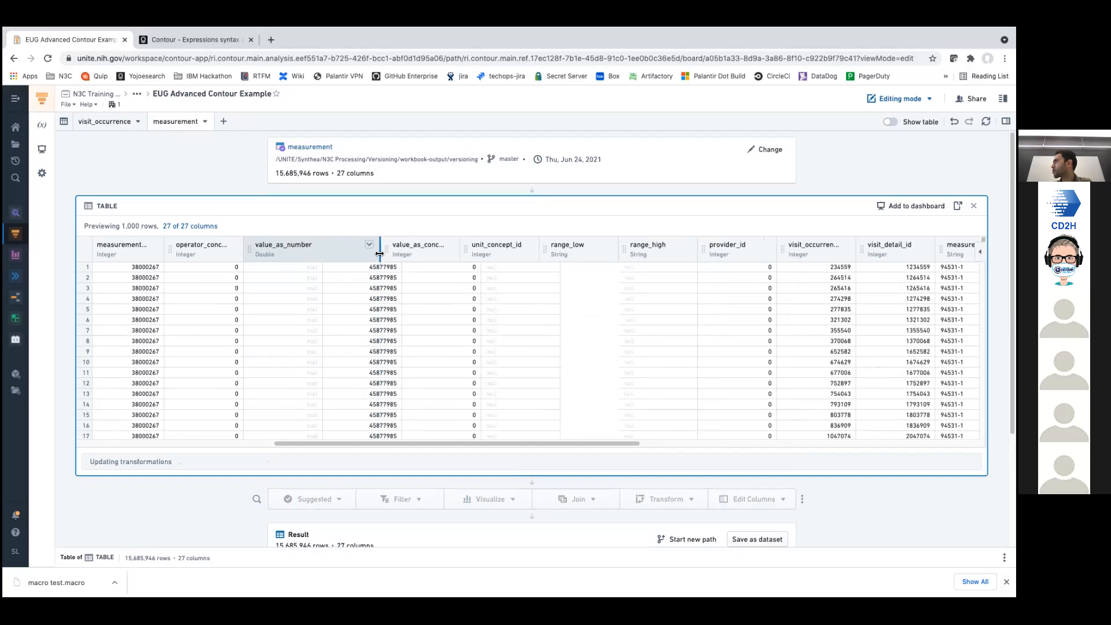
click(311, 294)
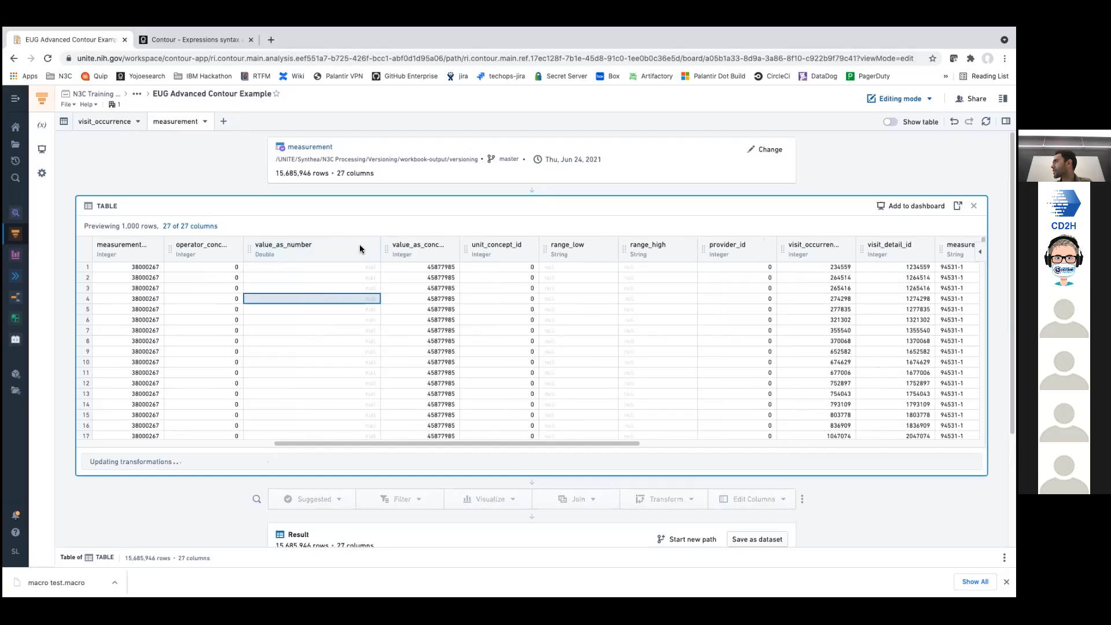
- Insert a Filter board above the measurement table that keeps rows where value_as_number is not null
click(533, 191)
text(filter)
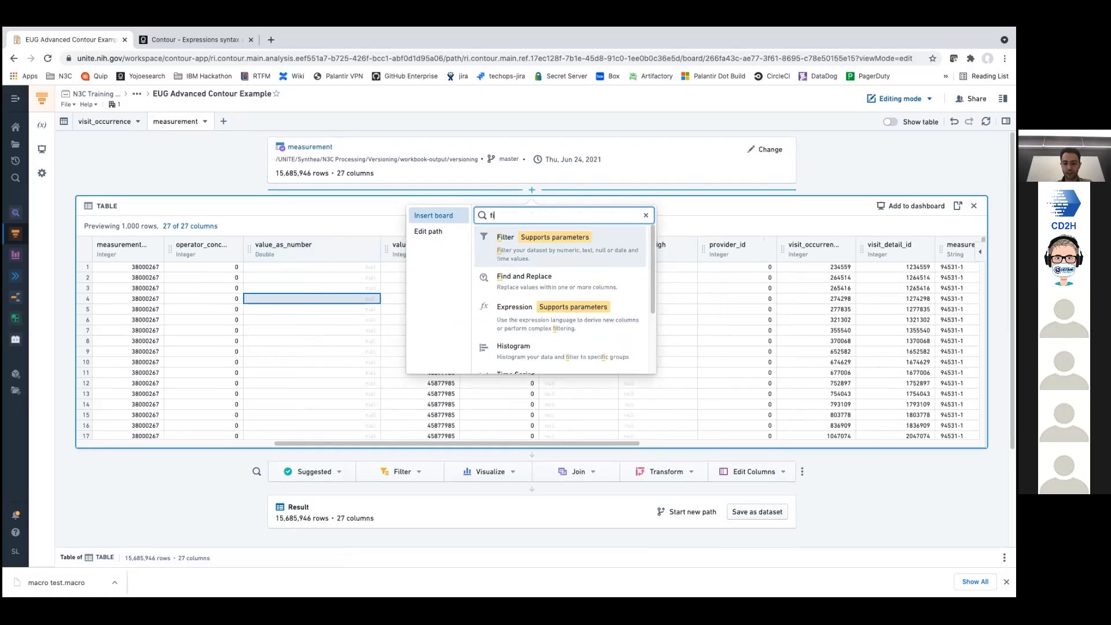
click(530, 237)
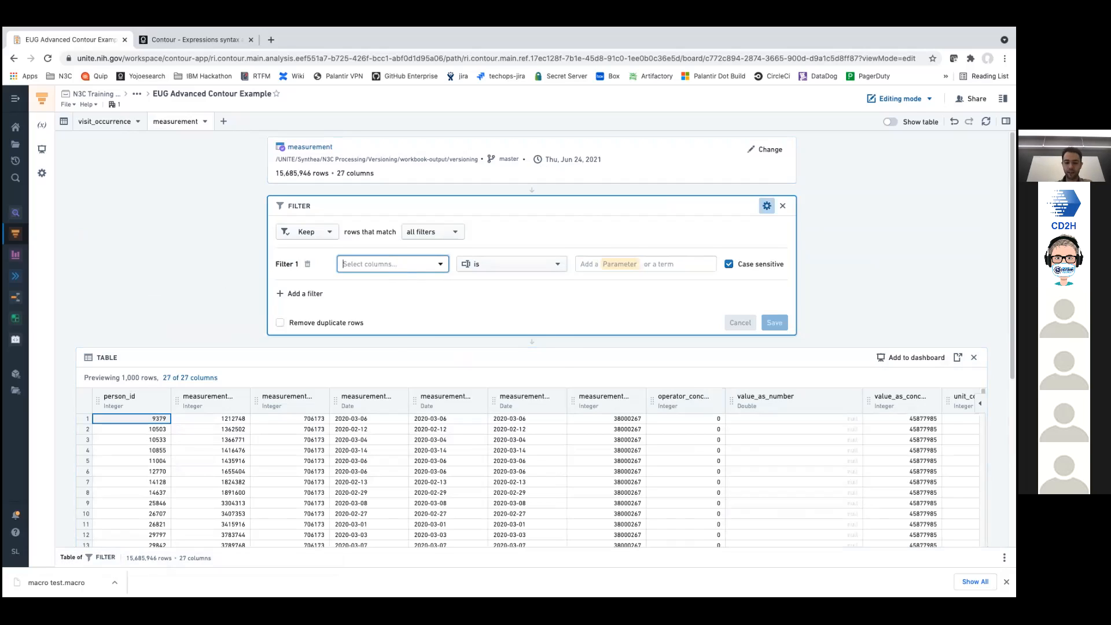
click(388, 264)
text(value)
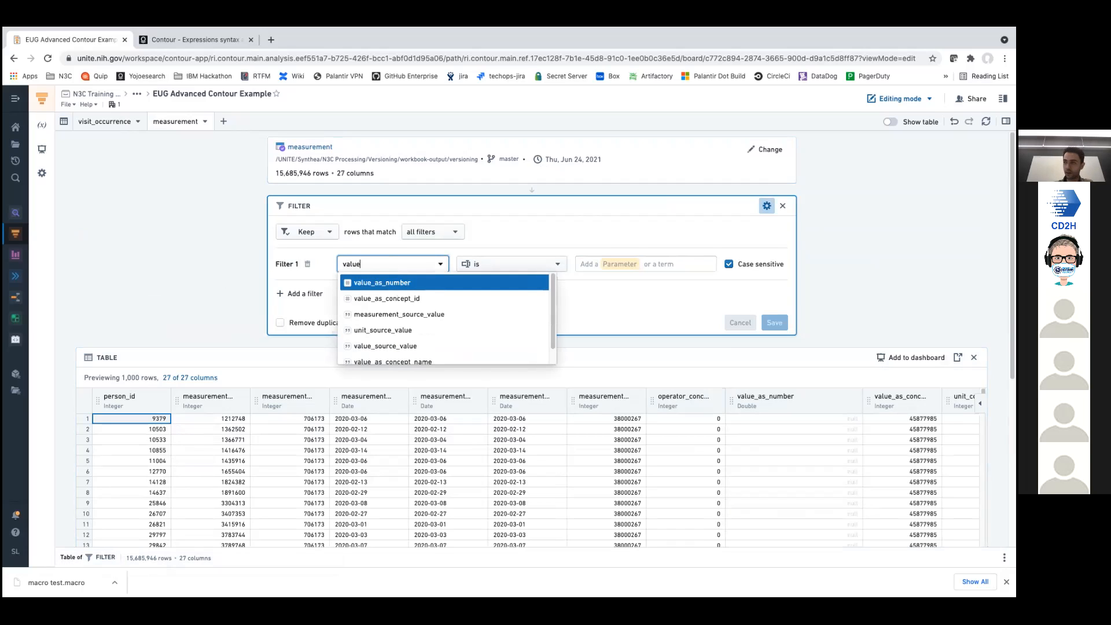
click(377, 283)
click(533, 269)
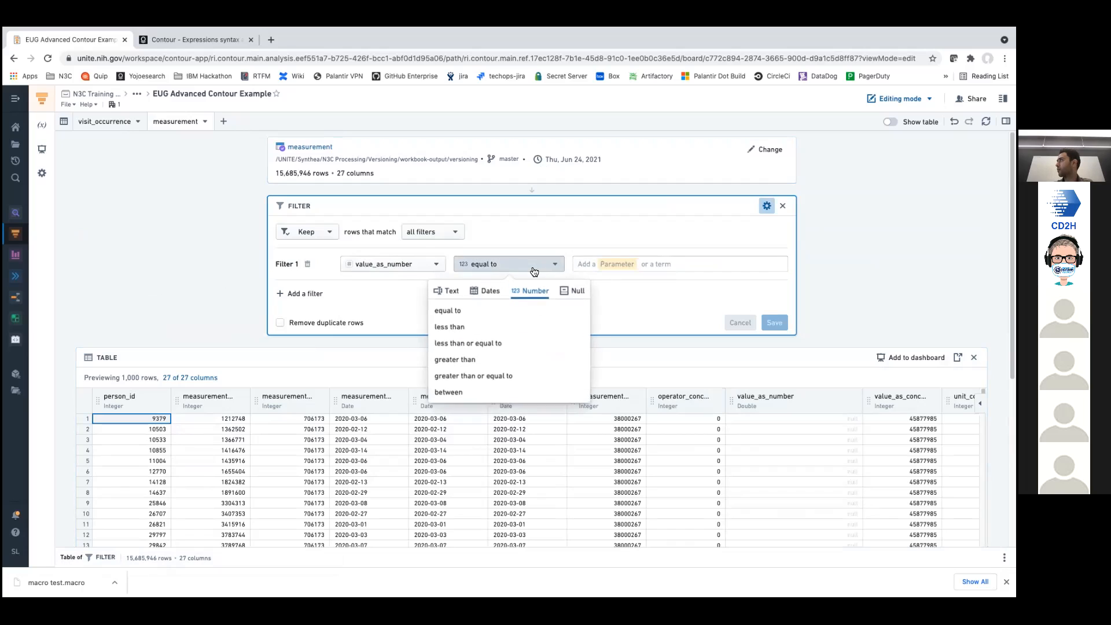
click(570, 291)
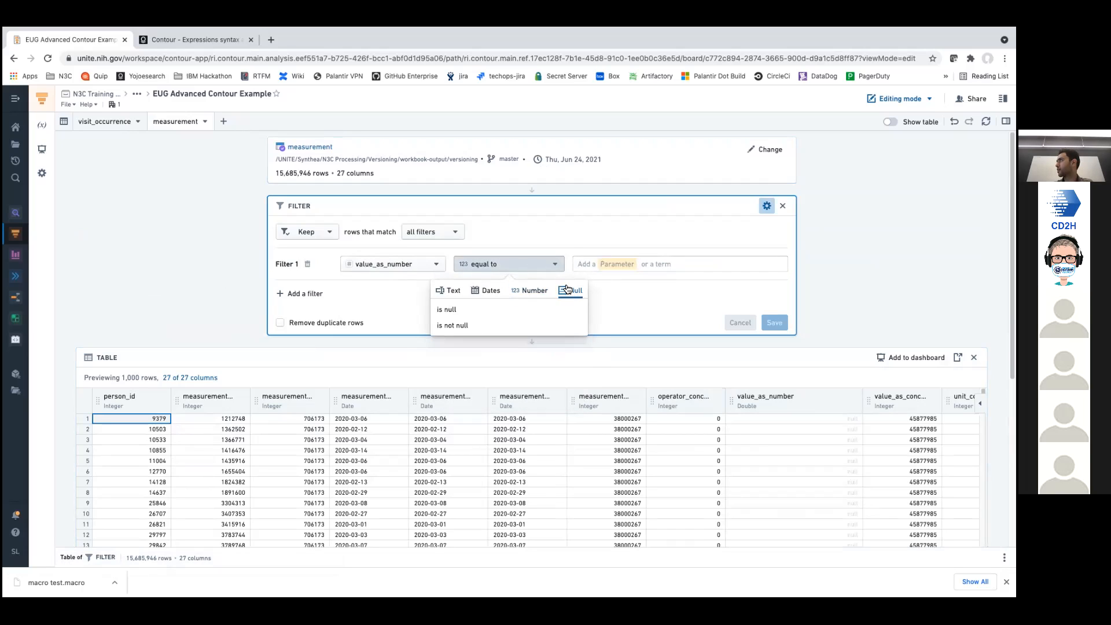
click(516, 328)
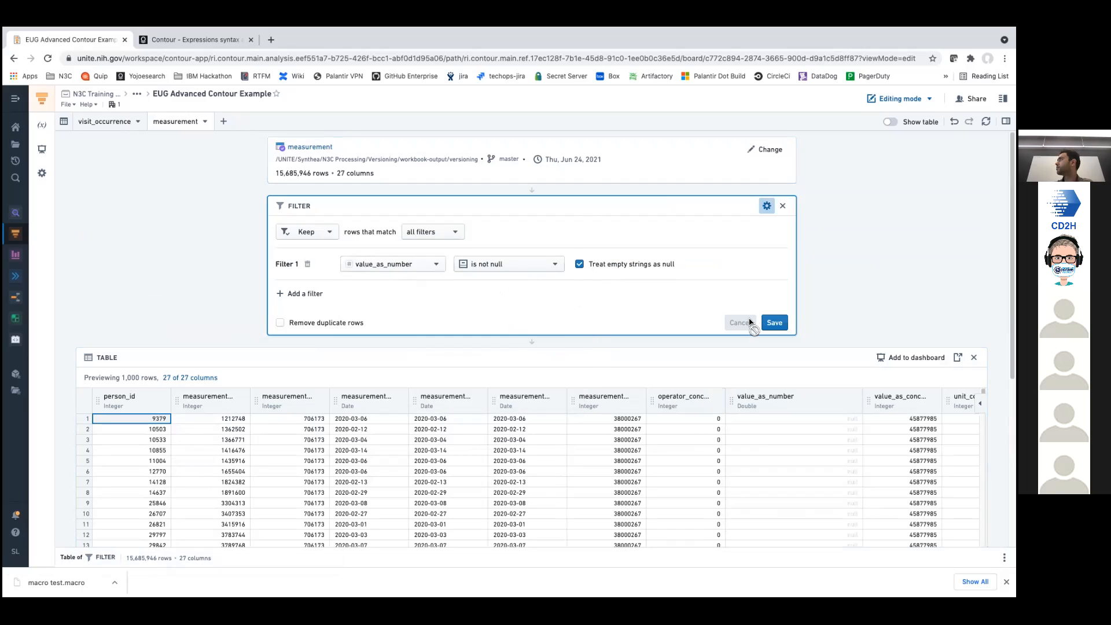
click(772, 323)
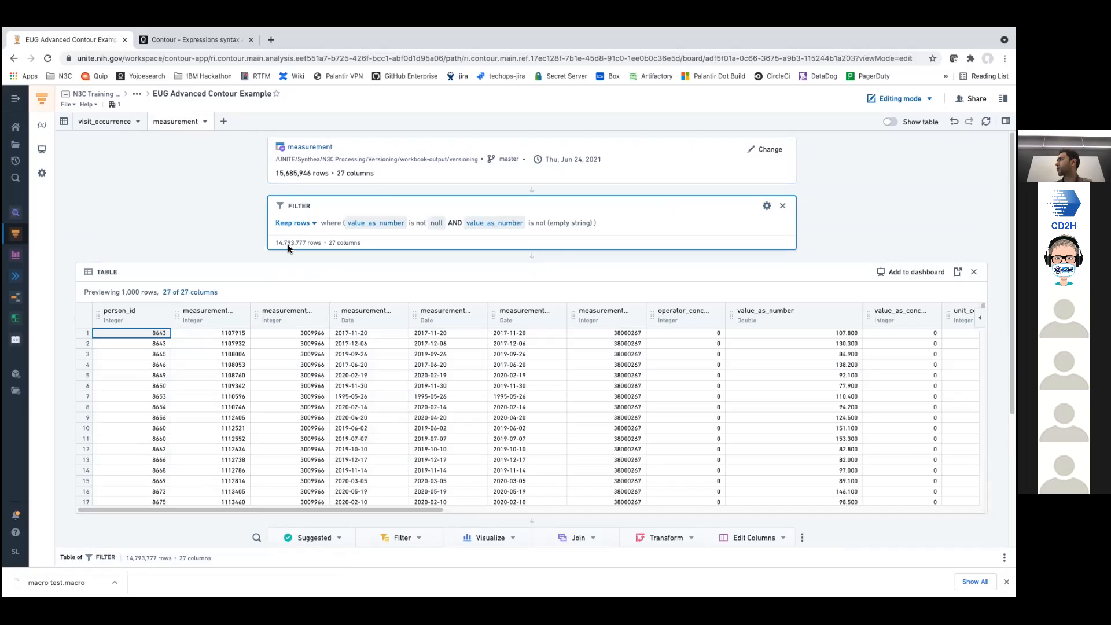
- Insert a Text board below the measurement table
scroll(241, 222, down, 1)
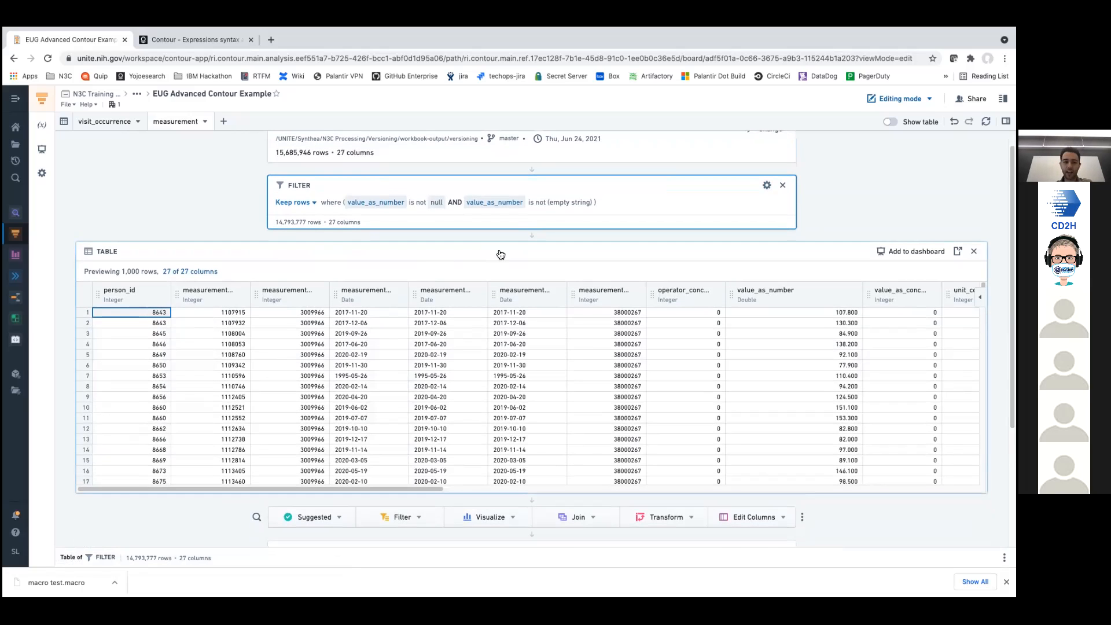
click(536, 501)
text(text)
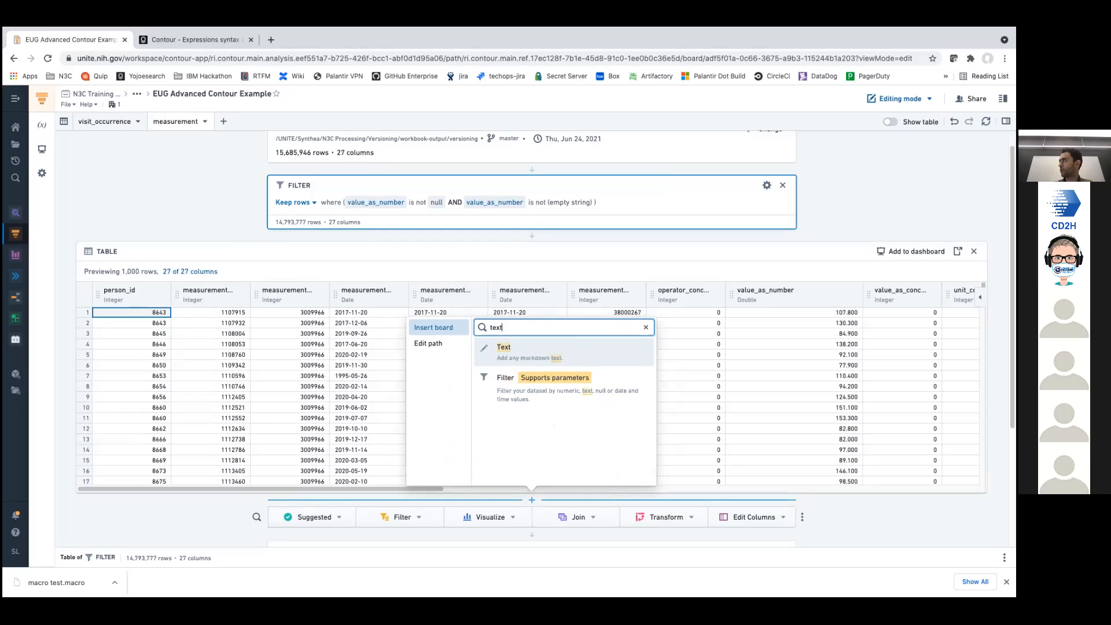
click(531, 360)
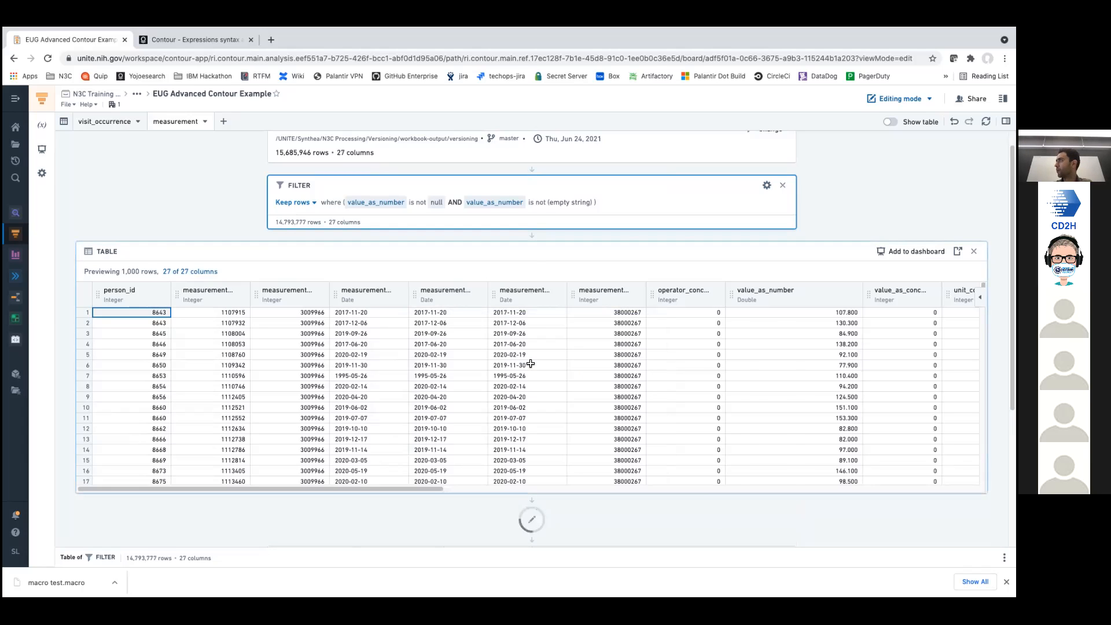
- Insert a Distribution board between the measurement Filter and Table boards and compute it with value_as_number as the X-axis column
click(530, 242)
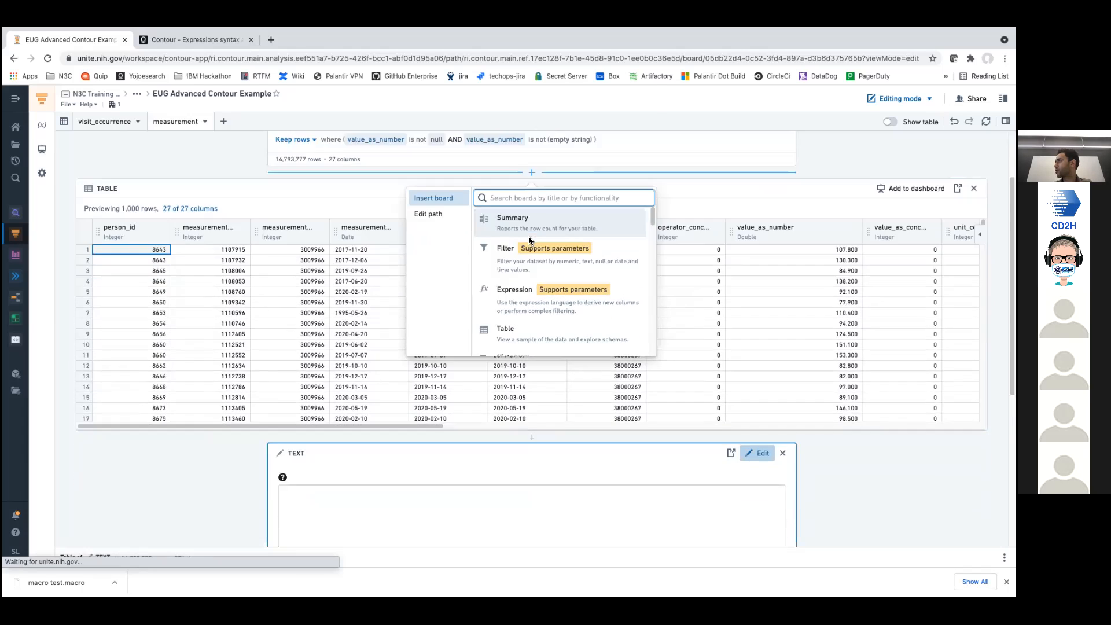
text(distr)
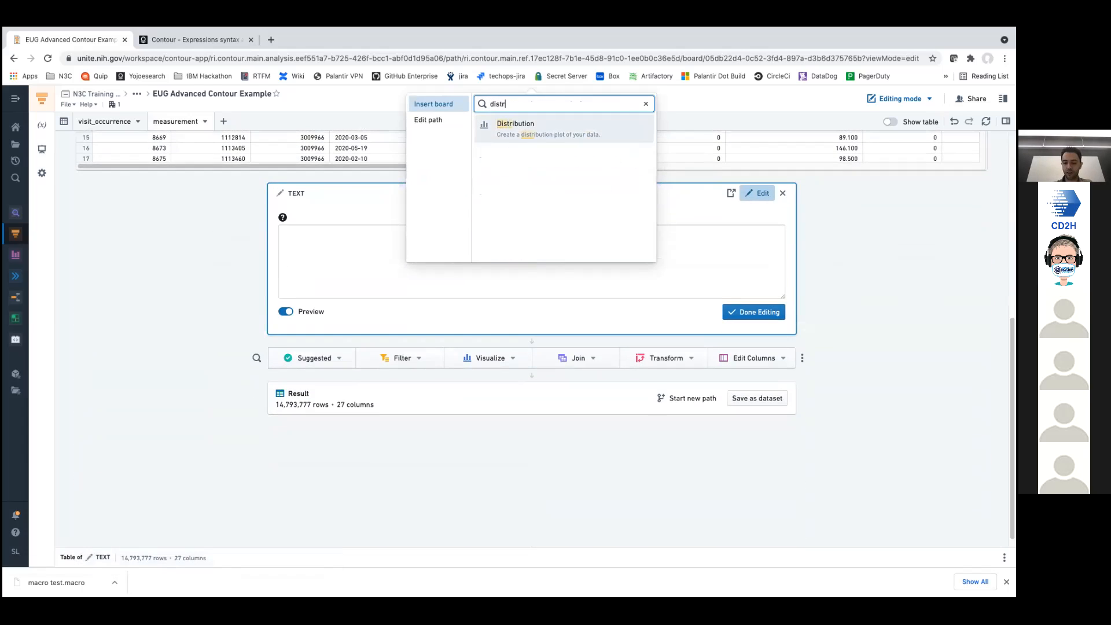
click(586, 129)
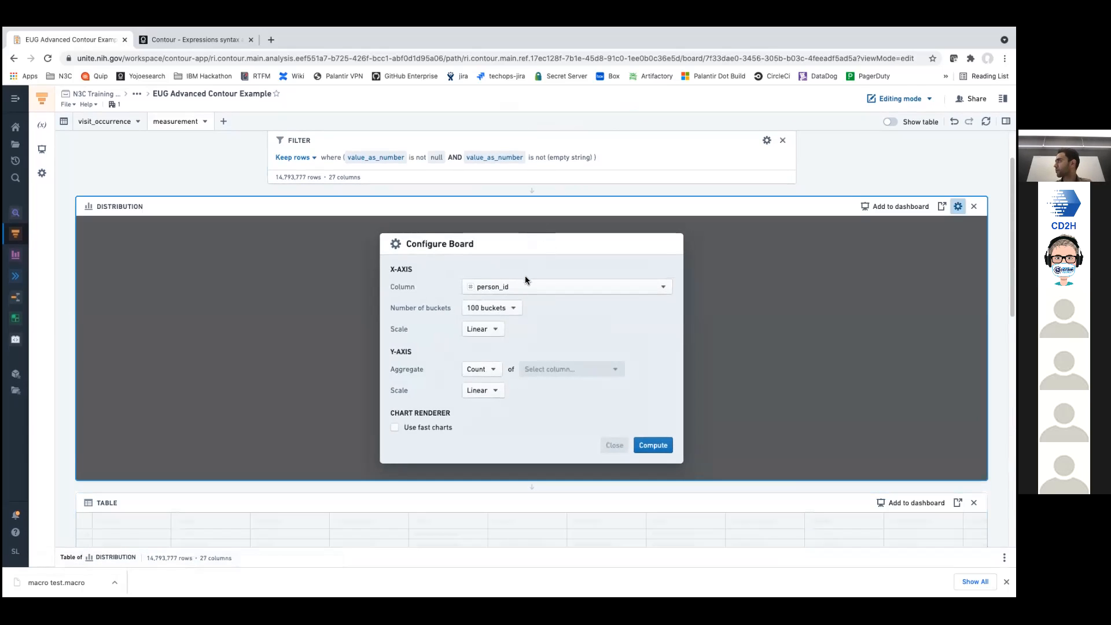
click(526, 277)
text(vak)
key(BackSpace)
text(lue)
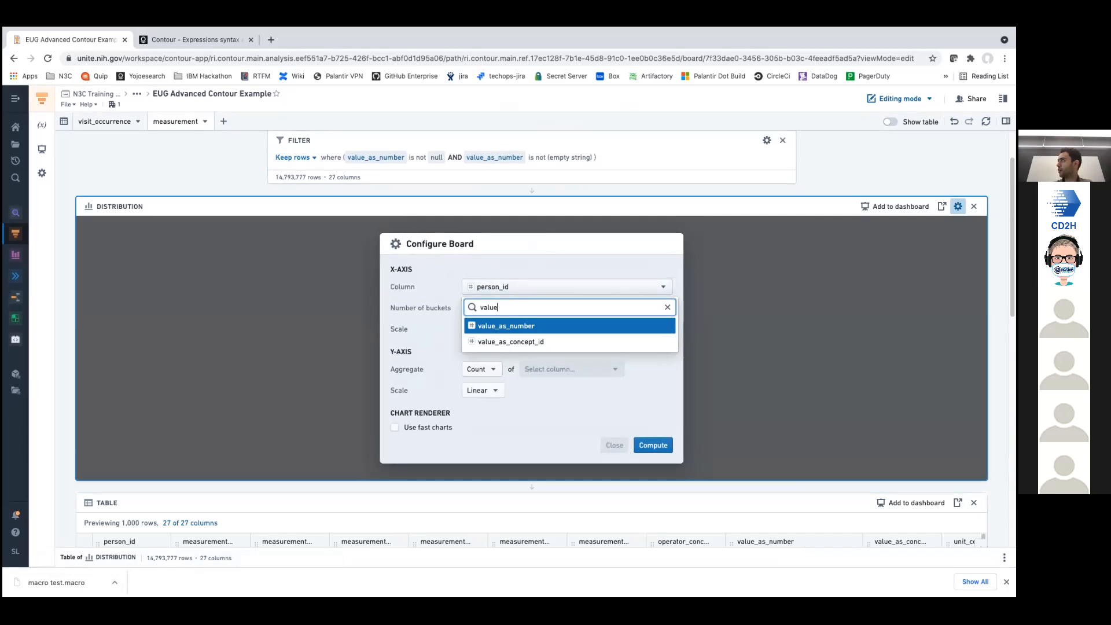
click(503, 325)
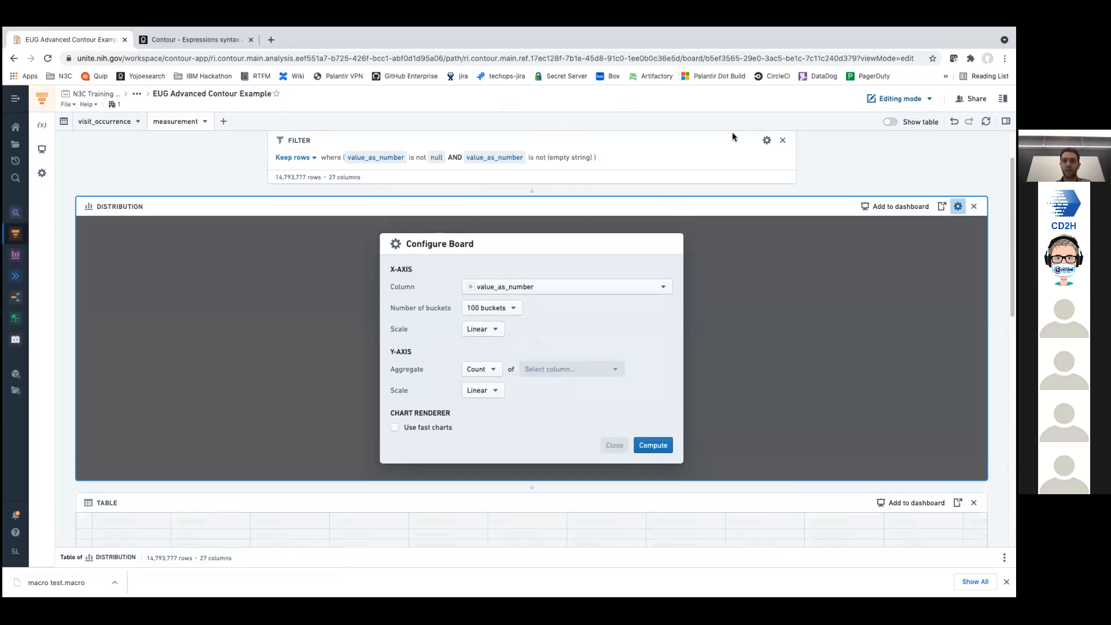
click(652, 445)
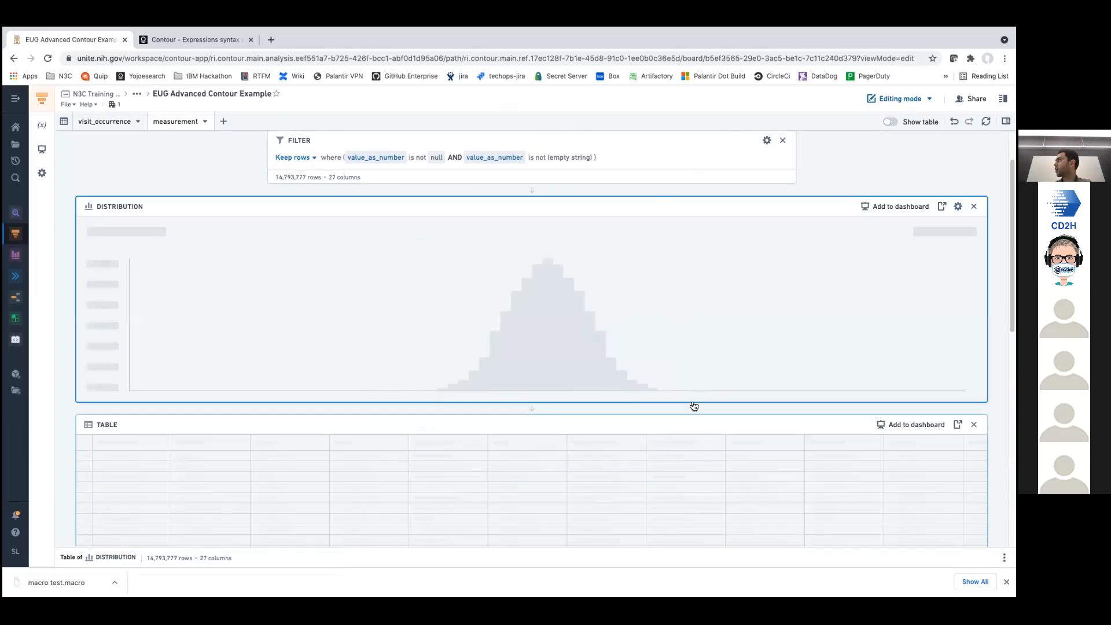
- Write "###### Rolling Average of lab tests over the last 5 lab test per patient" in the empty Text board and finish editing
scroll(573, 327, down, 1)
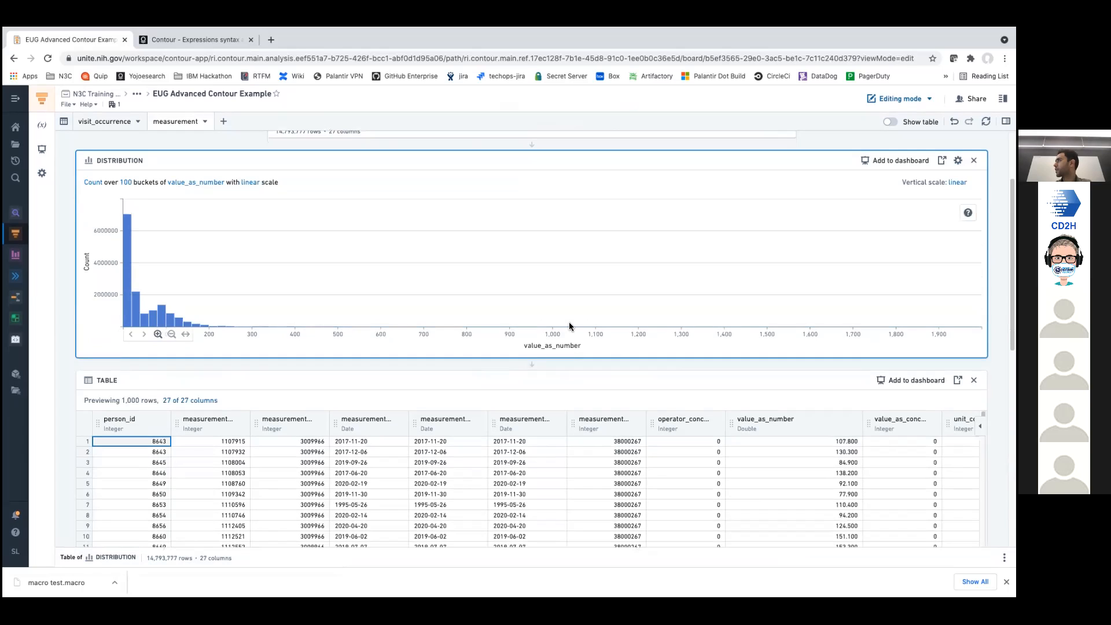
scroll(176, 333, down, 2)
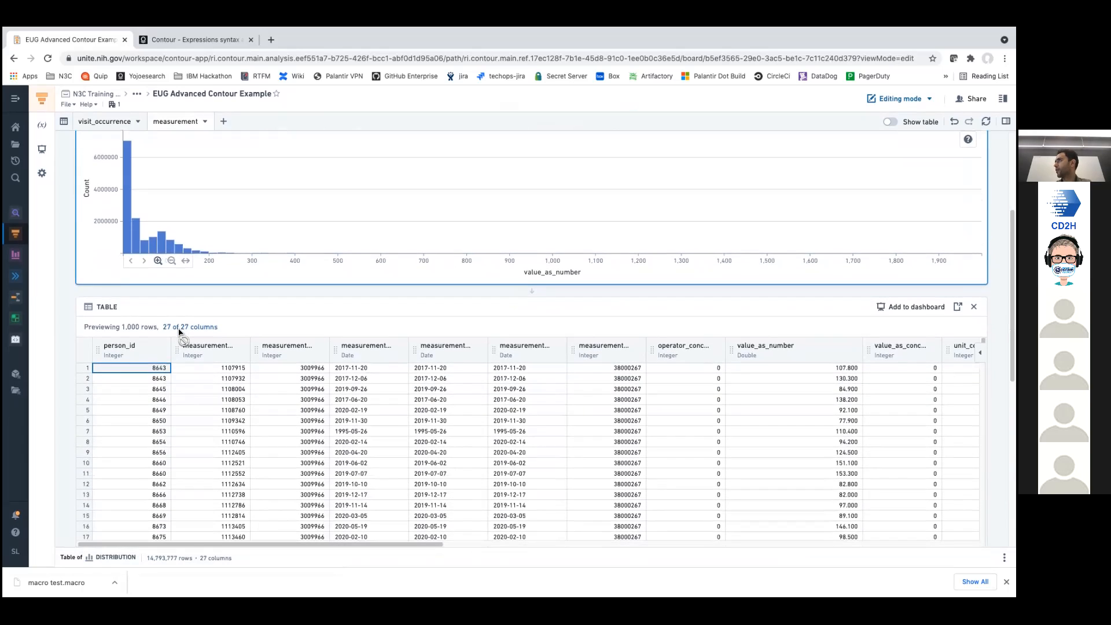
scroll(197, 370, down, 5)
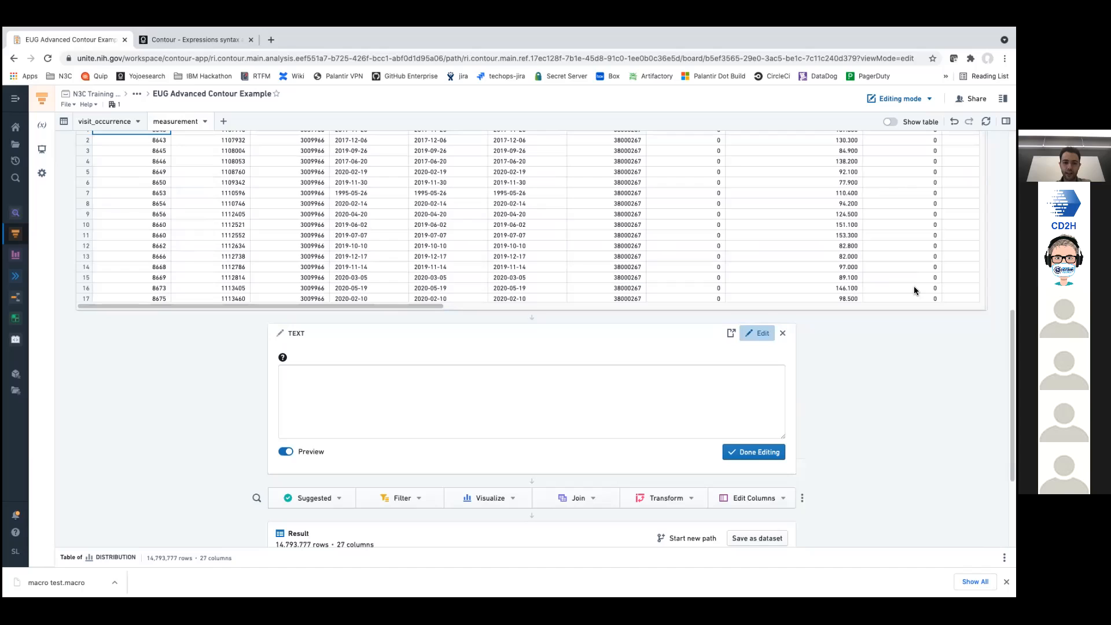
click(483, 379)
text(####)
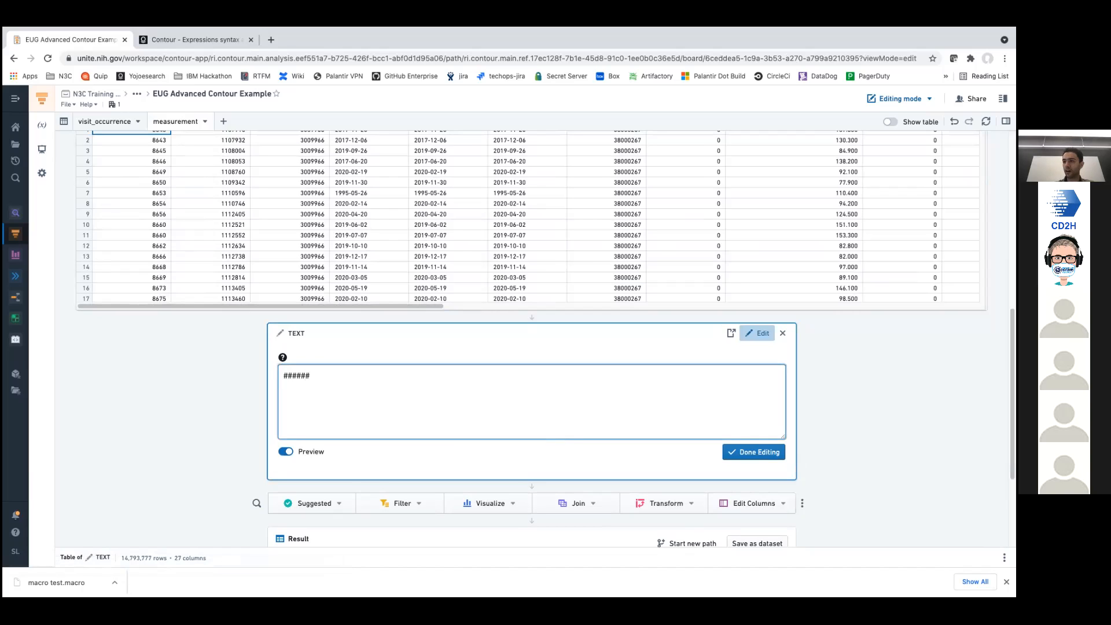
text(##)
text( Ro)
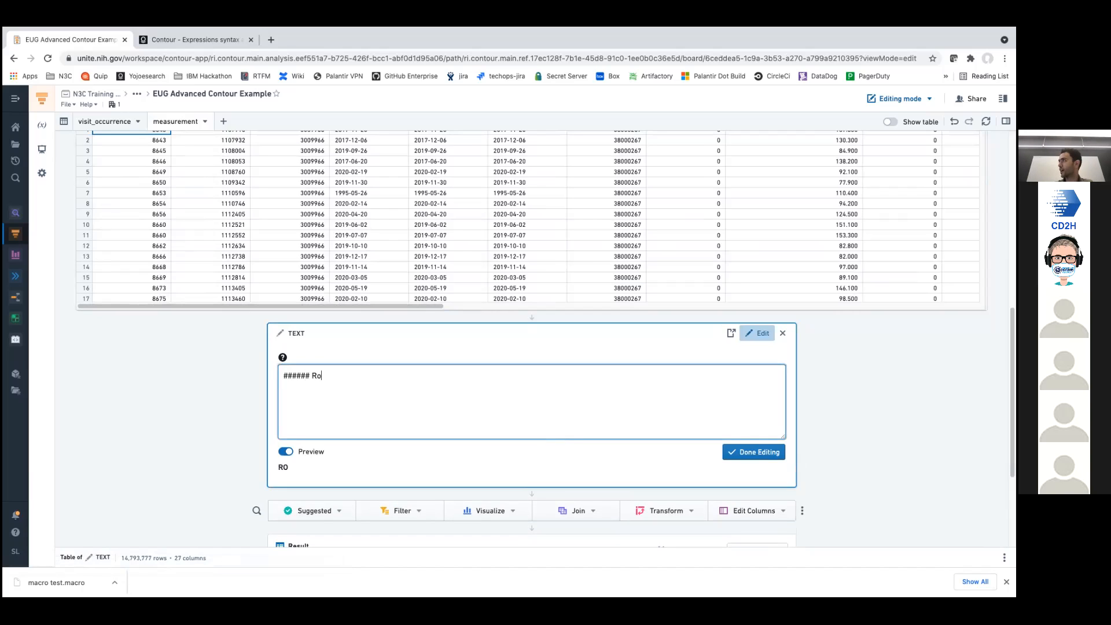
text(lling Average of )
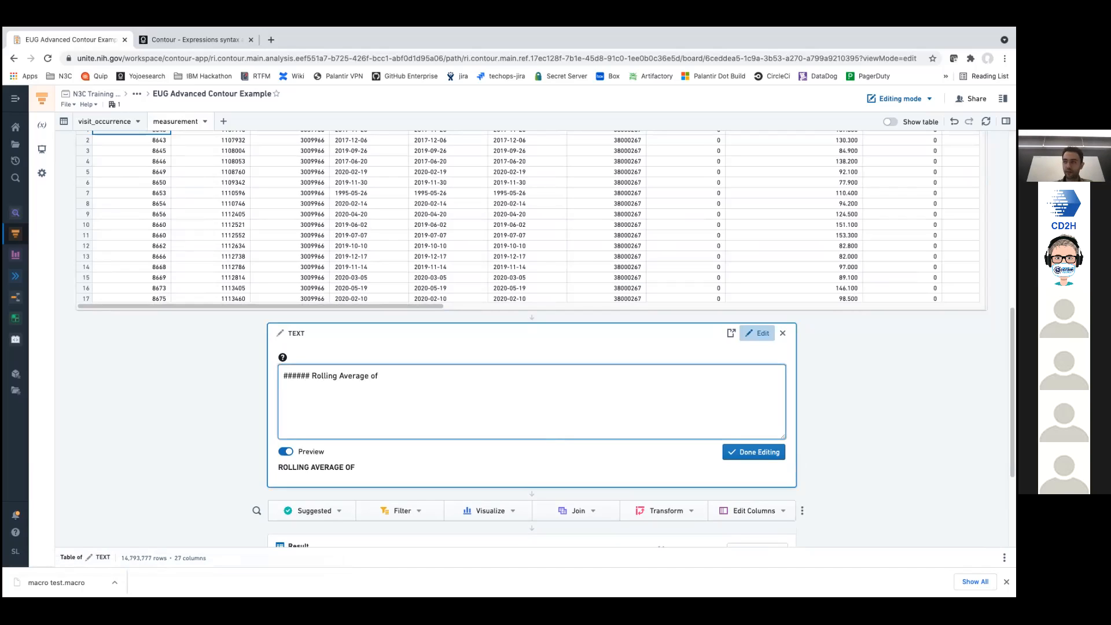
text(lavb)
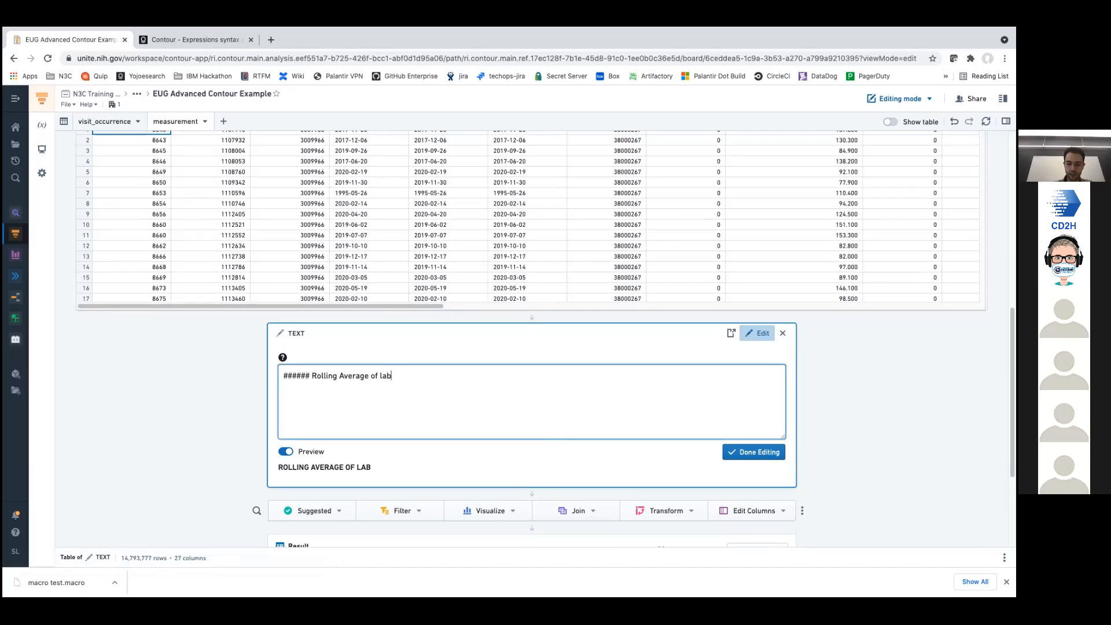
text( tests iver)
key(BackSpace)
key(BackSpace)
key(BackSpace)
text(over the last )
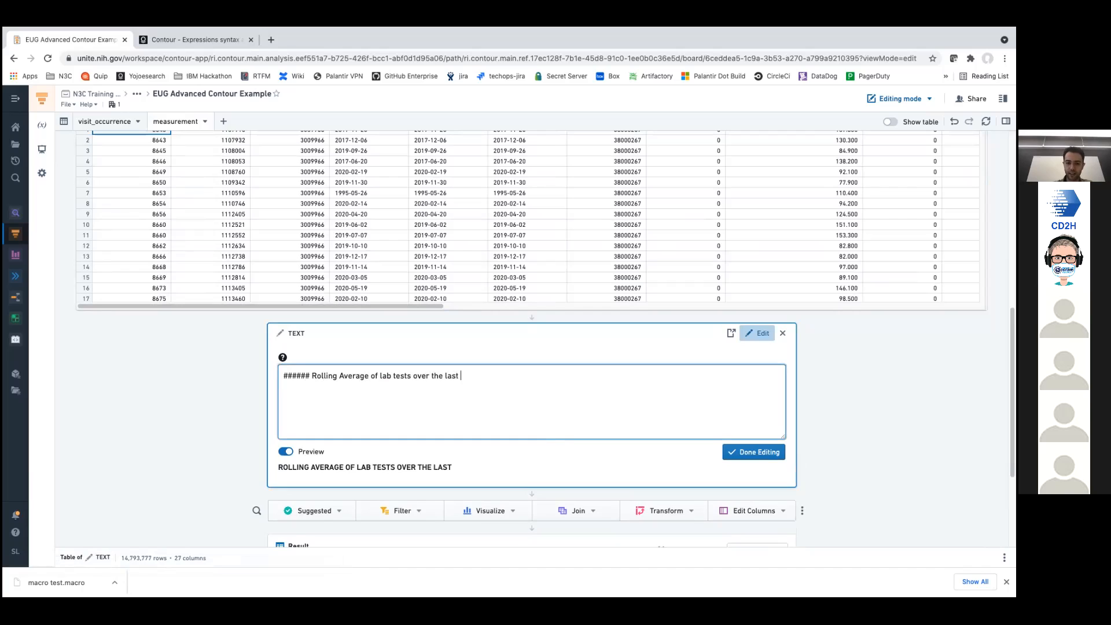
text(5)
text( labv)
text( test)
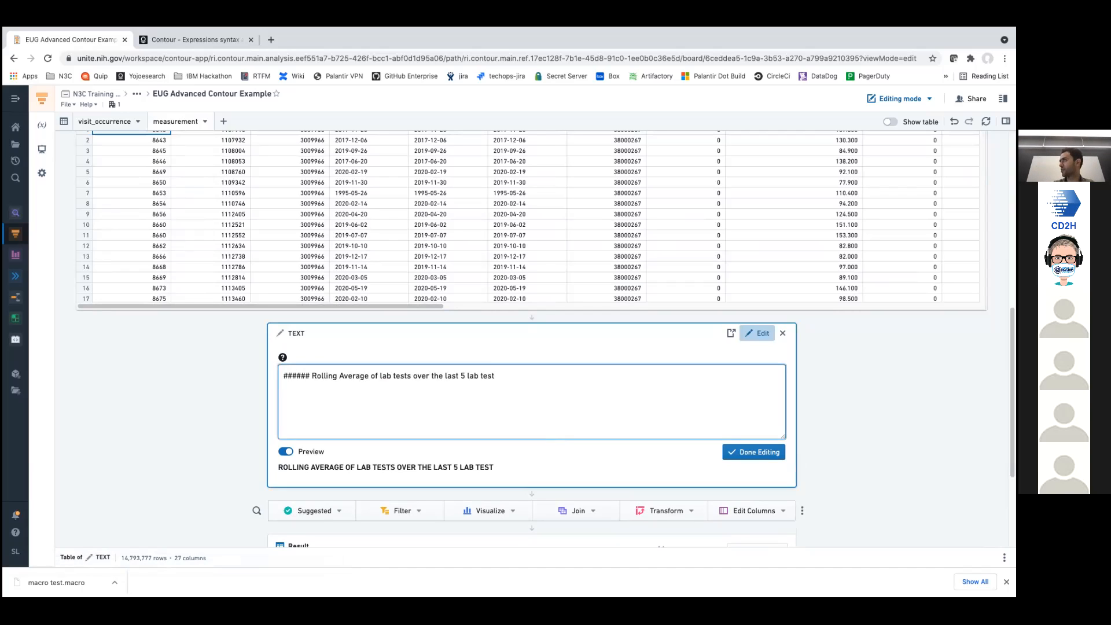
text( per patient)
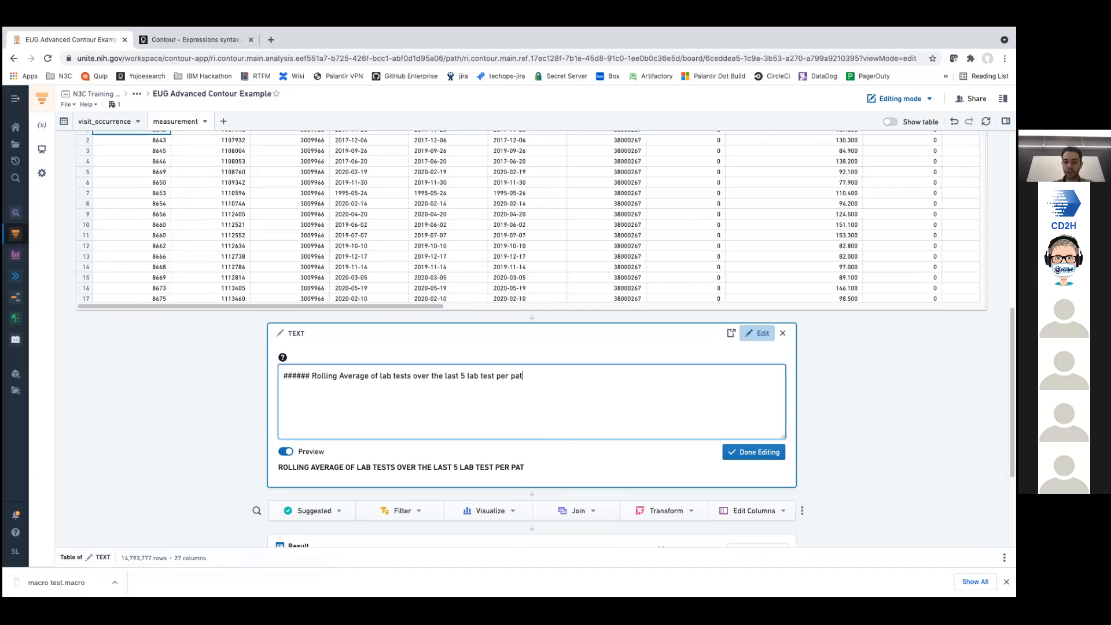
click(755, 452)
- Add an Expression board below the rolling average text heading
scroll(775, 426, down, 1)
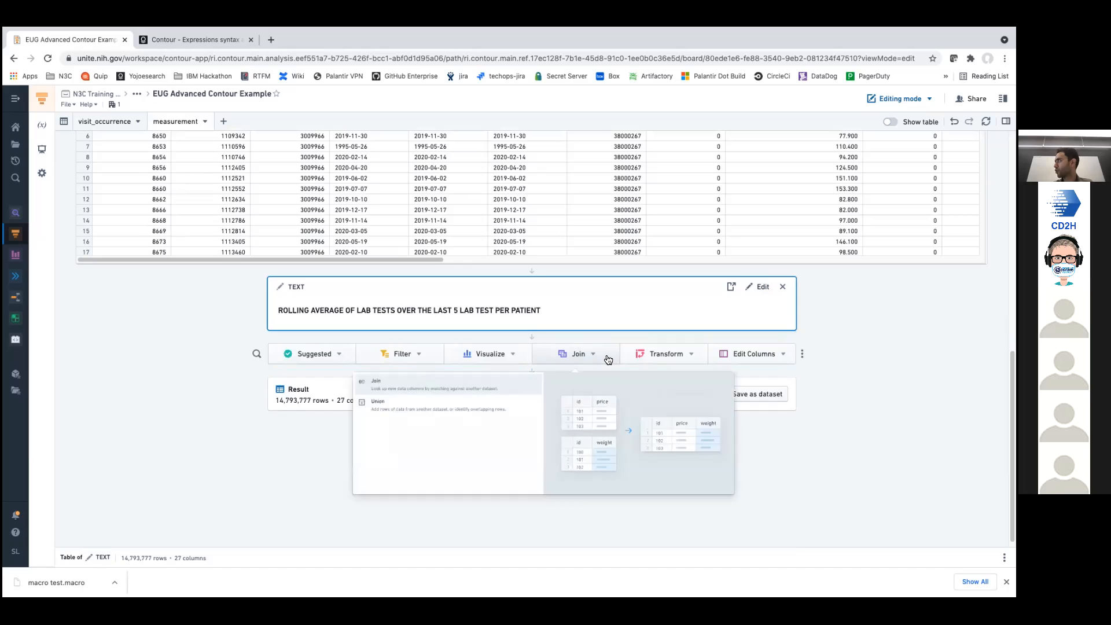
mouse_move(642, 354)
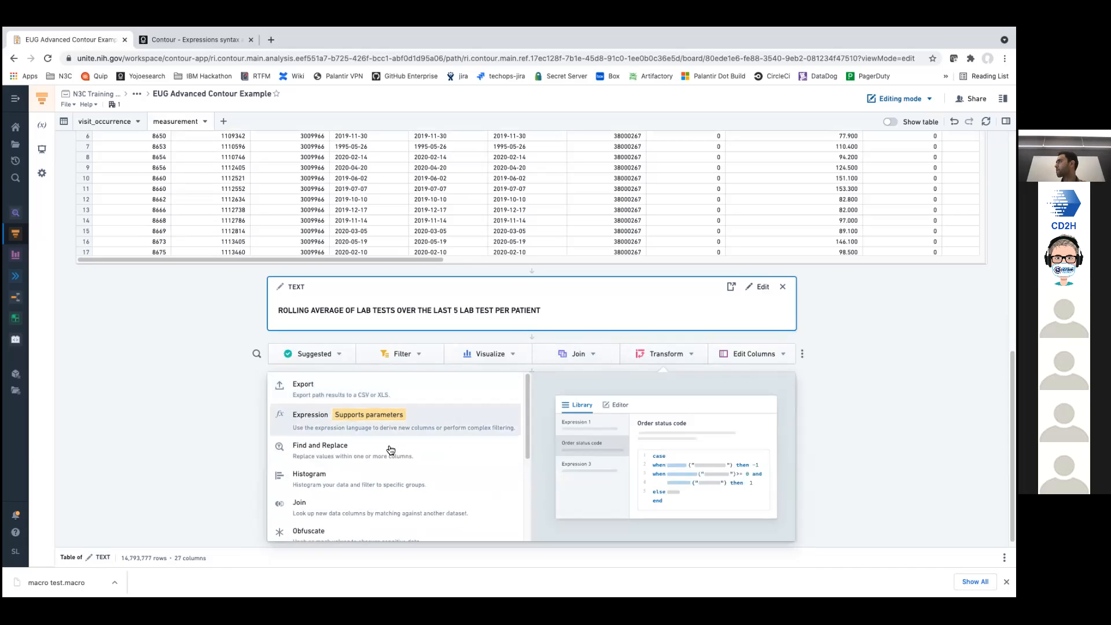
scroll(381, 444, down, 1)
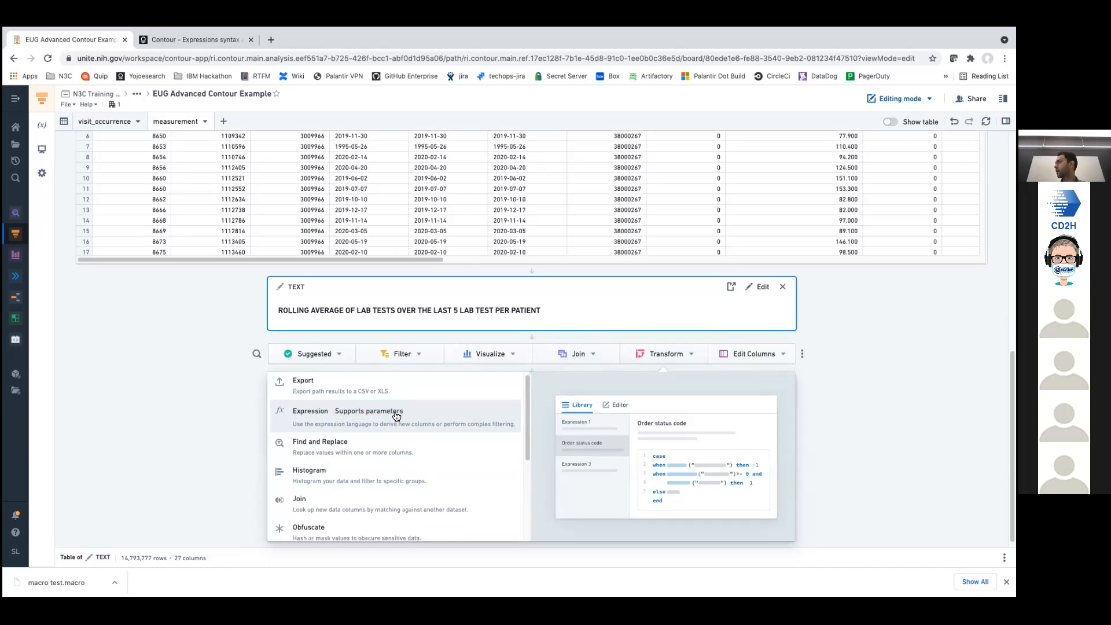
scroll(377, 472, down, 3)
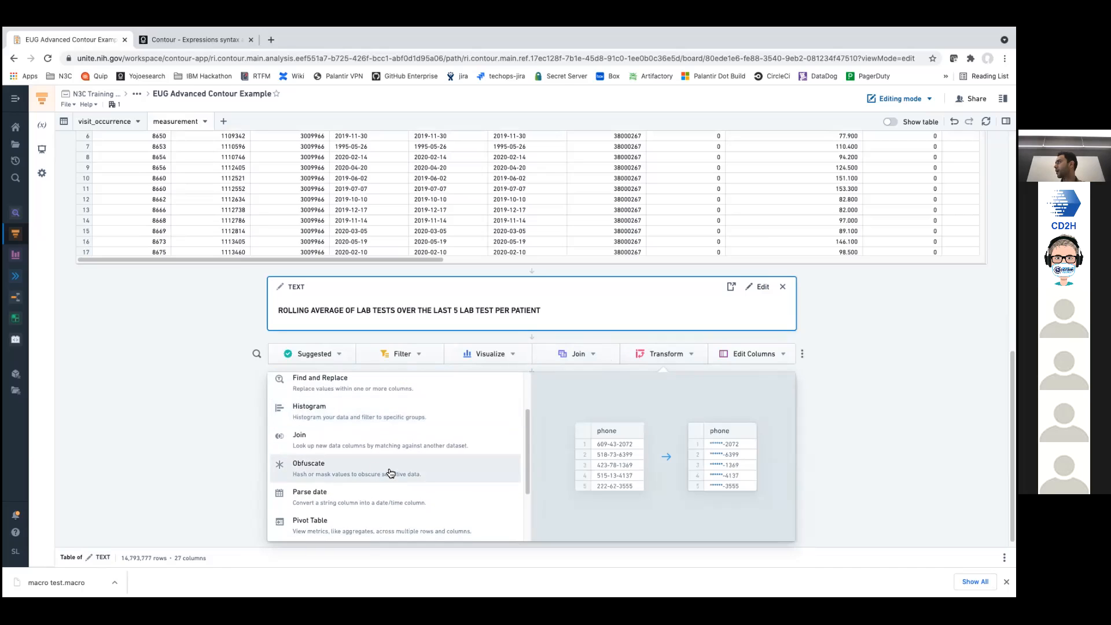
scroll(379, 472, down, 4)
scroll(389, 472, up, 6)
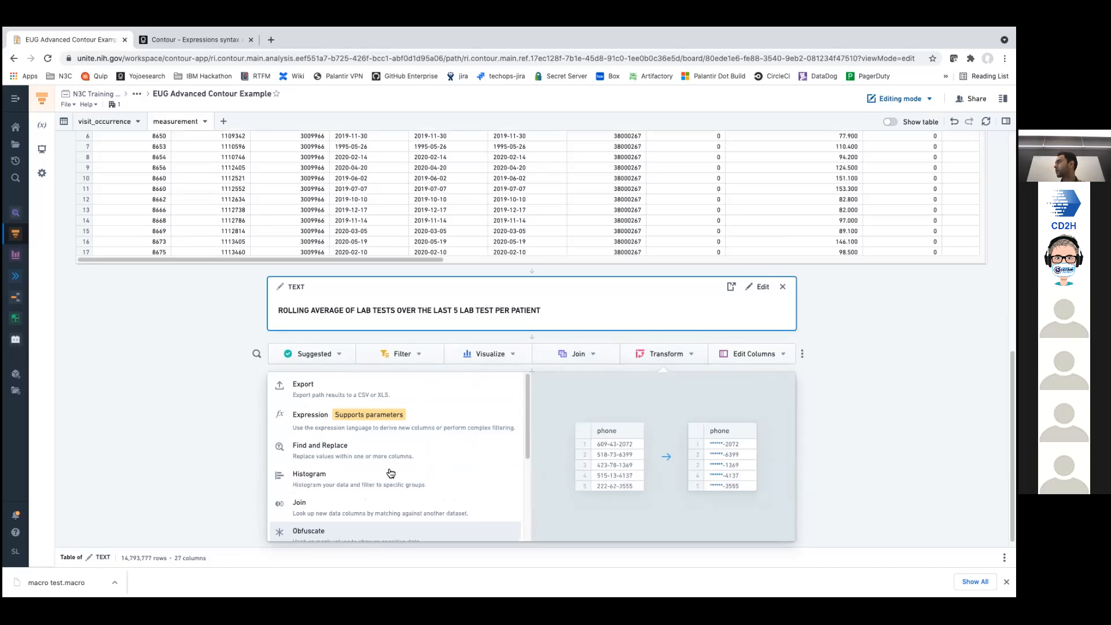
click(387, 413)
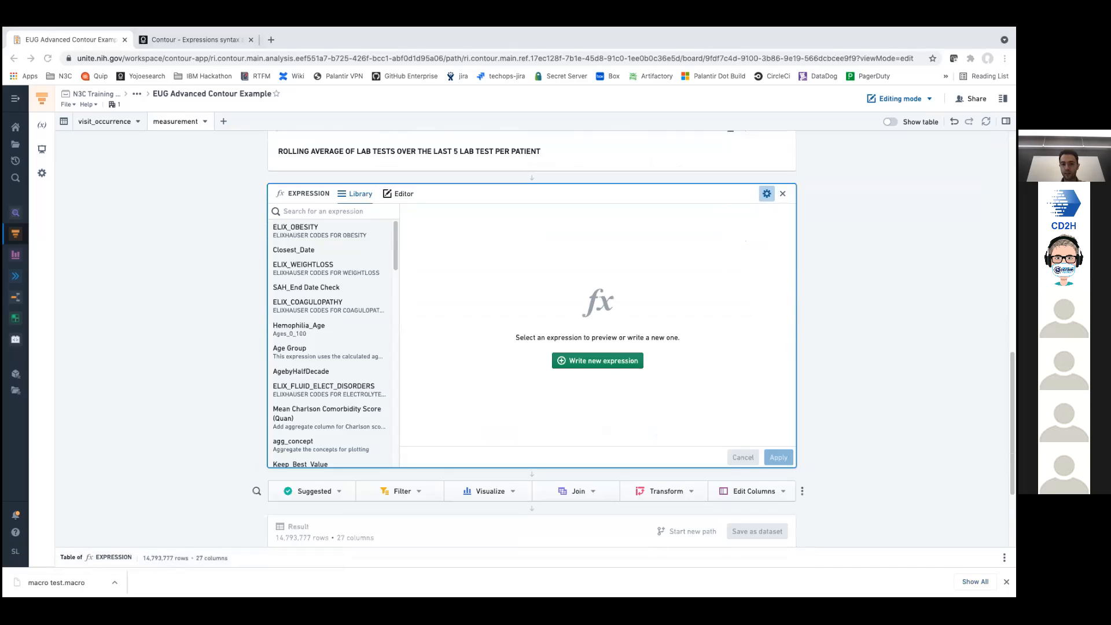
- Start a new-column expression in the expression editor and name the column avg_last_5_tests_value
click(405, 195)
click(405, 195)
click(383, 242)
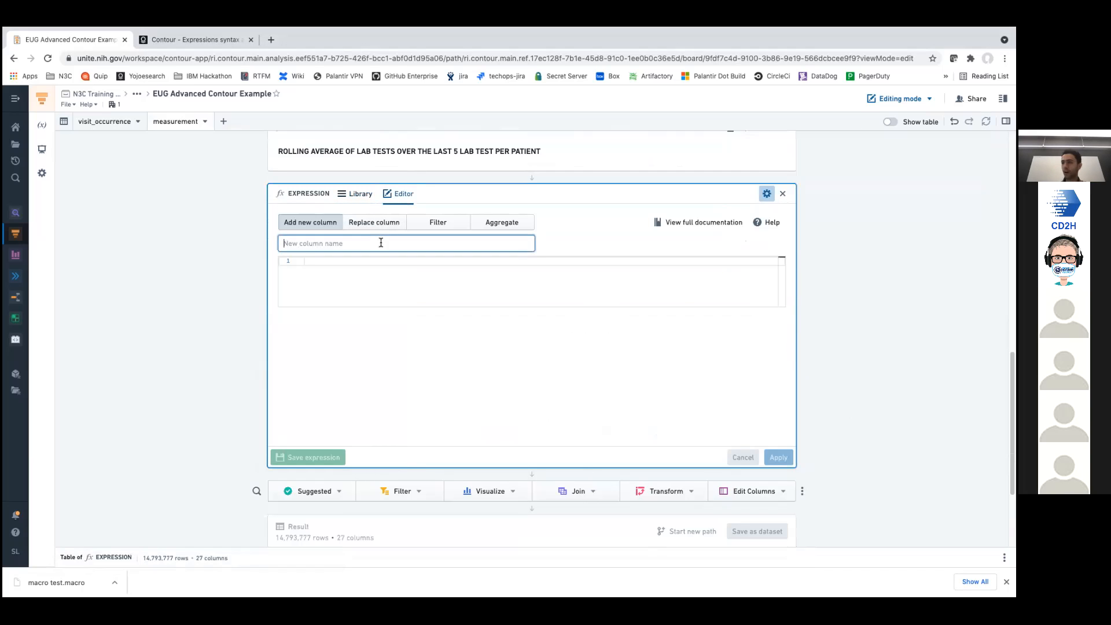
text(avg_last)
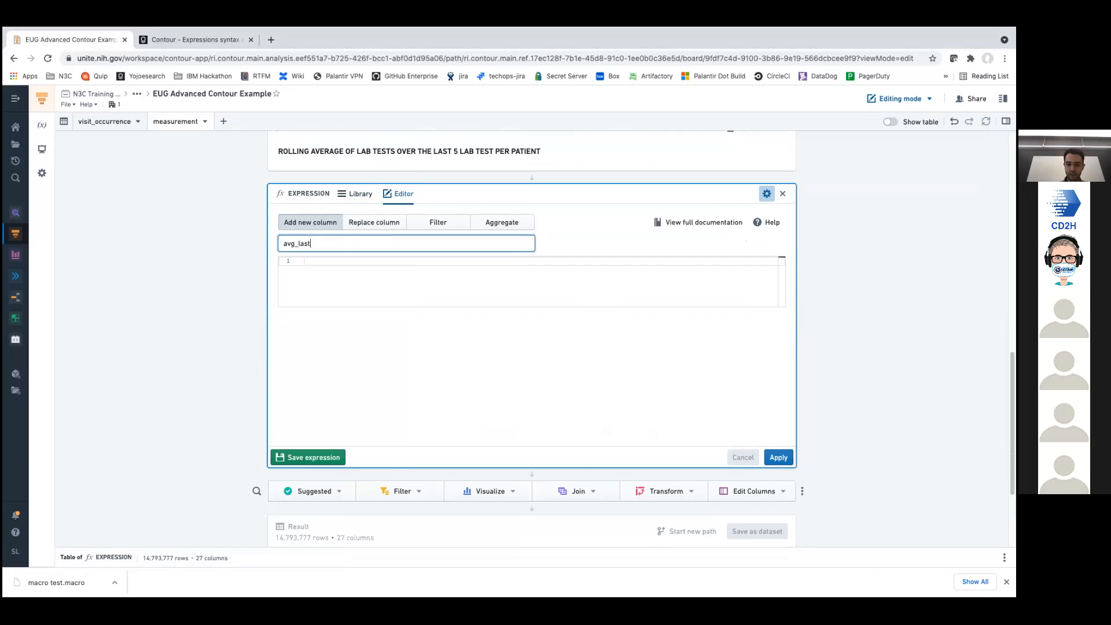
text(_5_tests_)
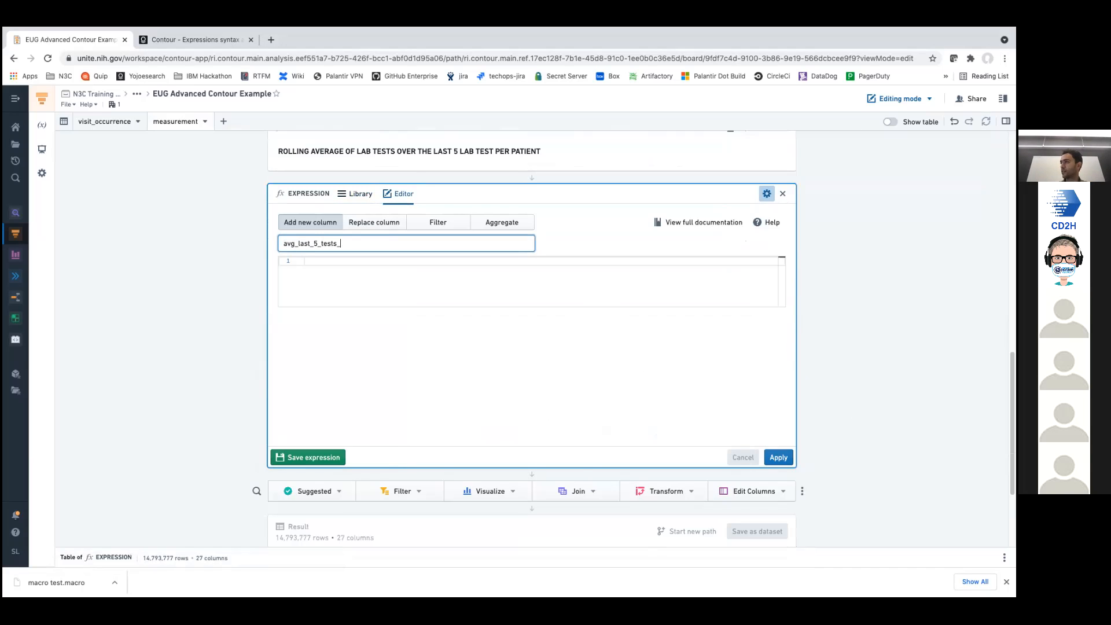
text(value)
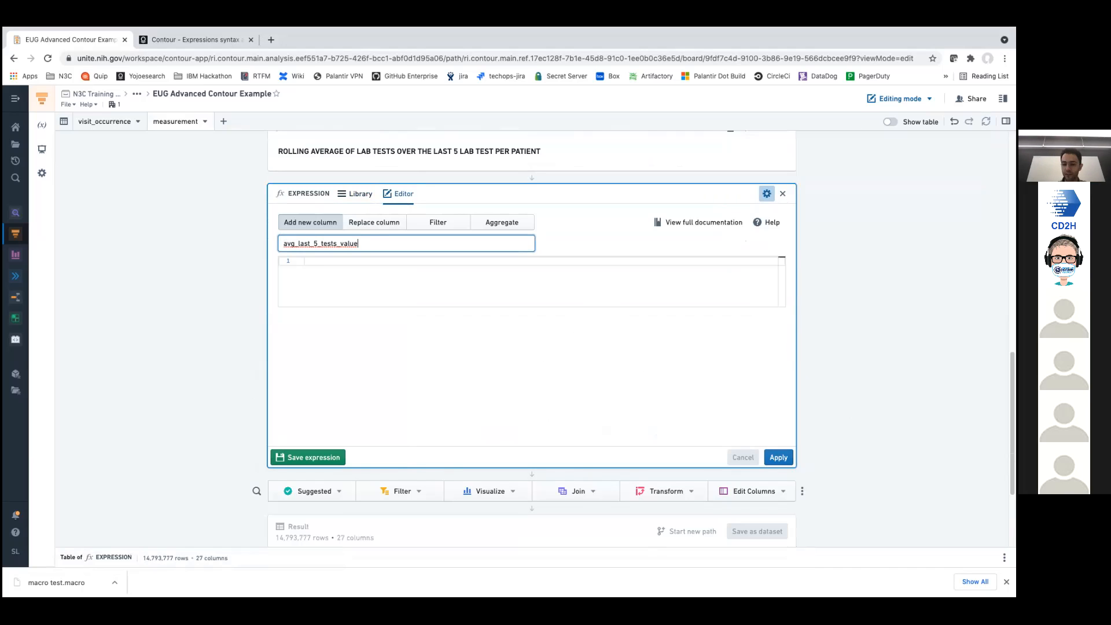
- Write the expression as mean("value_as_number") with an OVER window clause partitioned by "person_id"
click(304, 261)
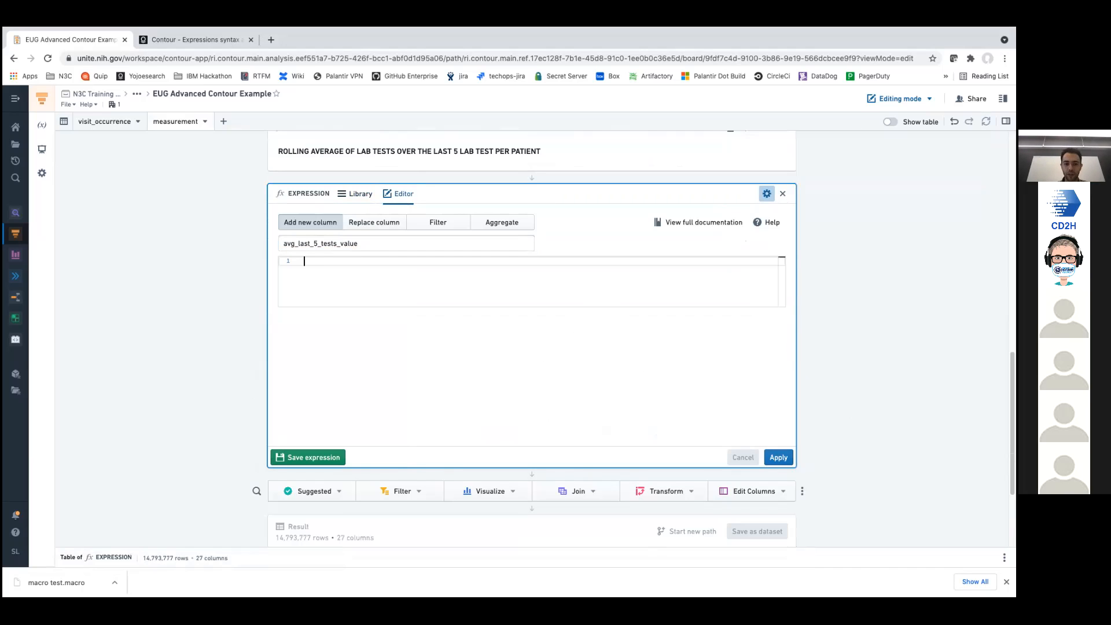
text(mean)
key(Return)
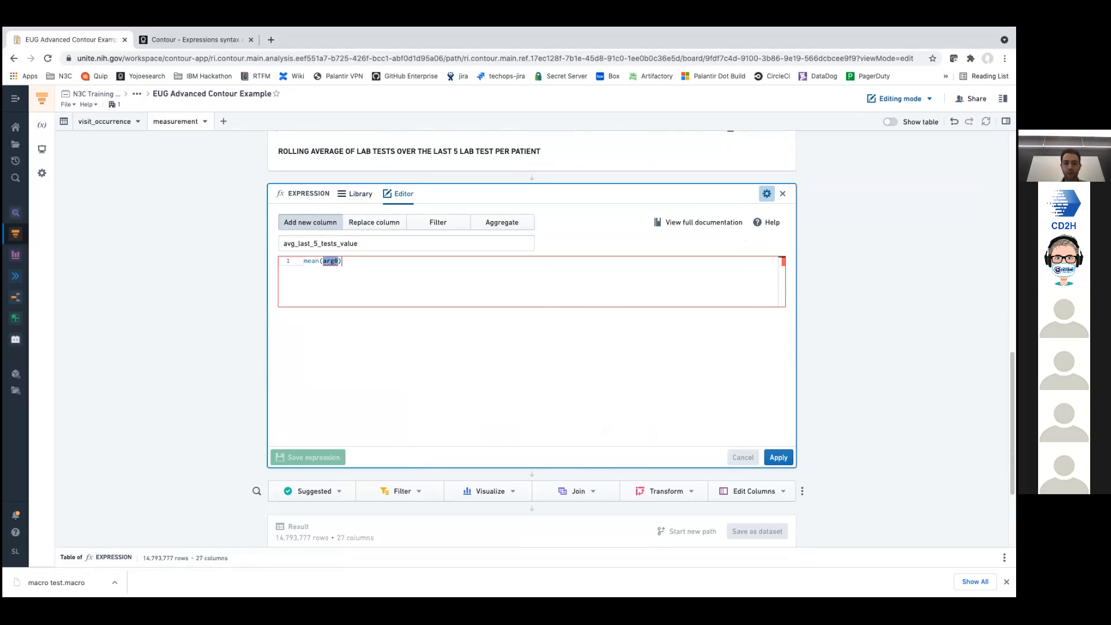
text(value)
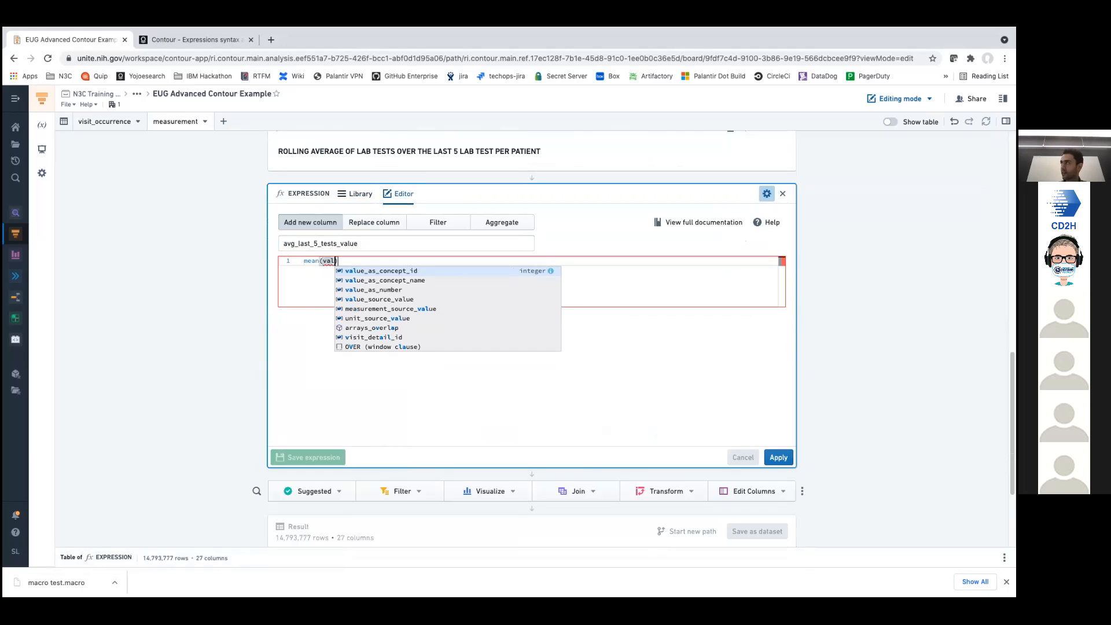
key(Down)
key(Down)
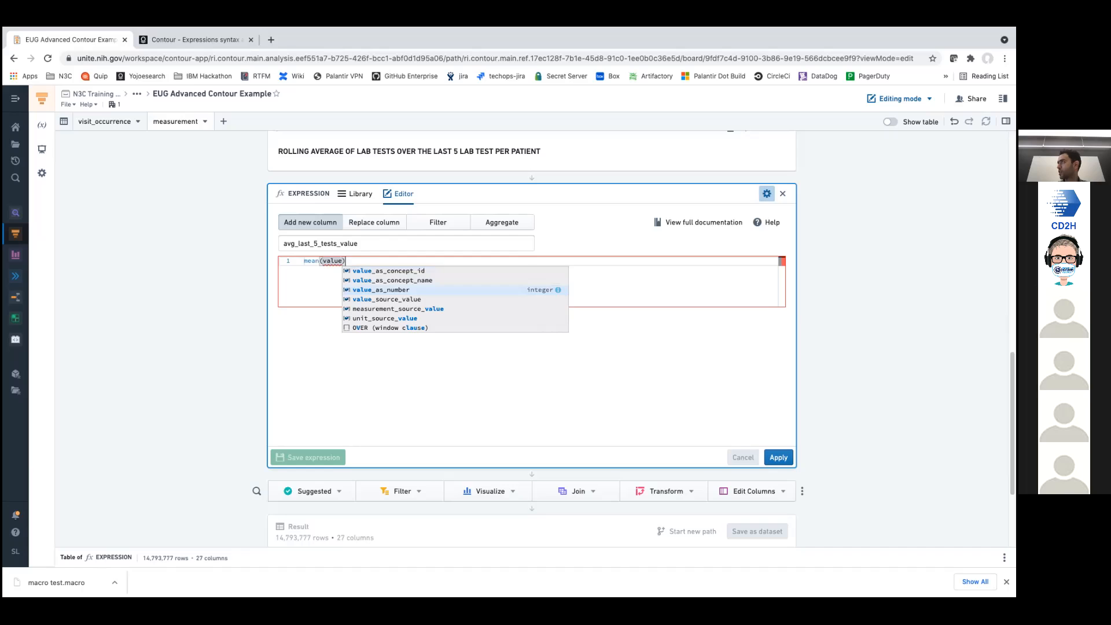
key(Return)
text(over)
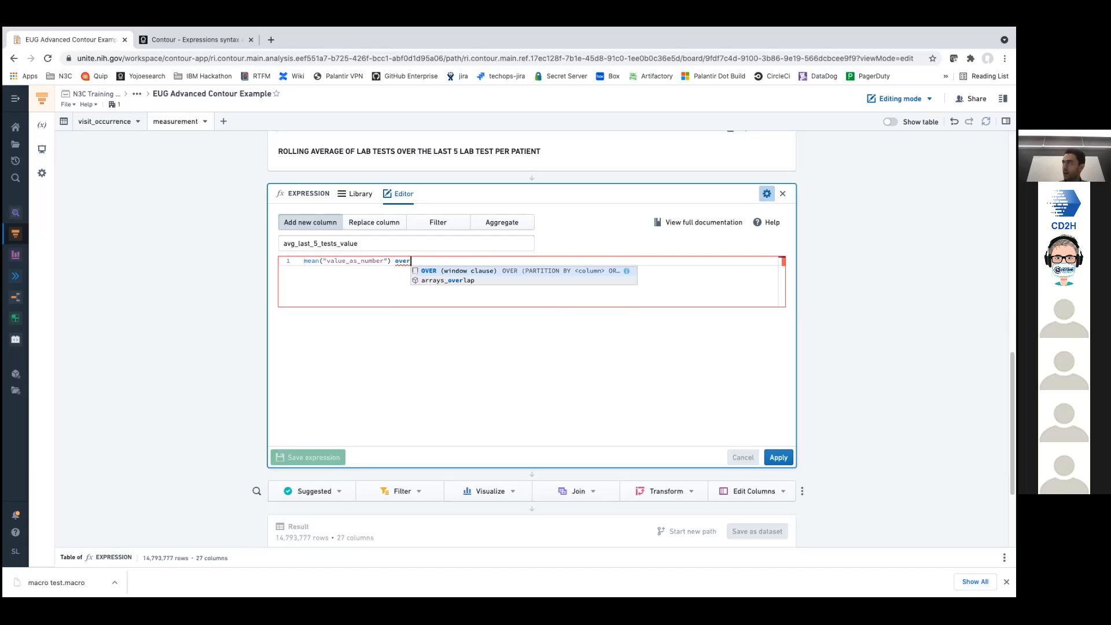
key(Return)
text(pers)
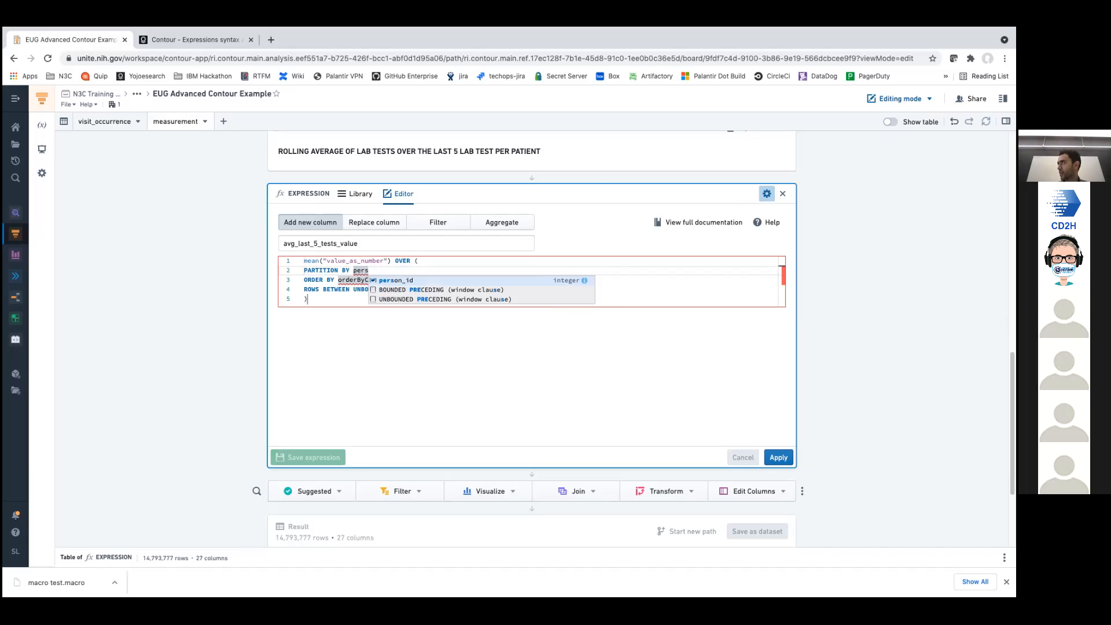
key(Return)
- Complete the partition column as "person_id" and order the window by "measurement_date" ascending
key(Tab)
key(Down)
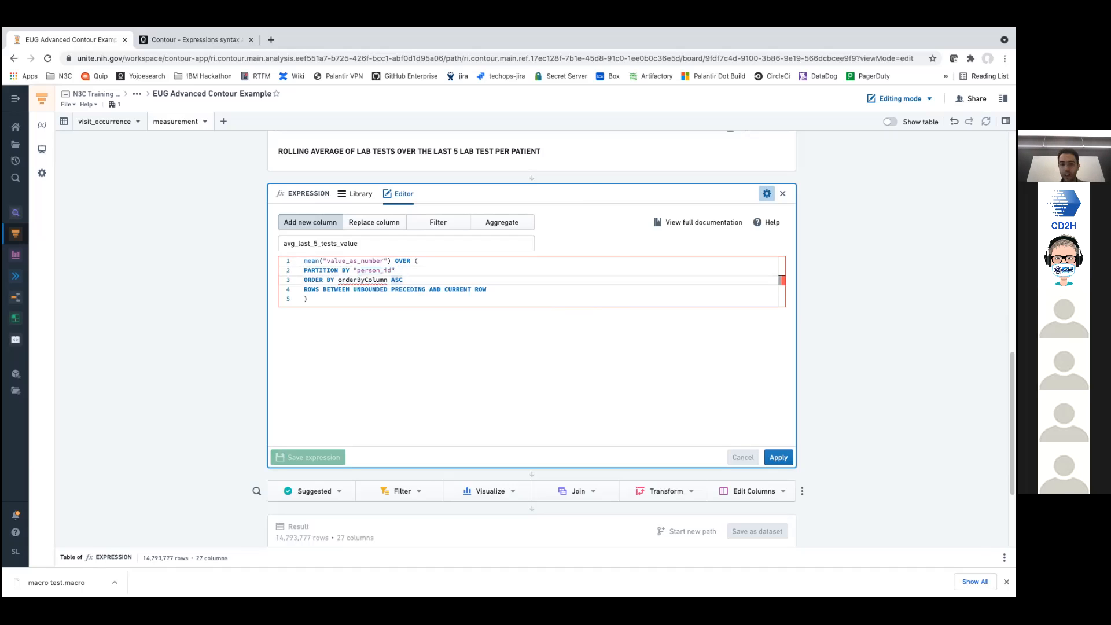
key(Left)
key(alt+shift+Left)
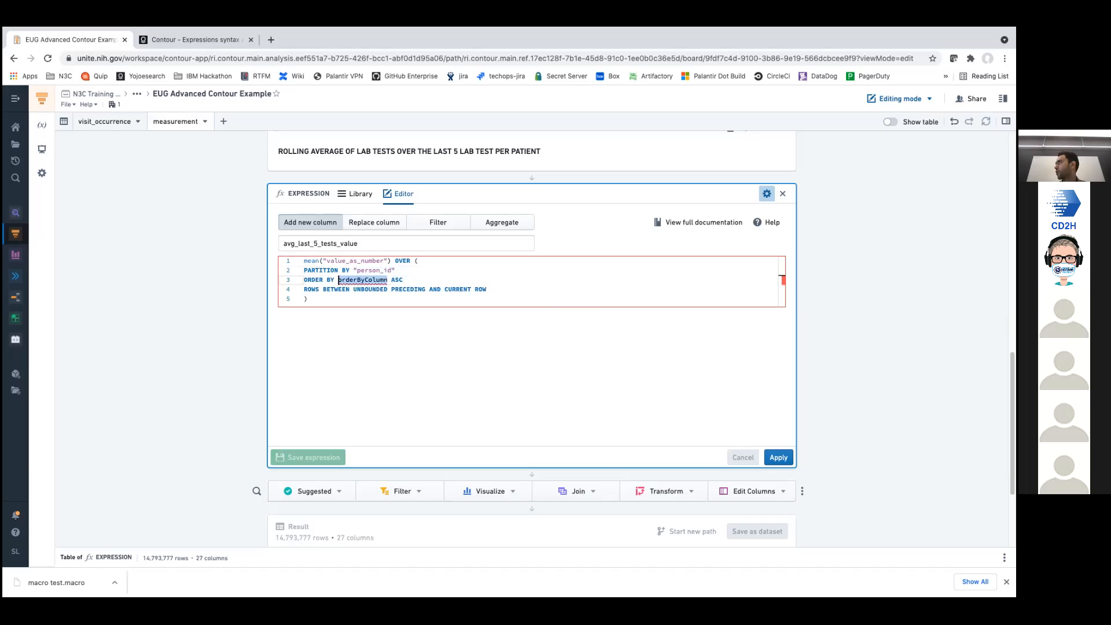
text(measurement)
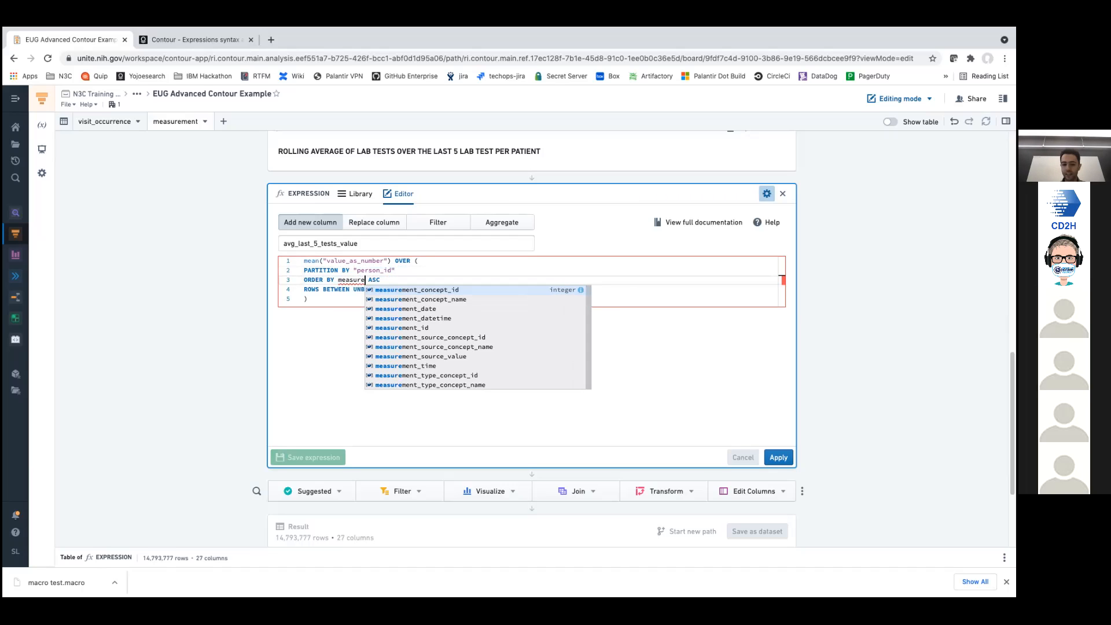
text(_date)
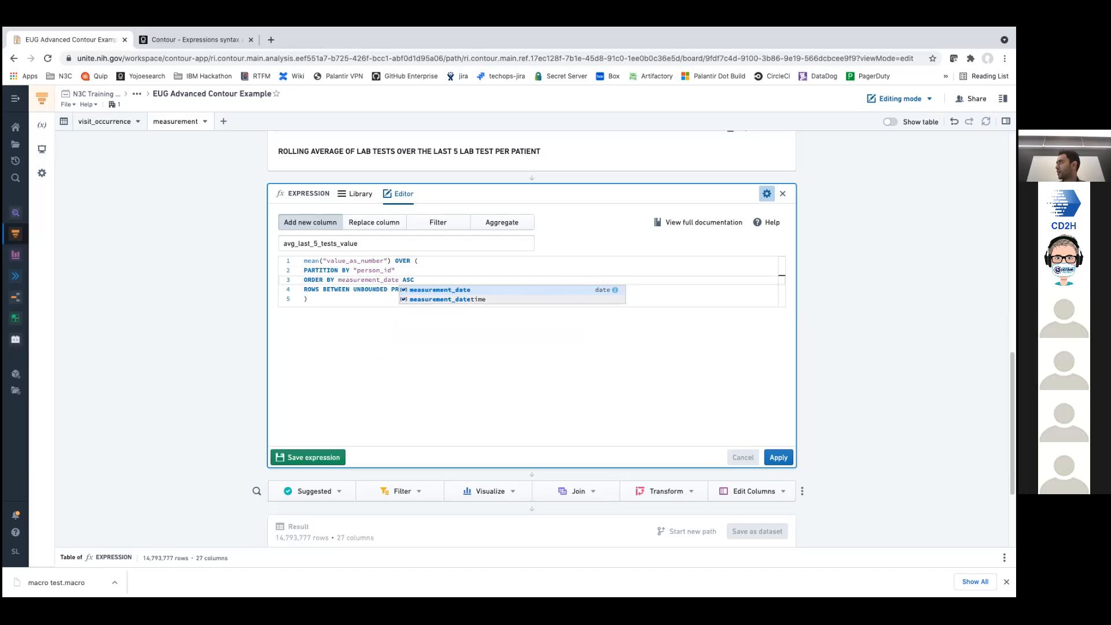
key(Return)
key(Down)
key(Up)
key(Left)
key(Down)
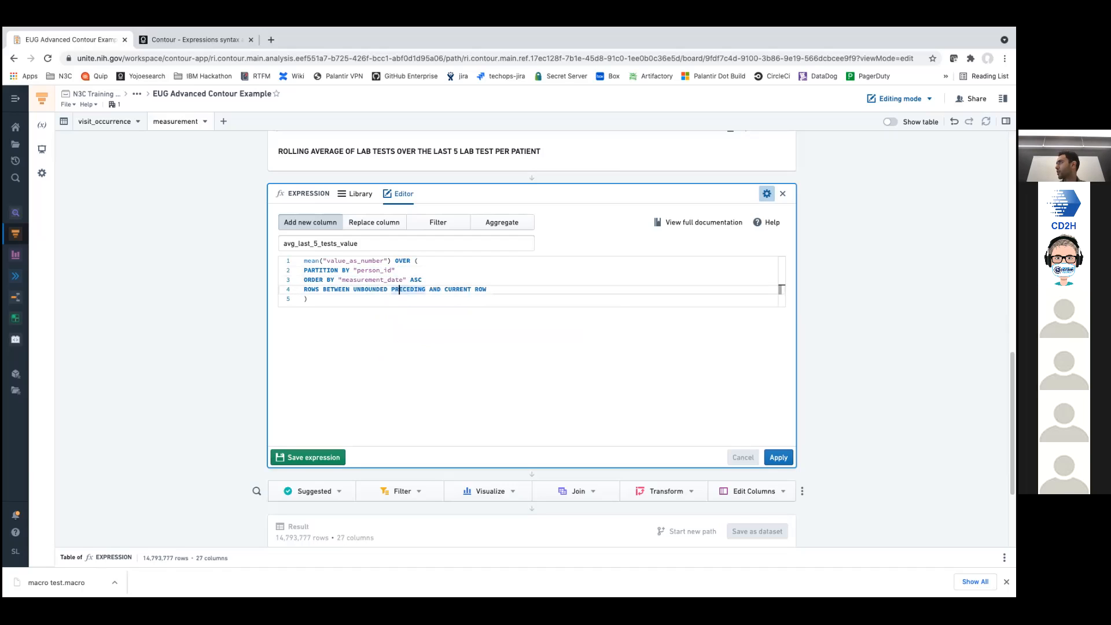
- Set the window's row range to start at 5 PRECEDING up to the current row and apply the expression
key(End)
double_click(376, 290)
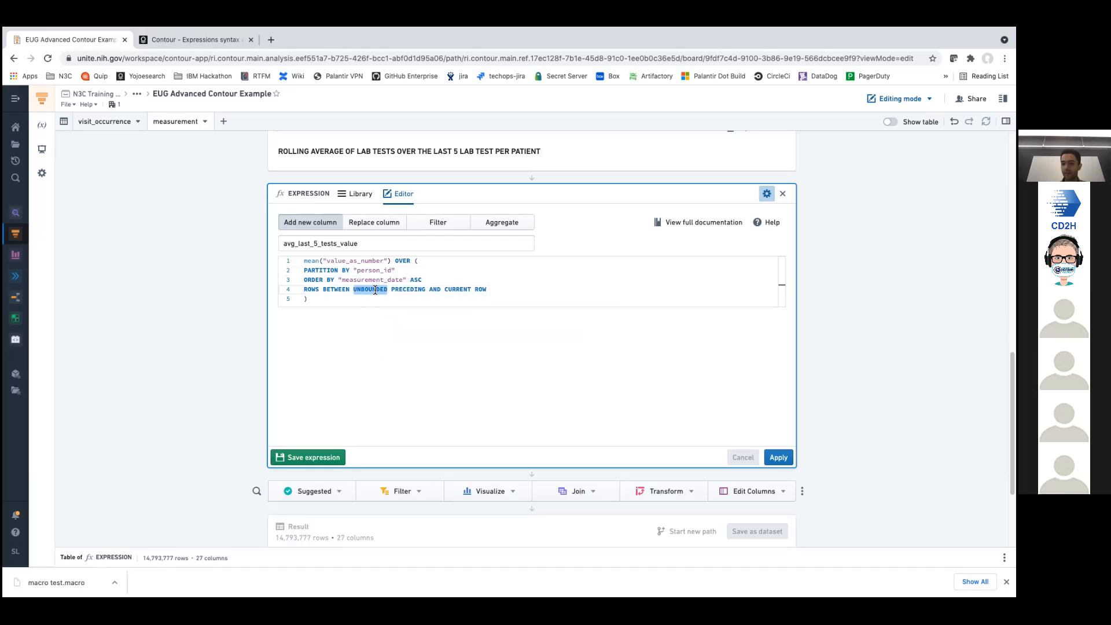
text(5)
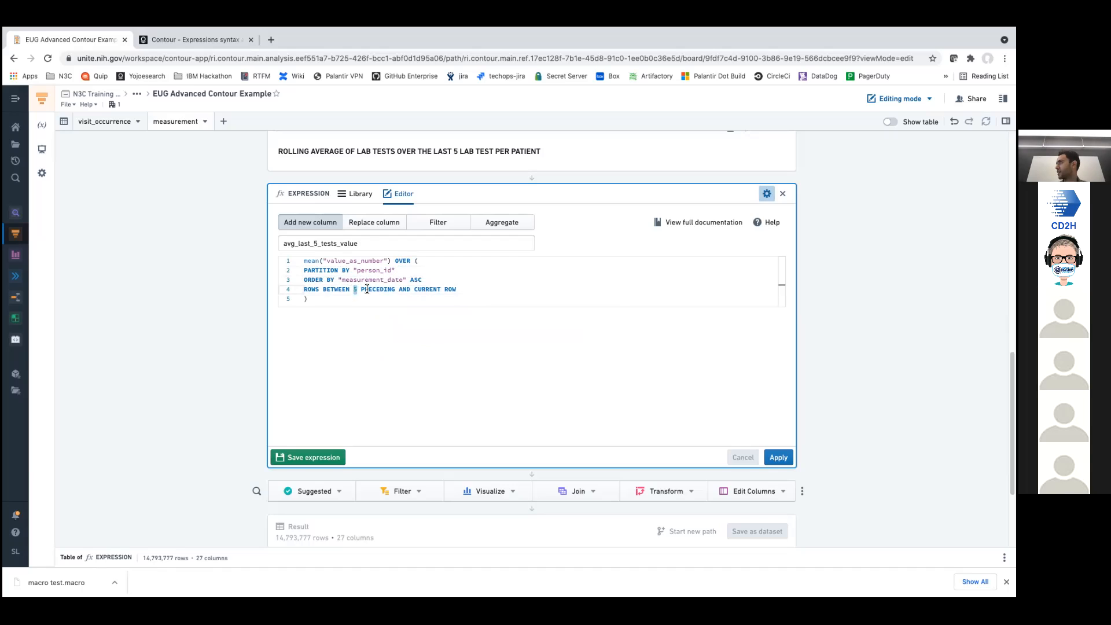
double_click(337, 288)
click(385, 289)
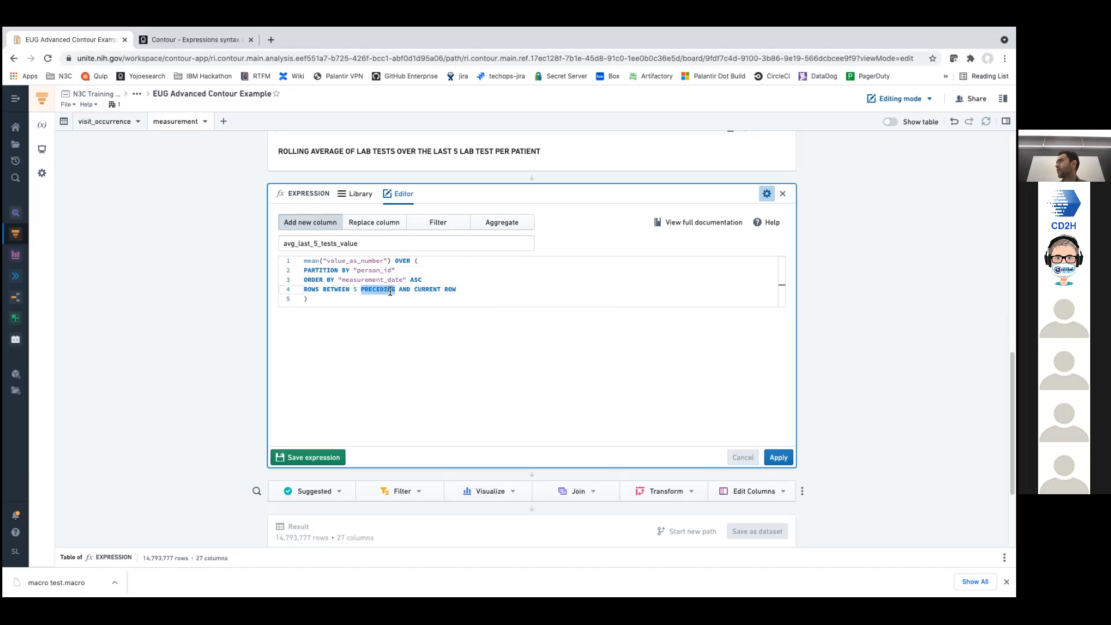
click(430, 293)
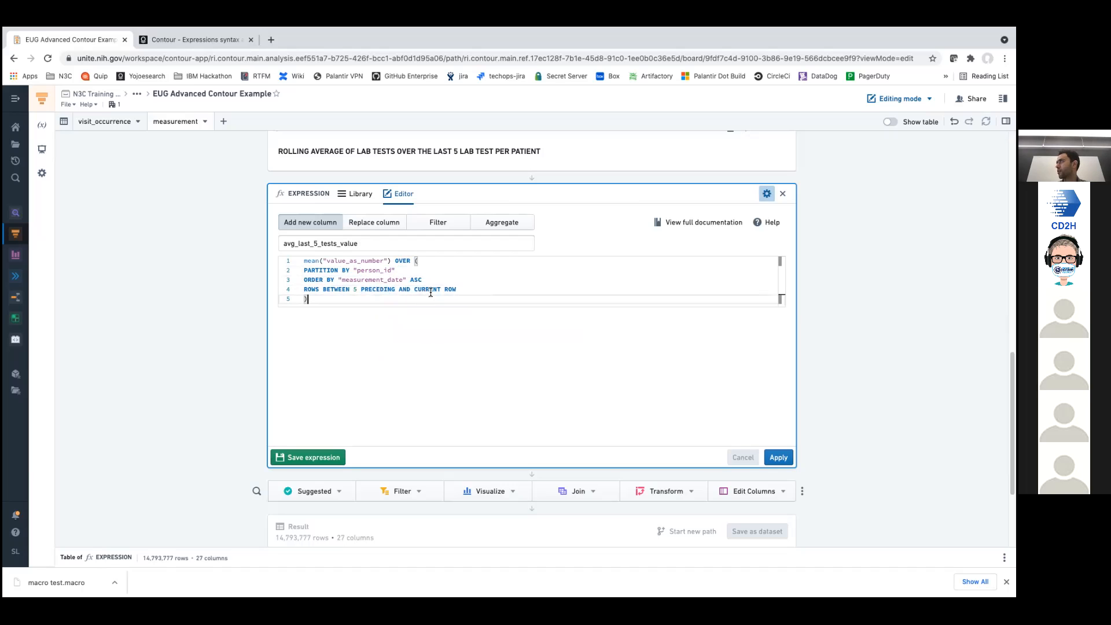
click(778, 457)
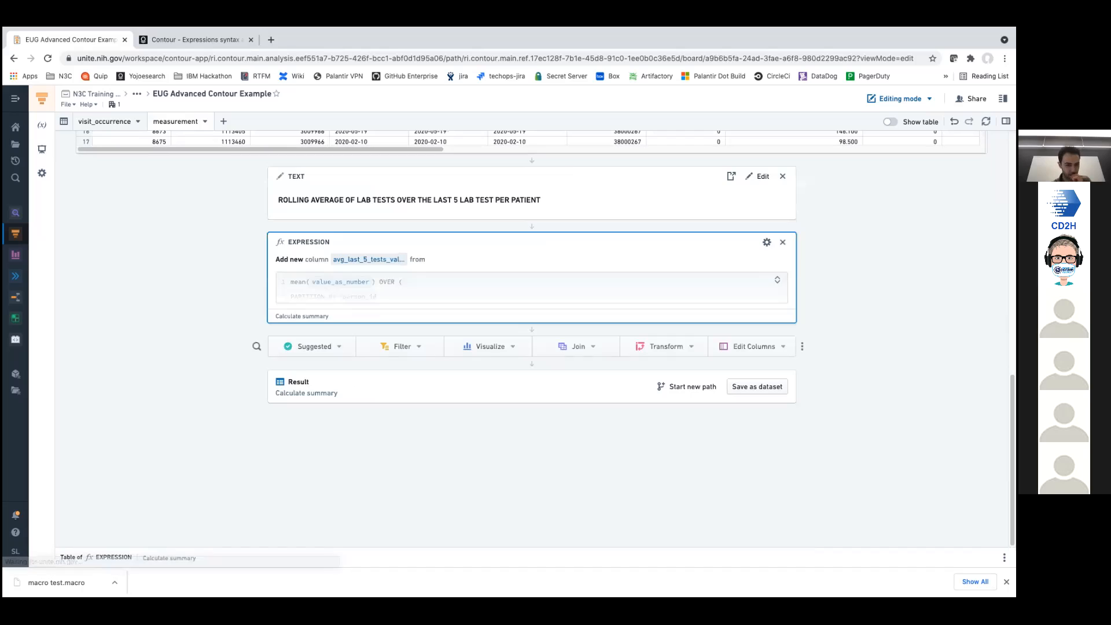
- Reopen the avg_last_5_tests_value expression in its editor to show the full window clause
click(774, 281)
click(764, 198)
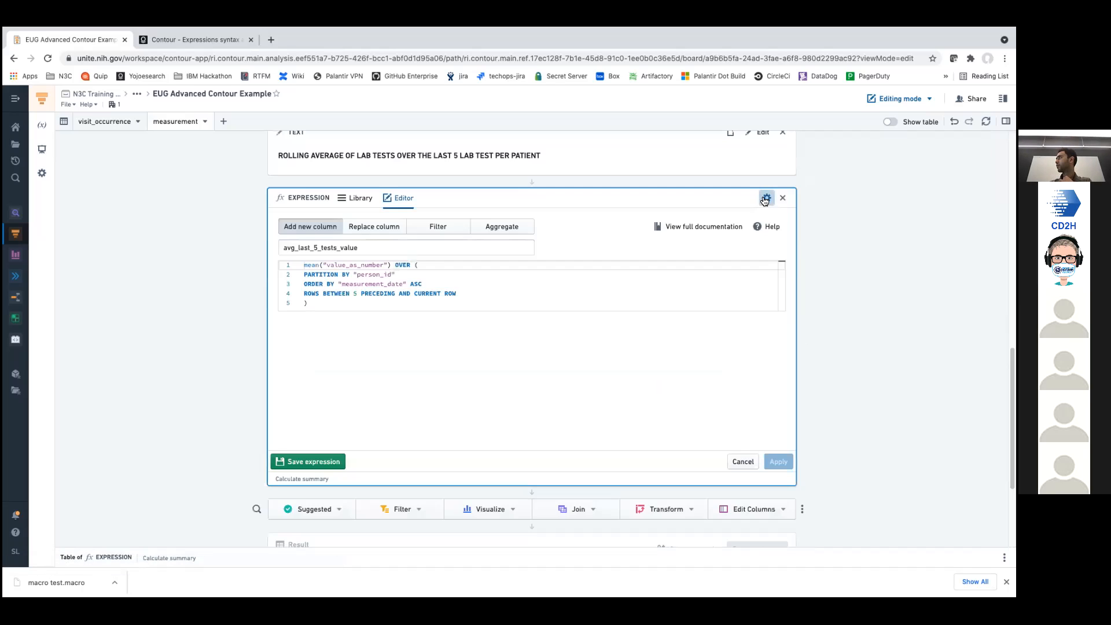
click(520, 291)
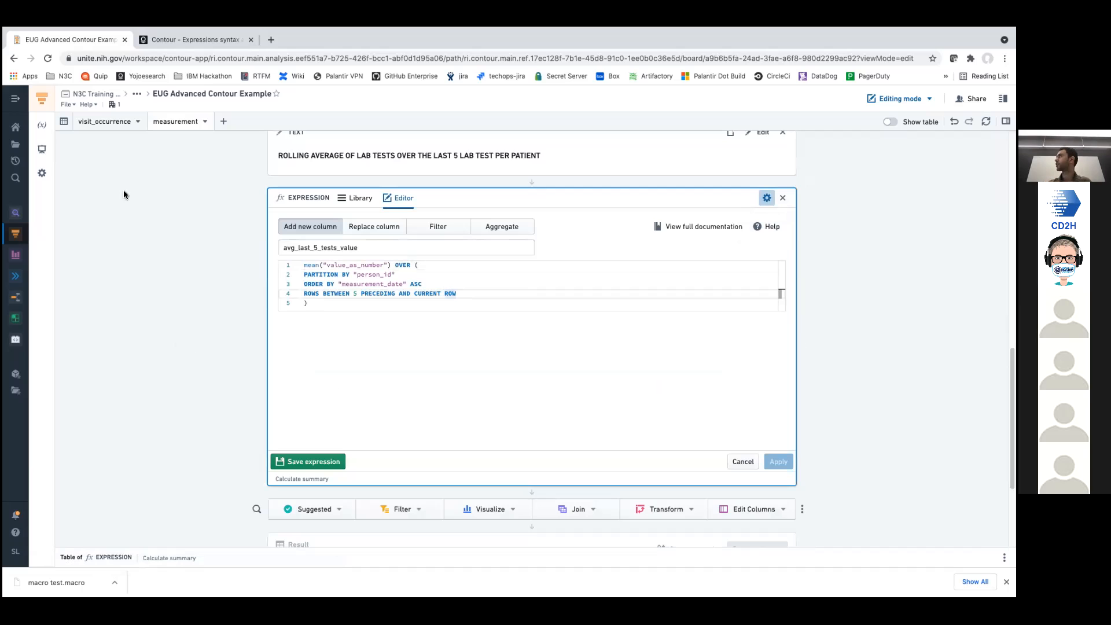
- Switch to the Contour documentation and open the reference page "Advanced expressions: window functions"
click(206, 44)
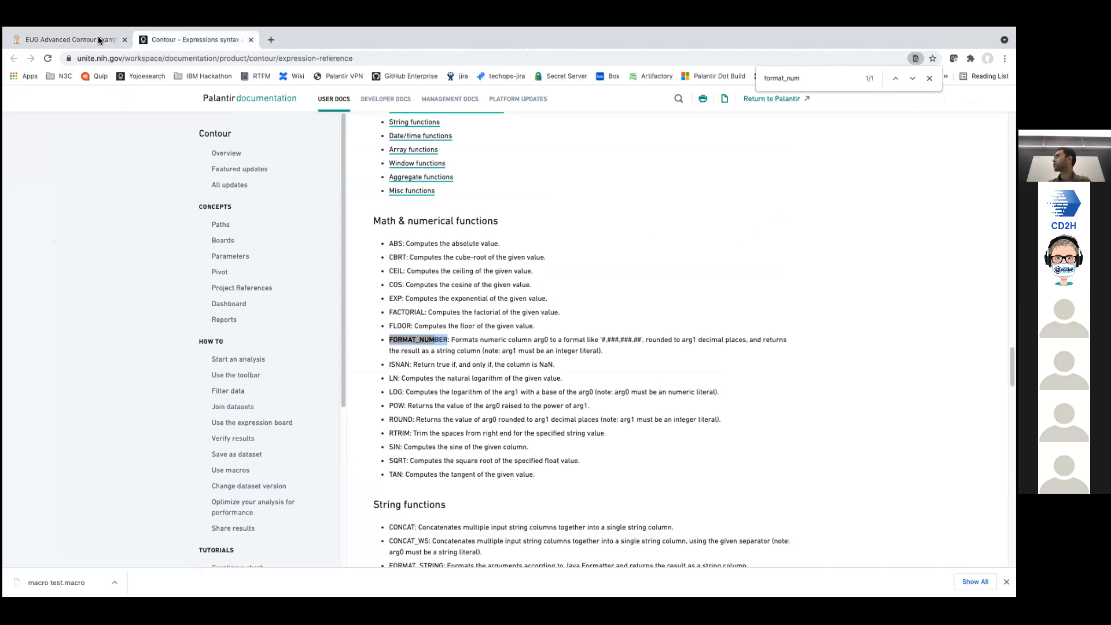
click(69, 40)
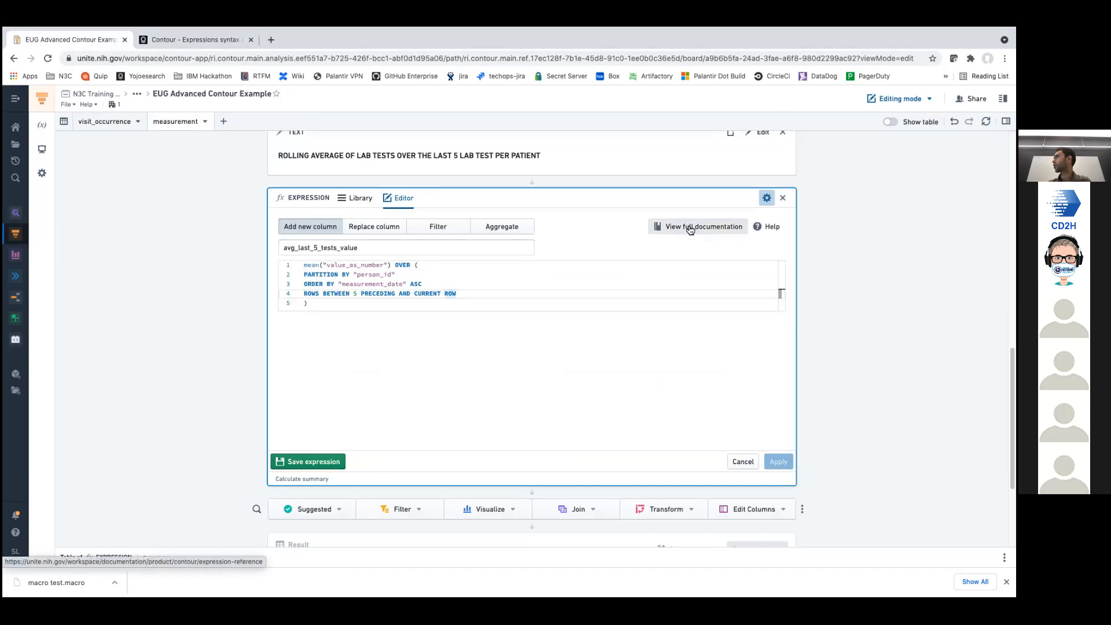
click(228, 42)
scroll(154, 383, down, 15)
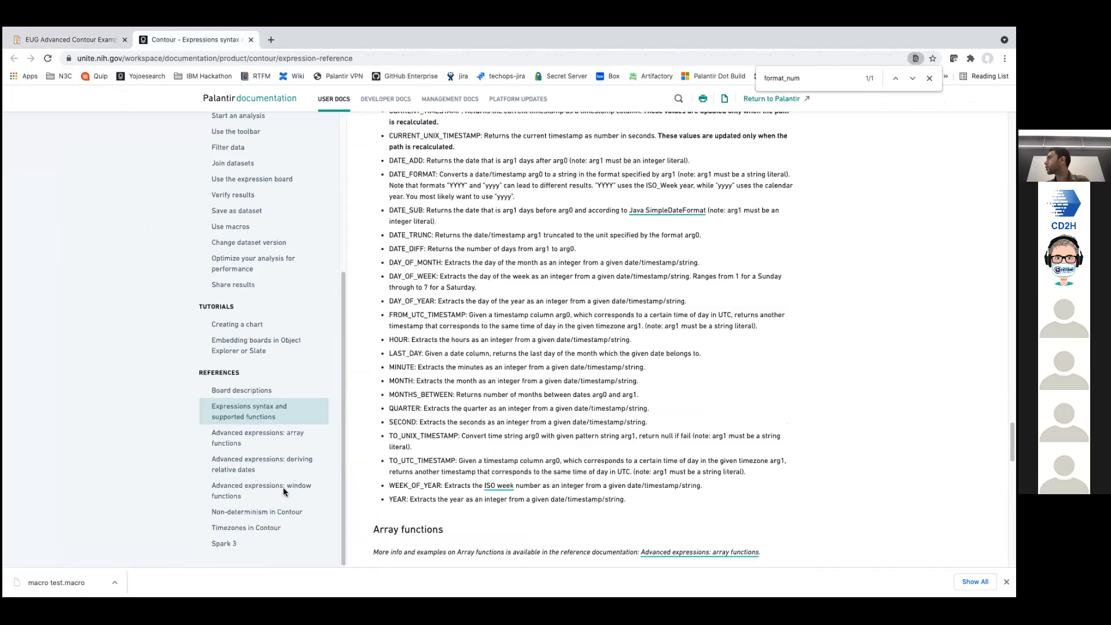
click(265, 492)
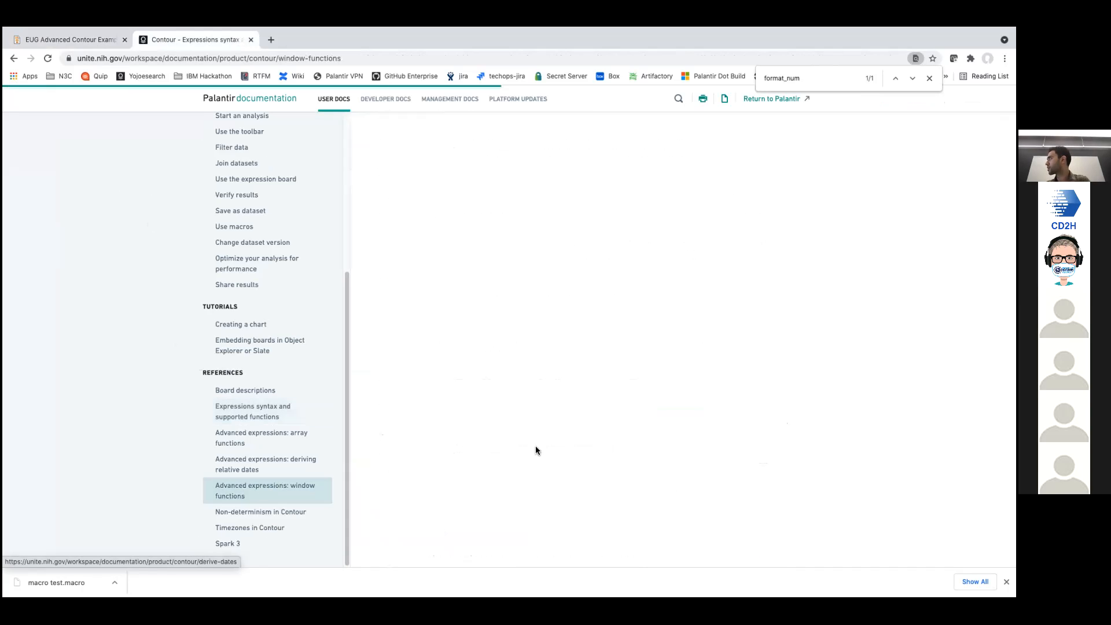
- Examine the window functions page for its syntax, row bounds, partitioning and example expressions, and return to the Contour analysis
scroll(535, 448, down, 15)
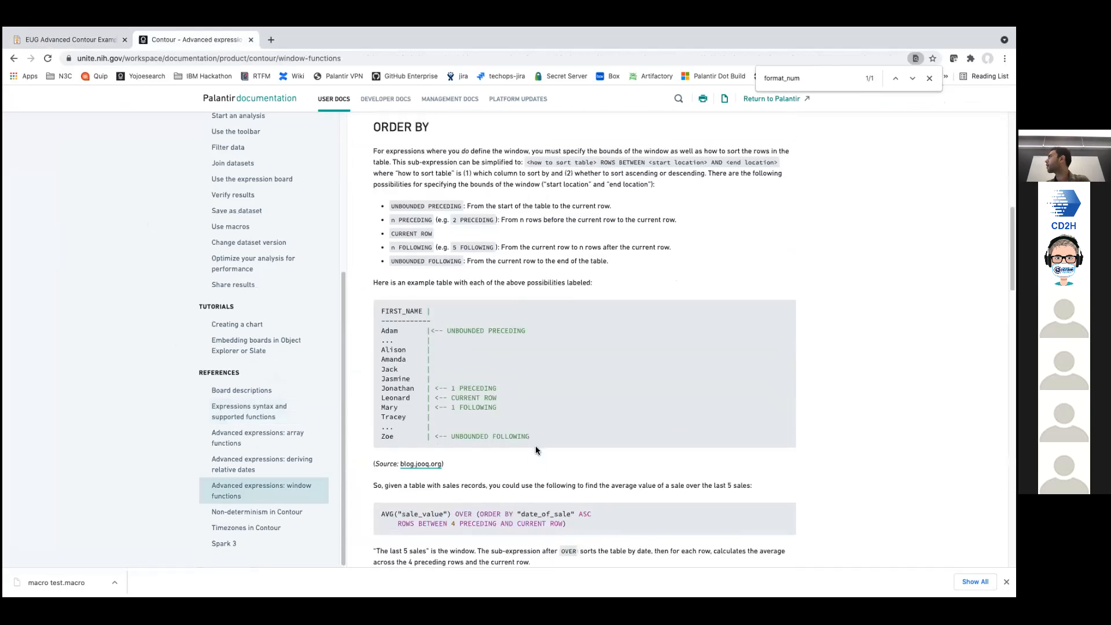
scroll(535, 447, down, 5)
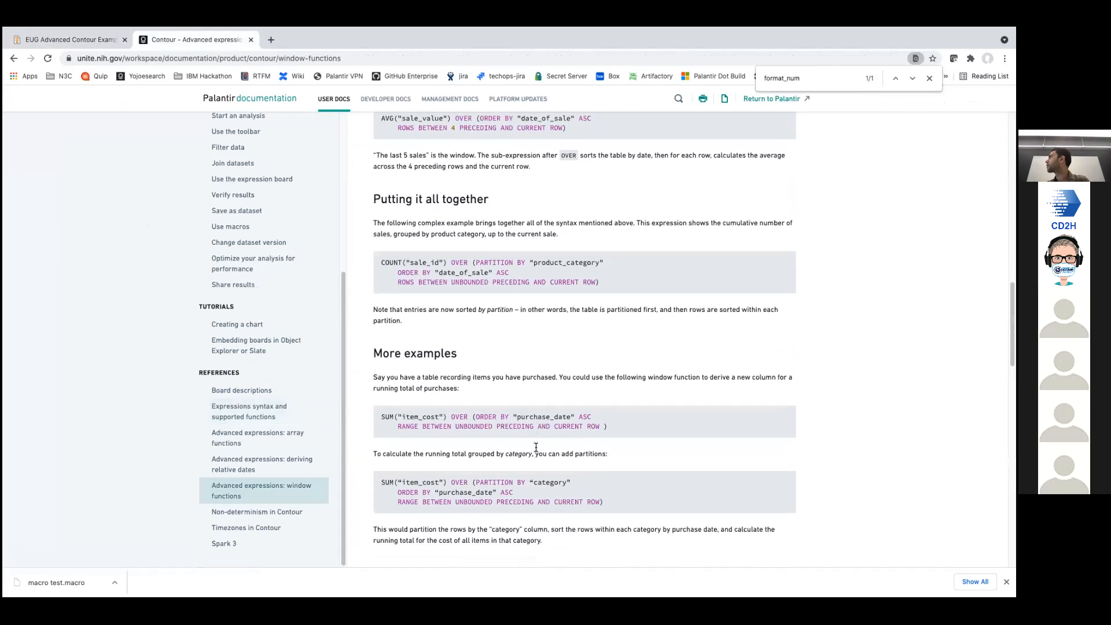
scroll(535, 447, down, 3)
scroll(536, 447, down, 10)
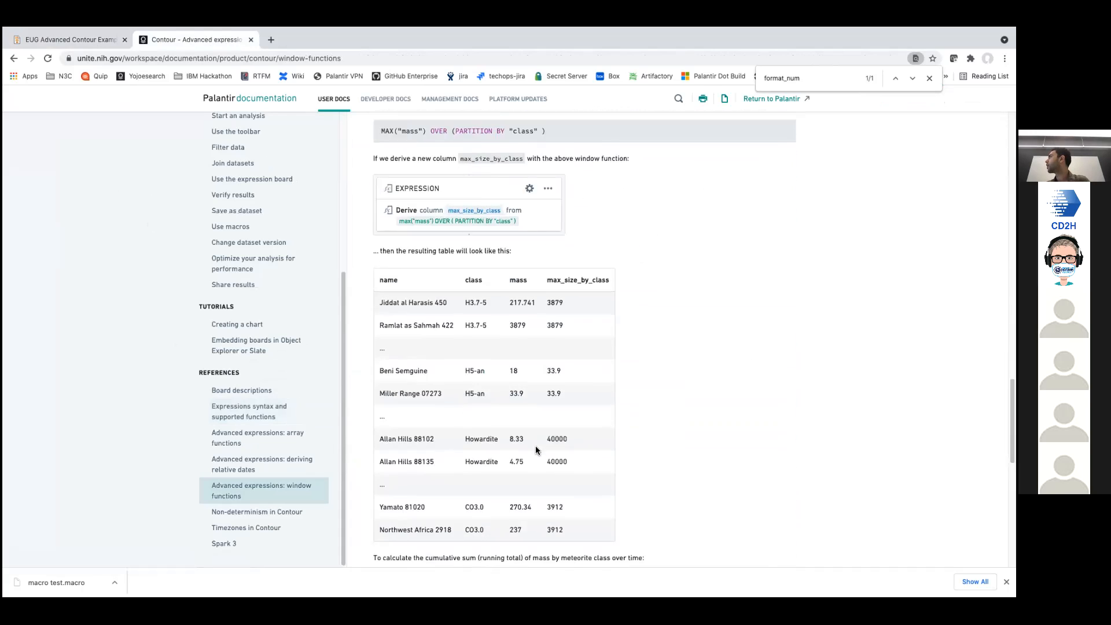
scroll(536, 447, down, 6)
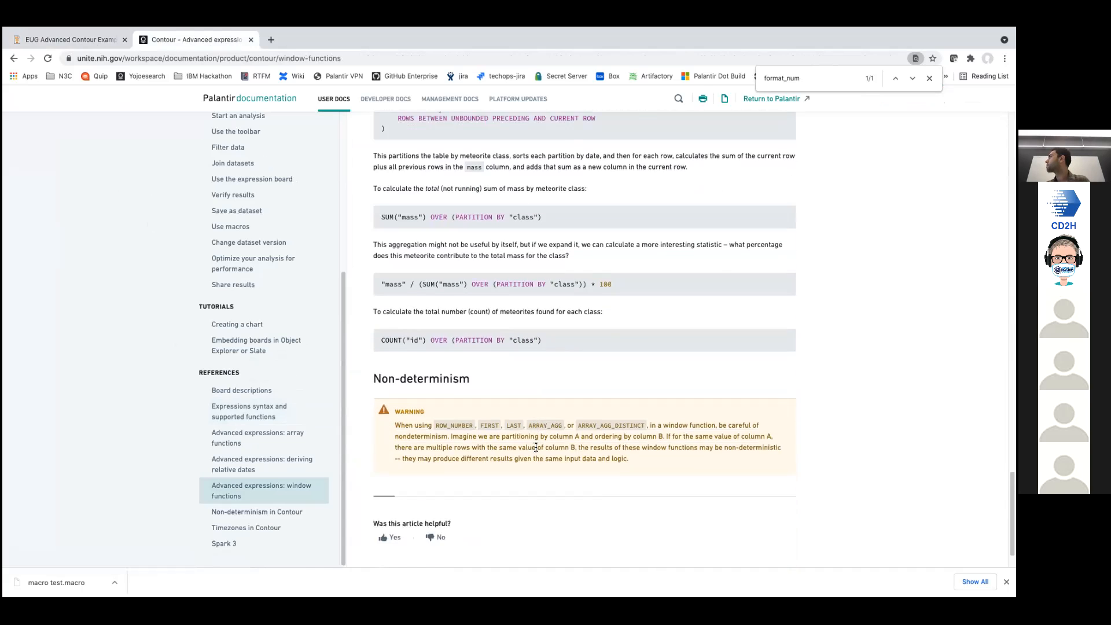
scroll(532, 385, up, 20)
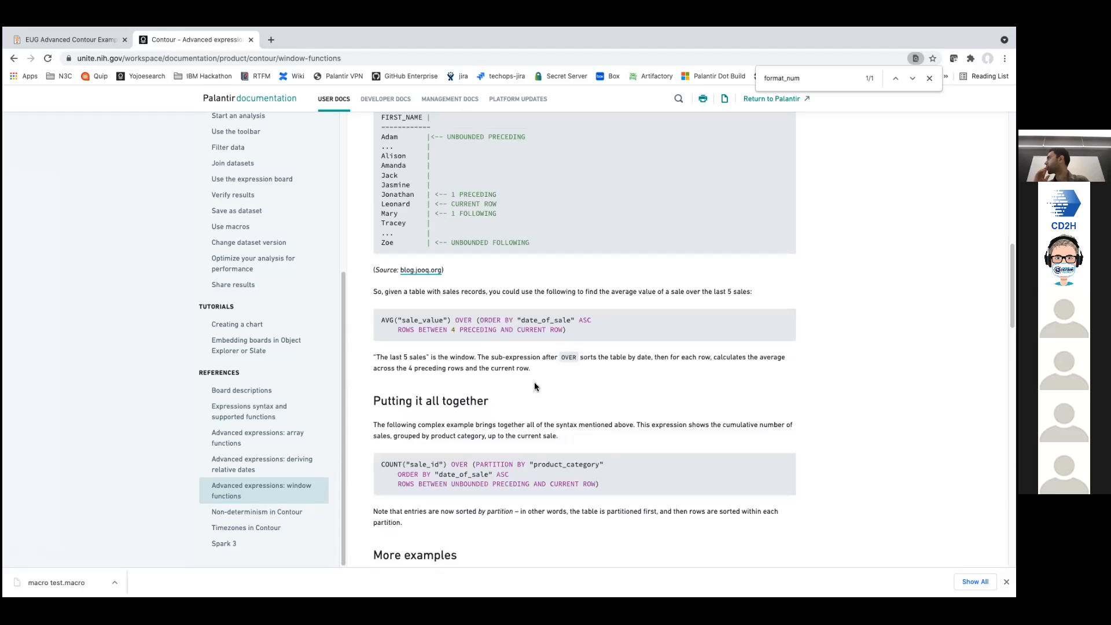
scroll(533, 382, up, 2)
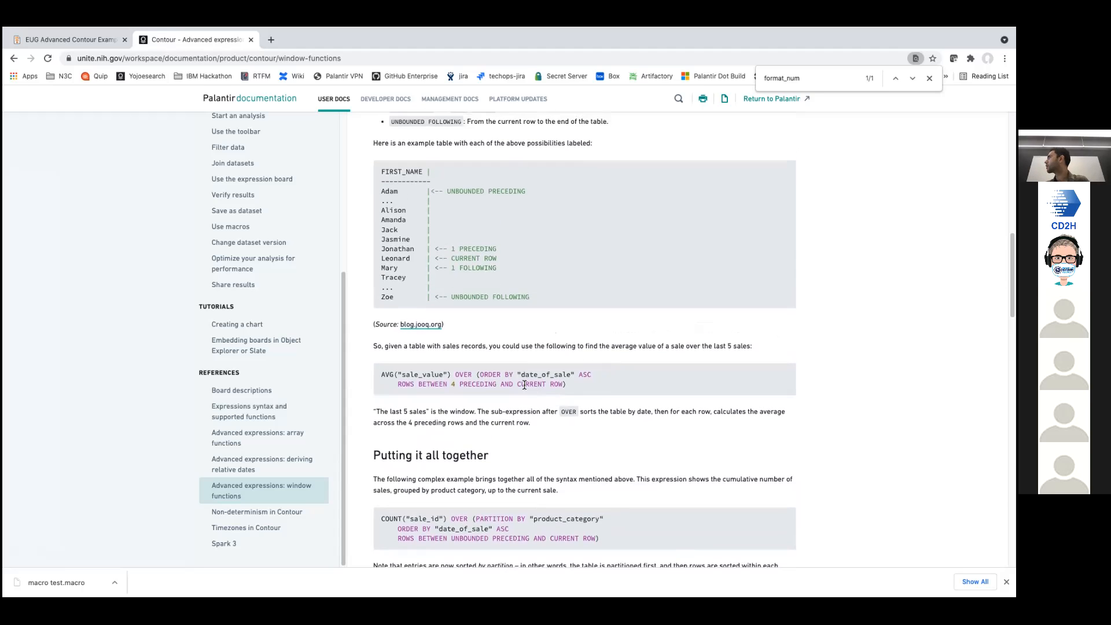
scroll(524, 385, up, 8)
scroll(524, 385, up, 4)
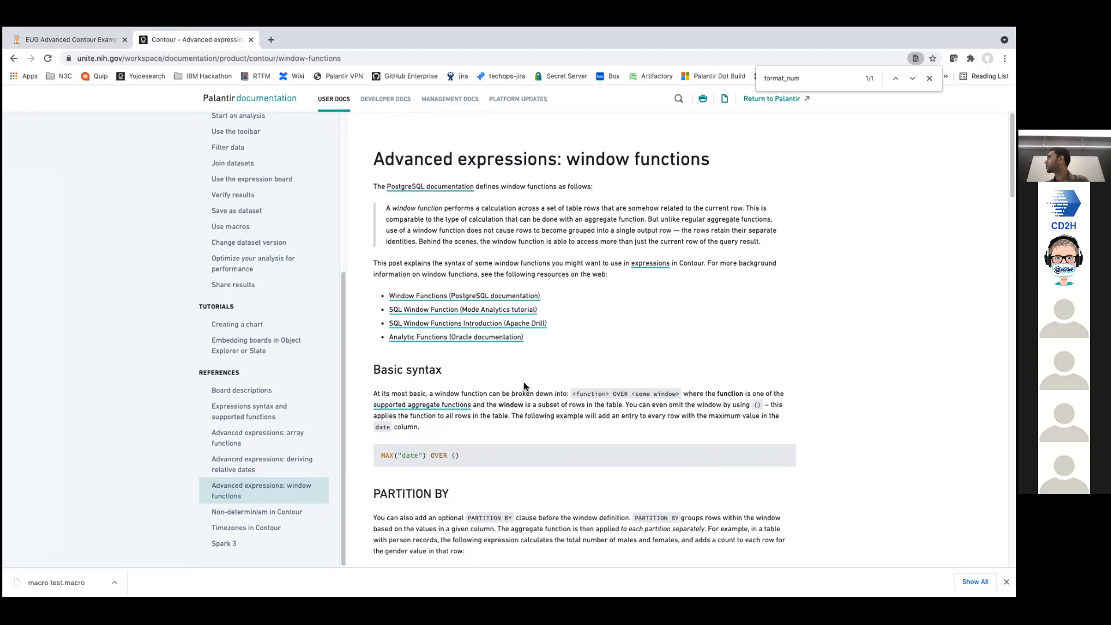
scroll(524, 386, down, 1)
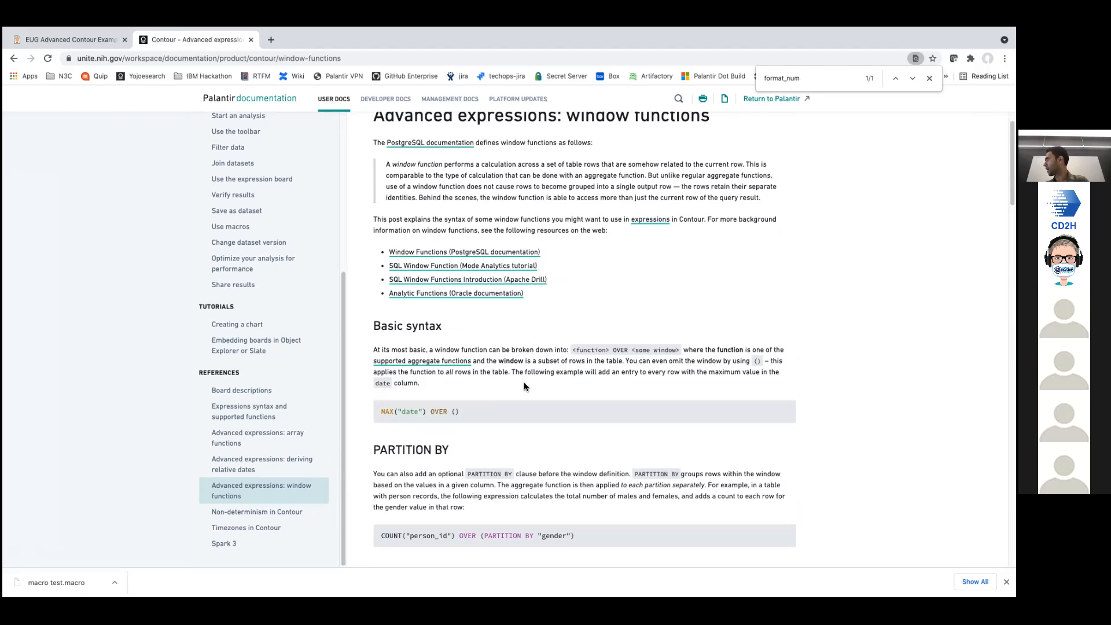
key(ctrl+shift+Tab)
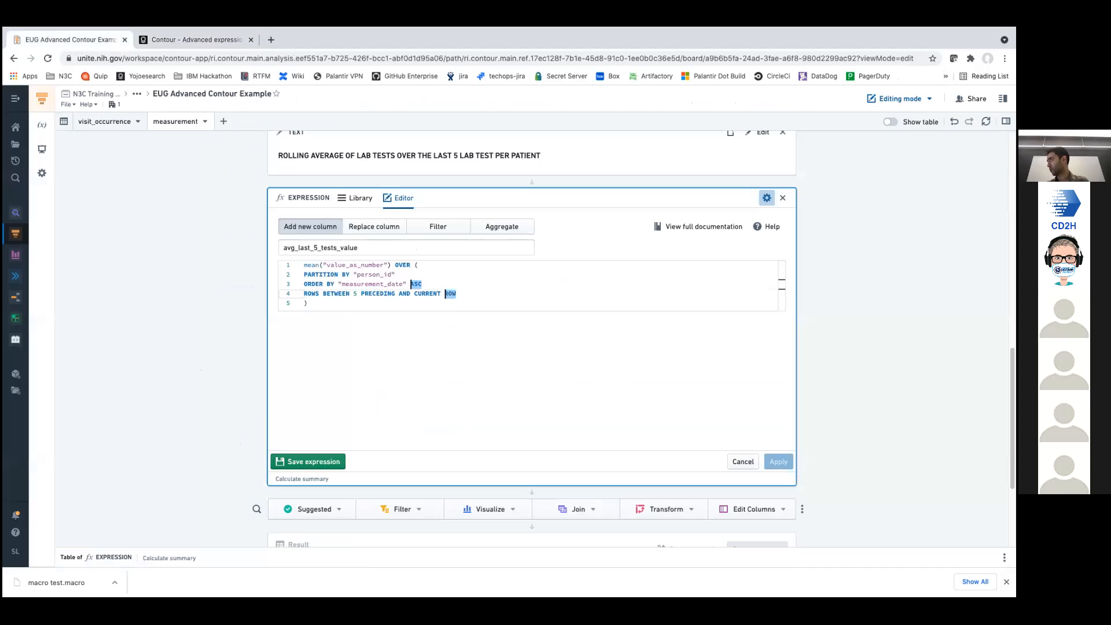
key(ctrl+shift+Left)
text(10)
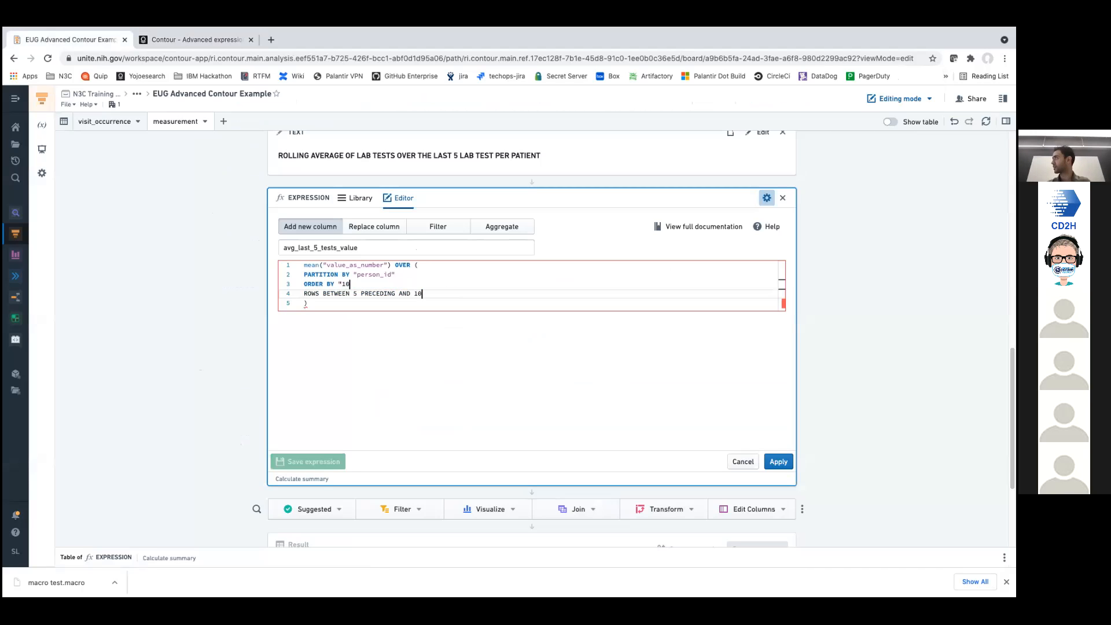
key(super+z)
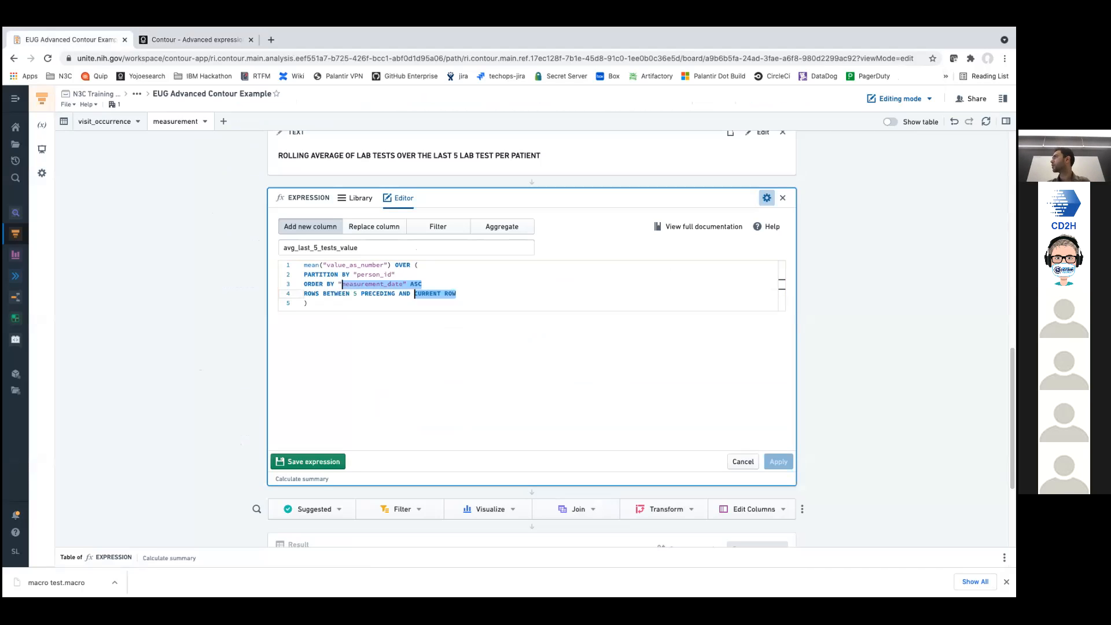
key(Right)
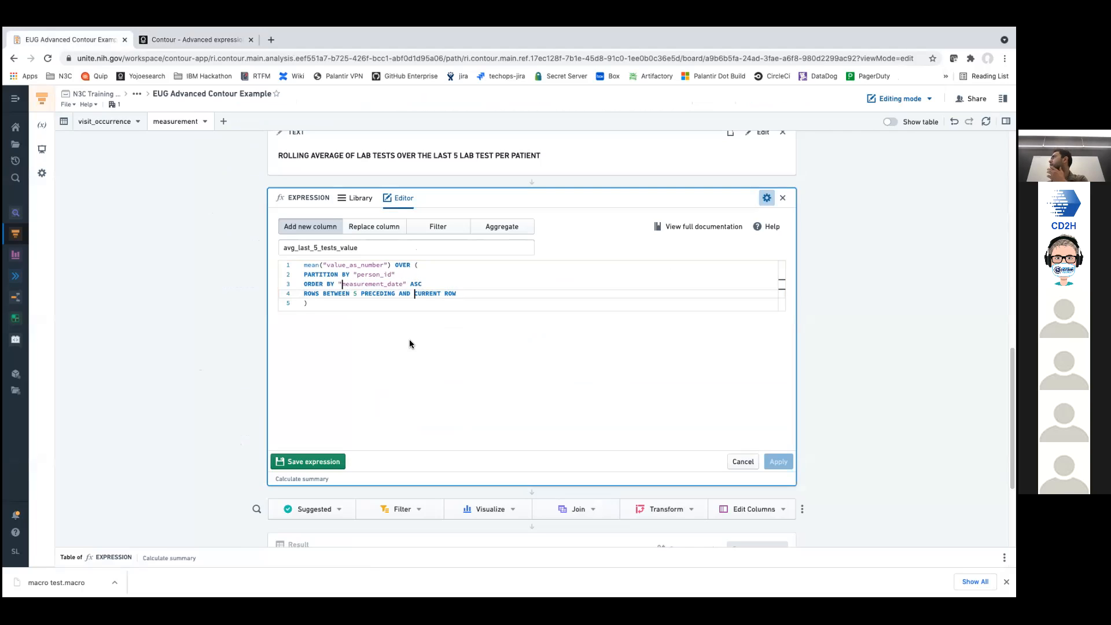
- Highlight the row range line of the rolling average expression and close its editor without changes
triple_click(457, 294)
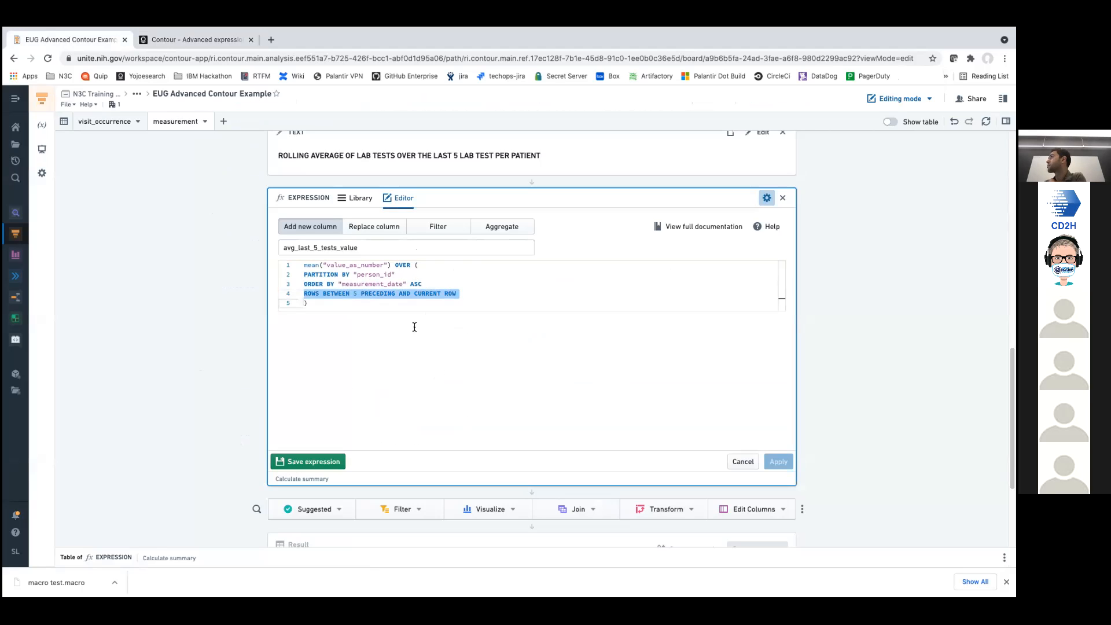
scroll(862, 468, down, 3)
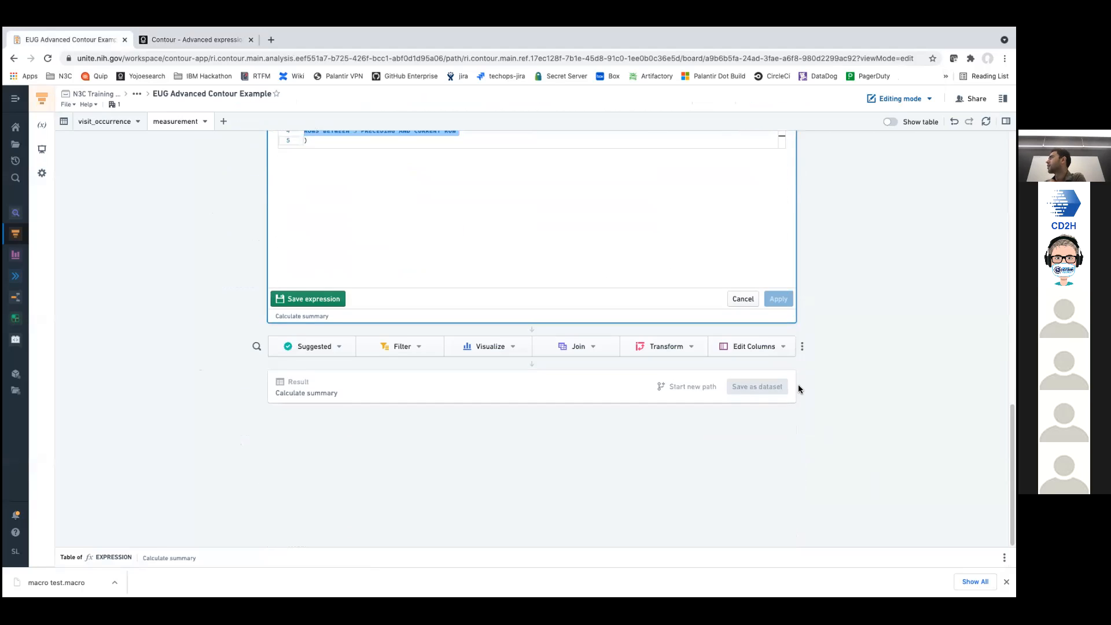
click(740, 298)
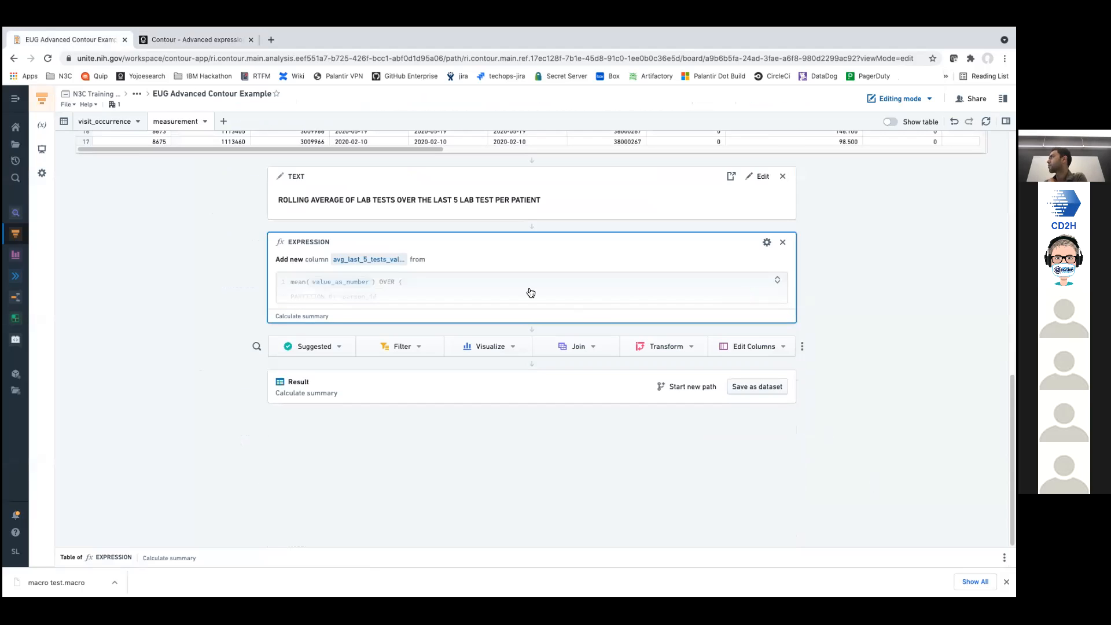
- Add a Time Series board directly below the rolling average expression in the measurement path
click(513, 347)
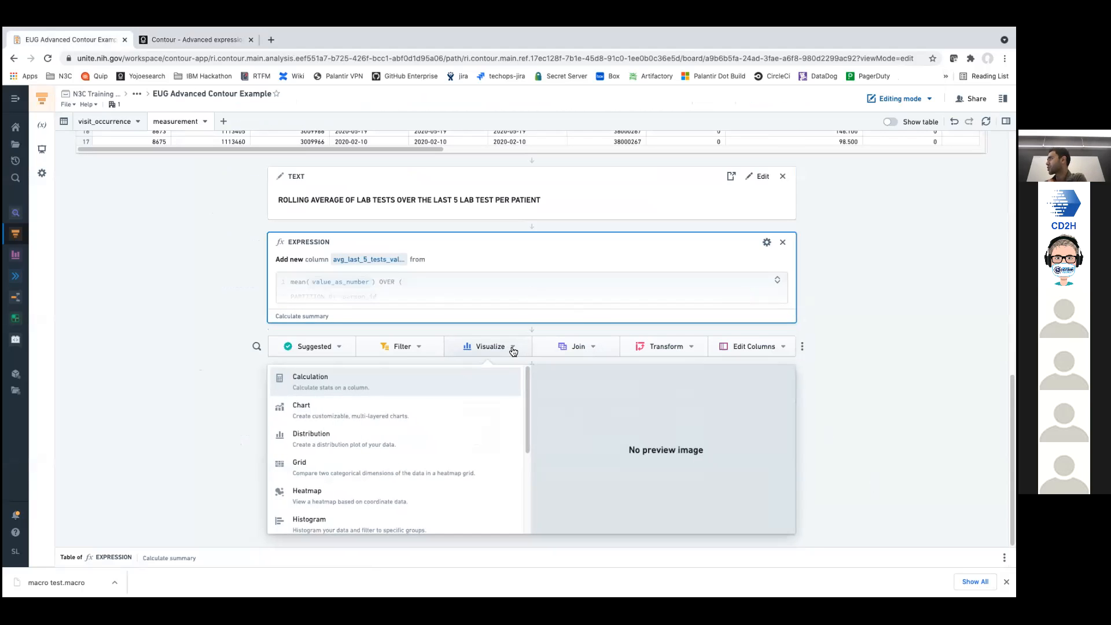
scroll(440, 429, down, 3)
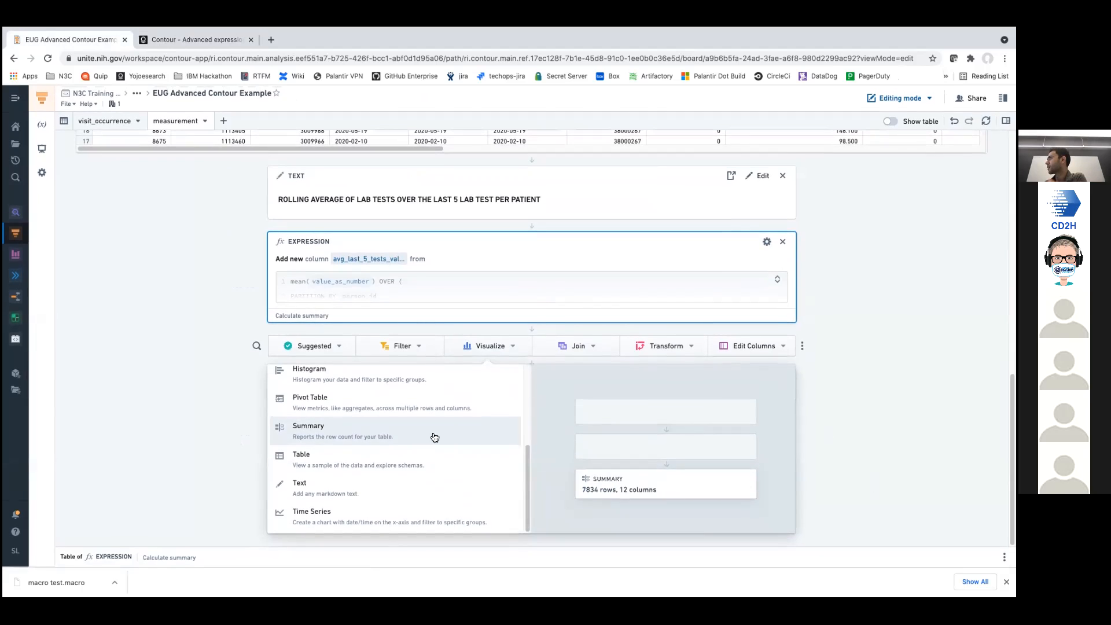
click(393, 522)
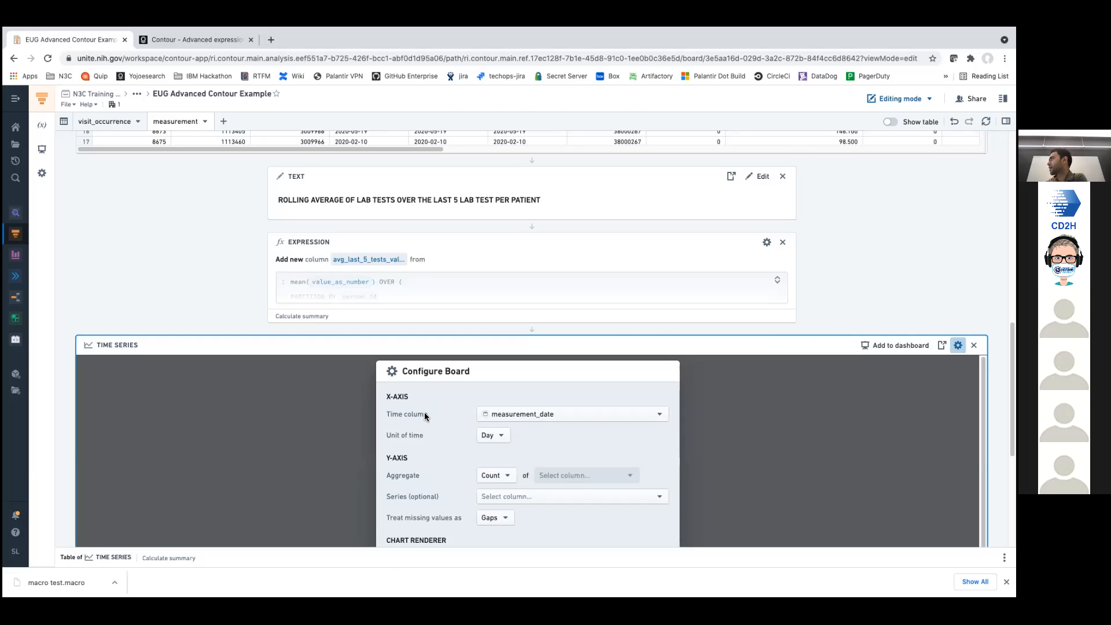
- Configure the time series to plot the mean of avg_last_5_tests_value by measurement_date and compute the chart
click(505, 474)
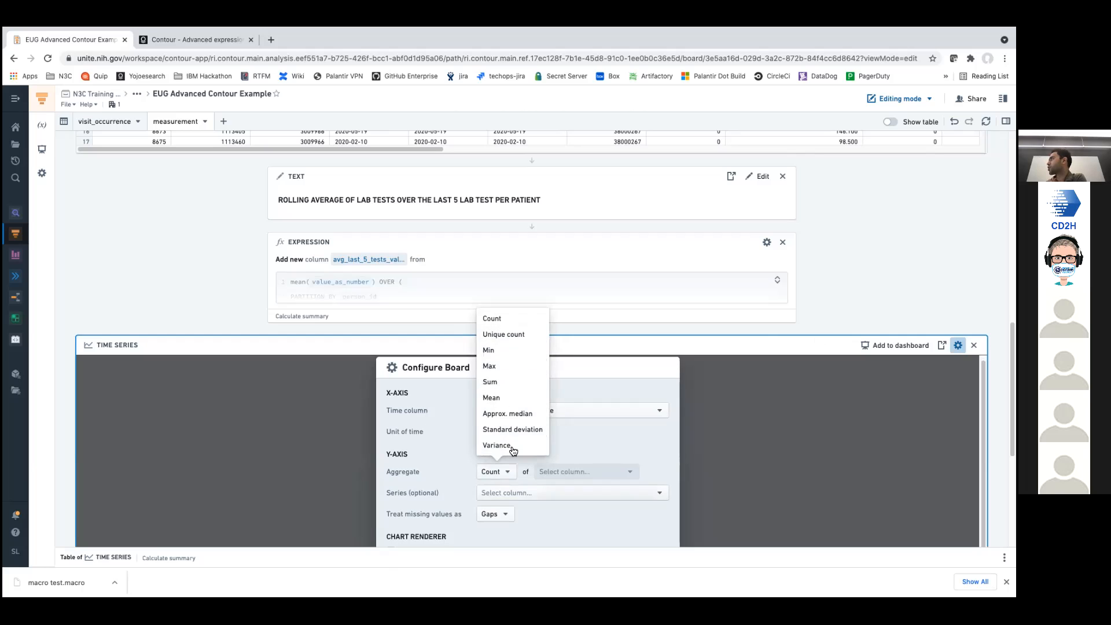
click(509, 398)
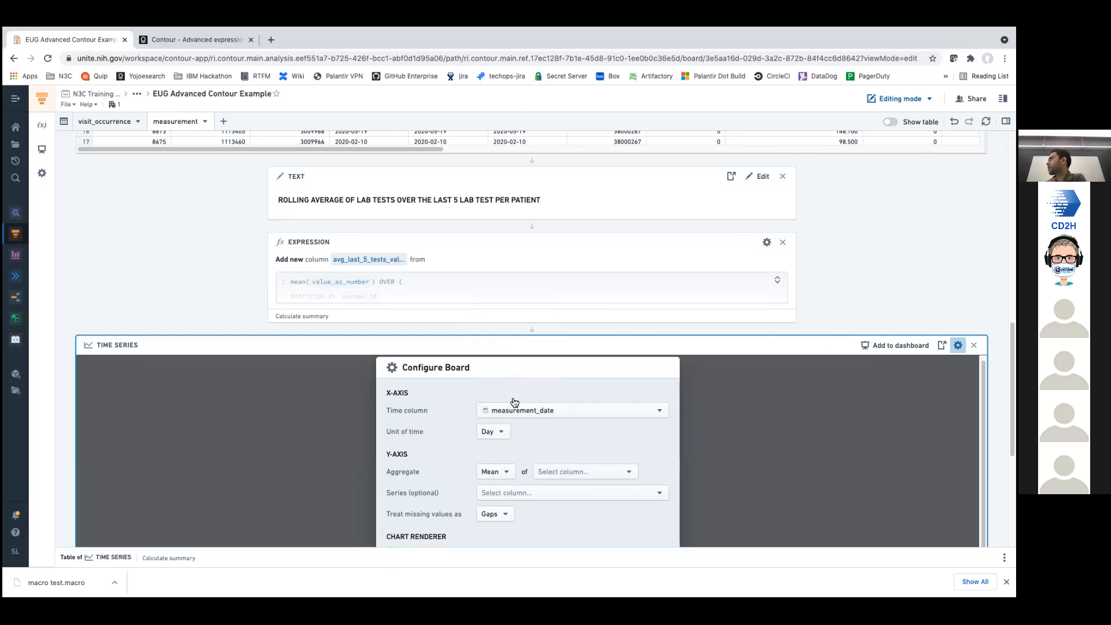
click(565, 480)
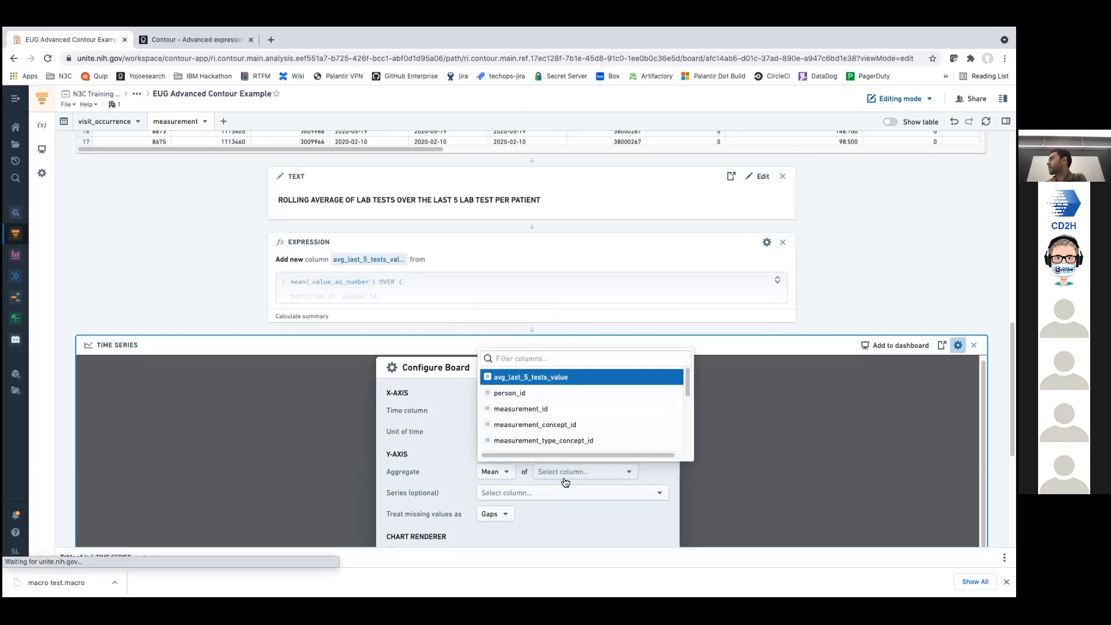
click(570, 379)
scroll(563, 488, down, 3)
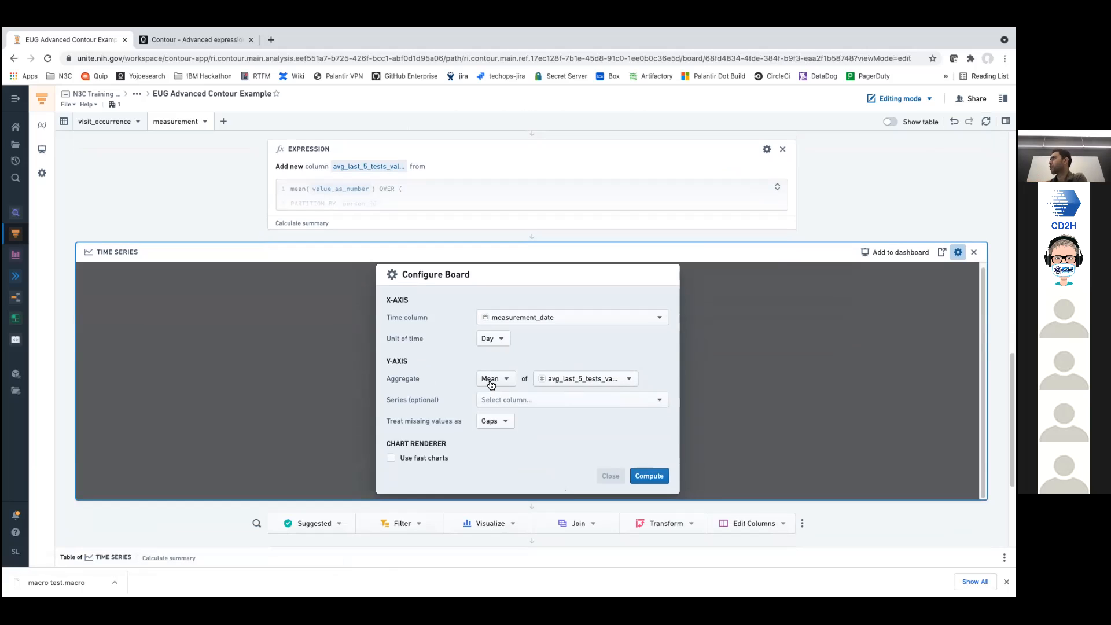
click(659, 482)
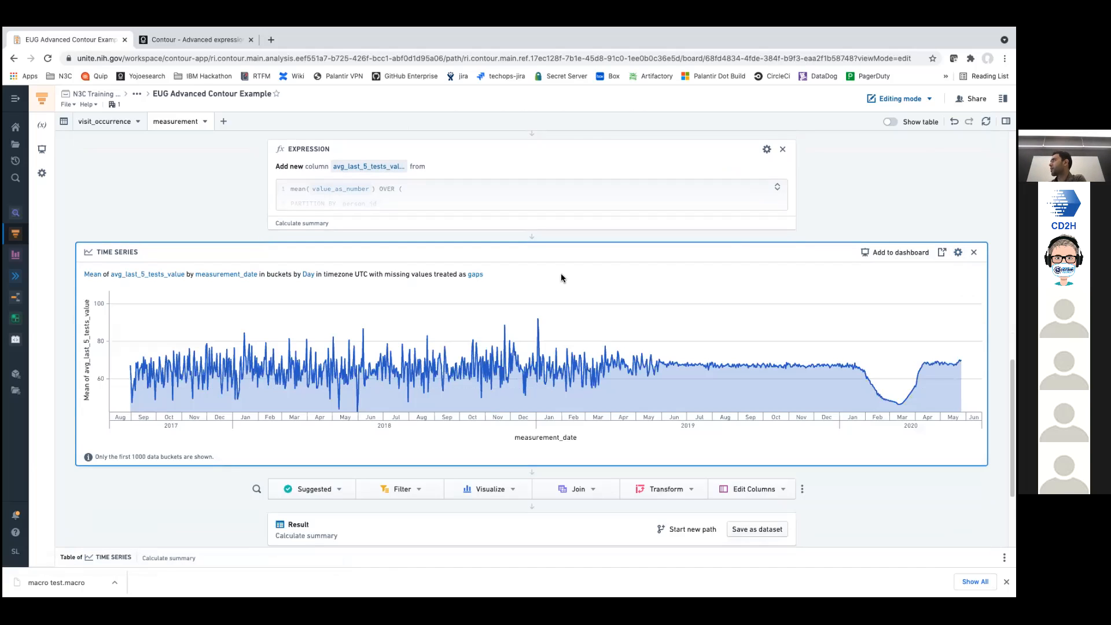
click(531, 236)
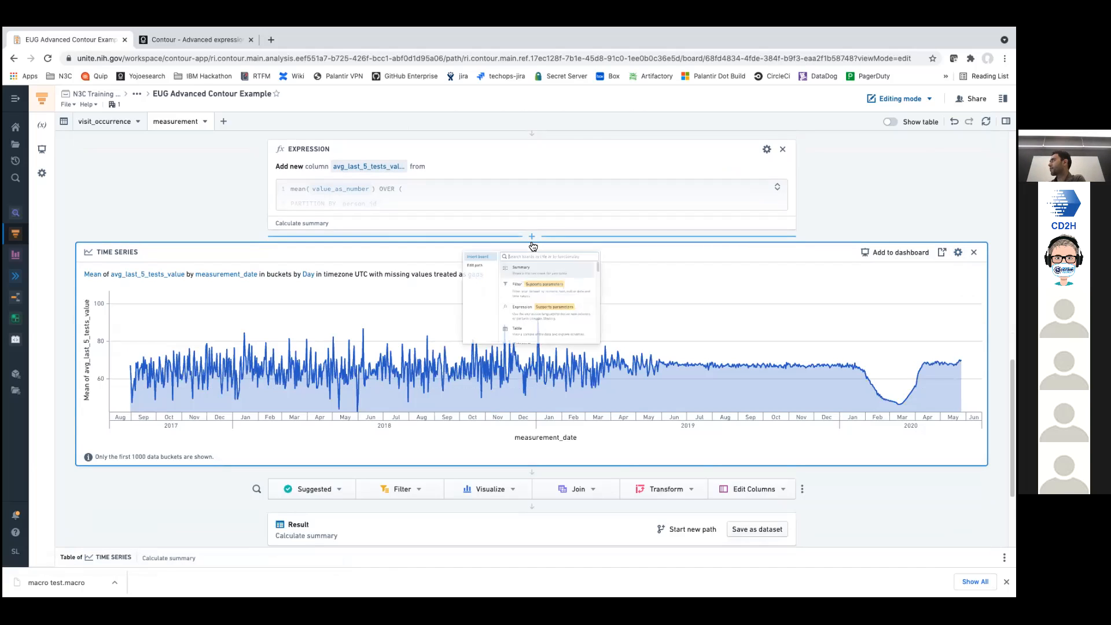
text(filte)
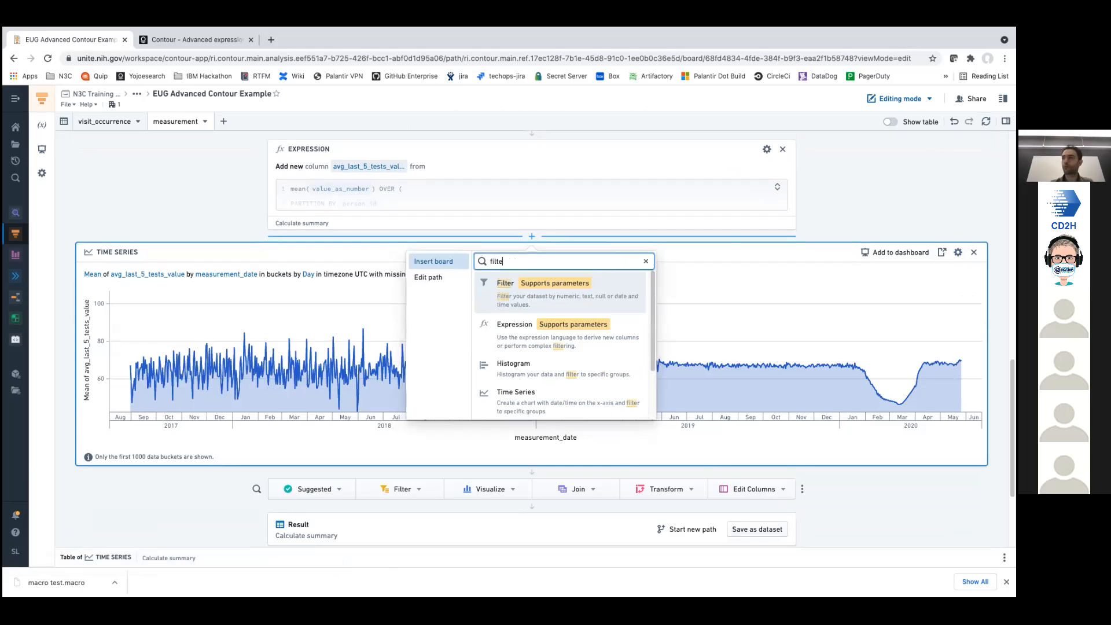
text(r)
scroll(808, 201, up, 10)
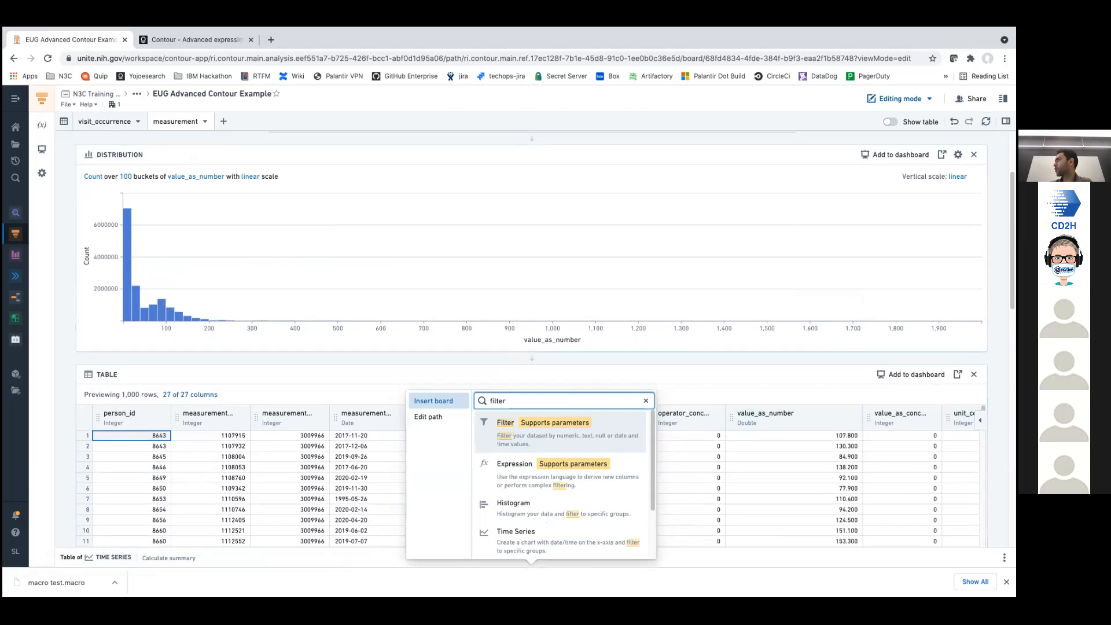
scroll(545, 339, down, 7)
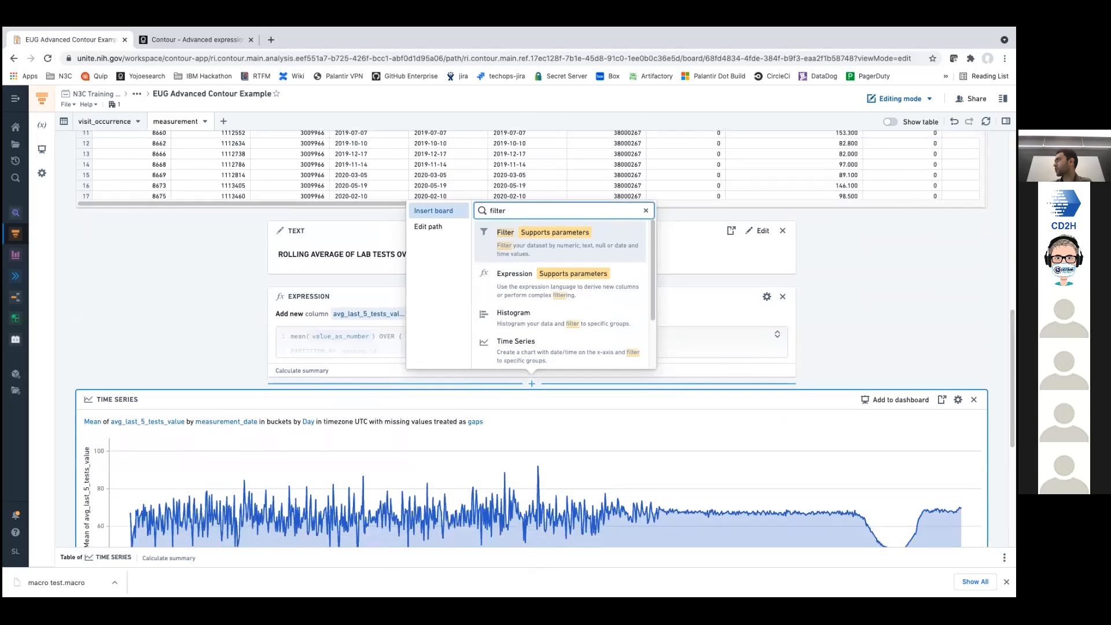
- Start a new analysis parameter named patient and set its type to Number
click(45, 128)
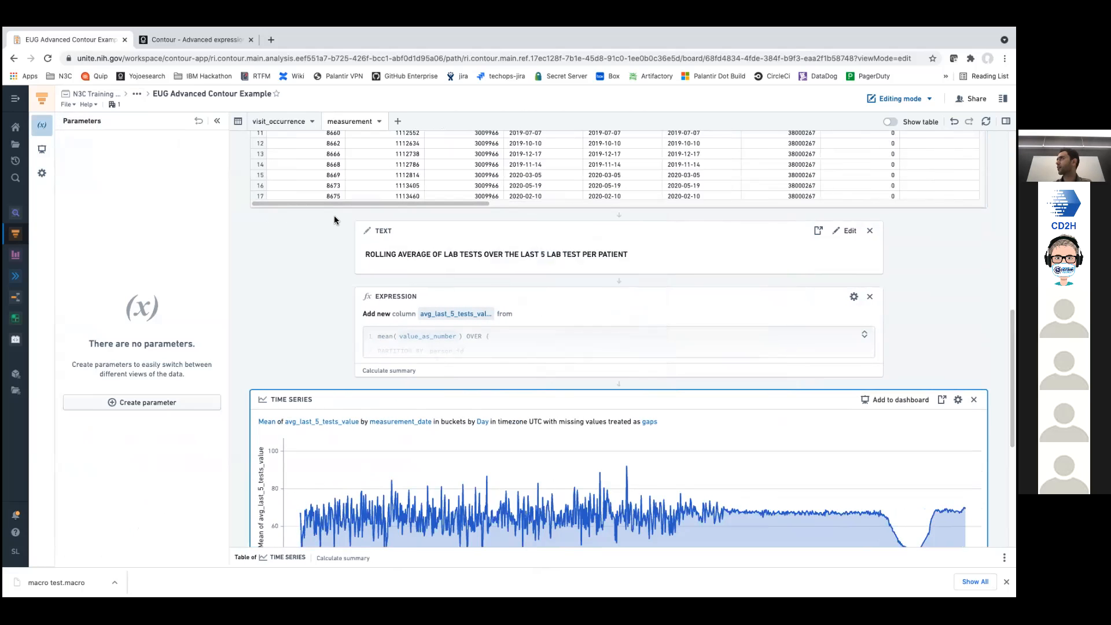
click(137, 396)
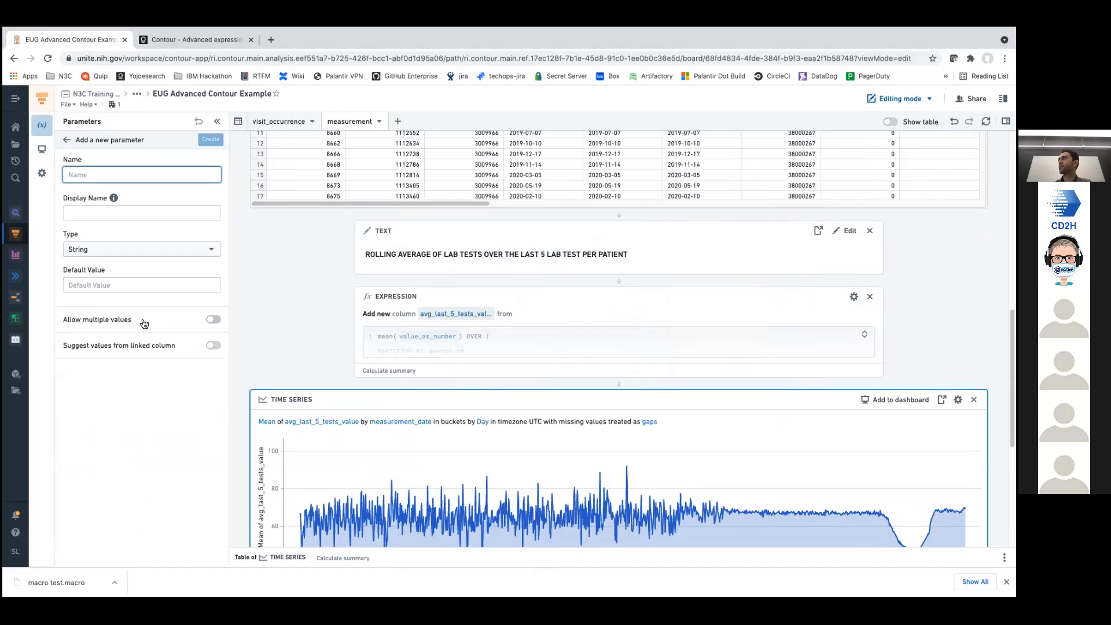
text(patient)
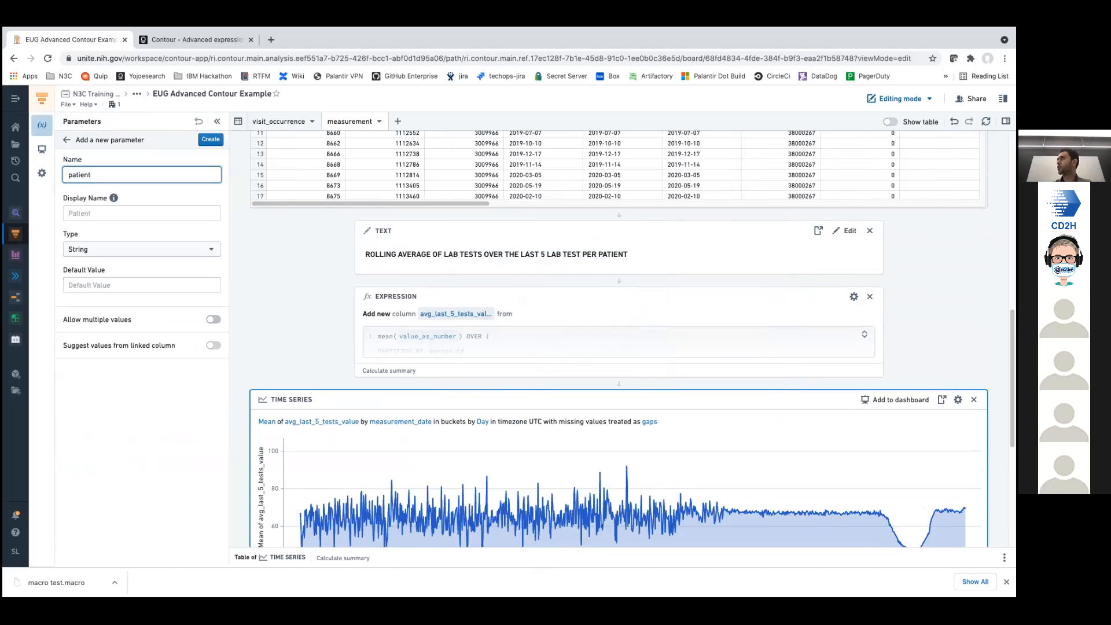
key(Tab)
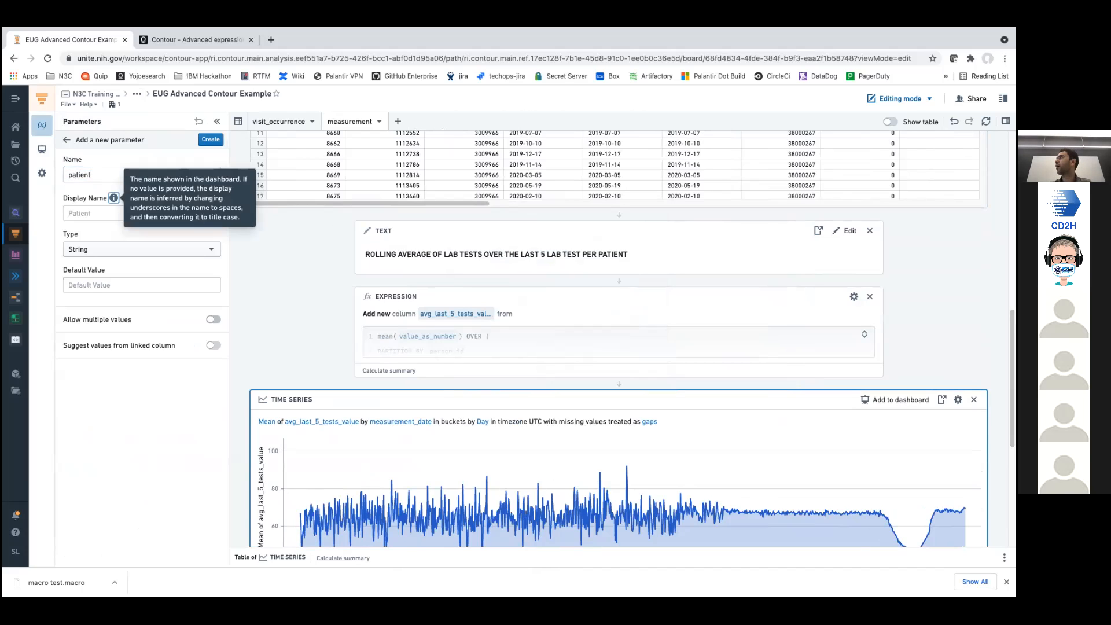
key(Tab)
key(Tab)
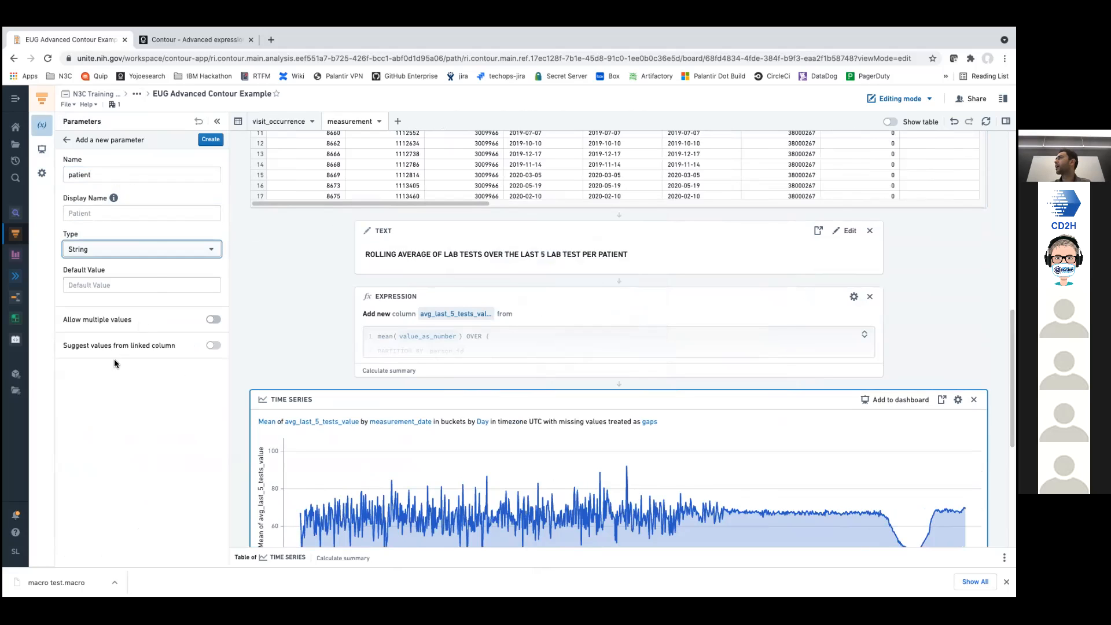
click(153, 255)
scroll(277, 269, up, 2)
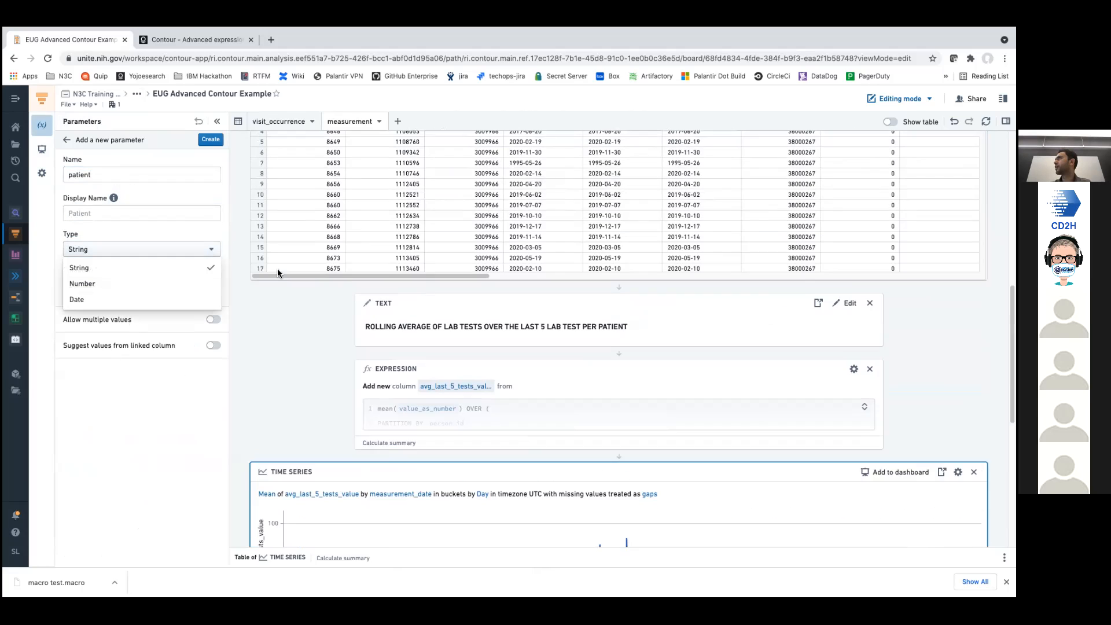
scroll(337, 250, up, 2)
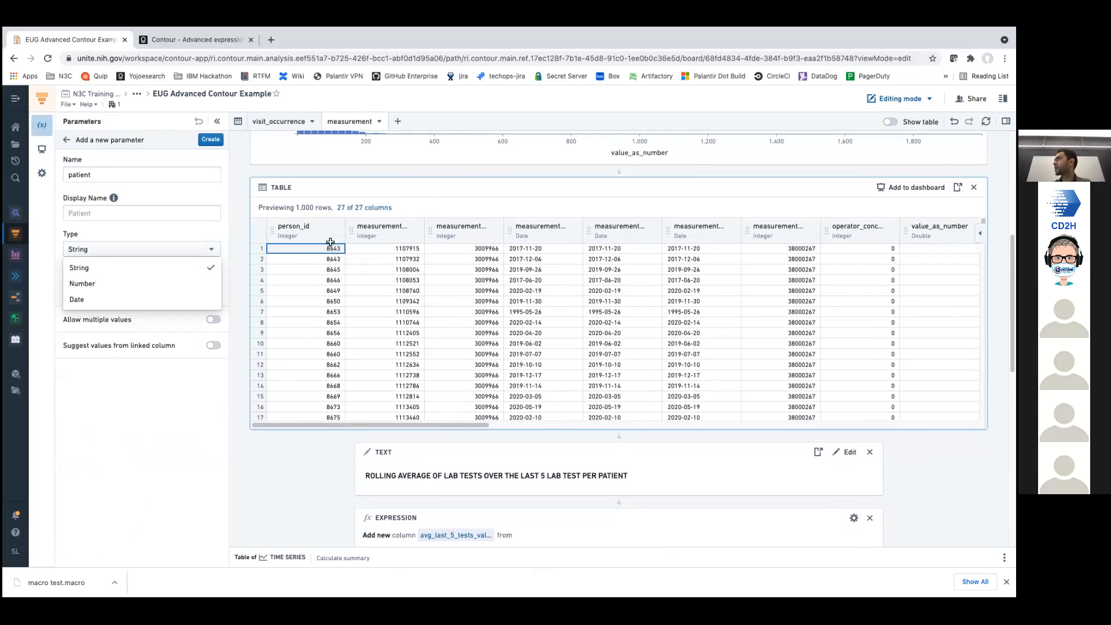
click(113, 284)
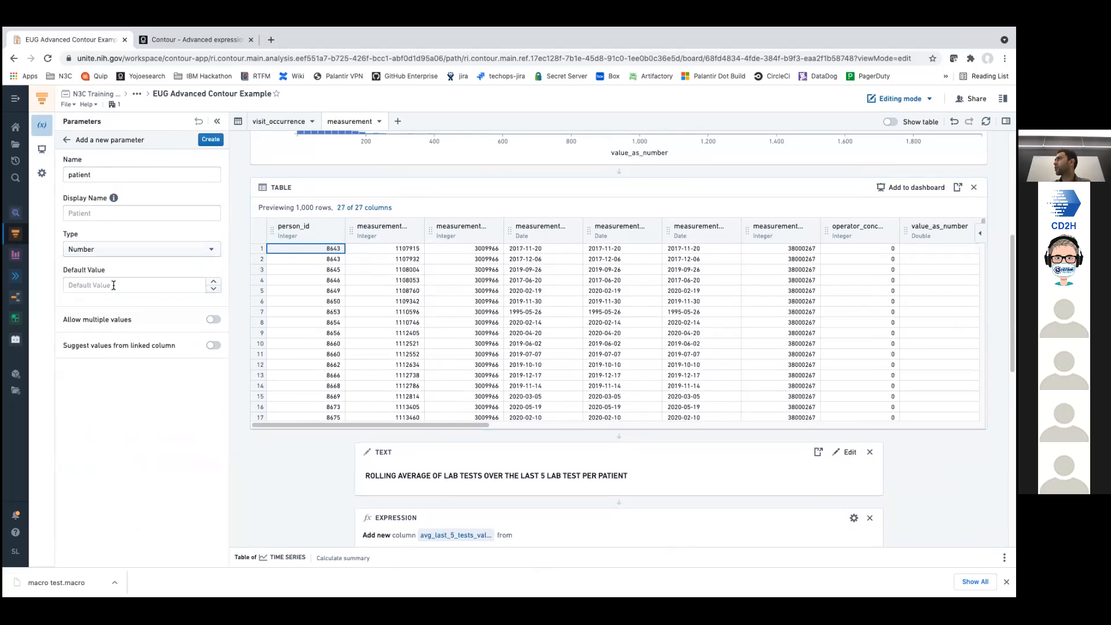
- Allow multiple values for the patient parameter, link its suggestions to person_id from the measurement dataset, and create it
click(214, 318)
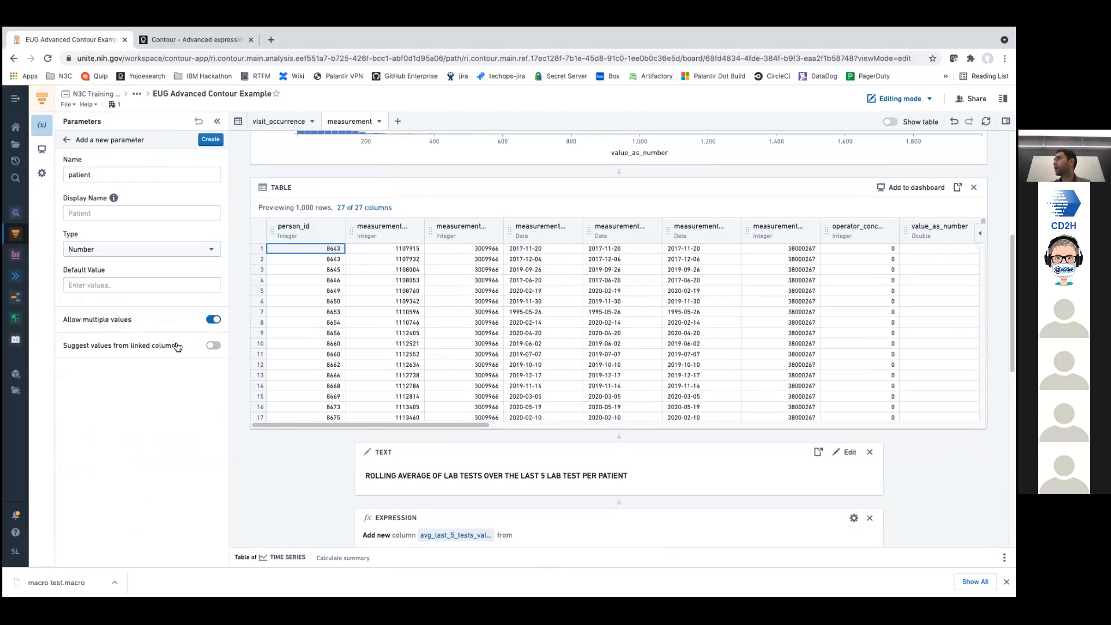
click(213, 345)
click(172, 369)
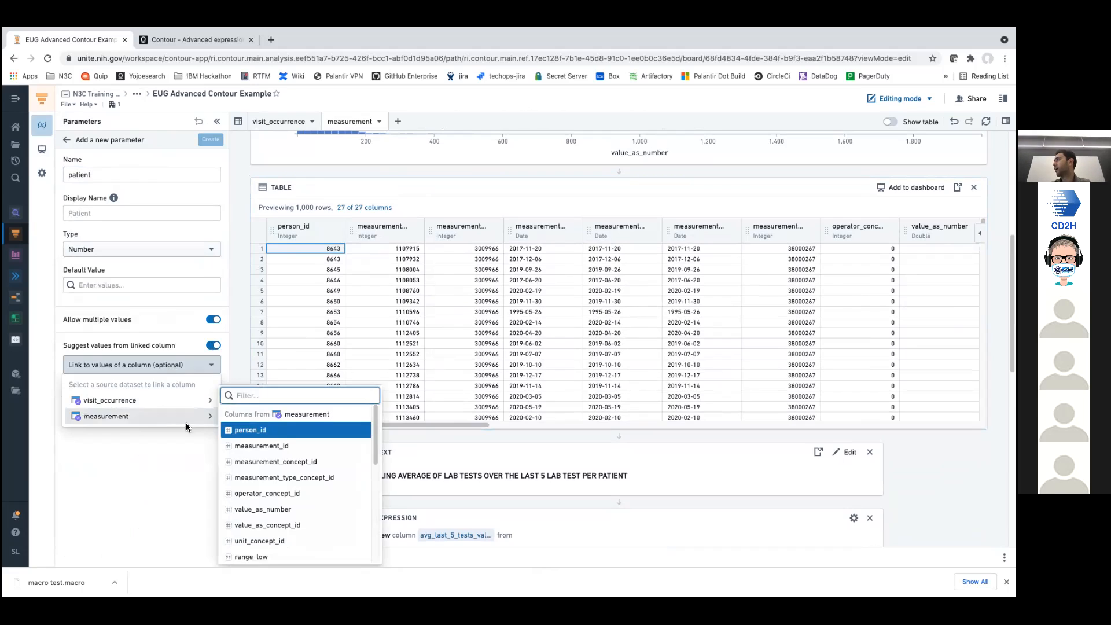
mouse_move(206, 416)
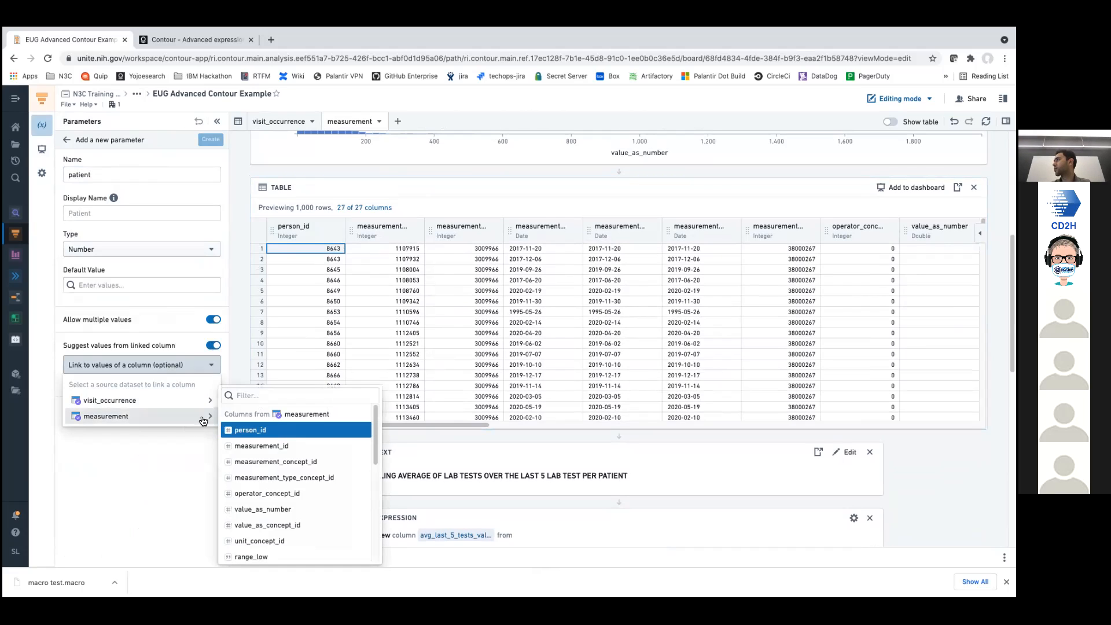
click(246, 431)
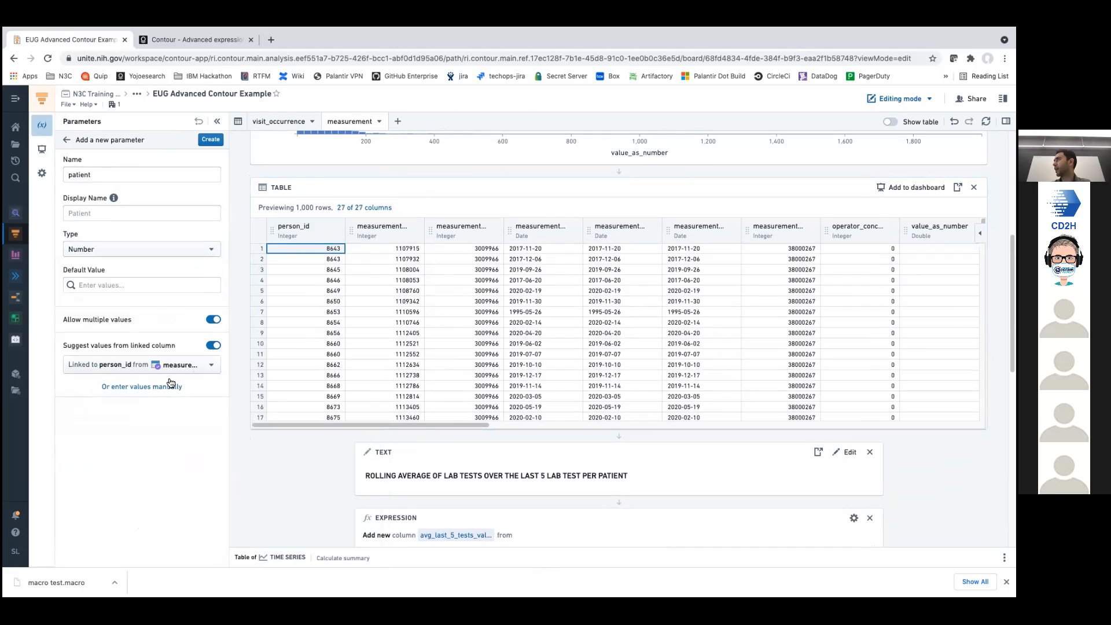
click(211, 139)
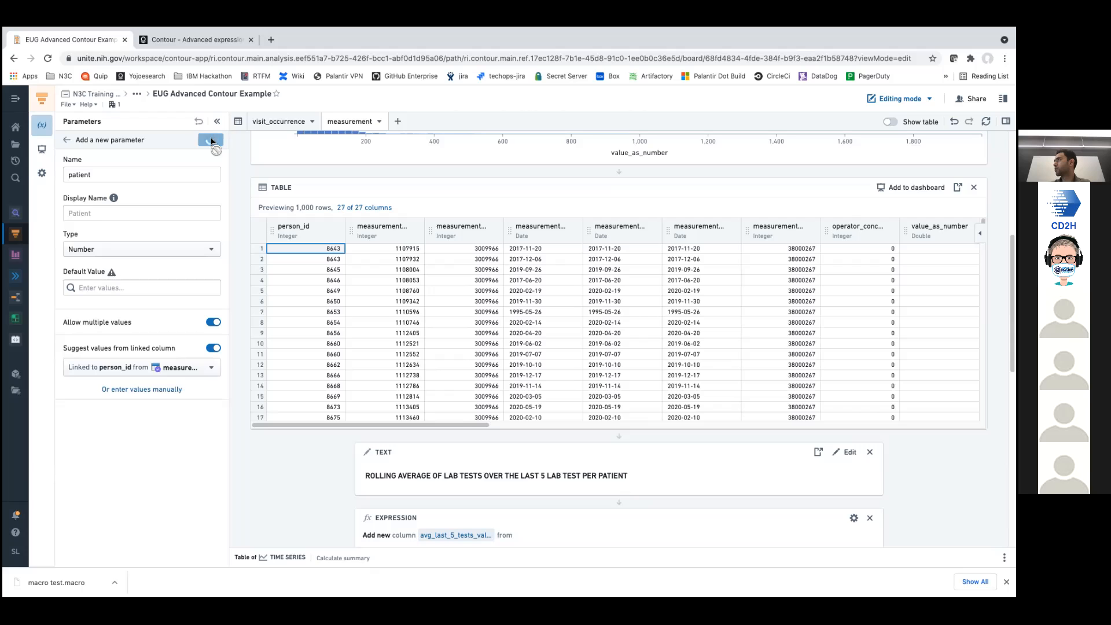
- Widen the measurement_concept_name column in the measurement table preview to show its full header
scroll(446, 333, right, 10)
scroll(446, 333, right, 10)
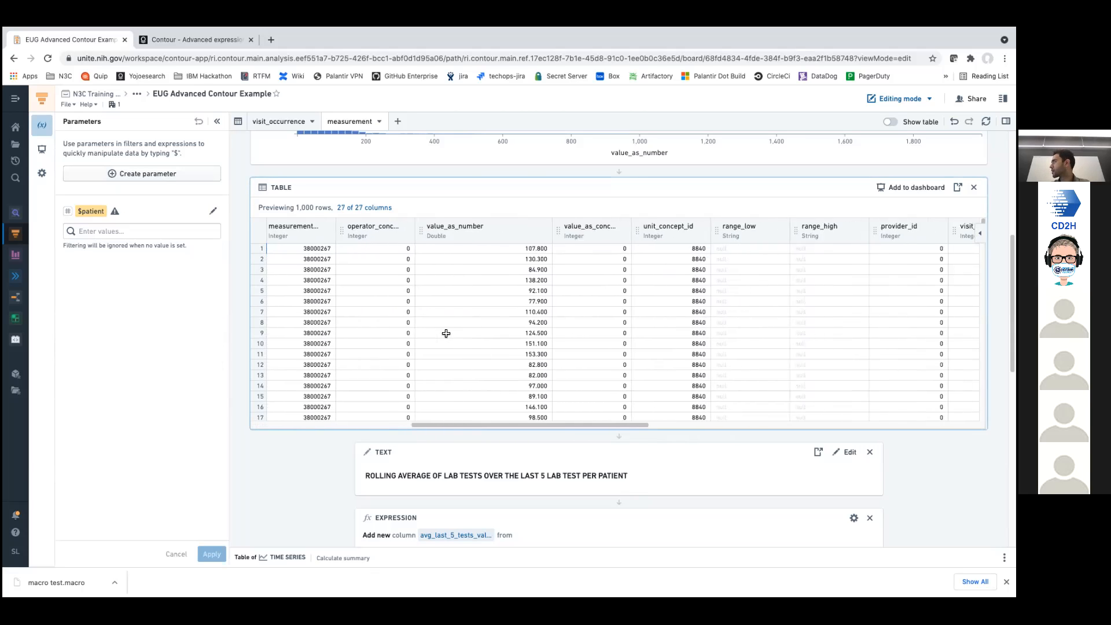
scroll(446, 333, right, 10)
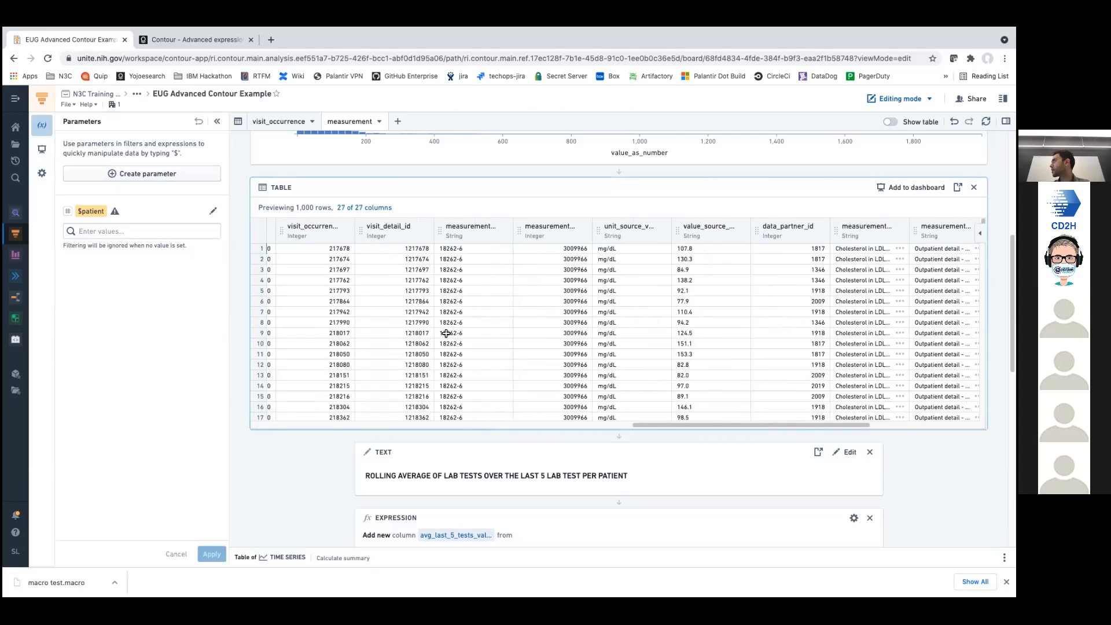
double_click(772, 231)
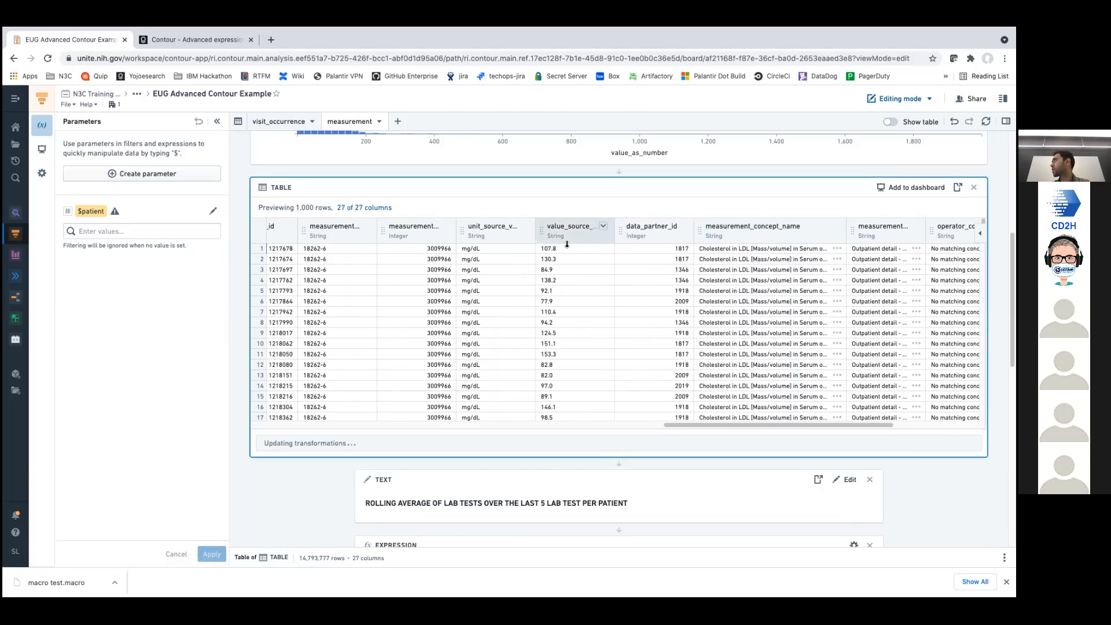
- Start a second parameter named lab_test_type, keeping the String type and the inferred display name
click(163, 176)
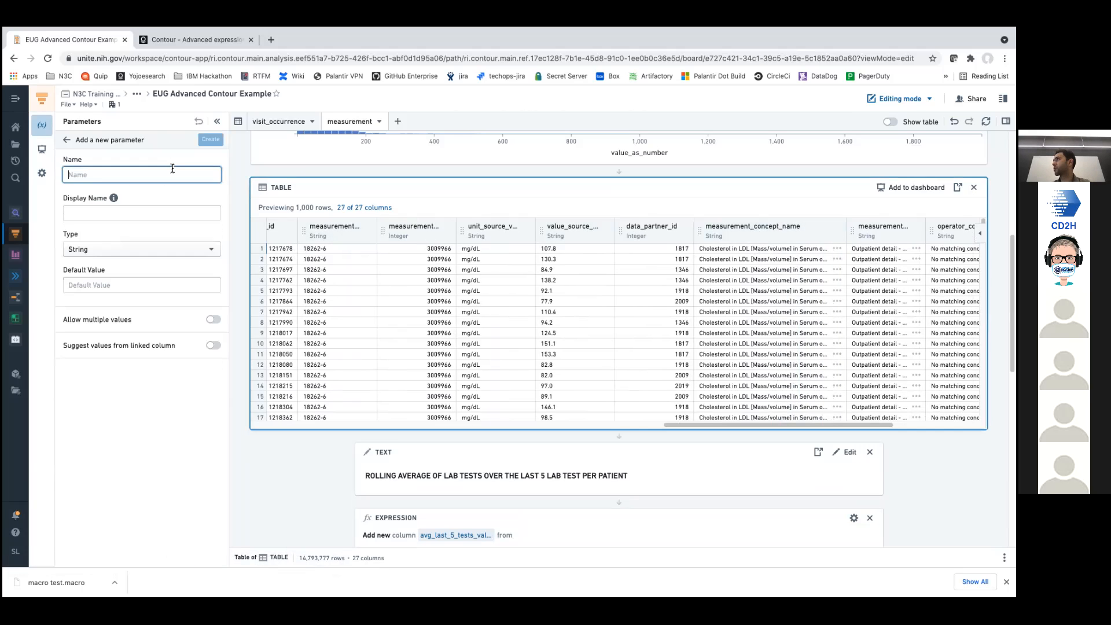
text(lab_test_type)
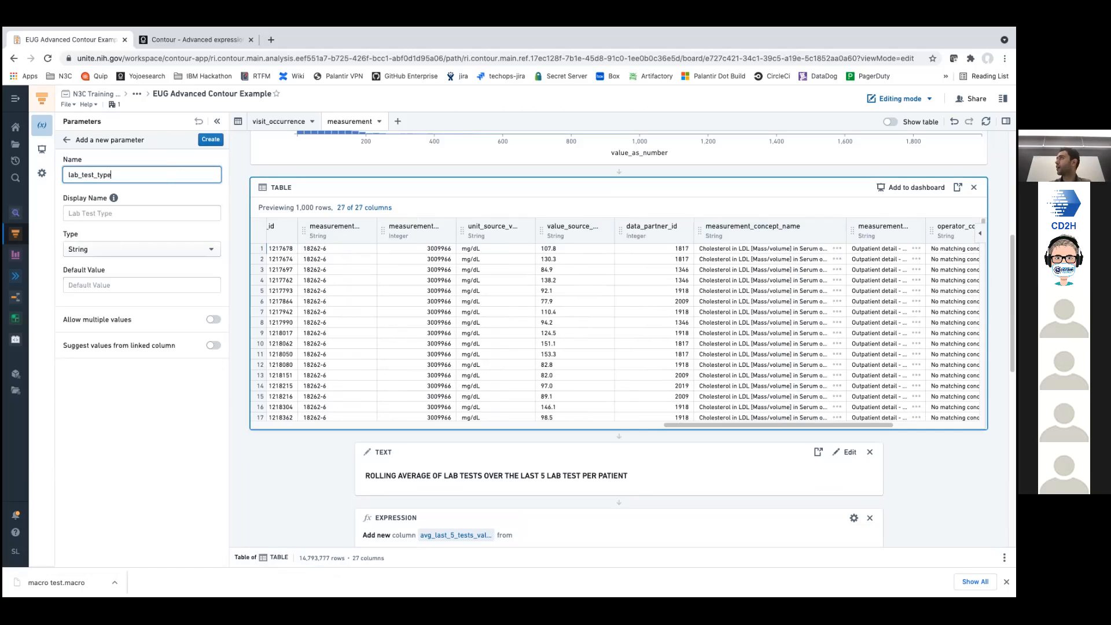
key(Tab)
key(Tab)
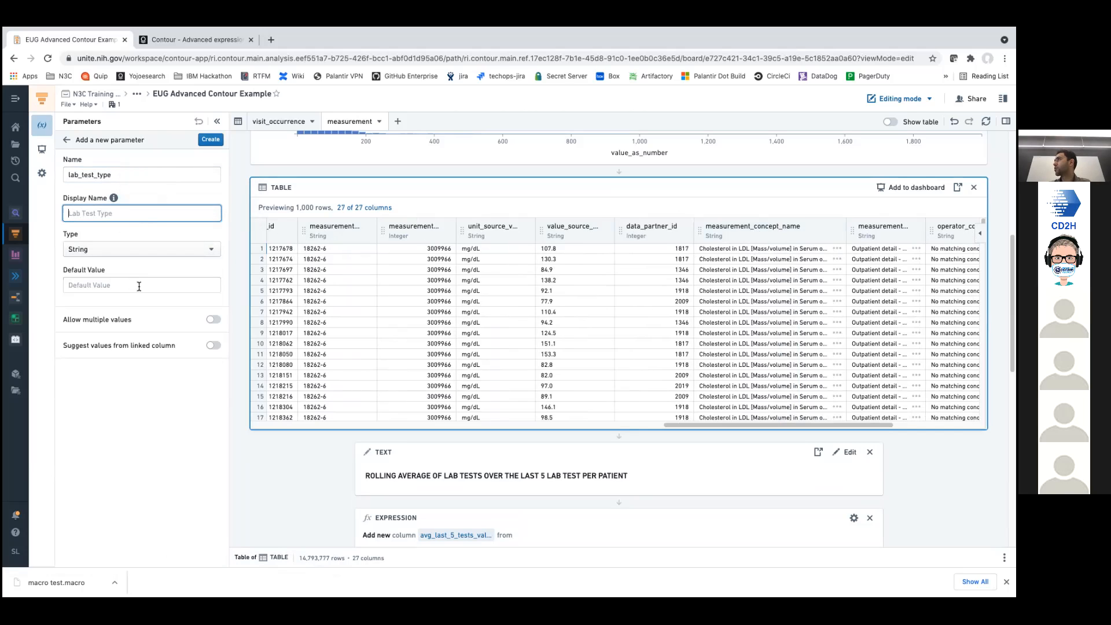
- Allow multiple values for lab_test_type, link its suggestions to measurement_concept_name from the measurement dataset, and create the parameter
click(212, 320)
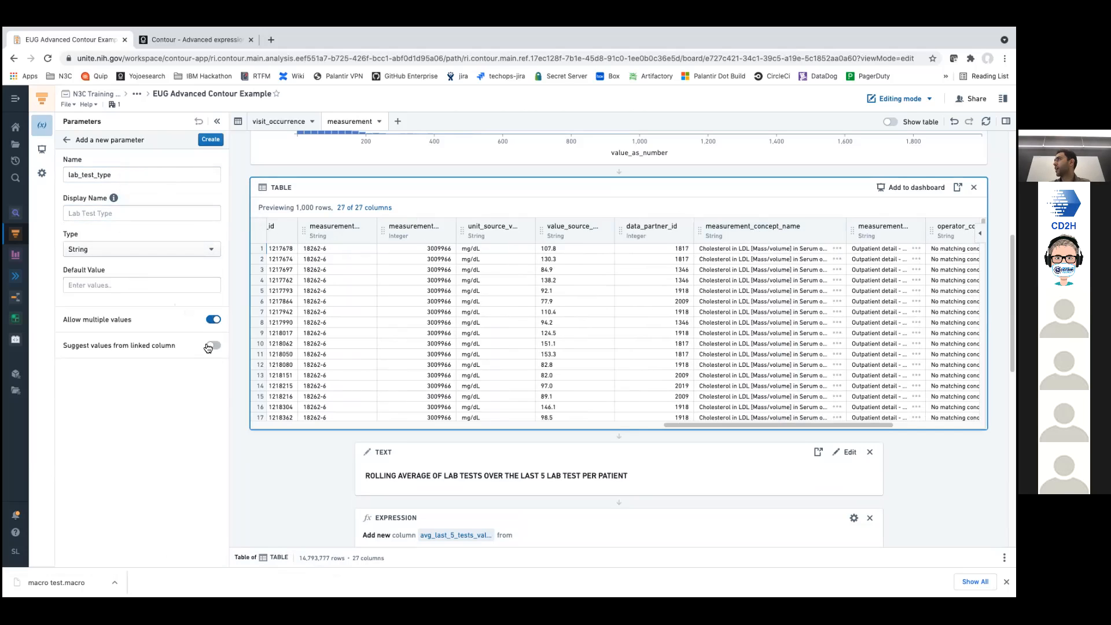
click(212, 345)
click(206, 366)
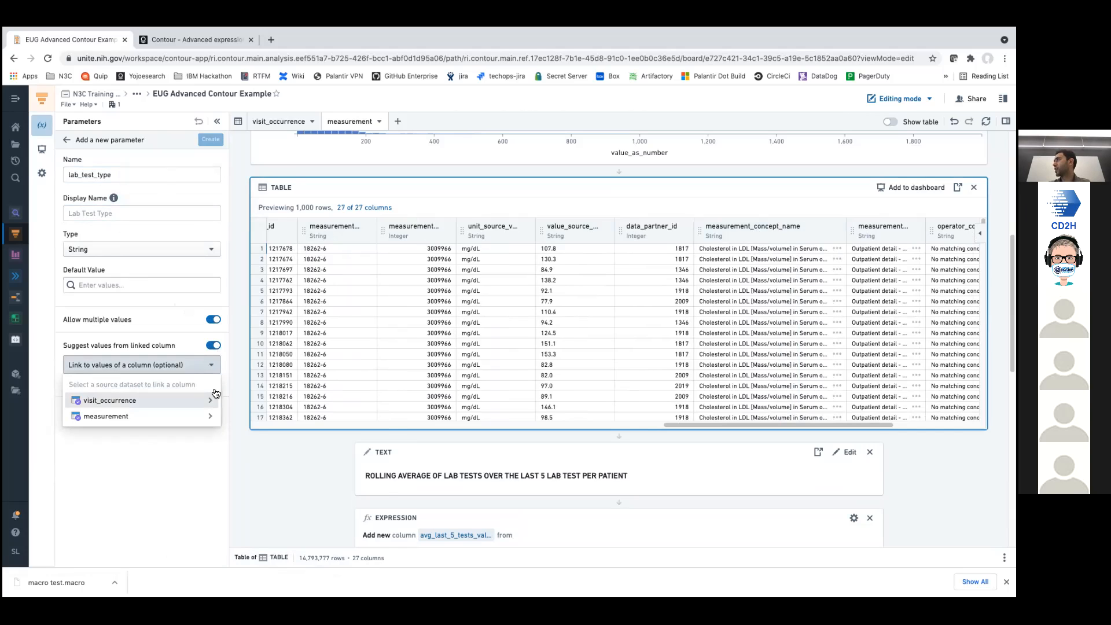
mouse_move(195, 416)
text(concept_name)
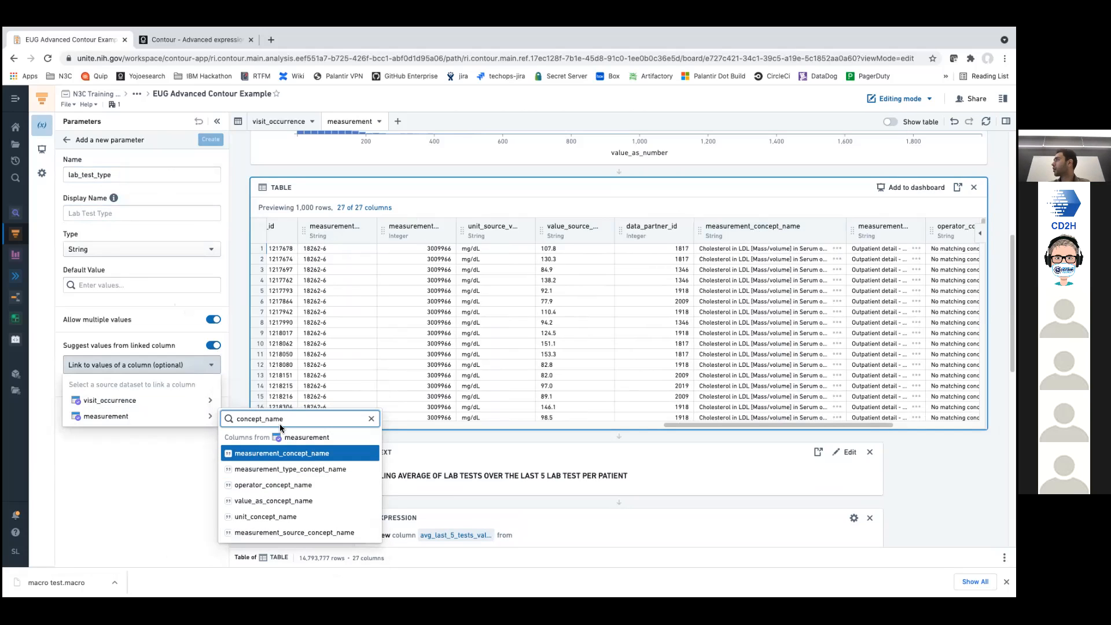
click(272, 454)
click(212, 142)
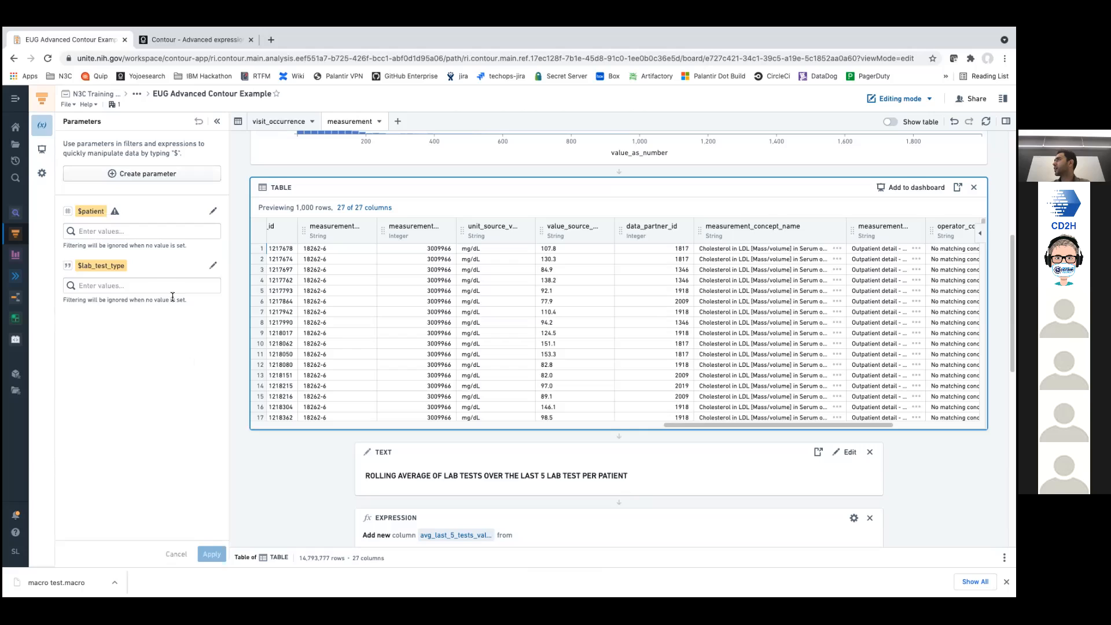
- Set lab_test_type's default to "Cholesterol in LDL [Mass/volume] in Serum or Plasma by Direct assay", copied from the measurement table, and save the parameter
click(761, 266)
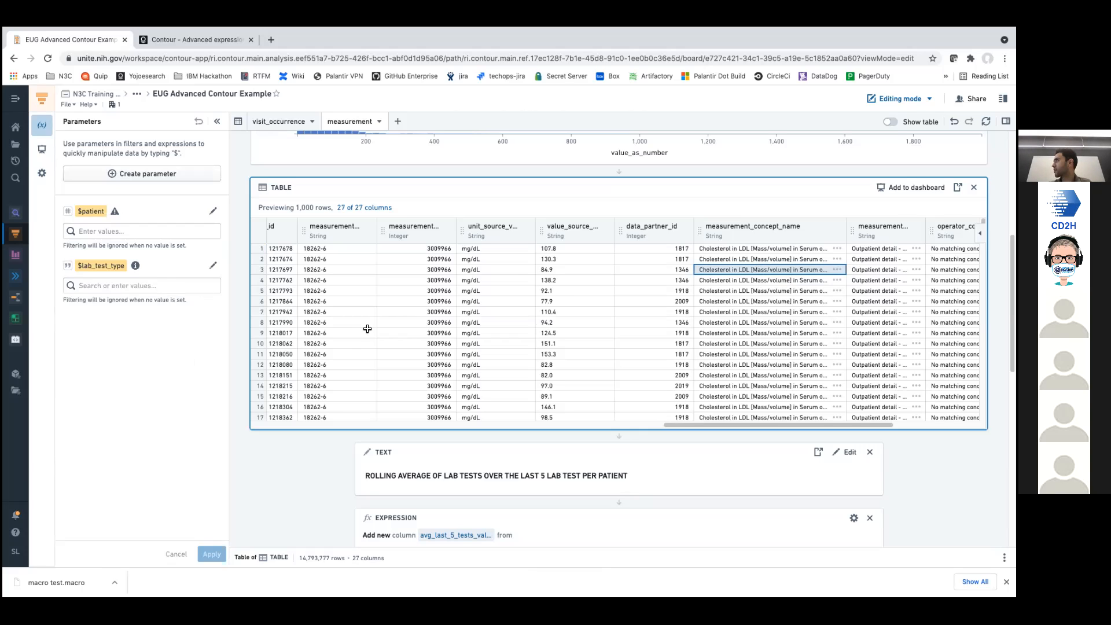
click(183, 285)
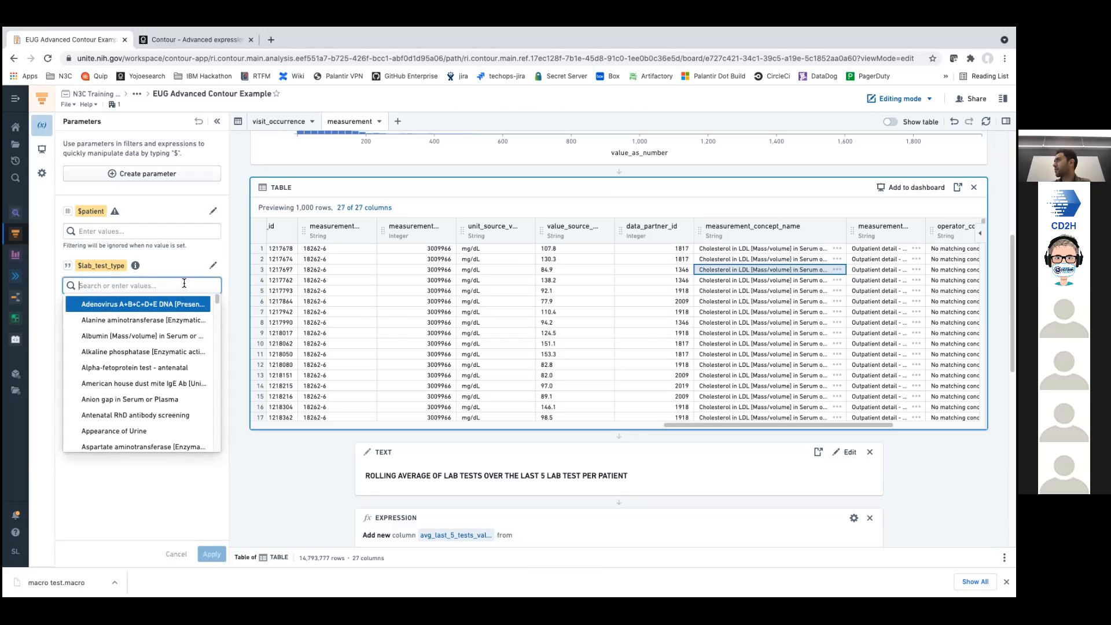
click(212, 265)
click(142, 213)
click(112, 287)
text(Cholesterol in LDL [Mass/volume] in Serum or Plasma by Direct assay)
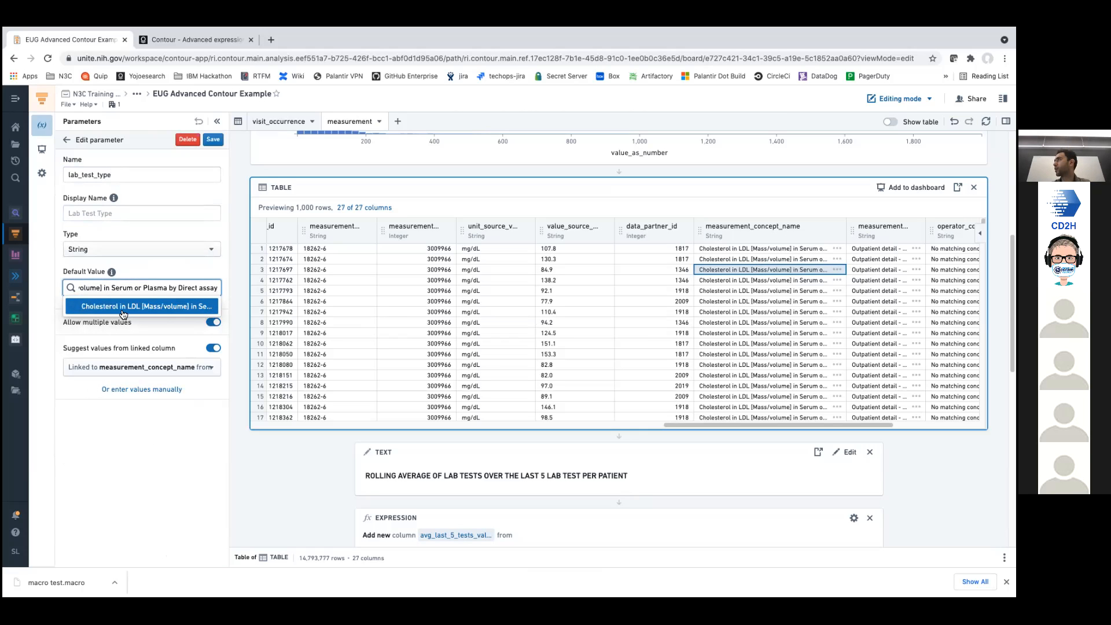
click(124, 308)
click(47, 303)
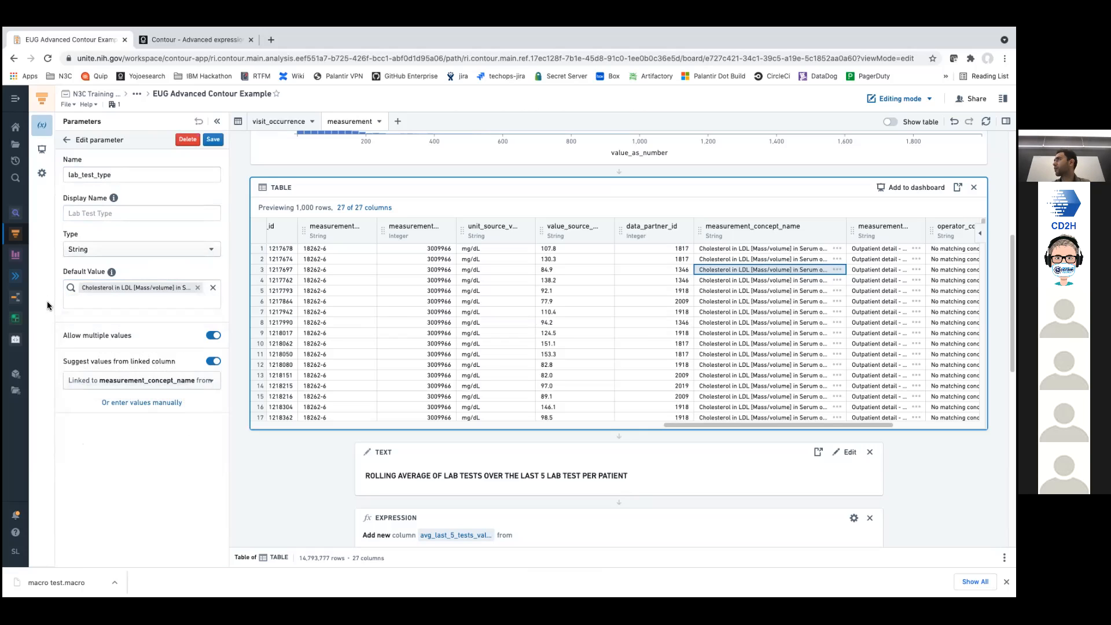
click(213, 140)
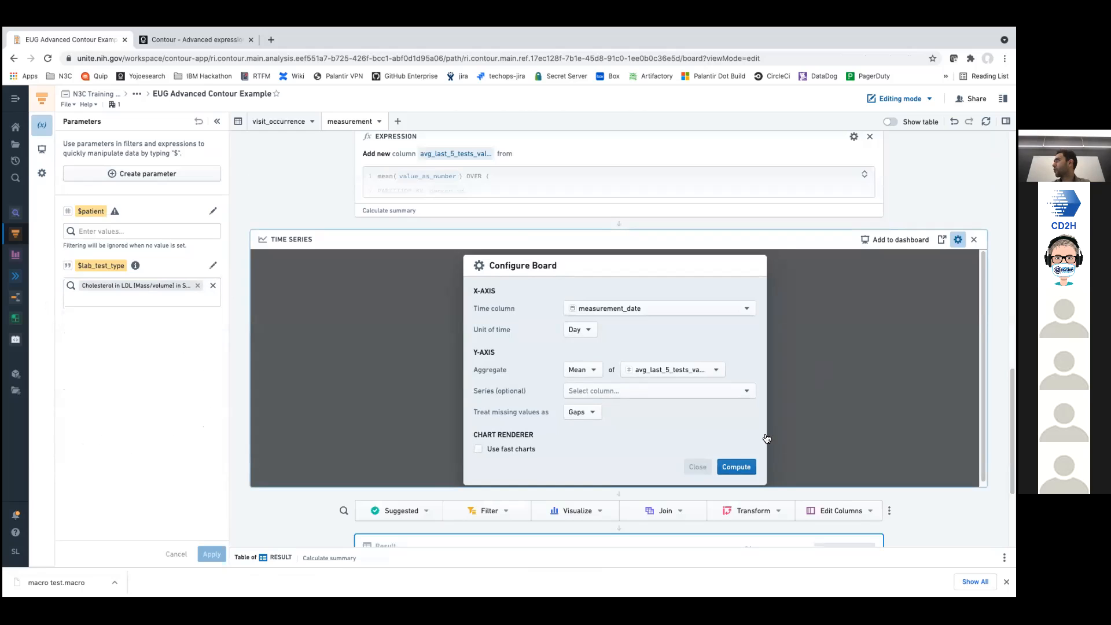
- Compute the time series of mean avg_last_5_tests_value by day and insert a Filter board between the expression and the time series
click(750, 467)
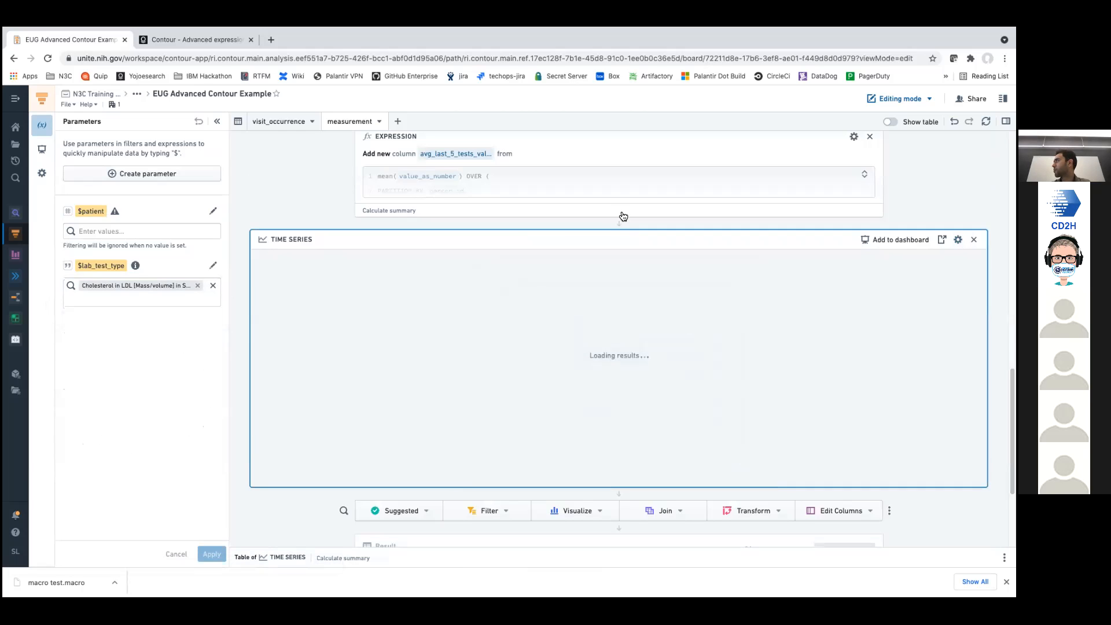
click(620, 224)
text(filter)
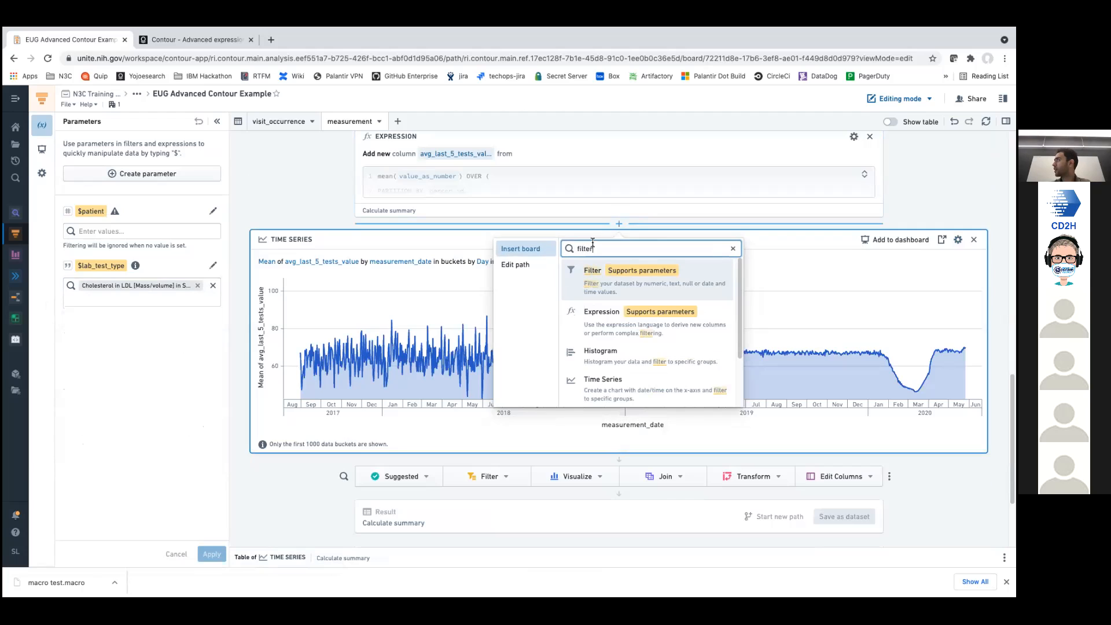
click(592, 277)
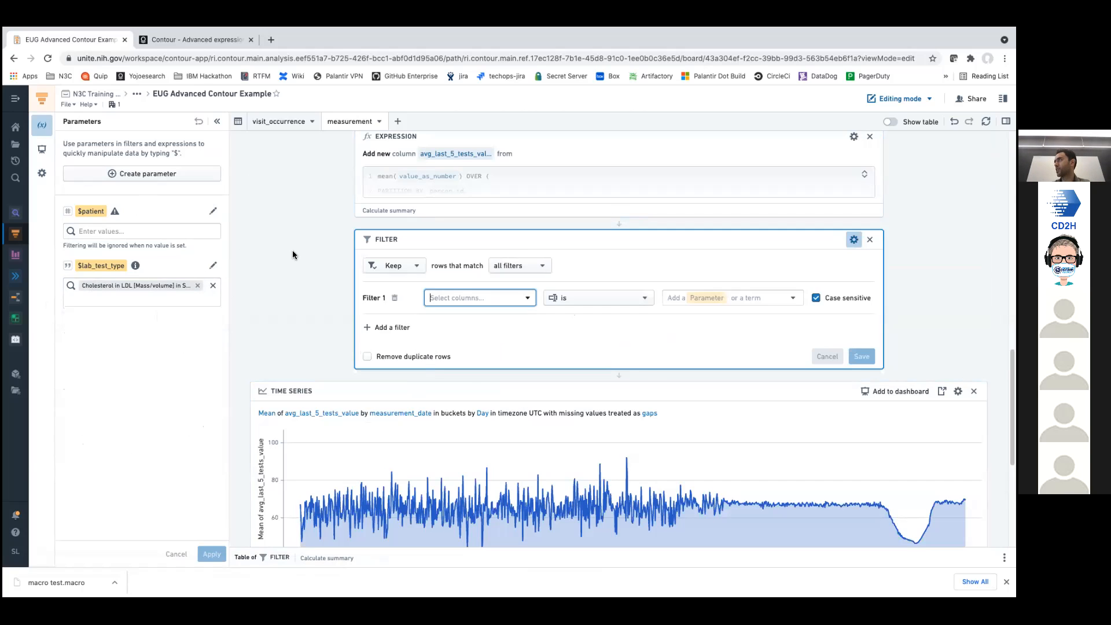
- Set the new board's first filter to keep rows where person_id equals the $patient parameter
text(pe)
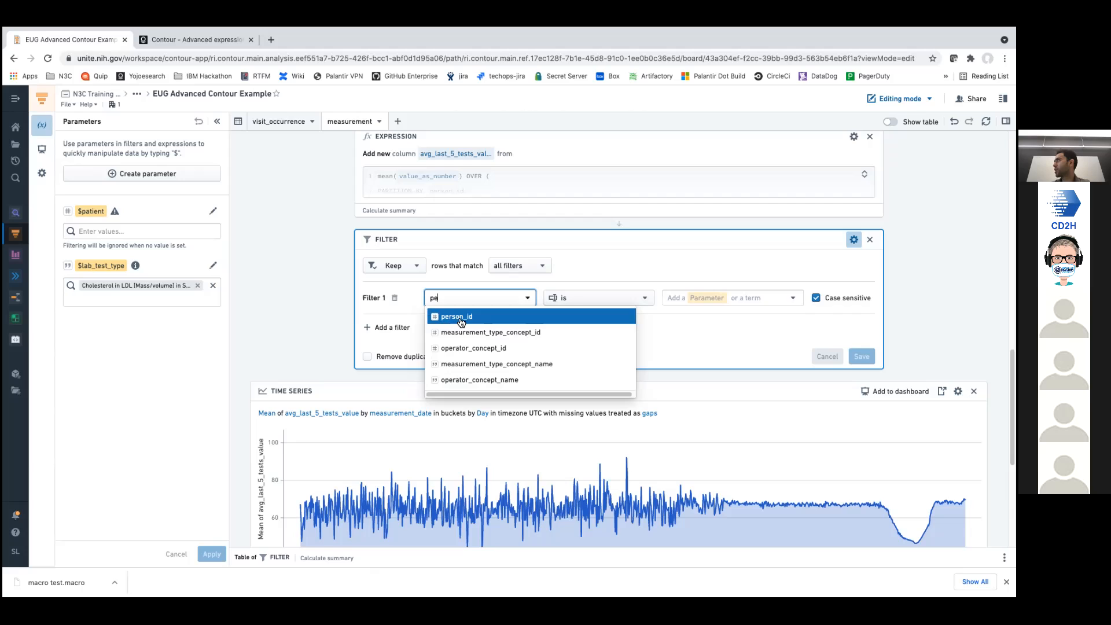
click(478, 316)
click(704, 297)
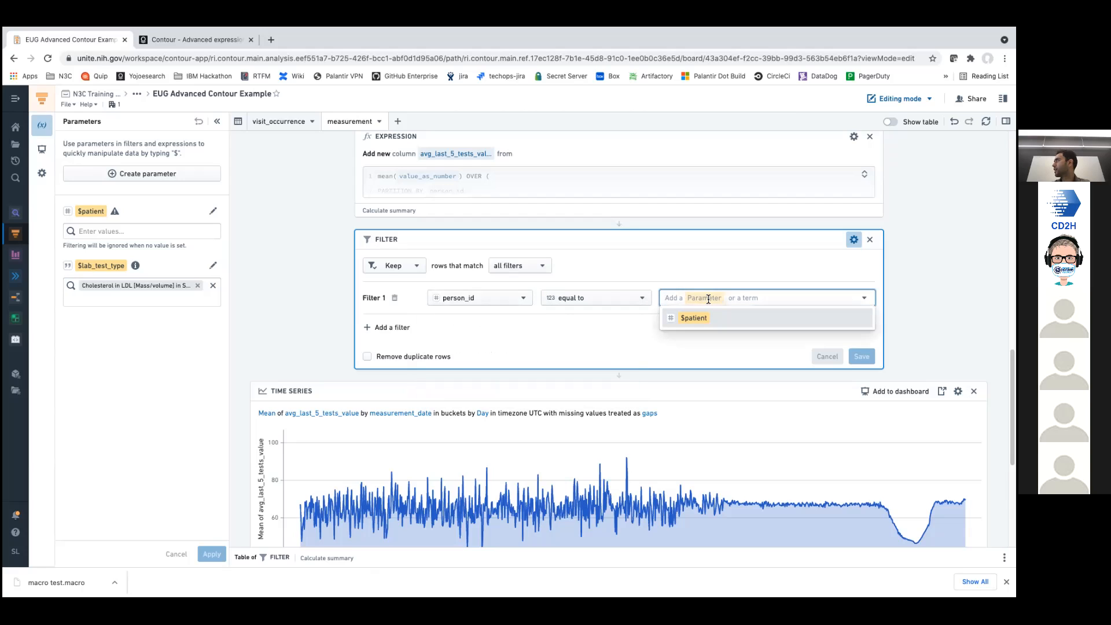
click(696, 319)
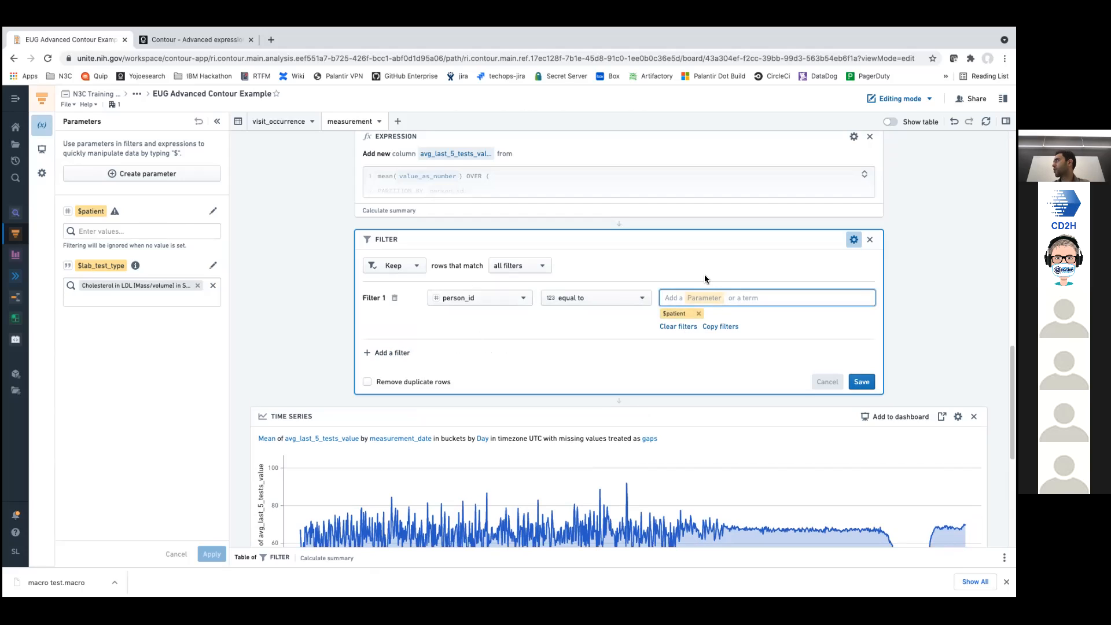
- Add a second filter keeping rows where measurement_concept_name is the $lab_test_type parameter, and save the Filter board
click(392, 353)
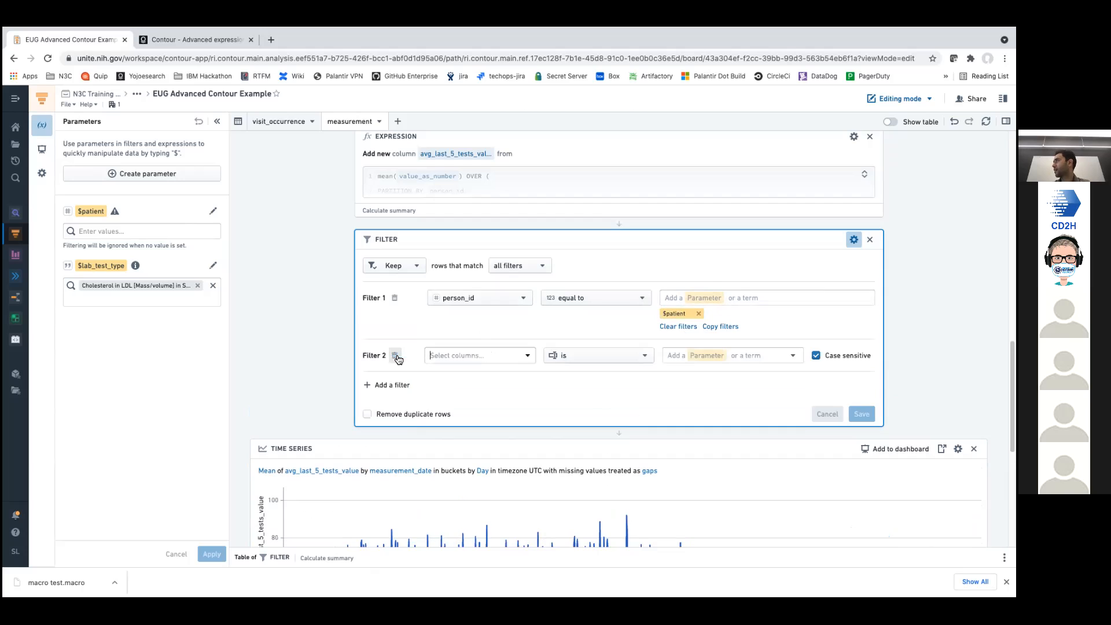
click(455, 351)
text(me)
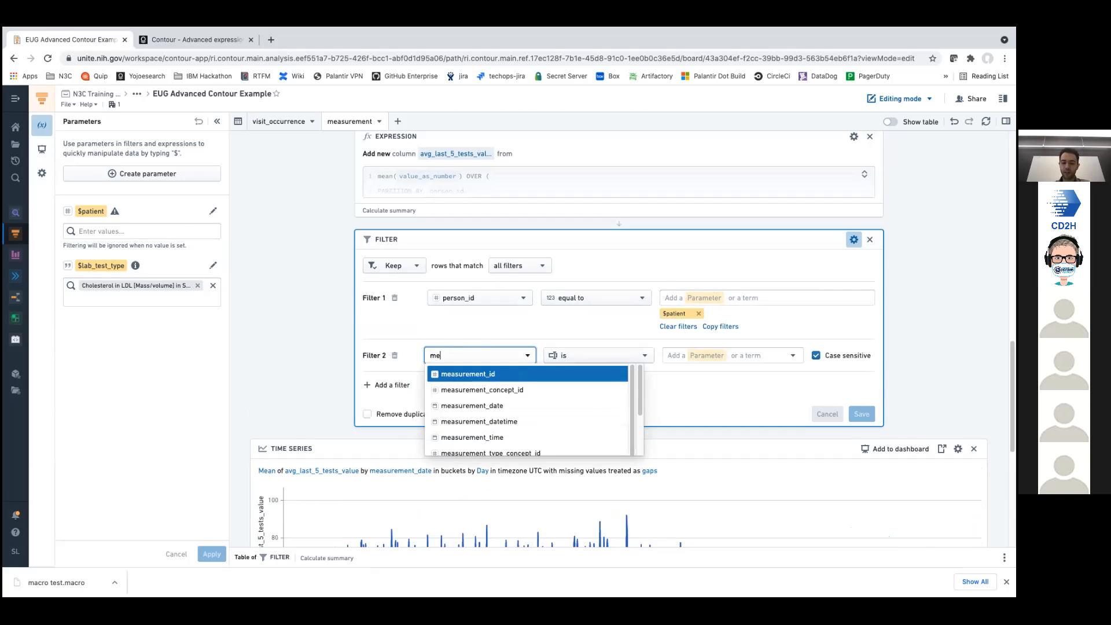
key(BackSpace)
text(c)
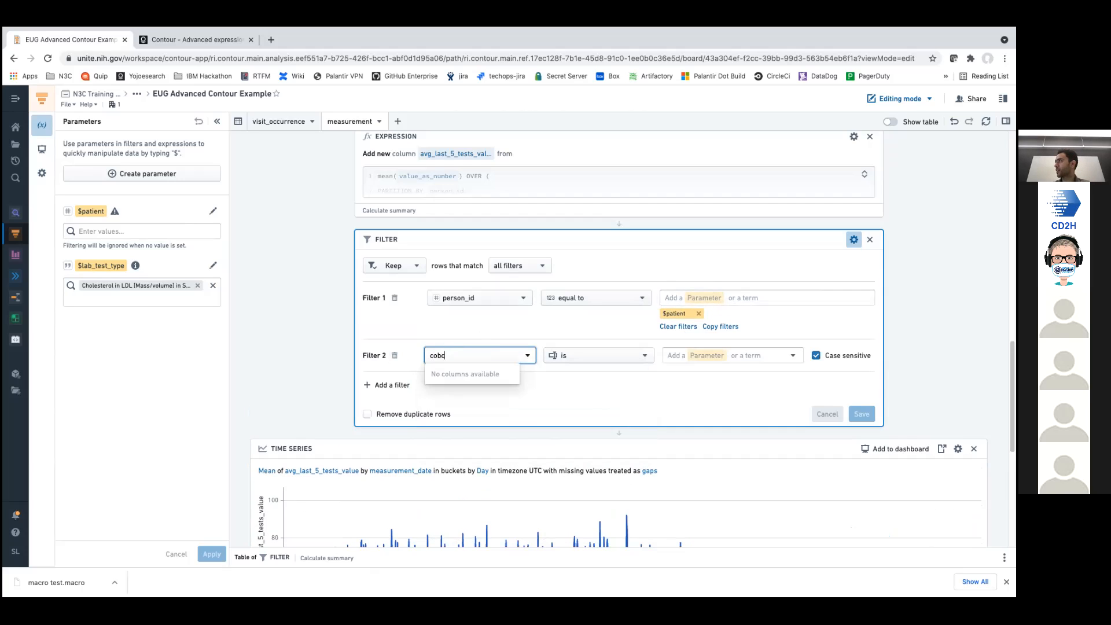
text(oncept_name)
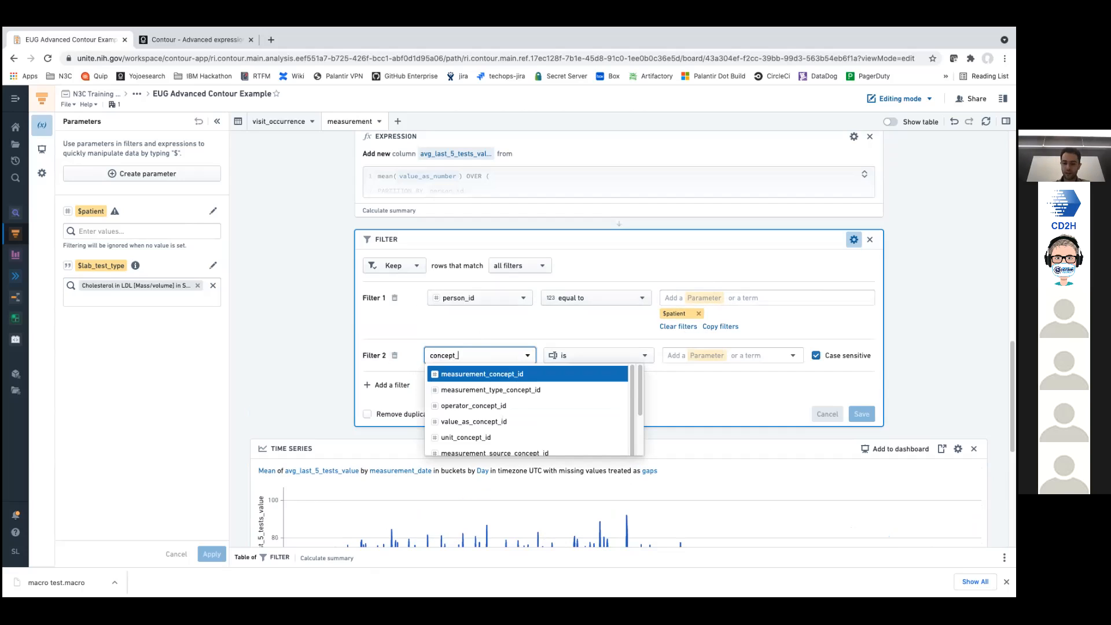
click(453, 375)
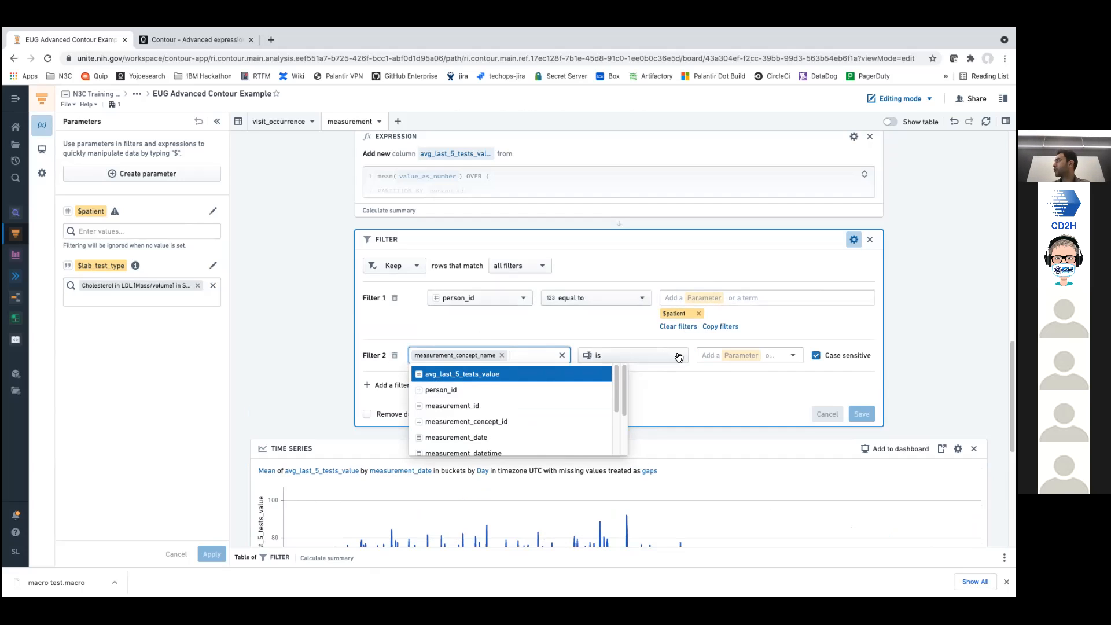
click(720, 358)
click(734, 394)
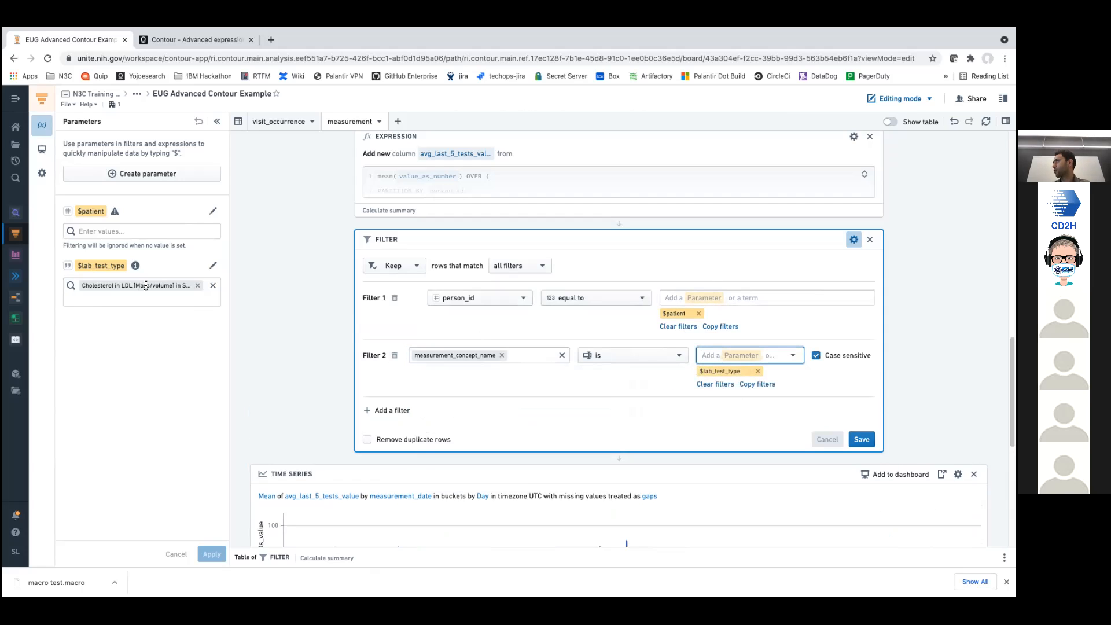
click(861, 439)
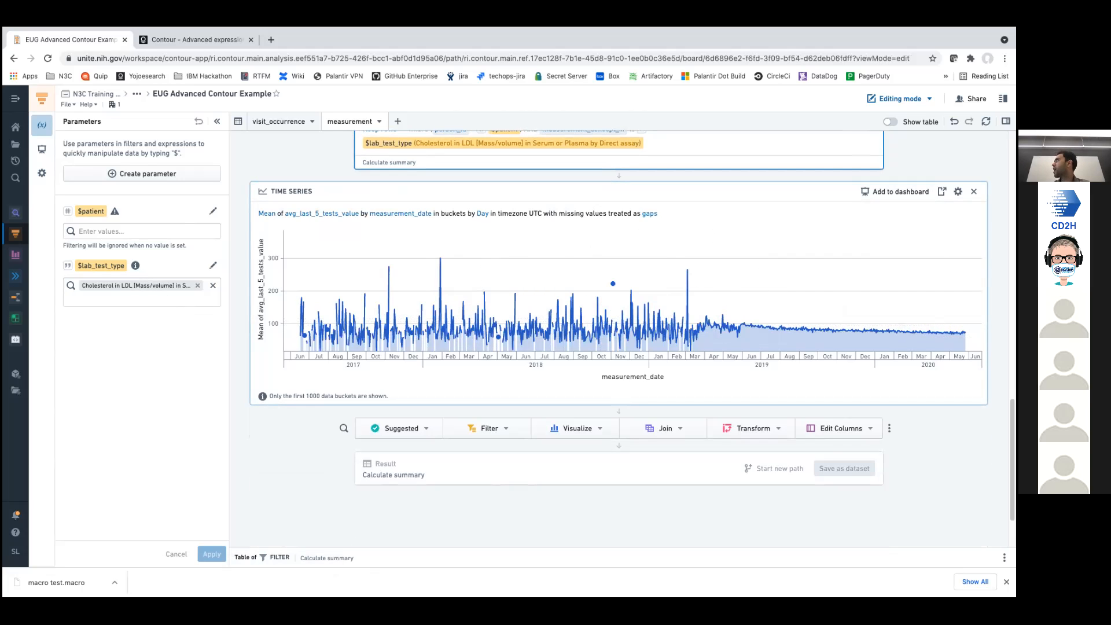
- Compute the distribution board as a count over 100 linear buckets of value_as_number
scroll(780, 173, up, 15)
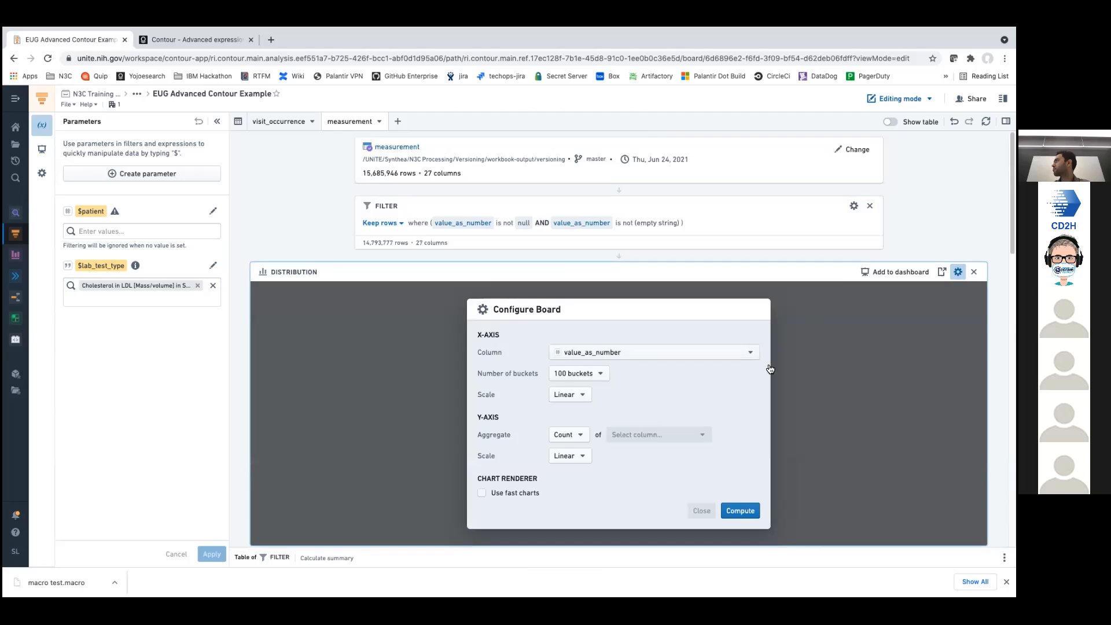
click(740, 511)
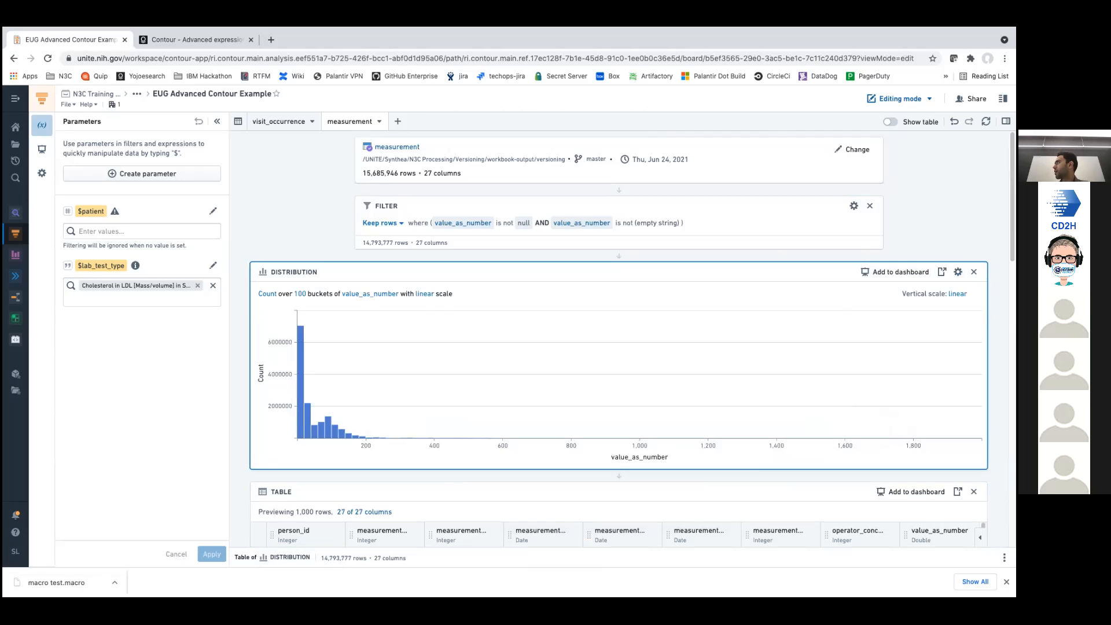
scroll(844, 211, down, 2)
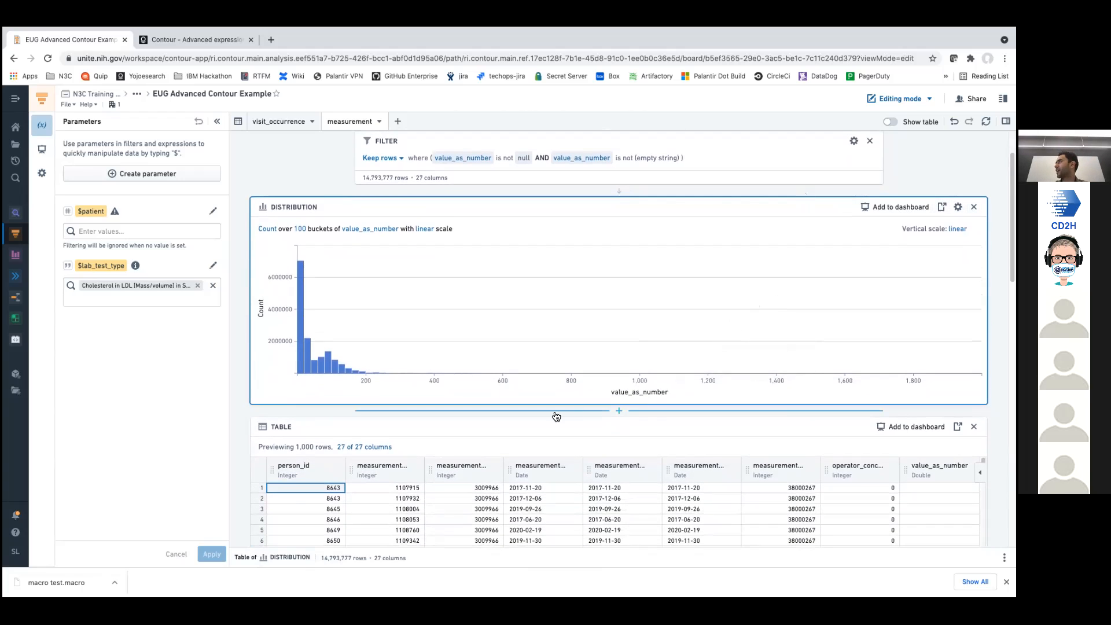
scroll(636, 408, down, 1)
- Add the time series chart to the dashboard with the title "Time series of specified lab test for specified person"
scroll(634, 390, down, 10)
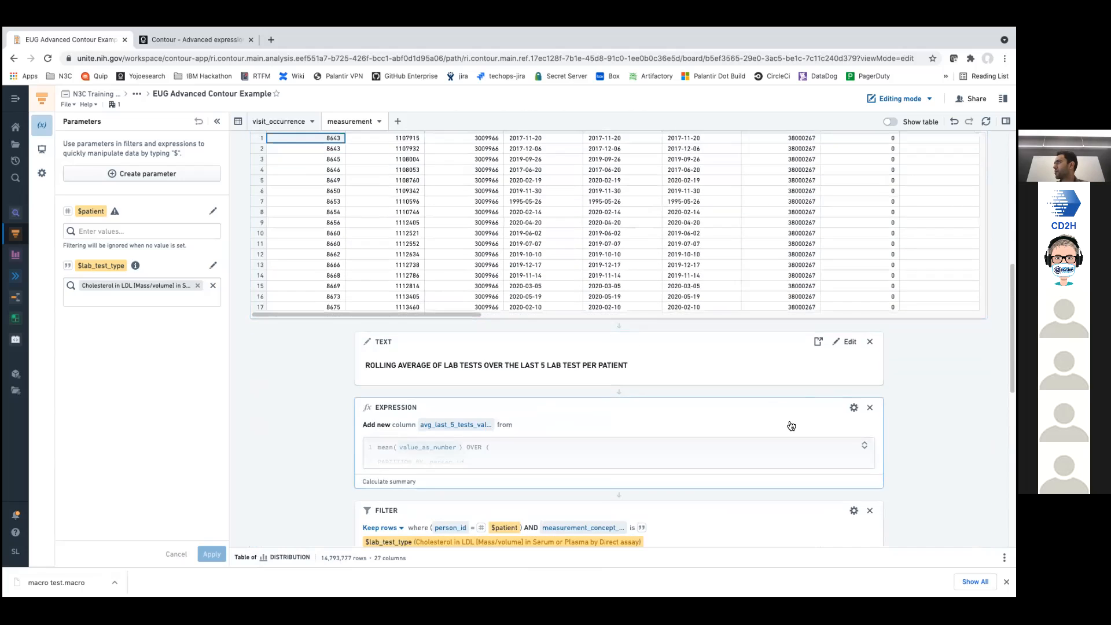
scroll(884, 405, down, 3)
scroll(885, 405, down, 7)
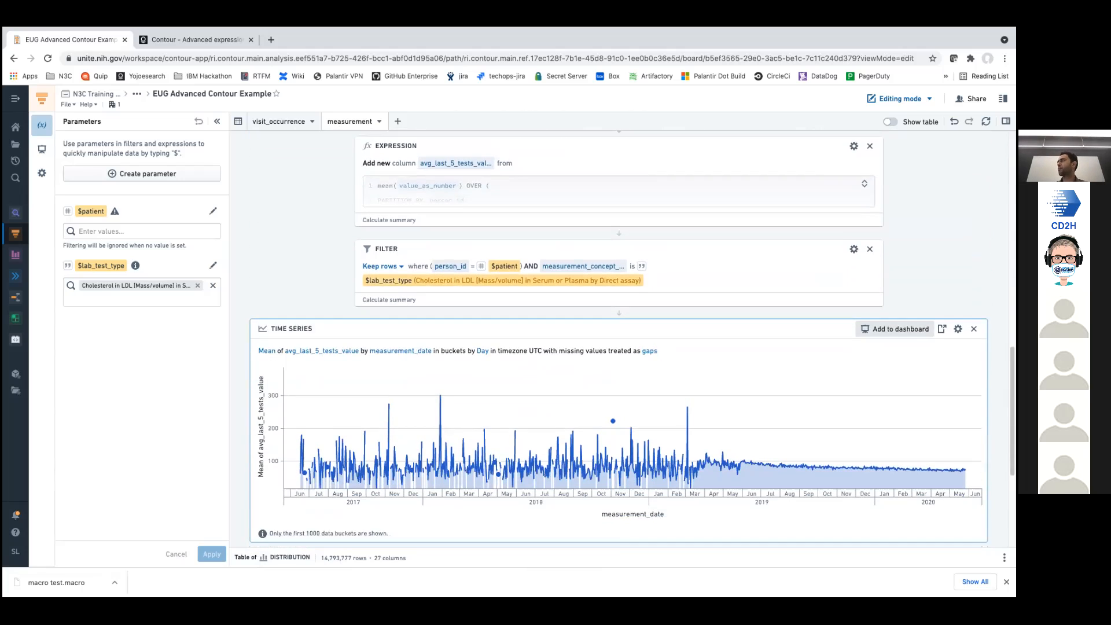
scroll(885, 370, down, 1)
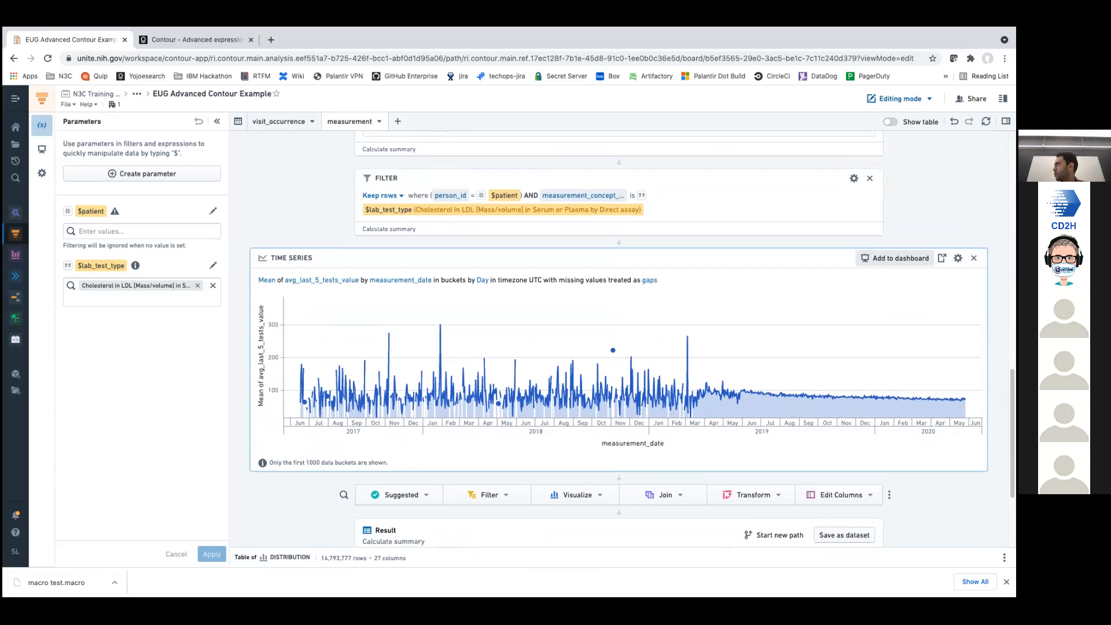
click(900, 258)
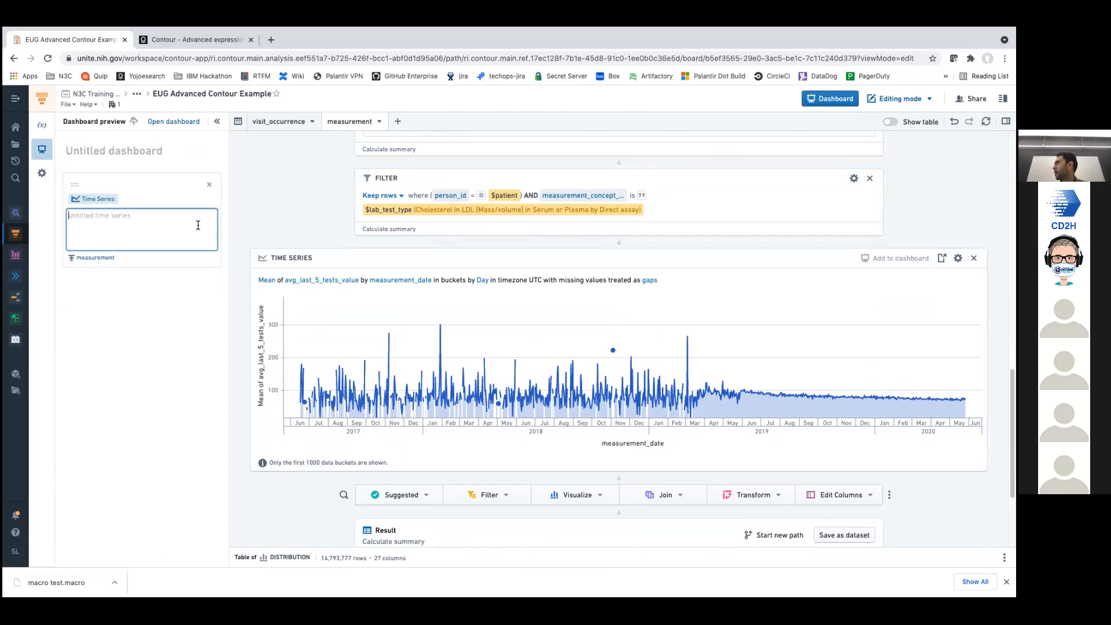
text(Timeds)
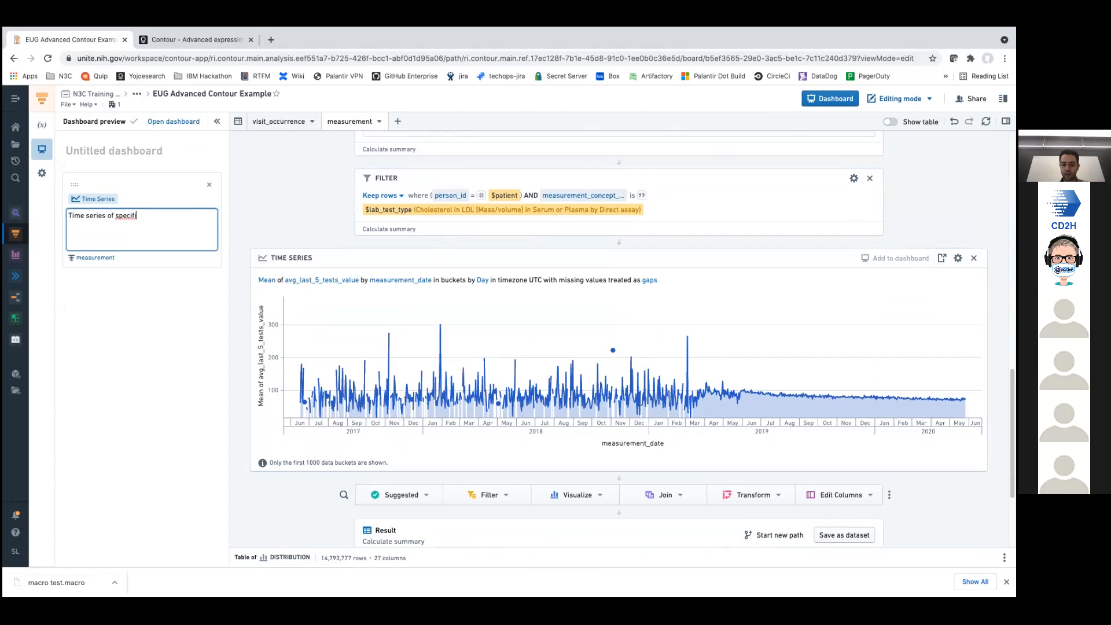
text(lab test)
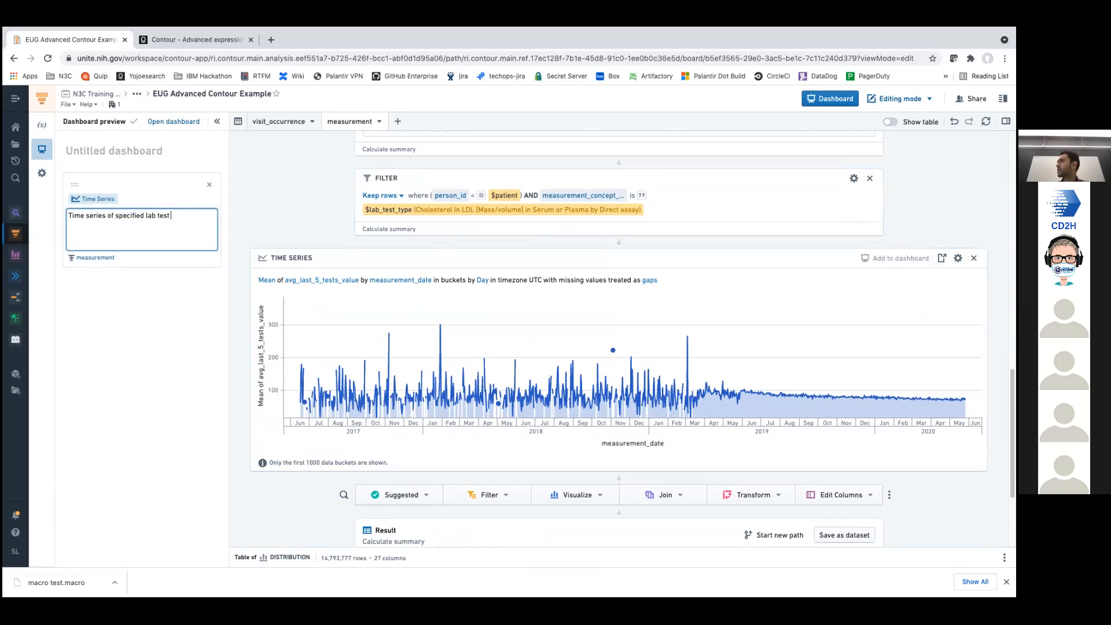
text( for specified person)
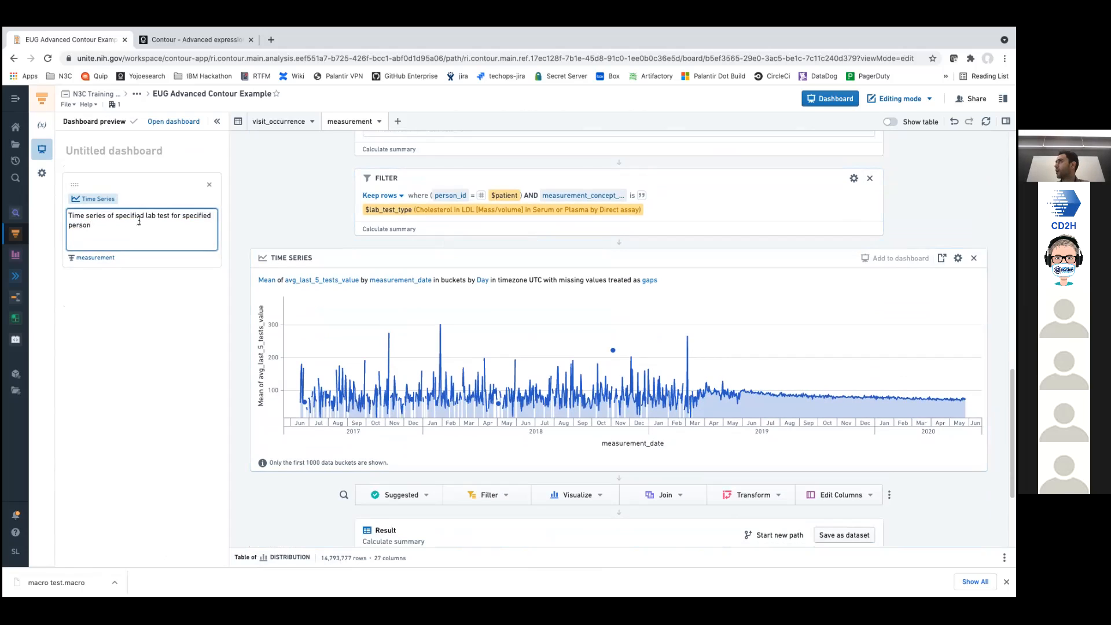
click(132, 194)
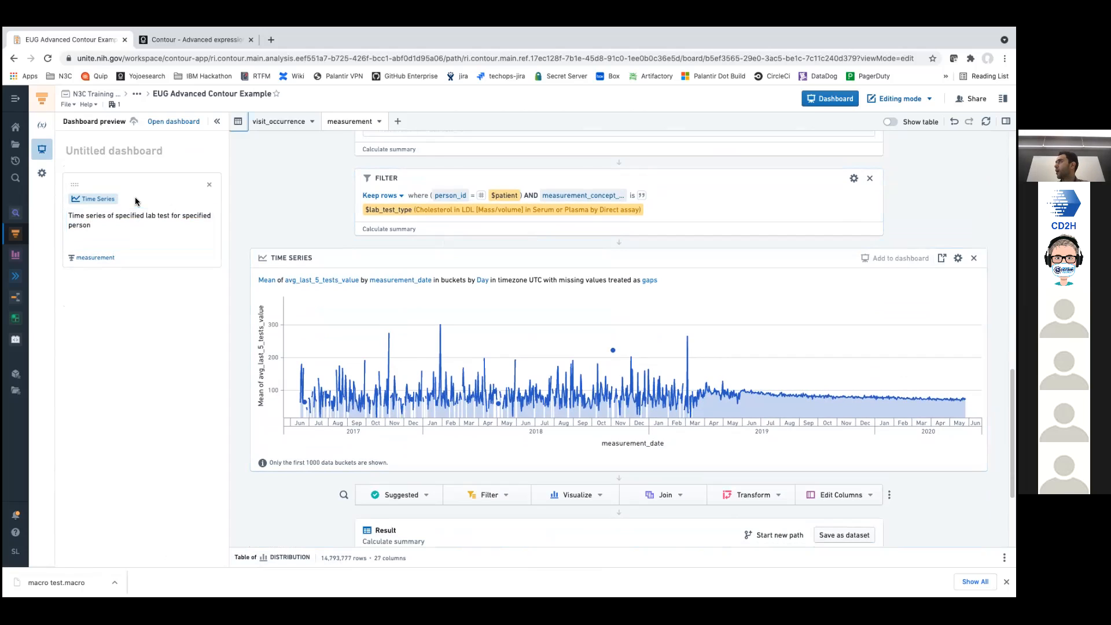
- Title the dashboard "EUG Test Dashboard"
click(137, 149)
text(EUF Test Dashboard)
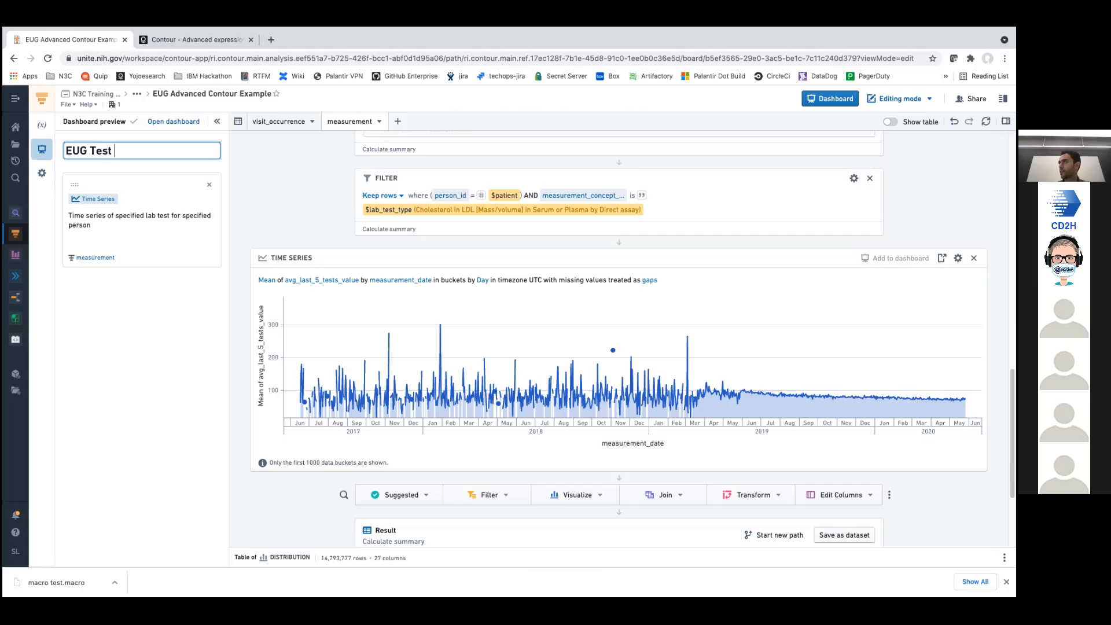
key(Return)
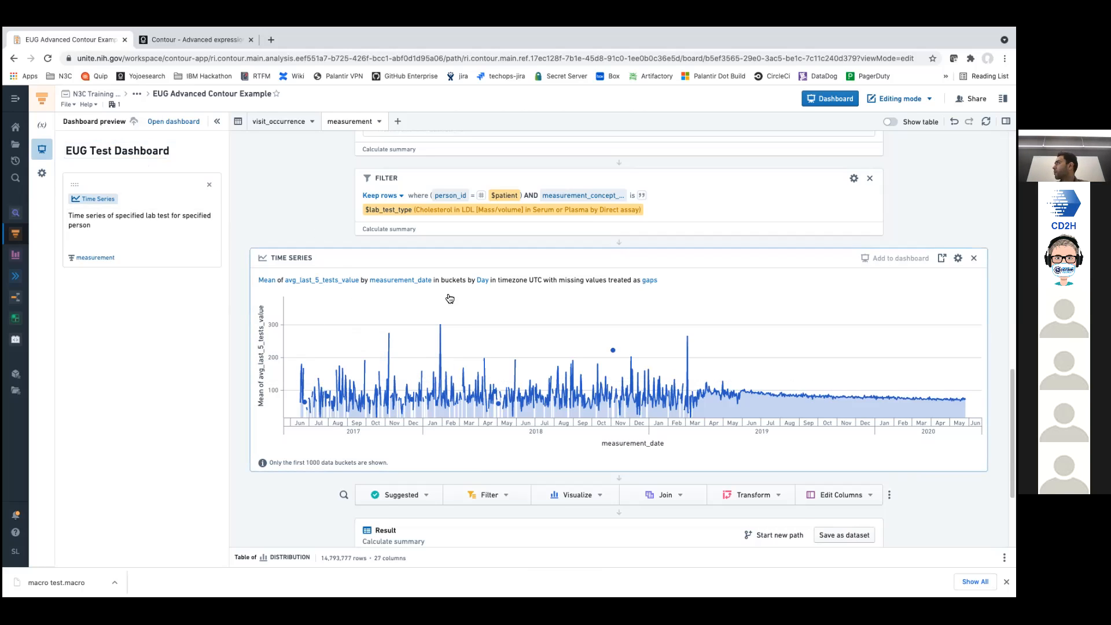
- Open the dashboard and apply Antenatal RhD antibody screening as the Lab Test Type parameter value
scroll(518, 386, down, 2)
scroll(512, 389, up, 2)
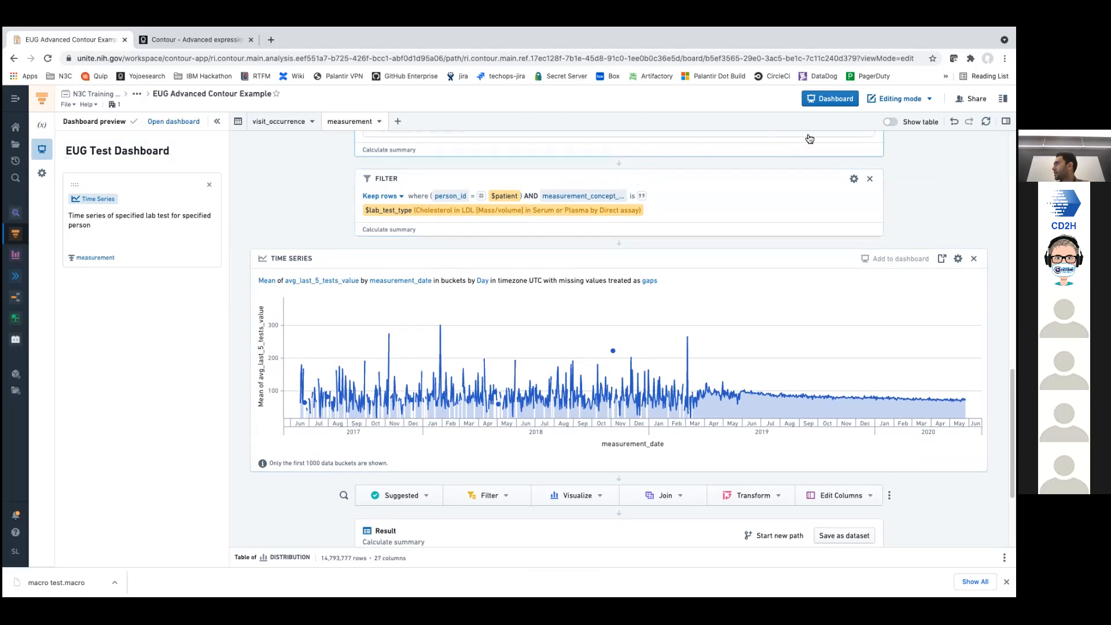
click(844, 102)
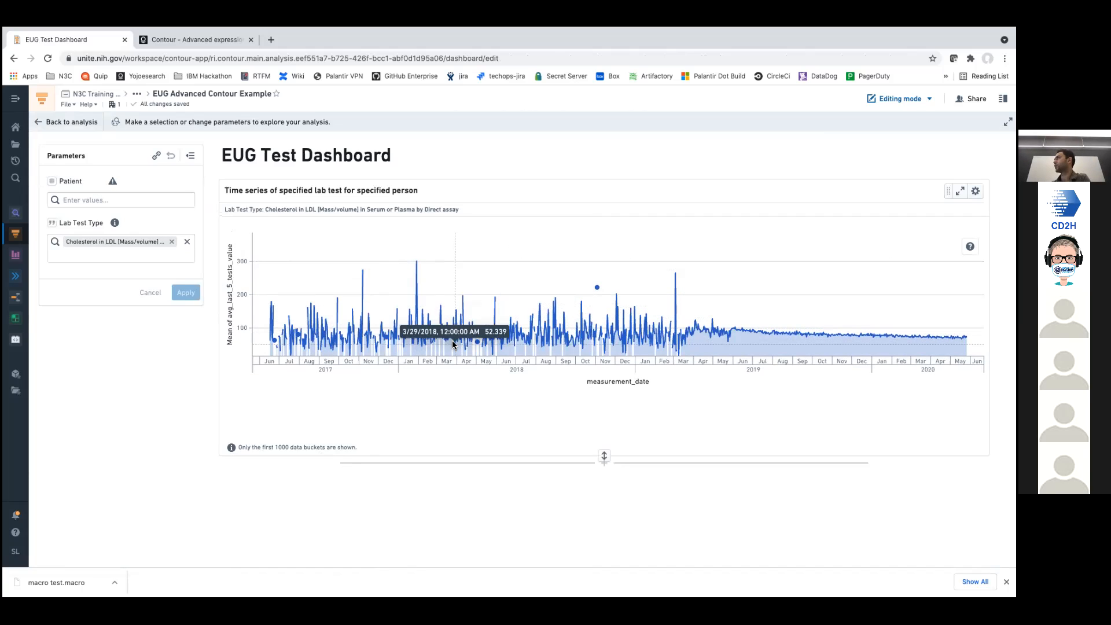
click(171, 241)
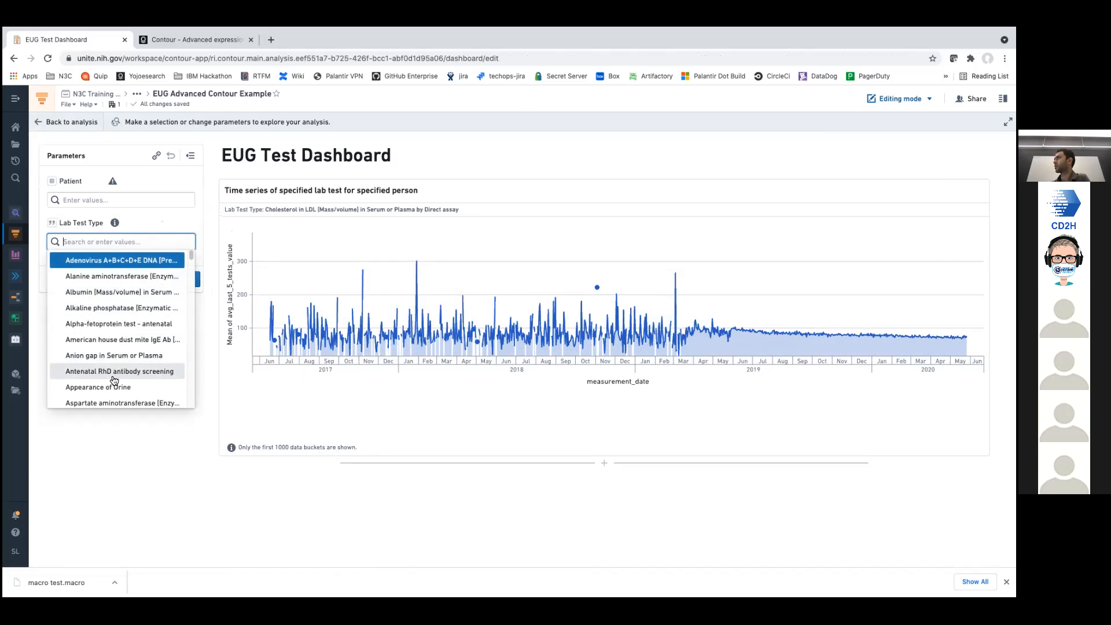
click(94, 372)
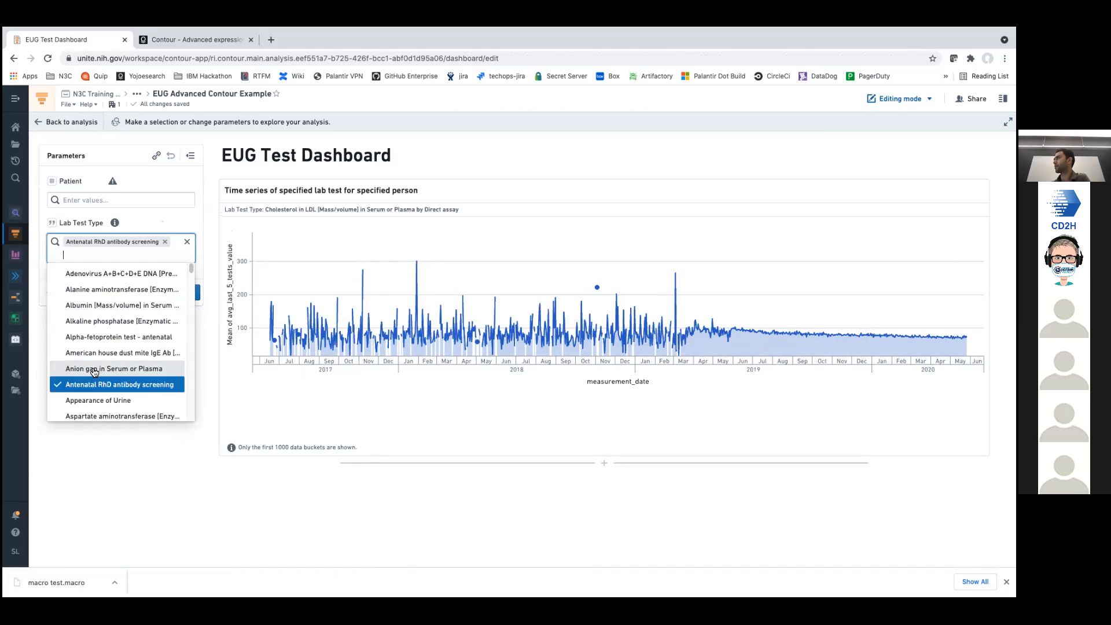
click(107, 489)
click(193, 295)
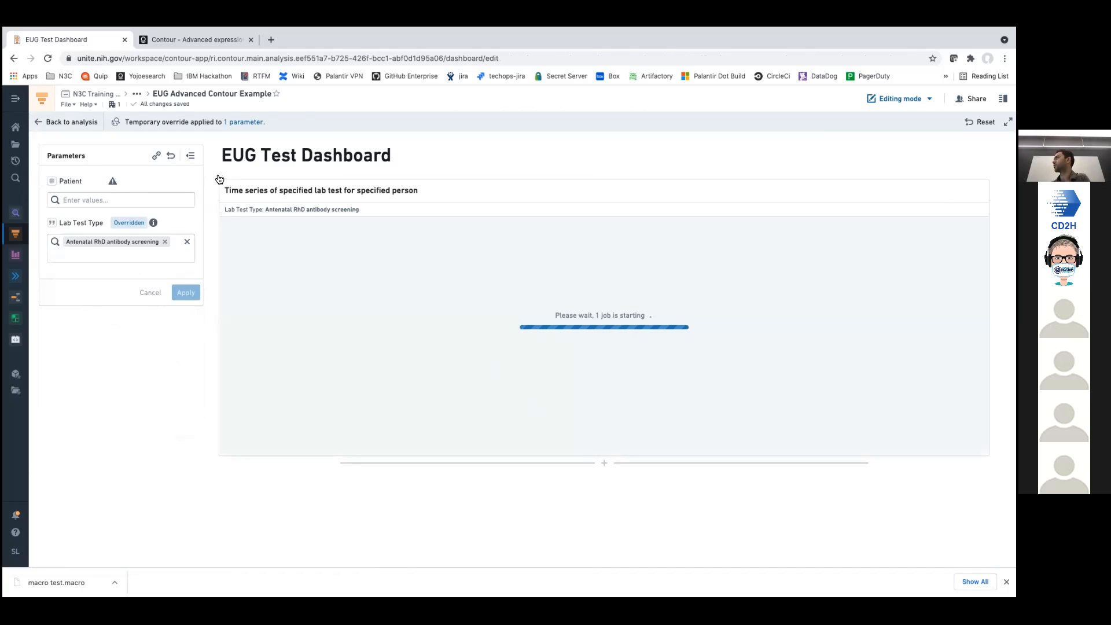
- Add a text block above the time series chart reading "Selected Lab test is" followed by the Lab Test Type parameter
click(109, 201)
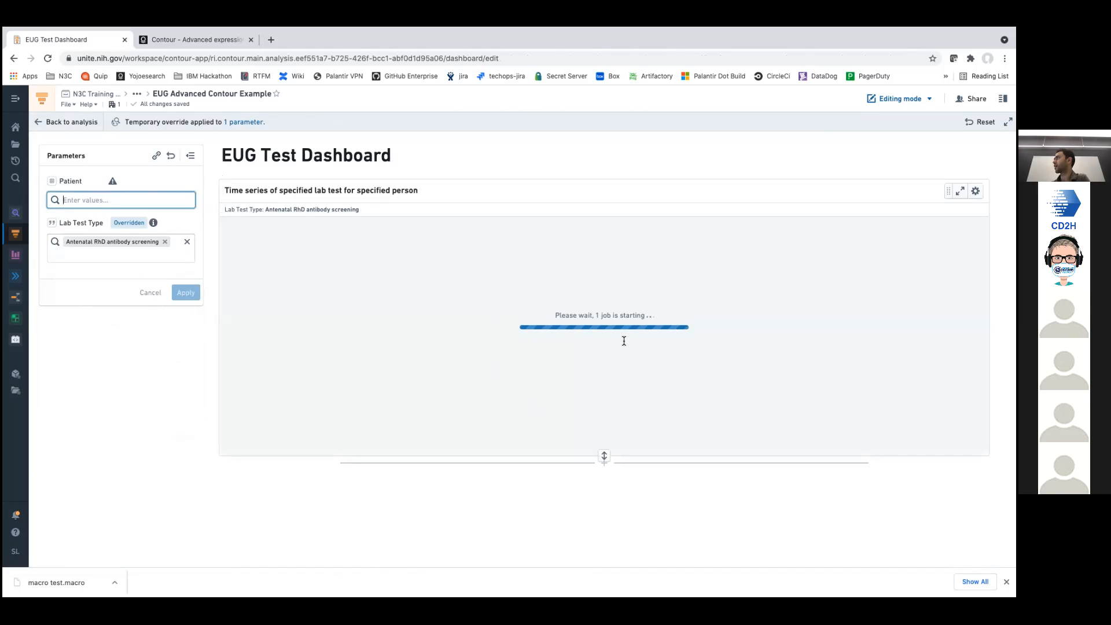
click(603, 173)
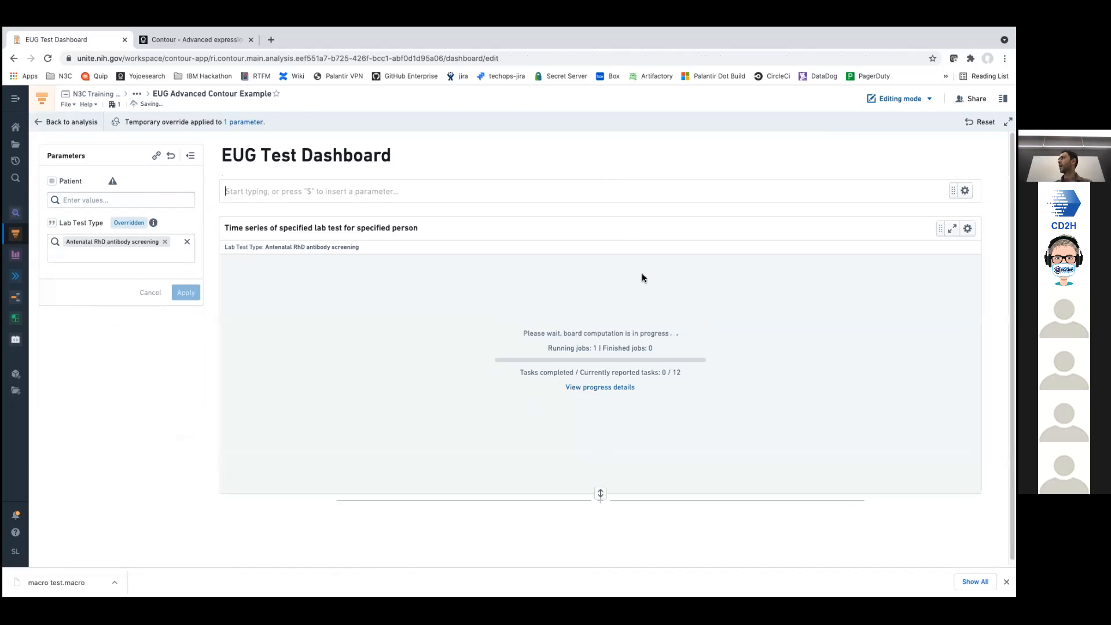
text(Sle)
key(BackSpace)
text(ele)
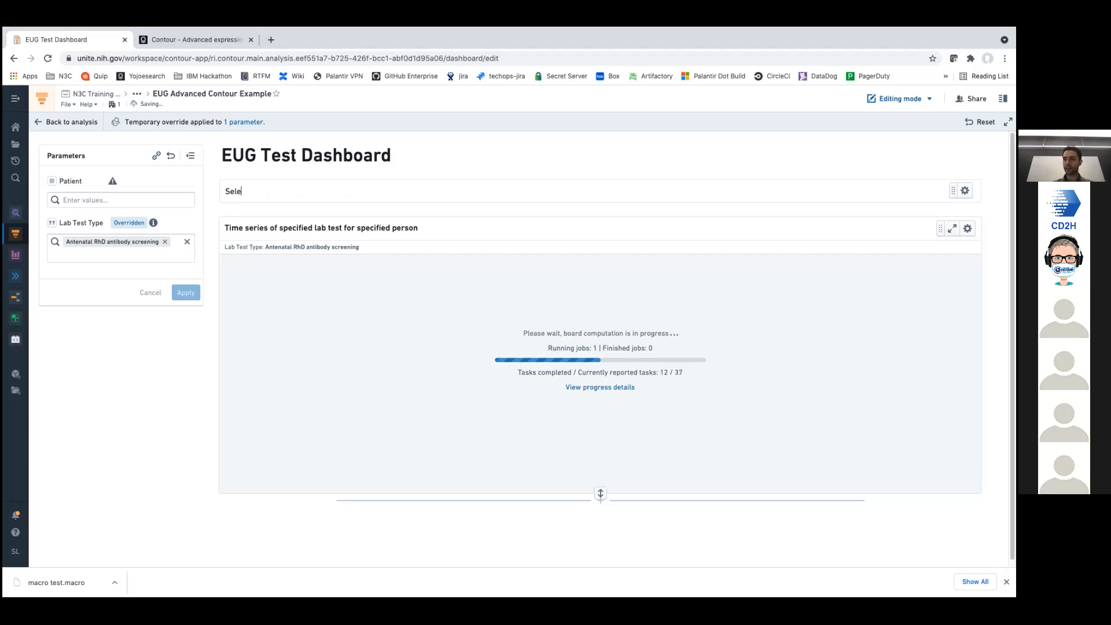
text(cted Lab )
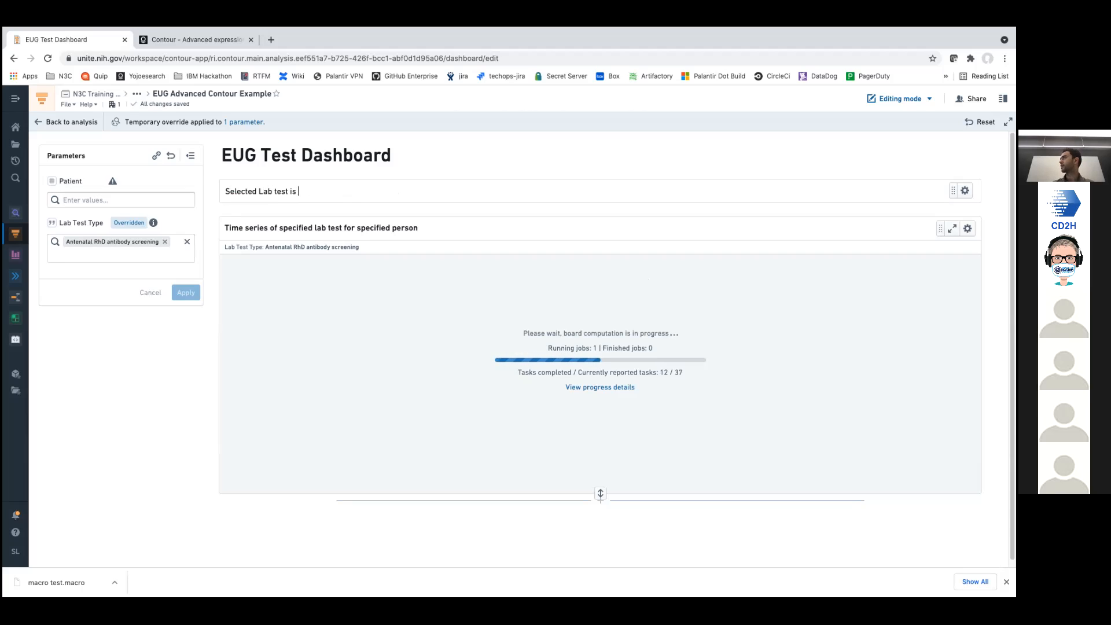
text(test is $)
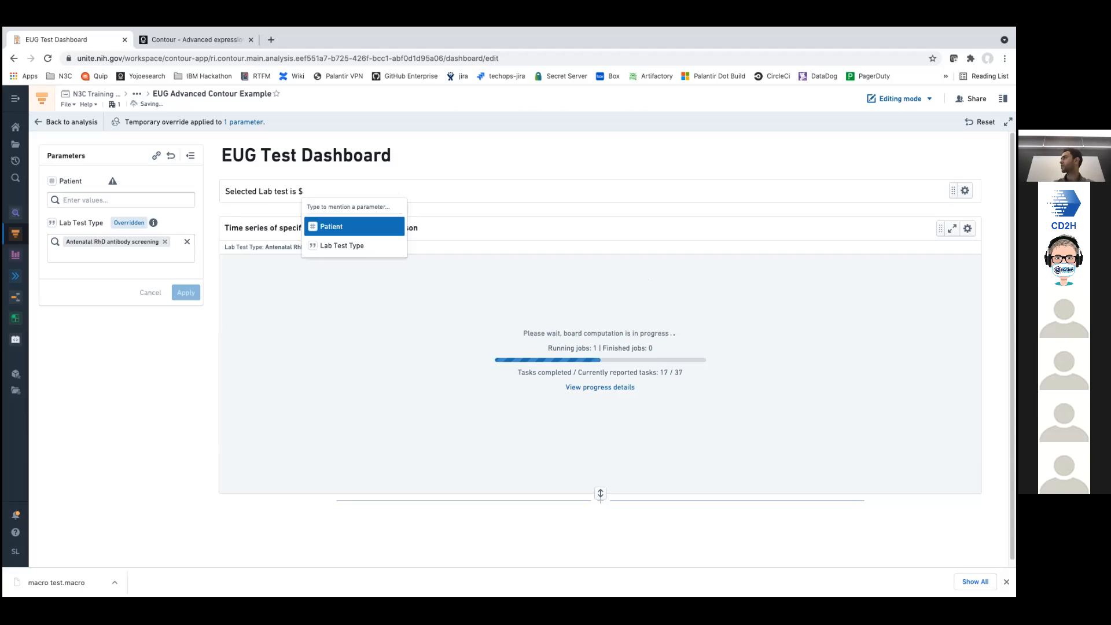
click(358, 246)
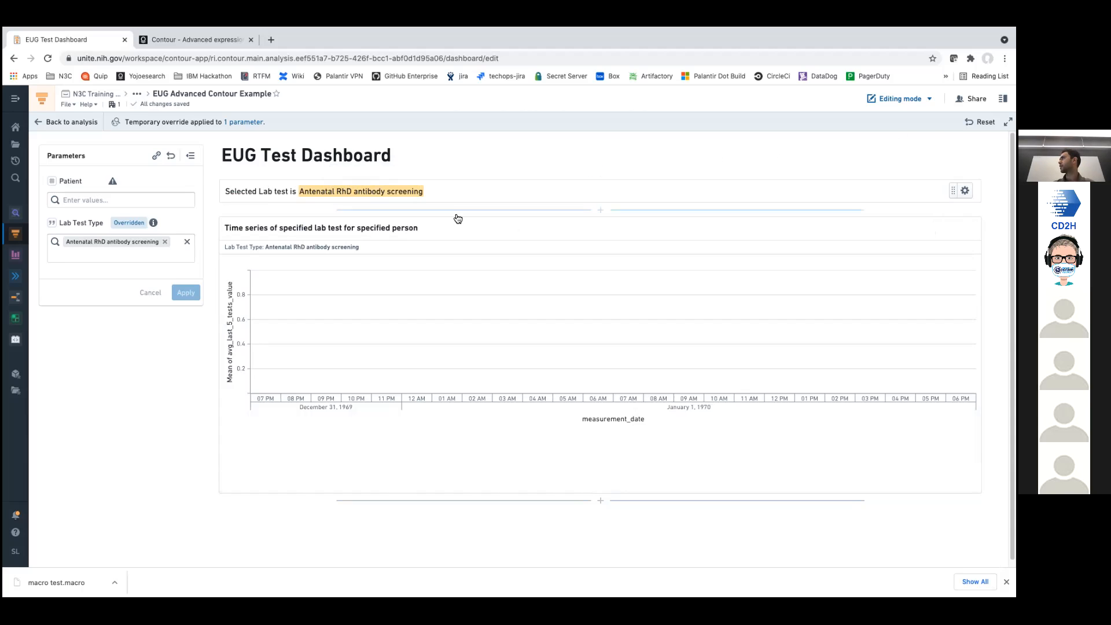
- Replace the Lab Test Type value with Adenovirus A+B+C+D+E DNA [Presence] in Respiratory specimen by NAA with probe detection and apply it
click(161, 251)
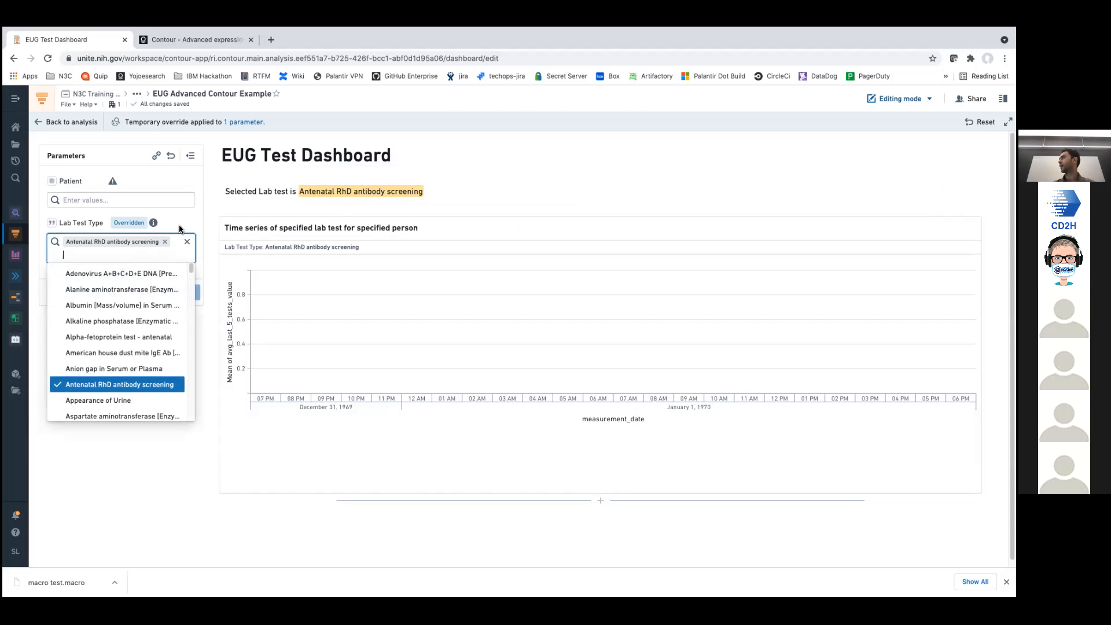
click(165, 241)
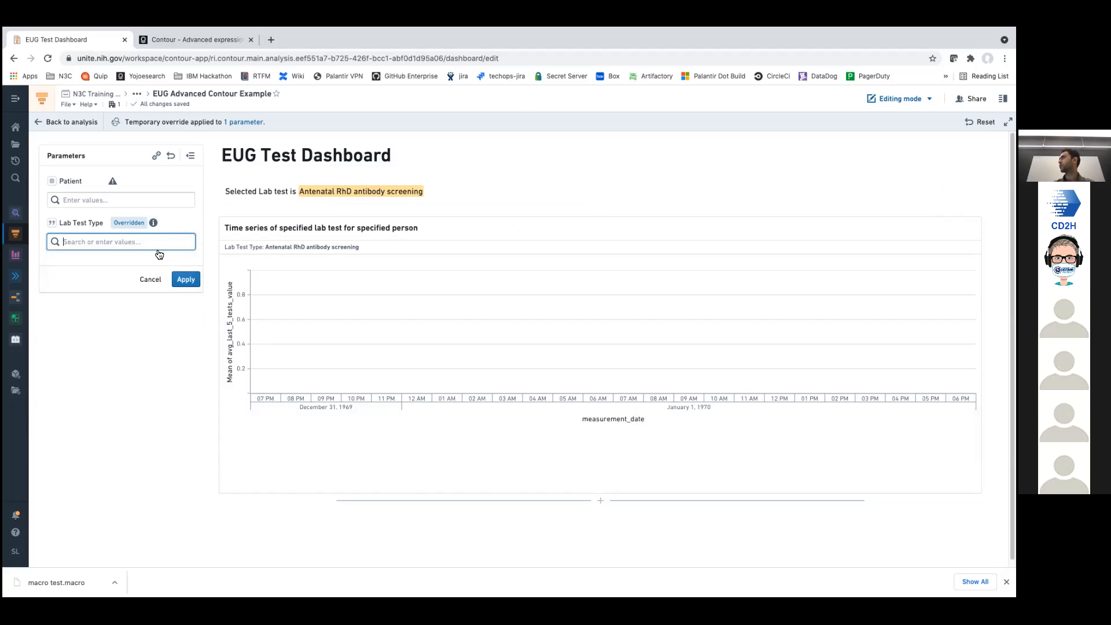
click(123, 243)
click(110, 260)
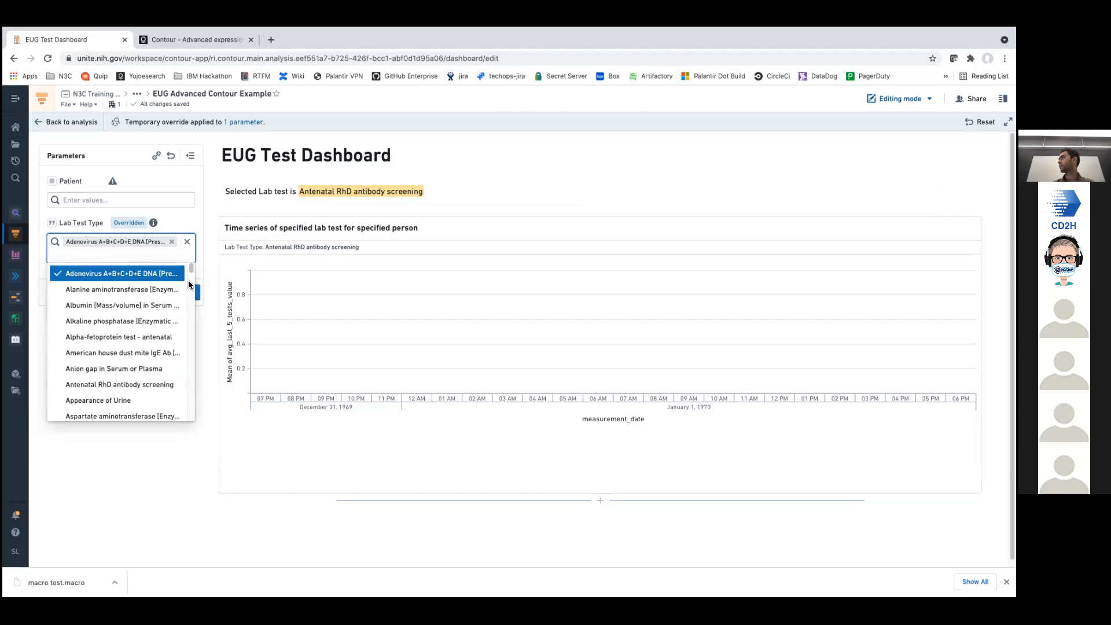
click(197, 408)
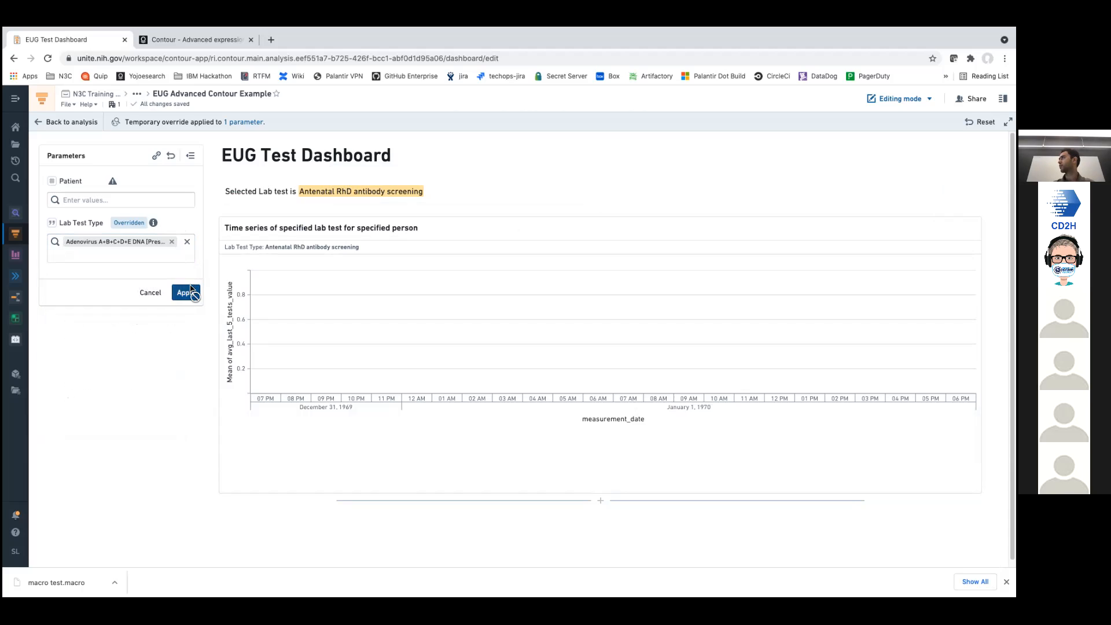
click(185, 292)
- Switch the dashboard to viewing mode and highlight the lab test name in the text block
click(899, 98)
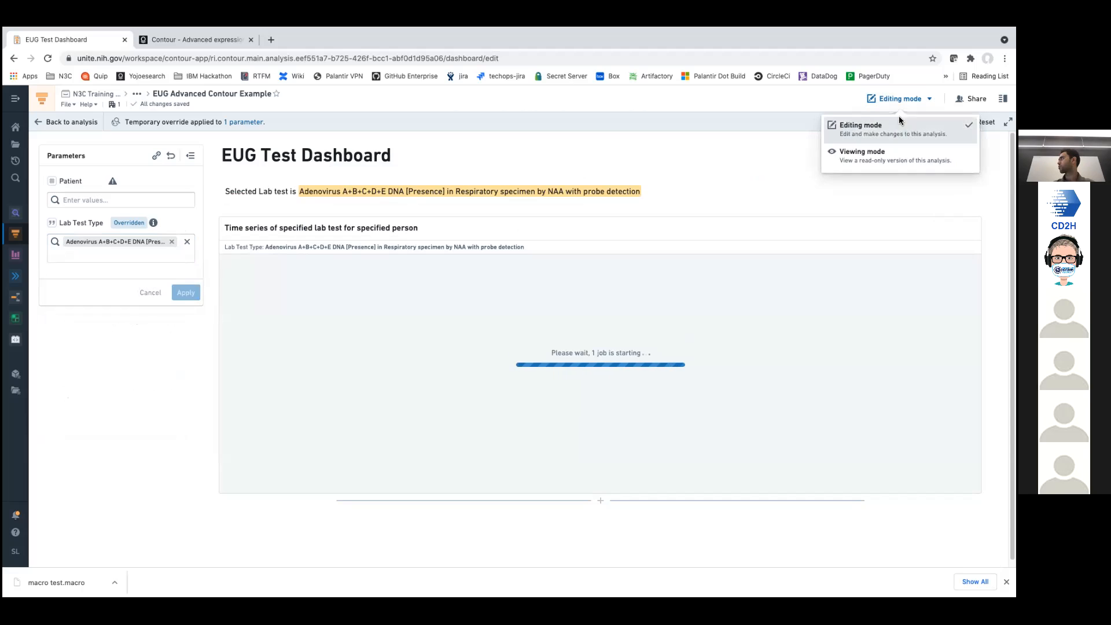
click(889, 155)
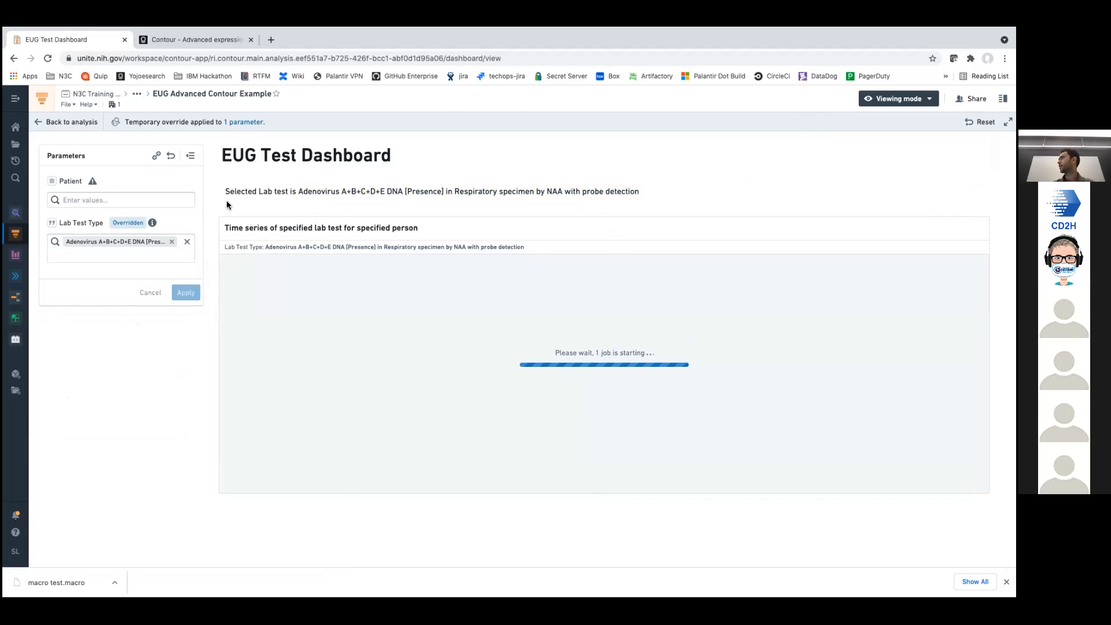
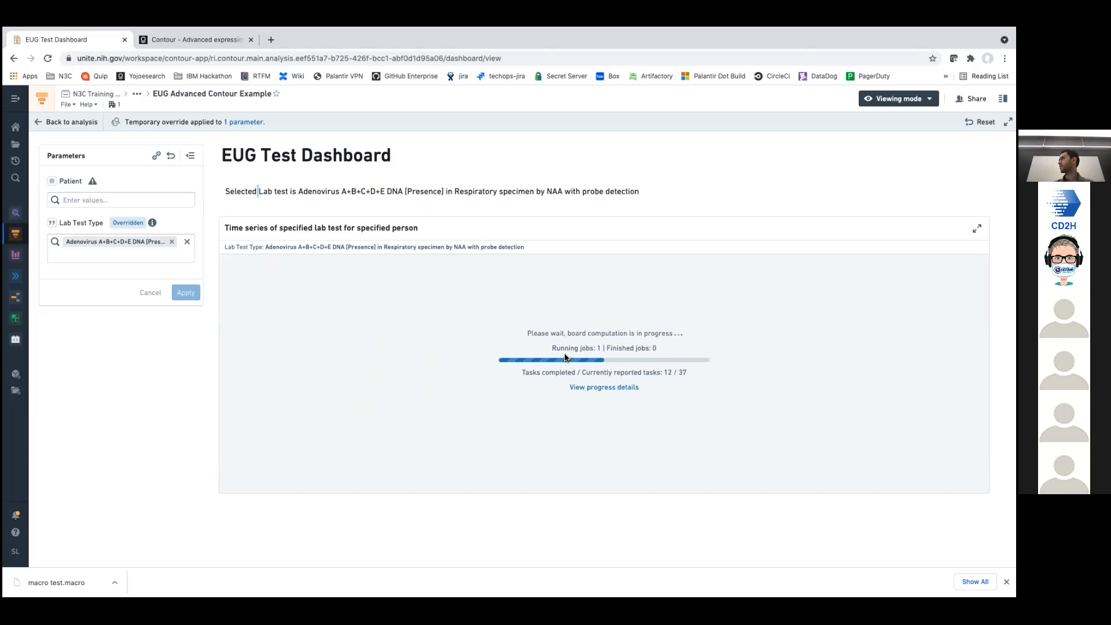
drag(311, 194, 640, 191)
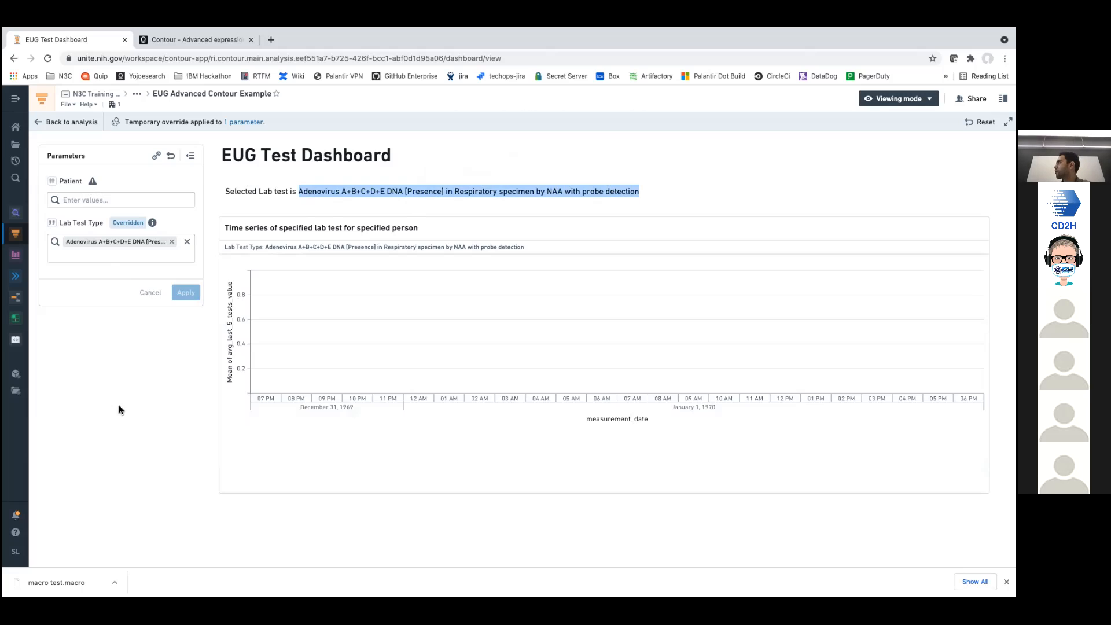
- Clear the Lab Test Type value, apply the empty parameter, and browse the suggested lab tests
click(171, 243)
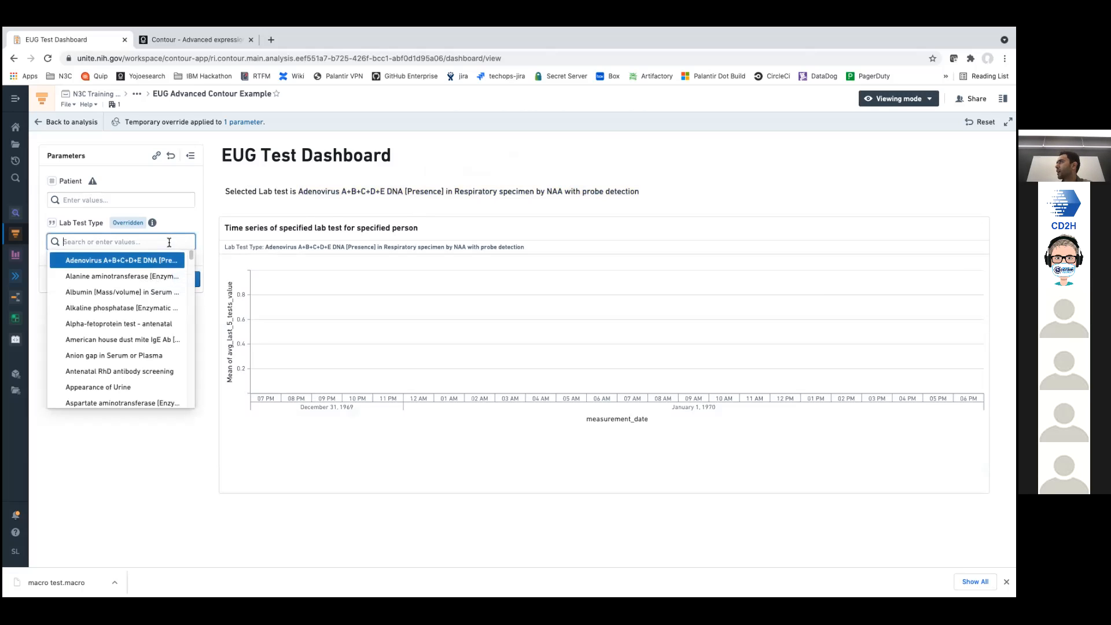
click(143, 496)
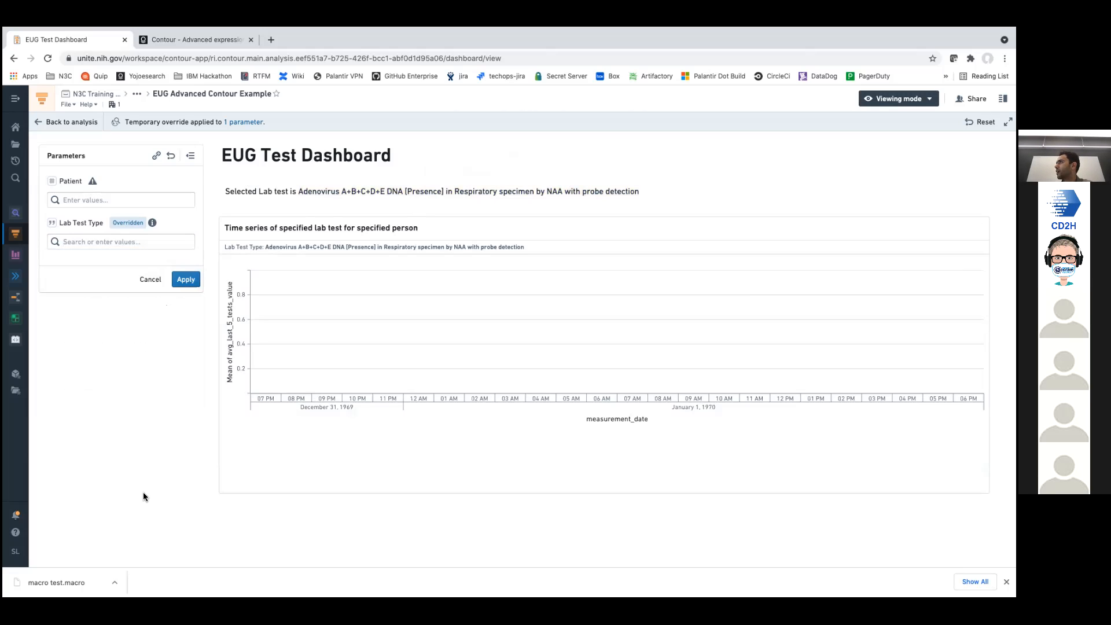
click(190, 279)
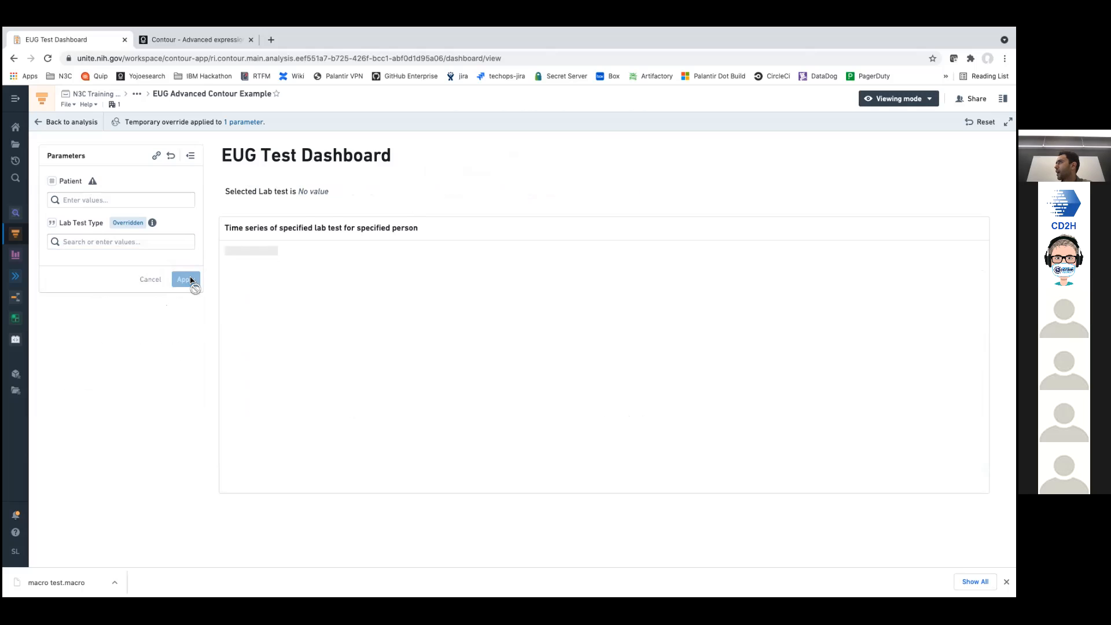
click(138, 243)
scroll(116, 306, down, 3)
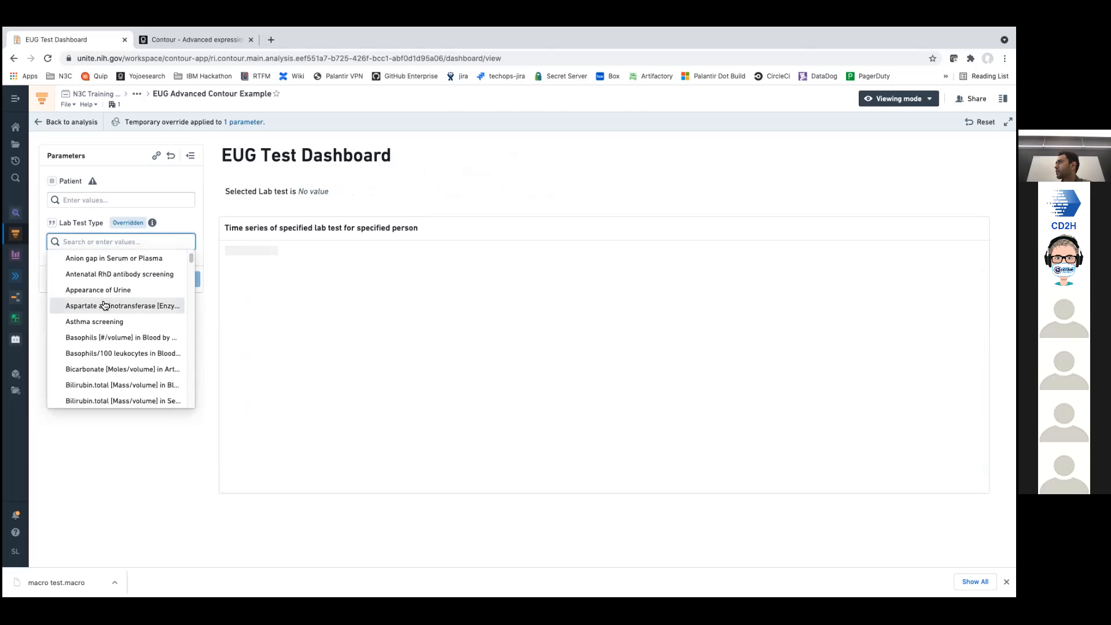
click(139, 474)
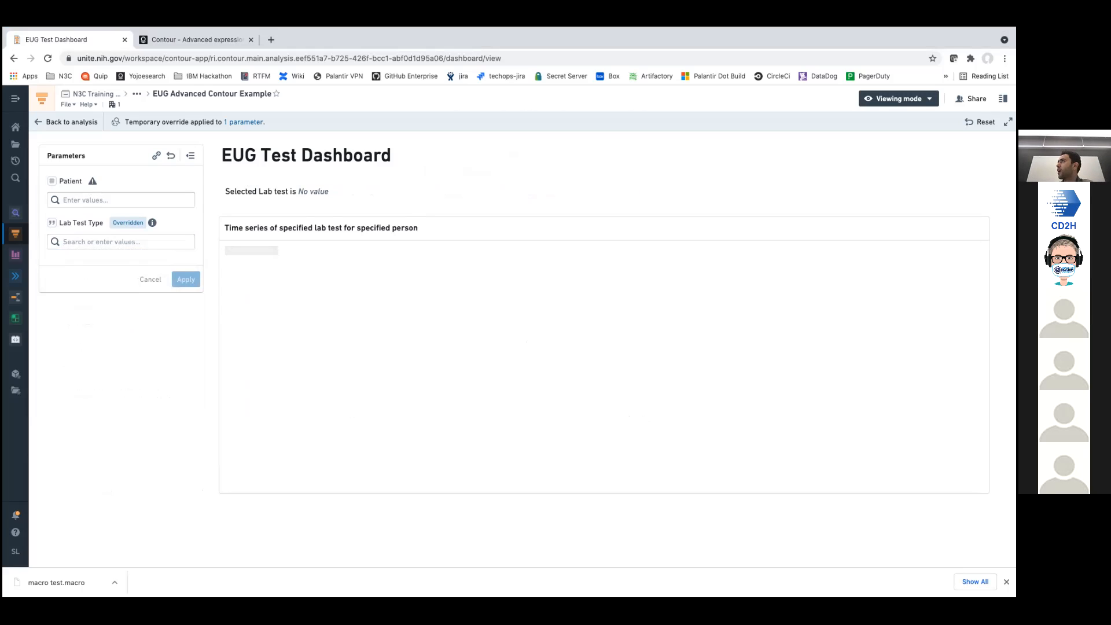
- Return to the analysis overview, show its parameters, and switch the analysis to editing mode
click(80, 128)
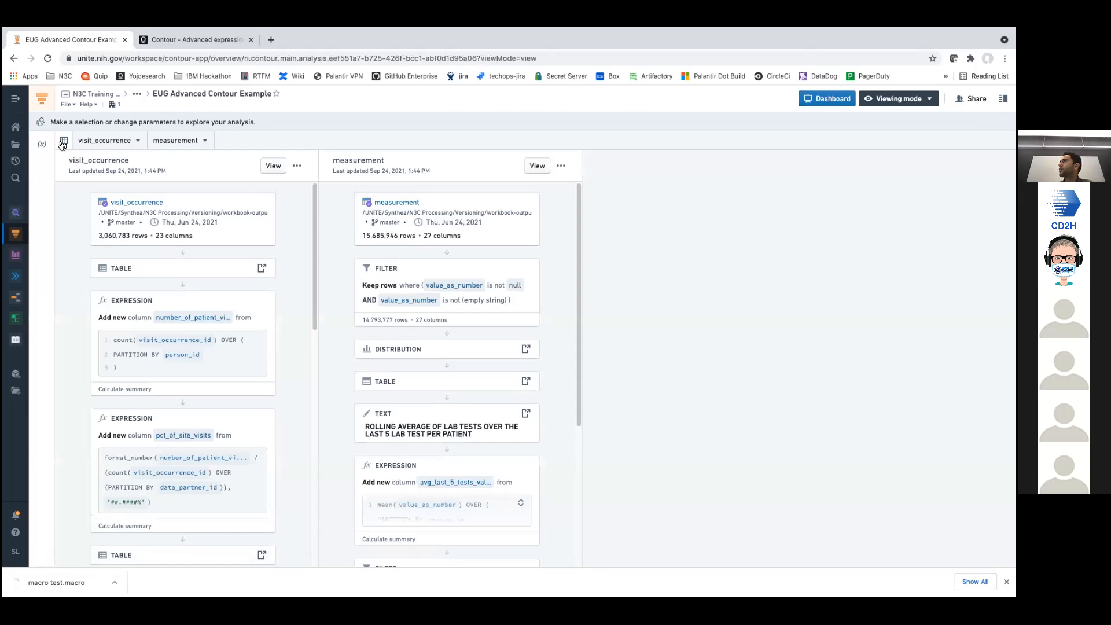
click(42, 143)
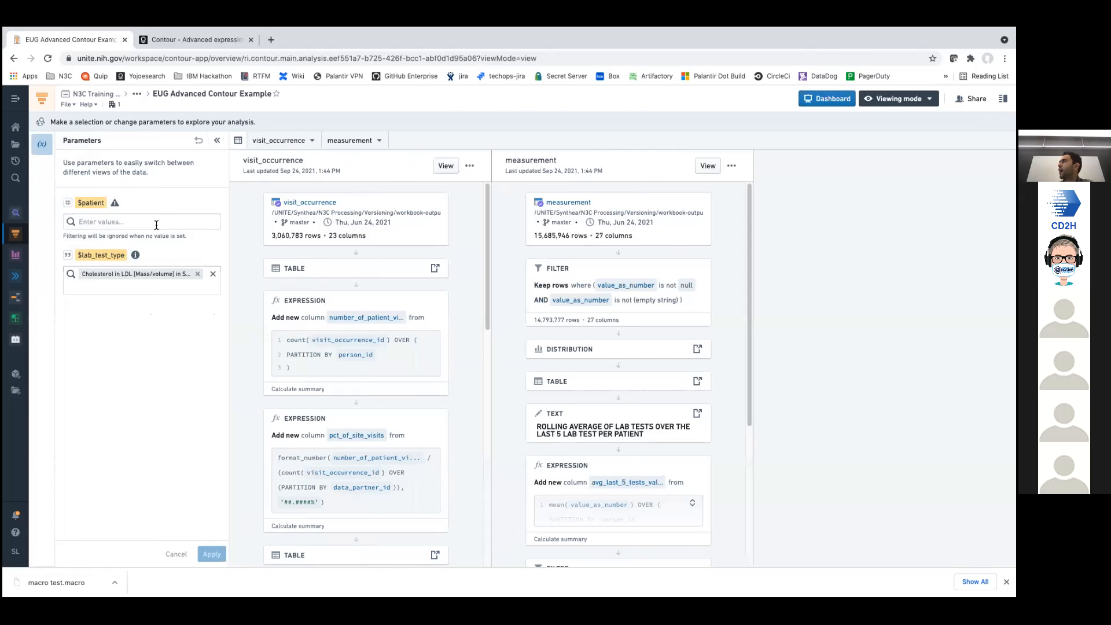
click(161, 225)
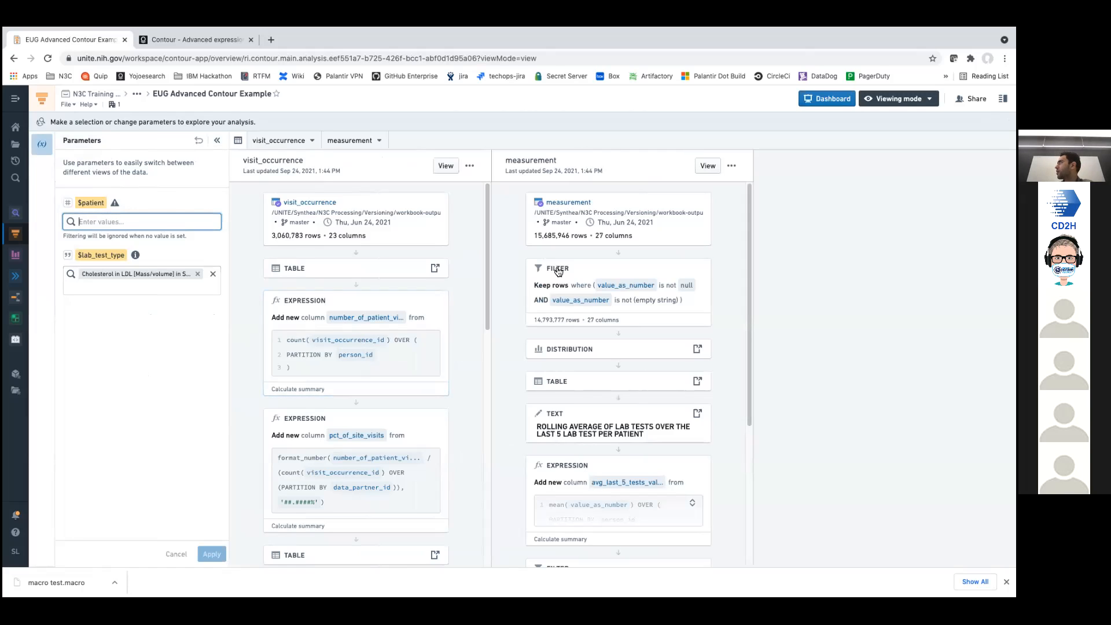
click(898, 98)
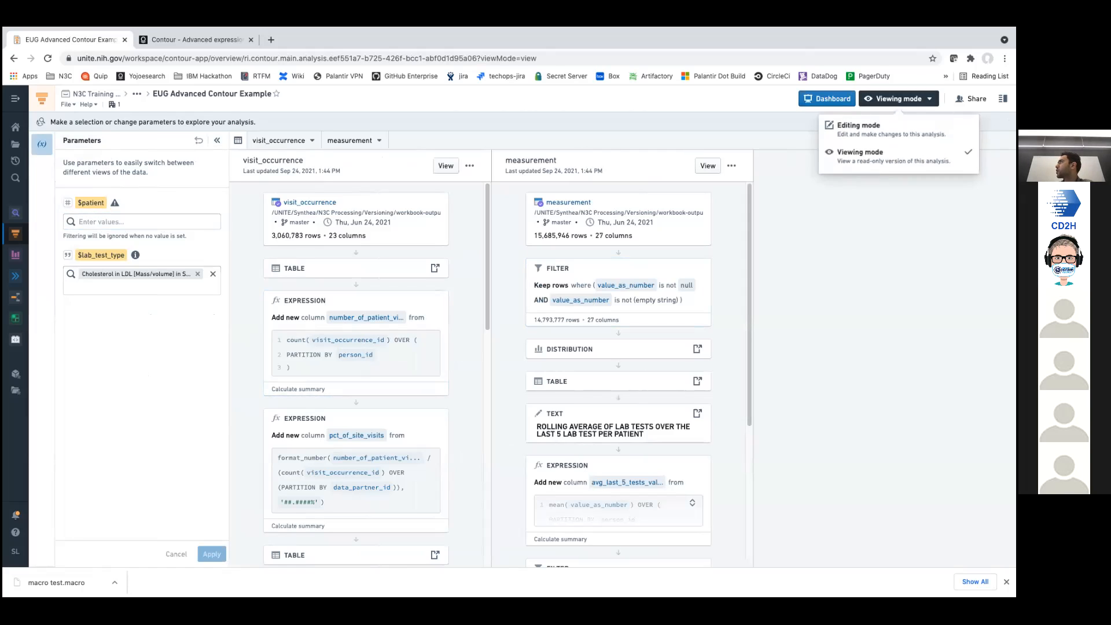
click(865, 124)
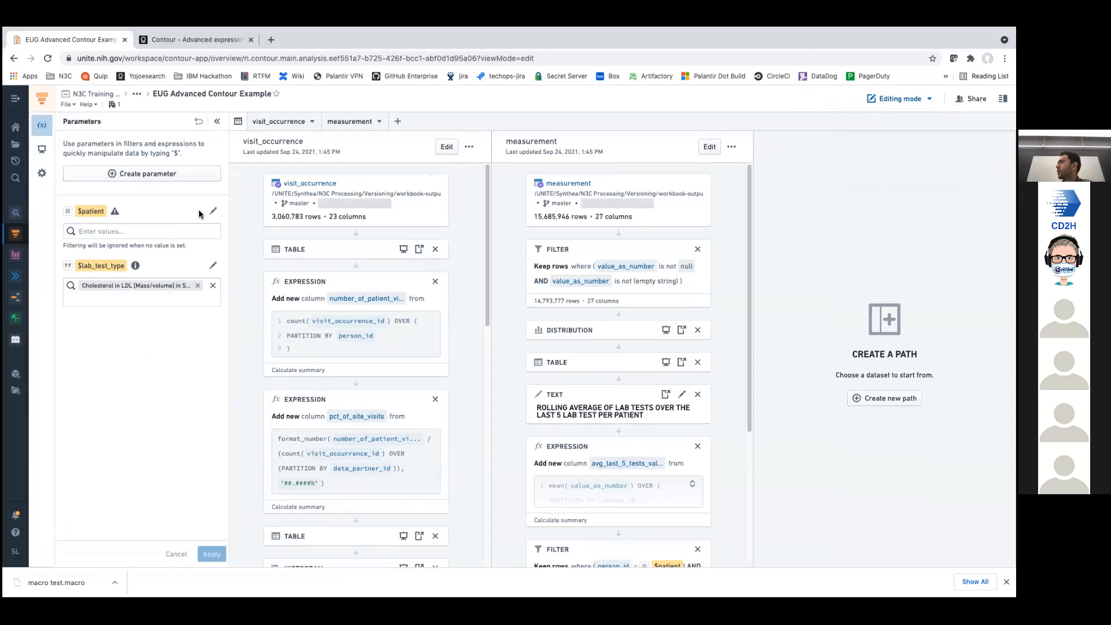
- Review the $patient parameter's type, default value and linked column settings, and save the parameter
click(213, 211)
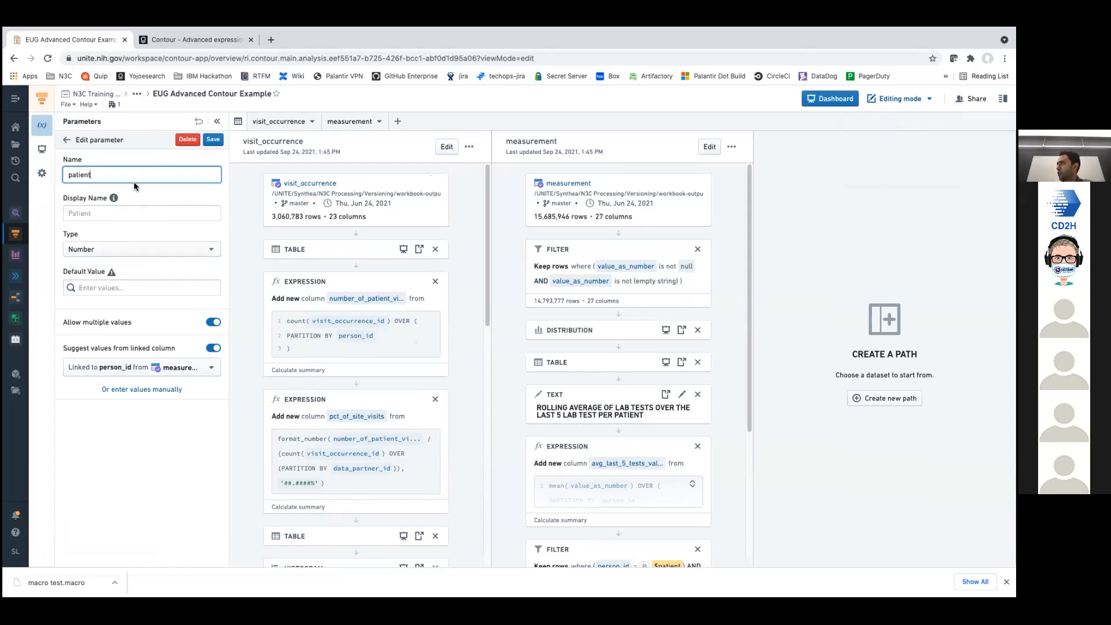
click(96, 287)
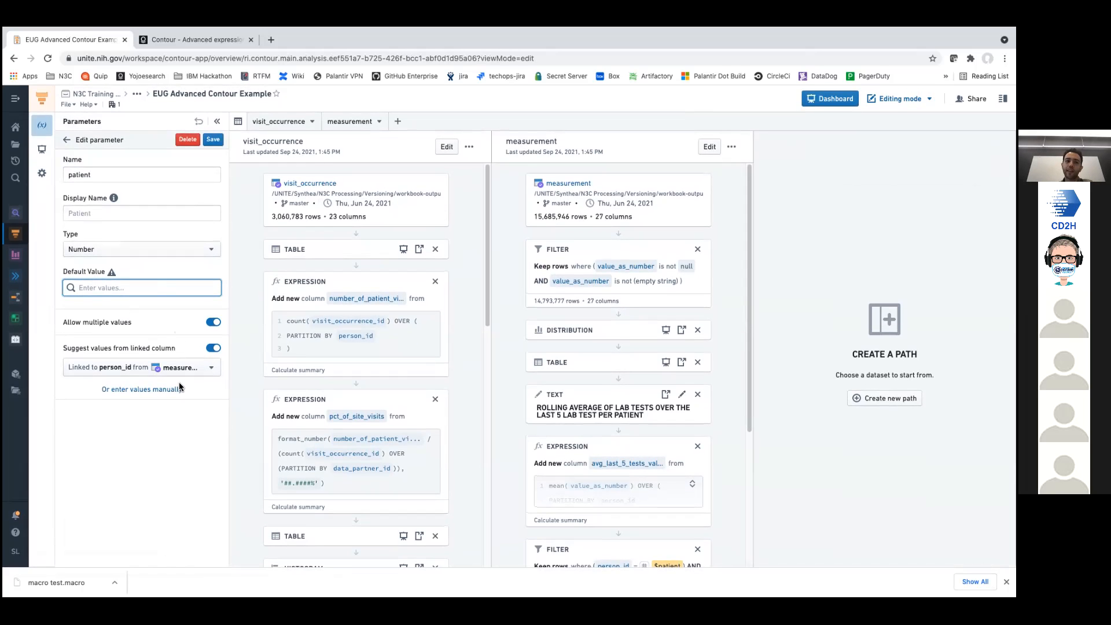
scroll(231, 387, down, 3)
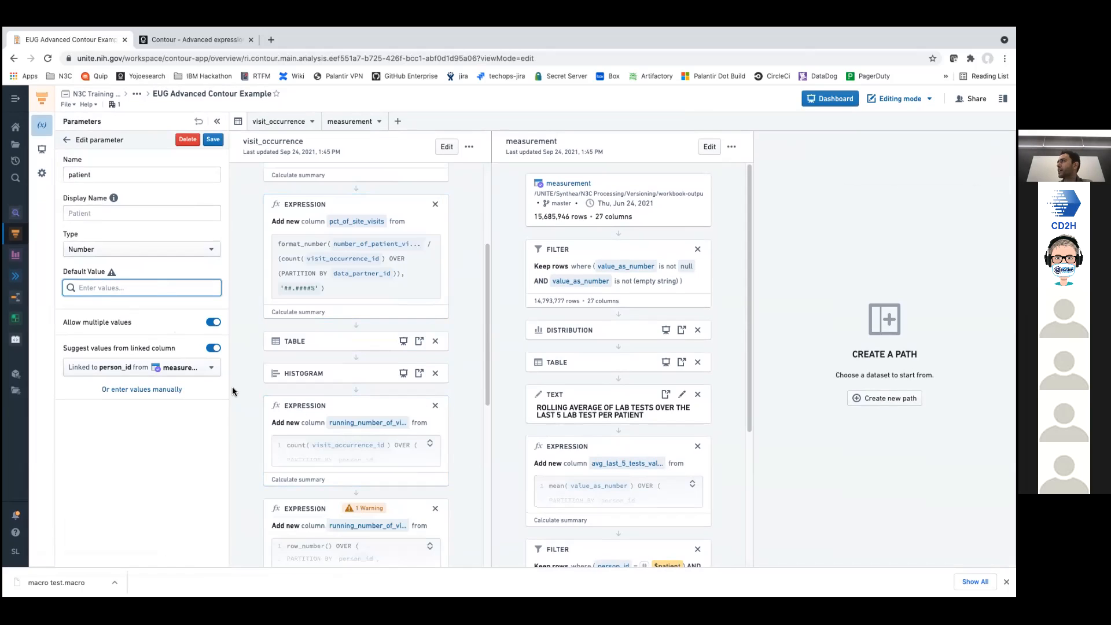
scroll(231, 386, down, 1)
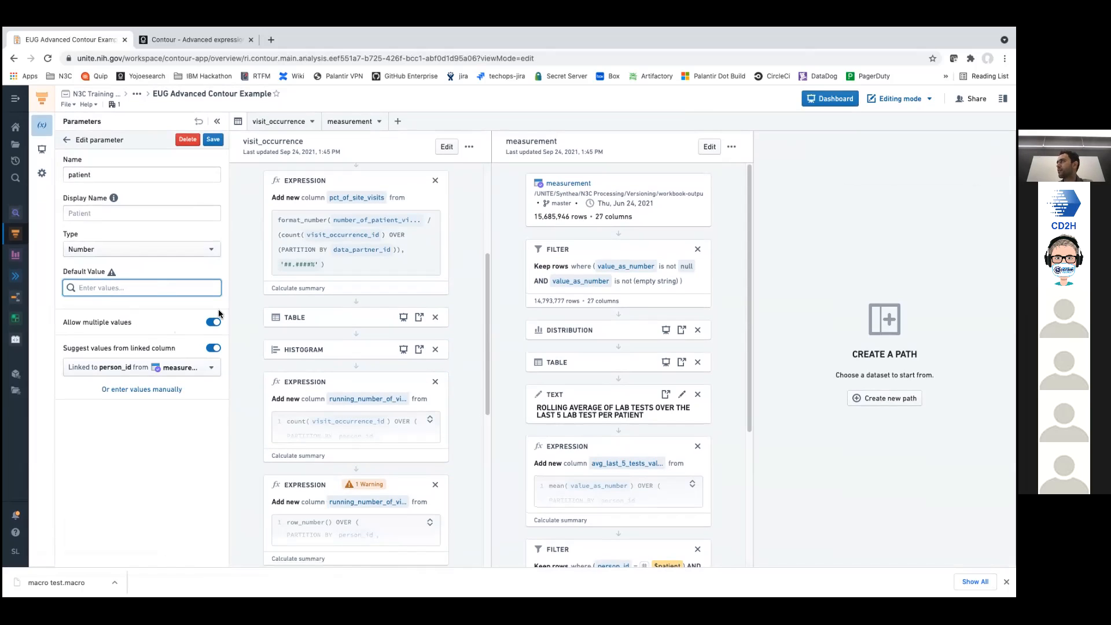
click(213, 140)
- Open the visit_occurrence path for editing and look through its boards down to the table with the person_id column
click(446, 147)
scroll(367, 426, down, 15)
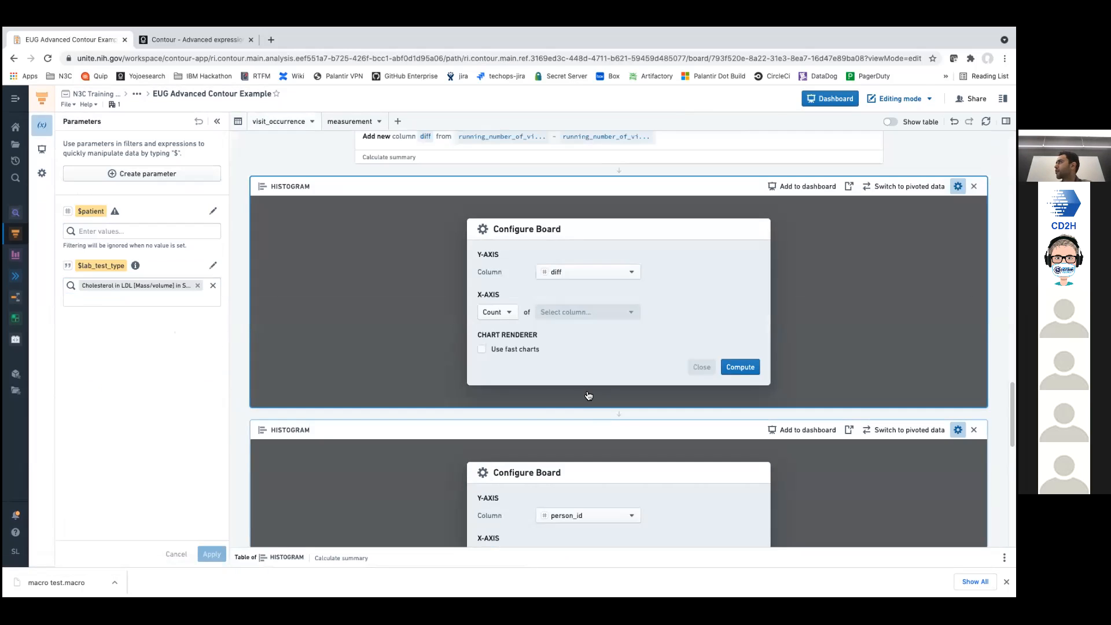
scroll(628, 465, down, 2)
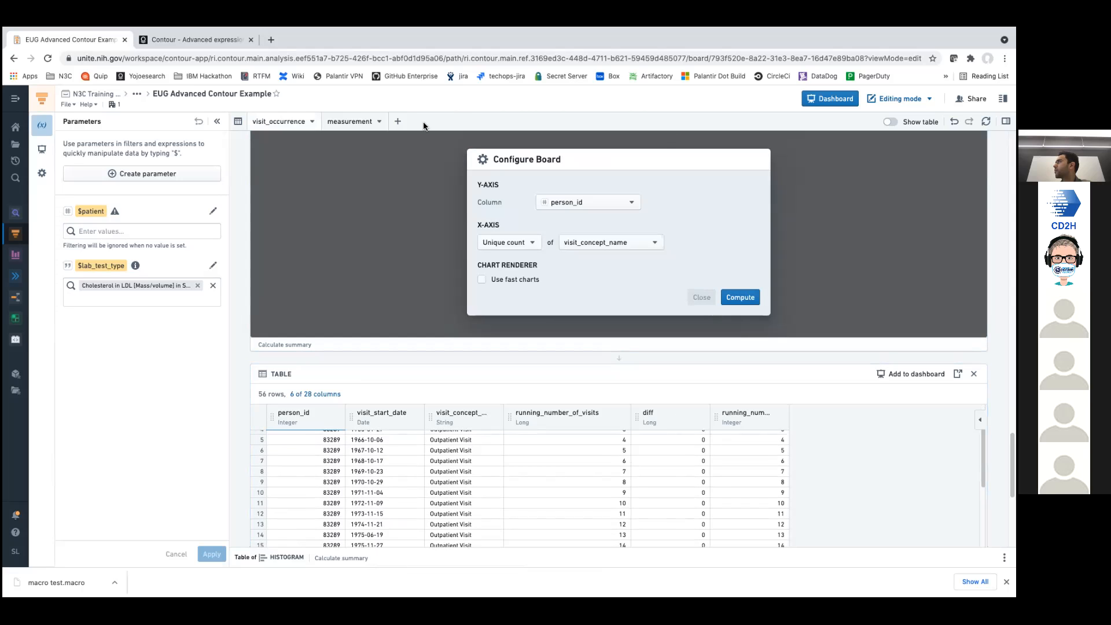
- Open the measurement path and copy the person_id value from the fourth row of its table
click(370, 119)
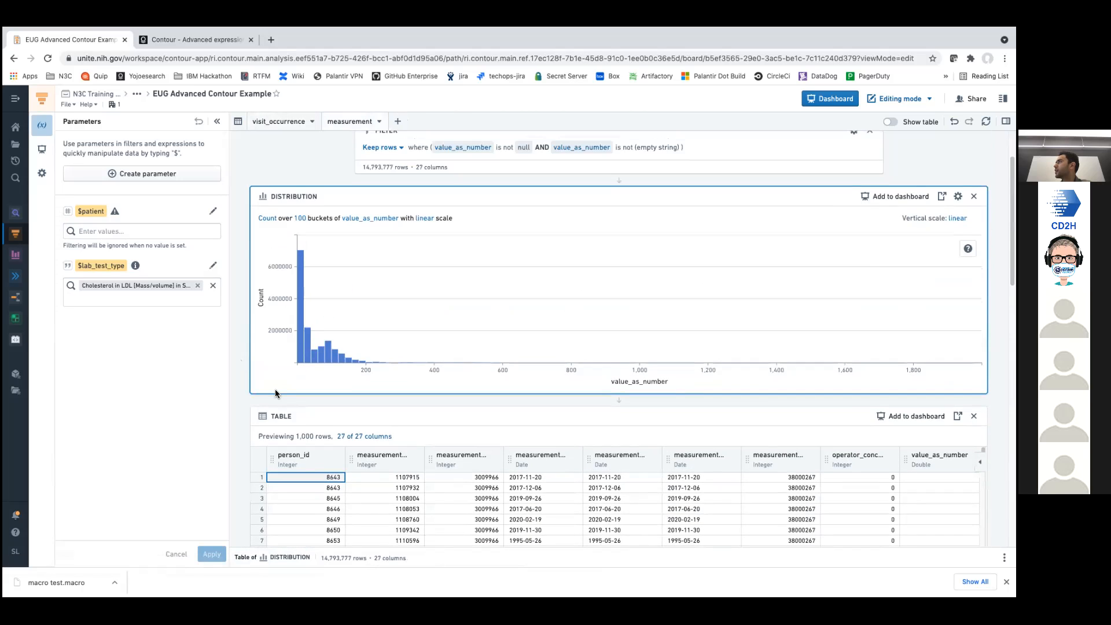
click(312, 510)
scroll(313, 512, down, 4)
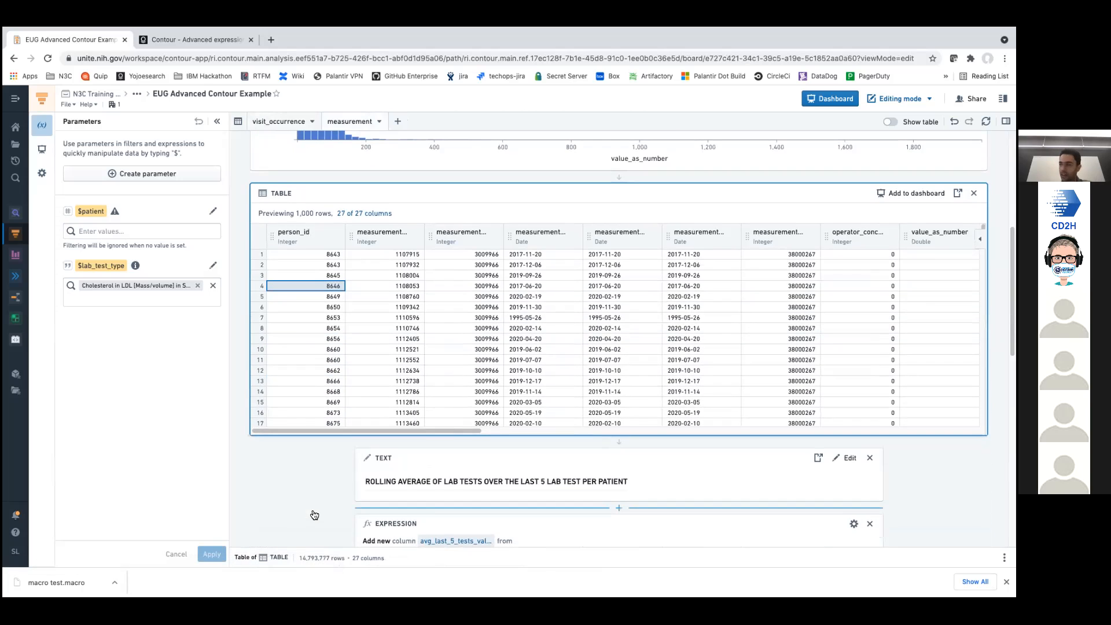
right_click(314, 515)
key(Escape)
click(376, 521)
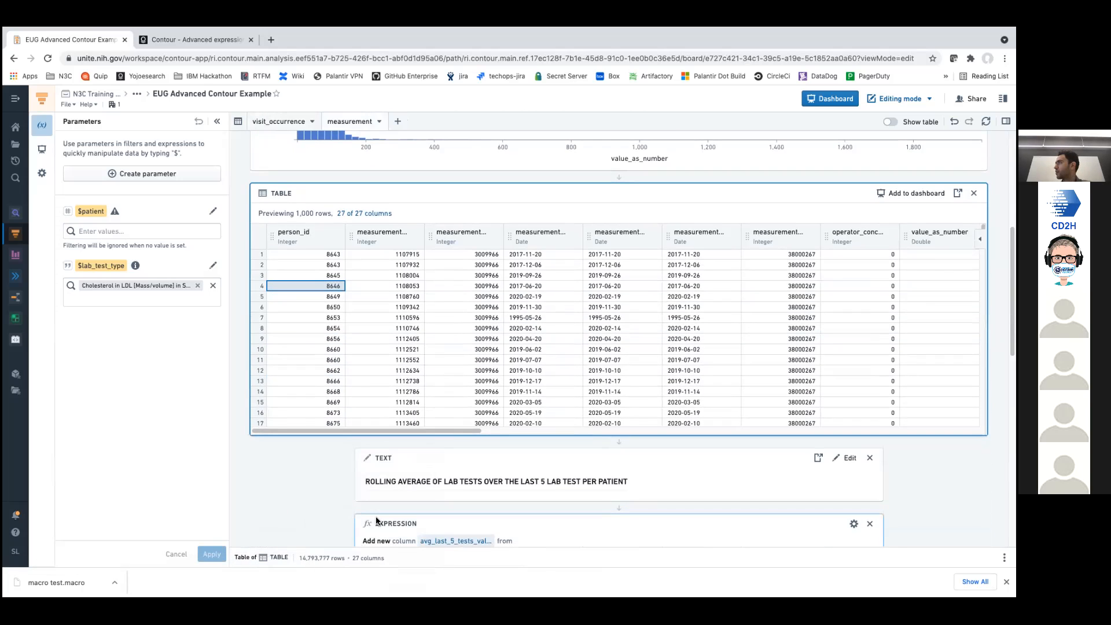
right_click(334, 288)
click(359, 296)
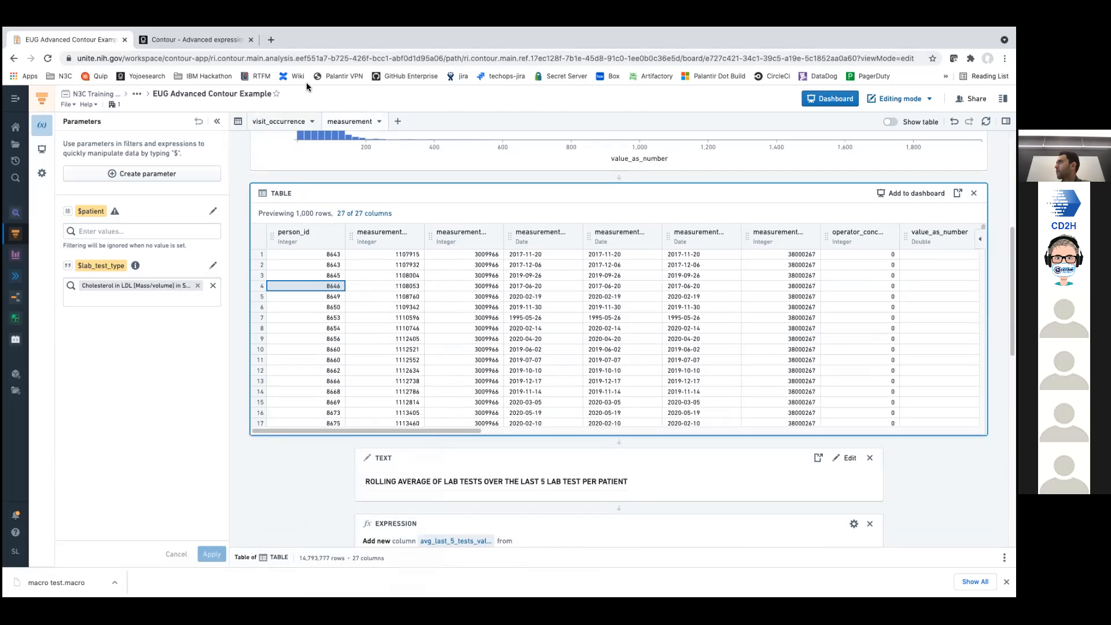
- Open the dashboard, enter the copied person ID as the Patient parameter, and apply it
click(836, 98)
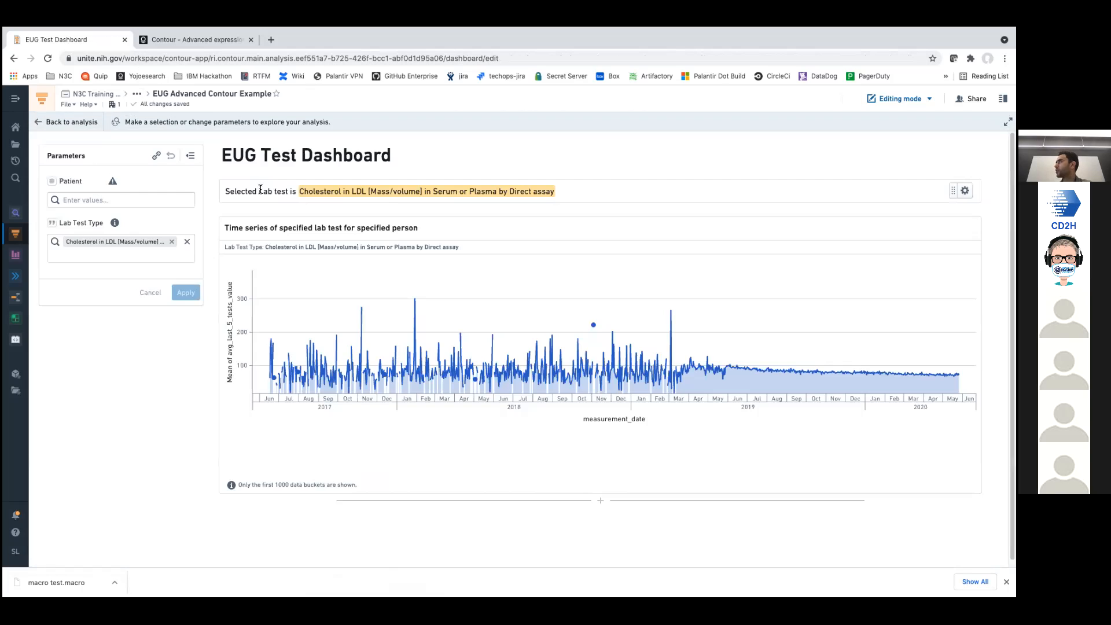
click(135, 198)
text(8646)
key(Return)
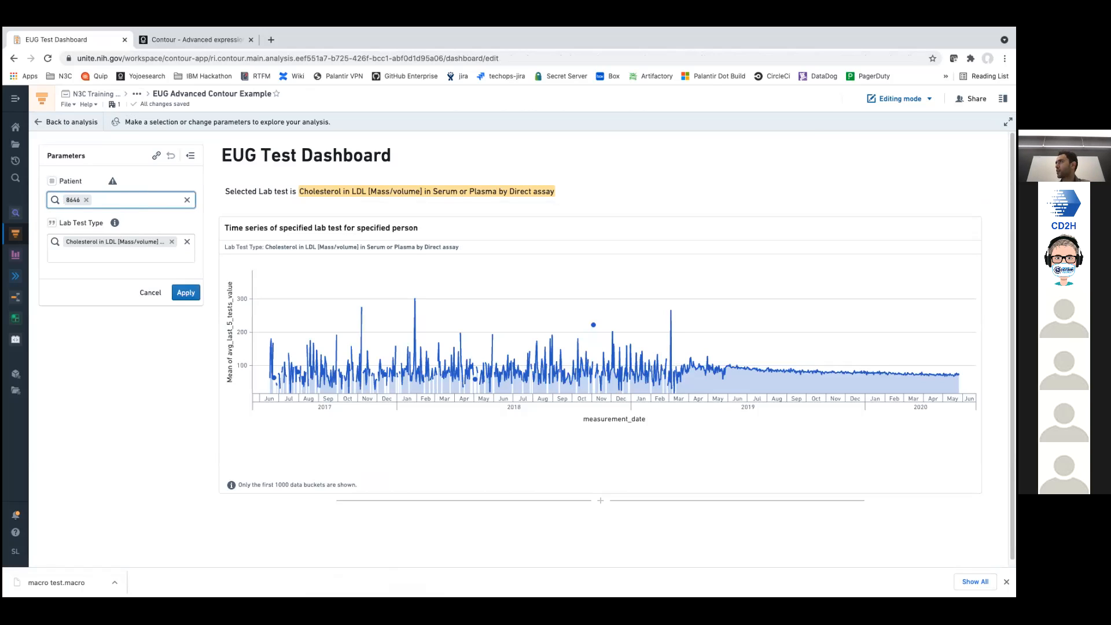
click(186, 292)
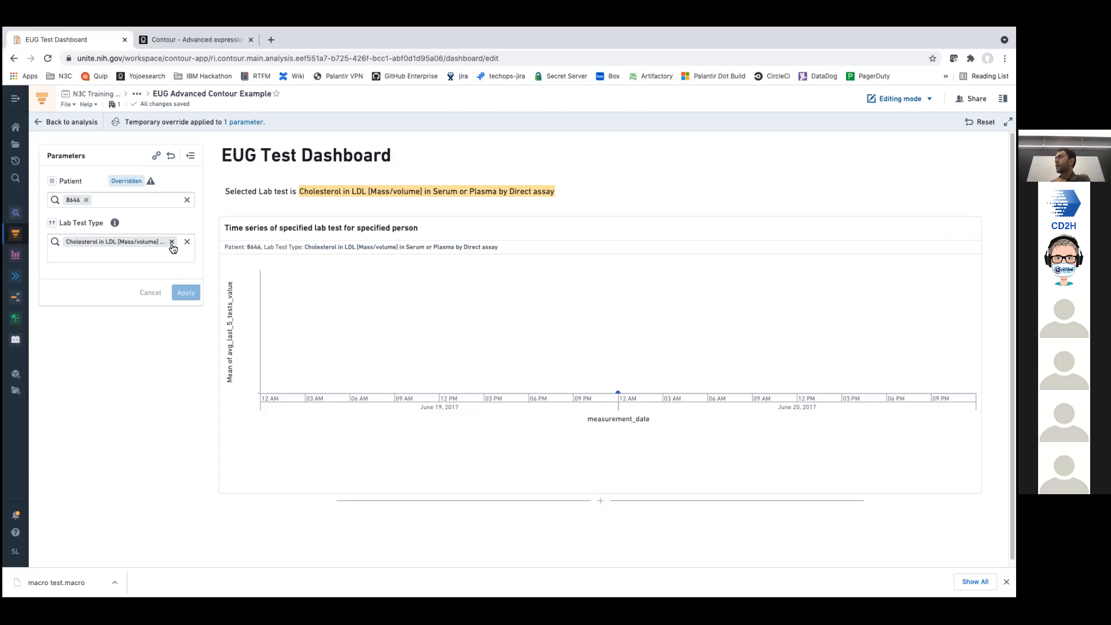
- Clear the Lab Test Type parameter on the dashboard and apply the change
click(70, 199)
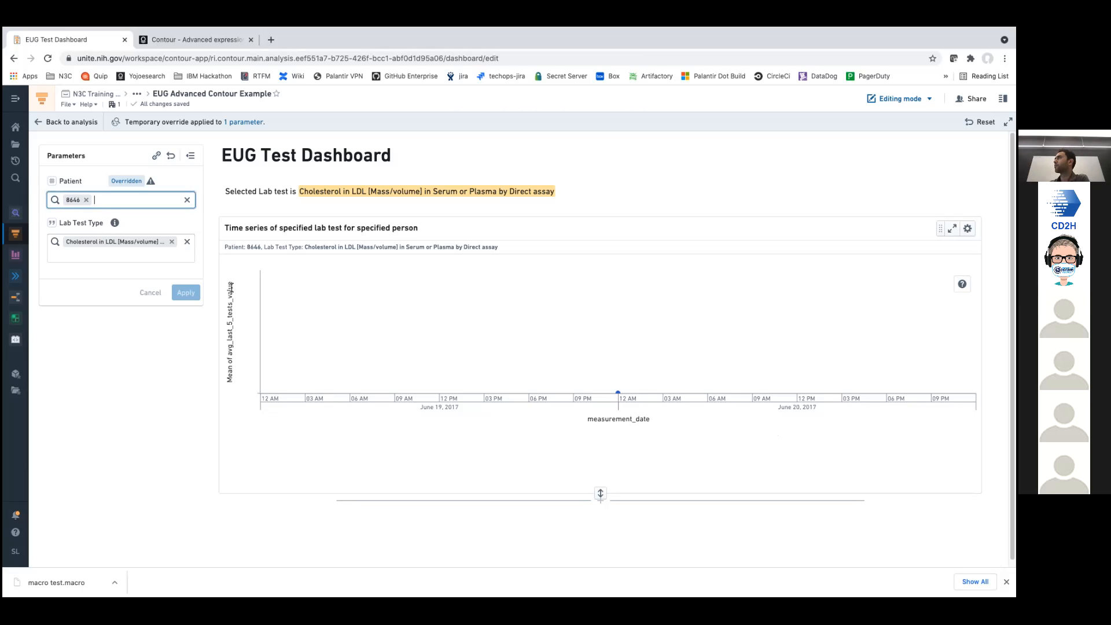
click(171, 243)
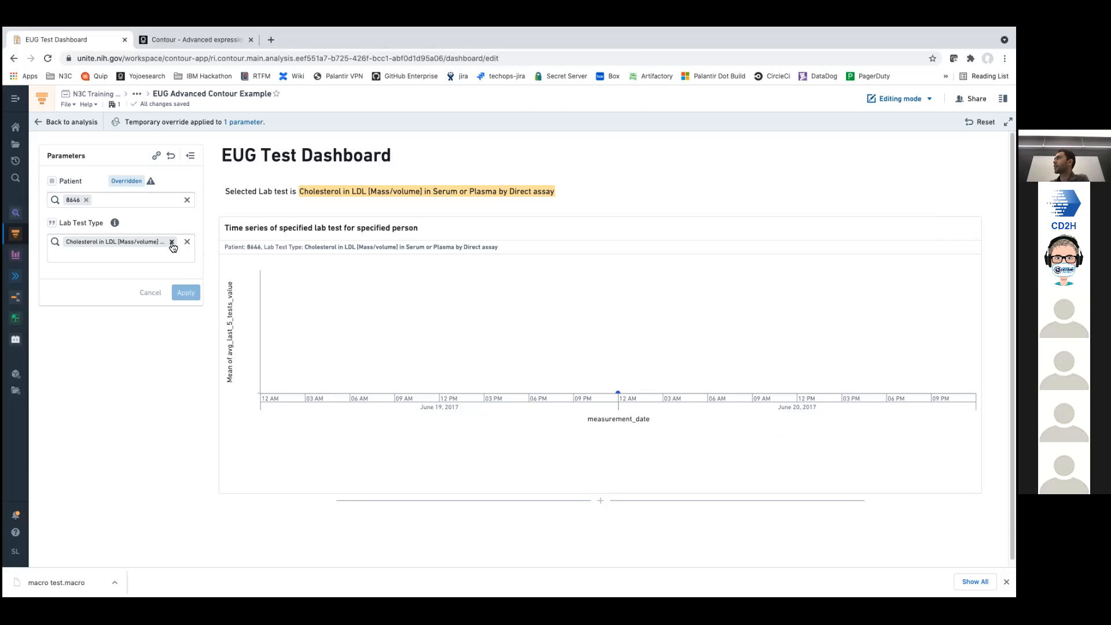
click(155, 472)
click(185, 280)
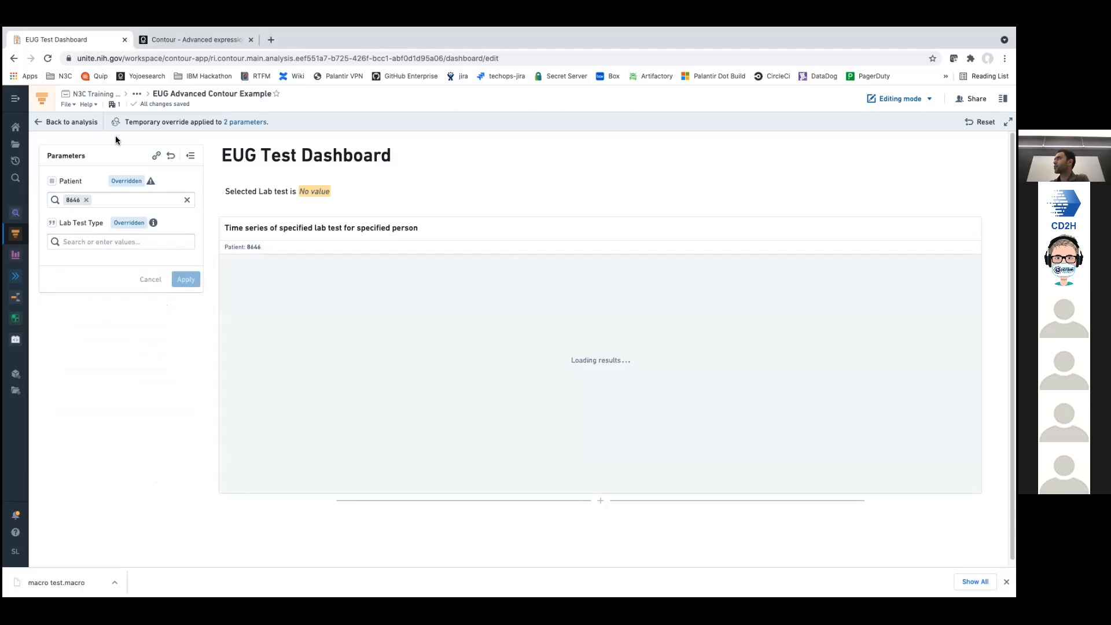
- Return to the measurement path and review the Time Series board's axis configuration together with the filter feeding it
click(83, 122)
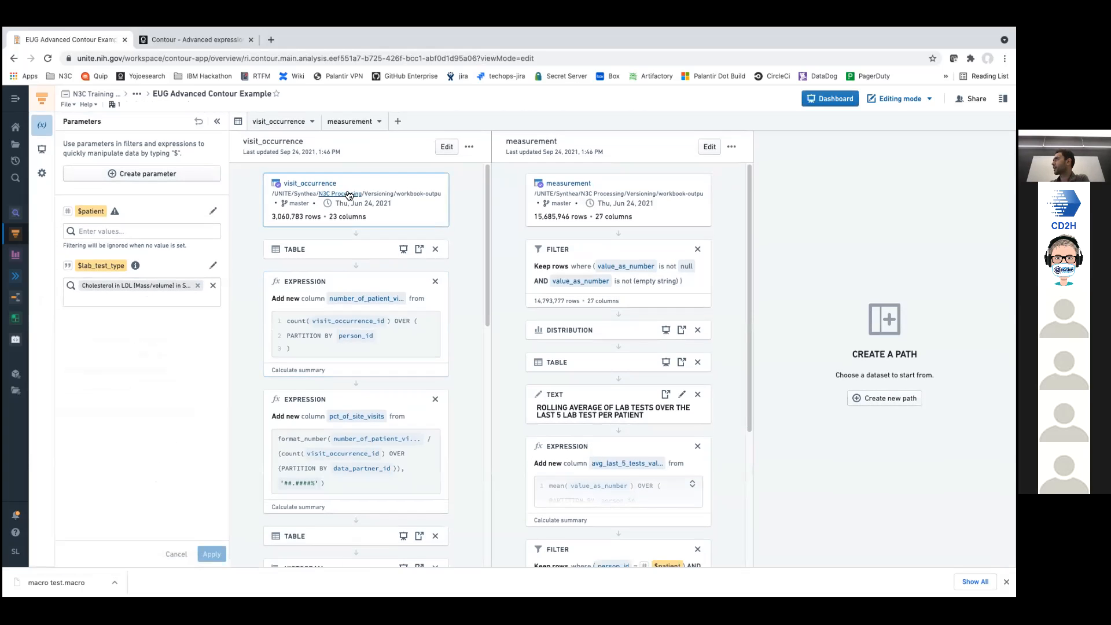
click(710, 152)
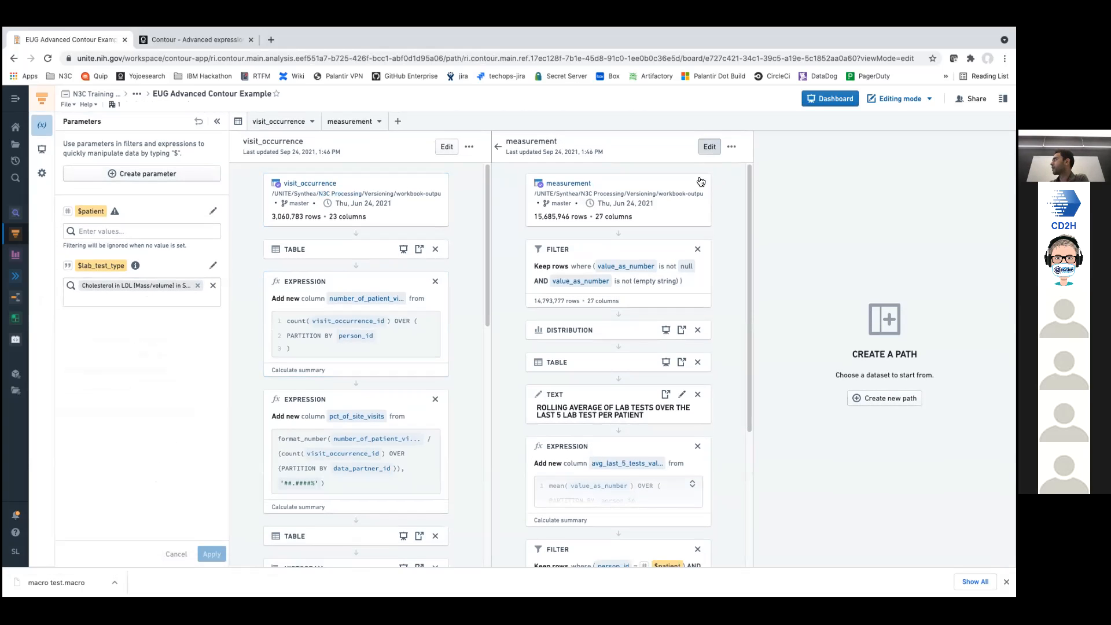
scroll(824, 391, down, 6)
scroll(824, 347, down, 3)
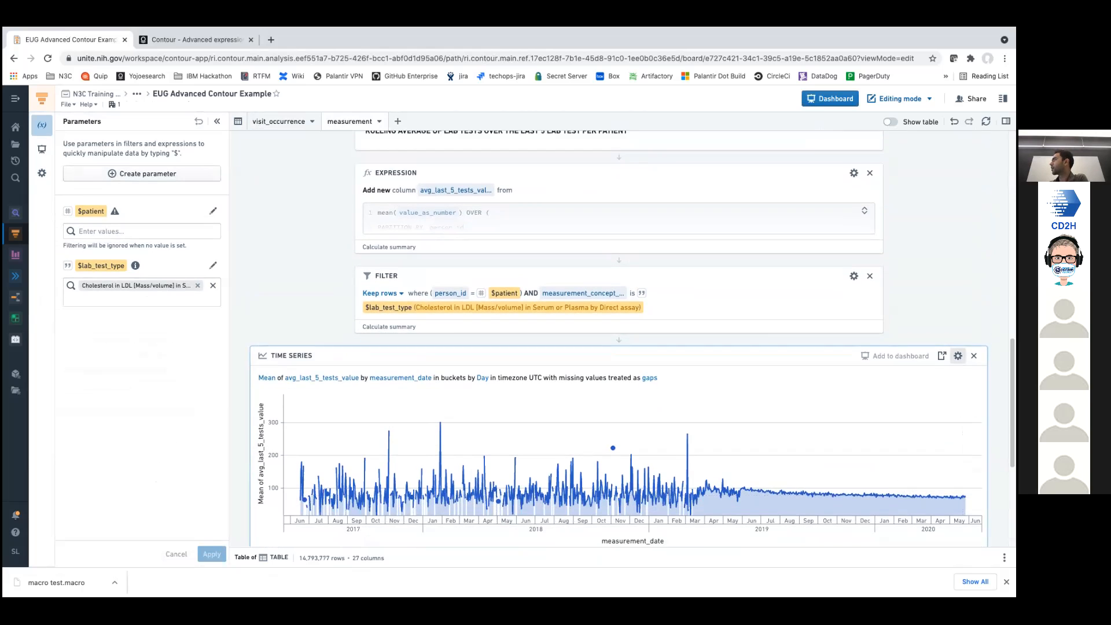
click(957, 193)
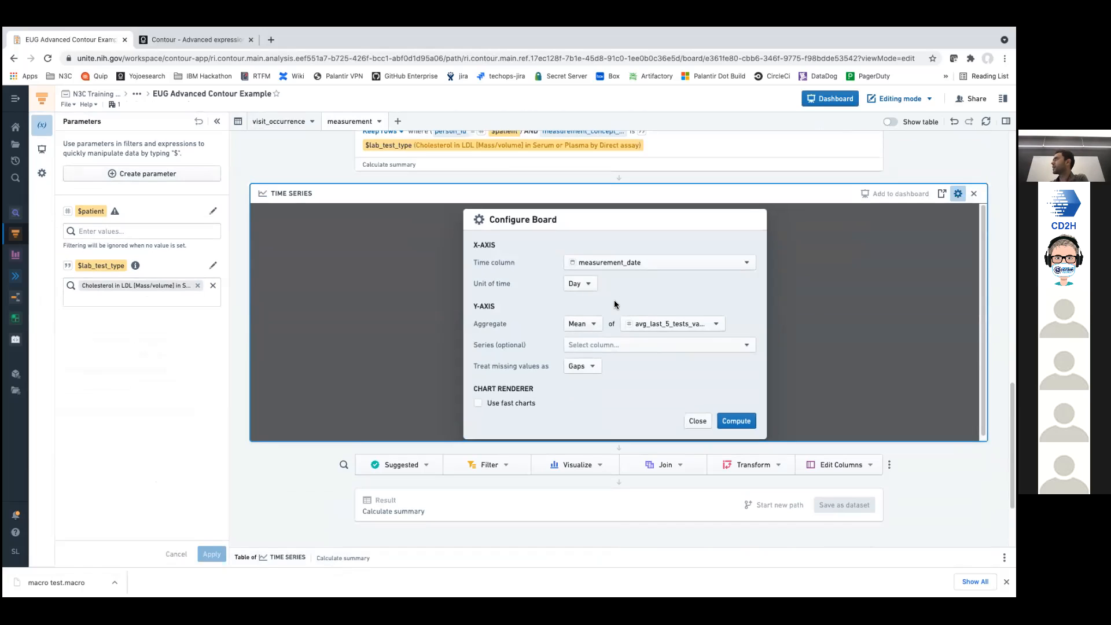
scroll(550, 285, up, 1)
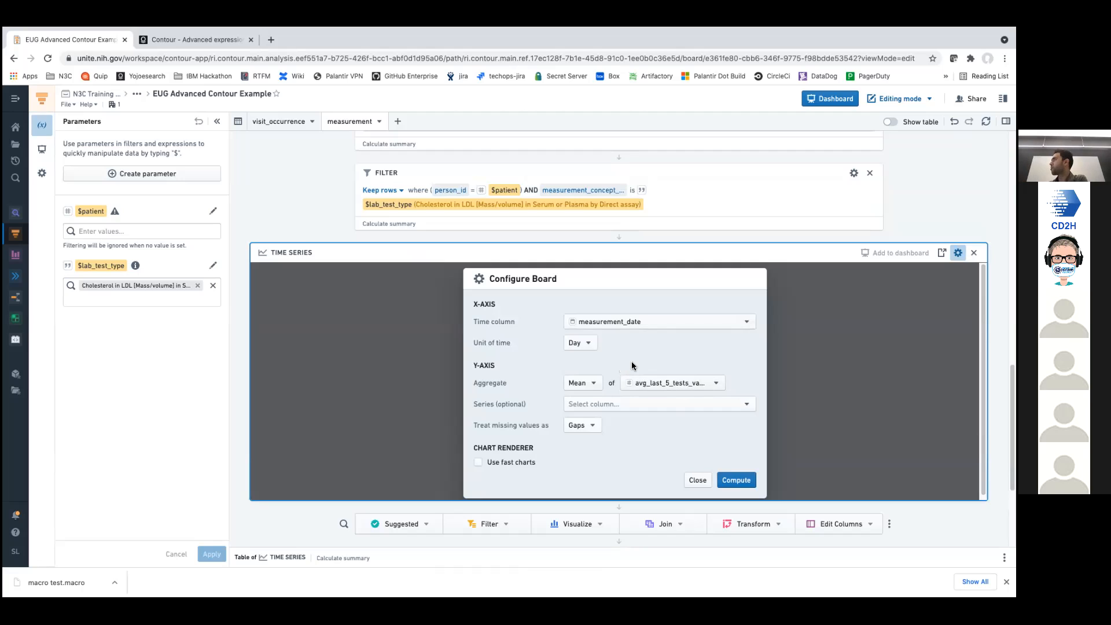
scroll(631, 361, up, 1)
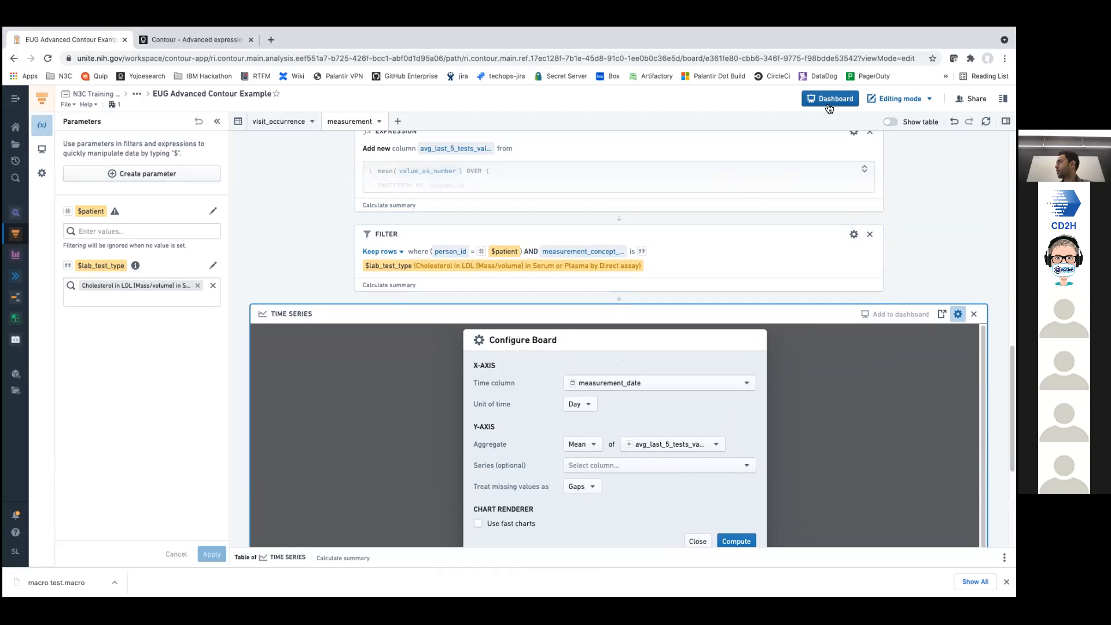
- Go back to the dashboard and open the parent folder "09.24.21 - Advanced Analytics in Contour and SQL" in a new browser tab
click(808, 103)
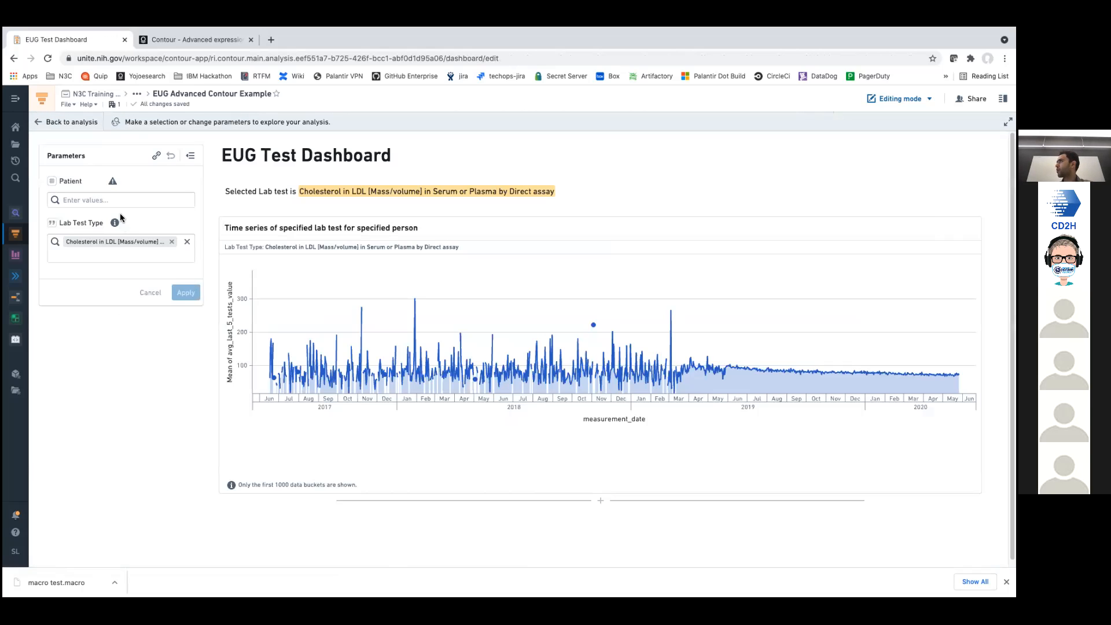
click(111, 193)
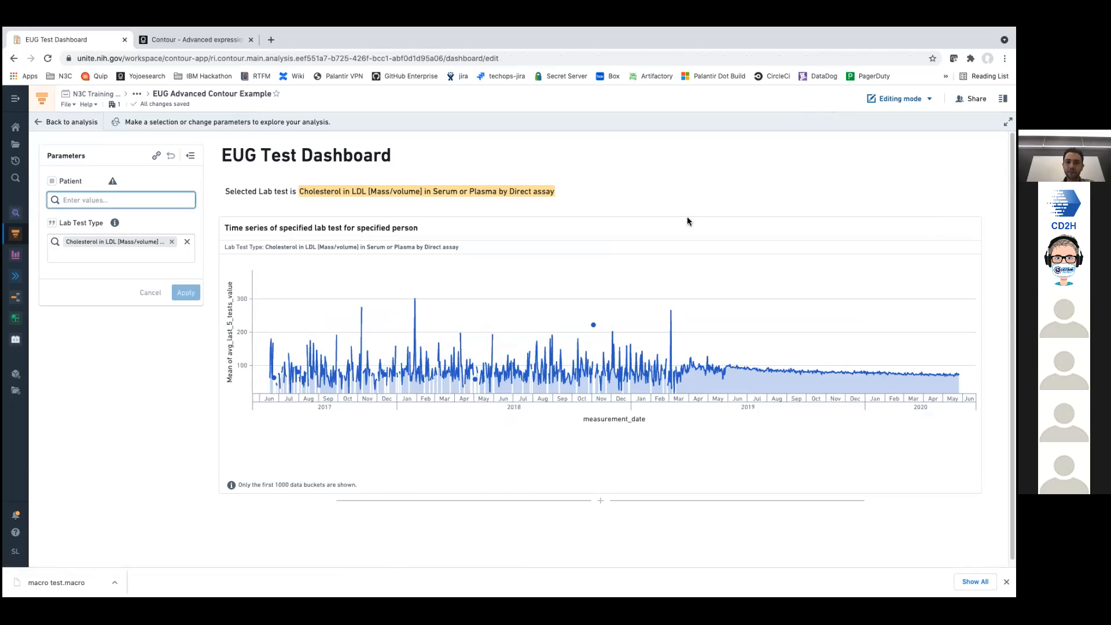
click(136, 93)
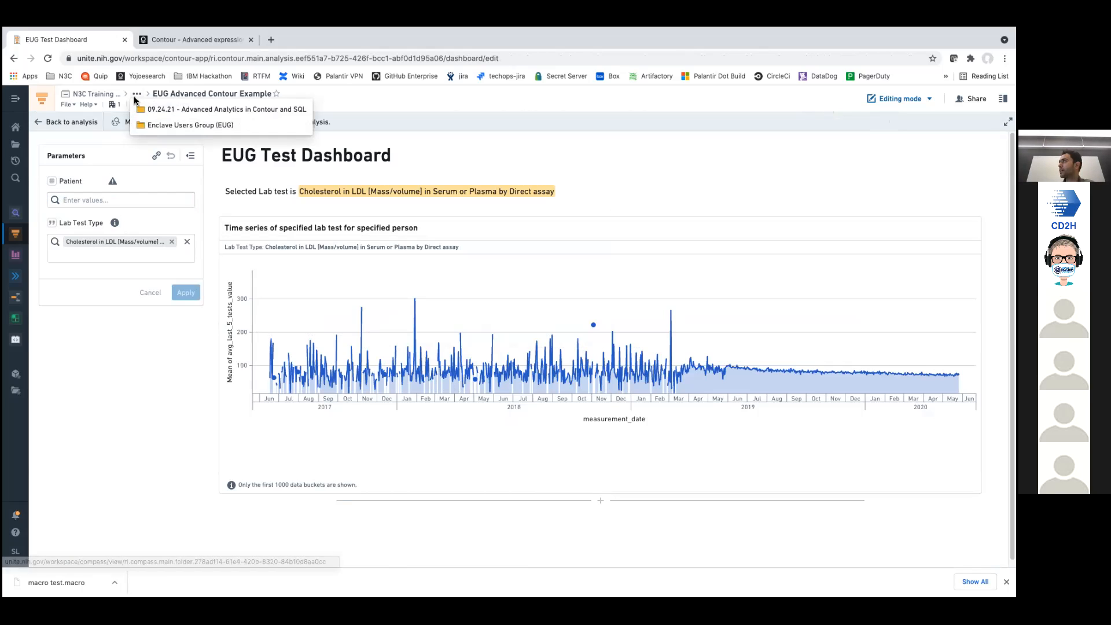
super+click(206, 109)
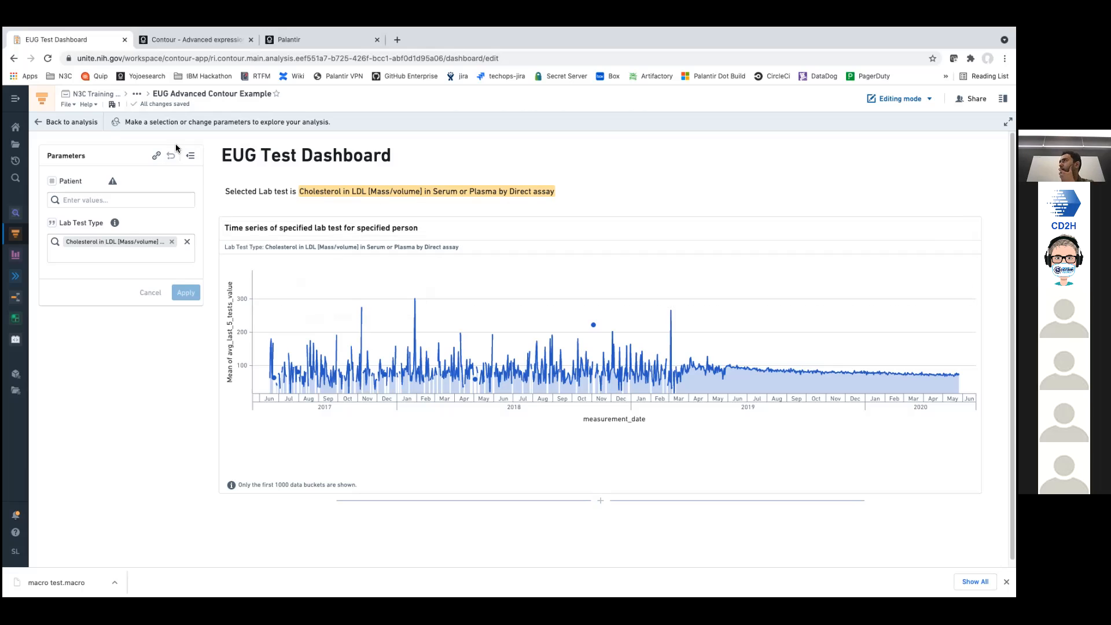
- Review the beginning of the measurement path, check the contents of the 09.24.21 folder, and return to the analysis
click(57, 133)
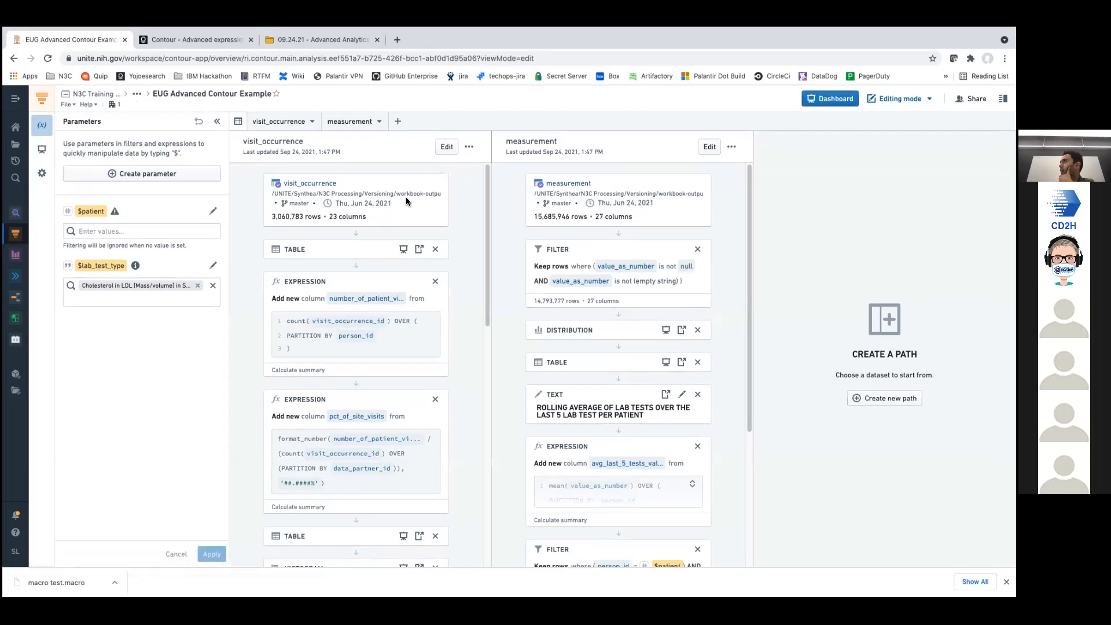
click(709, 148)
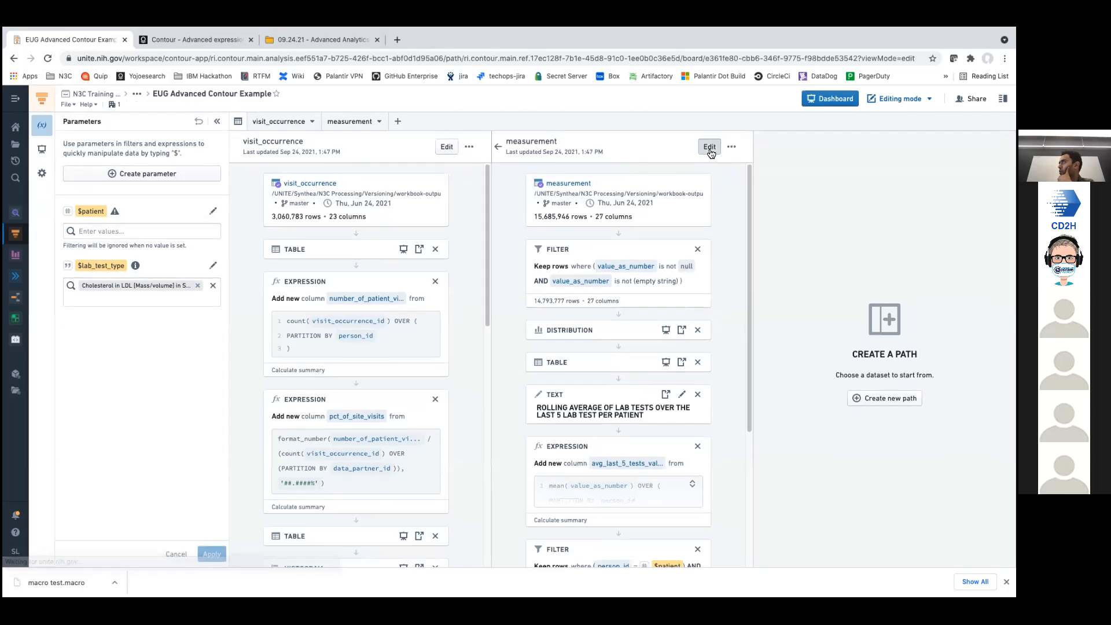
scroll(873, 226, up, 13)
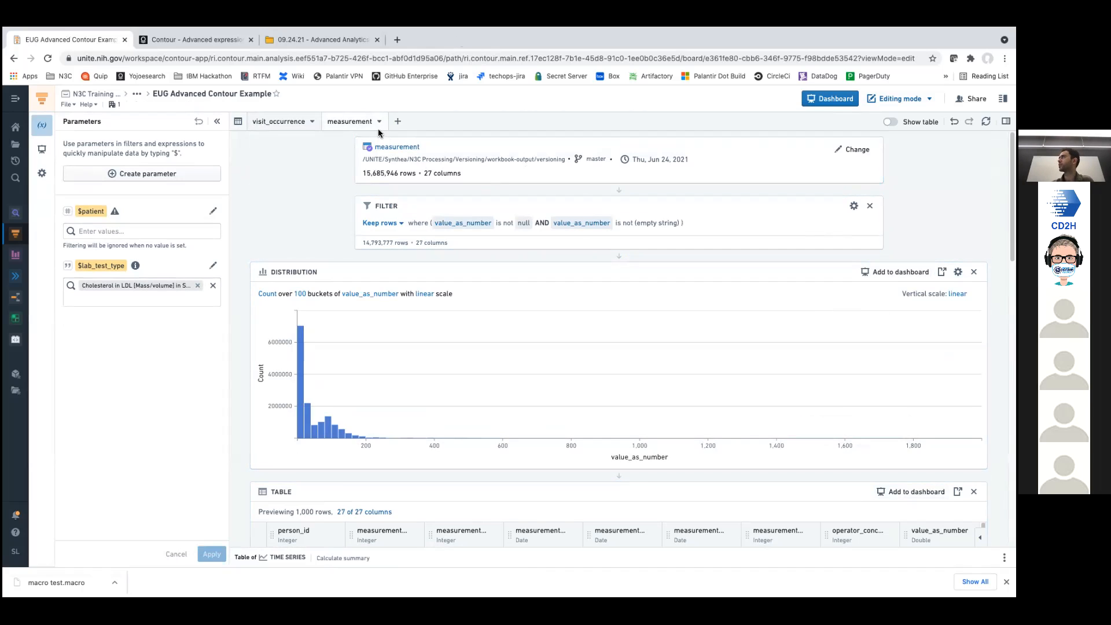
click(348, 47)
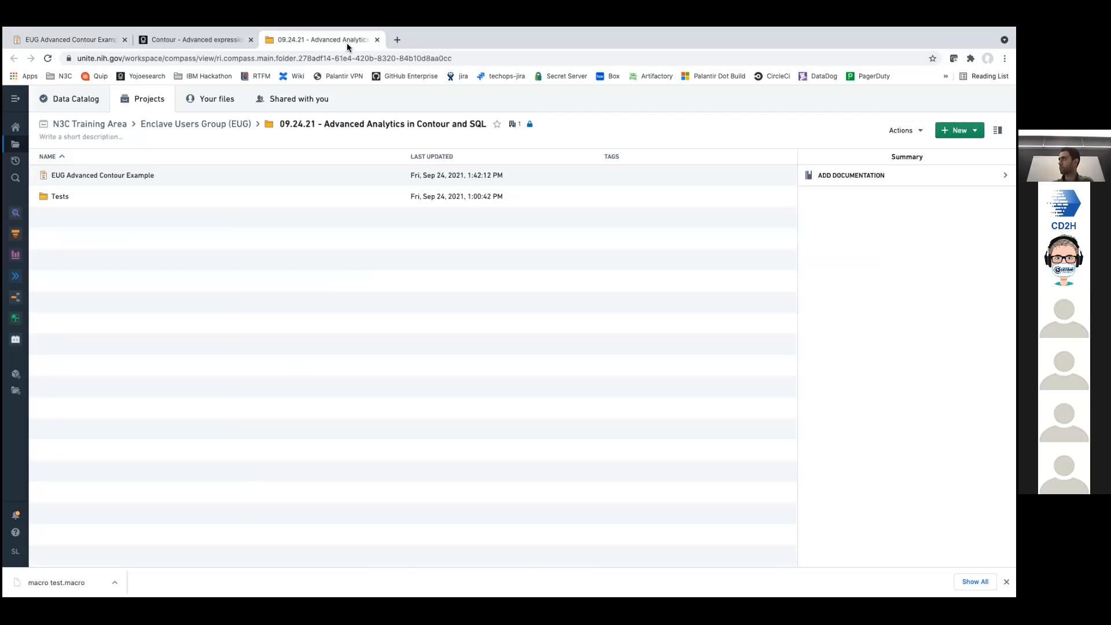
click(91, 38)
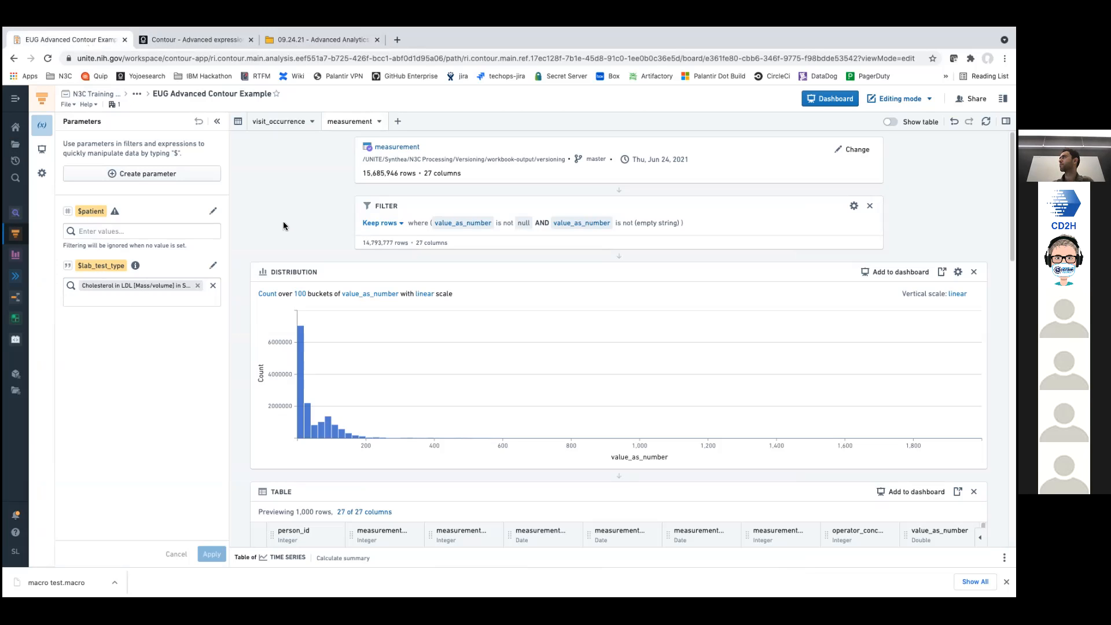
- Insert a Filter board between the diff expression and the histogram in the visit_occurrence path
click(287, 131)
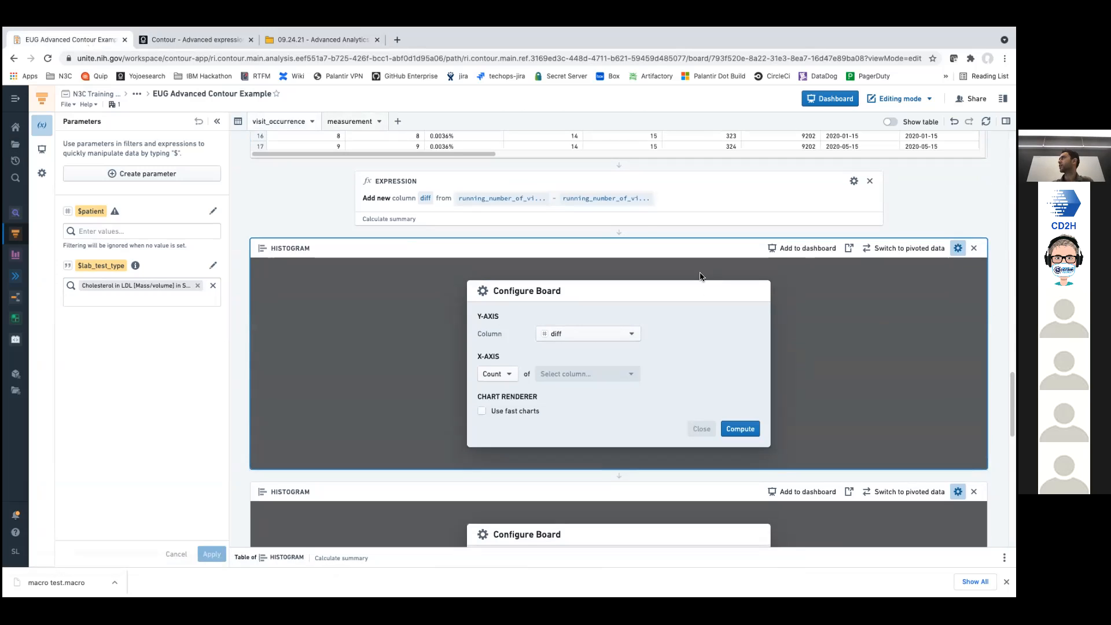
click(632, 231)
text(f)
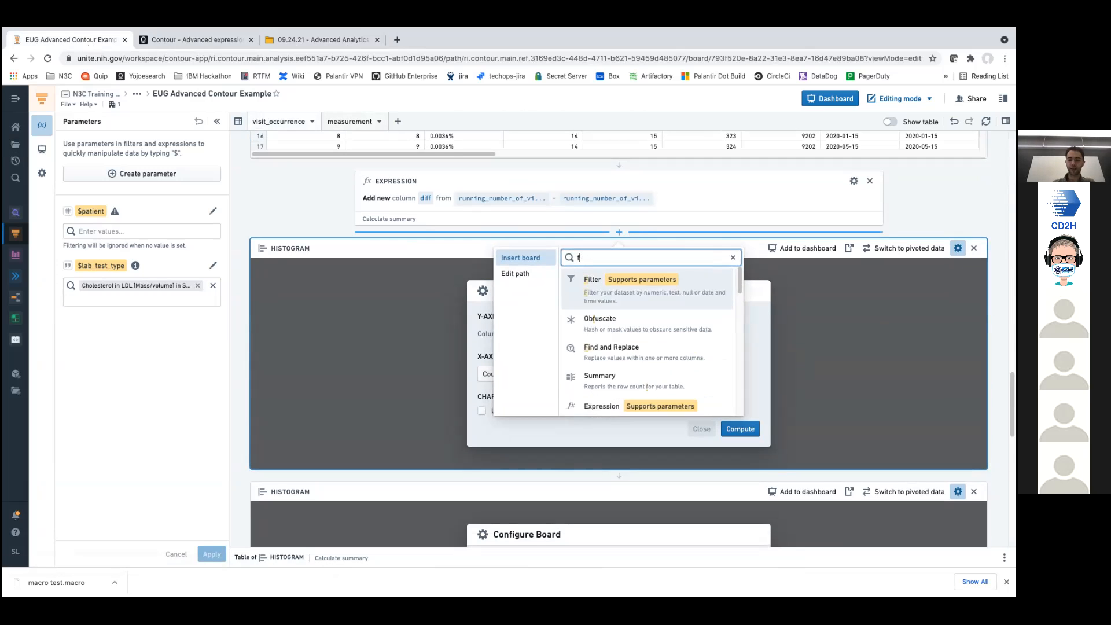
text(ilter)
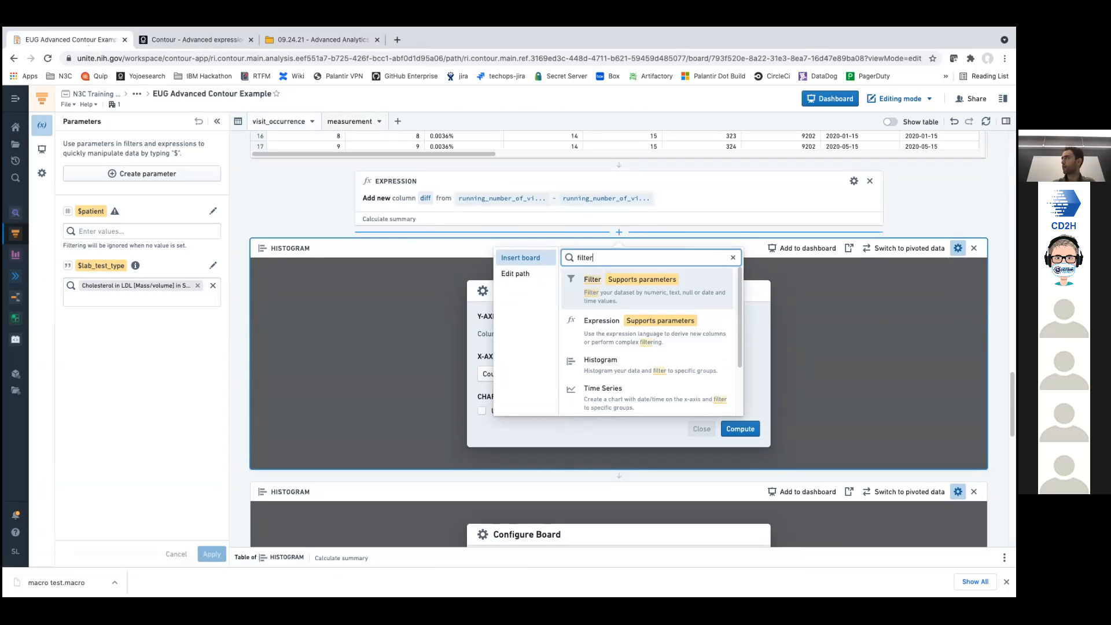
click(625, 288)
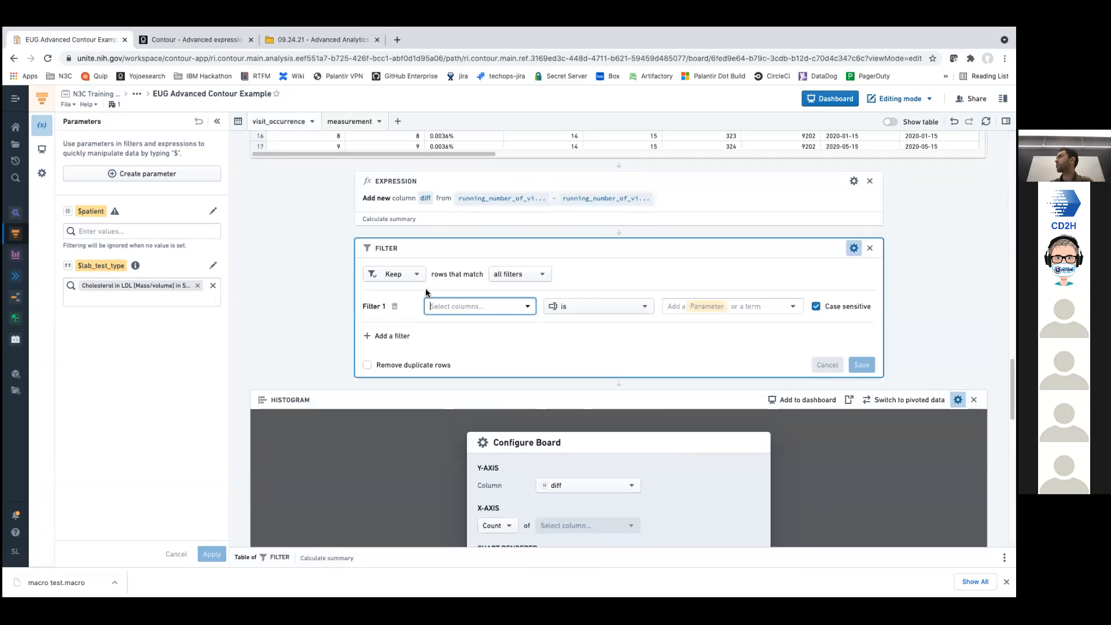
- Set the filter to person_id equal to, show the parameters available as its value, and remove the Filter board
click(499, 309)
text(per)
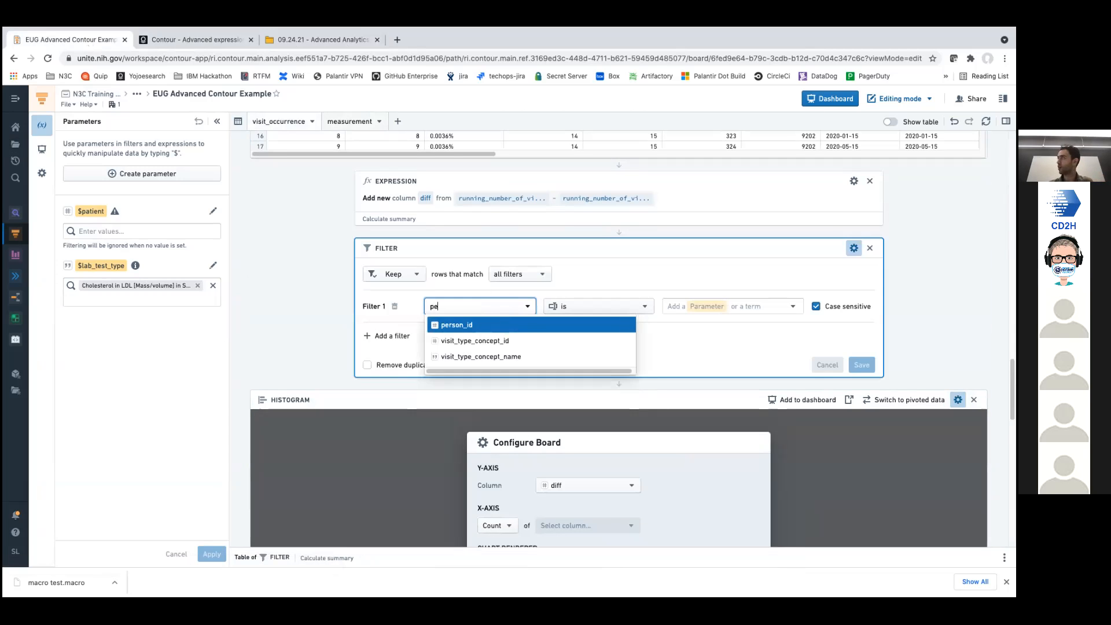
key(Return)
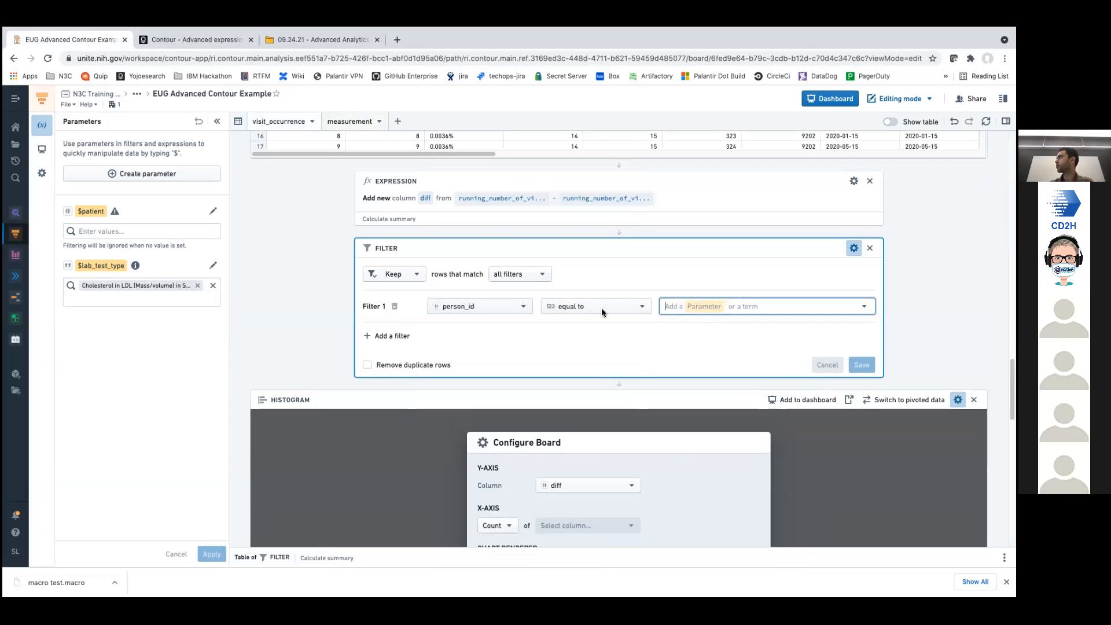
click(718, 307)
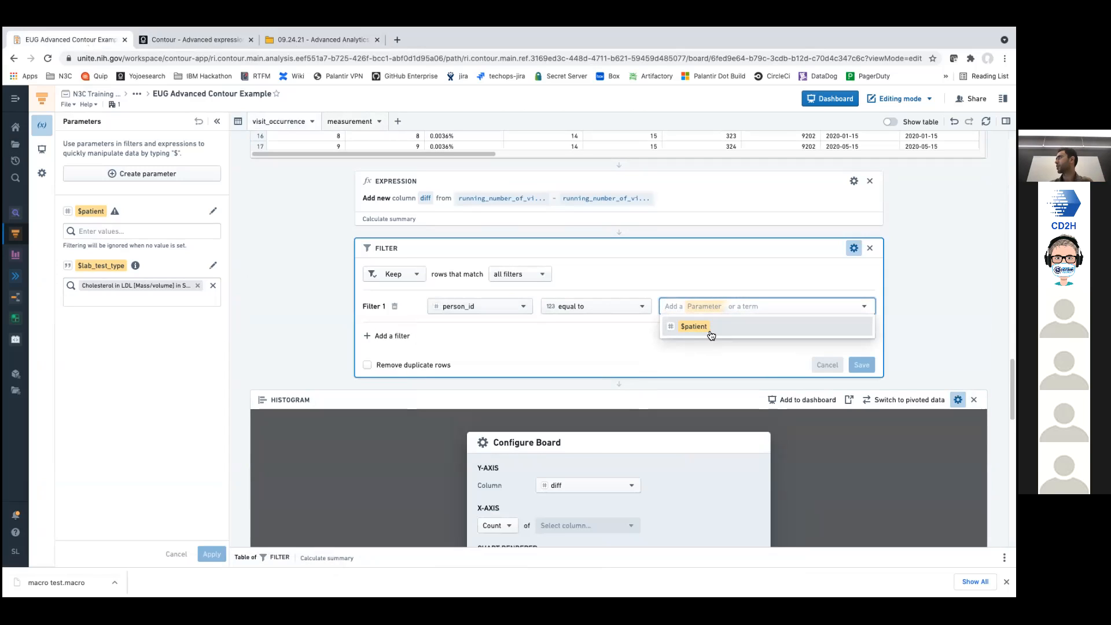
click(869, 247)
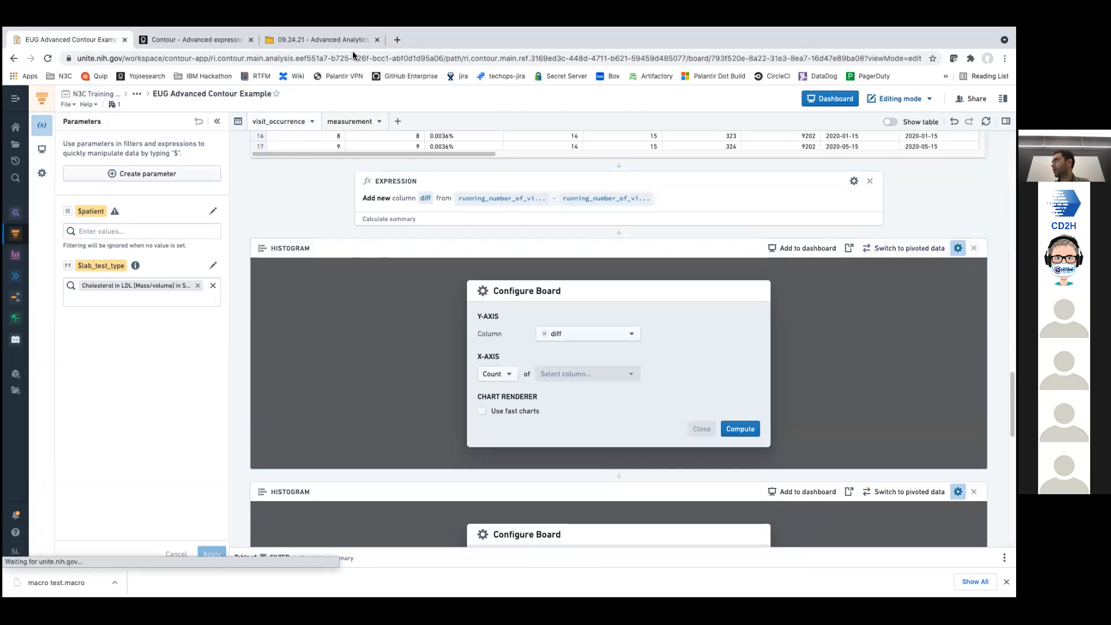
- Create a new Code Workbook in the folder "09.24.21 - Advanced Analytics in Contour and SQL"
click(338, 39)
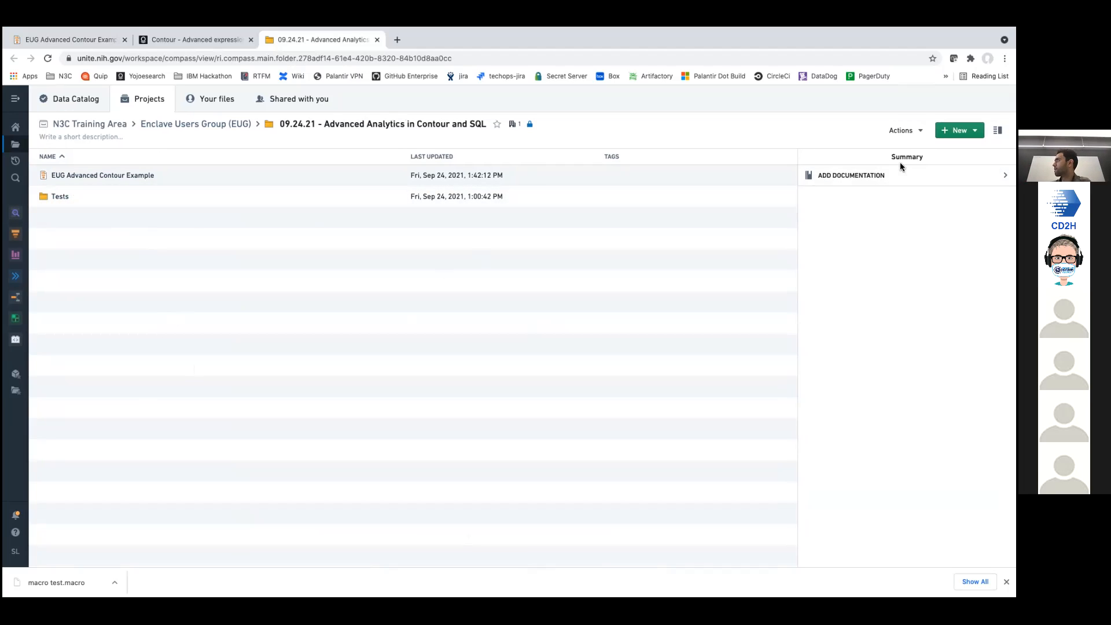
click(959, 130)
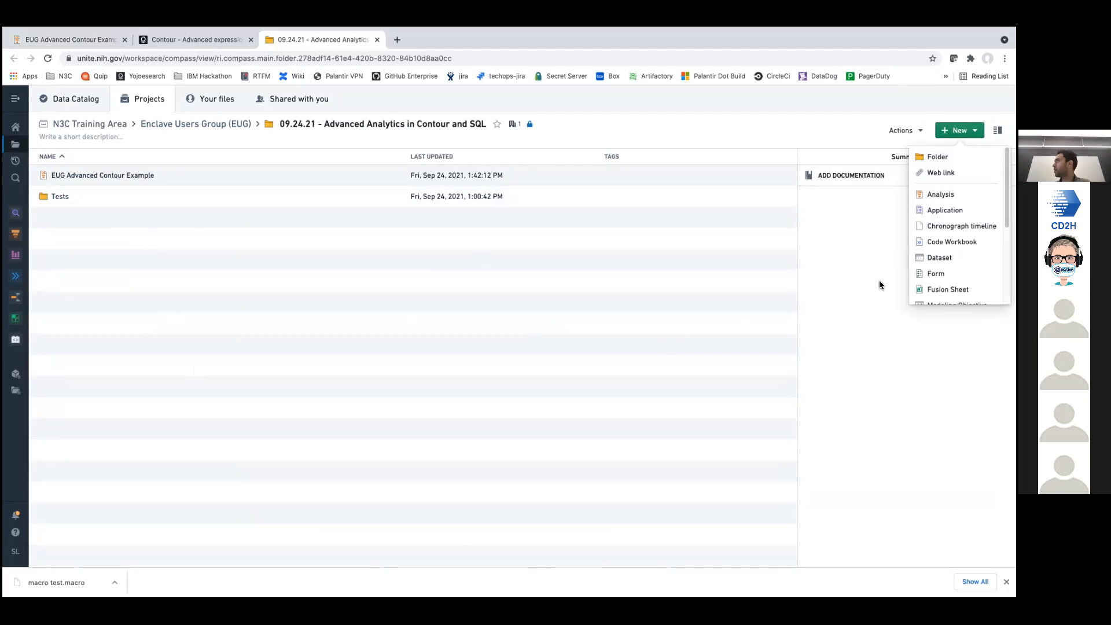
click(951, 242)
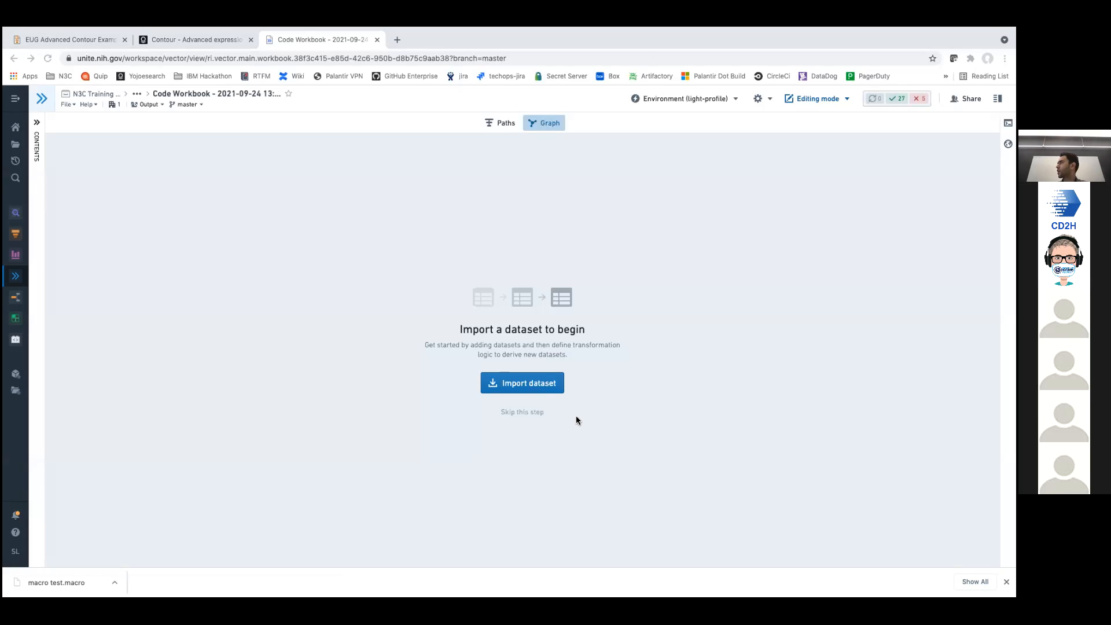
- Import the person dataset from the Data Catalog's Synthea Notional Data collection into the workbook
click(528, 390)
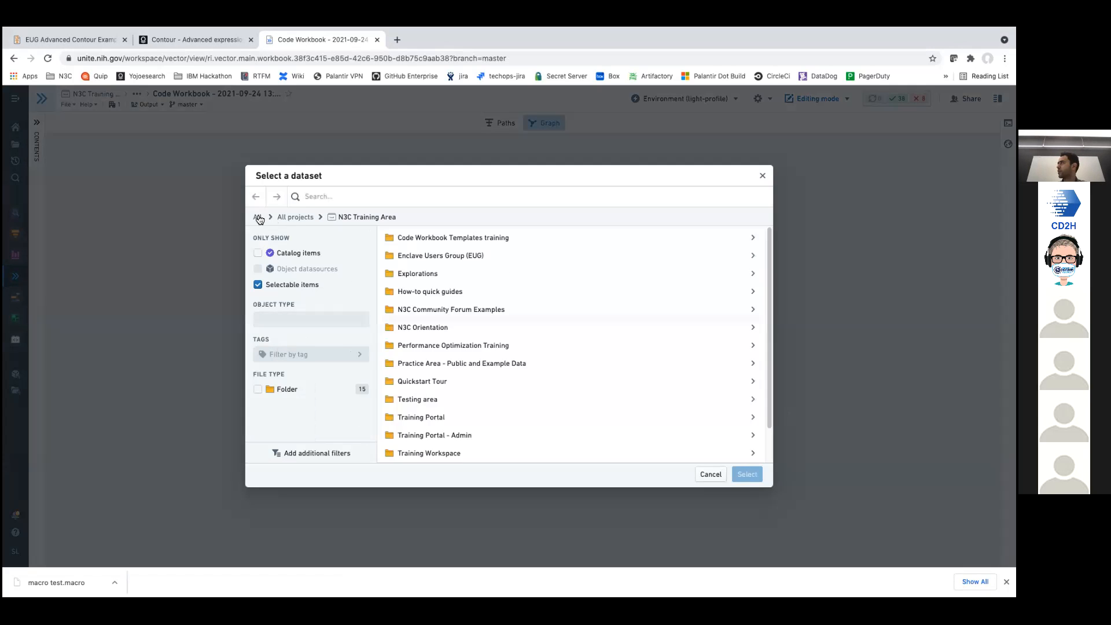
click(259, 218)
click(378, 242)
scroll(377, 412, down, 5)
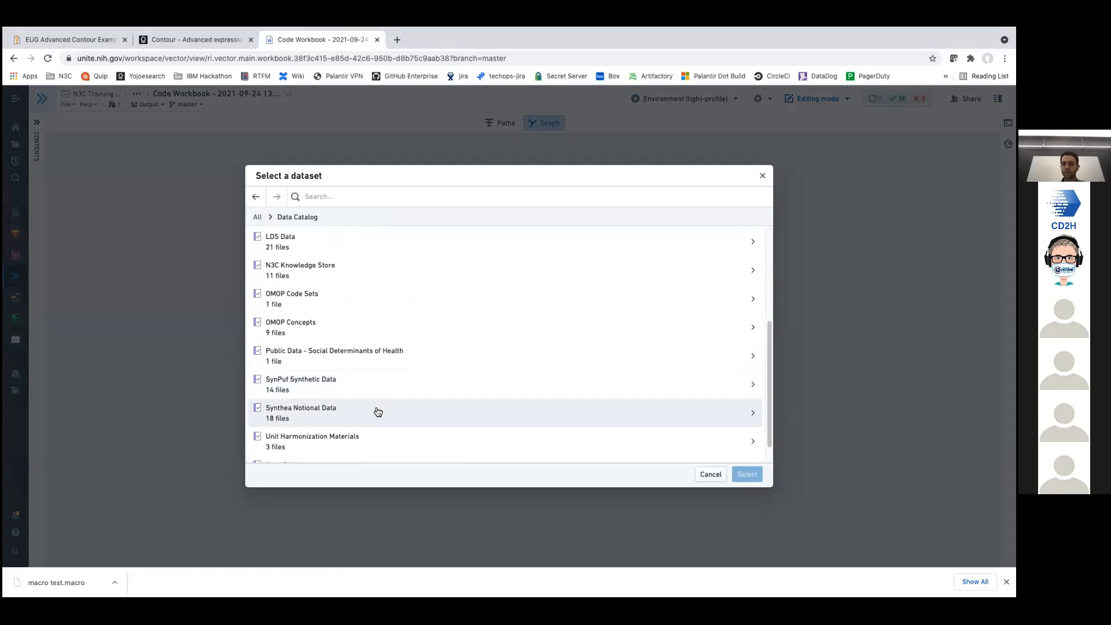
scroll(379, 436, down, 1)
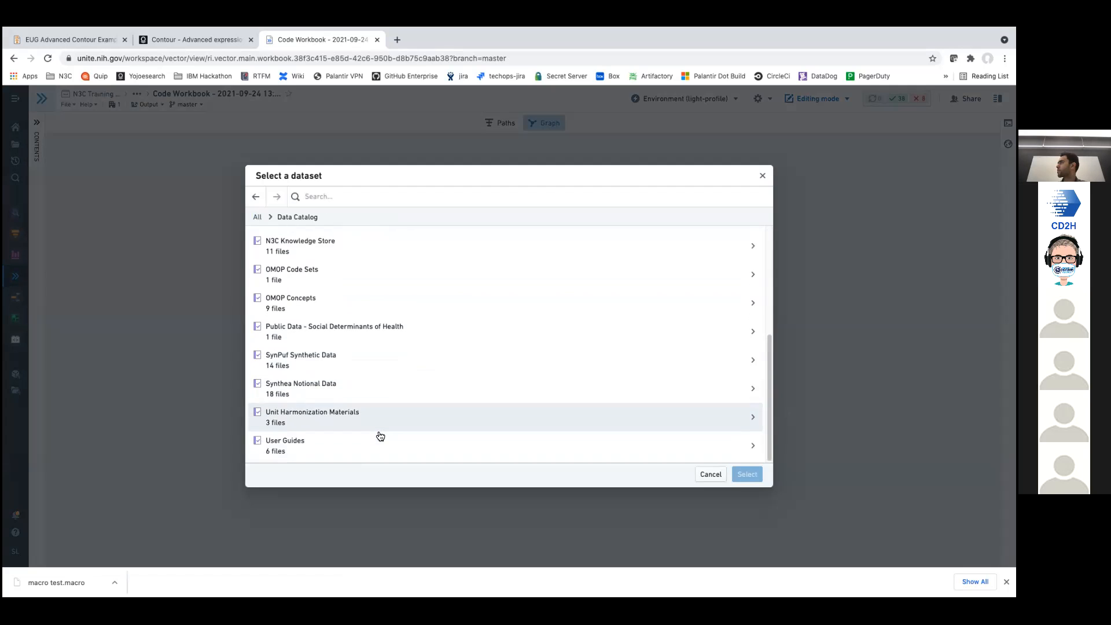
click(372, 388)
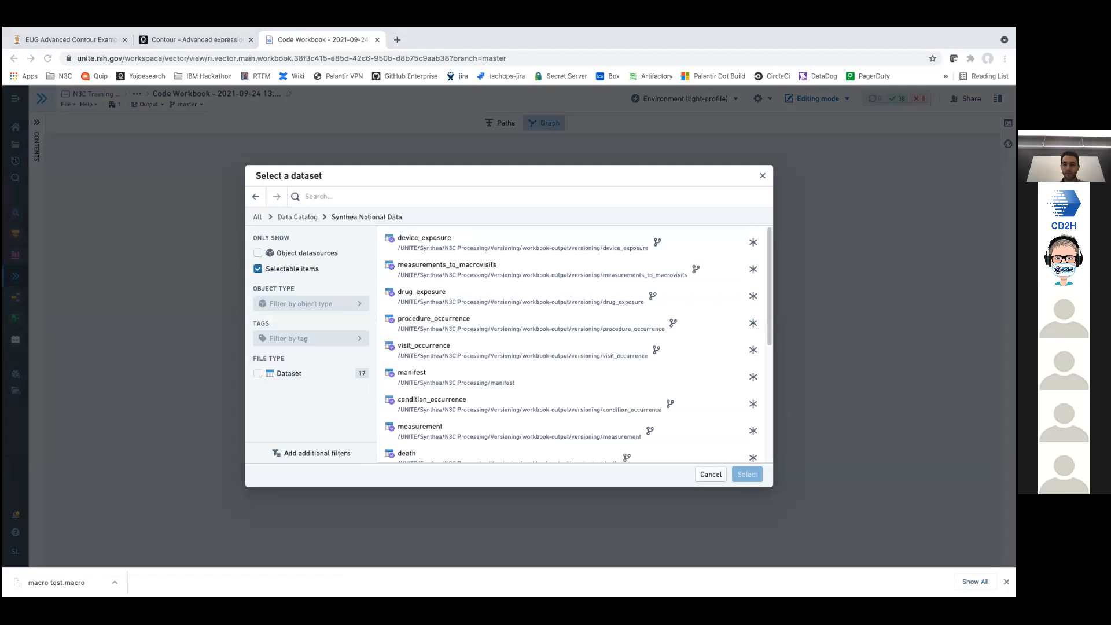
scroll(473, 359, down, 5)
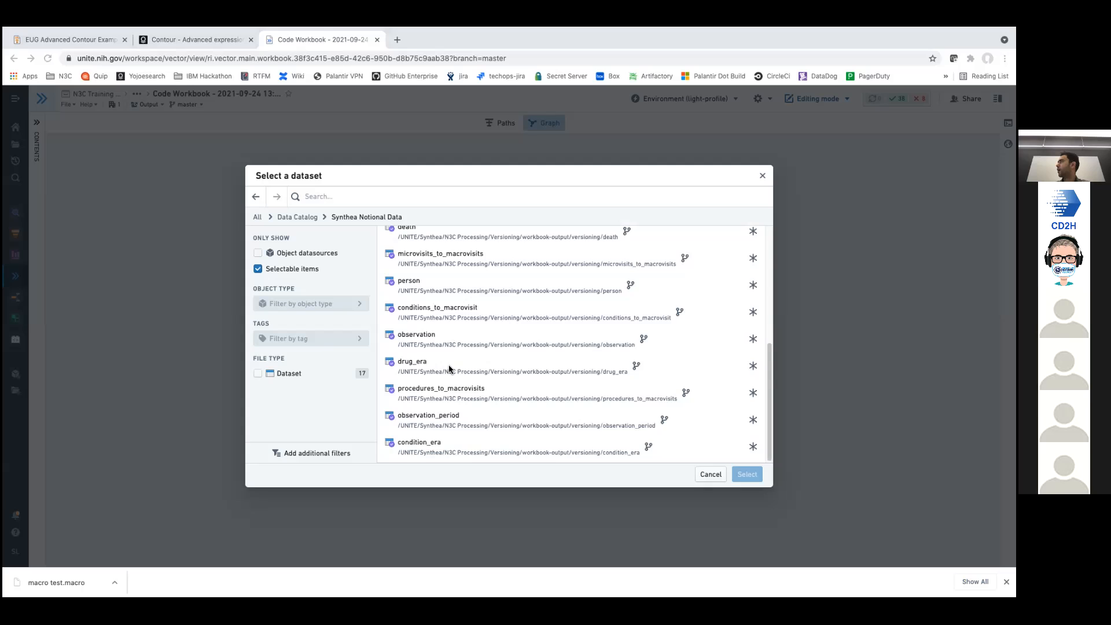
scroll(450, 347, up, 1)
click(457, 306)
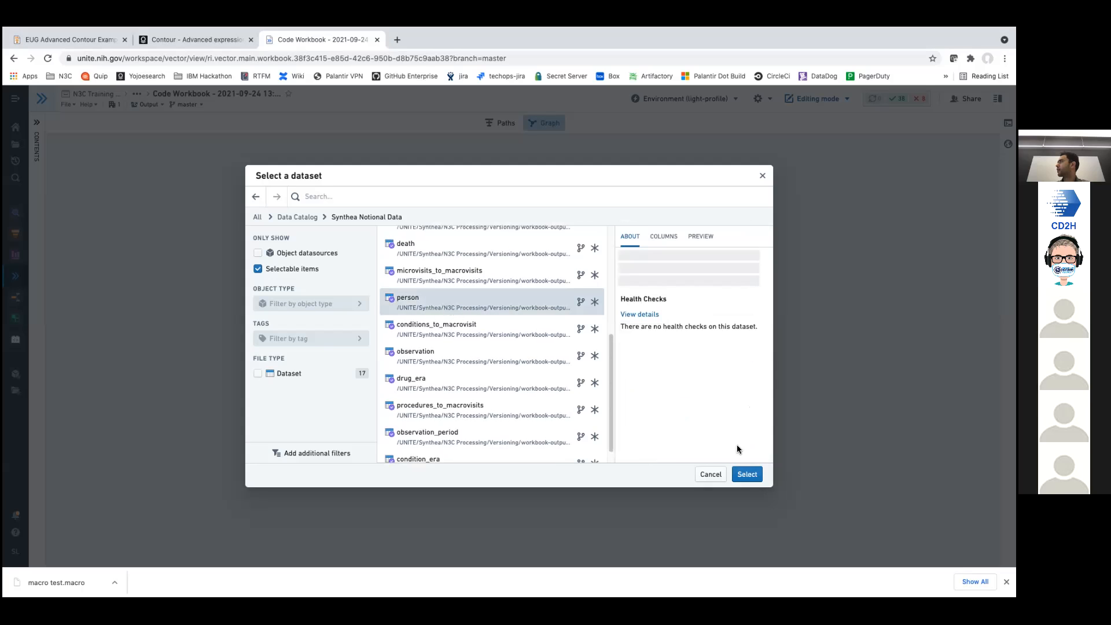
click(746, 474)
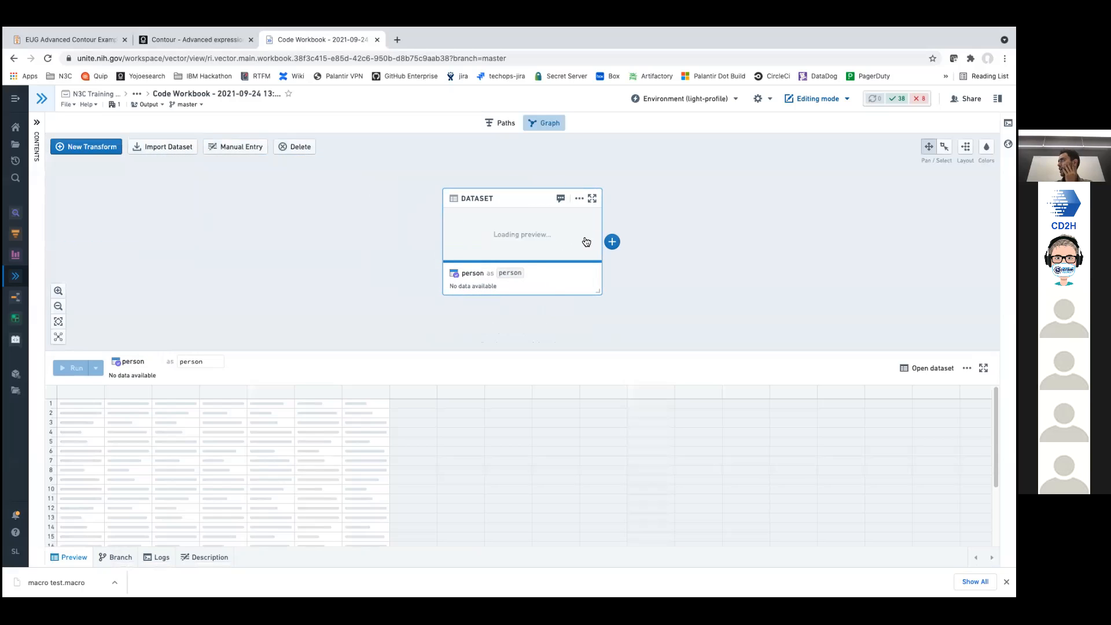
- Add an SQL code transform downstream of the person dataset and display the transform's input data
click(612, 242)
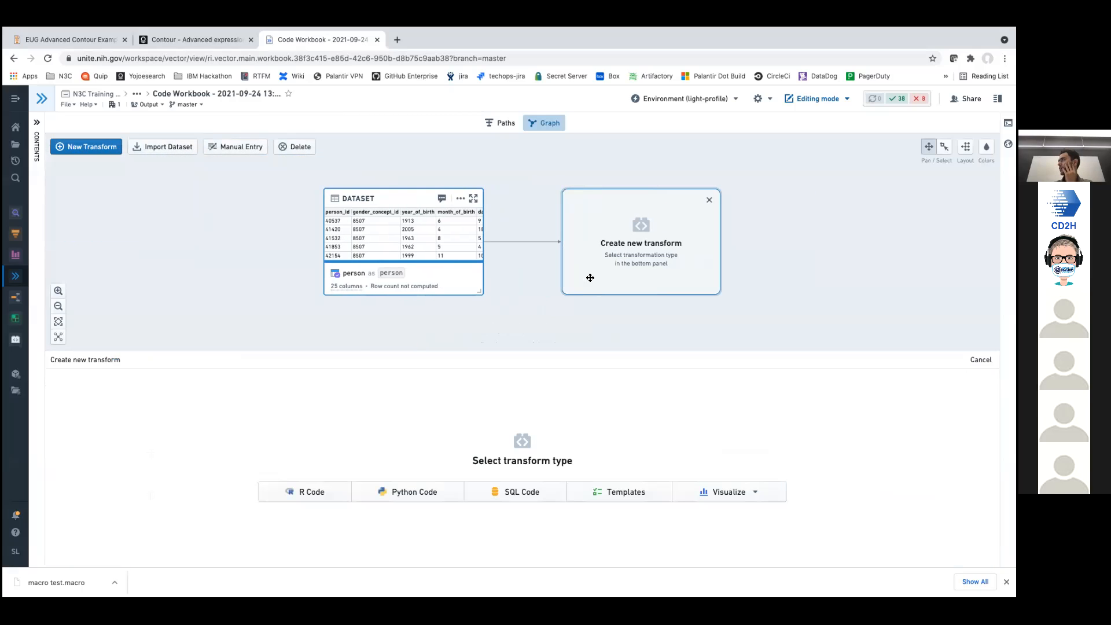
click(536, 493)
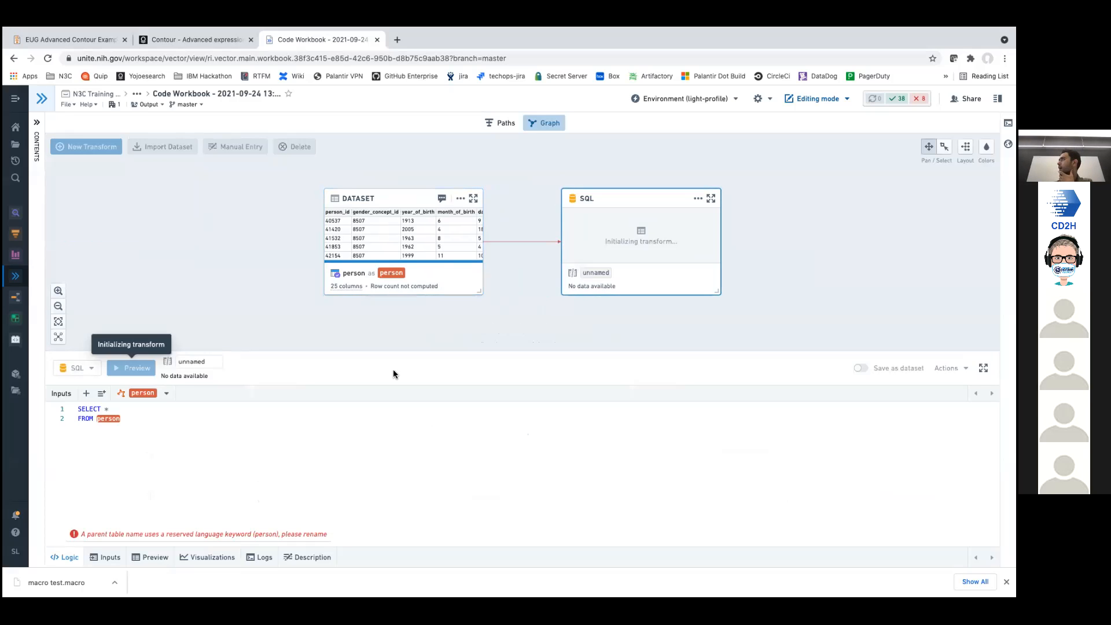
click(94, 558)
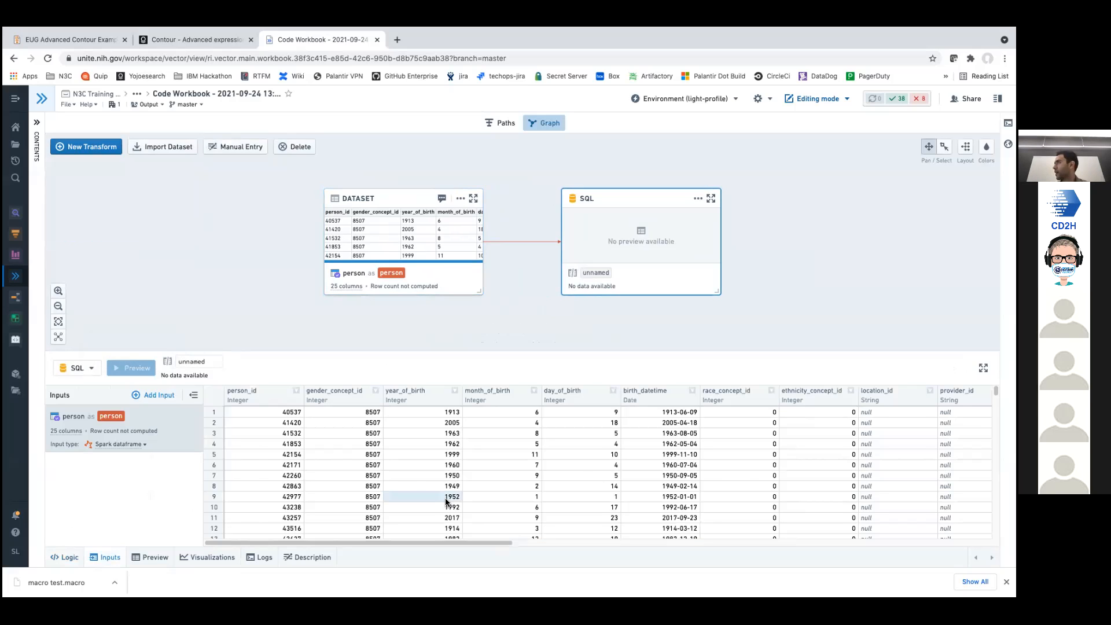
- Examine the person table's person_id, birth_datetime and ethnicity_source_value columns, widening the ethnicity_source_value column to read it
click(271, 422)
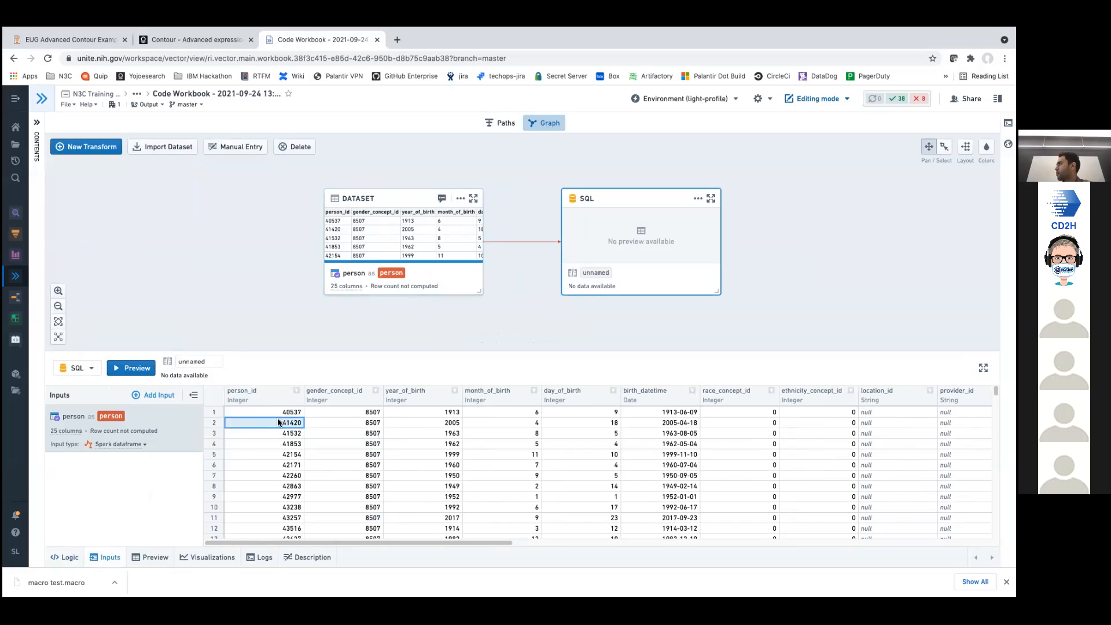
click(671, 434)
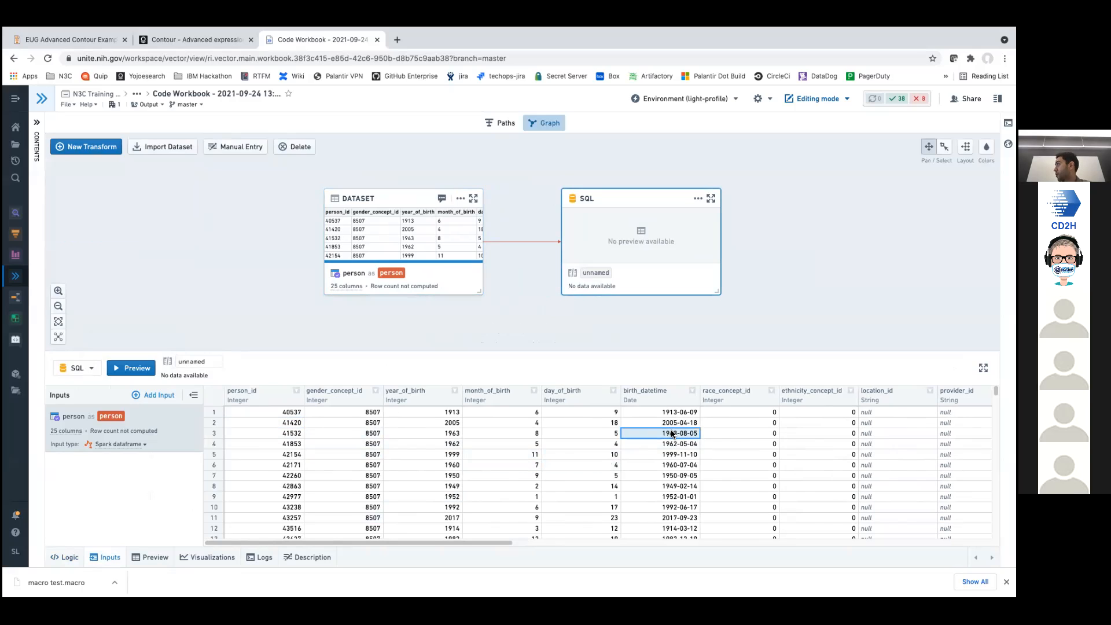
scroll(671, 434, right, 1)
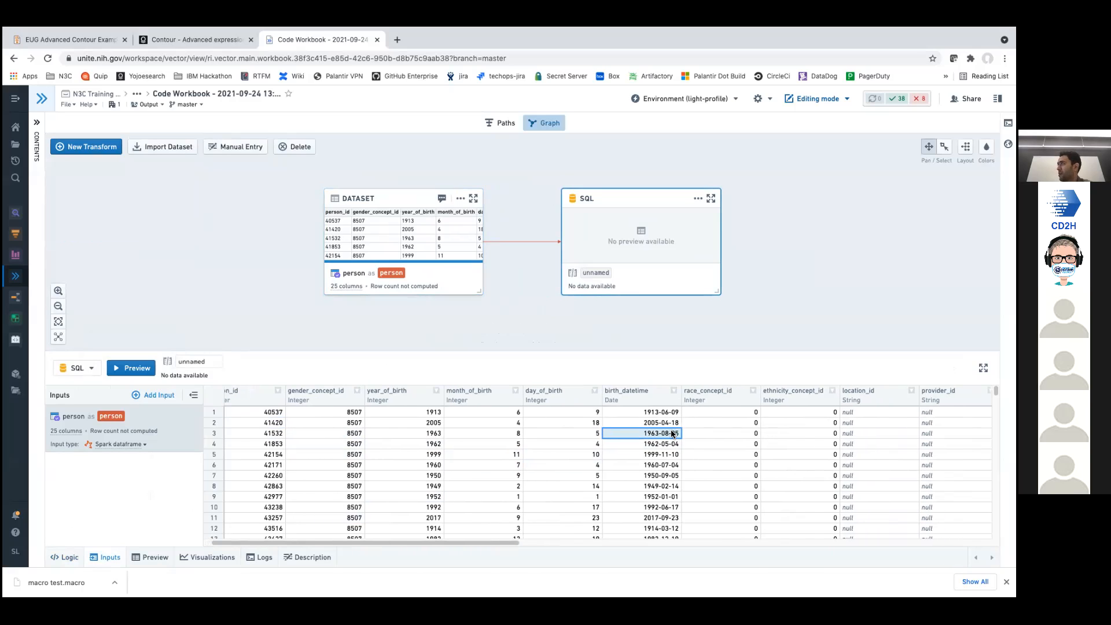
scroll(673, 434, right, 2)
scroll(672, 434, right, 15)
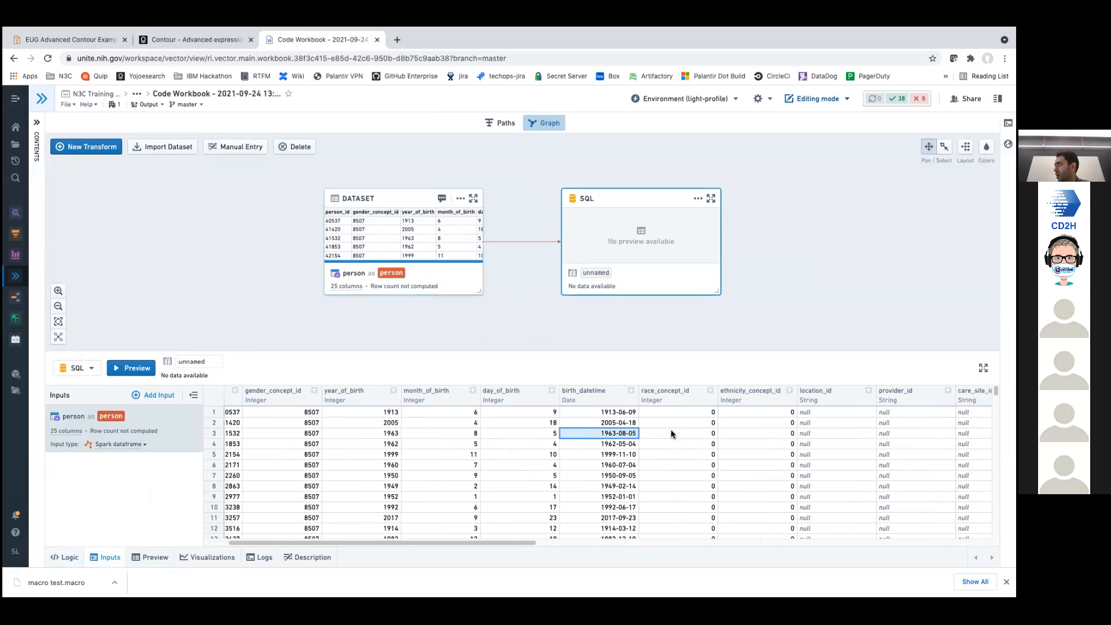
scroll(672, 434, right, 15)
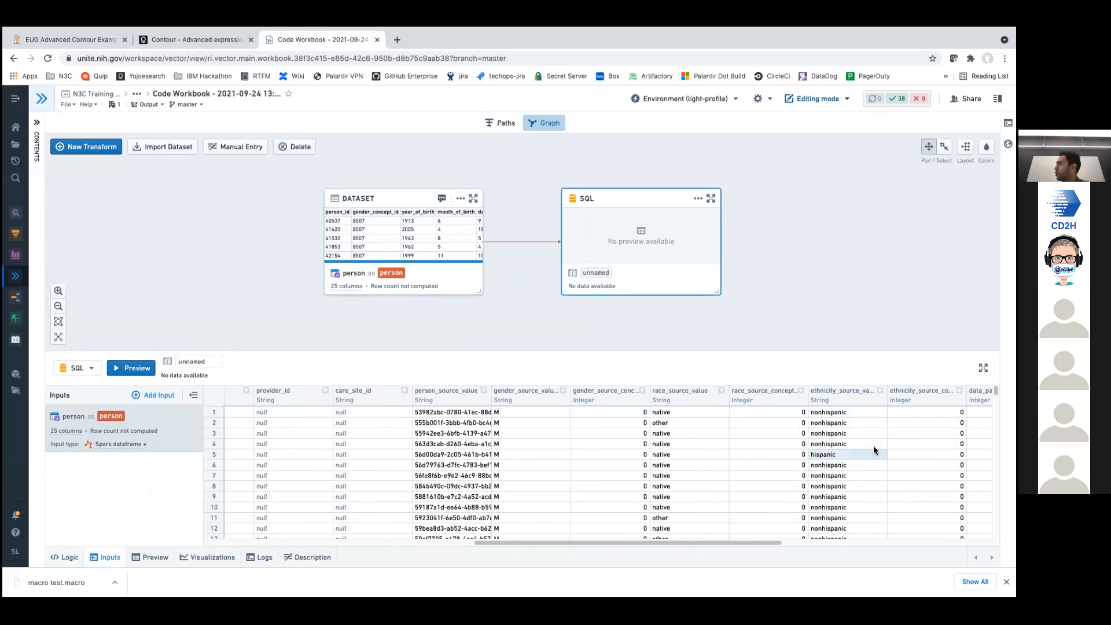
drag(888, 396, 937, 395)
scroll(870, 433, right, 3)
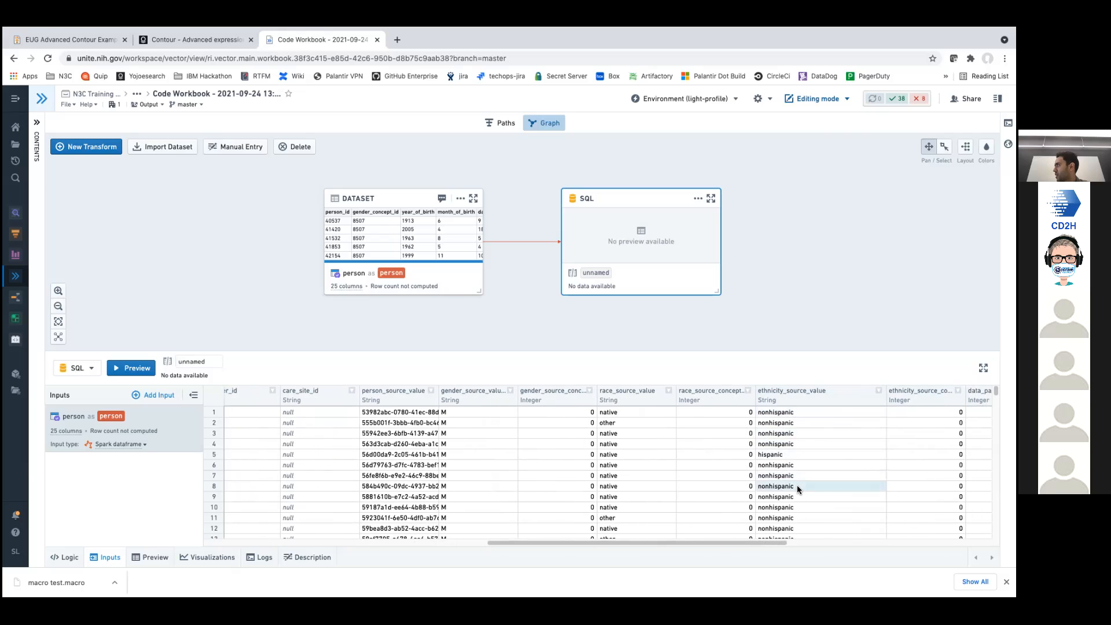
click(793, 464)
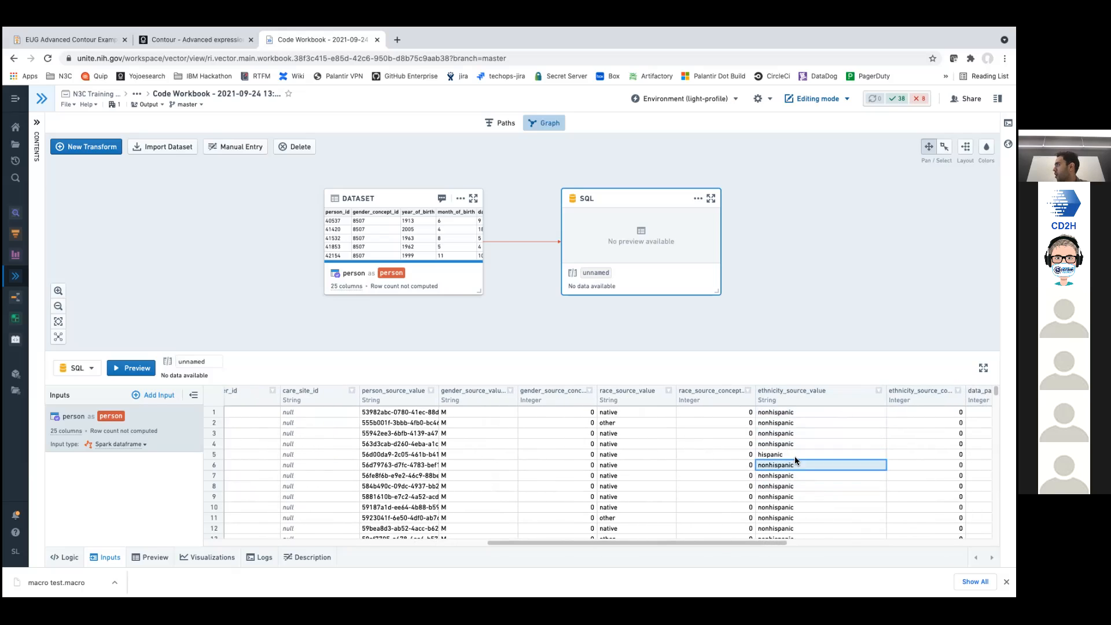
click(814, 439)
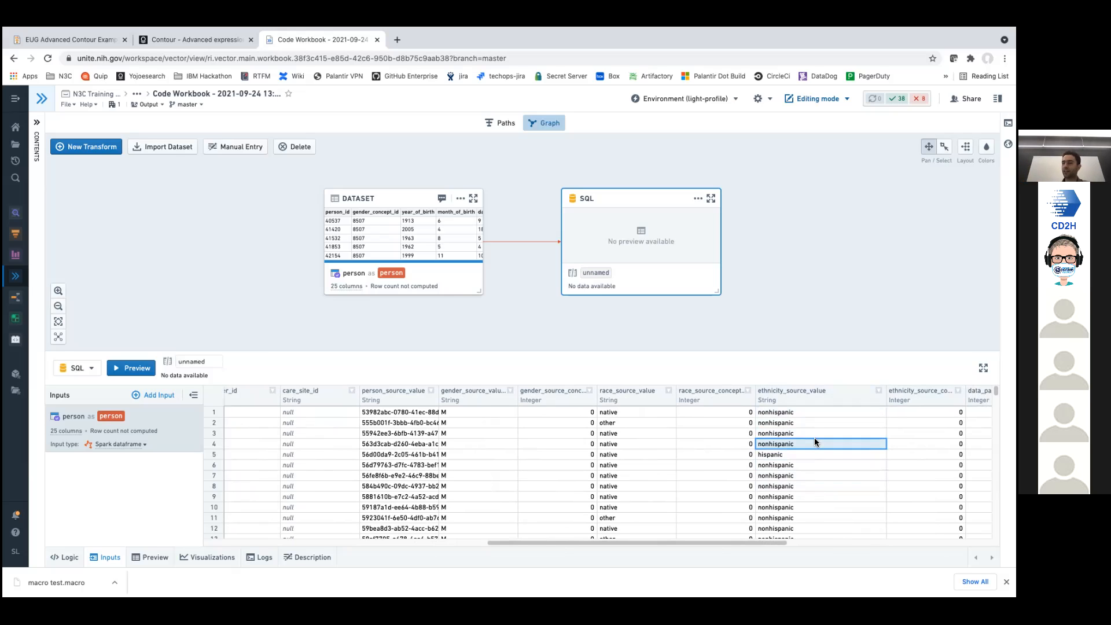
scroll(486, 467, left, 5)
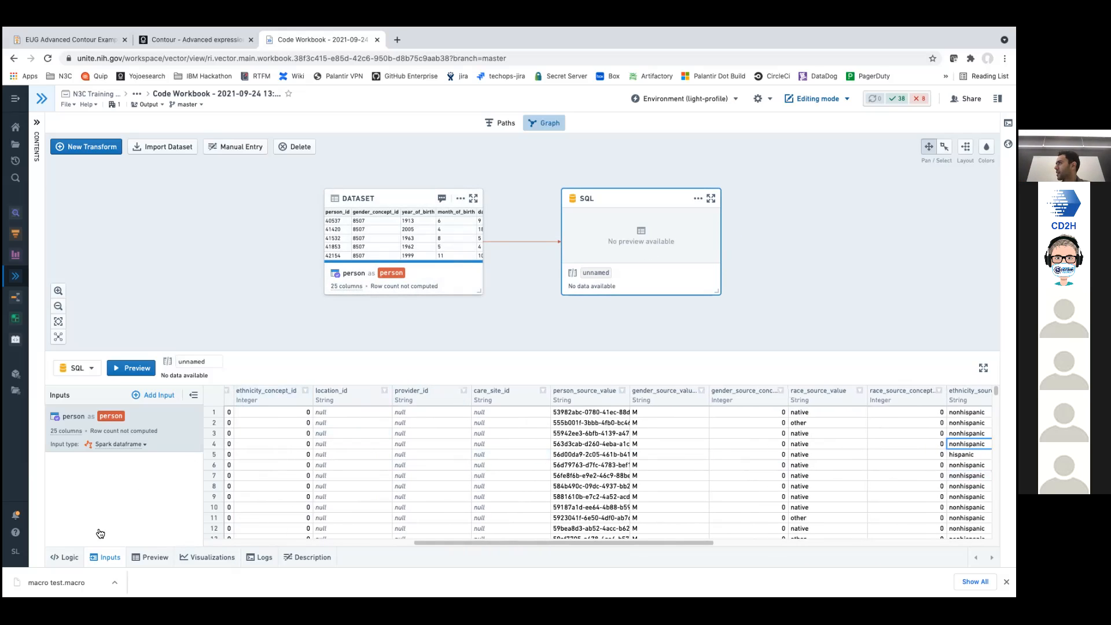
- Replace the asterisk in the SQL query's SELECT clause with person_id, birth_datetime and current_date() as curr_dt
click(64, 557)
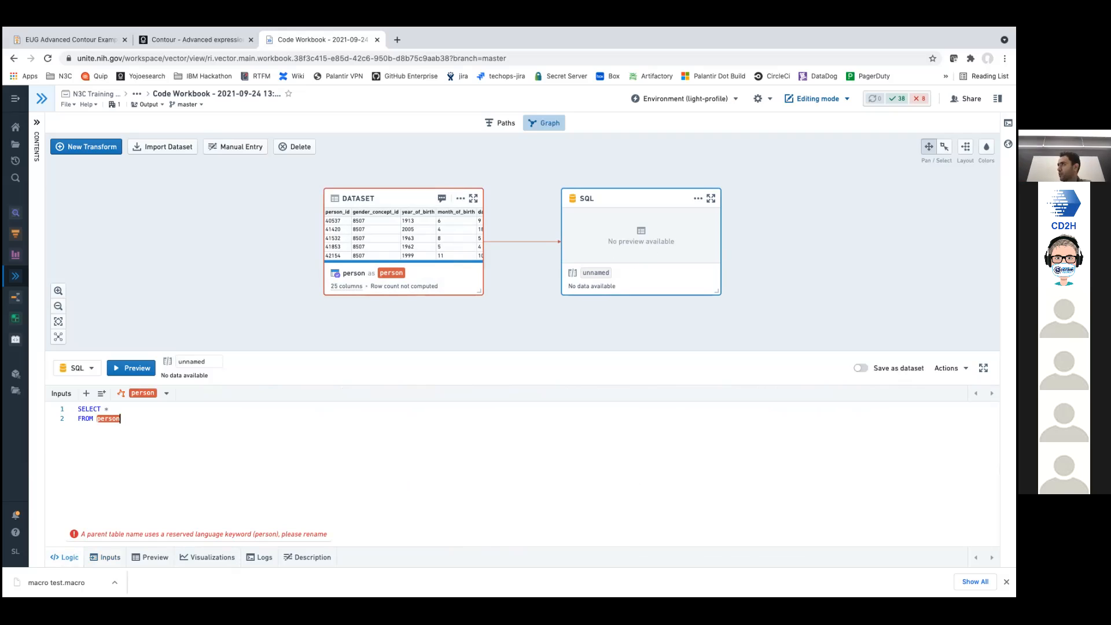
text(person_id,)
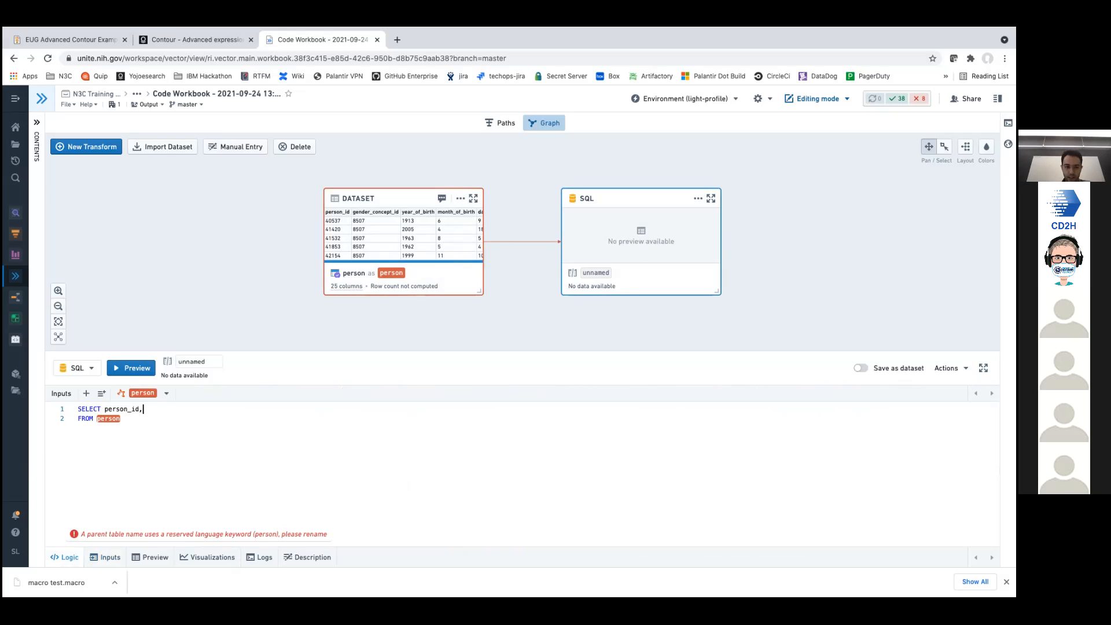
text( birth_date)
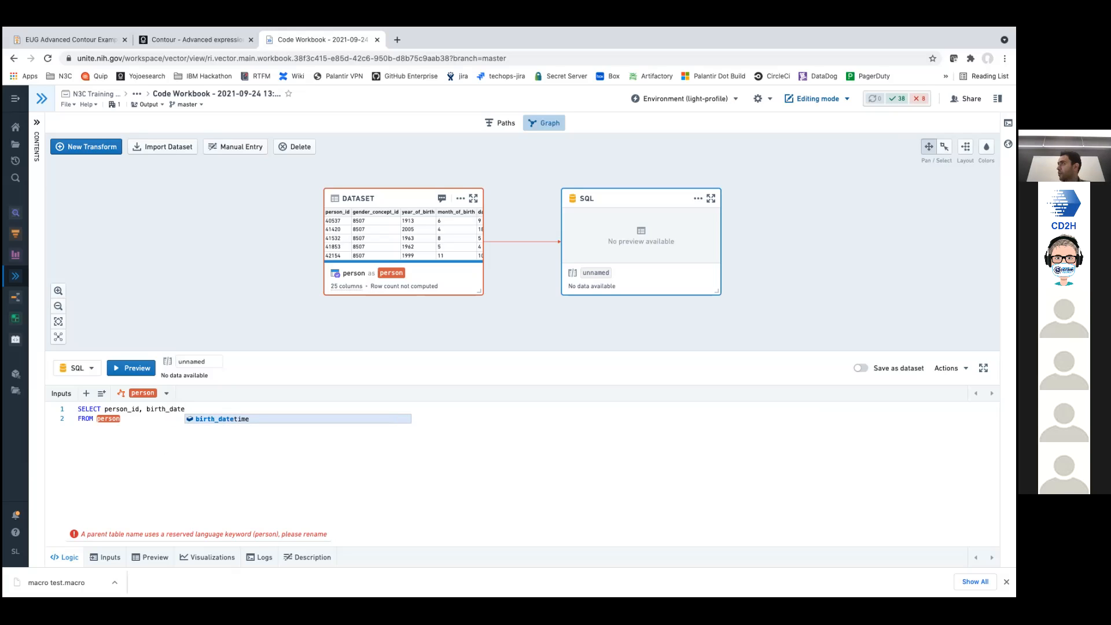
key(Tab)
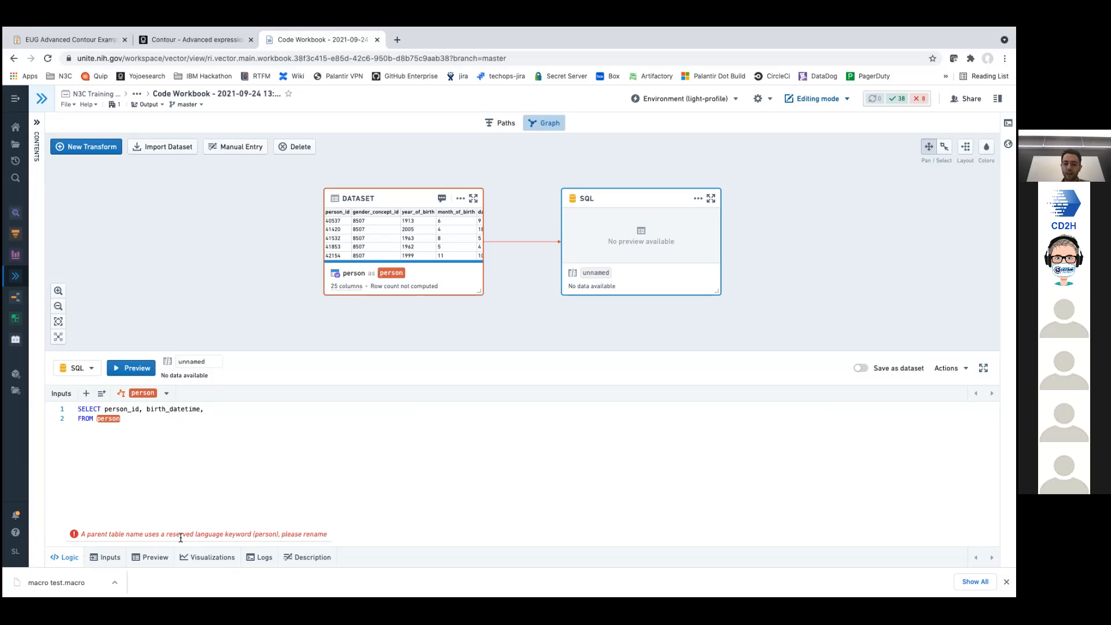
text(current_date)
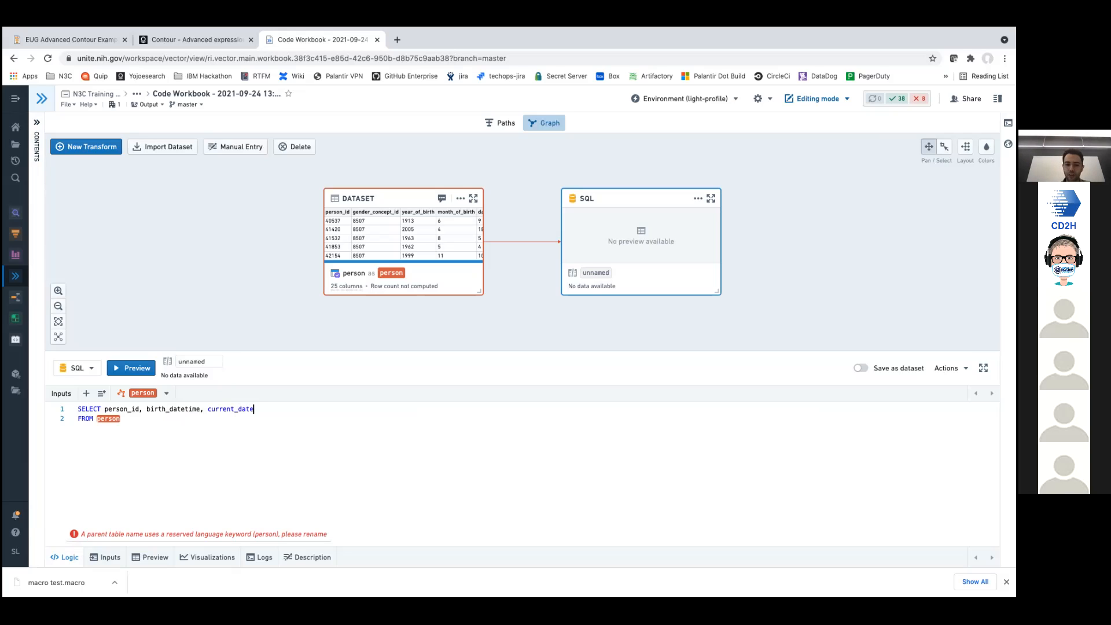
text(() as curr_dt)
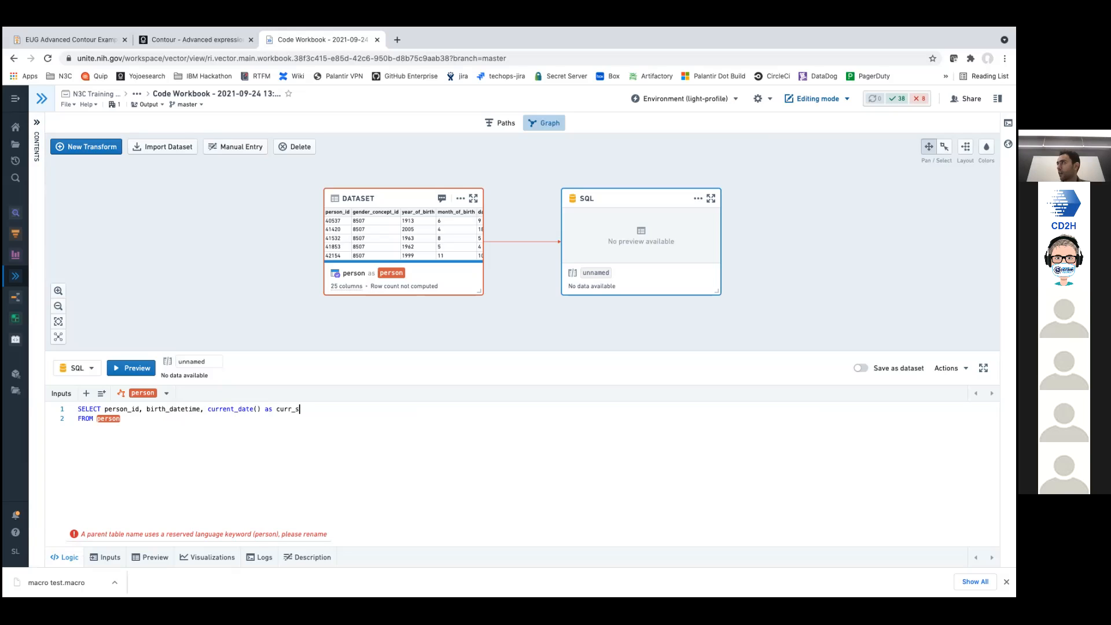
text(,)
- Look up the ethnicity column in the person input table and add ethnicity_source_value to the query's SELECT list
click(149, 557)
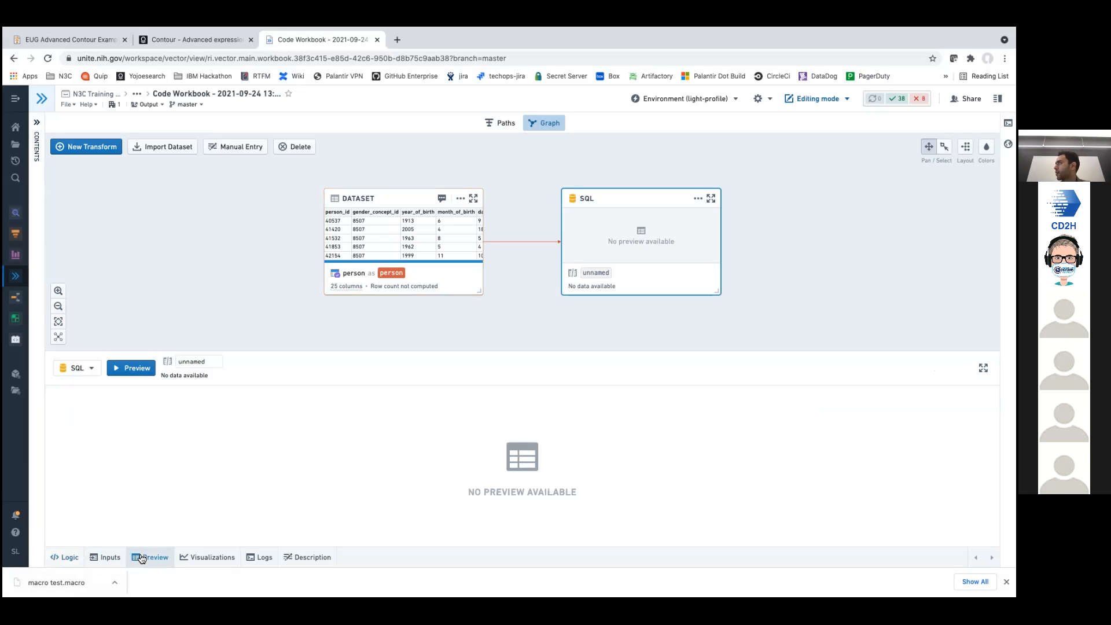
click(105, 554)
scroll(716, 515, right, 1)
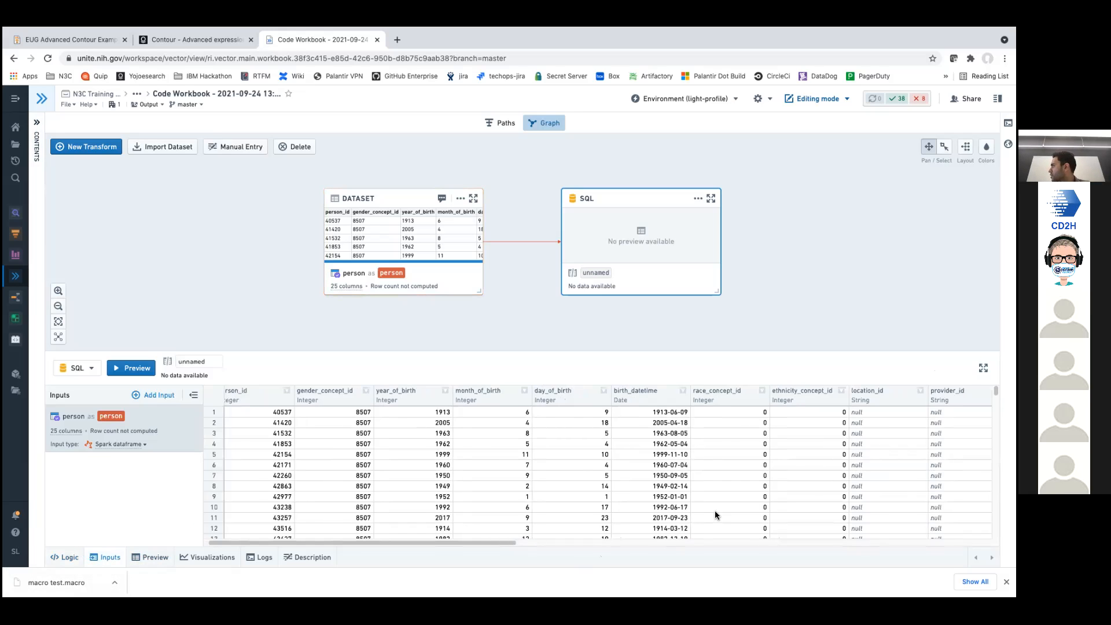
scroll(715, 515, right, 10)
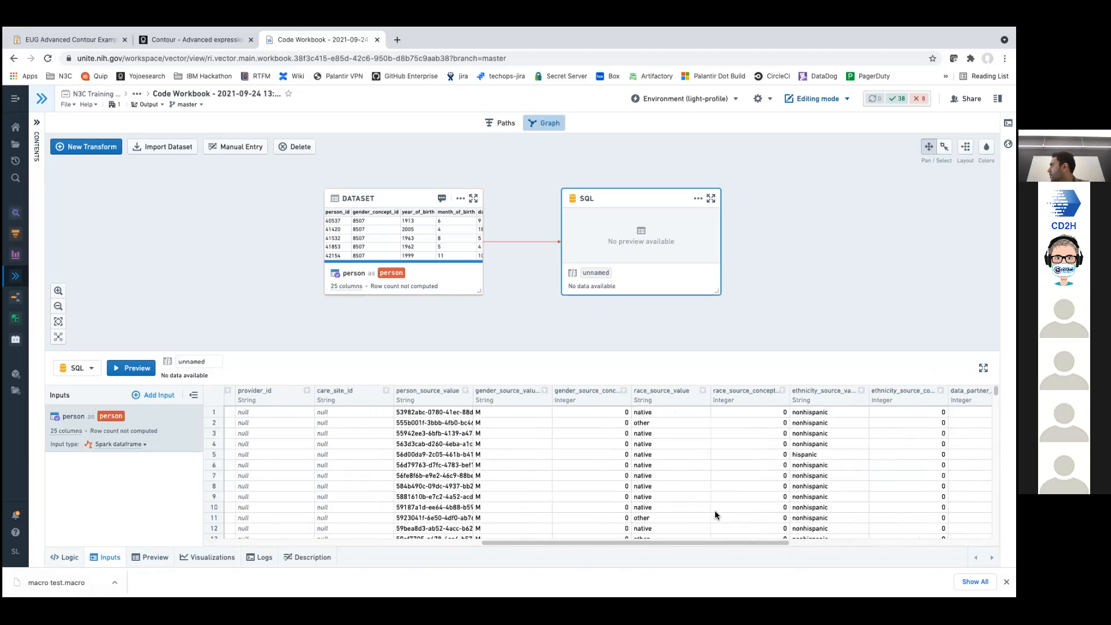
scroll(714, 514, left, 8)
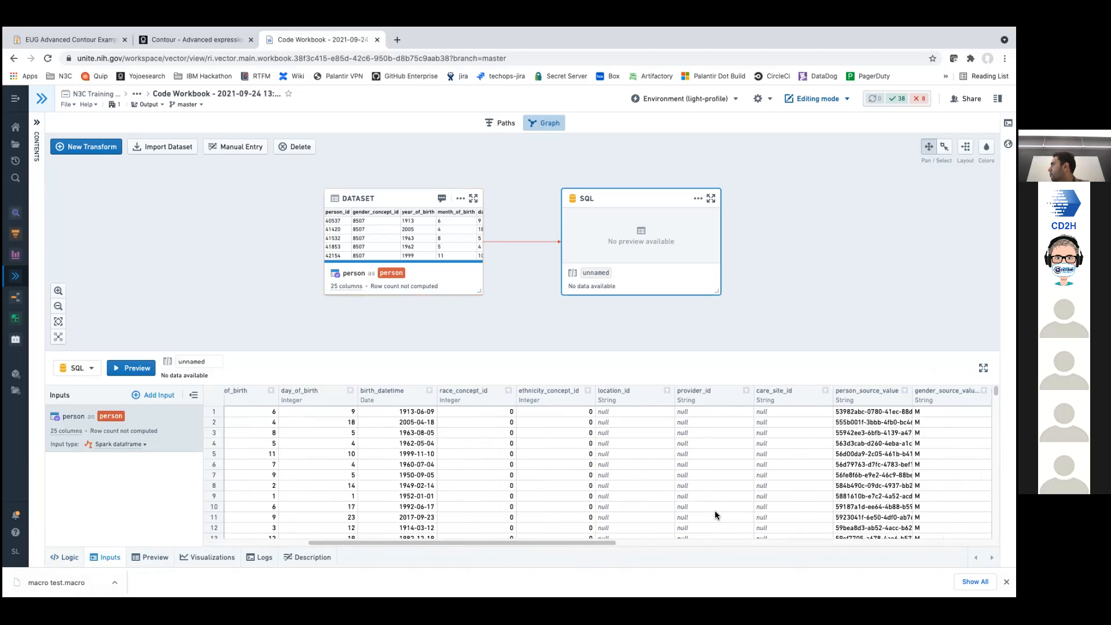
scroll(715, 514, right, 10)
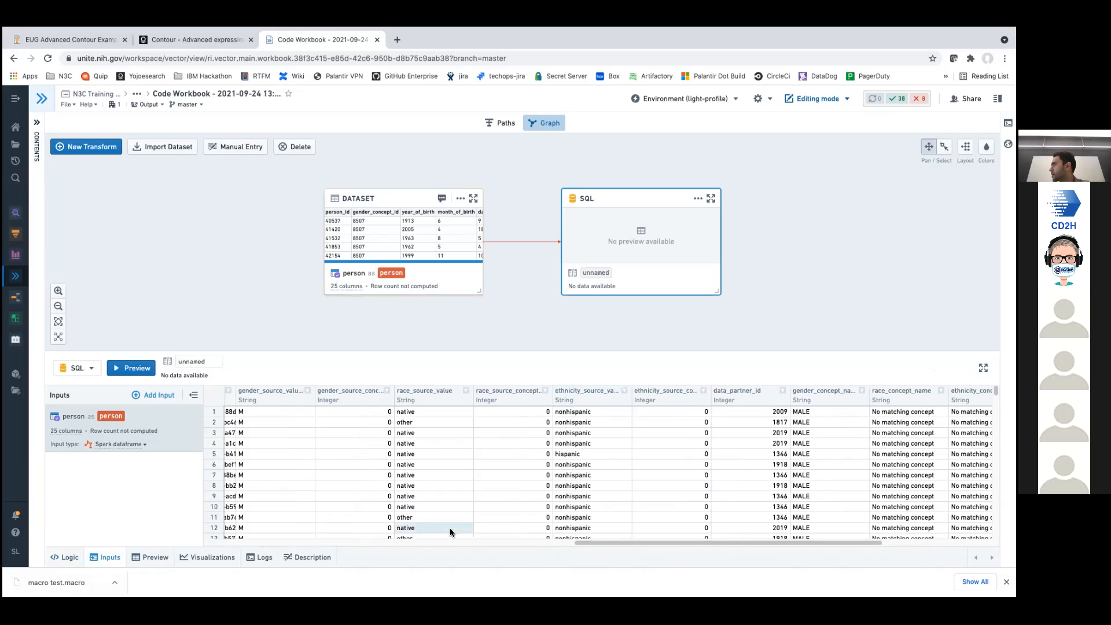
click(67, 557)
text(ethi)
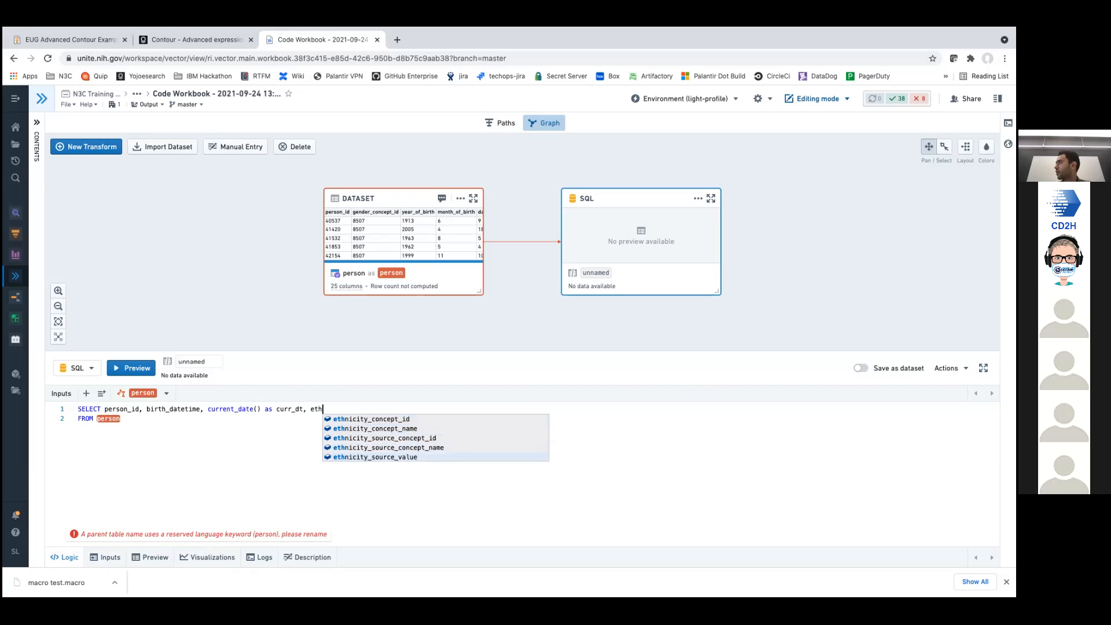
key(Return)
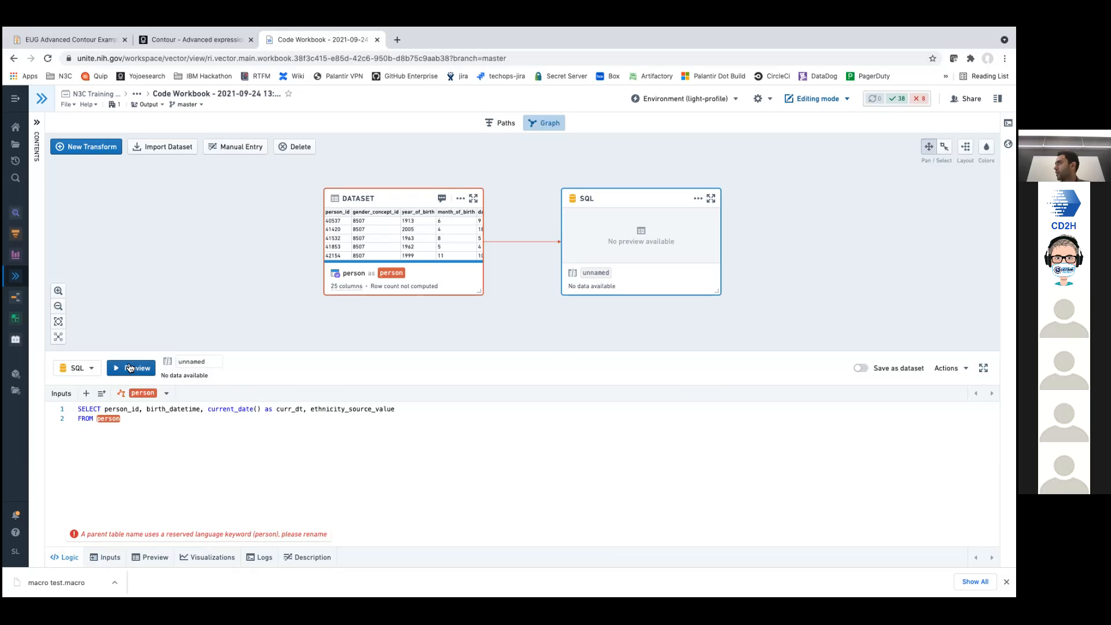
- Preview the SQL transform and go over the birth_datetime, current_date() and ethnicity_source_value entries in the query
click(128, 368)
click(78, 409)
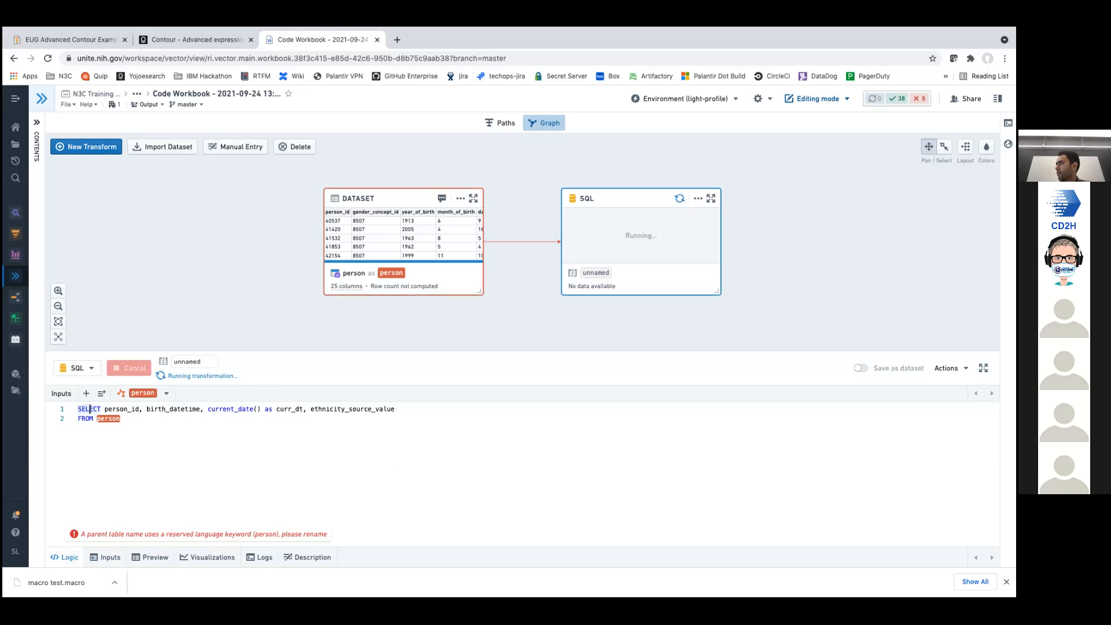
click(190, 409)
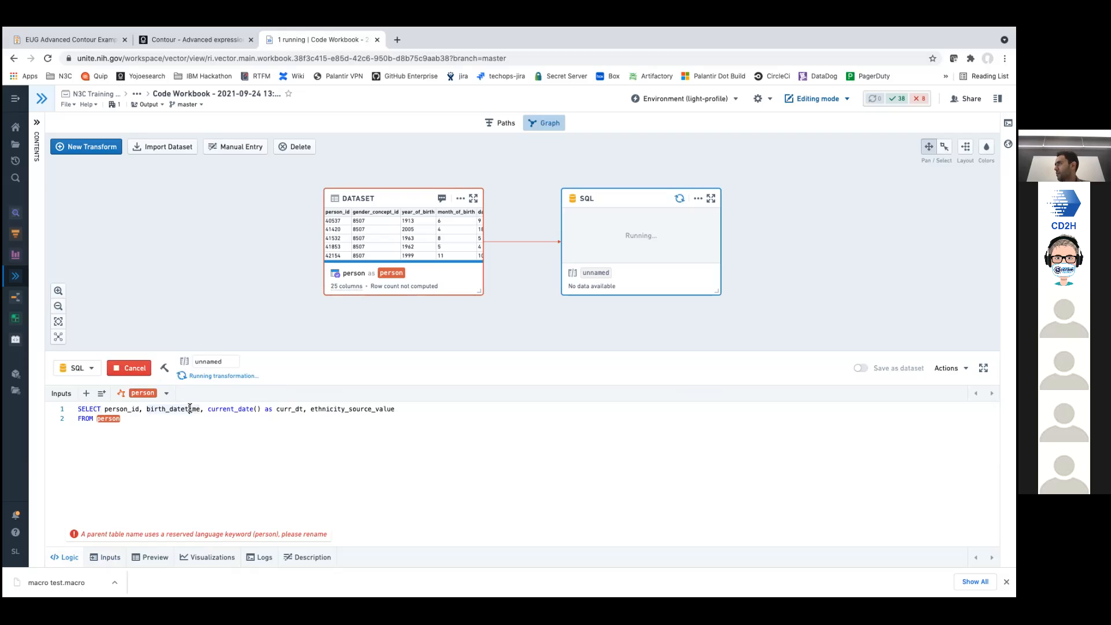
double_click(190, 409)
double_click(229, 408)
double_click(354, 409)
click(200, 412)
- Enclose the existing person query in parentheses as a subquery, leaving two blank lines above it for an outer query
key(shift+Down)
key(shift+Down)
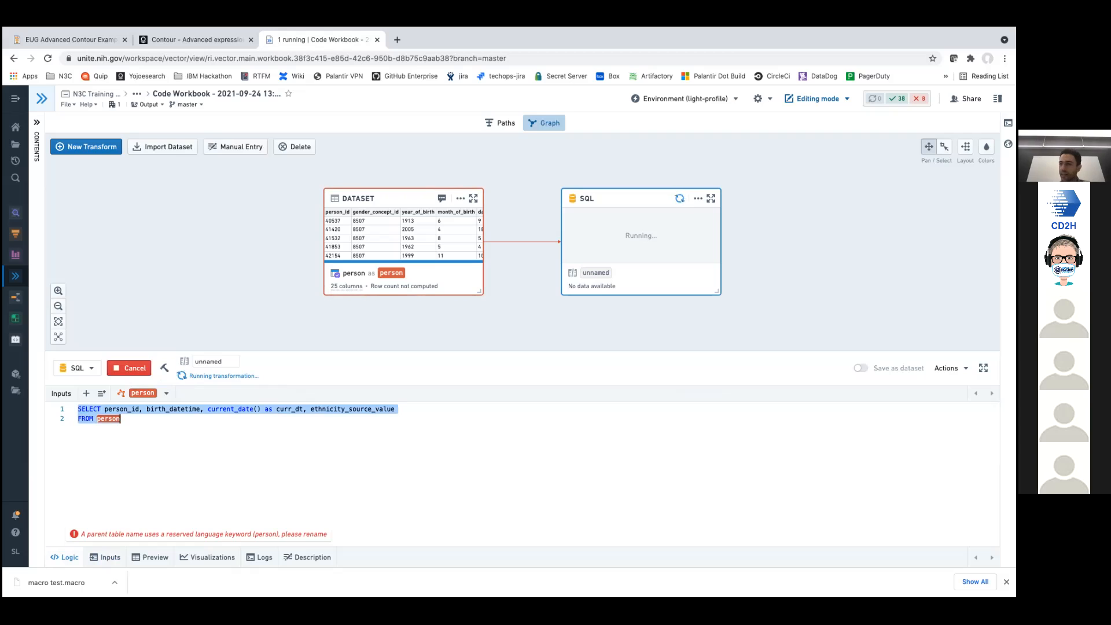
key(Left)
key(Return)
key(Return)
text(()
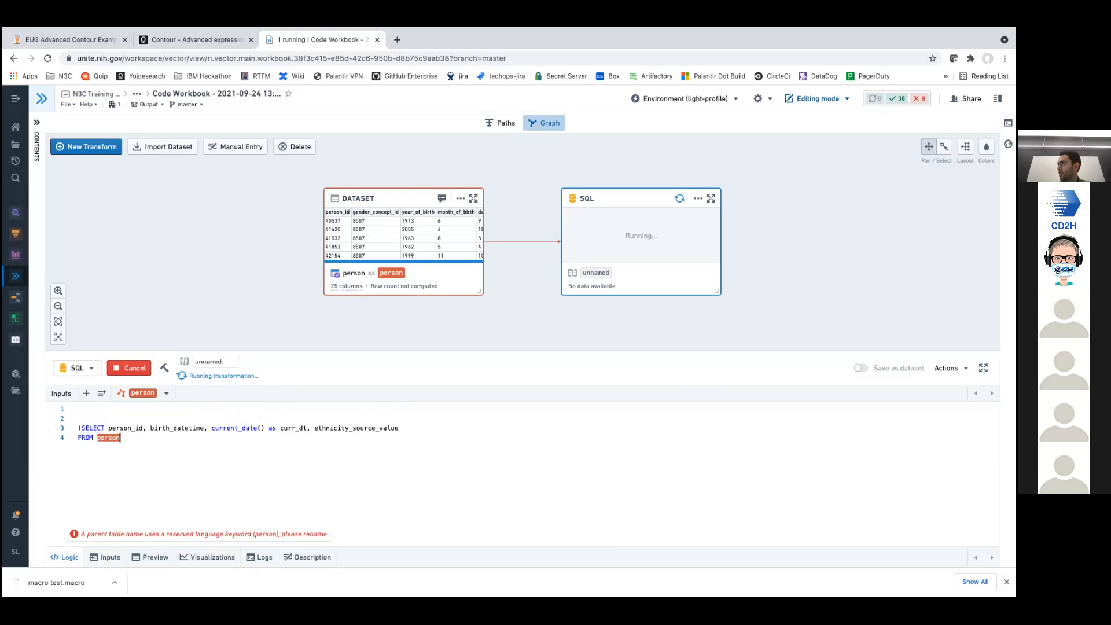
text())
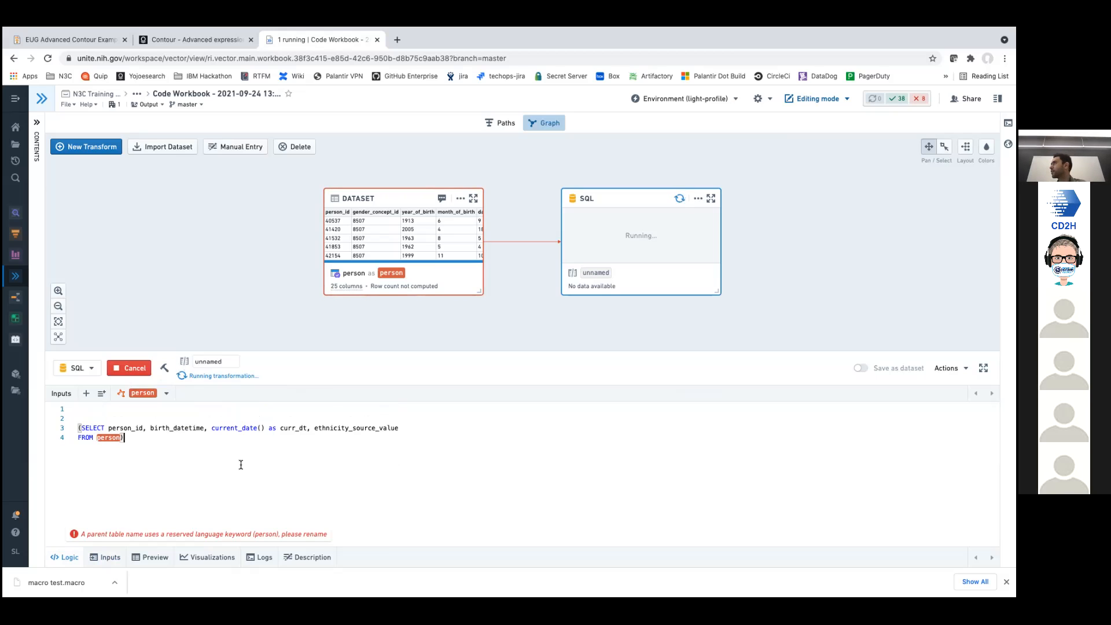
key(Up)
key(Up)
key(Up)
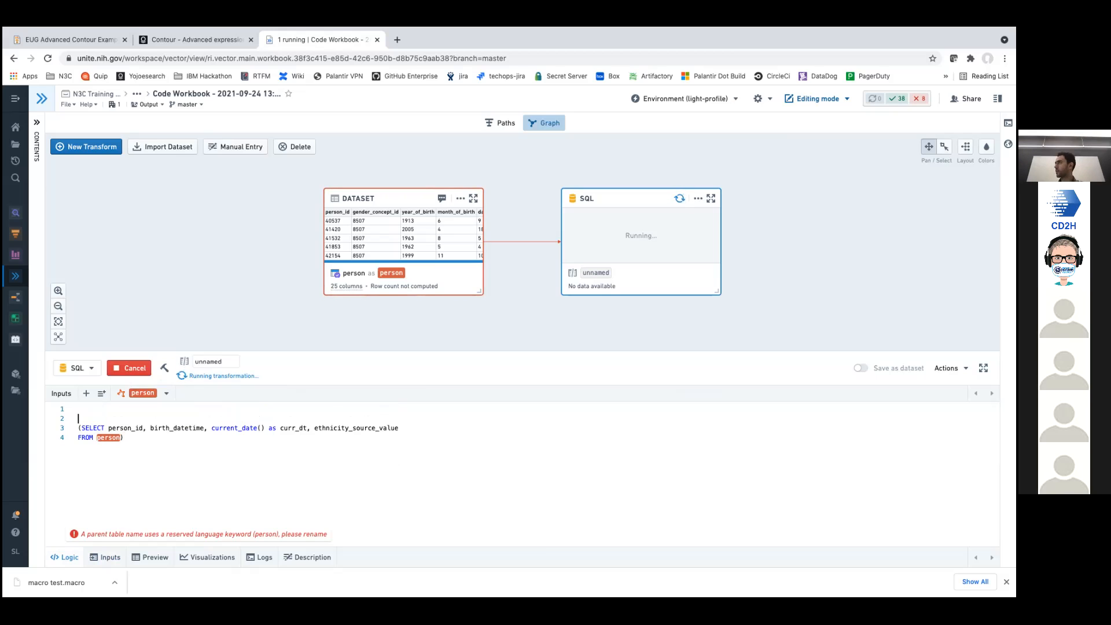
- Add an outer SELECT * line above the parenthesized subquery
text(select)
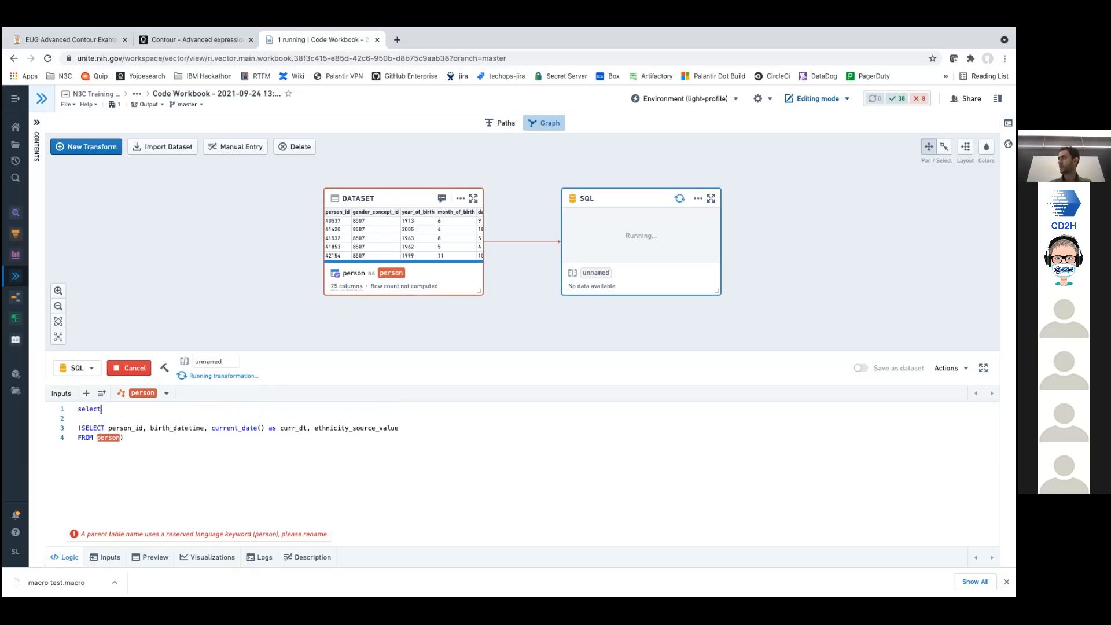
key(BackSpace)
key(BackSpace)
key(BackSpace)
key(BackSpace)
key(BackSpace)
key(BackSpace)
text(SELECT *)
- Examine the person_id, birth_datetime, curr_dt and ethnicity_source_value columns in the transform's preview output
click(151, 556)
click(95, 422)
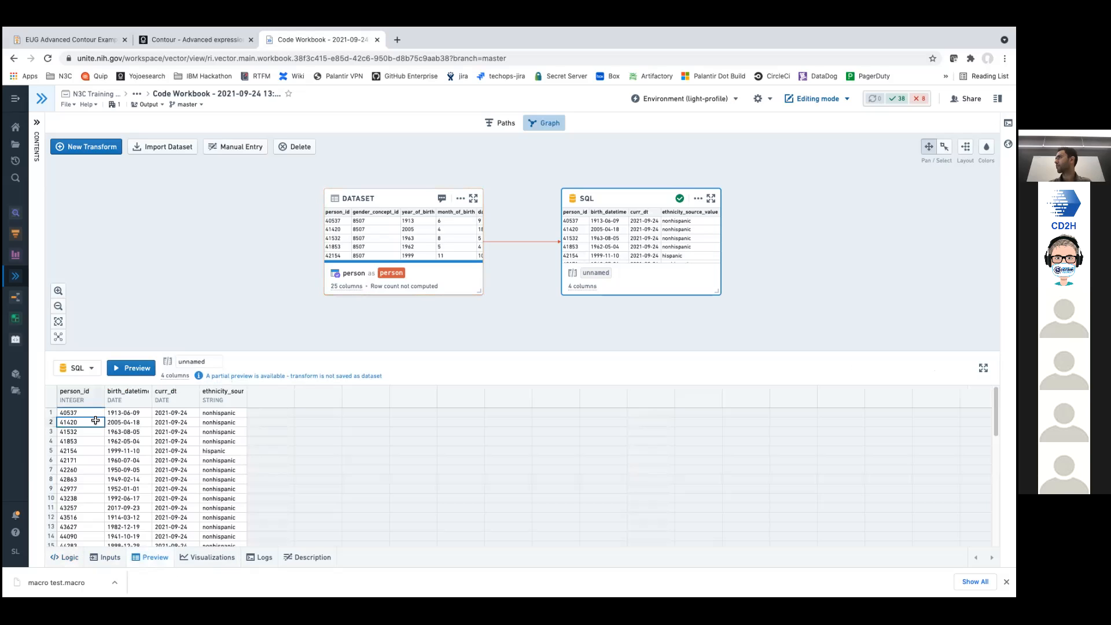
click(129, 433)
click(168, 431)
click(202, 431)
- Add DATEDIFF(curr_dt, birth_datetime) after the asterisk in the outer SELECT list
click(65, 556)
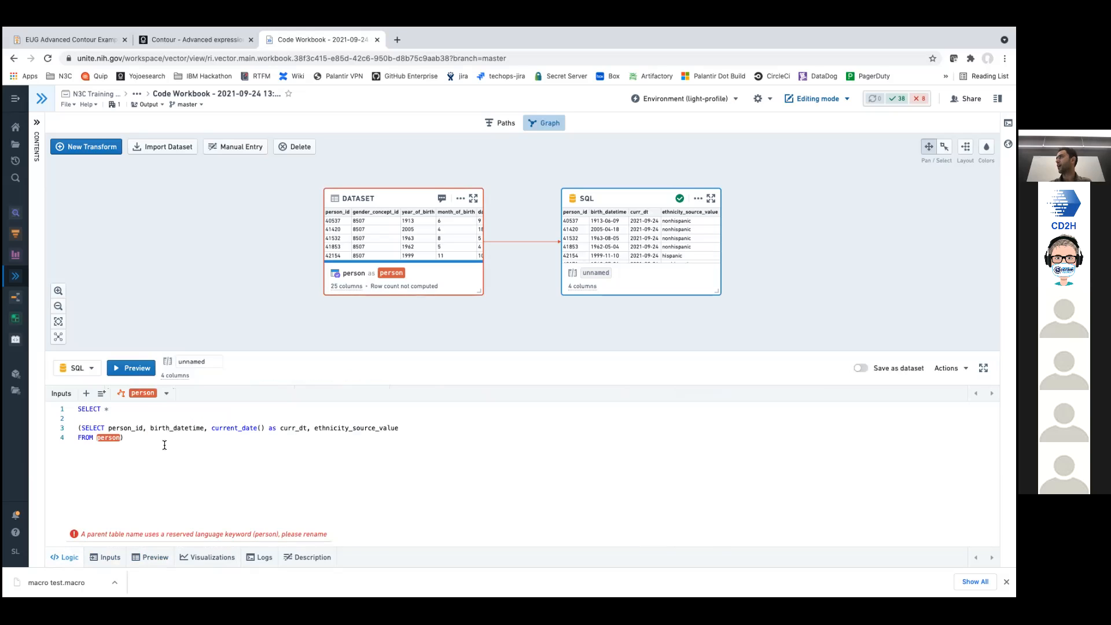
text(.)
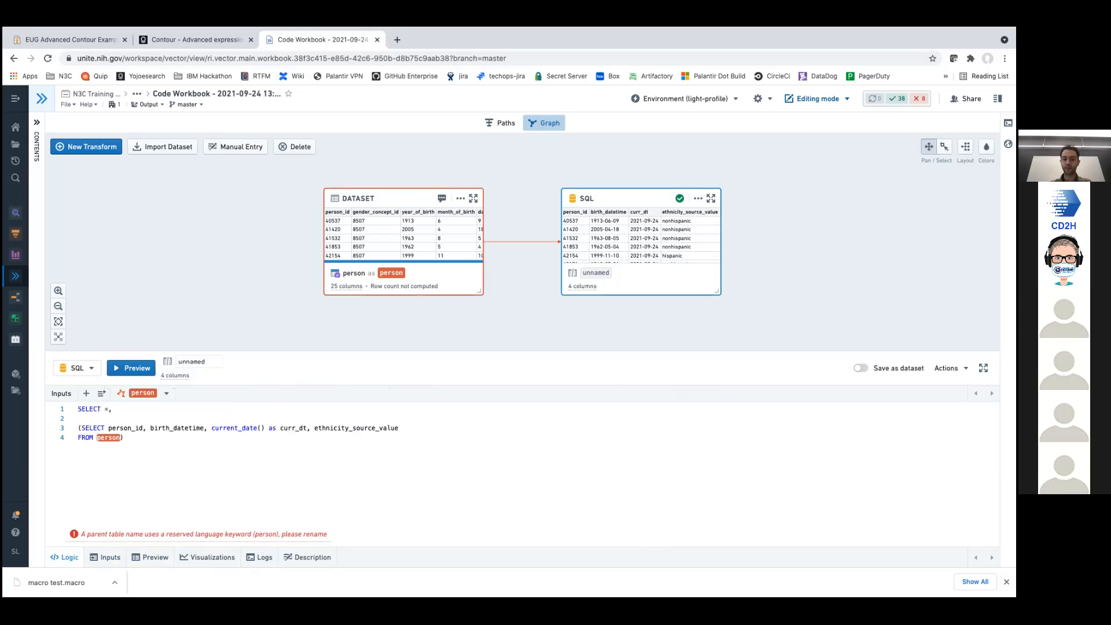
key(BackSpace)
key(BackSpace)
double_click(299, 428)
double_click(189, 428)
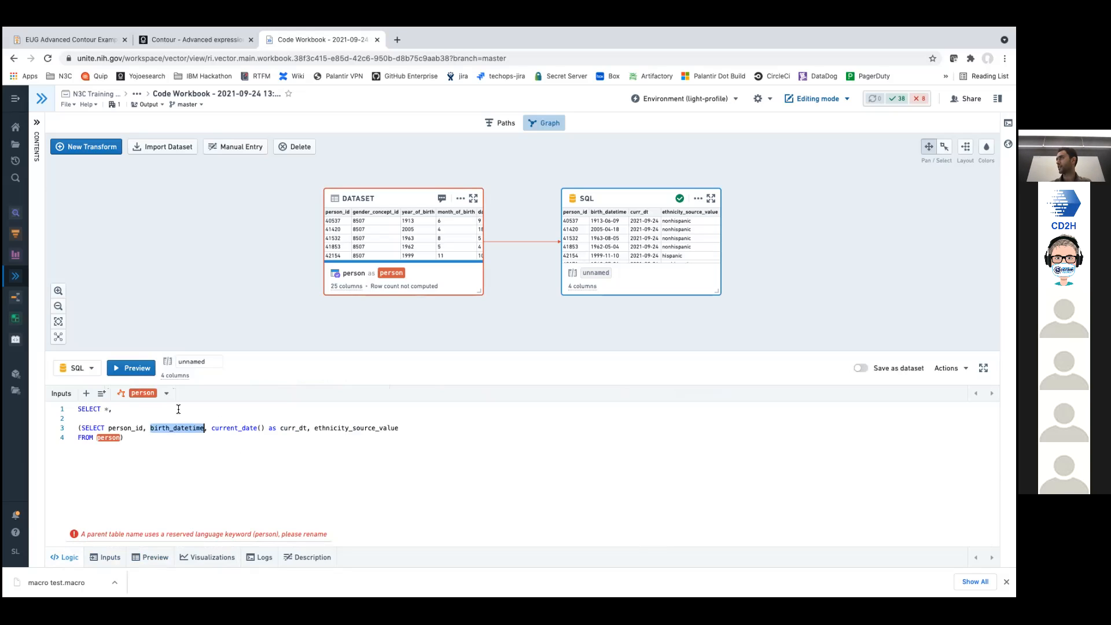
click(179, 409)
text(DATE)
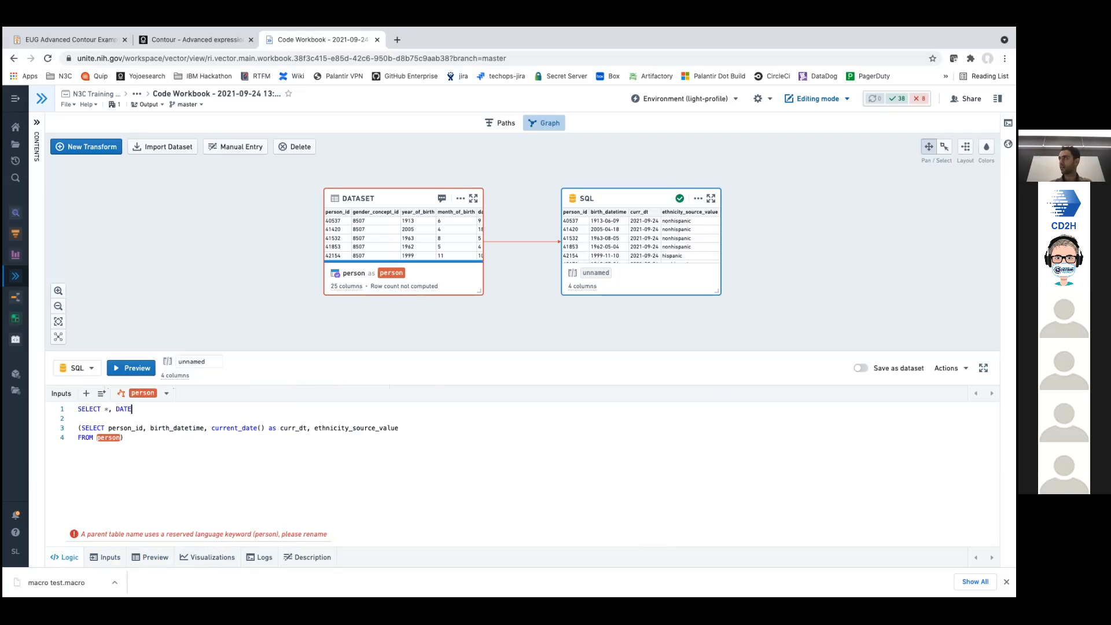
text(DIFF)
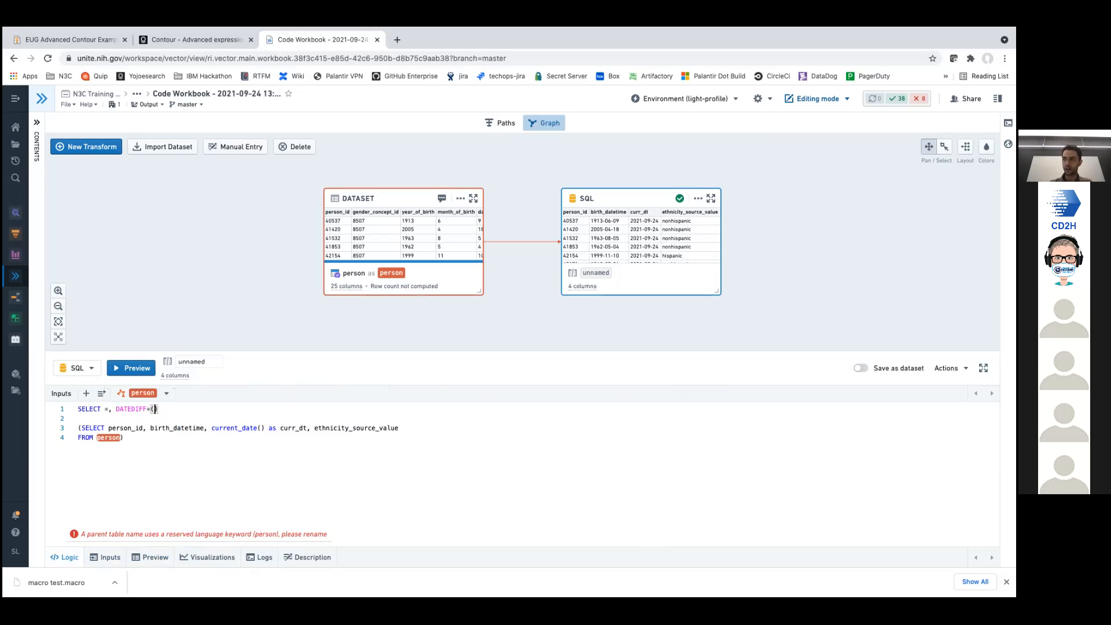
text((curr_dt, )
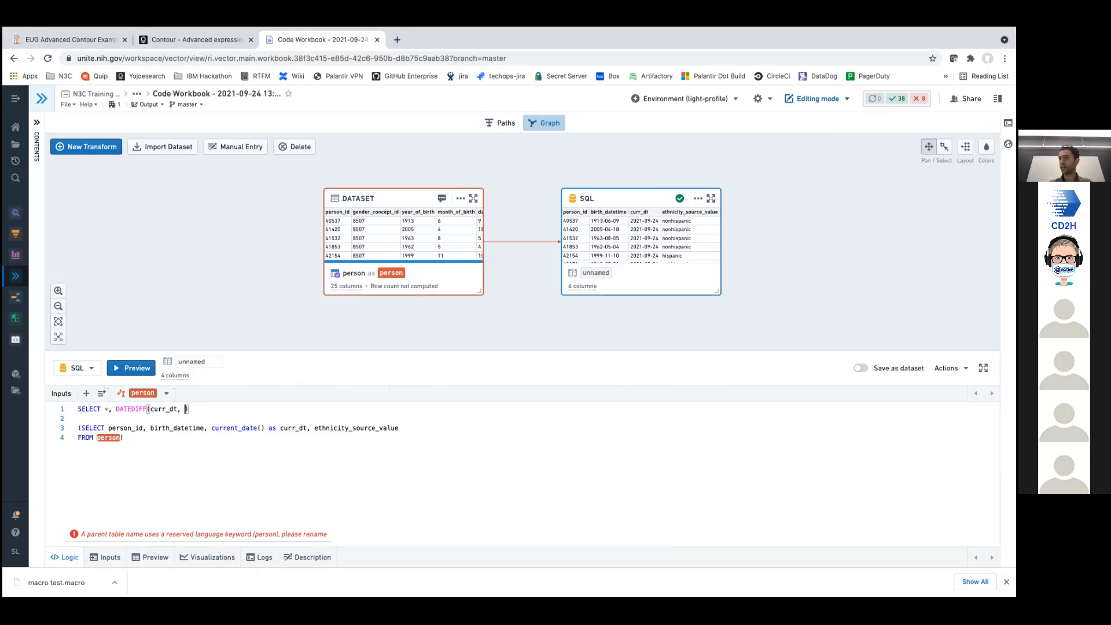
text(birth_date)
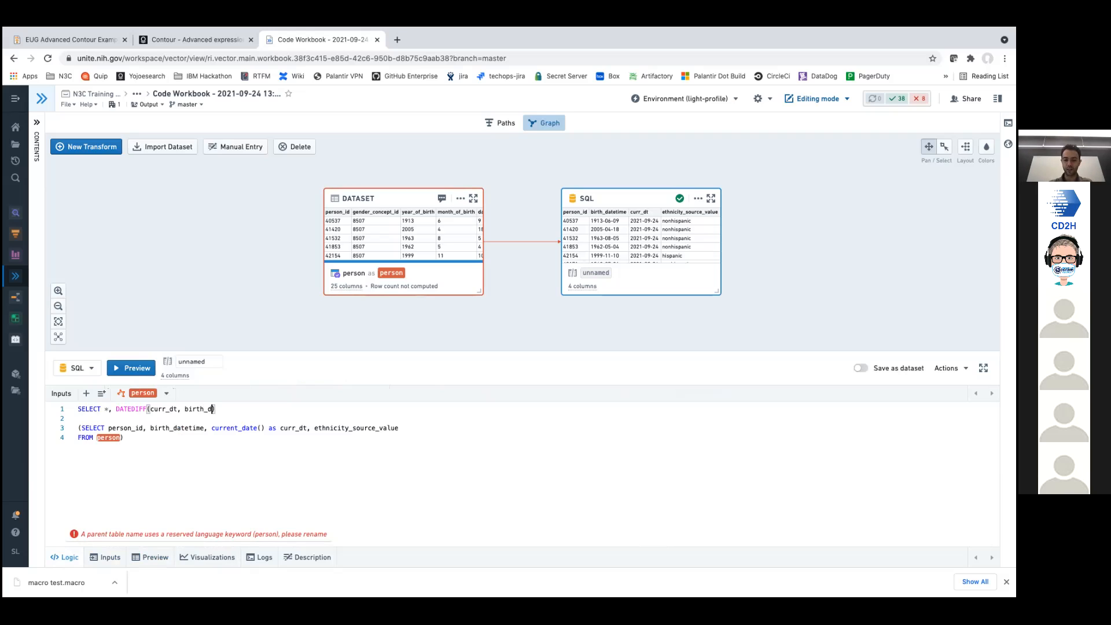
text(time)
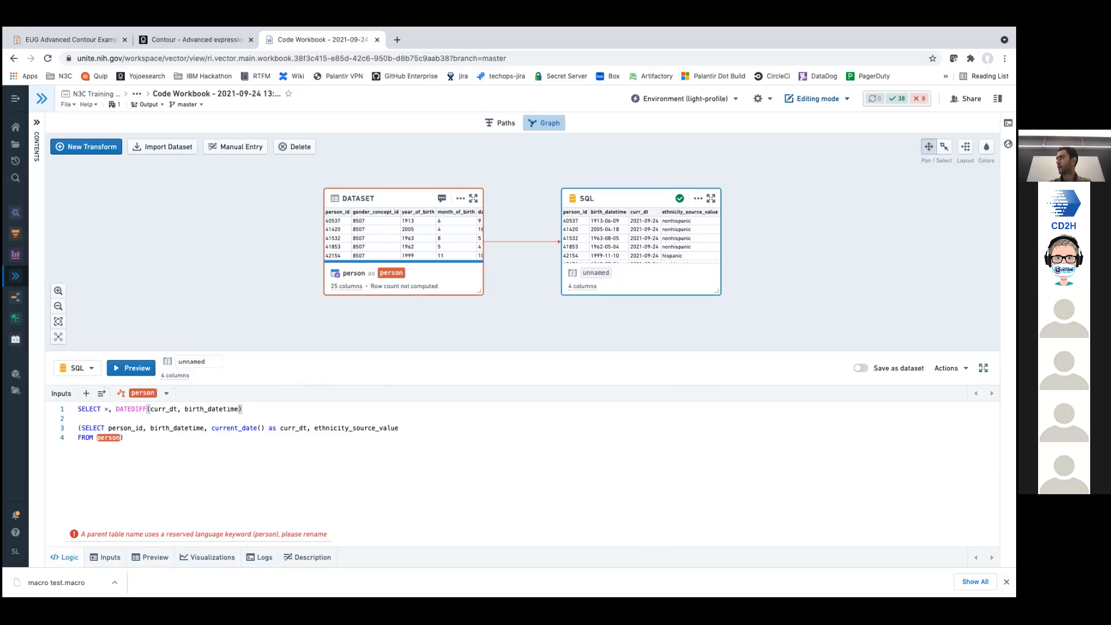
- Divide the DATEDIFF expression by 365.25 to convert days to years
drag(242, 408, 112, 409)
click(243, 409)
text(/ 365.25)
key(shift+Left)
key(shift+Left)
key(shift+Left)
key(shift+Left)
key(shift+Left)
key(shift+Left)
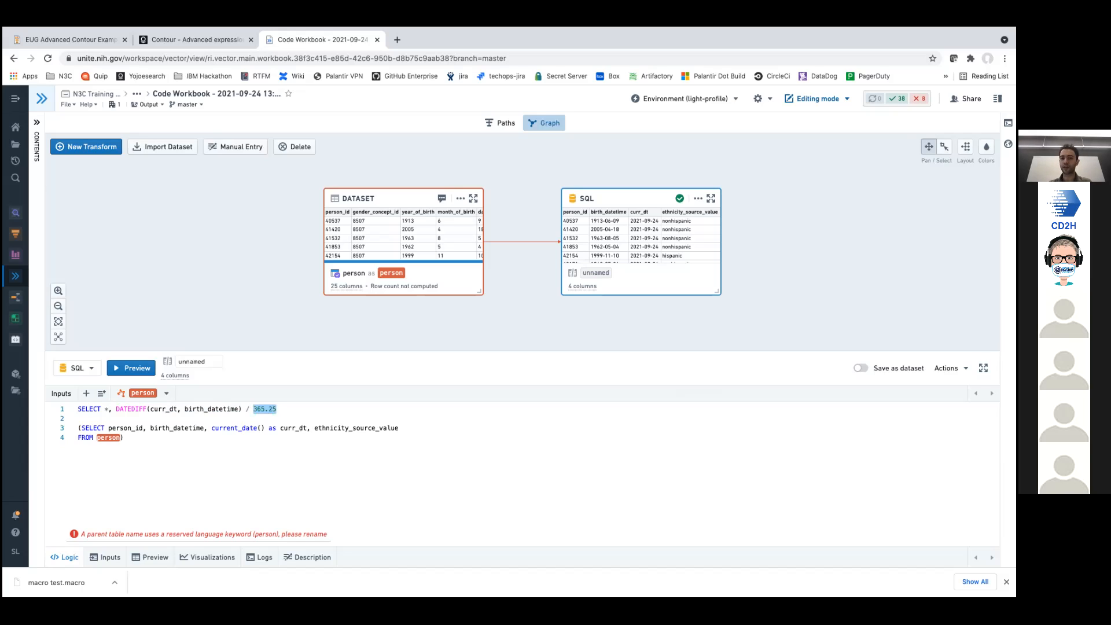
key(Right)
- Wrap the DATEDIFF calculation in a cast as int, alias it as age, and remove the blank line above the subquery
key(super+Left)
key(Right)
key(Right)
key(Right)
key(Right)
key(Right)
key(Right)
key(shift+super+Right)
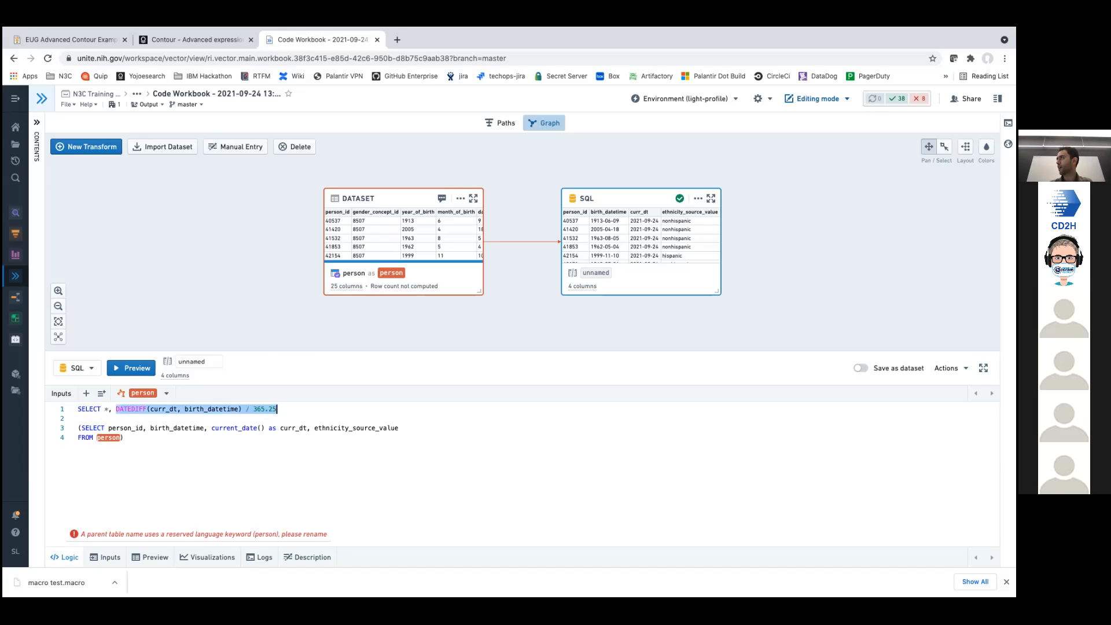
key(Left)
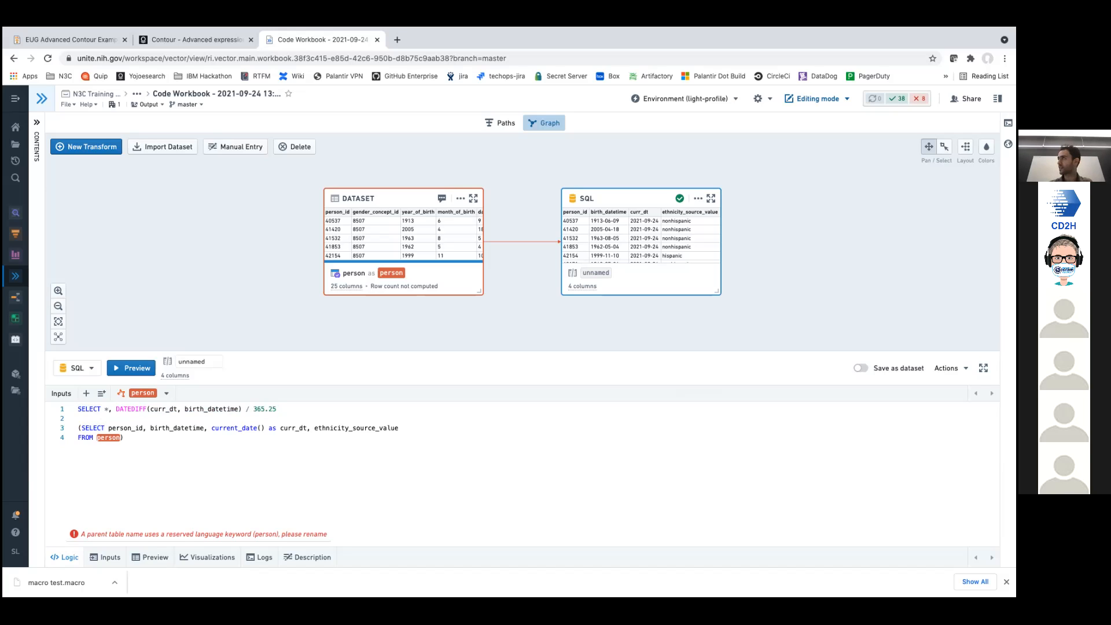
text(cast)
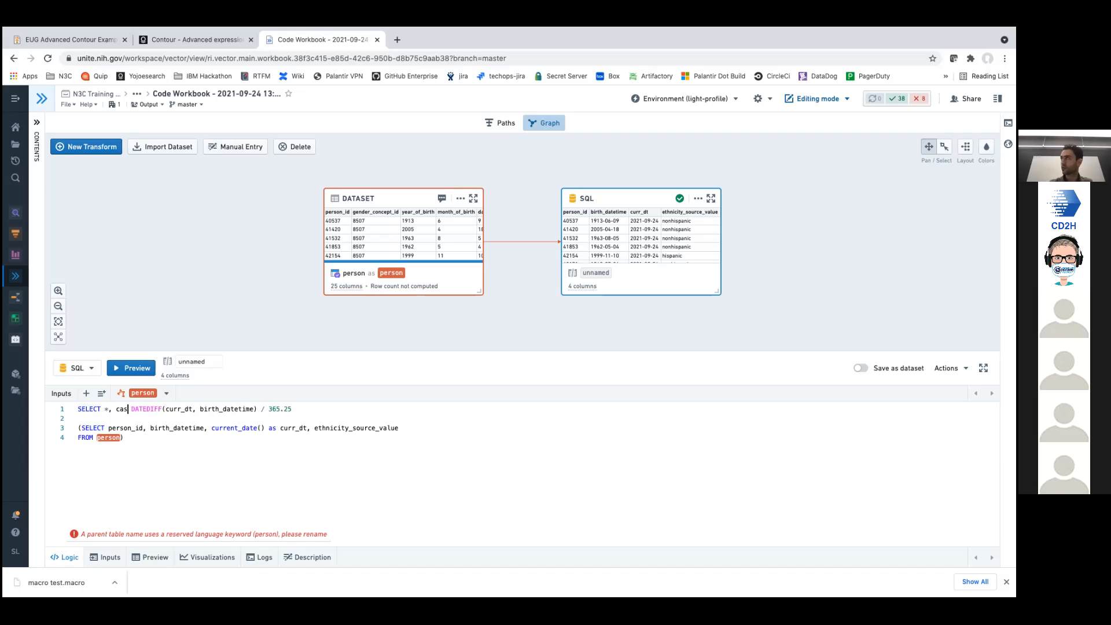
key(Escape)
key(Delete)
text(()
key(super+Right)
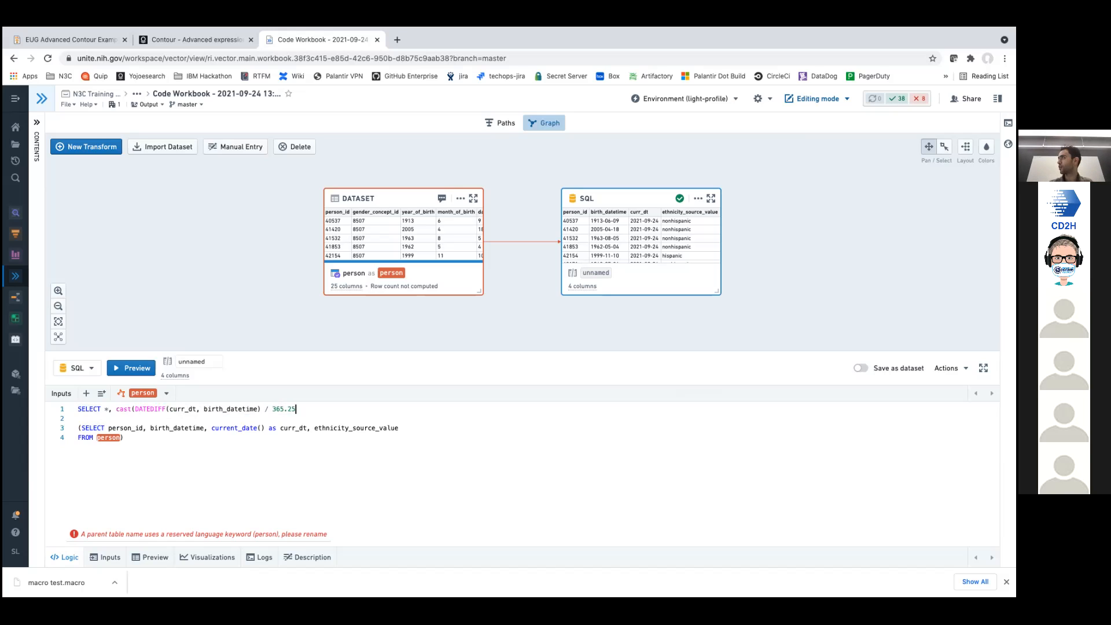
text(as int) )
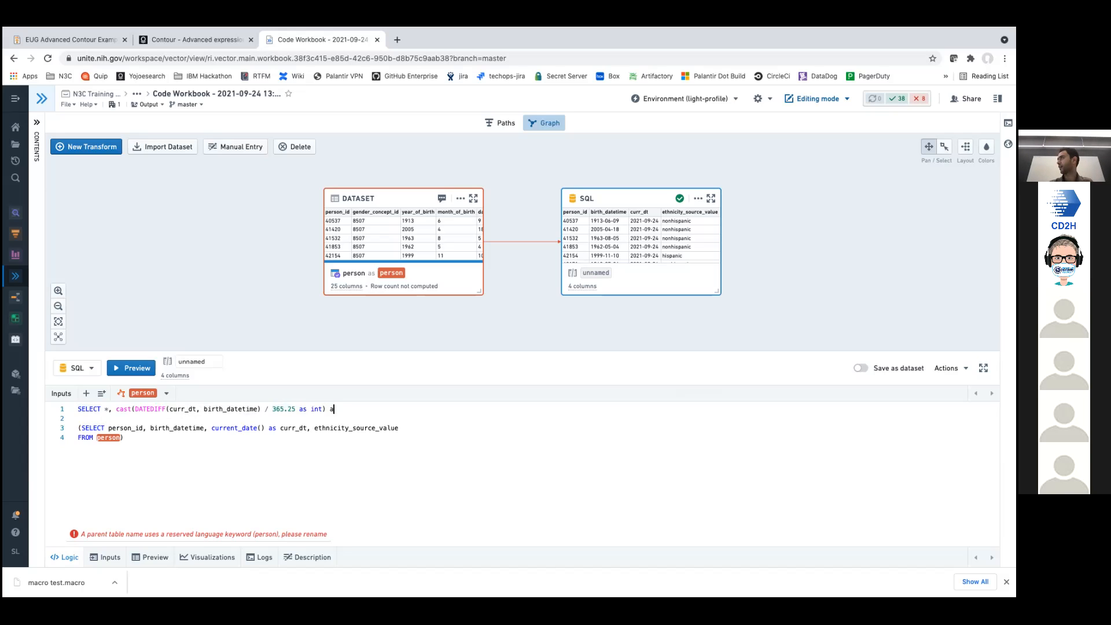
text(as age)
key(Delete)
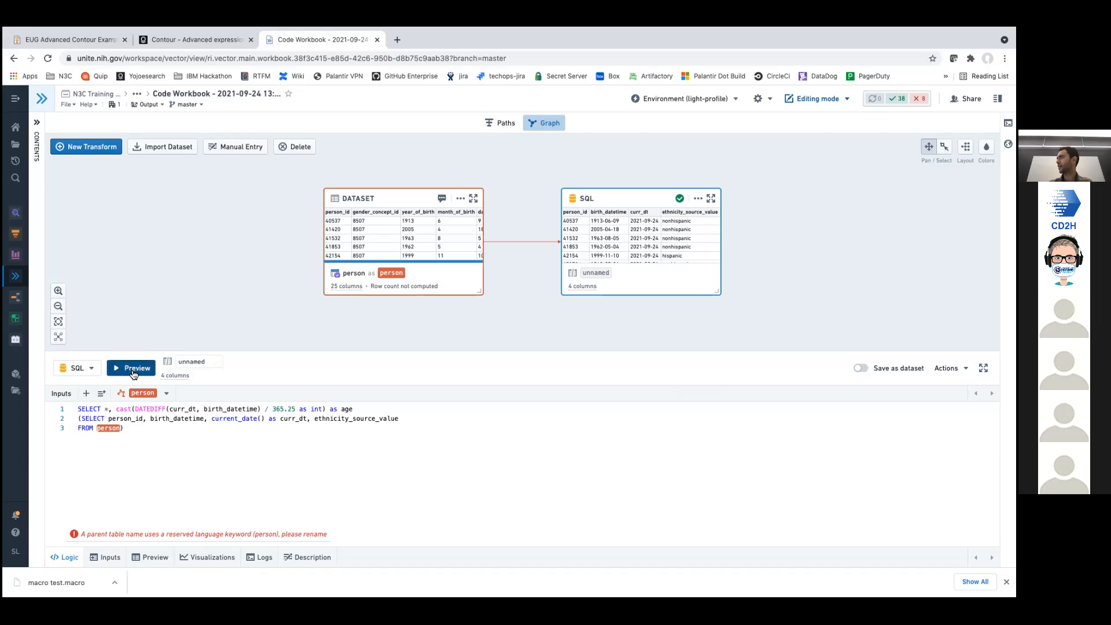
- Preview the nested query, and add the missing FROM line between the outer SELECT and the subquery
click(133, 369)
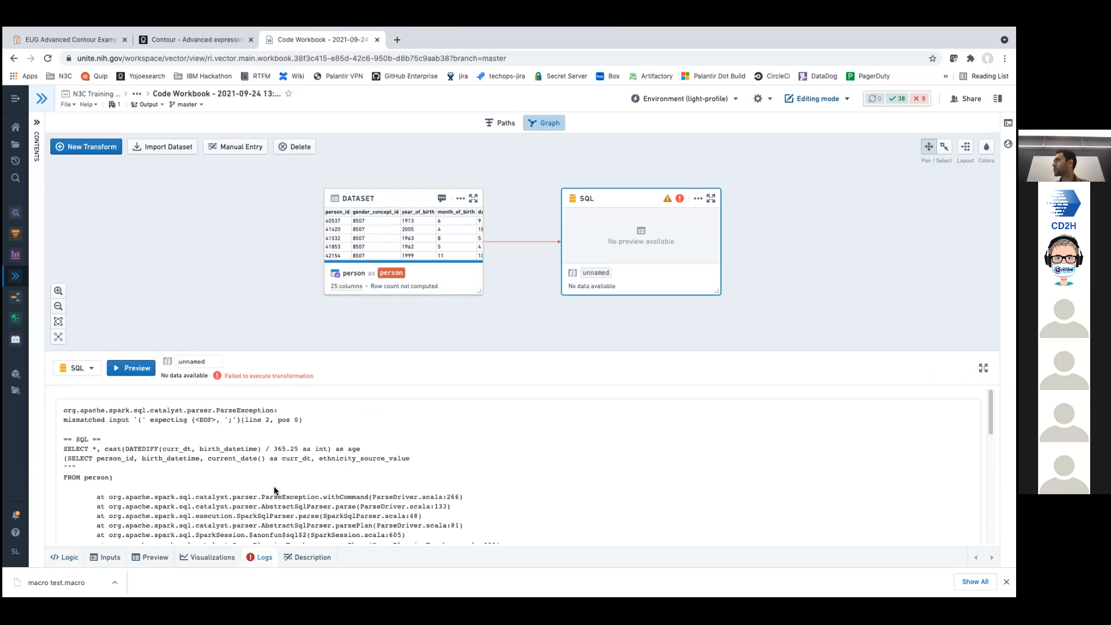
click(58, 559)
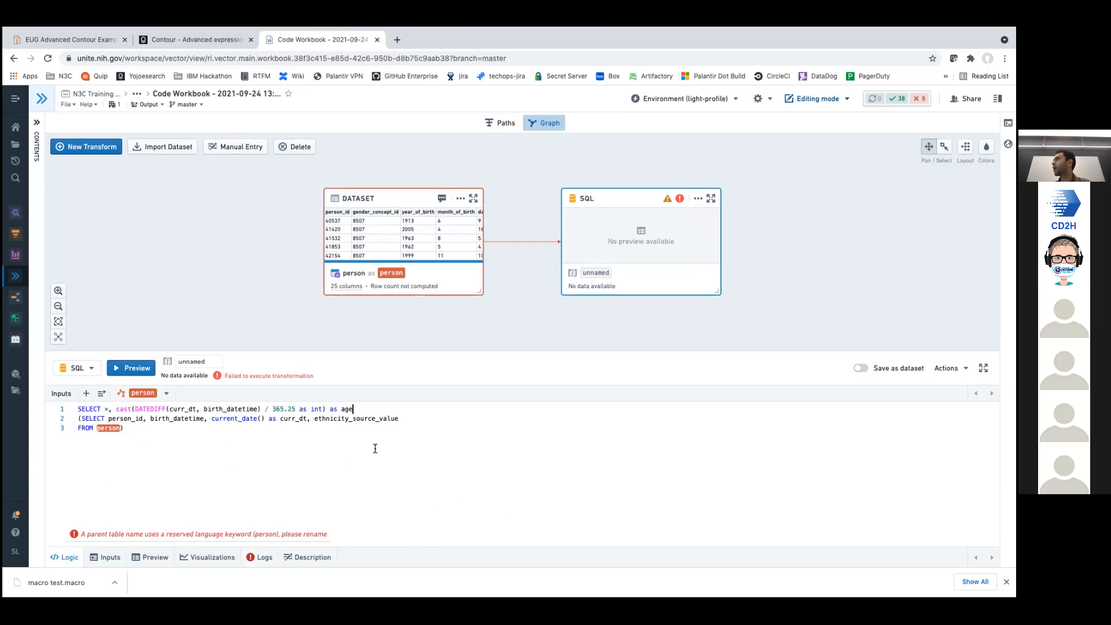
key(Return)
text(FROM)
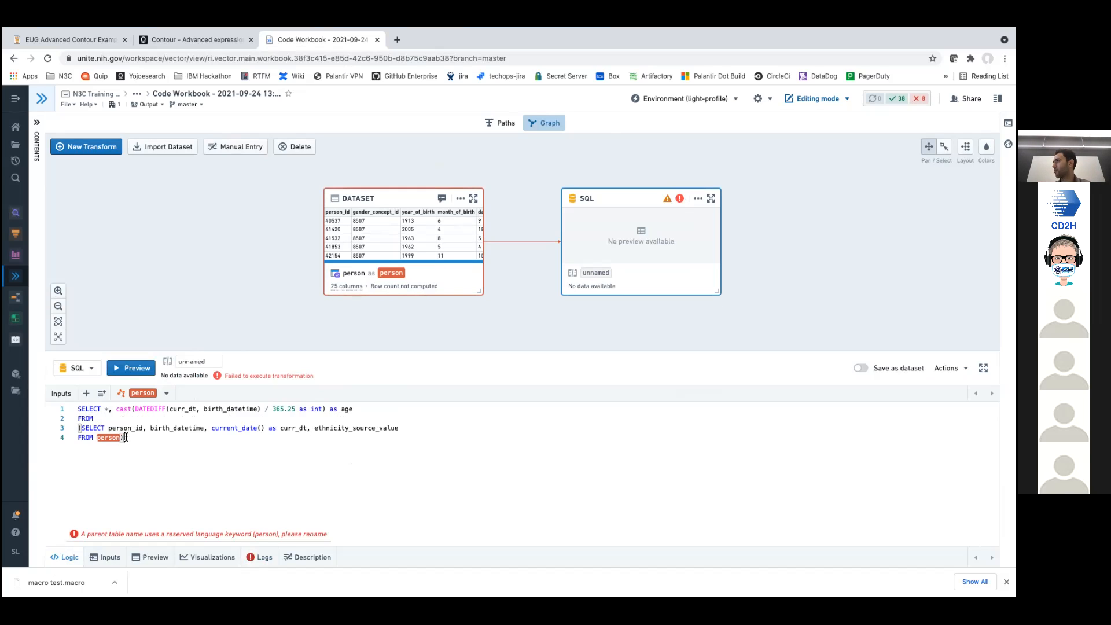
drag(124, 438, 78, 427)
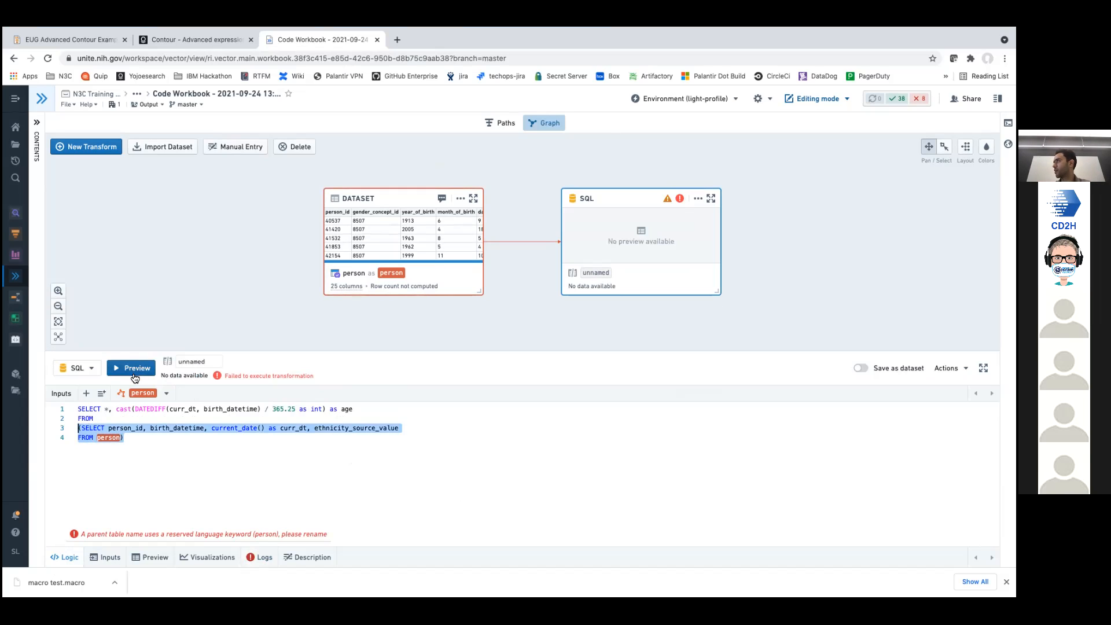
- Rename the unnamed SQL transform to data_prep
click(193, 363)
key(BackSpace)
text(data_pre)
key(Return)
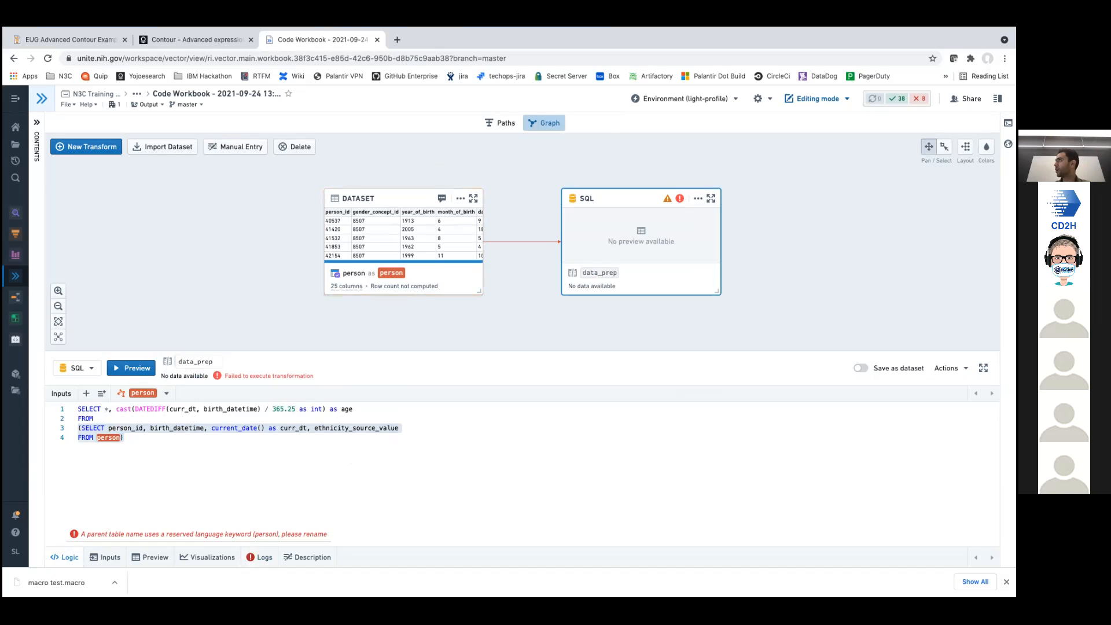
- Enable saving the data_prep transform as a dataset, reapply its alias to name the dataset Data prep, and run it
click(860, 368)
click(242, 363)
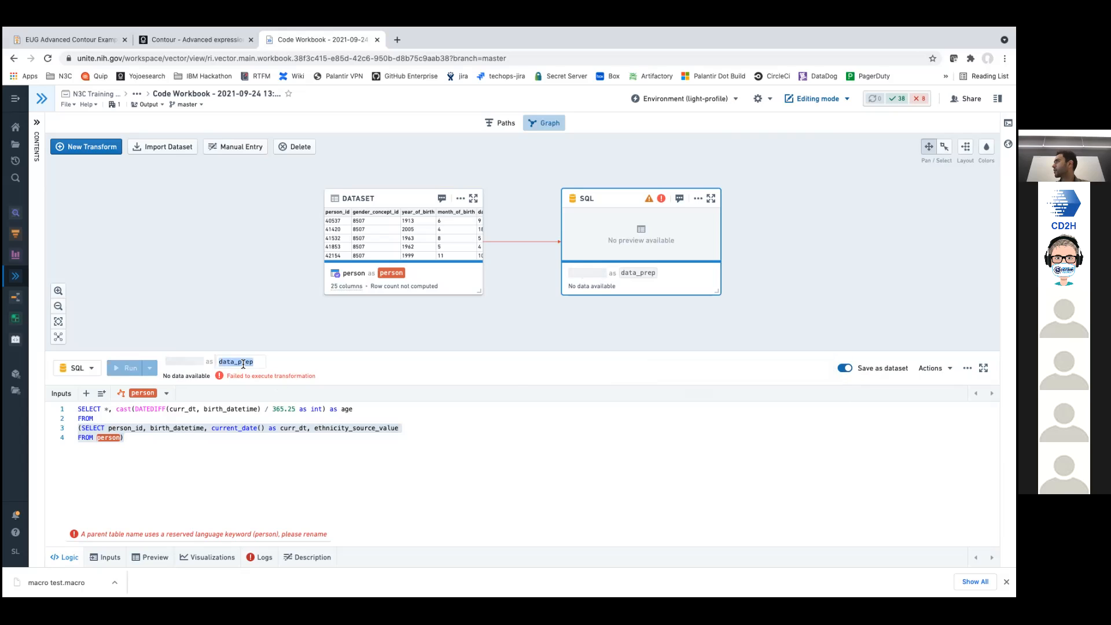
key(Return)
click(315, 321)
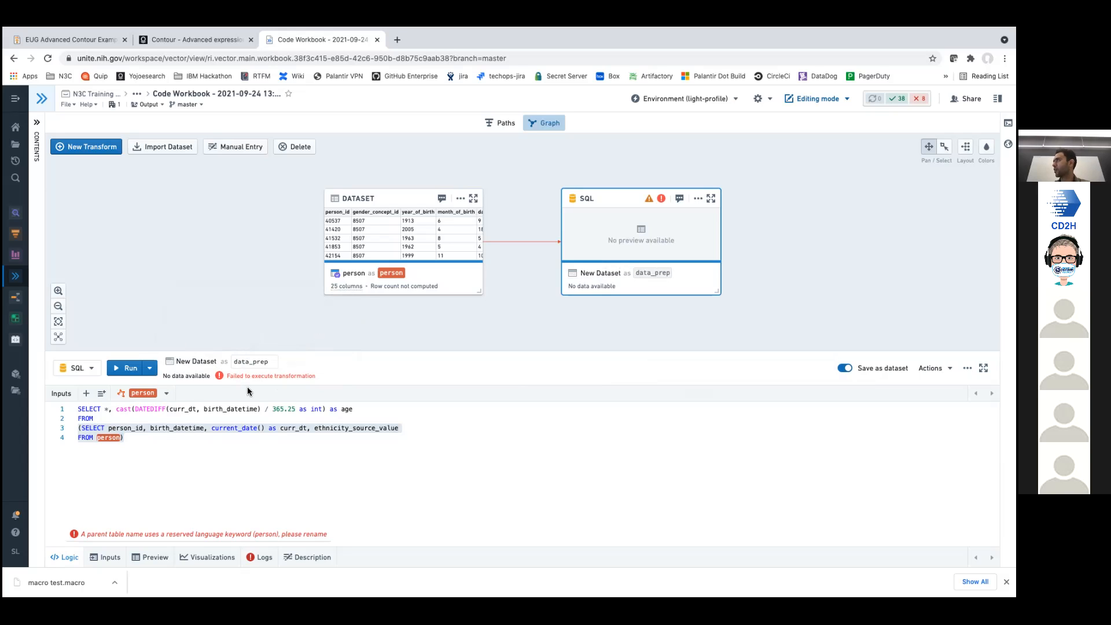
click(271, 360)
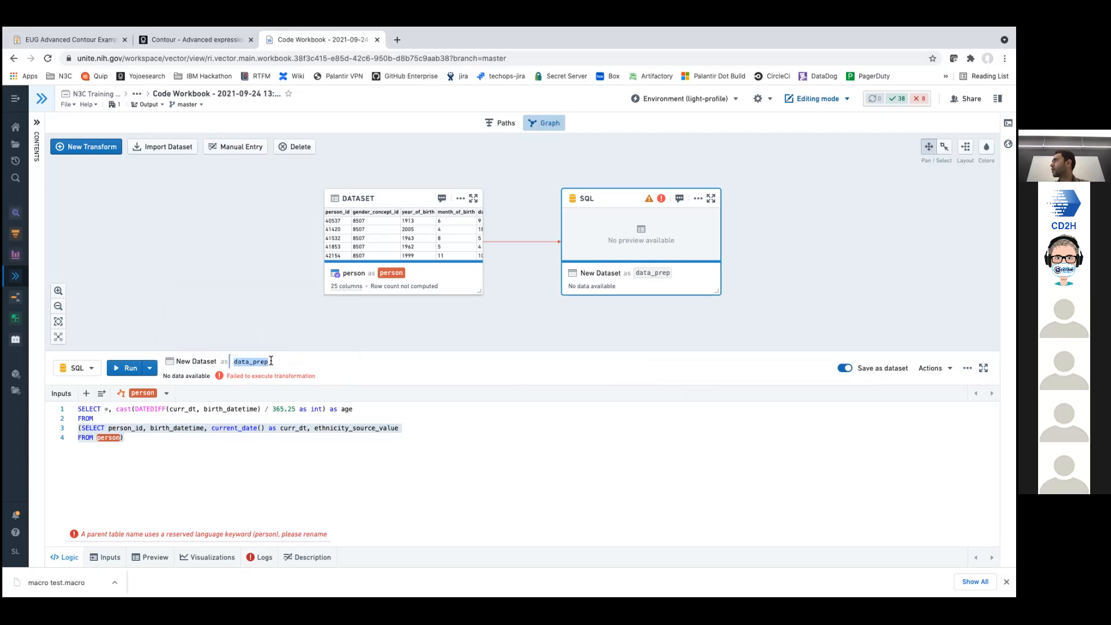
key(Return)
click(323, 317)
click(128, 368)
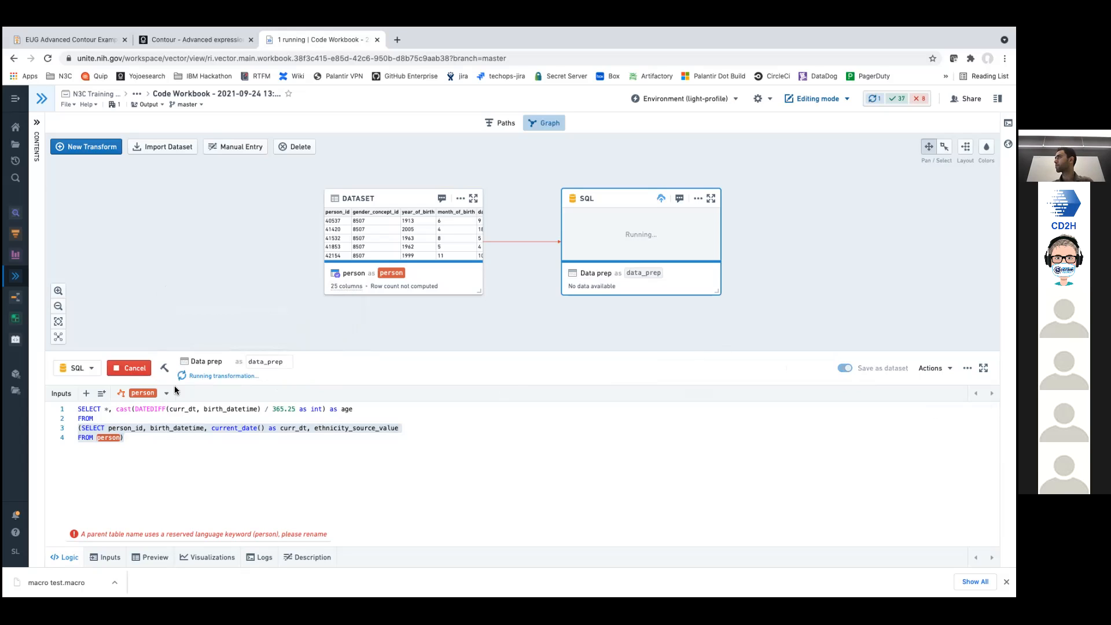
- Try adding year as a third argument to the DATEDIFF function, and take it out again
double_click(142, 408)
double_click(180, 409)
key(Right)
key(Right)
key(Right)
key(Right)
key(Right)
key(Right)
key(Right)
key(Right)
key(Right)
key(Right)
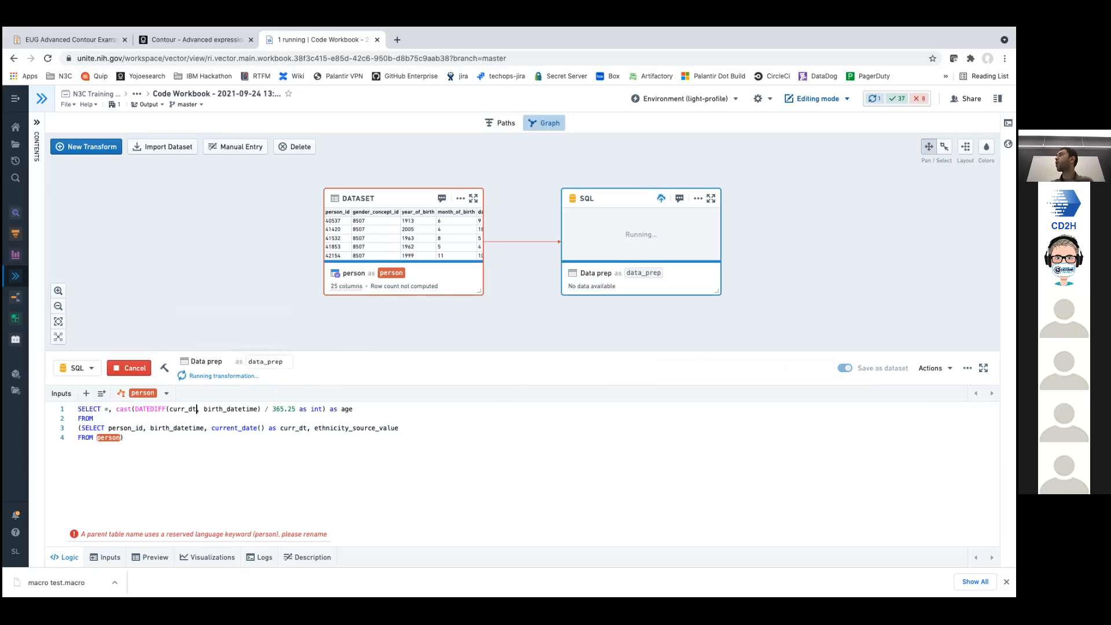
key(Right)
key(Right)
key(Right)
key(Right)
key(Right)
key(Right)
key(Right)
text(, year)
key(alt+shift+Left)
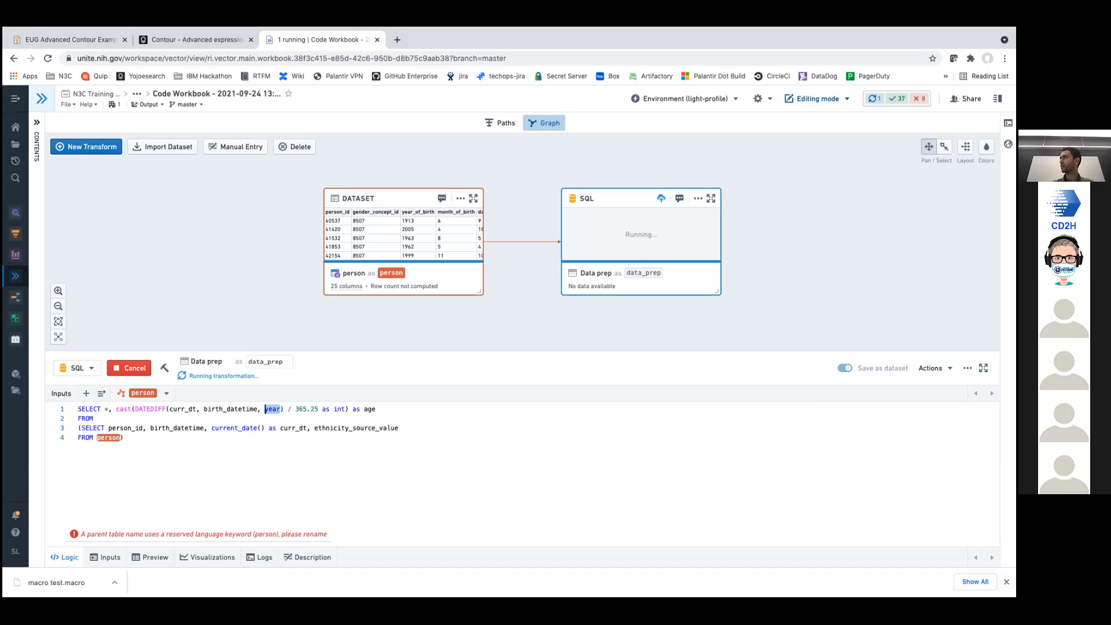
key(BackSpace)
key(BackSpace)
key(BackSpace)
key(alt+Left)
key(alt+Left)
key(alt+Left)
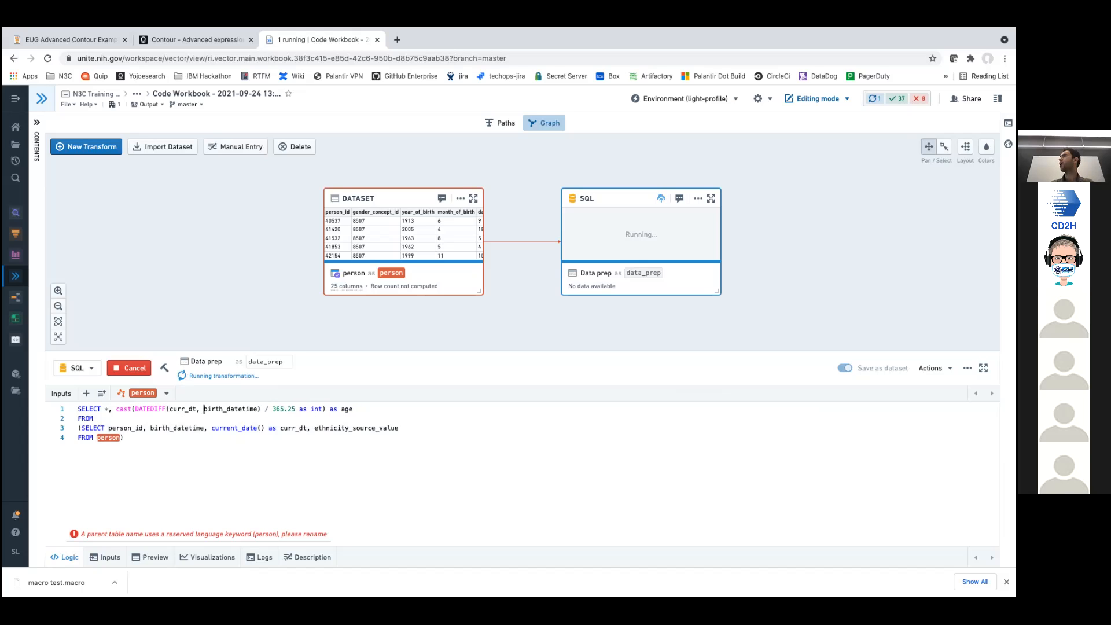
- Try adding year as the first argument of the DATEDIFF function, and take it out again
key(alt+Right)
key(Right)
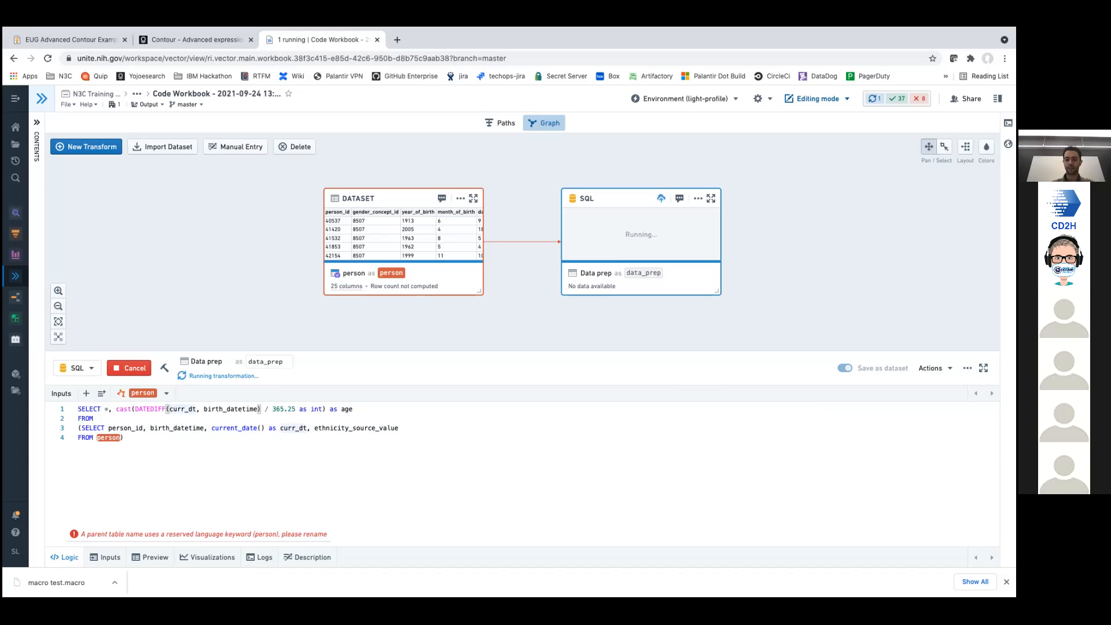
text(year,)
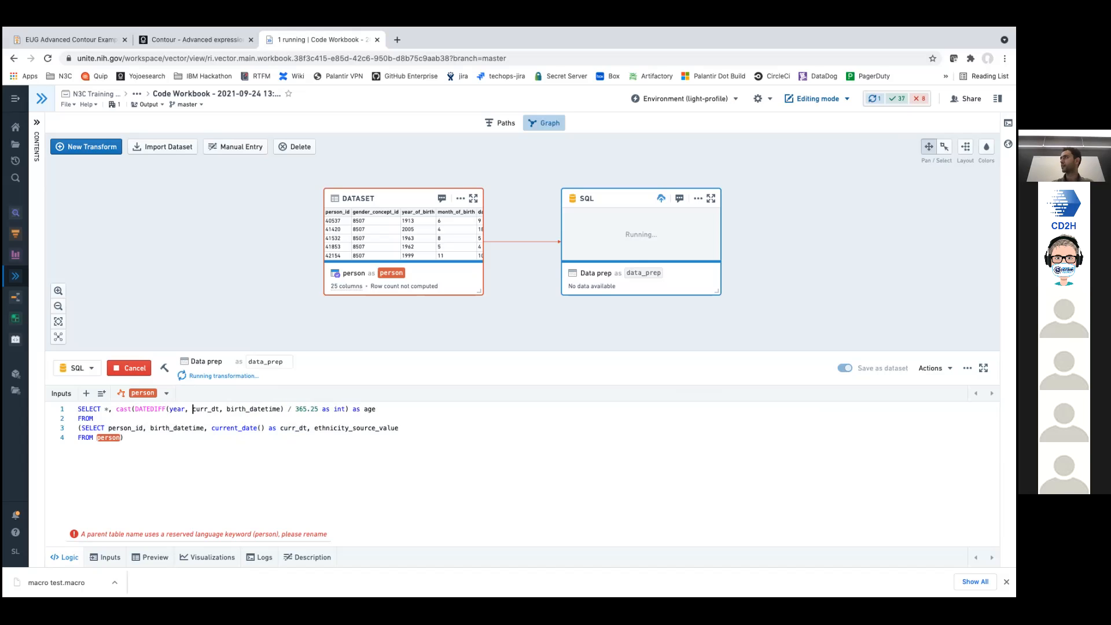
key(alt+shift+Left)
key(Left)
key(Right)
key(Right)
key(Right)
key(alt+shift+Left)
key(BackSpace)
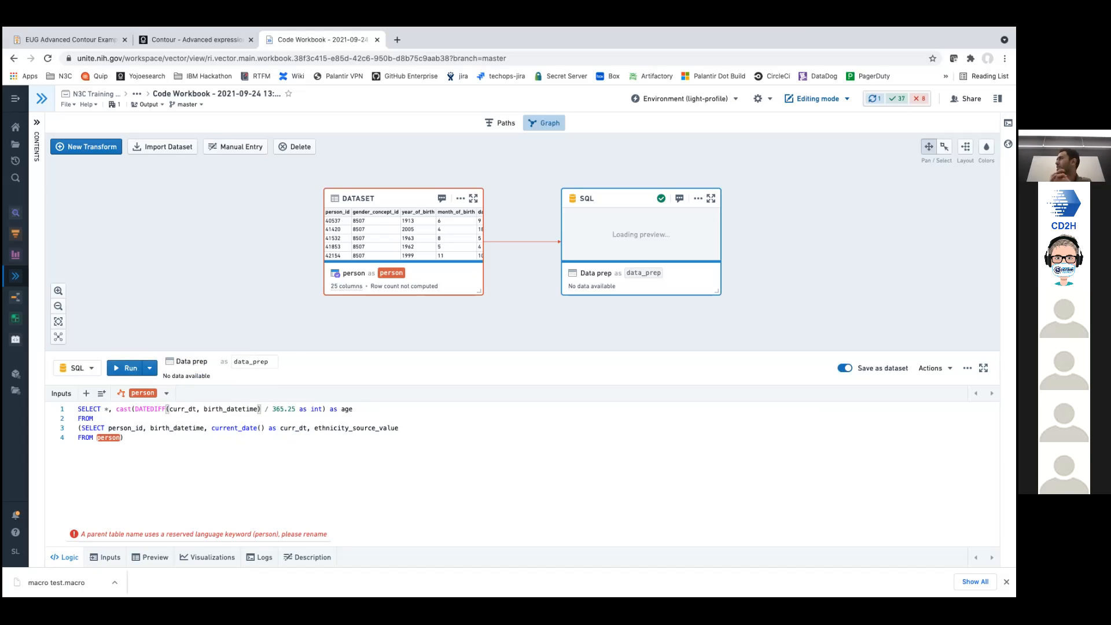
- Review the data_prep output rows with the computed age column alongside the nested query behind them
click(151, 557)
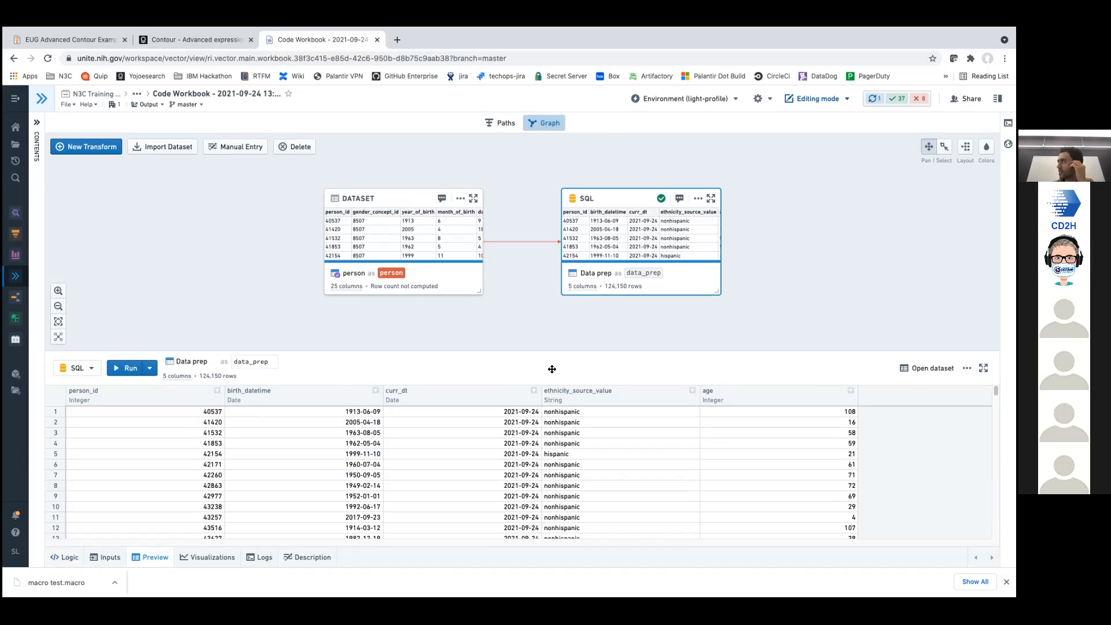
click(63, 557)
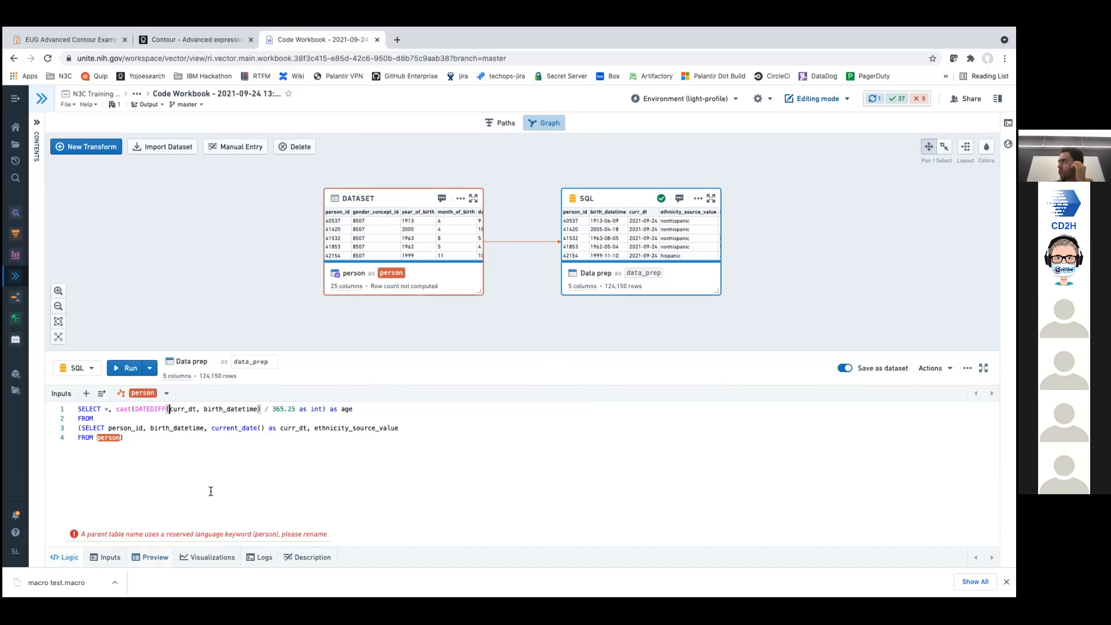
drag(124, 438, 157, 427)
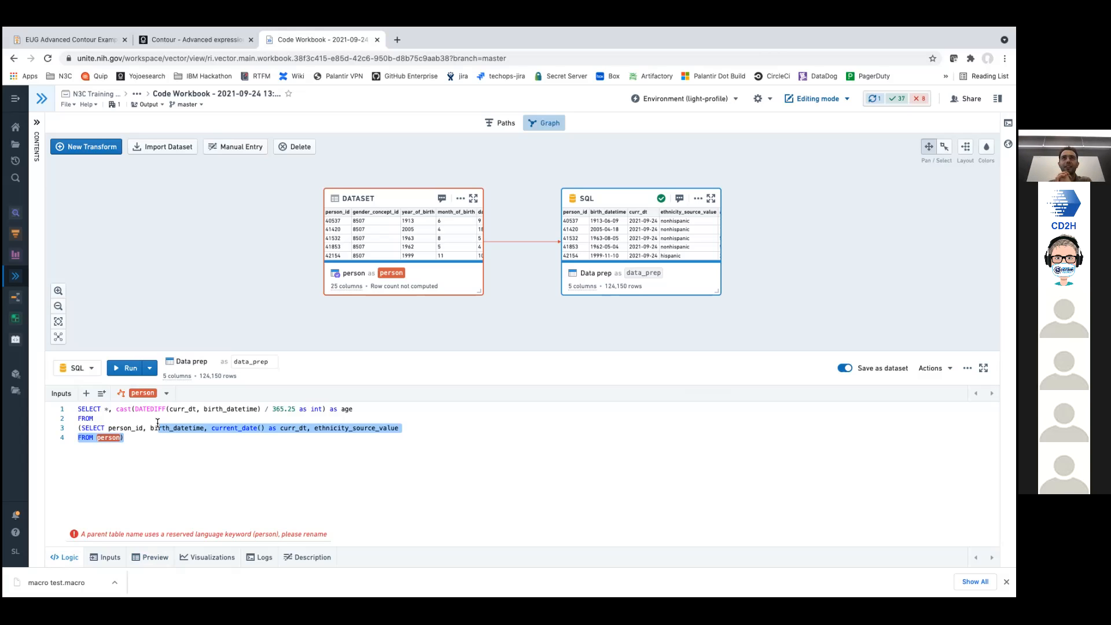
double_click(149, 409)
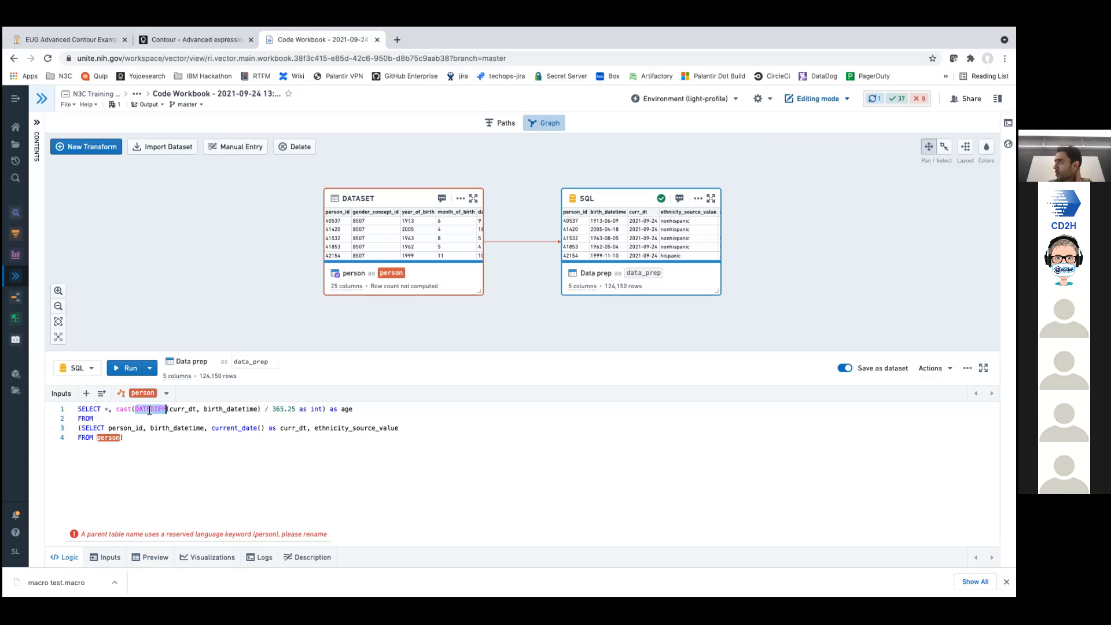
drag(161, 446, 71, 410)
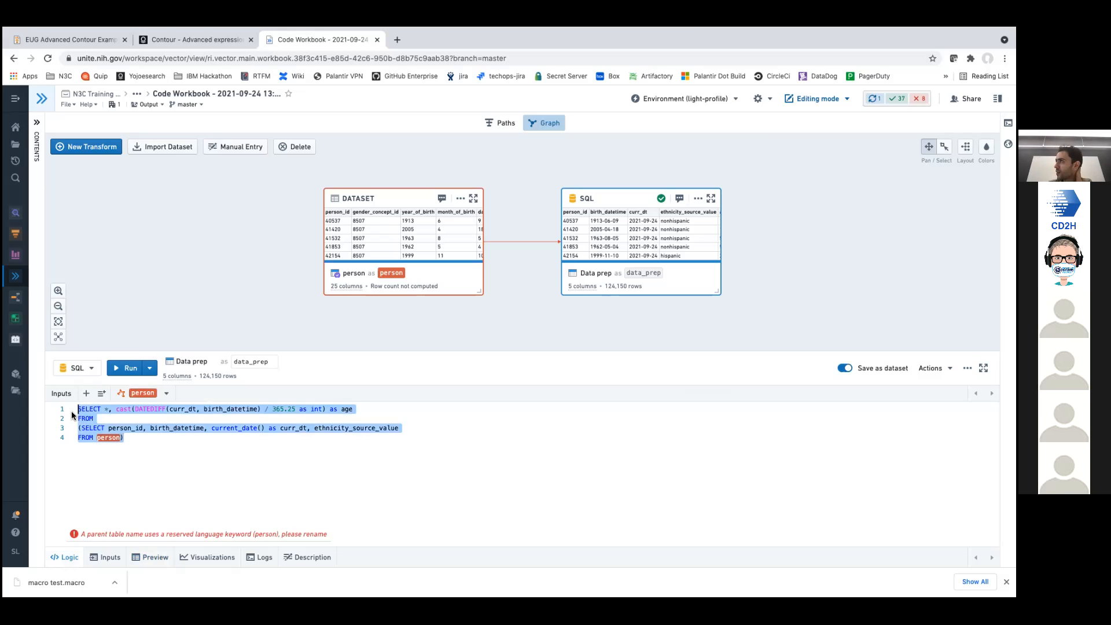
click(130, 441)
click(141, 552)
click(159, 463)
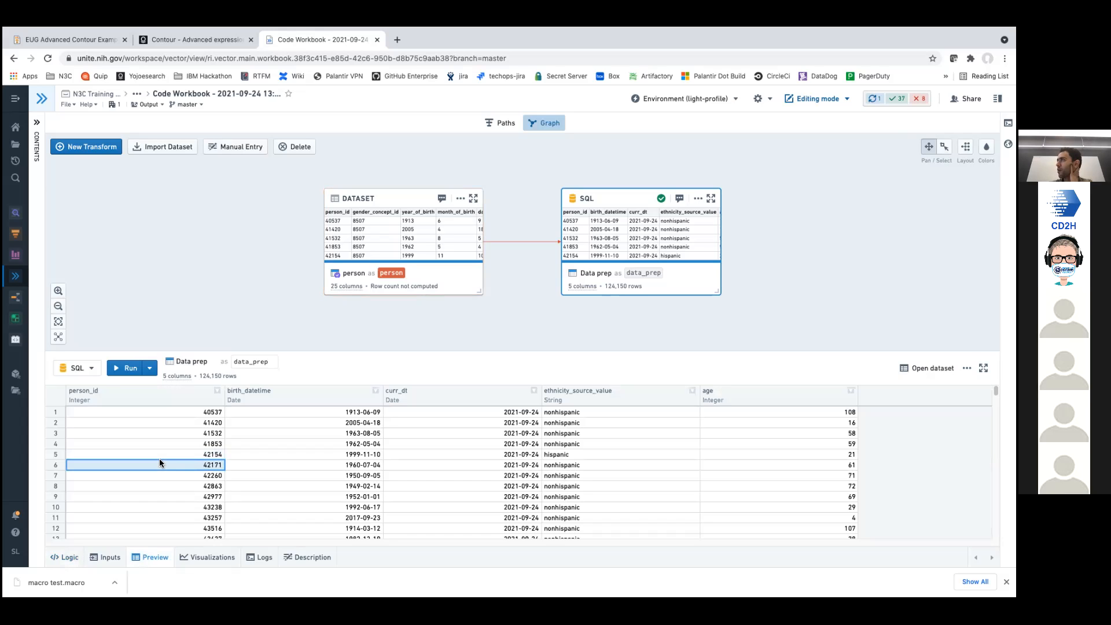
click(772, 507)
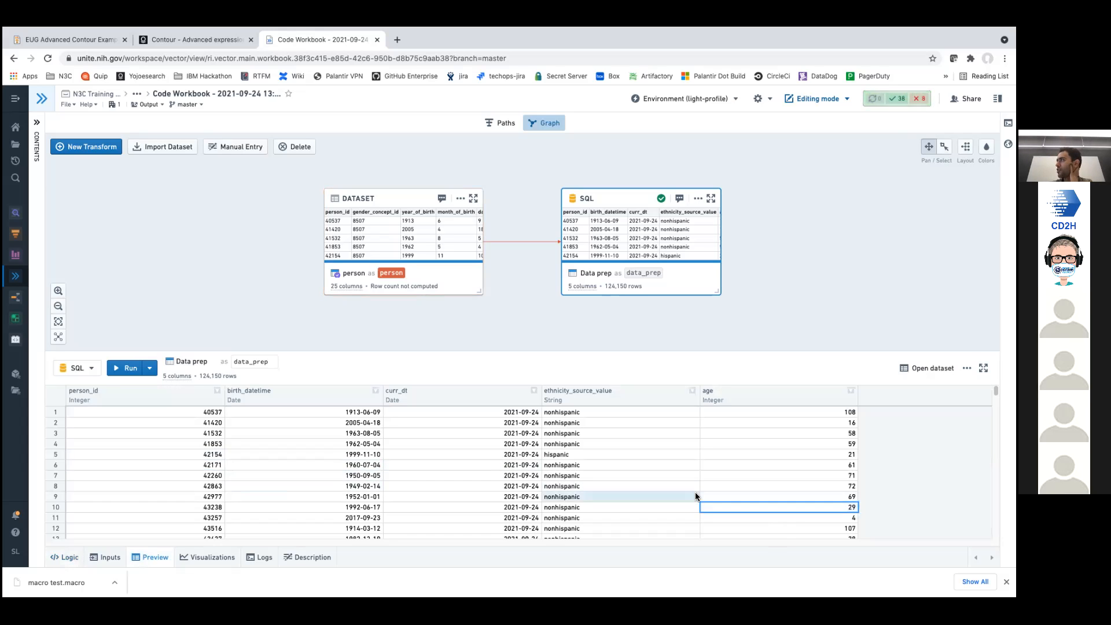
- Add a SQL code transform downstream of data_prep, and have it select person_id and age
click(732, 243)
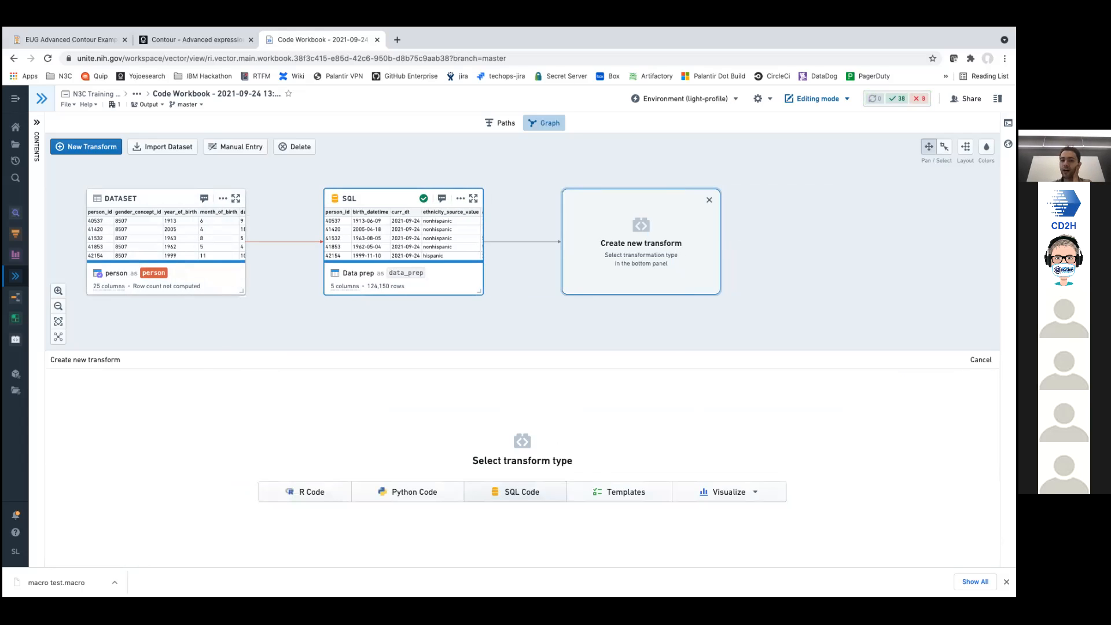
click(521, 491)
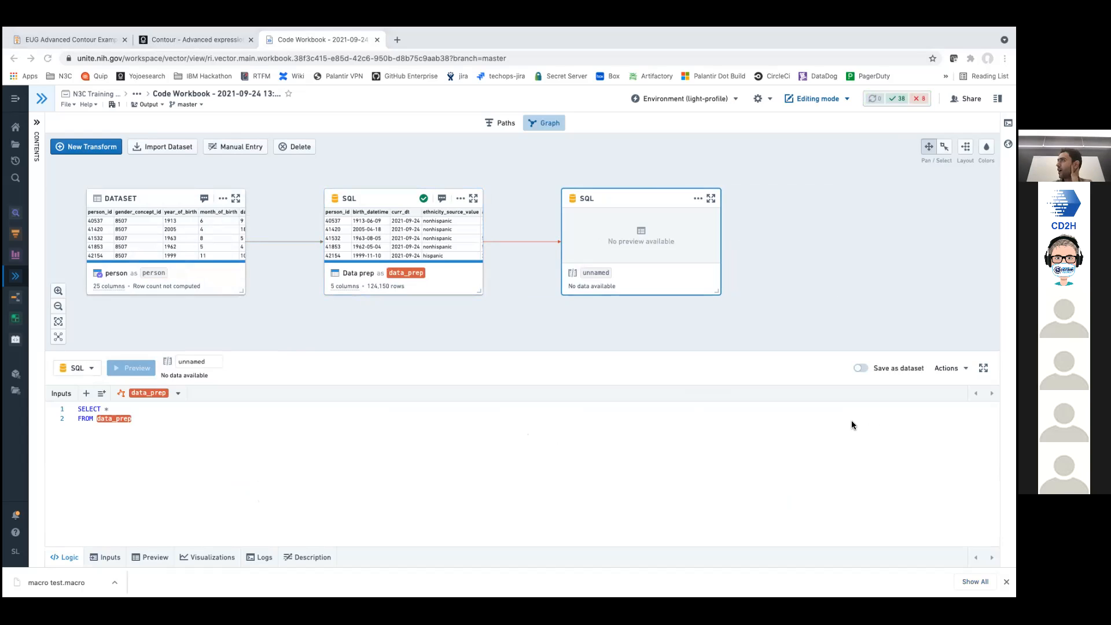
click(674, 445)
key(Up)
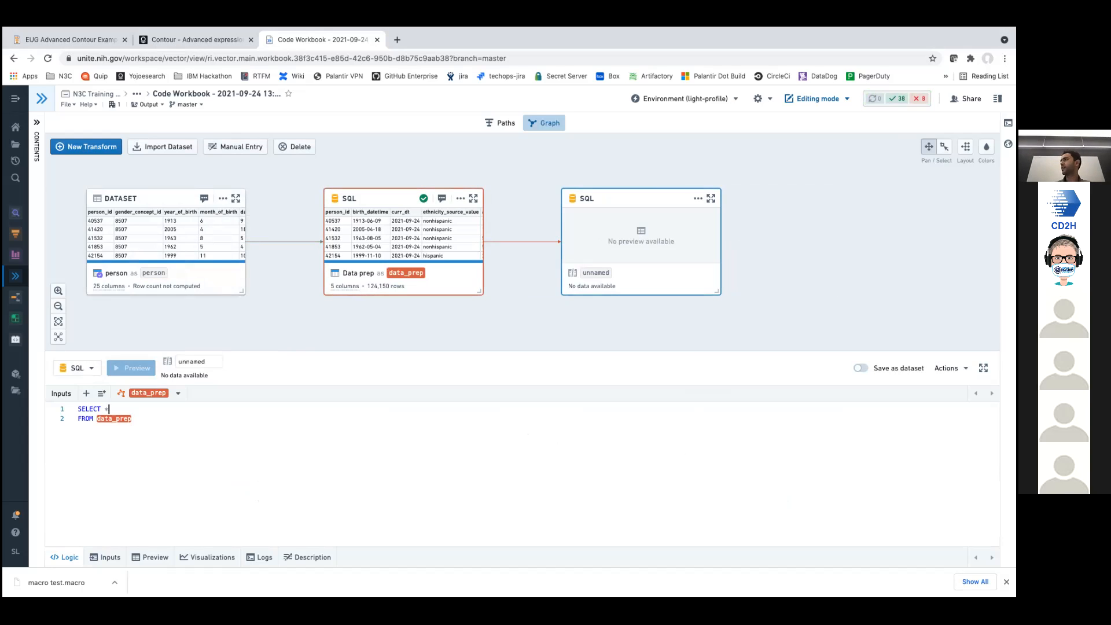
key(BackSpace)
text(peron)
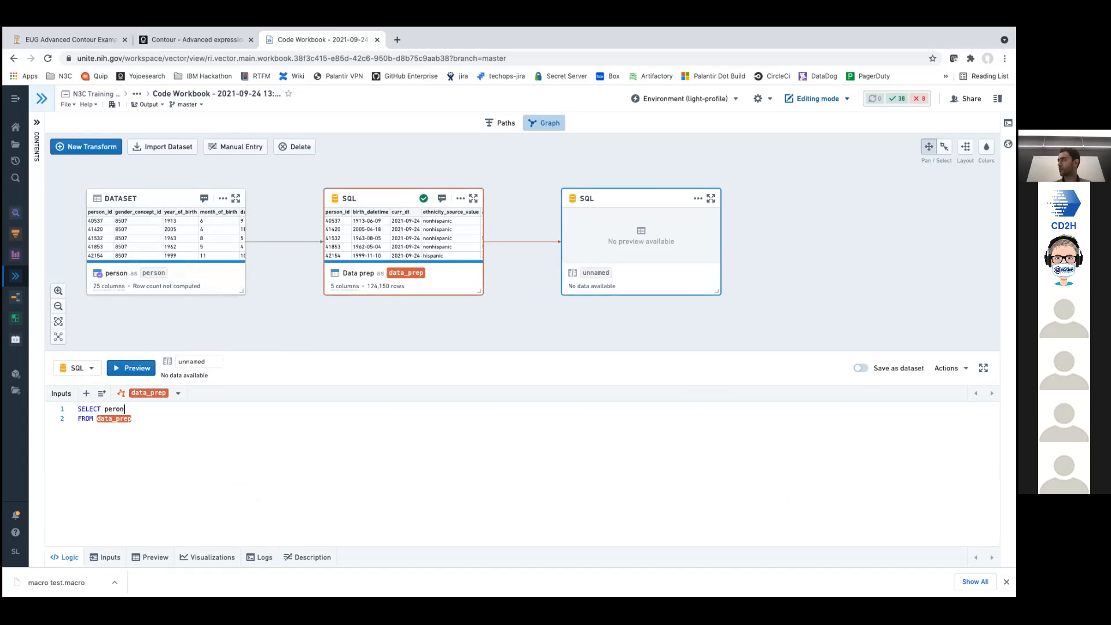
key(BackSpace)
text(son_id)
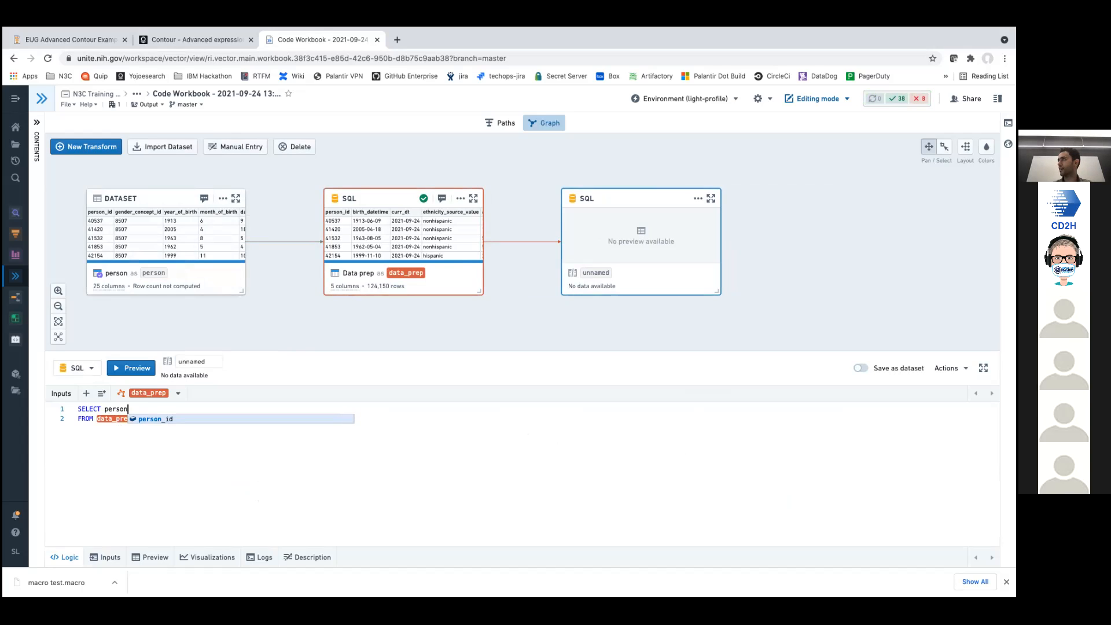
text(, age)
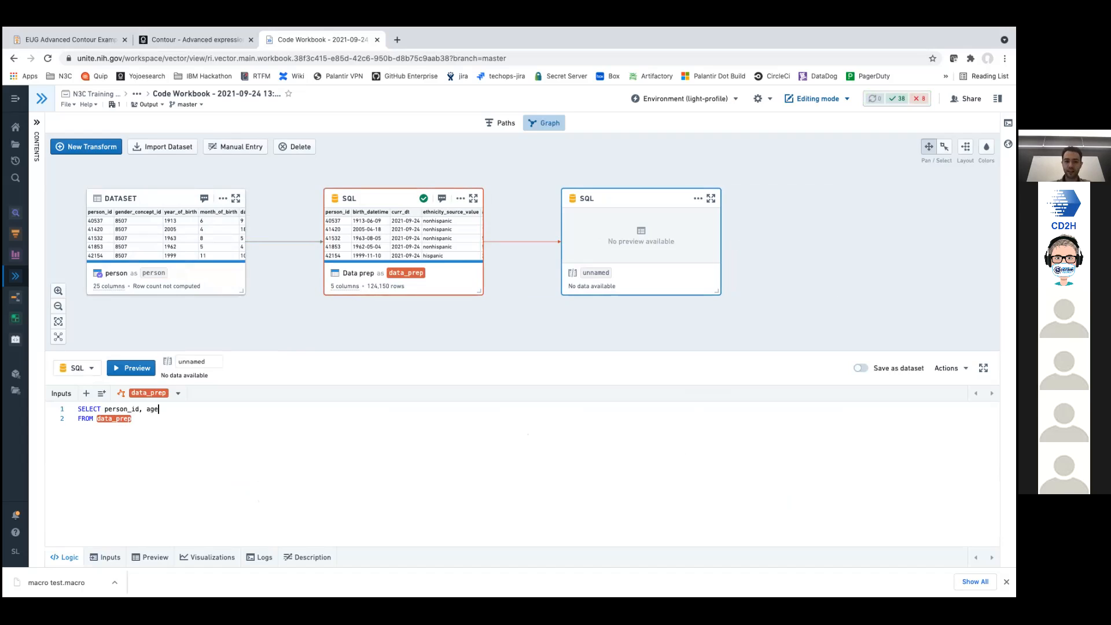
- Add MEAN(age) OVER (PARTITION BY ethnicity_source_value) to the new query's SELECT list
text(, MEAN)
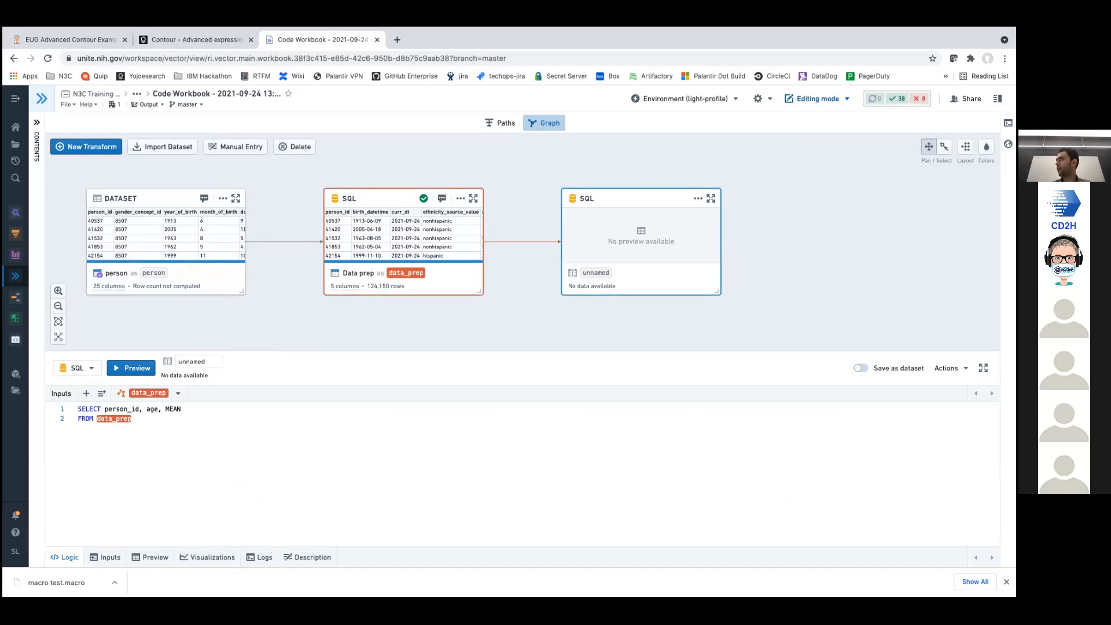
text((a)
text(ge)
text( OBER)
key(BackSpace)
key(BackSpace)
key(BackSpace)
text(VER )
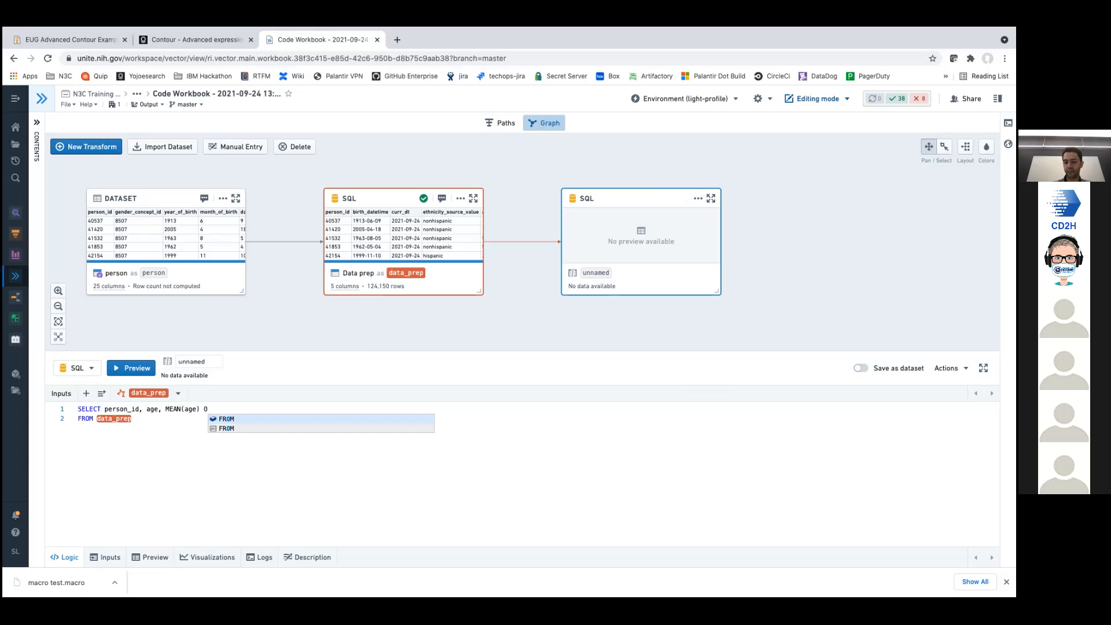
text(()
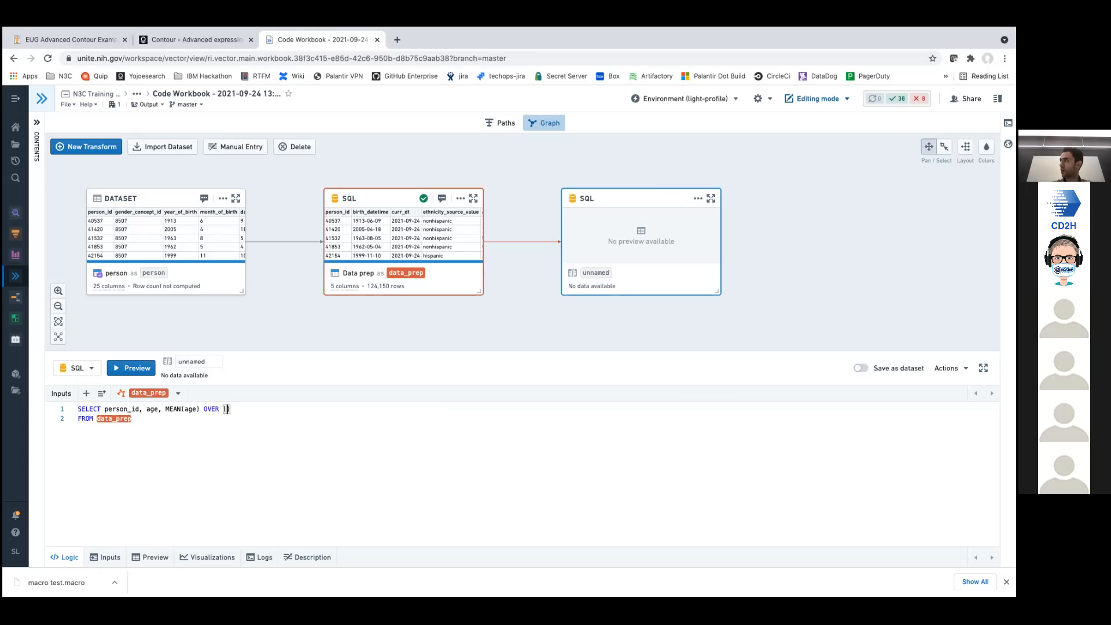
text(PARTITION BY )
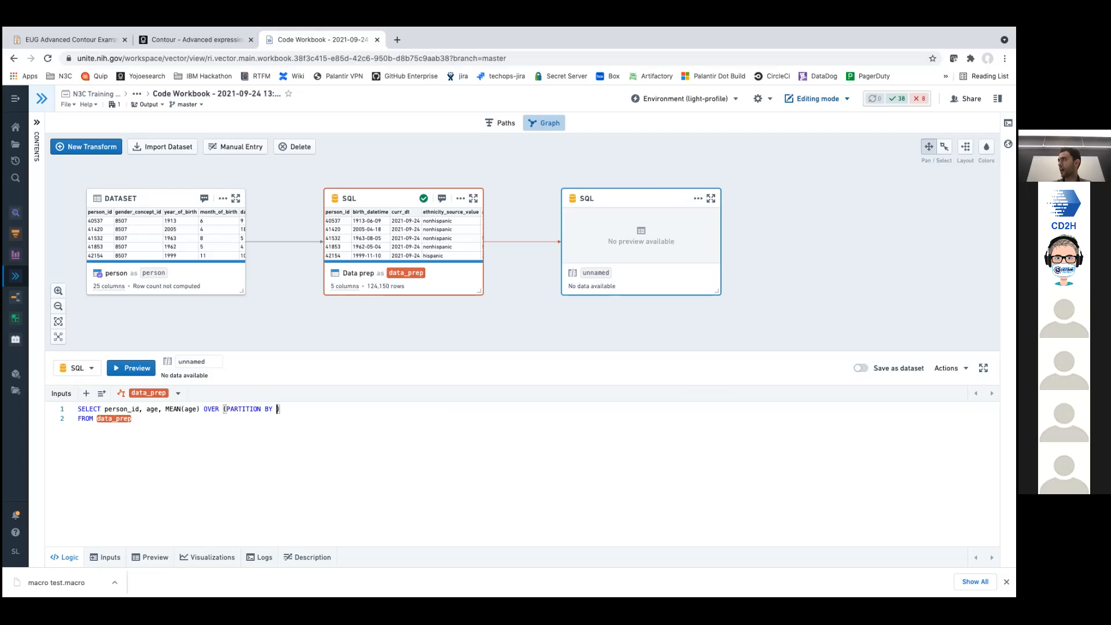
text(ethnicity_source_value)
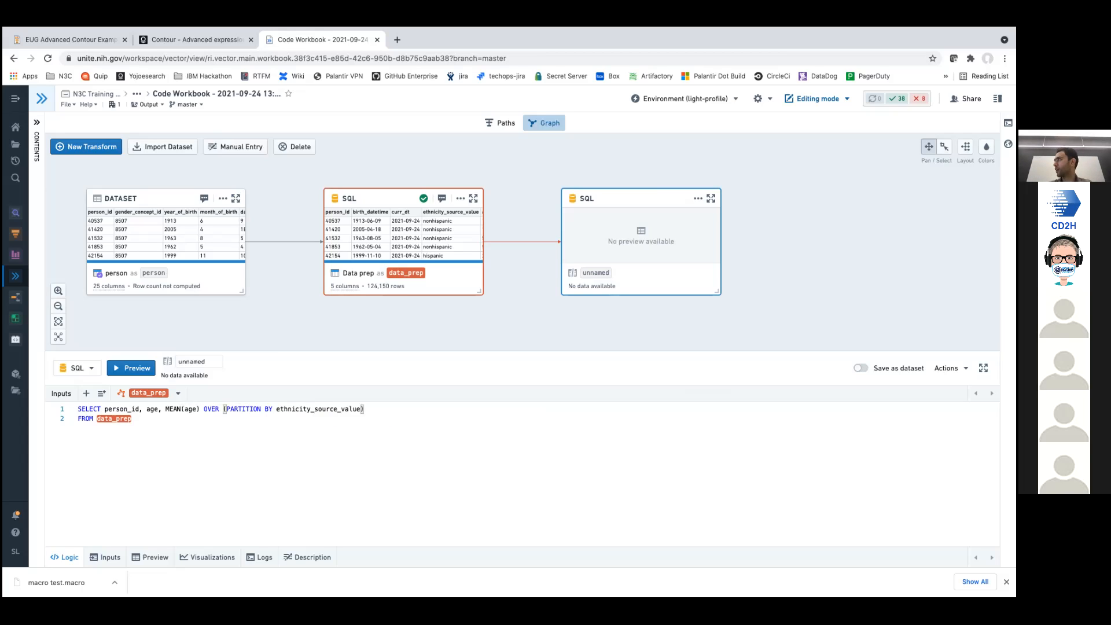
- Alias the windowed mean column as ethnicity_avg_age
key(super+Left)
click(128, 407)
click(166, 409)
click(440, 414)
click(435, 409)
text(as ethichi)
key(alt+shift+Left)
text(eth)
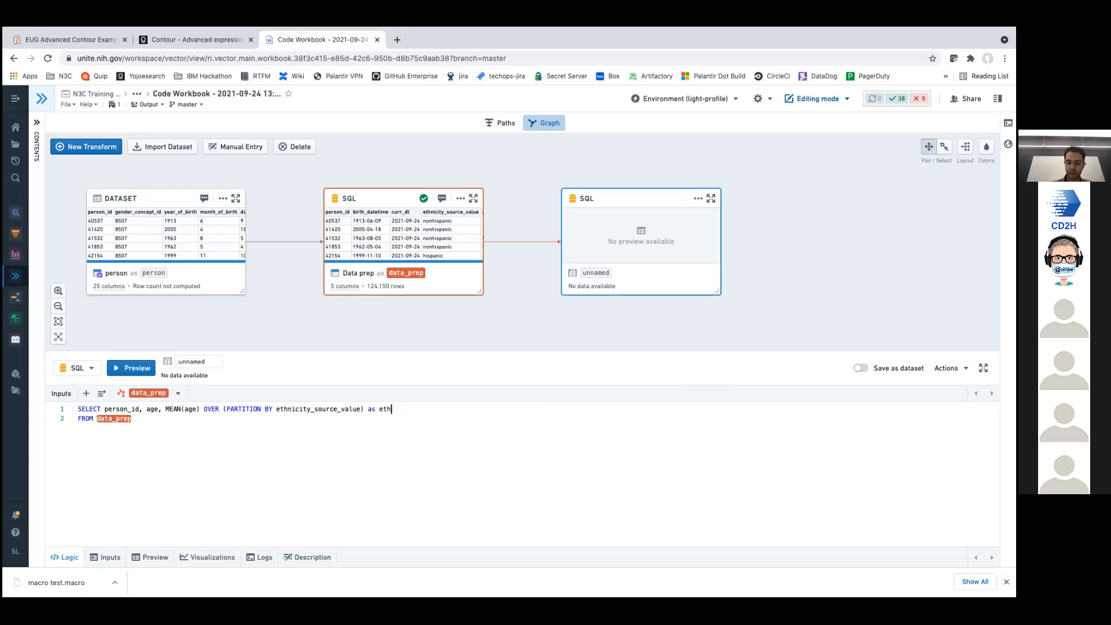
text(nicity_avg_age)
key(alt+shift+Left)
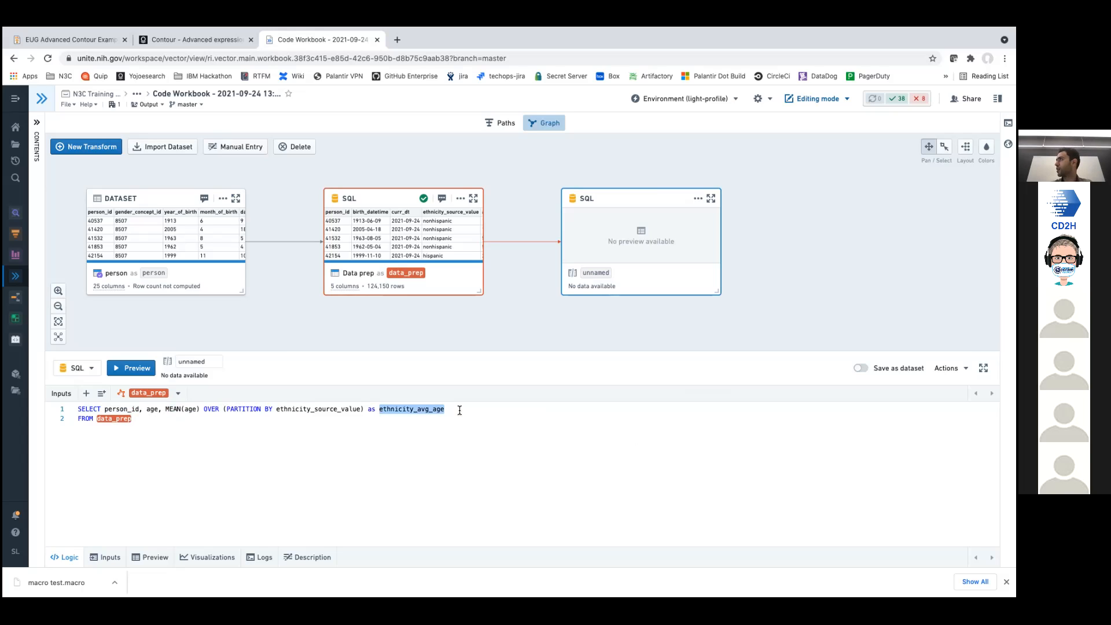
- Extend the SELECT list with the expression age - ethnicity_avg_age
key(End)
text(,)
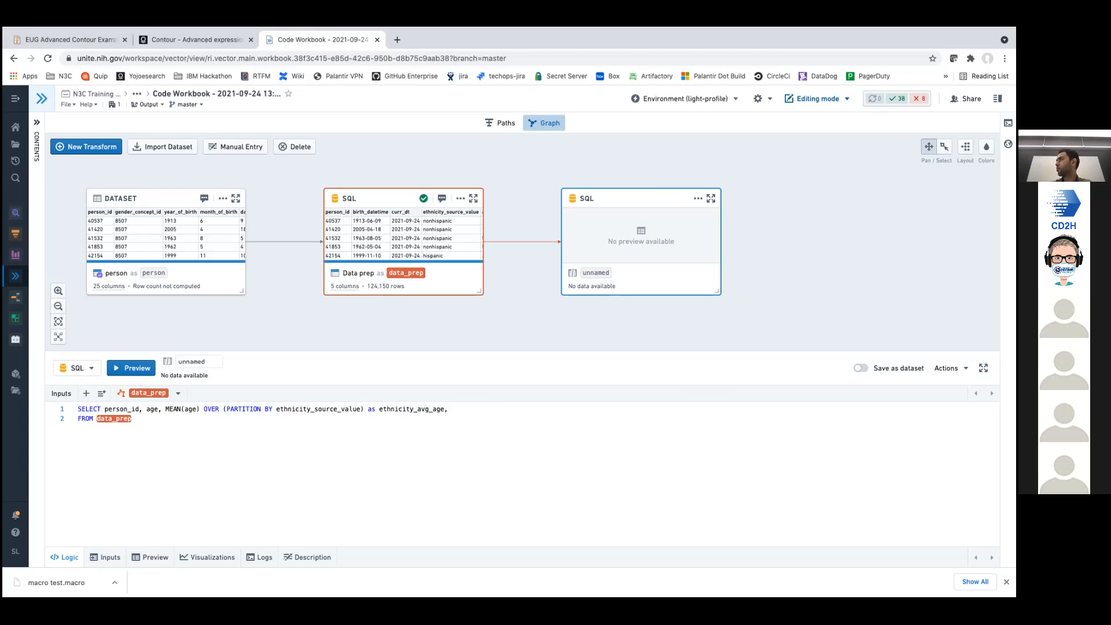
double_click(152, 409)
key(ctrl+c)
click(504, 407)
key(ctrl+v)
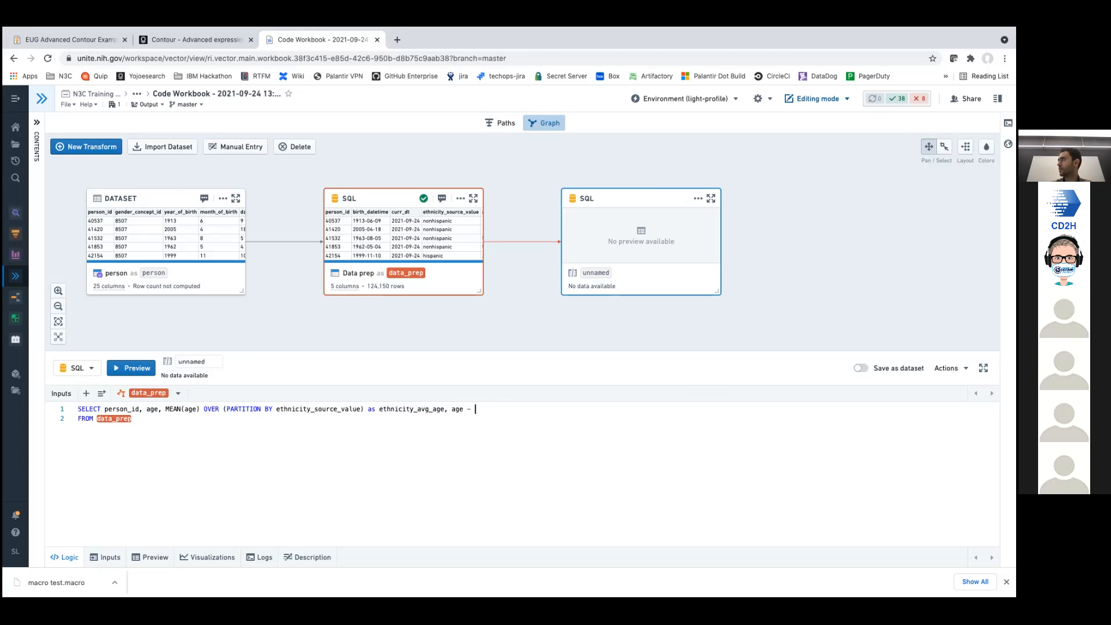
double_click(431, 410)
click(509, 407)
text(ethnicity_avg_age)
- Wrap the age difference expression in parentheses and alias it as age_diff
click(452, 409)
text(()
click(544, 409)
text() as )
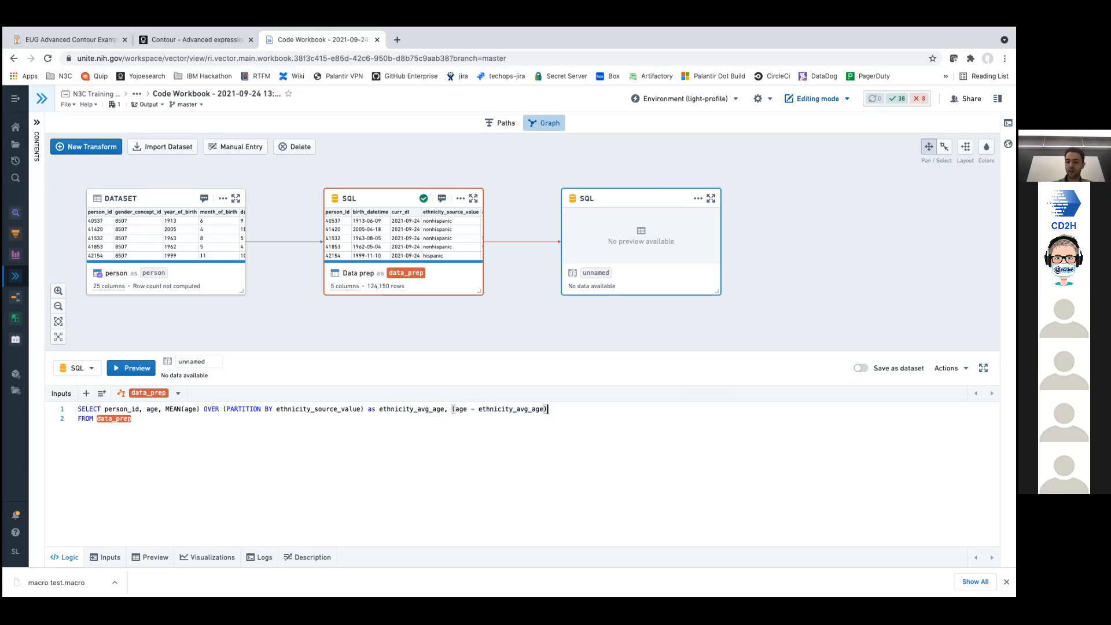
text(diff)
key(BackSpace)
key(BackSpace)
key(BackSpace)
key(BackSpace)
text(age_diff)
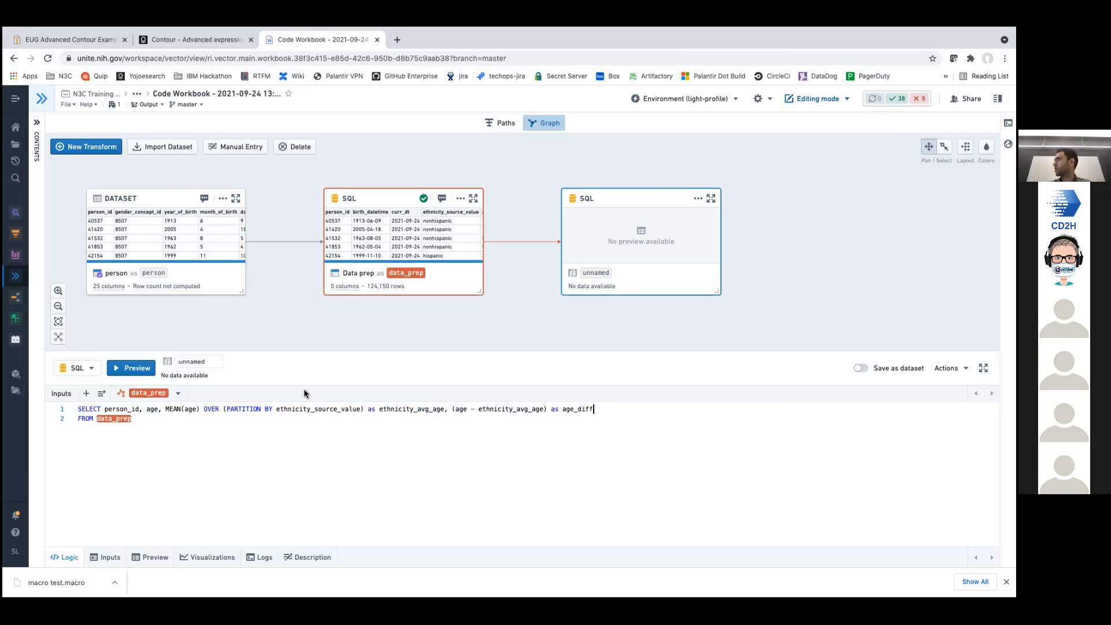
- Delete the mean column's alias and the age difference expression from the end of the SELECT line
click(366, 409)
key(shift+End)
key(BackSpace)
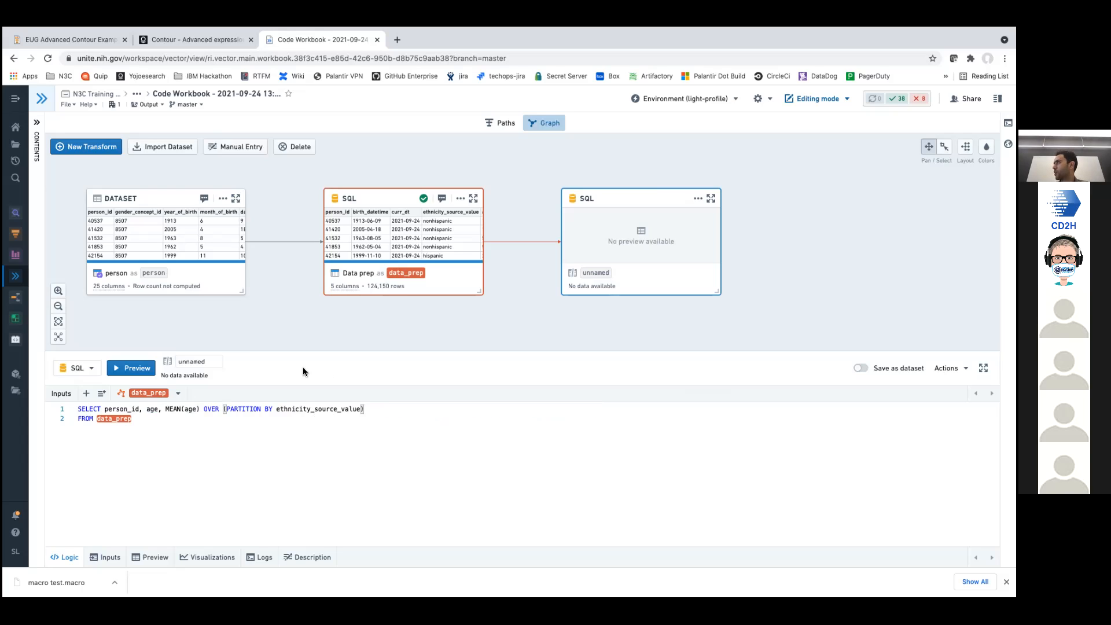
- Rename the unnamed SQL transform to age_calcs
double_click(207, 361)
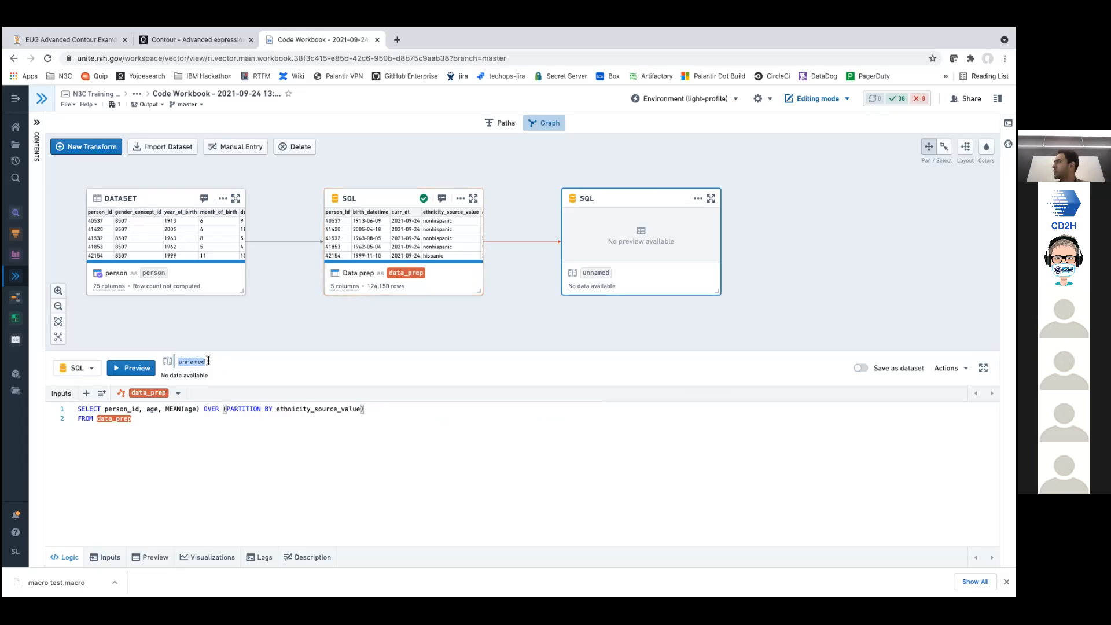
text(age)
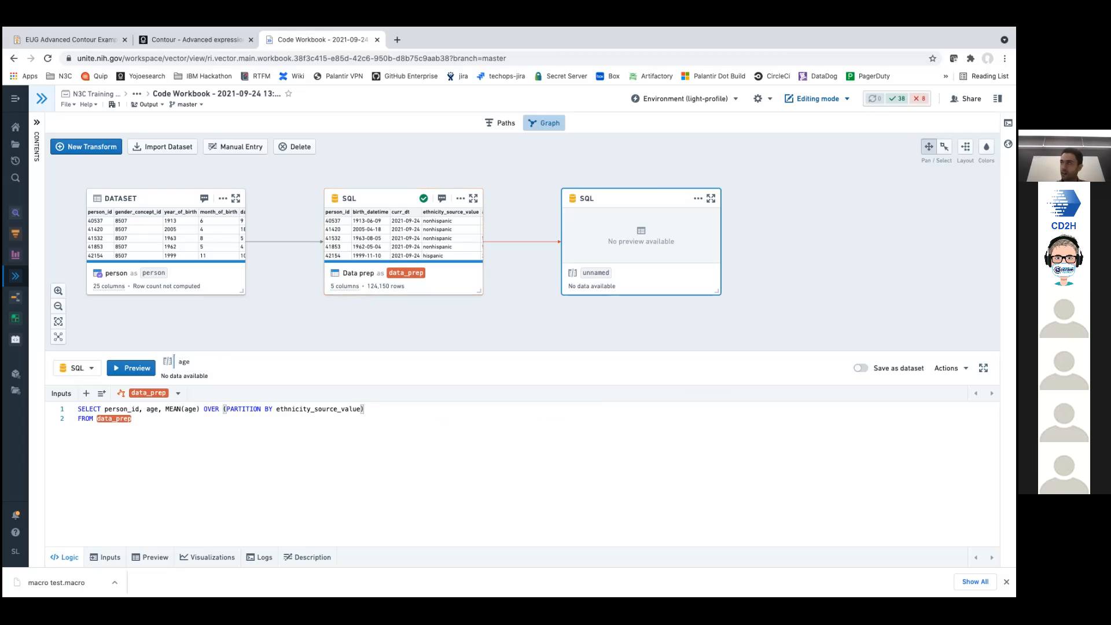
text(_)
text(_cal)
text(cla)
key(Return)
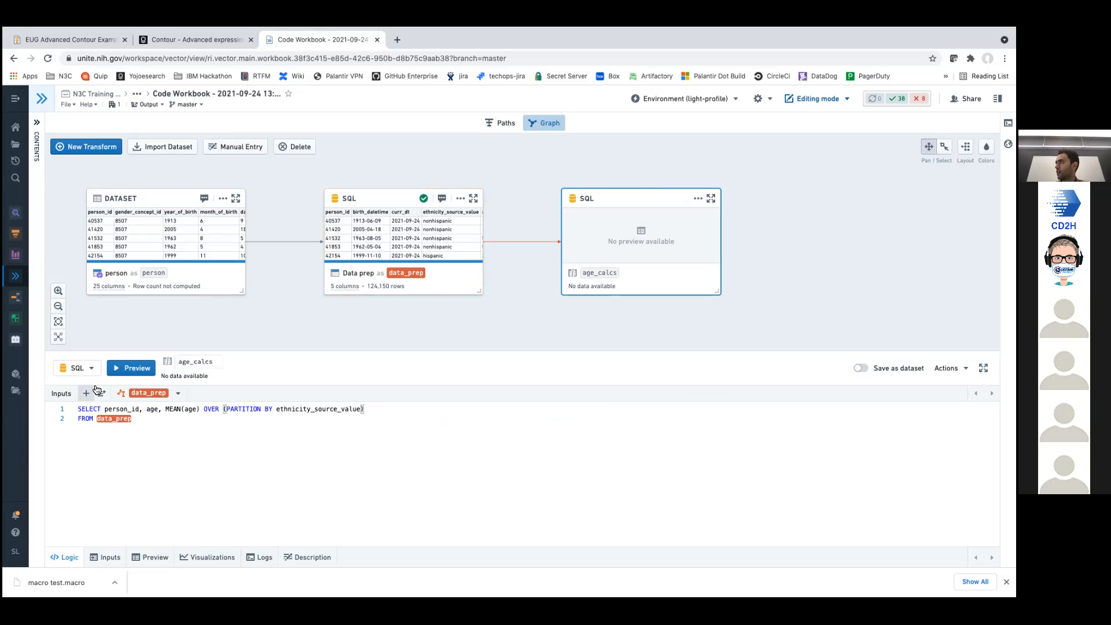
- Preview the age_calcs transform, widen the windowed mean column to inspect its rows, and return to the query code
click(127, 372)
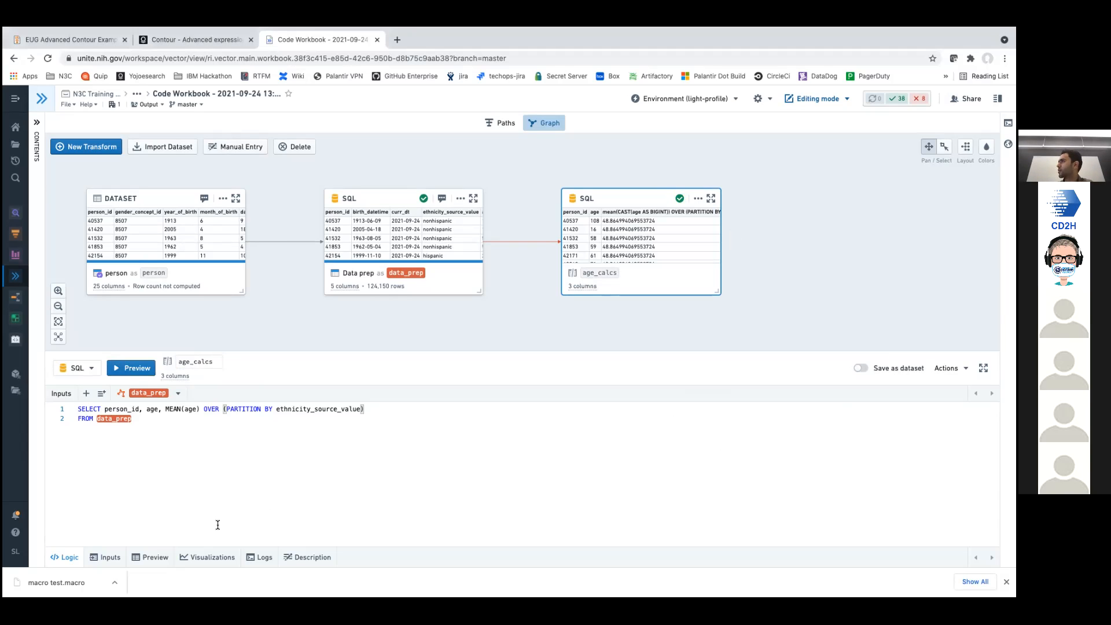
click(156, 558)
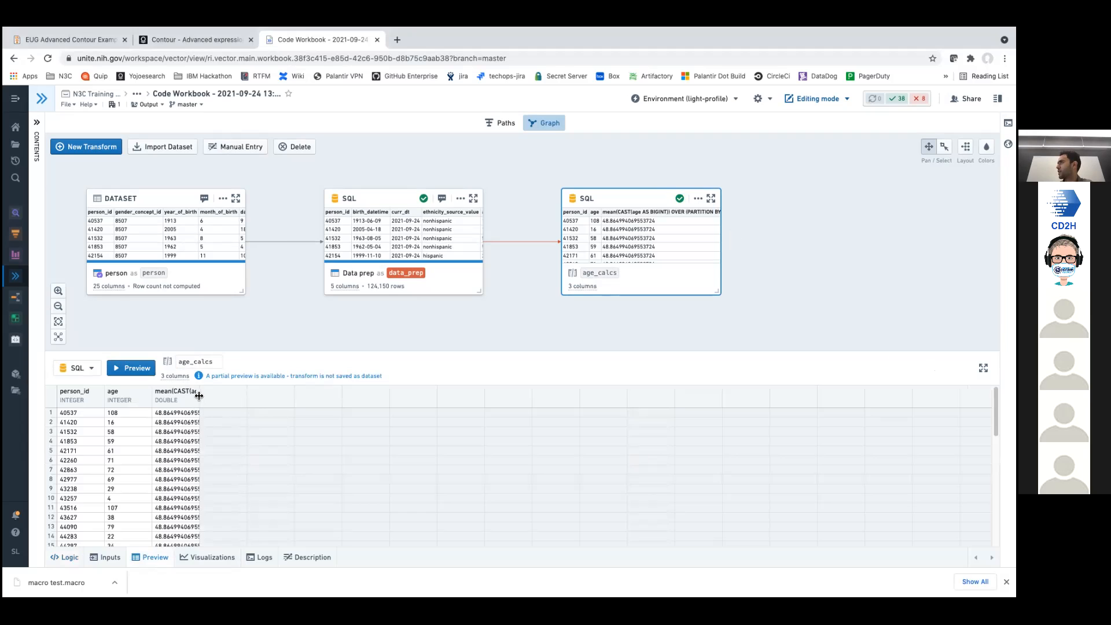
drag(198, 395, 258, 403)
click(92, 422)
scroll(203, 469, down, 5)
click(188, 522)
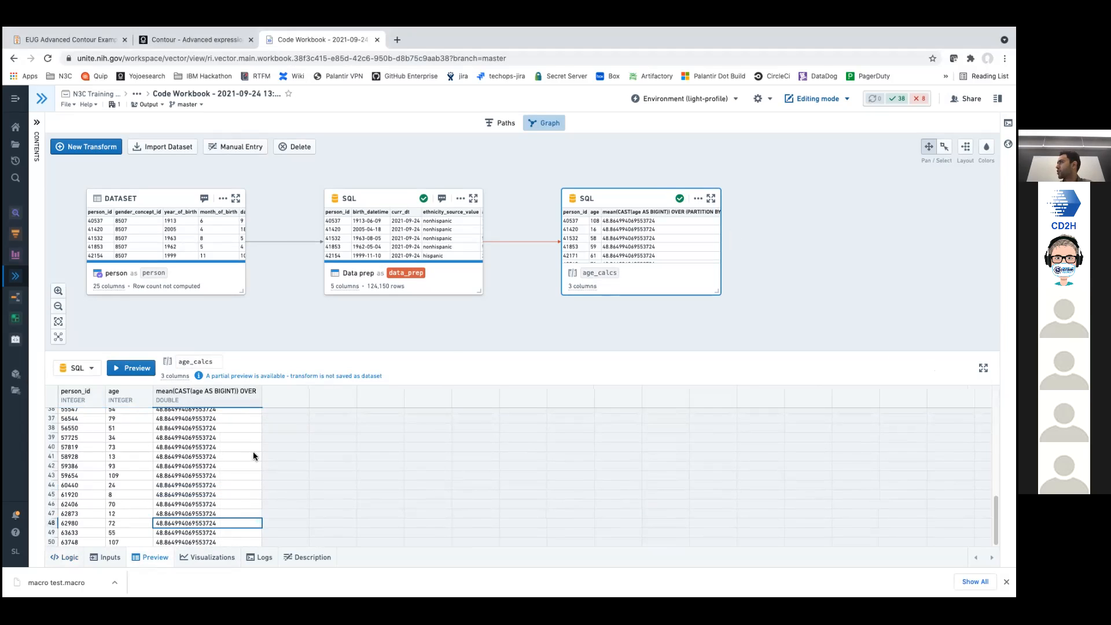
click(66, 558)
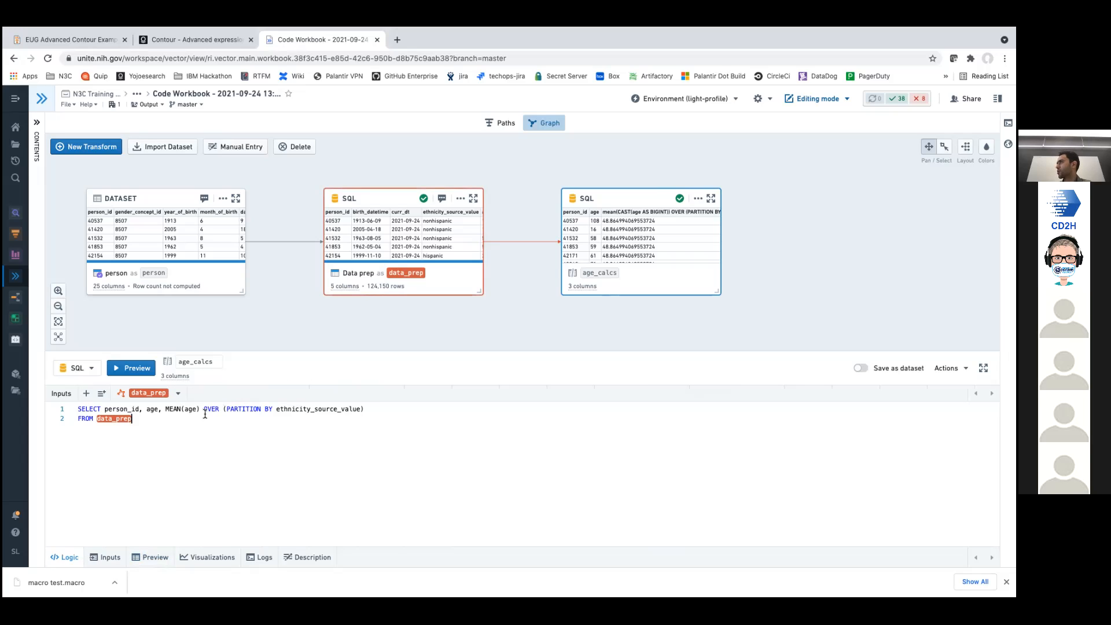
- Insert the ethnicity_source_value column between MEAN(age) and the OVER clause in the age_calcs query
double_click(310, 406)
key(ctrl+c)
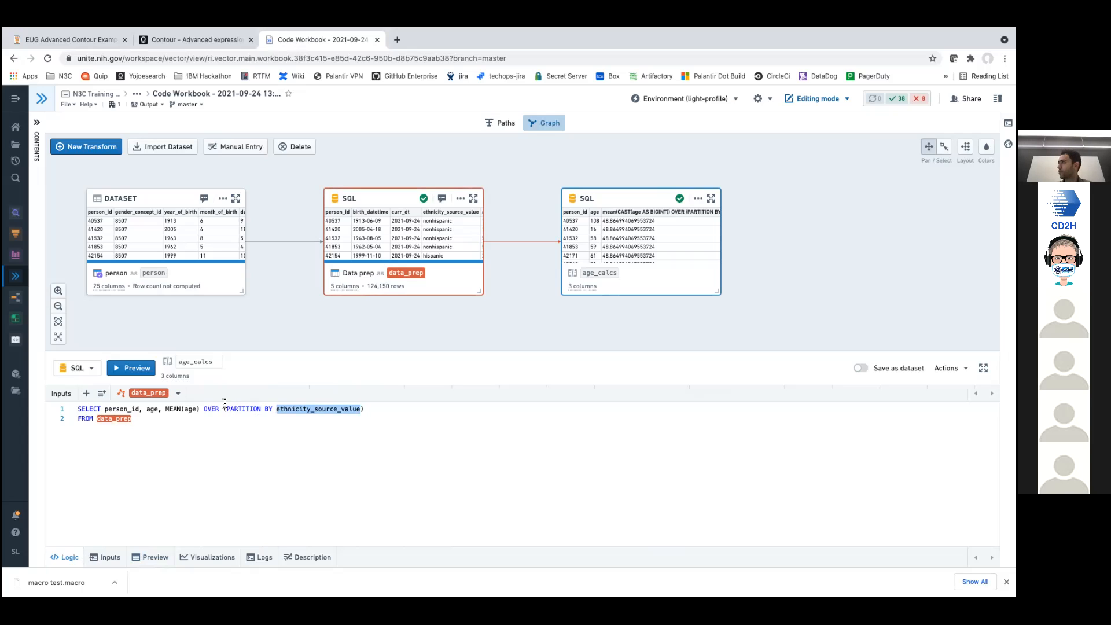
click(200, 409)
text(,)
key(ctrl+v)
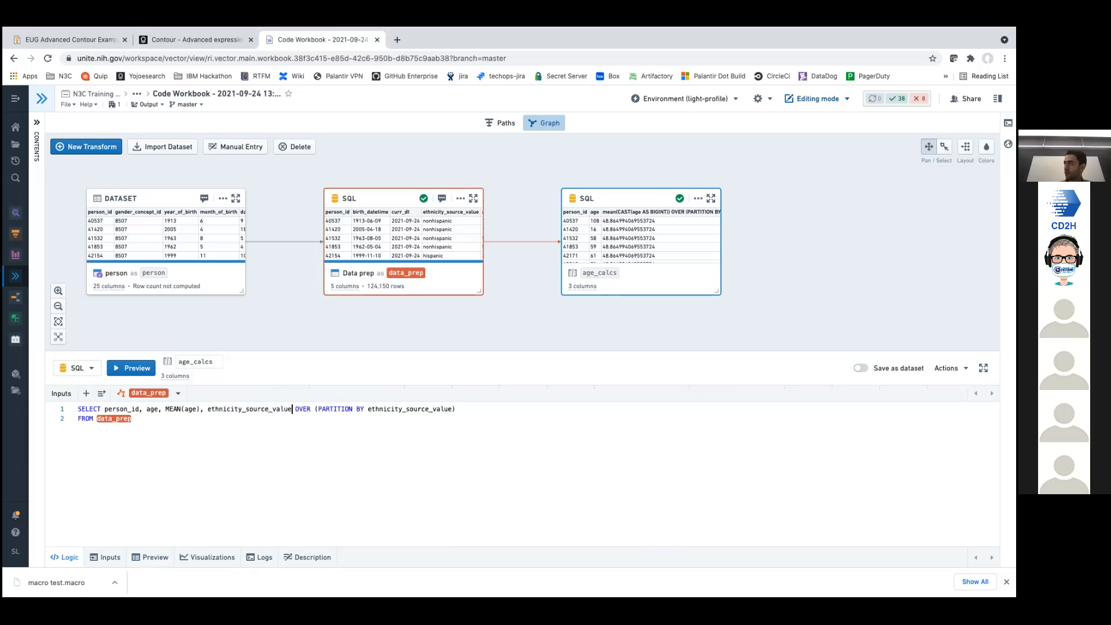
- Save the age_calcs output as a dataset, accept renaming that dataset to Age calcs, and run the transform
click(862, 368)
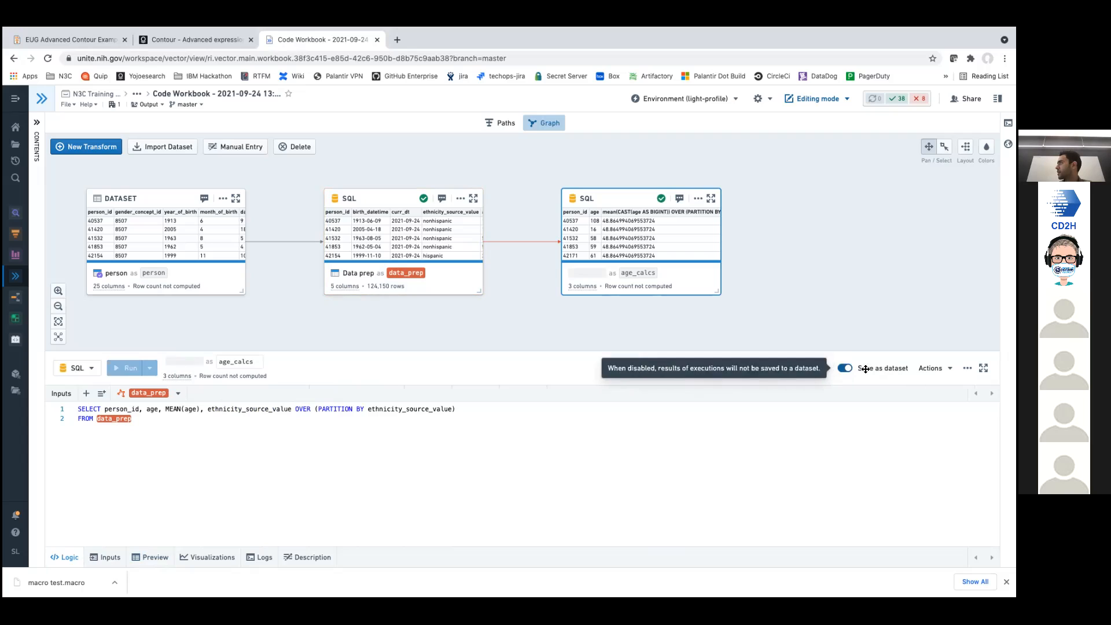
click(259, 366)
key(Return)
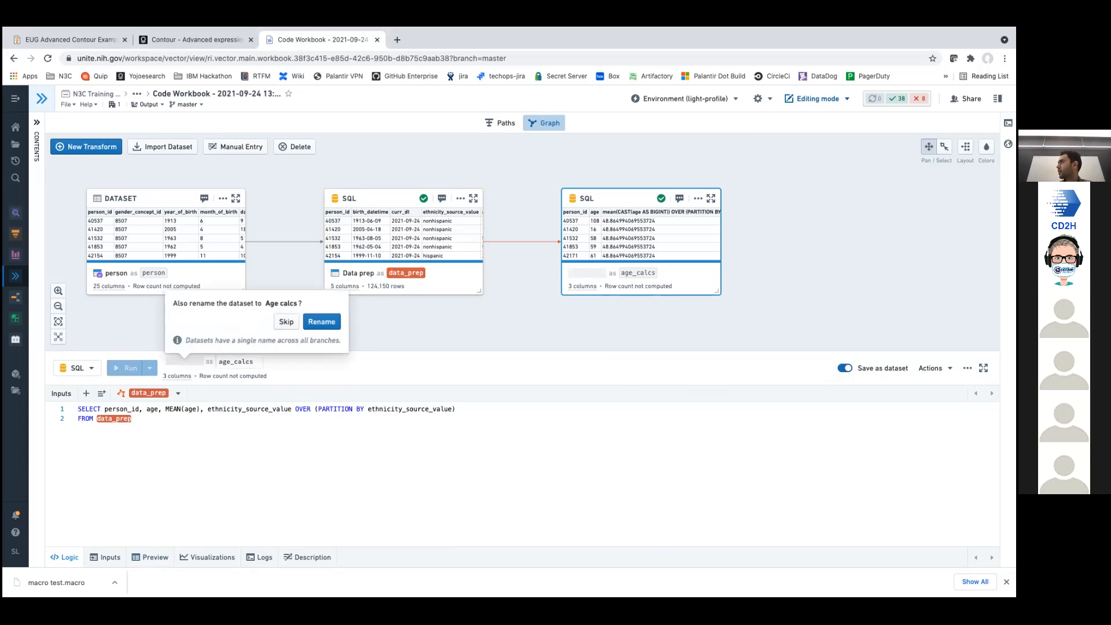
click(329, 328)
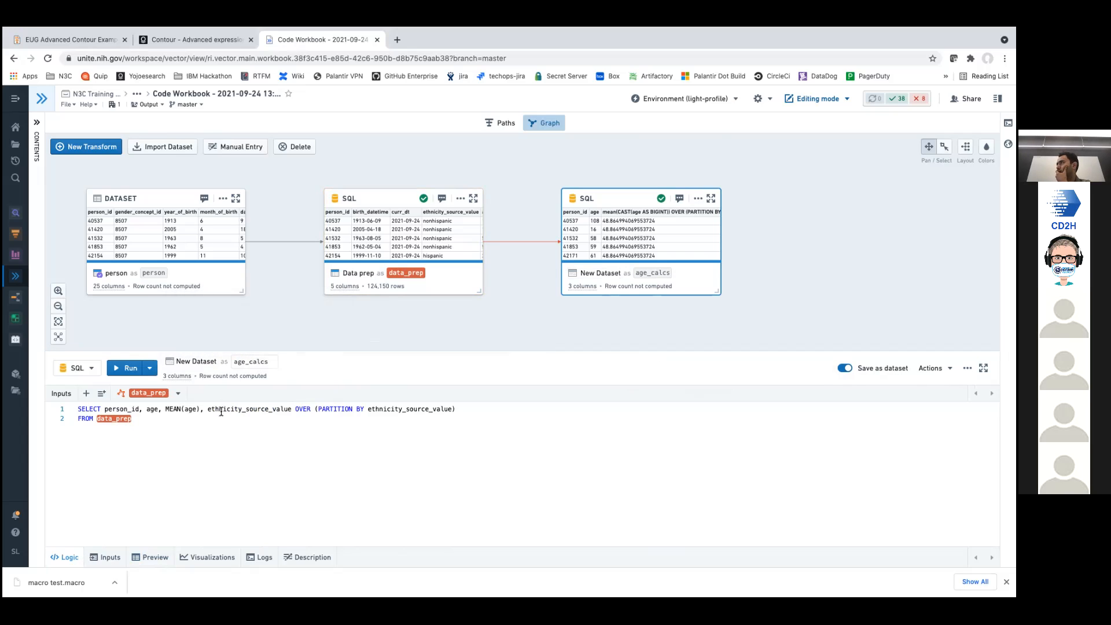
click(274, 364)
key(Return)
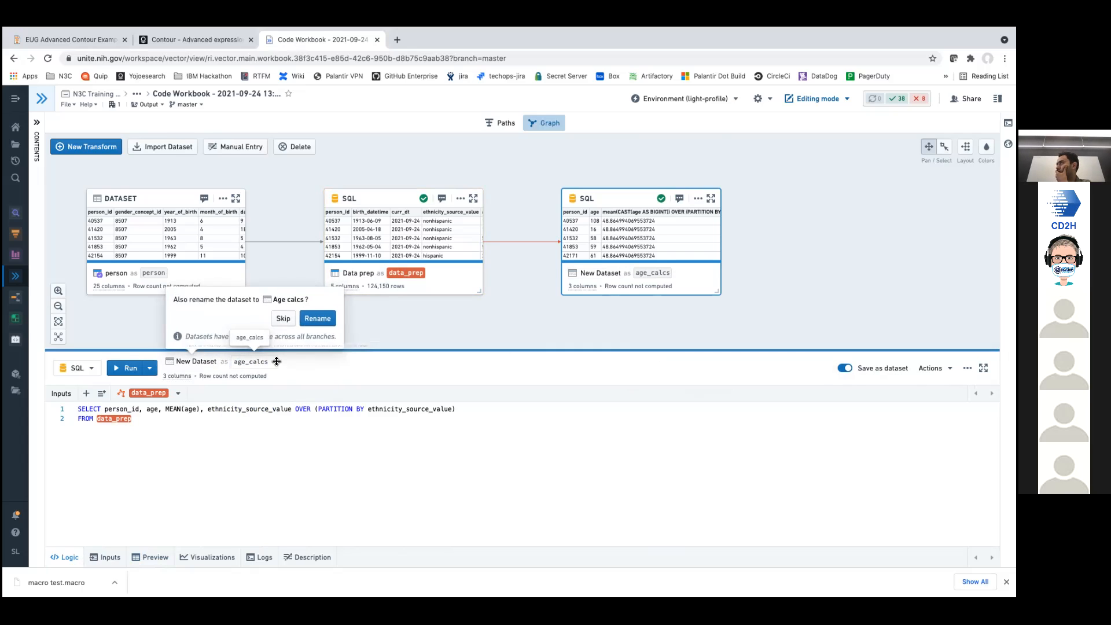
click(321, 326)
click(126, 368)
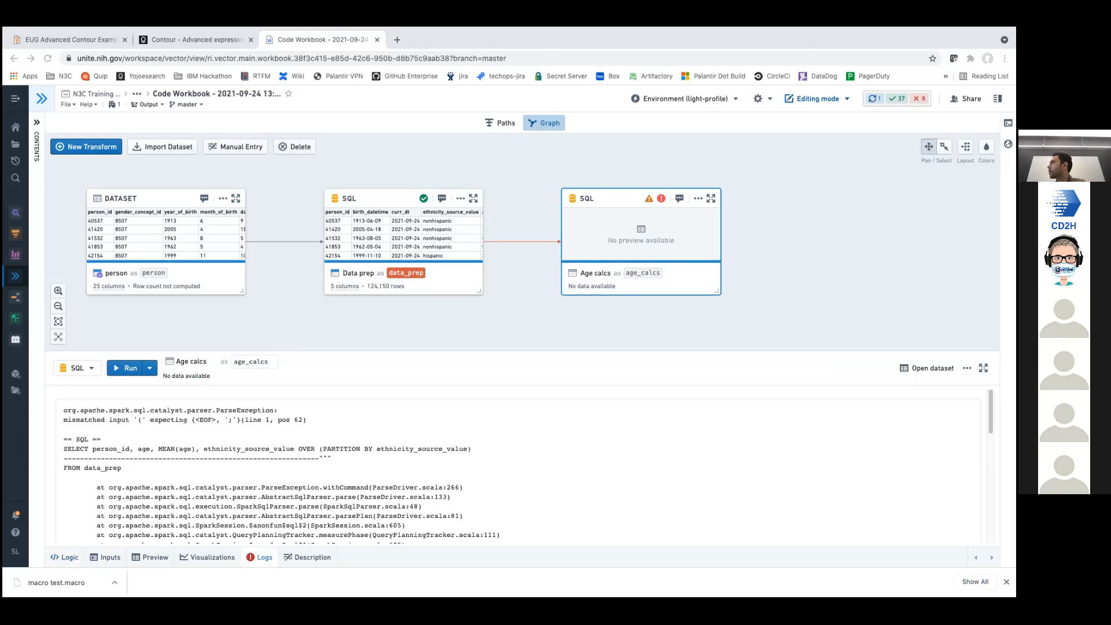
- Return to the Age calcs query code and cut ", ethnicity_source_value" from between MEAN(age) and OVER
click(75, 556)
click(76, 557)
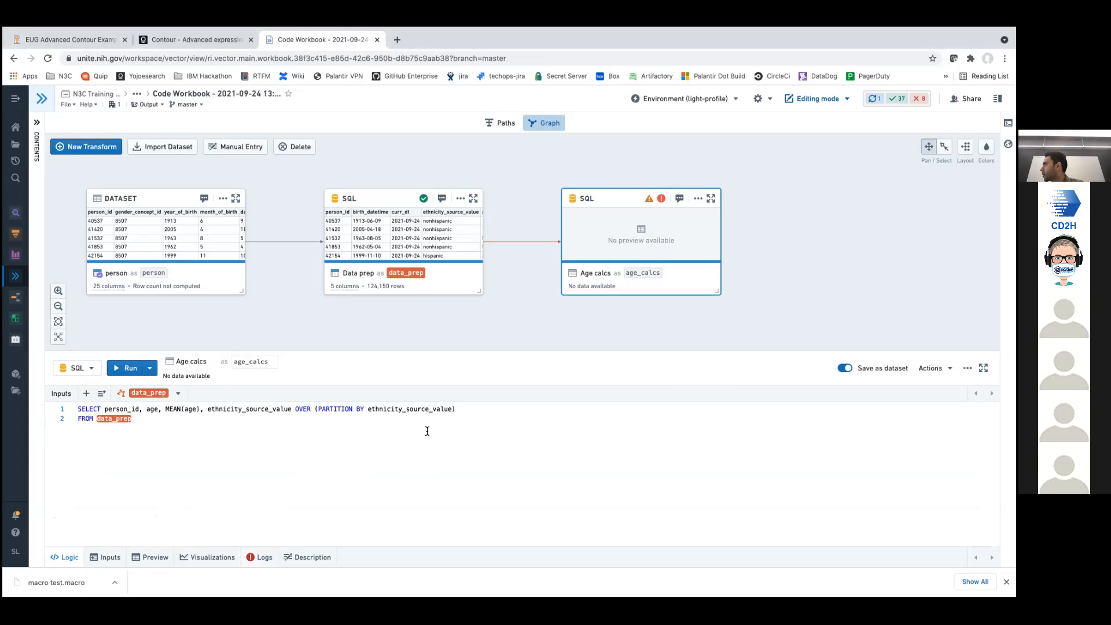
double_click(262, 409)
key(Left)
key(Left)
key(Left)
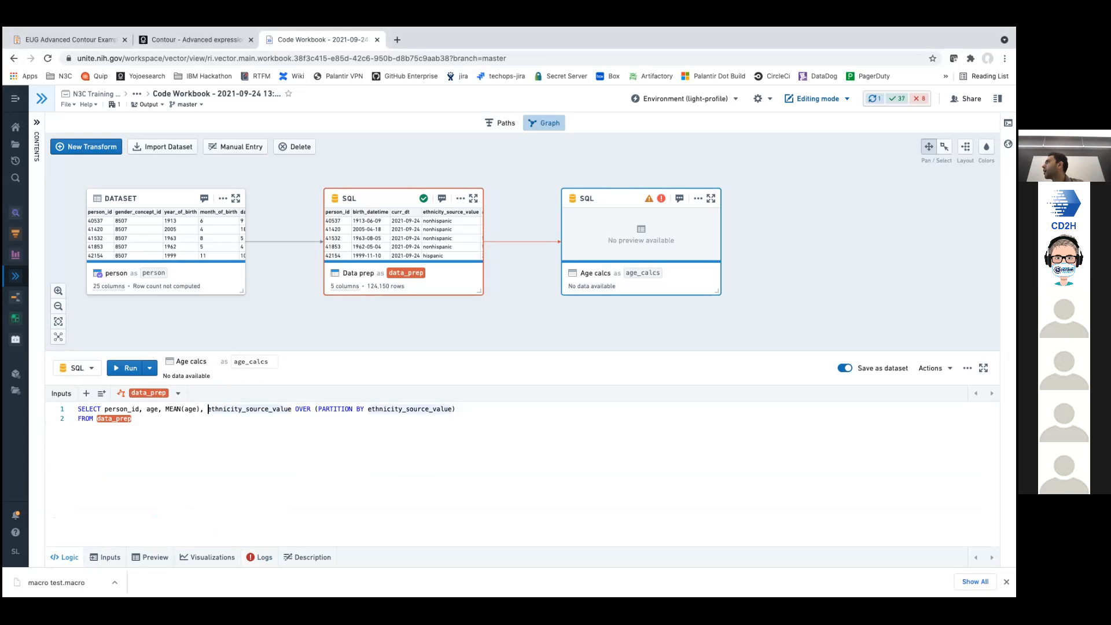
key(shift+alt+Right)
key(shift+alt+Right)
key(super+c)
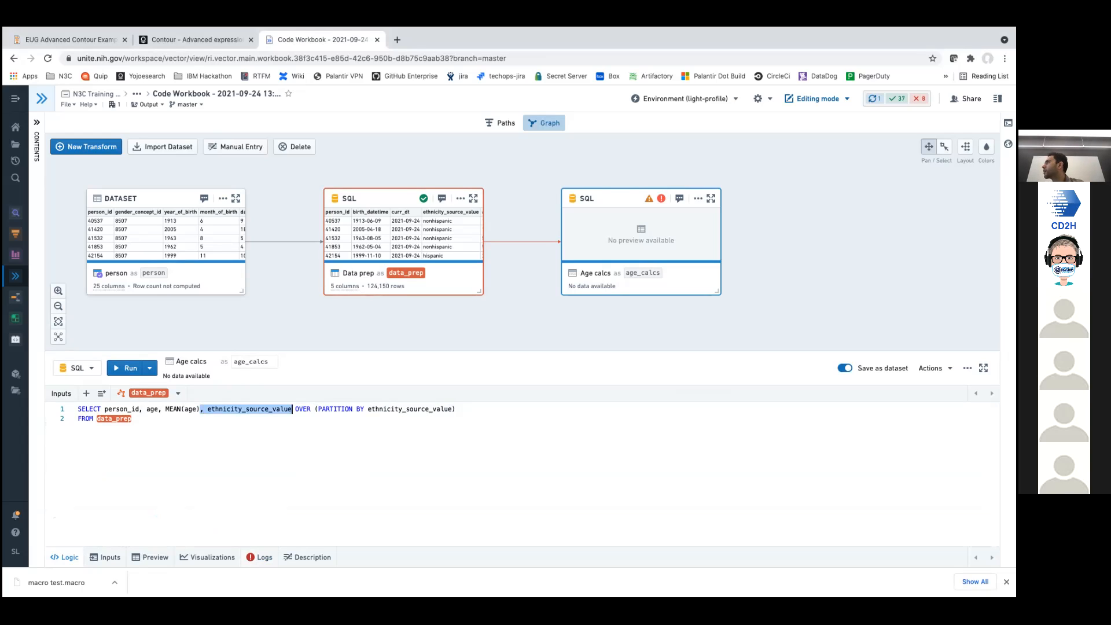
key(BackSpace)
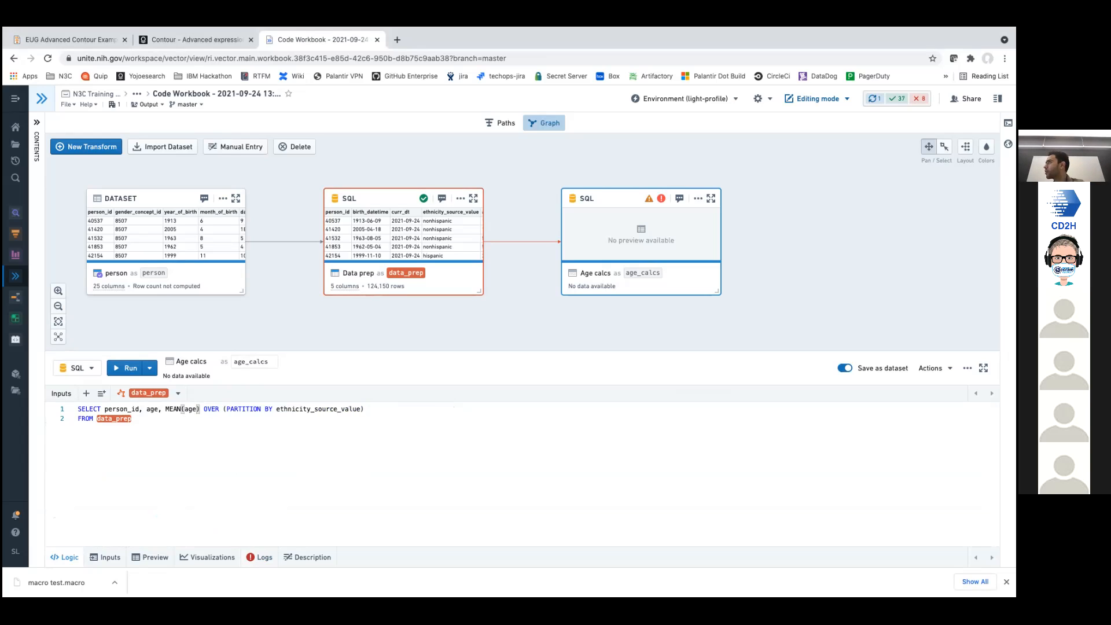
- Paste ethnicity_source_value as its own column before MEAN(age), tidy the commas, and run the Age calcs transform
key(Left)
key(Left)
key(Left)
key(Left)
key(super+v)
text(,)
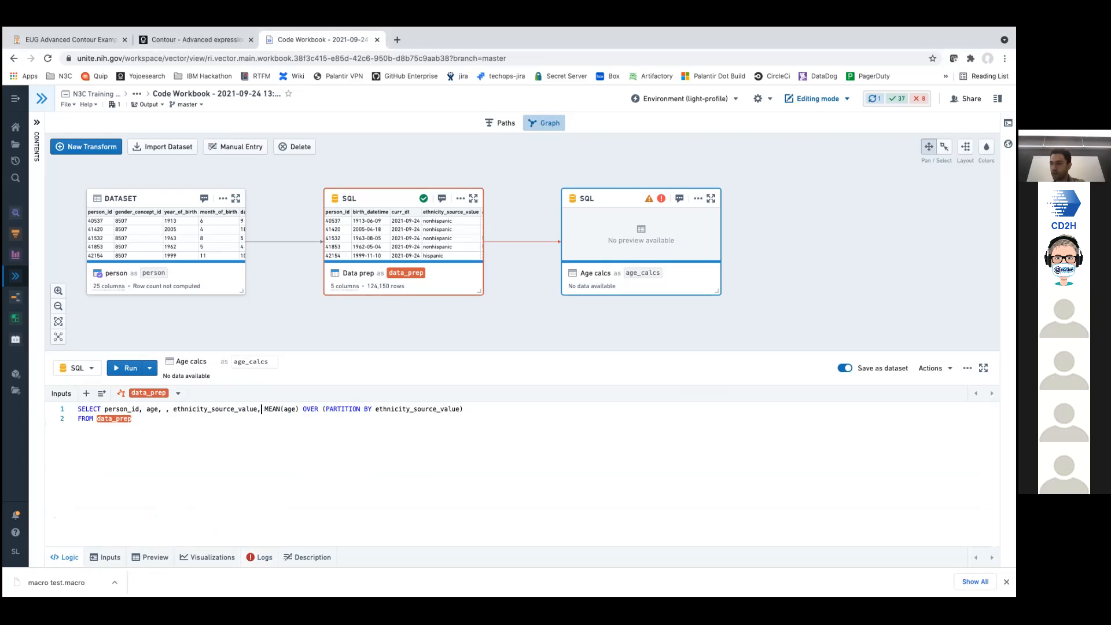
key(BackSpace)
key(BackSpace)
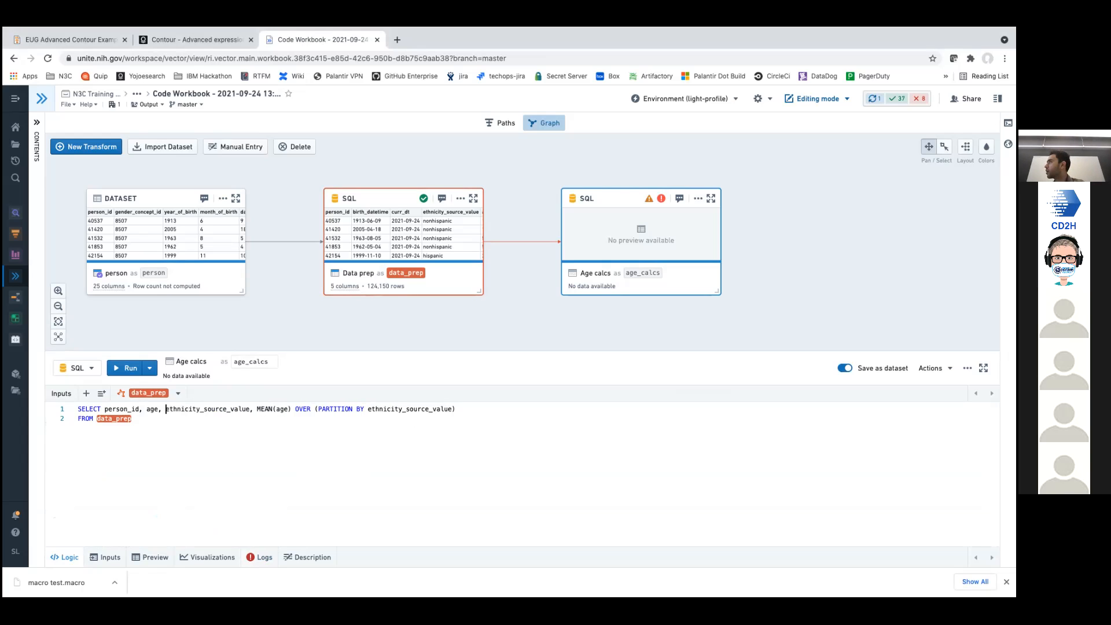
click(131, 367)
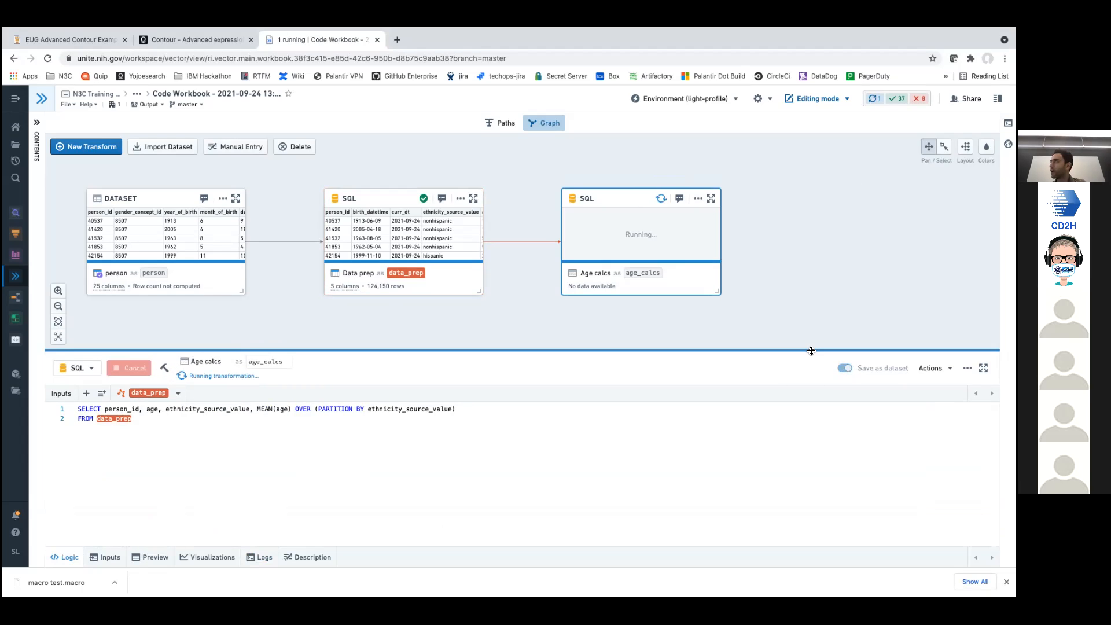
- Import the visit_occurrence dataset from the Data Catalog's Synthea Notional Data collection into the workbook
click(163, 150)
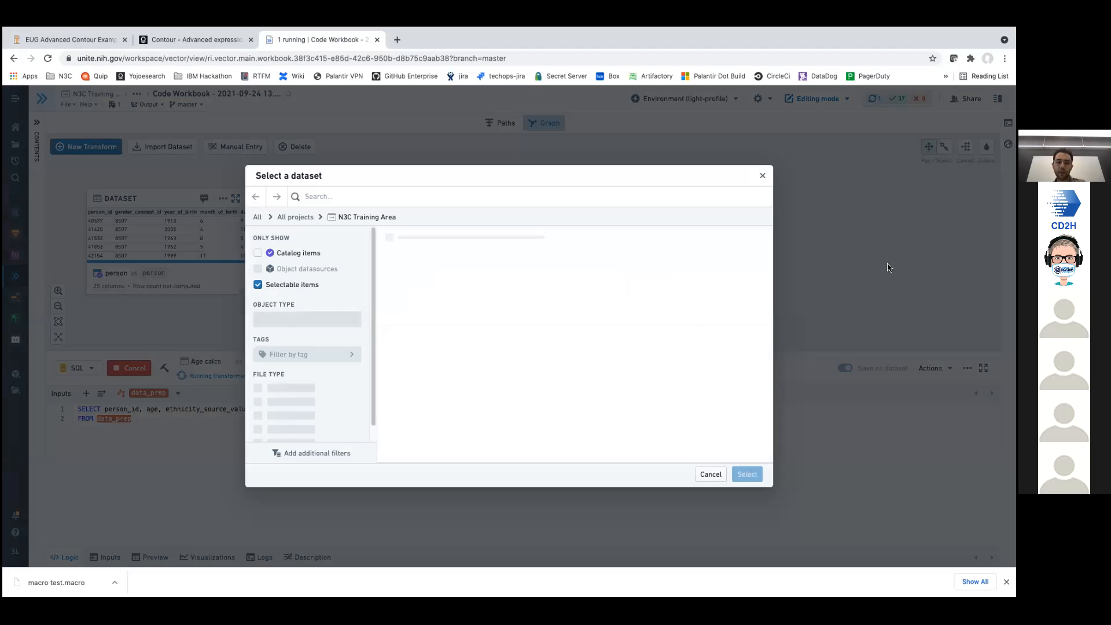
click(258, 220)
click(299, 237)
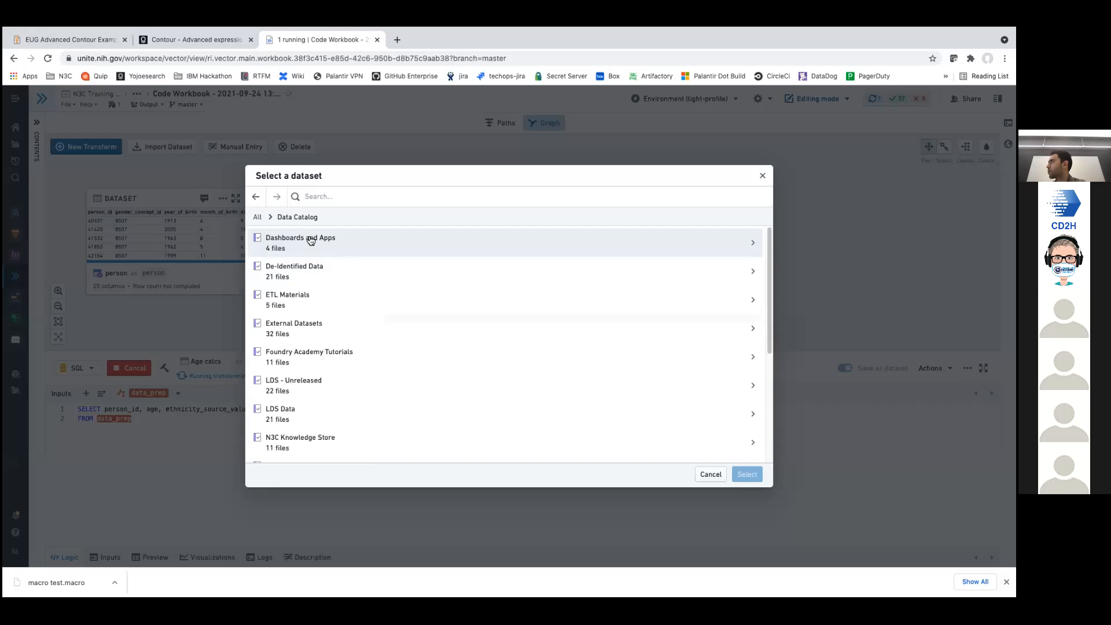
scroll(363, 364, down, 2)
scroll(363, 365, down, 3)
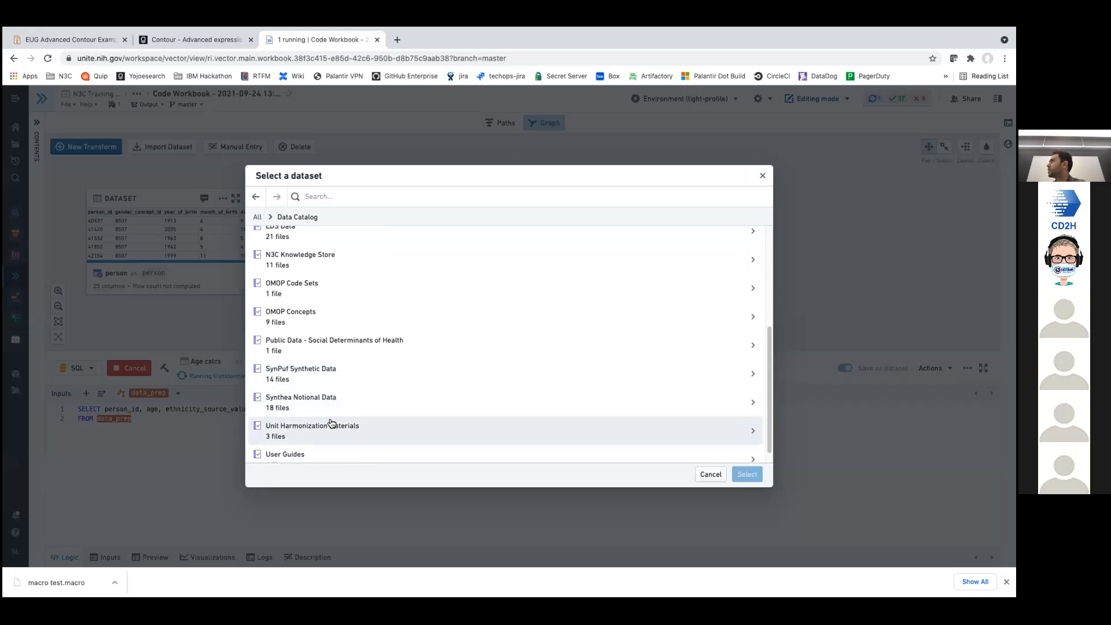
click(352, 393)
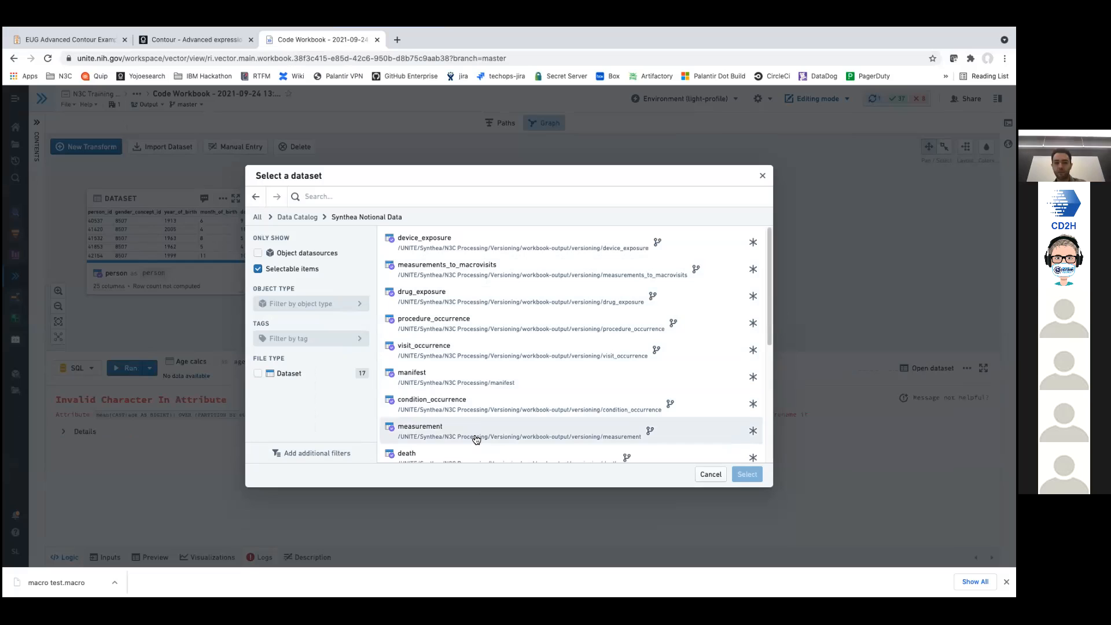
click(490, 351)
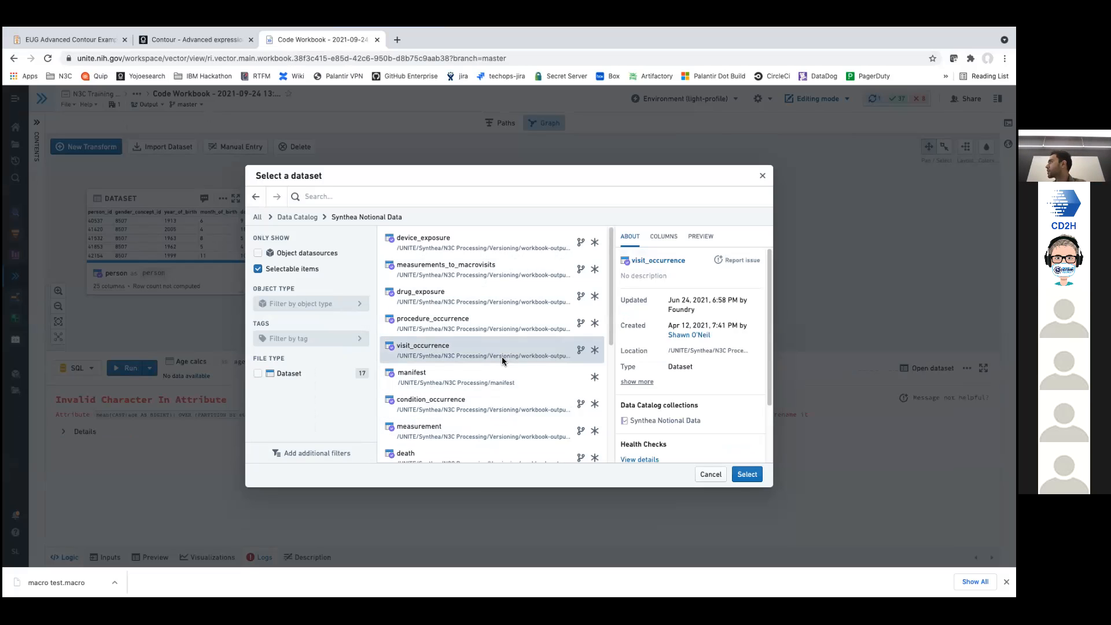
click(746, 475)
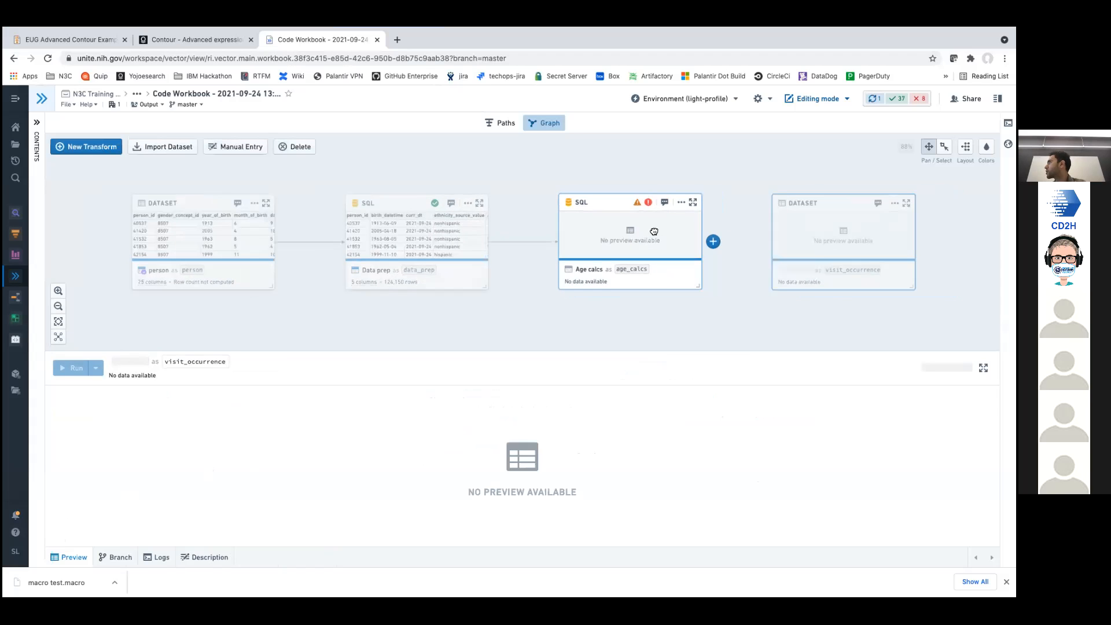
- Check the Age calcs error log, alias the windowed mean column as ethnicity_age in the query, and rerun the transform
click(659, 249)
click(261, 557)
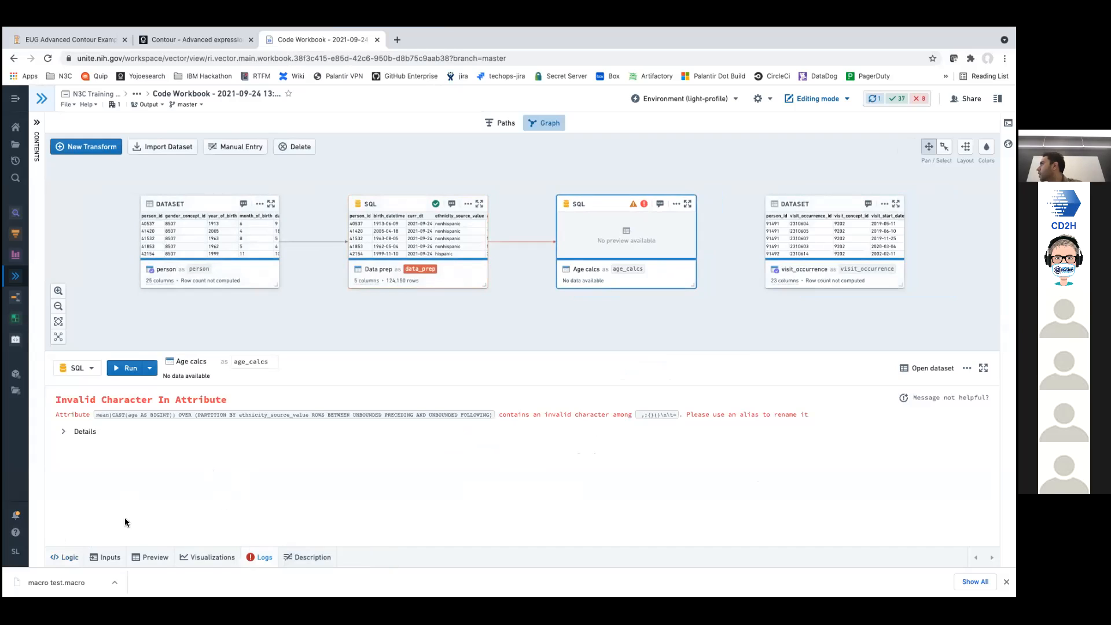
click(65, 557)
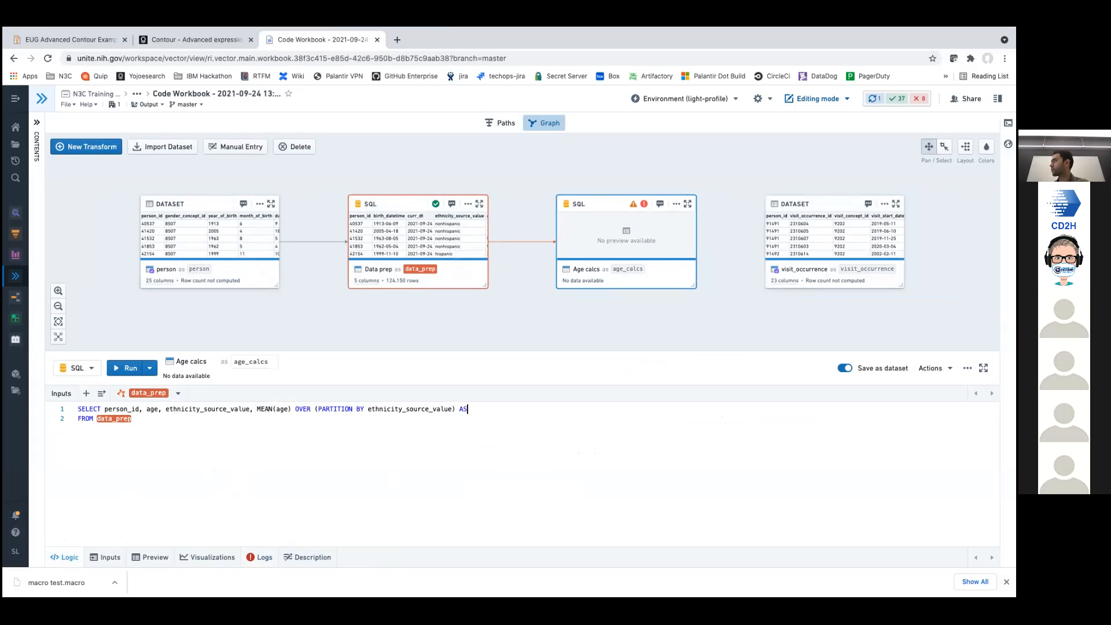
key(BackSpace)
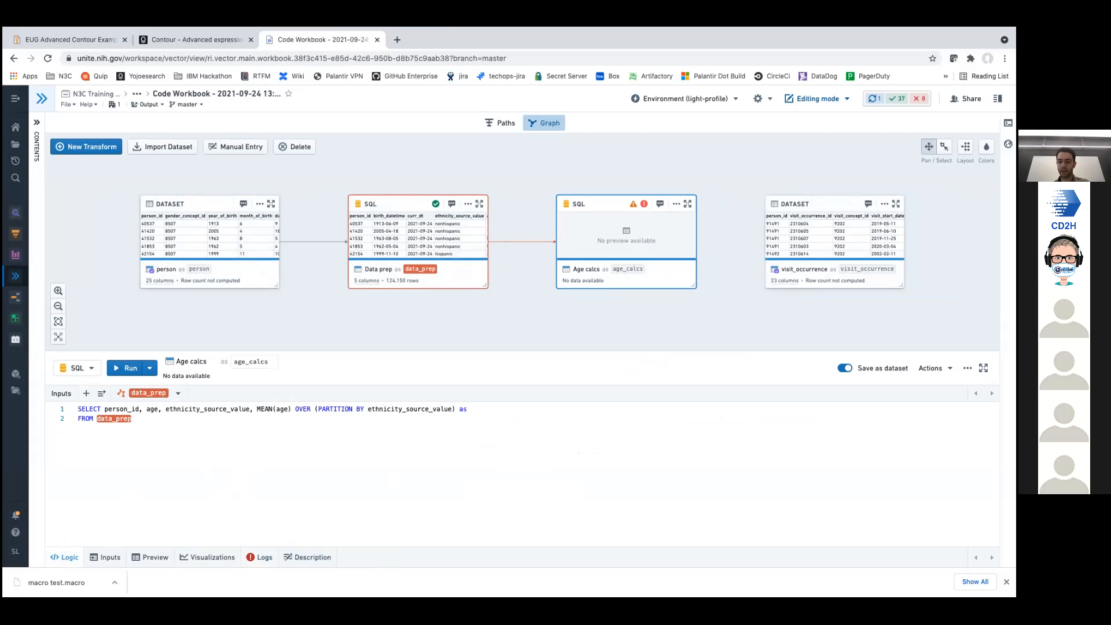
text(as ethnicity_age)
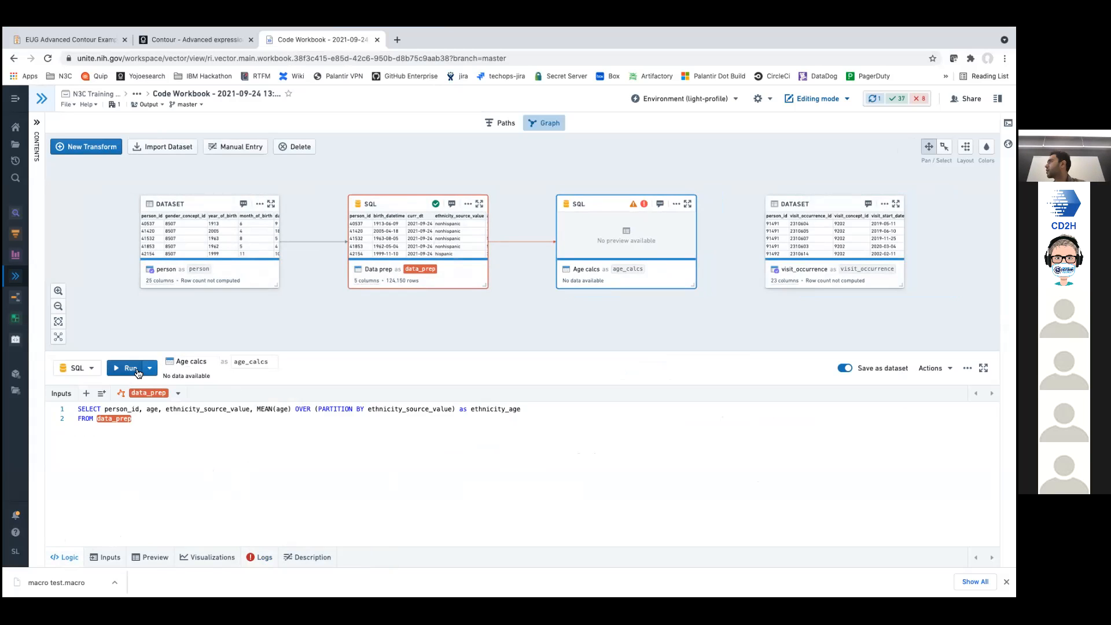
click(131, 368)
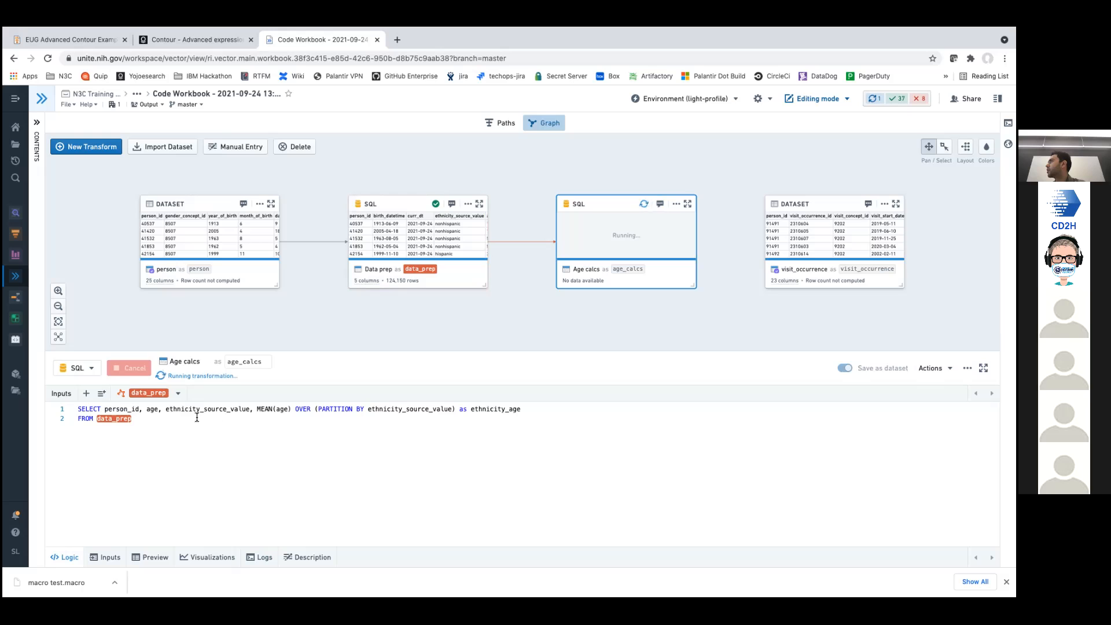
- Create a new SQL code transform that takes the visit_occurrence dataset as its input
click(825, 243)
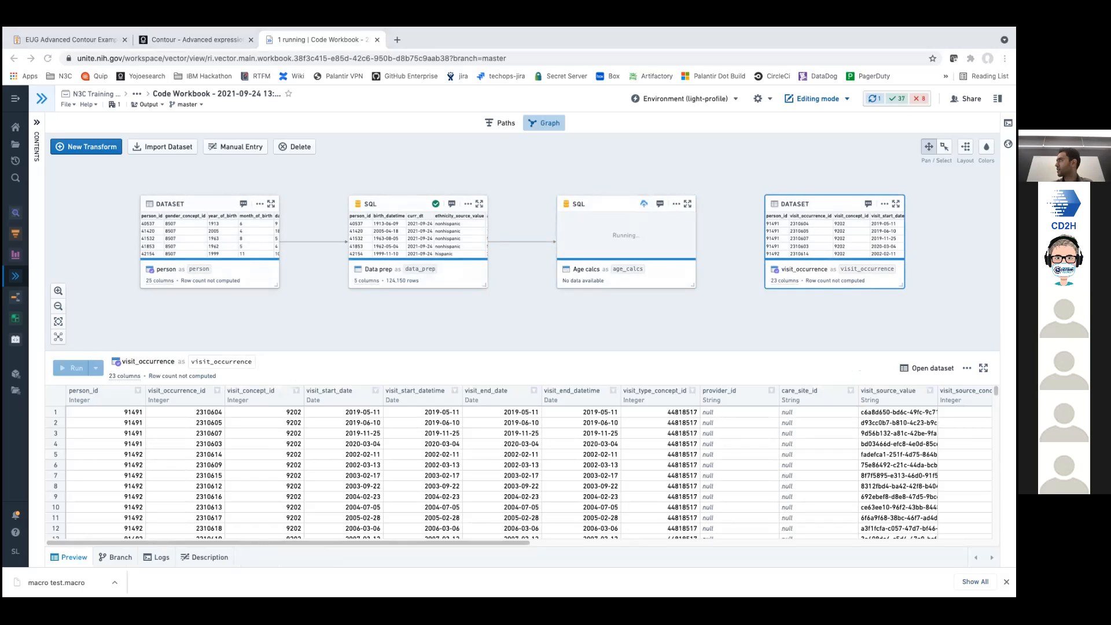
click(915, 241)
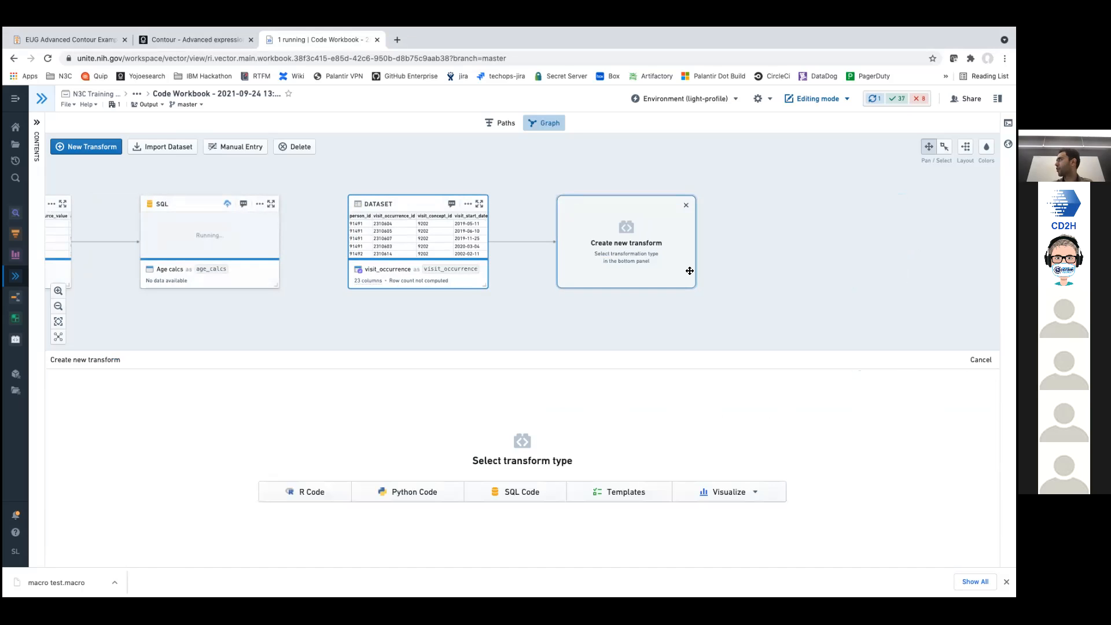
click(540, 491)
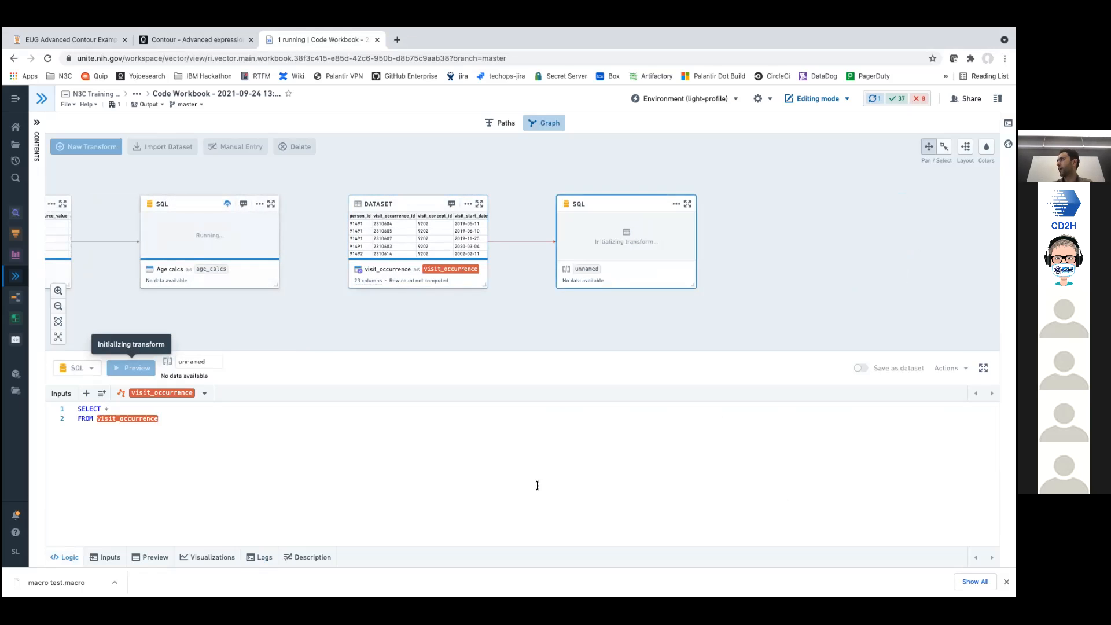
- From the Contour window functions page, open the Palantir documentation home in a new tab and go to Code repositories
click(209, 40)
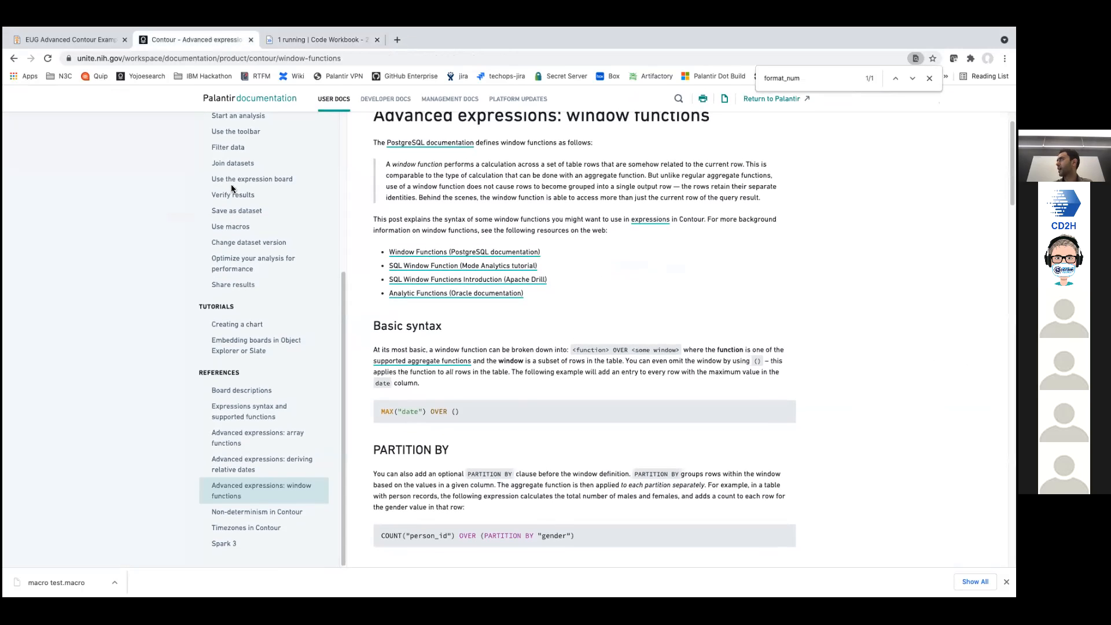
super+click(336, 101)
click(316, 41)
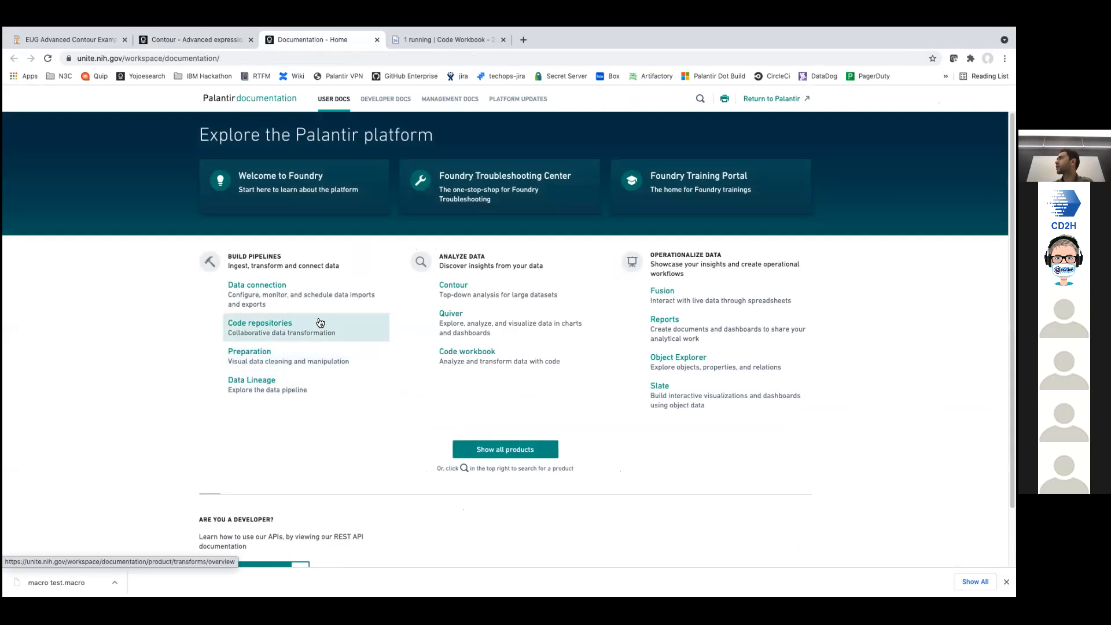
click(316, 319)
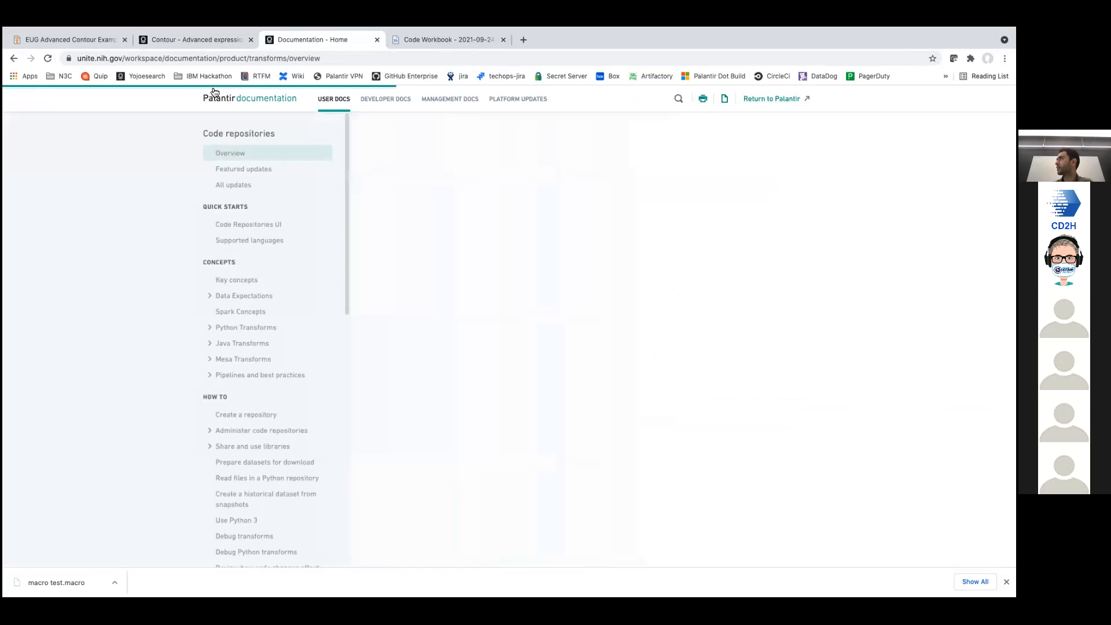
- Search the Code repositories documentation page for "sql" and open the Spark SQL reference
scroll(231, 382, down, 4)
key(super+f)
text(sql)
click(255, 356)
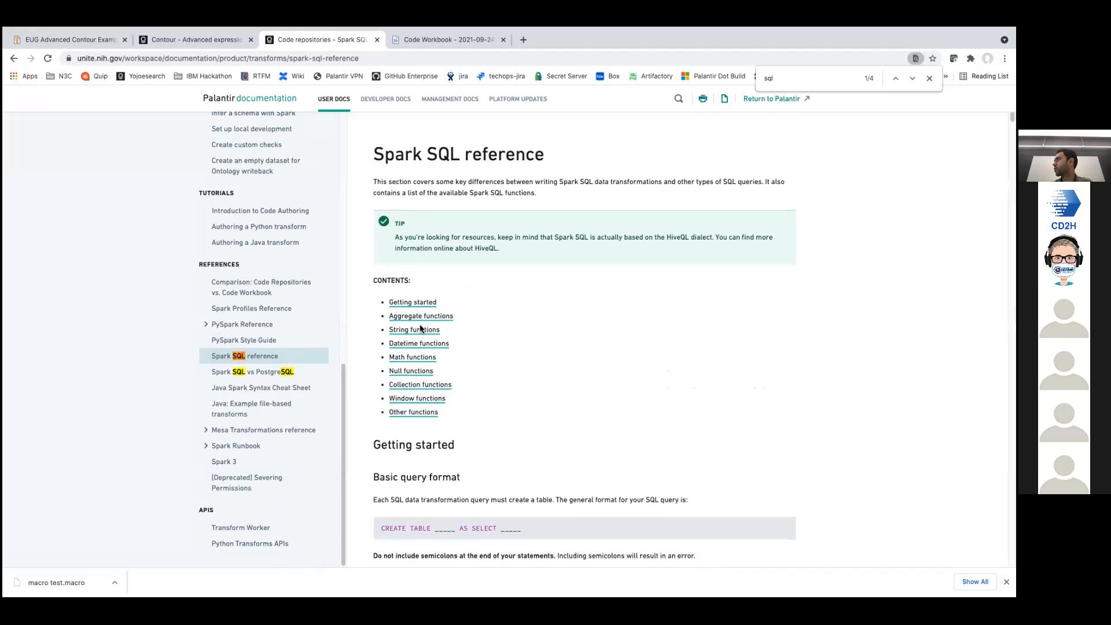
- Examine the Spark SQL collection functions, including EXPLODE, and switch to the EUG Advanced Contour Example analysis
click(428, 386)
scroll(426, 389, down, 3)
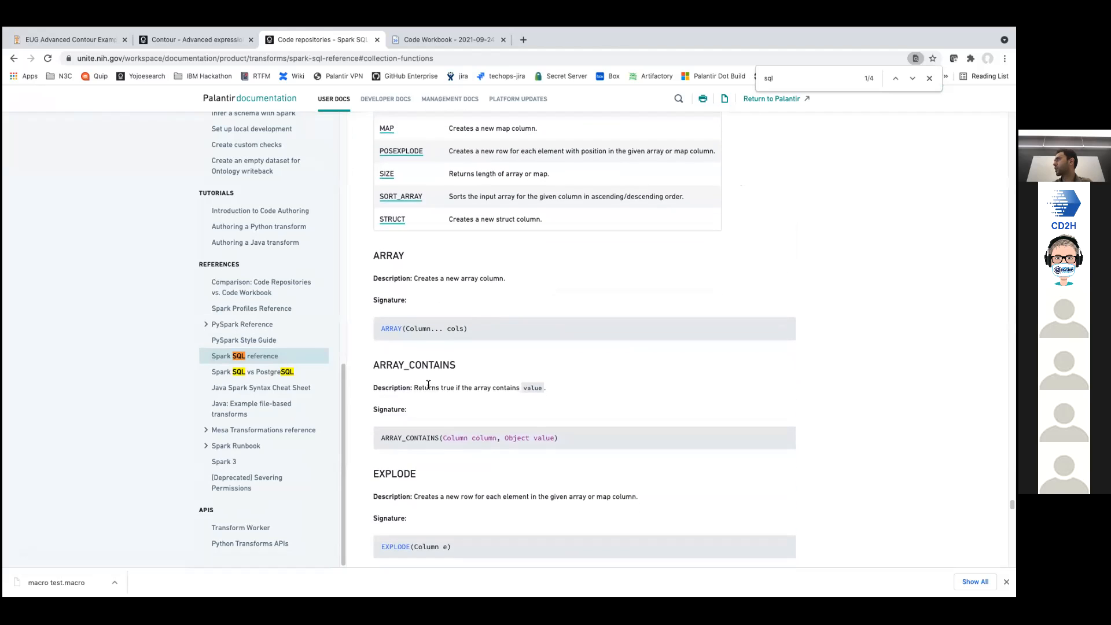
scroll(421, 476, down, 1)
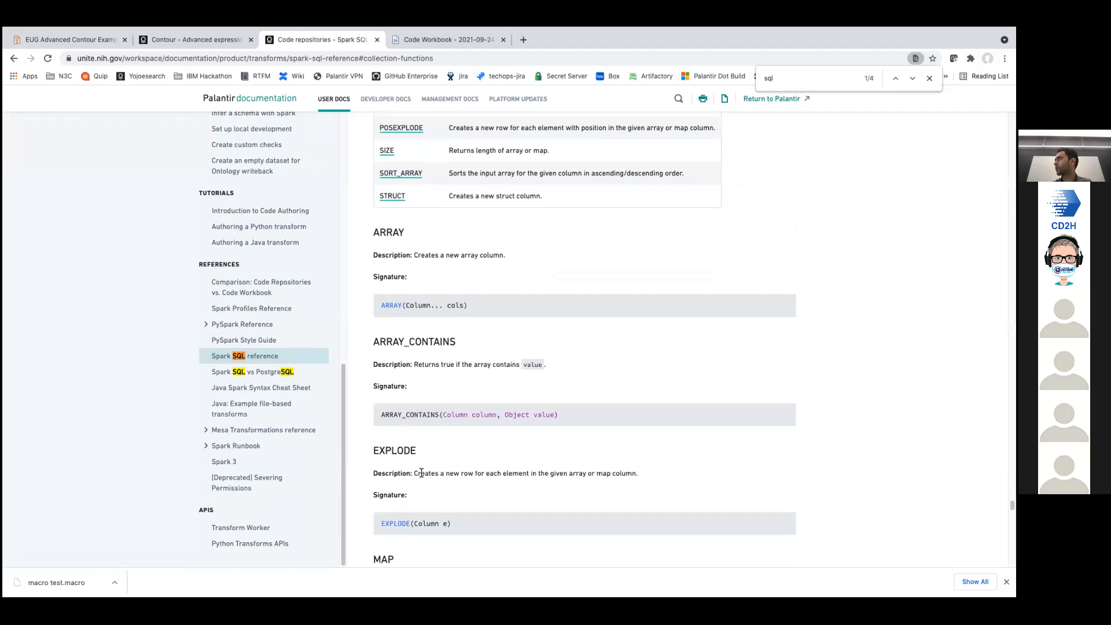
key(ctrl+shift+Tab)
key(ctrl+shift+Tab)
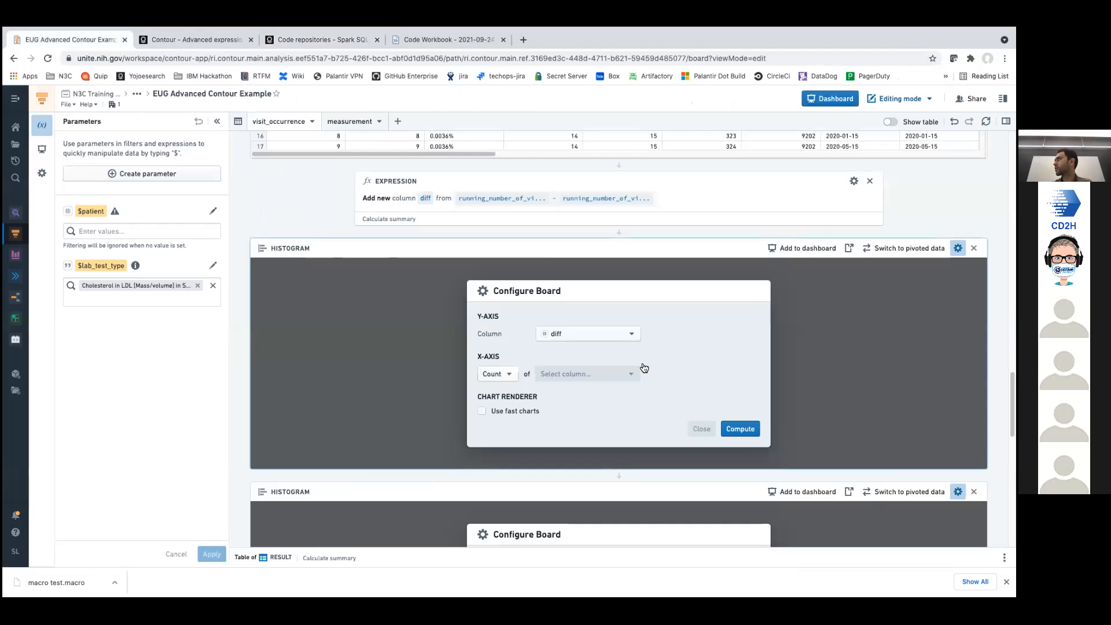
- Return to the Code Workbook and make the new visit_occurrence query select person_id, grouped by person_id
key(ctrl+Tab)
key(ctrl+Tab)
key(ctrl+Tab)
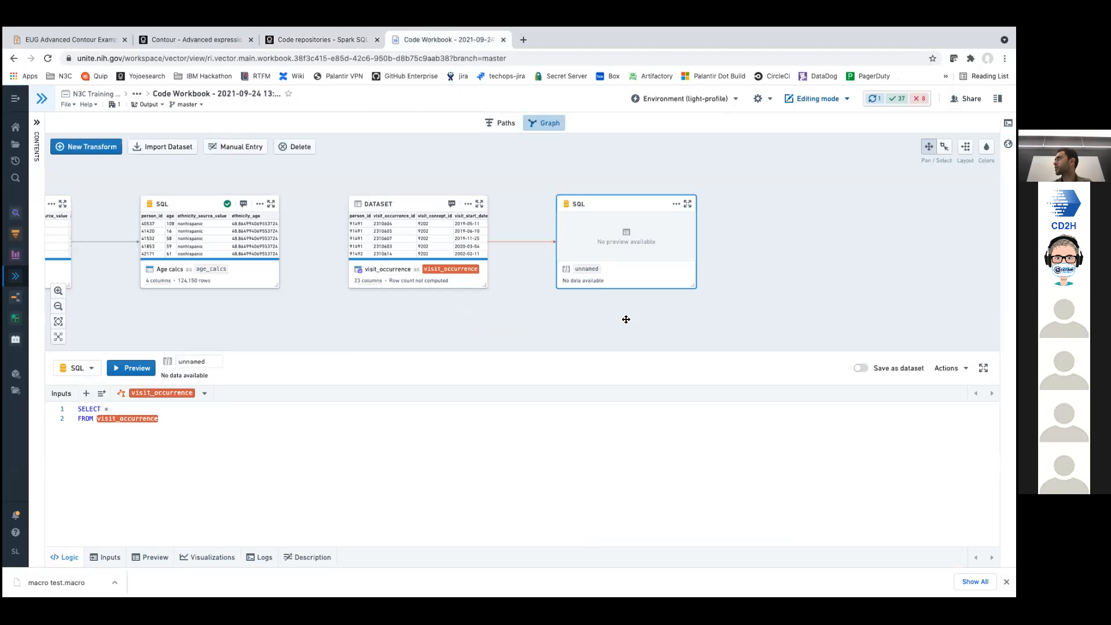
click(217, 412)
key(BackSpace)
text(person)
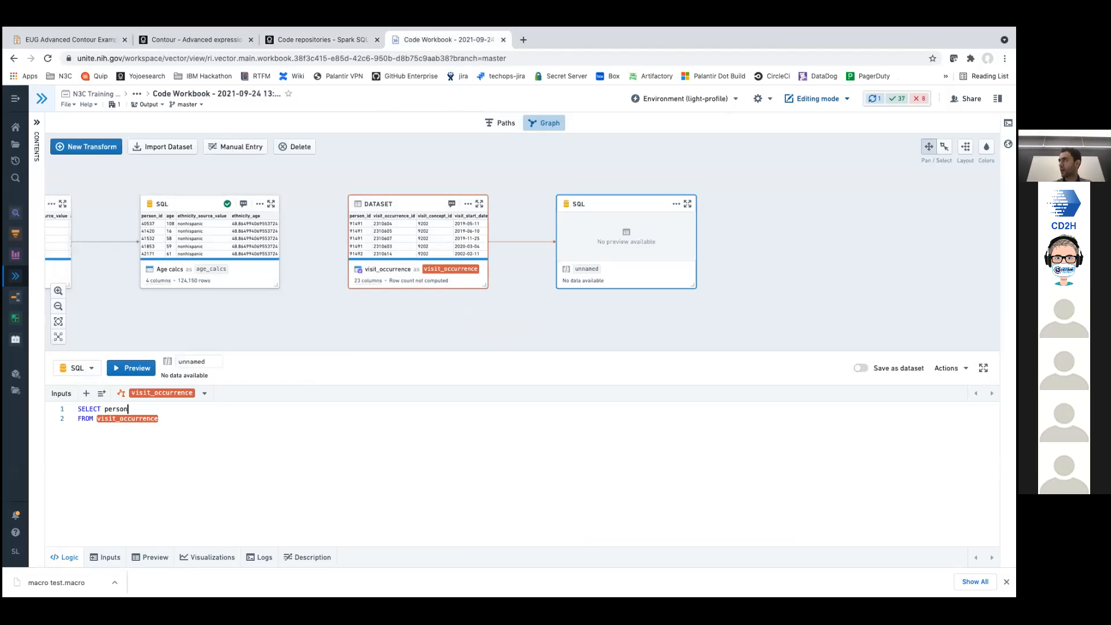
text(_id,)
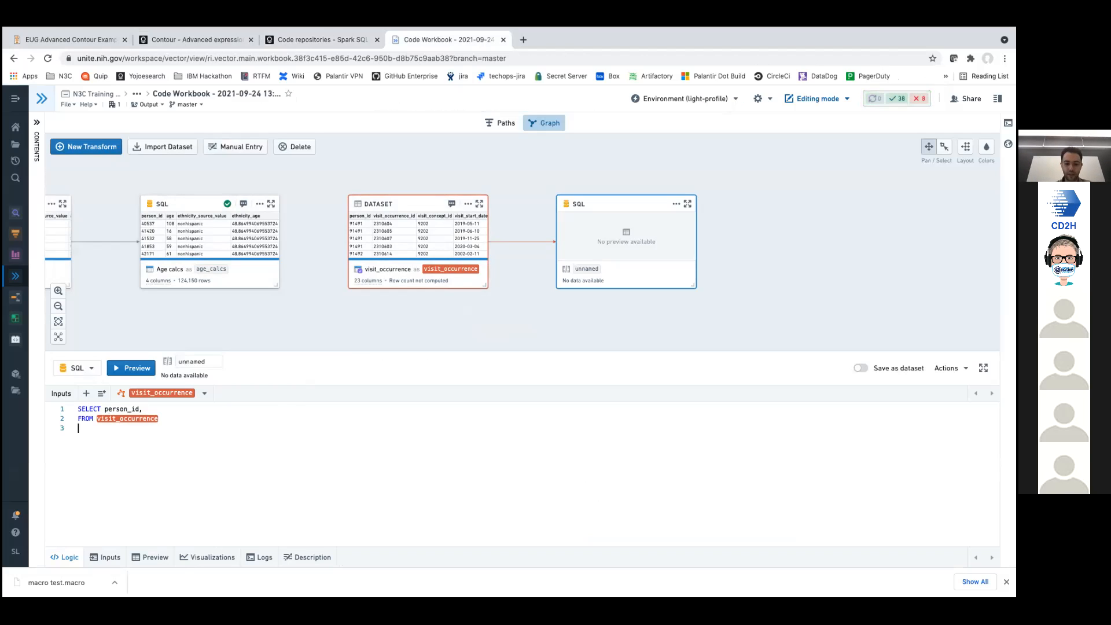
text(grouPB)
key(BackSpace)
text(BY person_id)
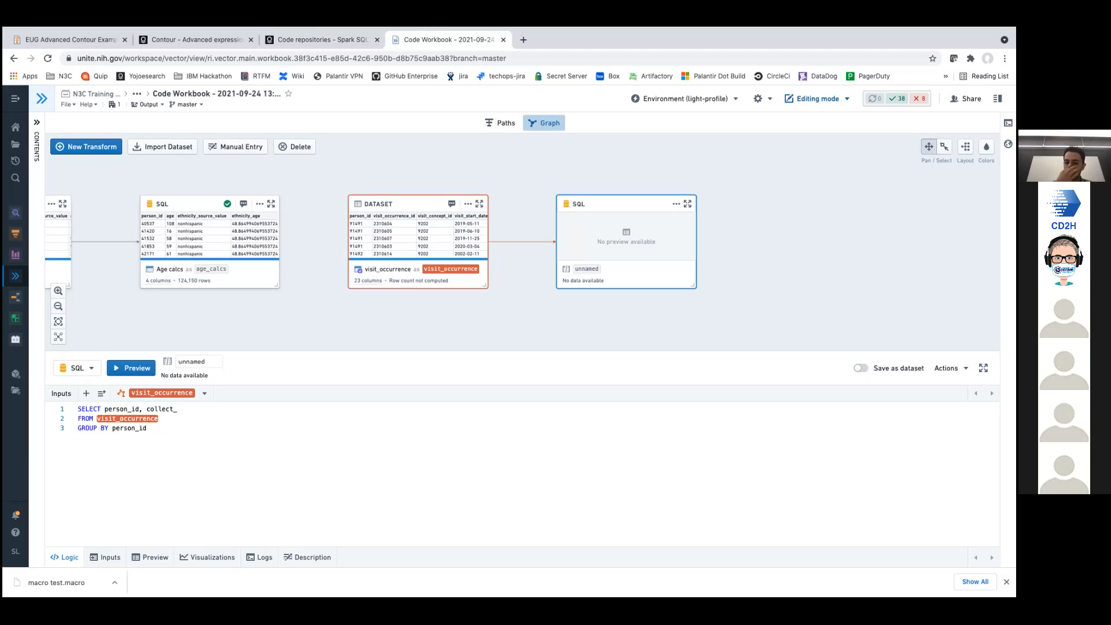
- Add collect_list(visit_start_date) as list_of_visit_dates to the selected columns and preview the transform
text(ist)
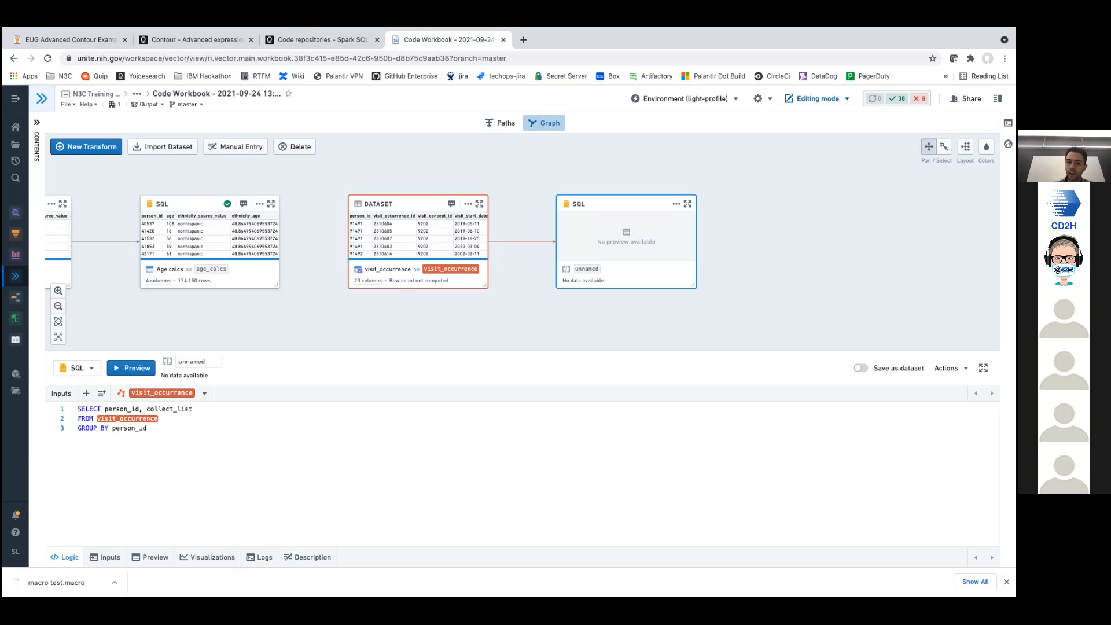
text((visit_start_)
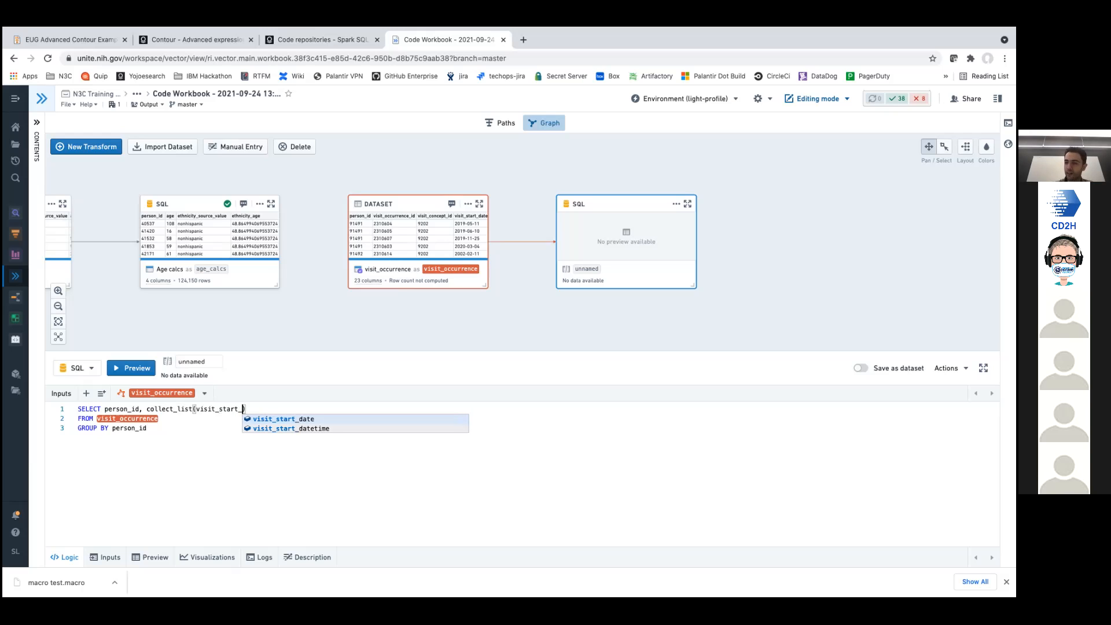
key(Return)
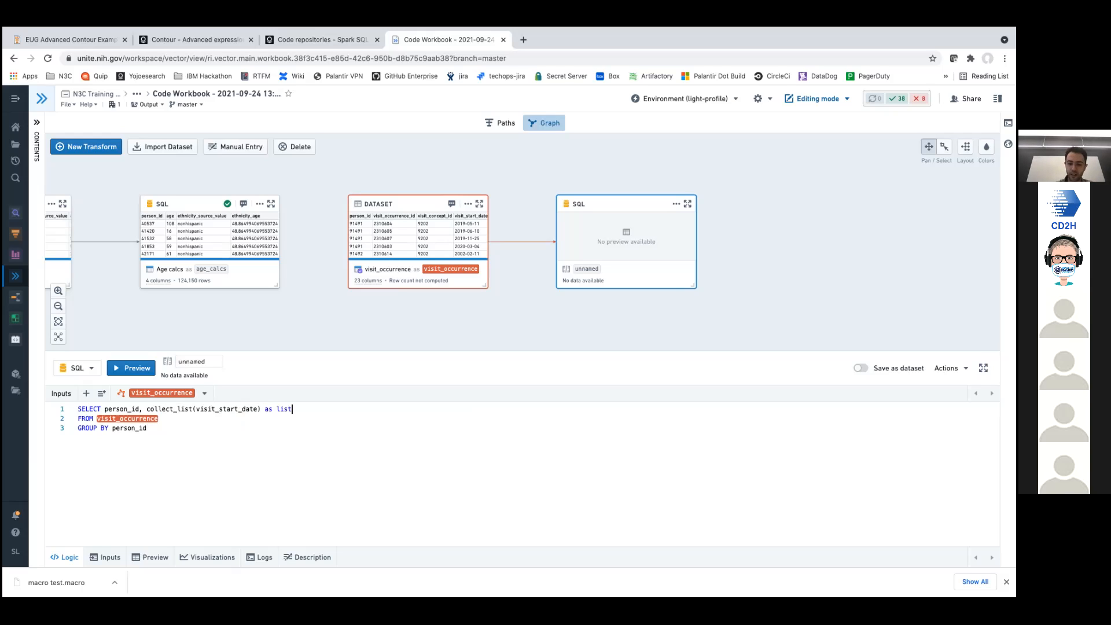
text(as list_of_visit_dates)
click(130, 368)
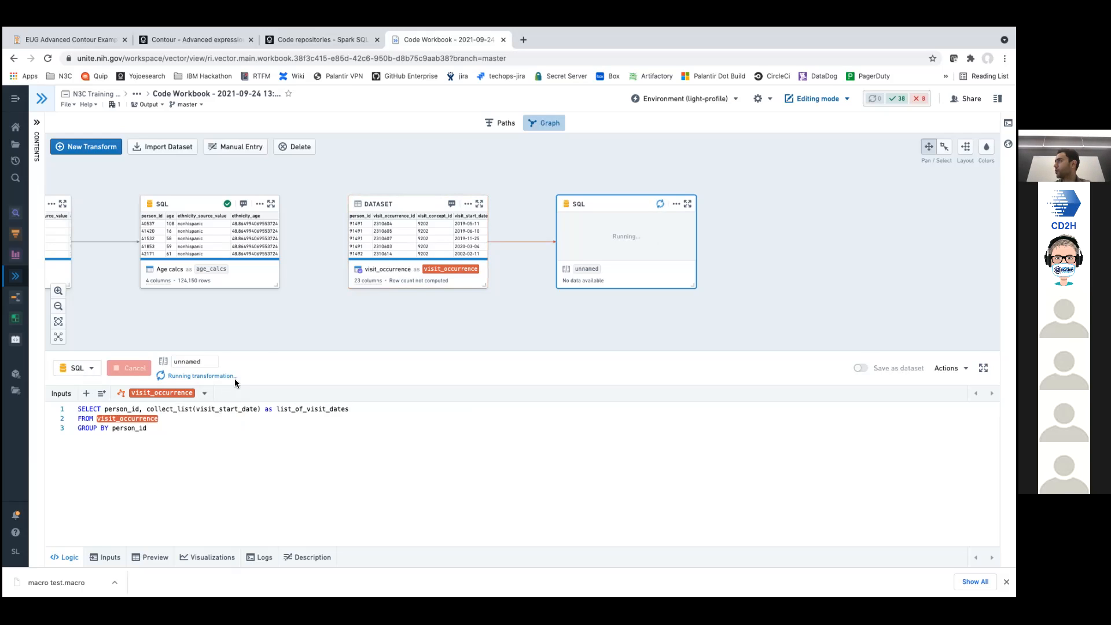
drag(271, 349, 270, 330)
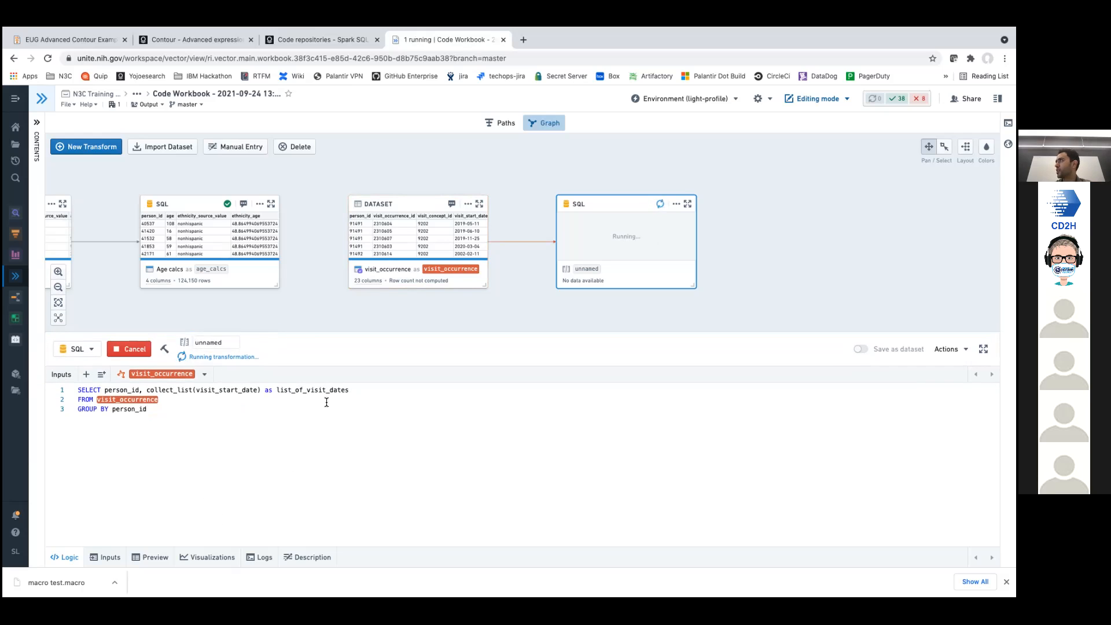
- Preview the Age calcs transform's rows through to the end and open its output dataset
click(247, 254)
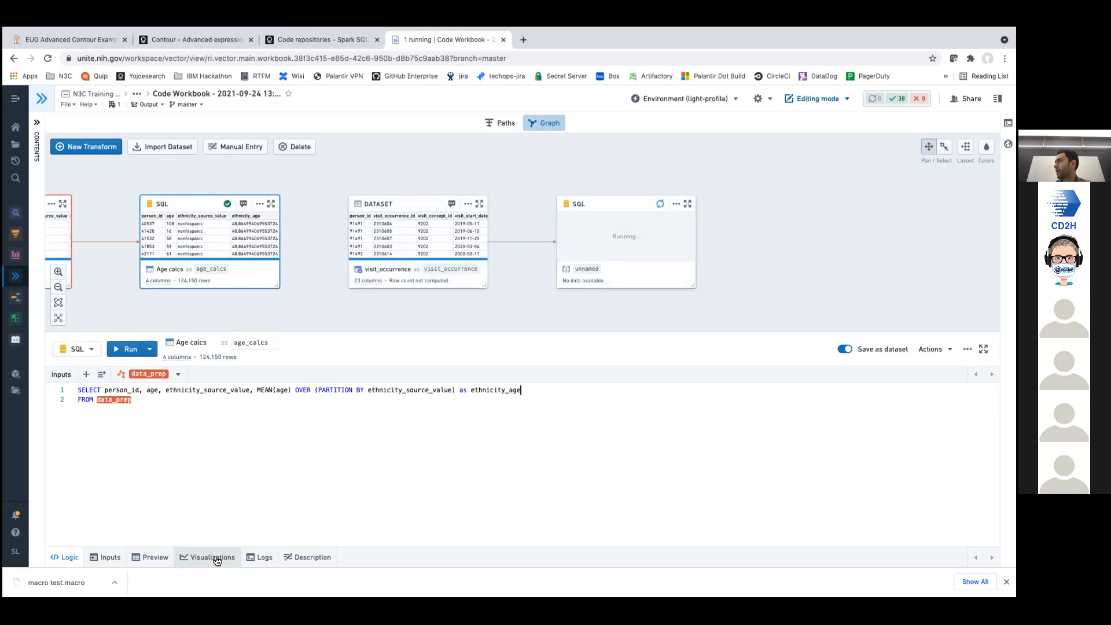
click(155, 561)
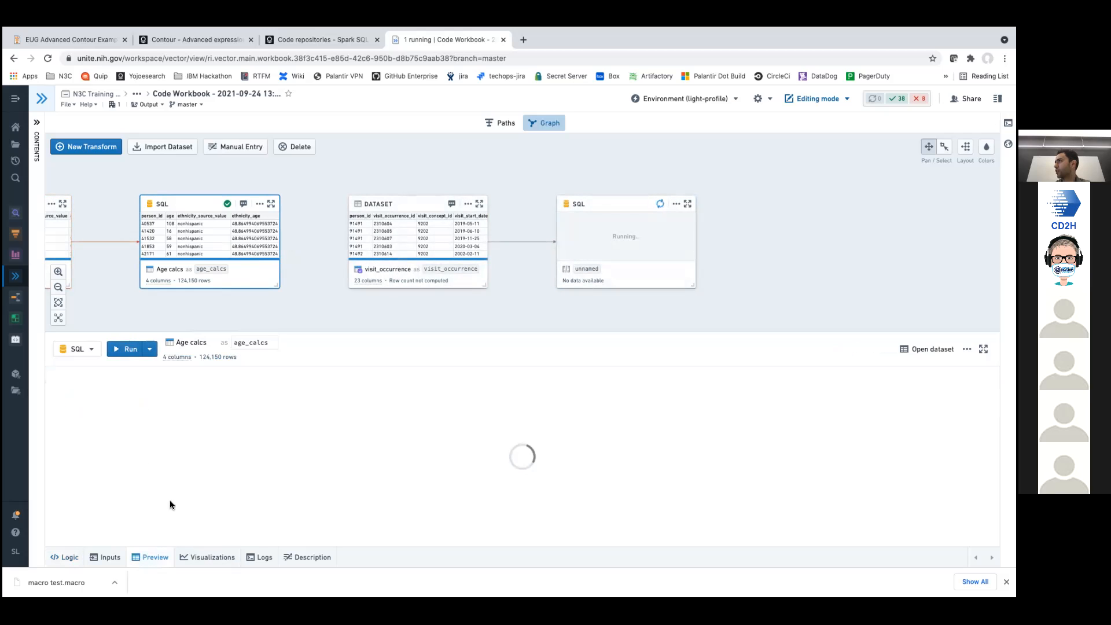
scroll(365, 481, down, 20)
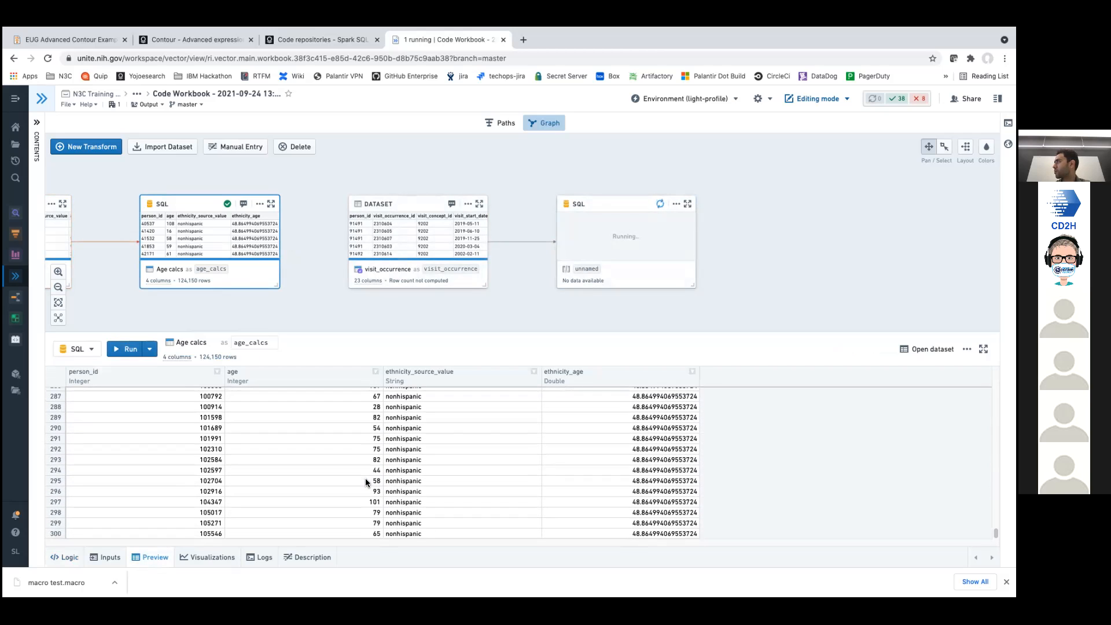
click(928, 349)
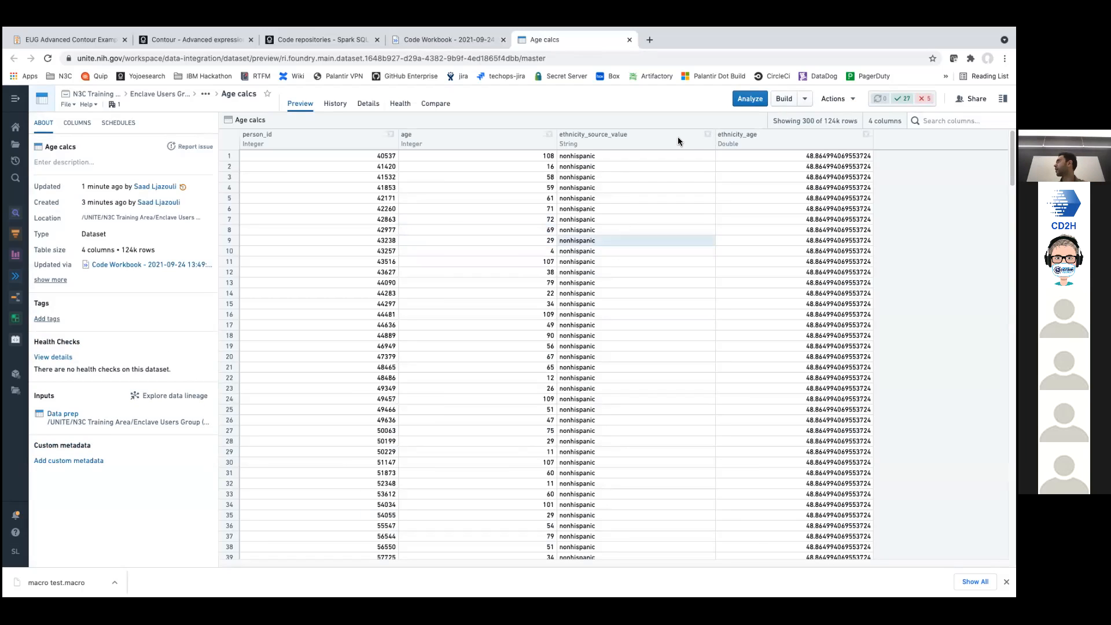
- Request column statistics for ethnicity_age and ethnicity_source_value in the Age calcs dataset, and return to the Code Workbook
click(830, 143)
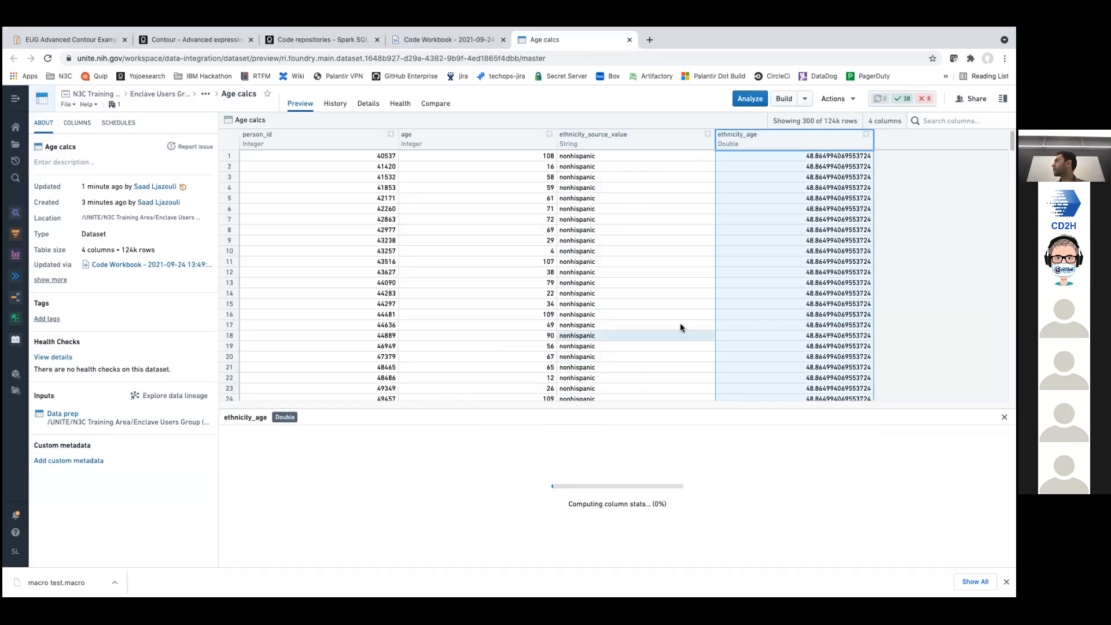
click(642, 134)
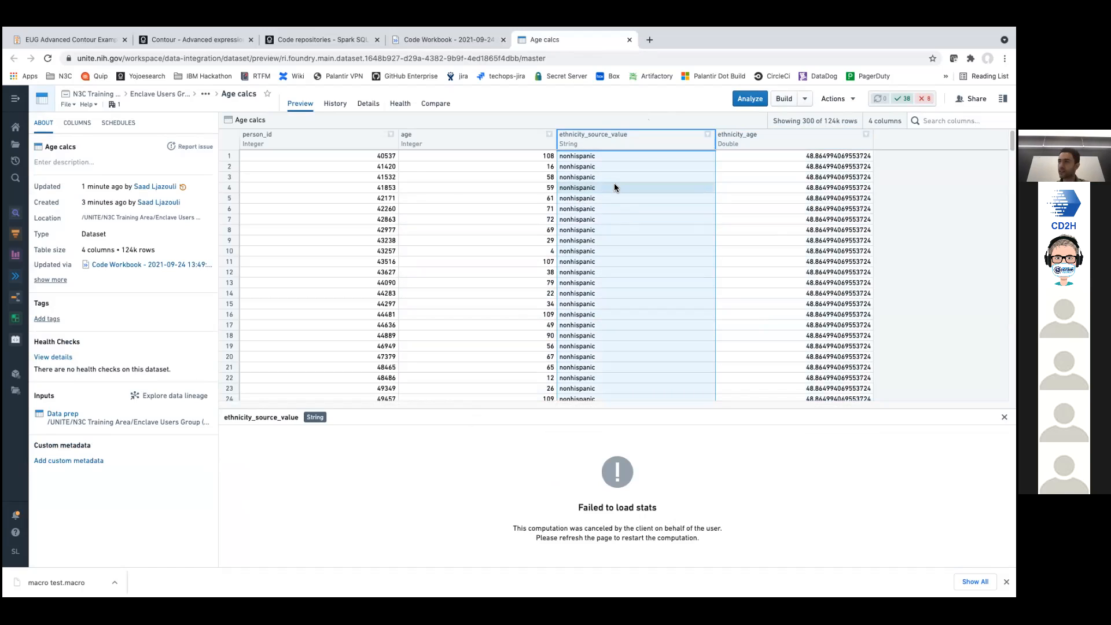
key(ctrl+shift+Tab)
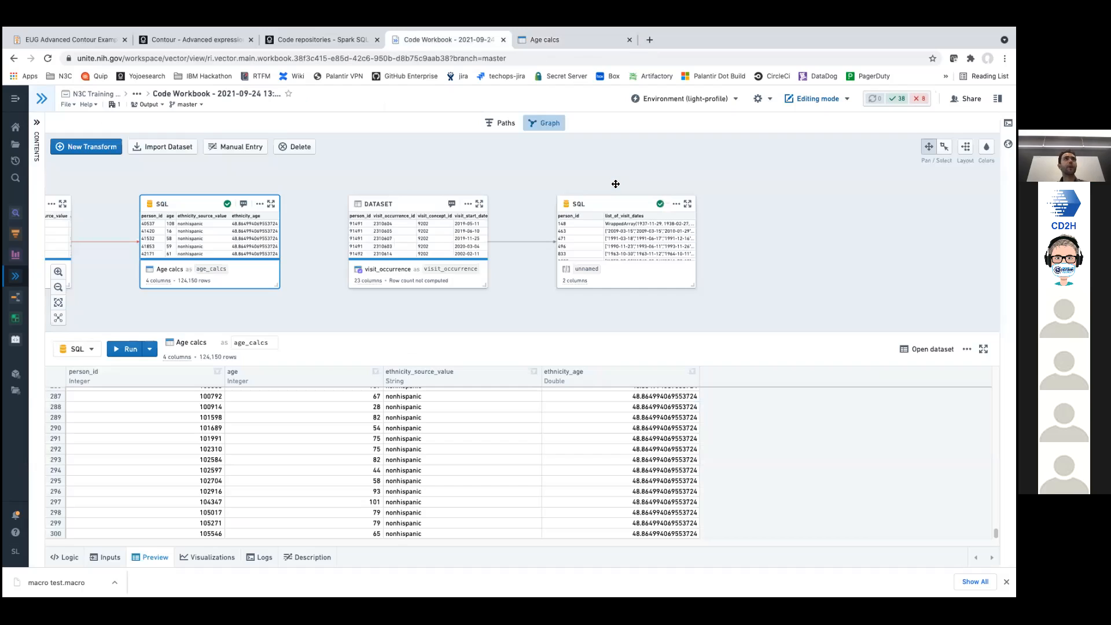